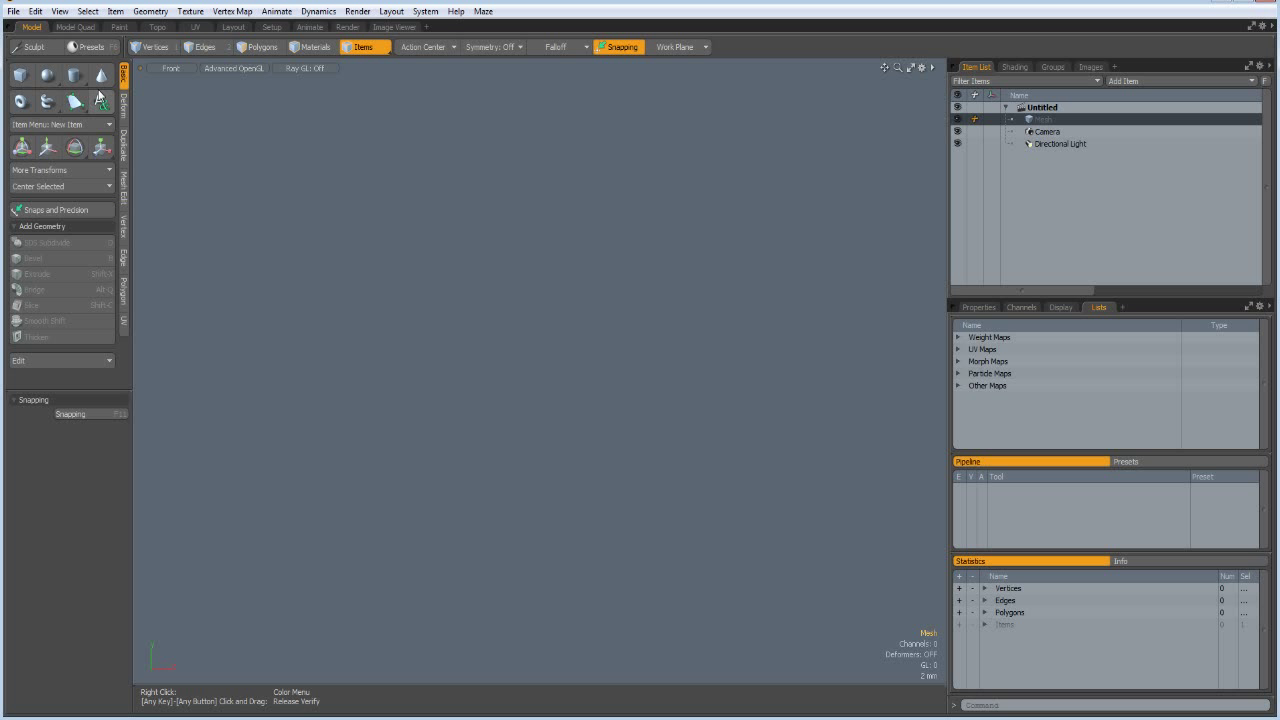
Draw a flat rectangle with the Cube primitive in the front view and size it 18 mm in X by 7 mm in Y.
{"action": "left_click", "coordinate": [19, 77]}
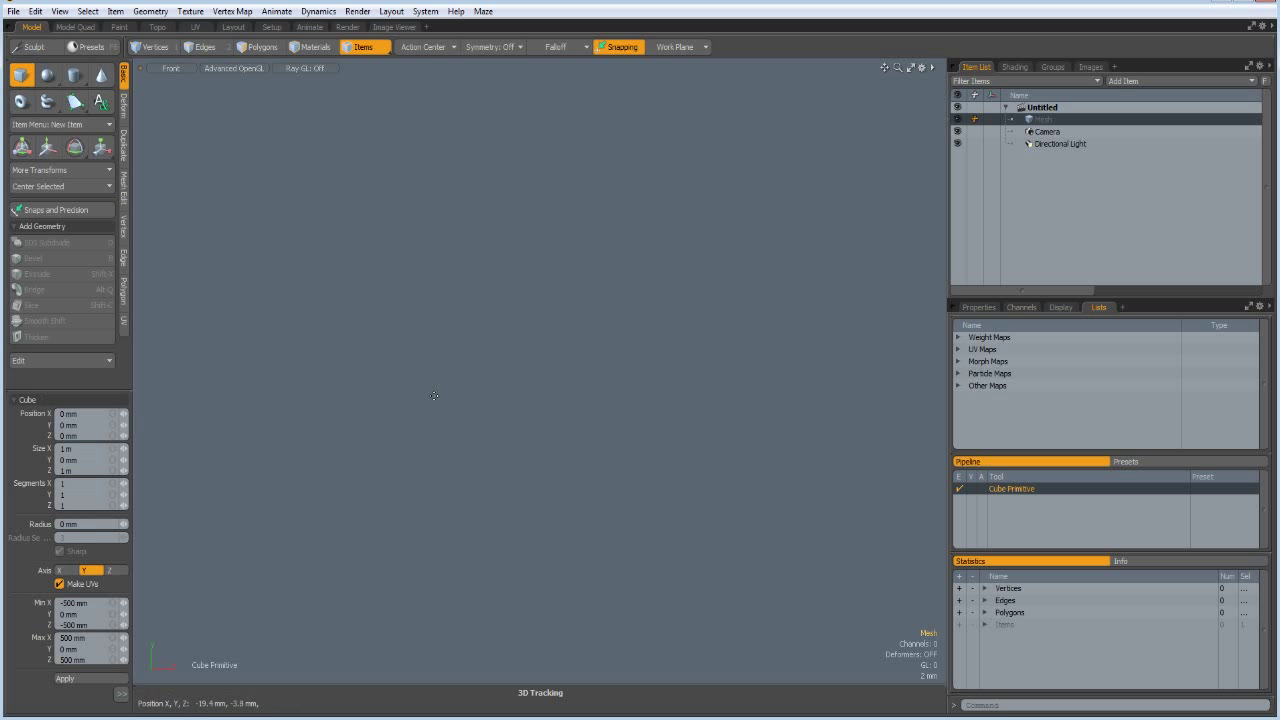
{"action": "mouse_move", "coordinate": [438, 401]}
{"action": "left_mouse_down"}
{"action": "mouse_move", "coordinate": [451, 433]}
{"action": "mouse_move", "coordinate": [499, 433]}
{"action": "left_mouse_up"}
{"action": "left_click", "coordinate": [91, 449]}
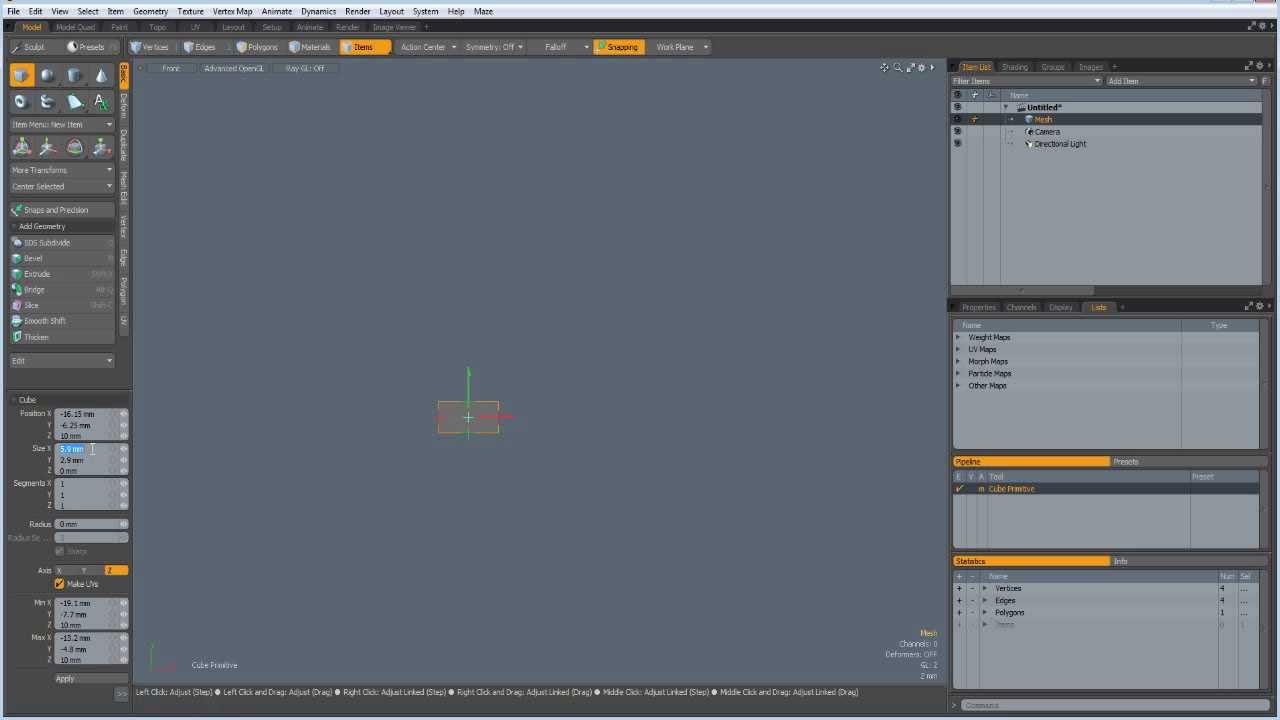
{"action": "type", "text": "18"}
{"action": "key", "text": "Tab"}
{"action": "type", "text": "7"}
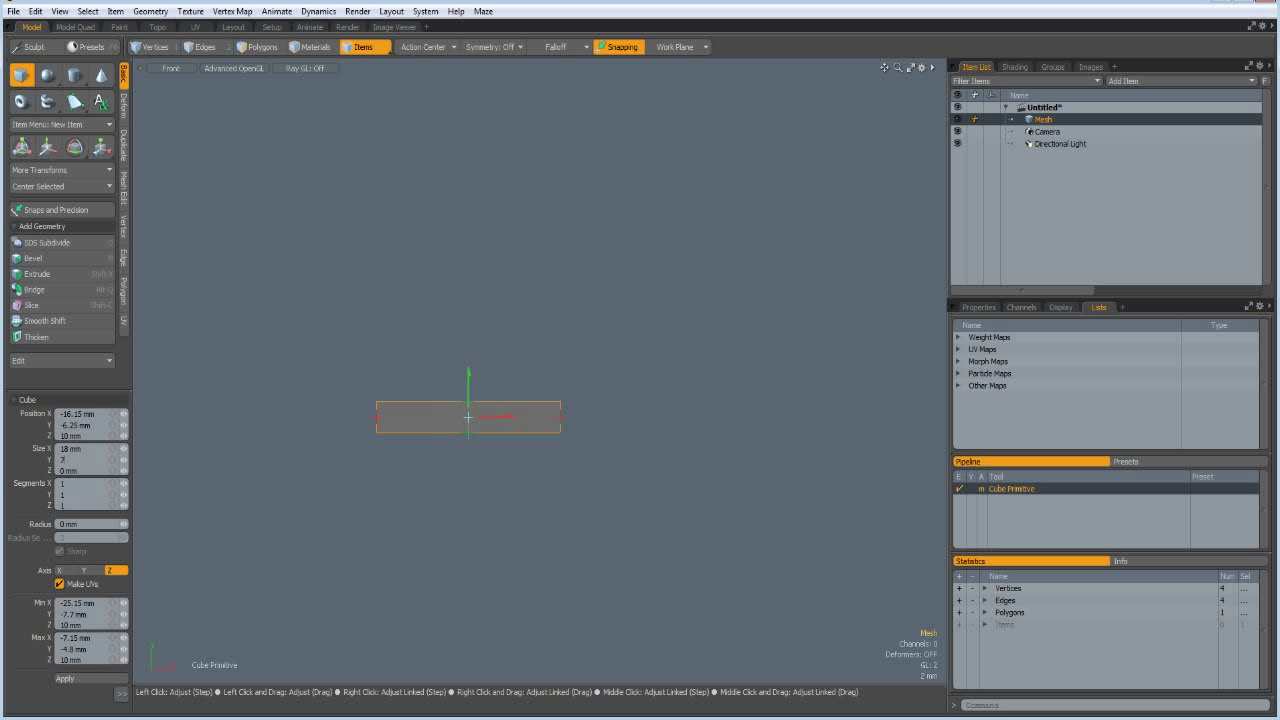
{"action": "key", "text": "Tab"}
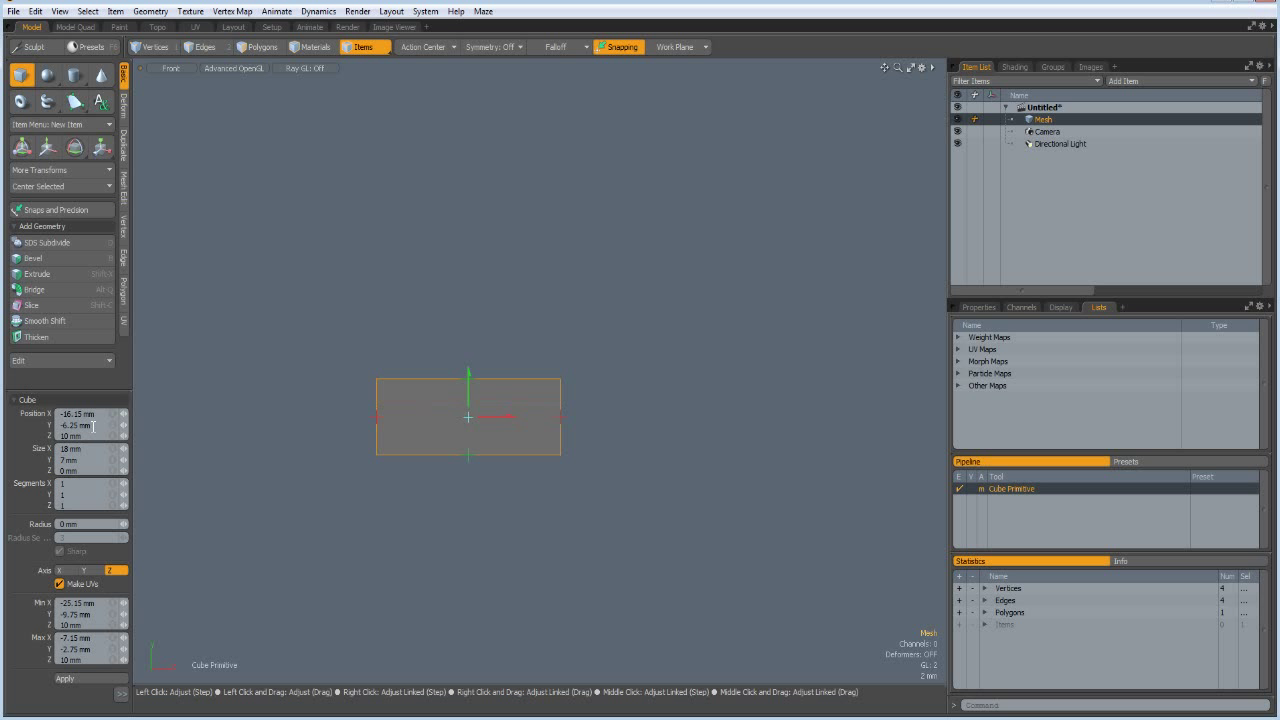
Set the rectangle's X, Y and Z position to 0 mm and finish the primitive.
{"action": "left_click", "coordinate": [114, 411]}
{"action": "type", "text": "0"}
{"action": "key", "text": "Return"}
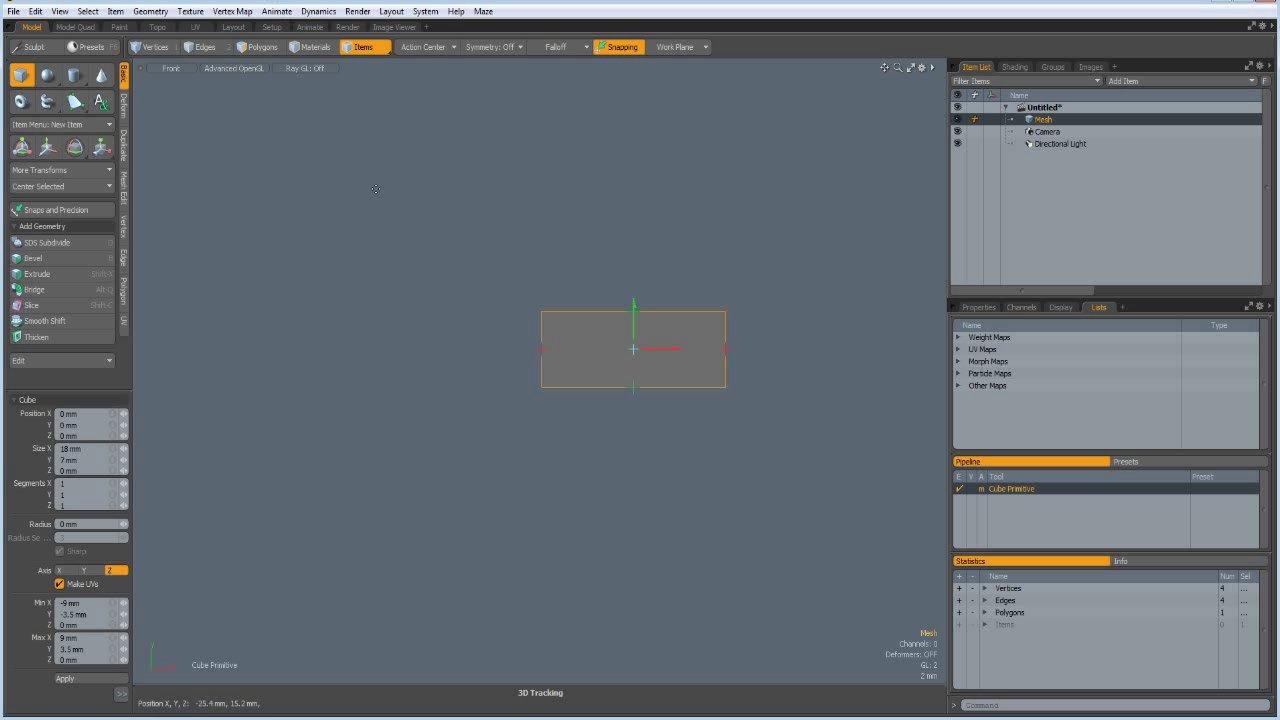
{"action": "key", "text": "space"}
Select the rectangle polygon and duplicate it in place by copying and pasting.
{"action": "left_click", "coordinate": [257, 47]}
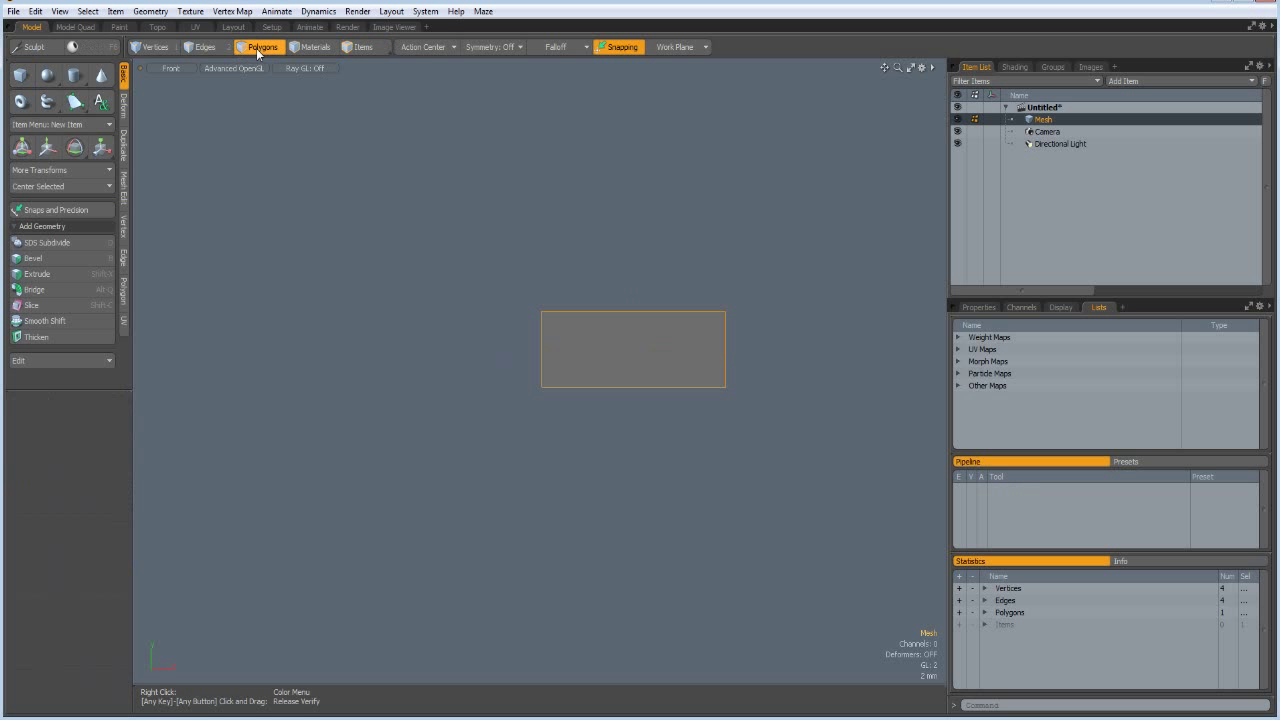
{"action": "left_click", "coordinate": [619, 357]}
{"action": "key", "text": "ctrl"}
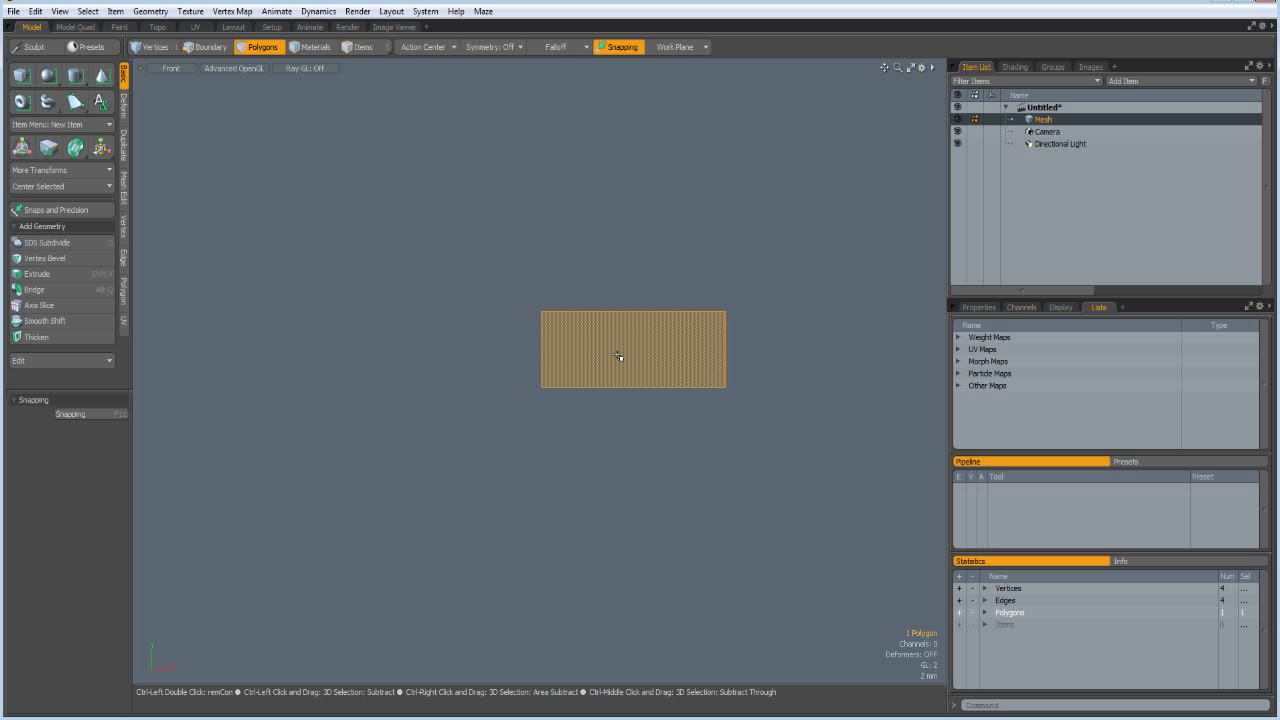
{"action": "key", "text": "ctrl+c"}
{"action": "key", "text": "ctrl+v"}
{"action": "key", "text": "w"}
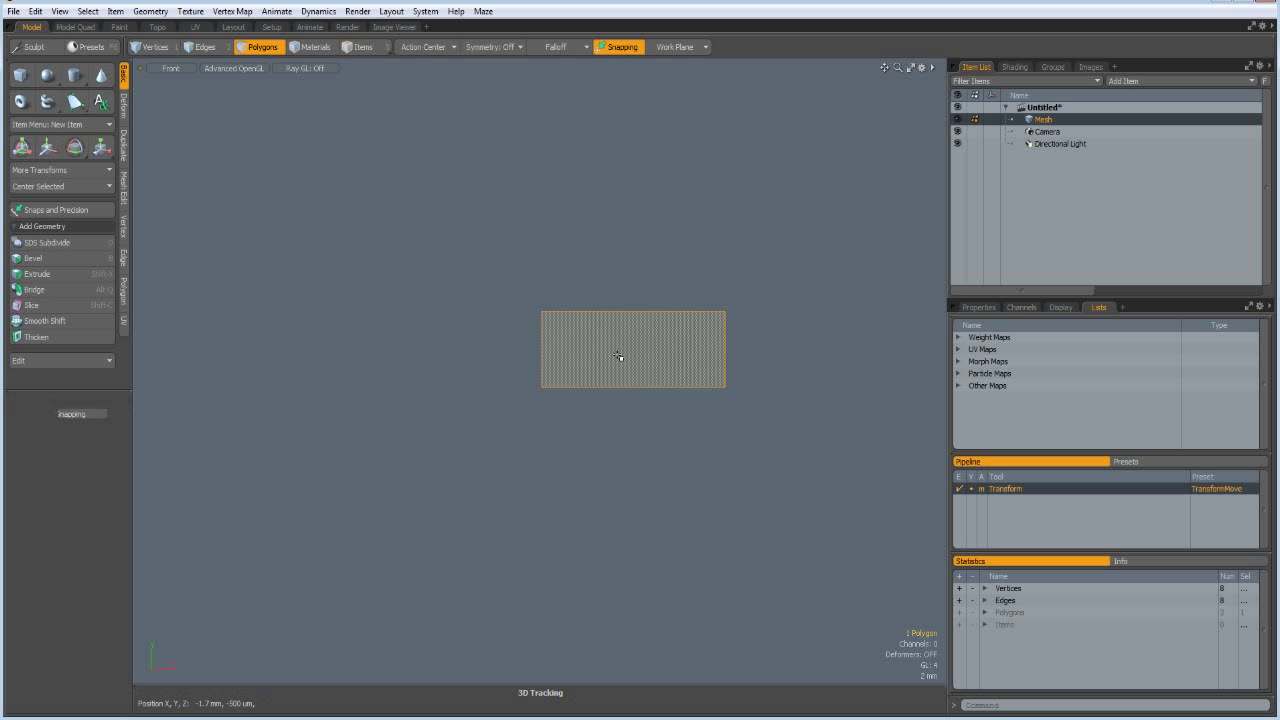
Move the pasted polygon to -2 mm along Z and delete it.
{"action": "key", "text": "ctrl+space"}
{"action": "left_click", "coordinate": [848, 348]}
{"action": "key", "text": "alt"}
{"action": "left_click_drag", "start_coordinate": [793, 424], "coordinate": [615, 432], "text": "alt"}
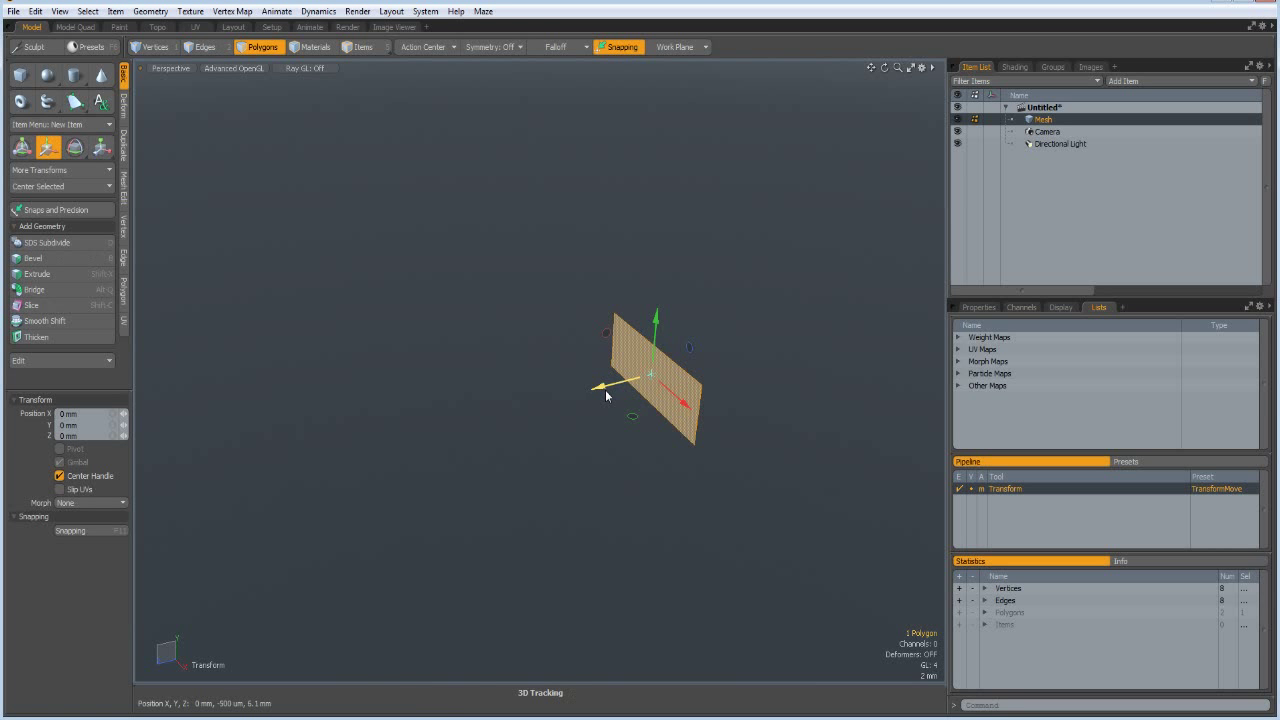
{"action": "left_click_drag", "start_coordinate": [604, 386], "coordinate": [639, 378]}
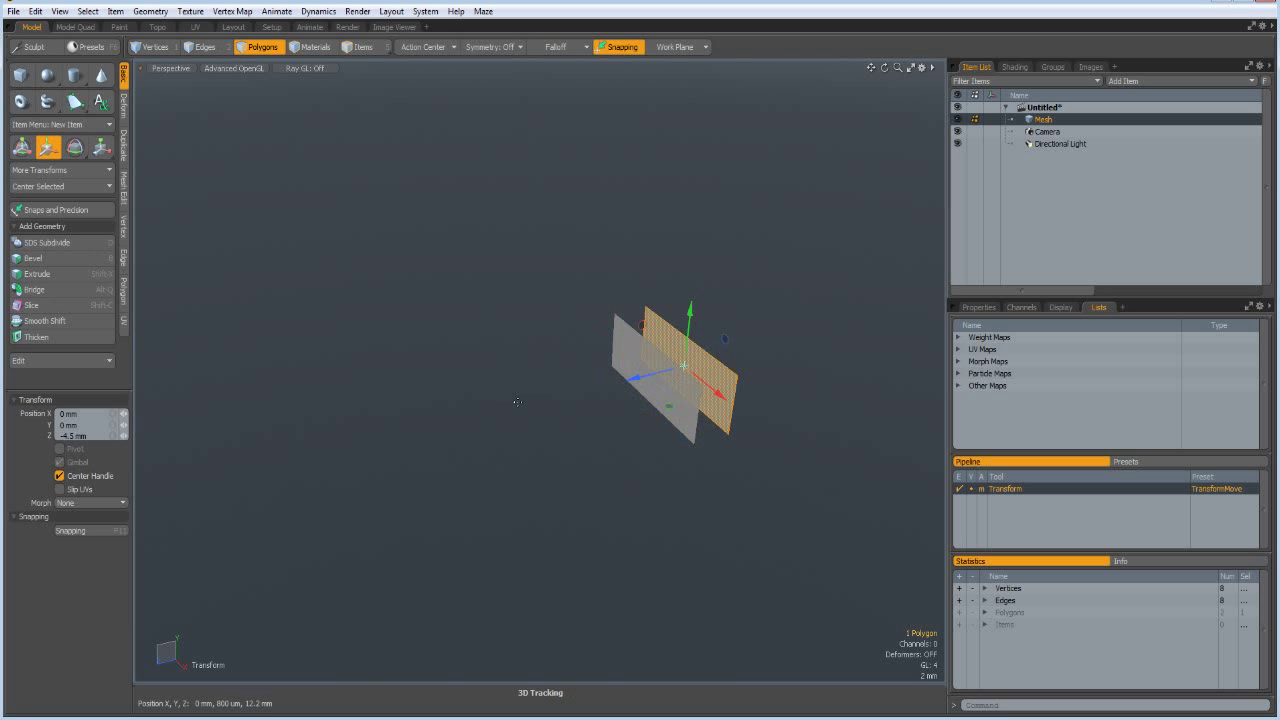
{"action": "left_click", "coordinate": [92, 436]}
{"action": "type", "text": "-2"}
{"action": "key", "text": "Return"}
{"action": "key", "text": "q"}
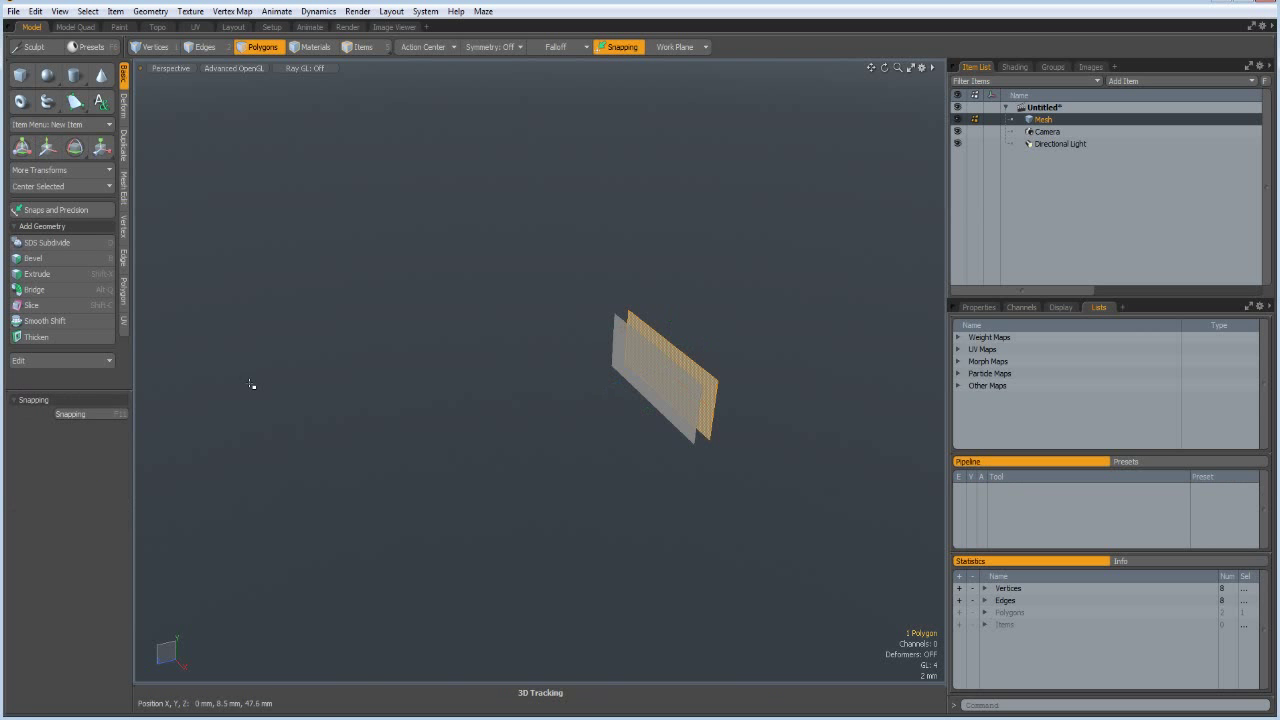
{"action": "key", "text": "Delete"}
Loop-slice across the rectangle's upper edge with two symmetric vertical cuts at about 4.5 % from the short sides.
{"action": "left_click_drag", "start_coordinate": [693, 511], "coordinate": [734, 431], "text": "alt"}
{"action": "scroll", "coordinate": [682, 346], "scroll_direction": "up", "scroll_amount": 5}
{"action": "left_click_drag", "start_coordinate": [494, 358], "coordinate": [537, 366], "text": "alt"}
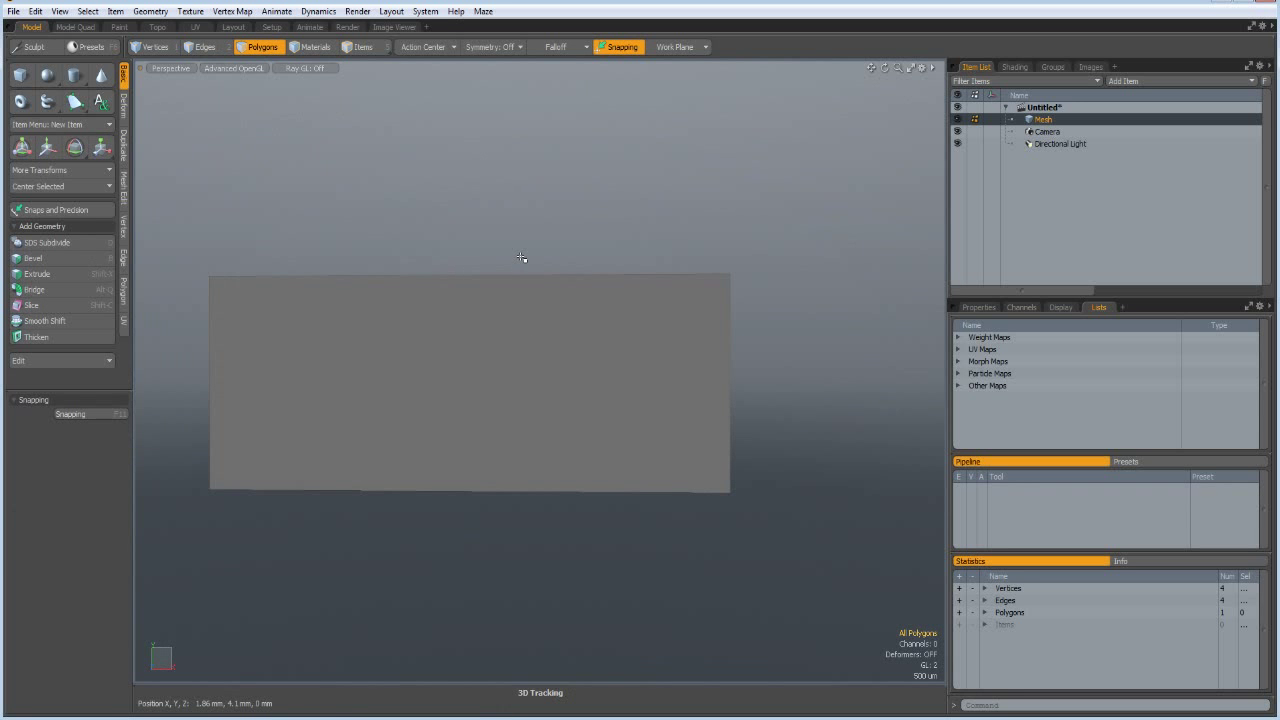
{"action": "key", "text": "KP_2"}
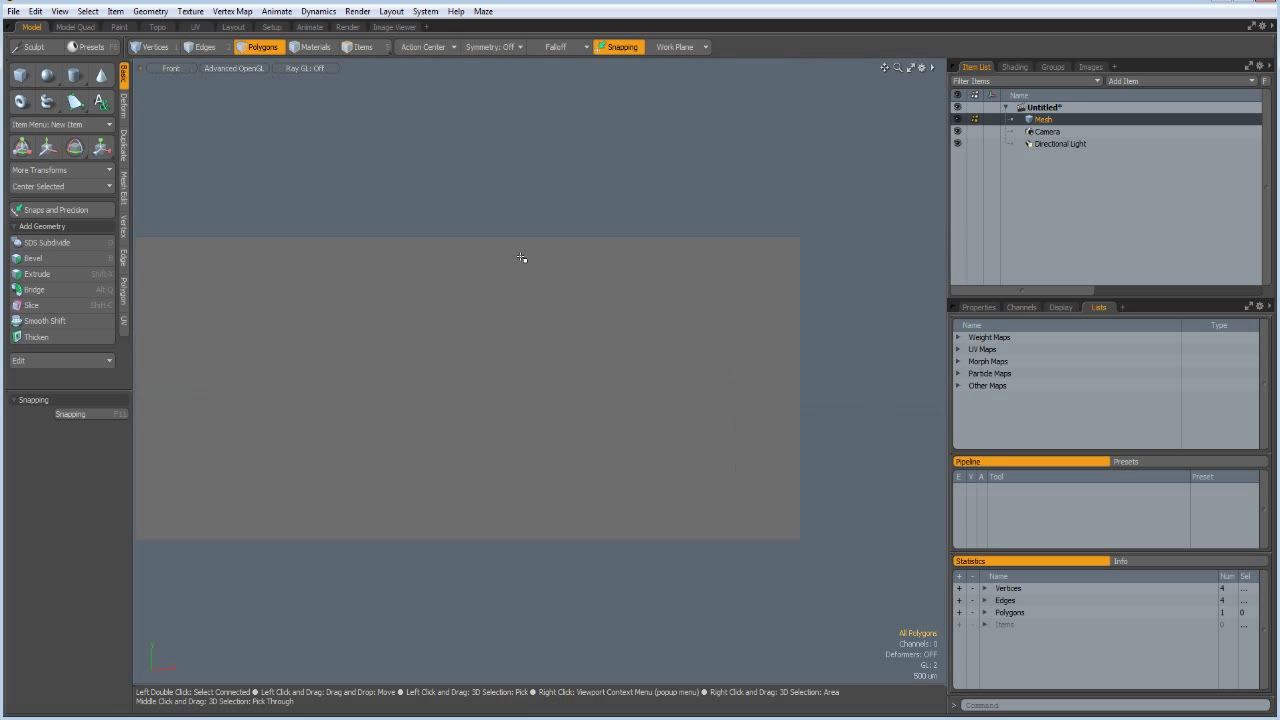
{"action": "left_click_drag", "start_coordinate": [446, 351], "coordinate": [534, 360], "text": "alt+shift"}
{"action": "key", "text": "2"}
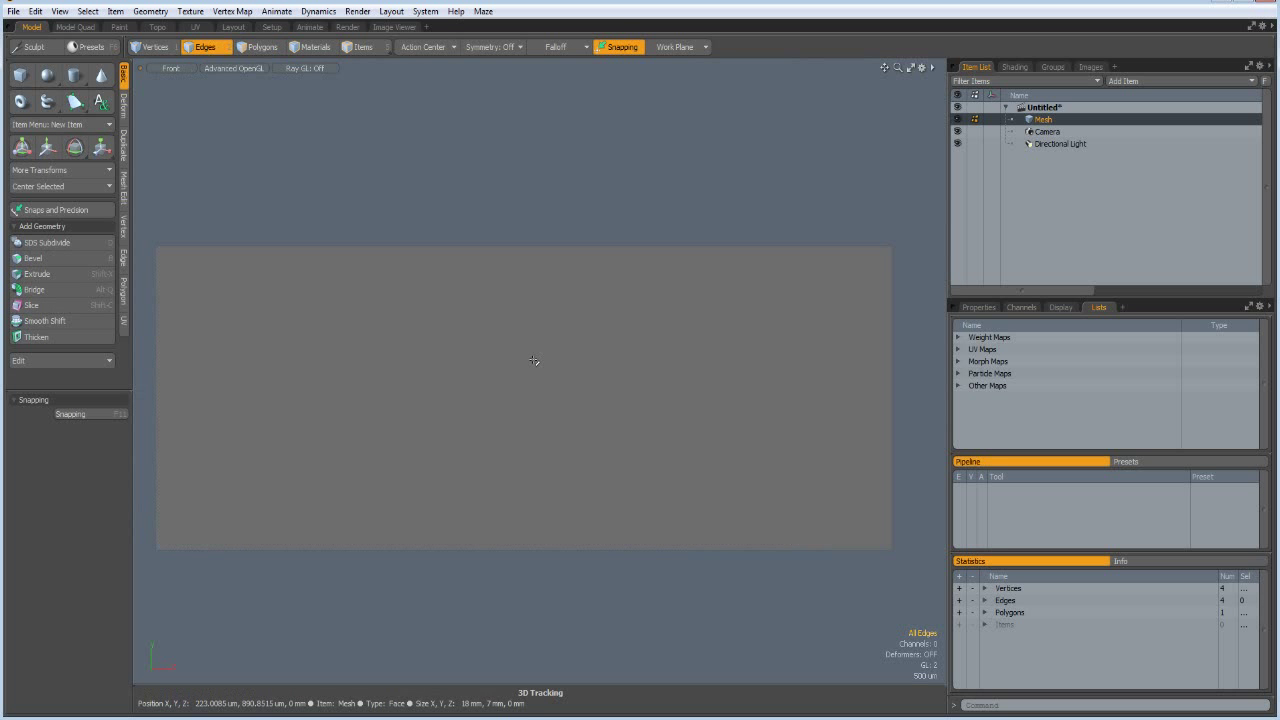
{"action": "left_click", "coordinate": [534, 242]}
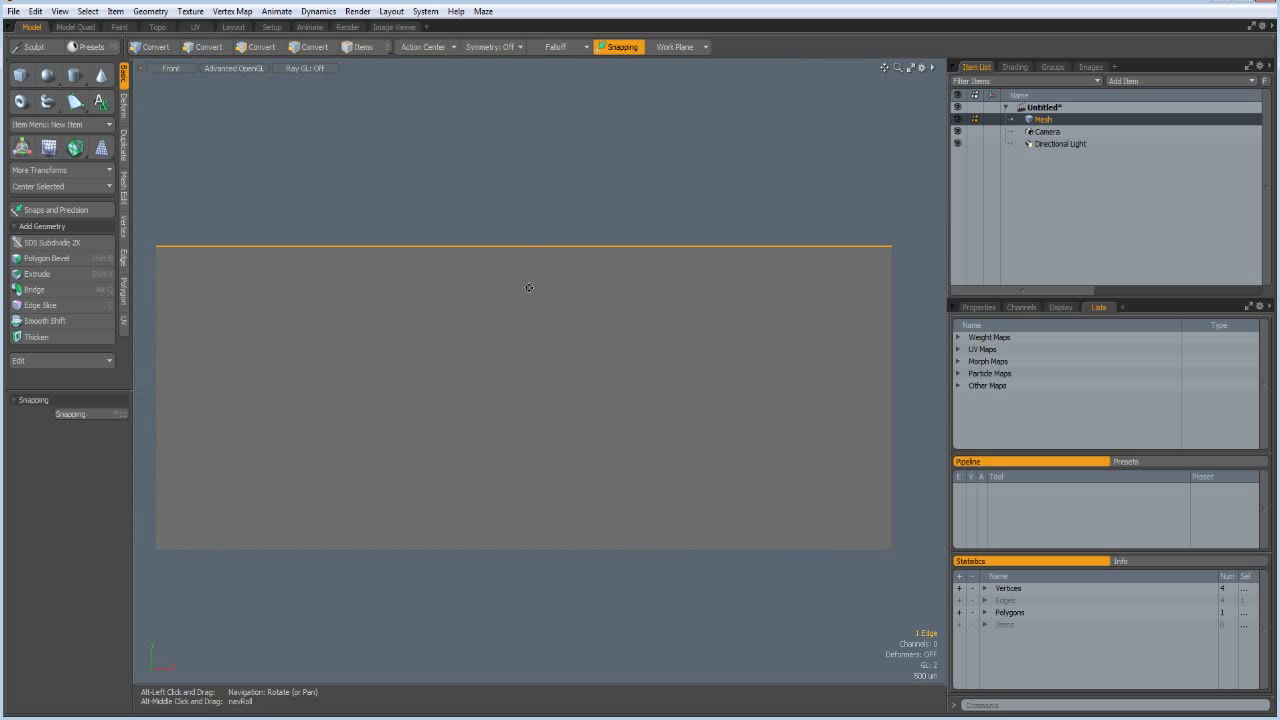
{"action": "key", "text": "alt+c"}
{"action": "left_click_drag", "start_coordinate": [414, 473], "coordinate": [510, 449]}
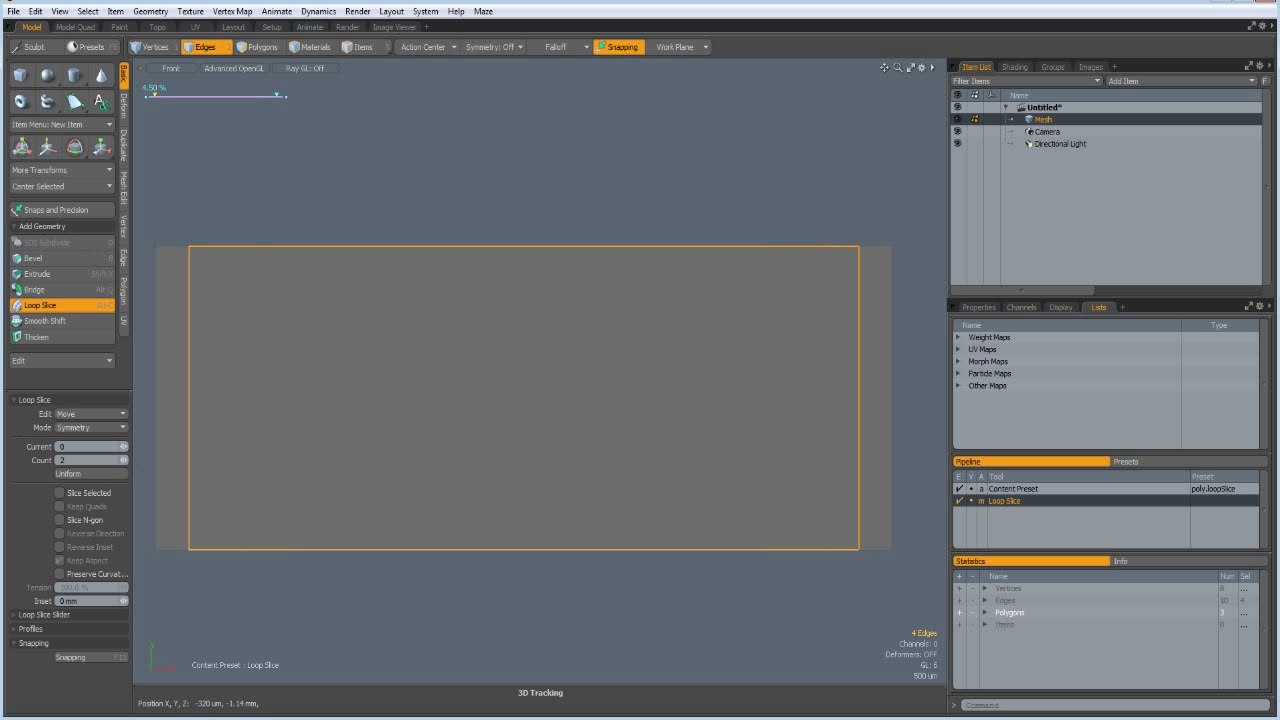
Set the position of the vertical loop slices to 6 % and finish the Loop Slice tool.
{"action": "left_click", "coordinate": [60, 615]}
{"action": "left_click", "coordinate": [93, 628]}
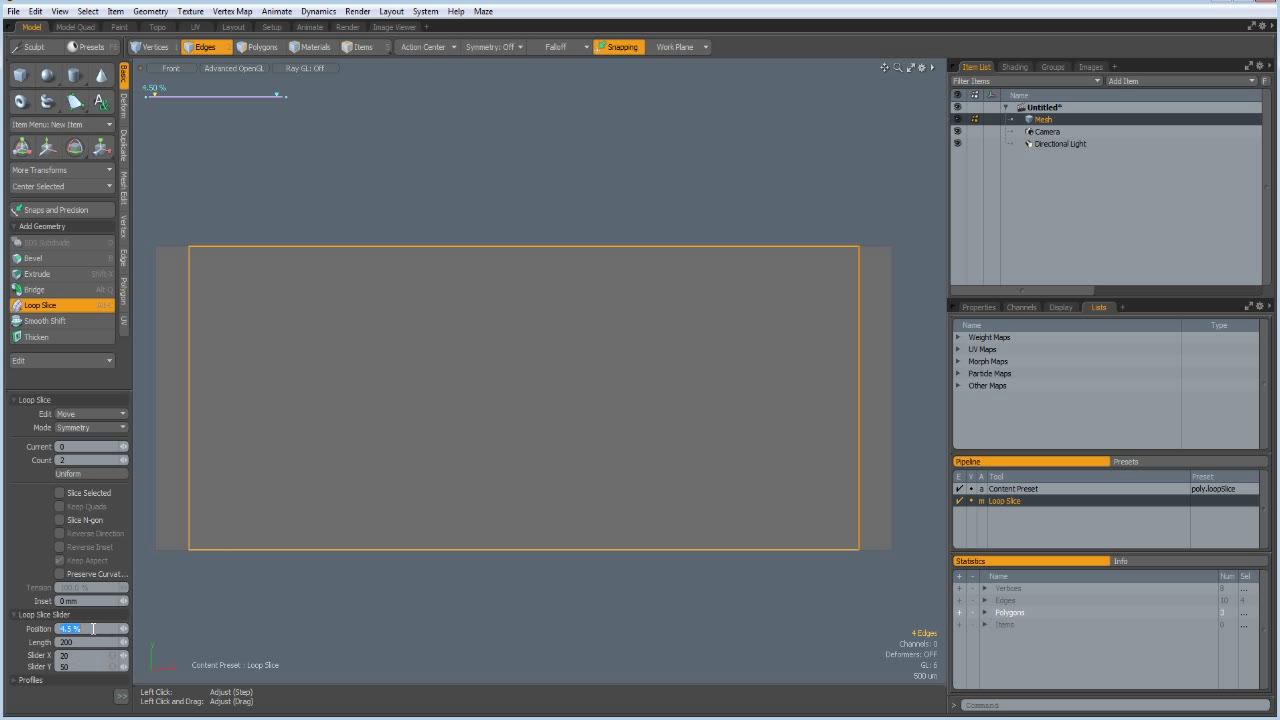
{"action": "type", "text": "6"}
{"action": "key", "text": "Return"}
{"action": "key", "text": "space"}
Loop-slice across a vertical edge with two symmetric horizontal cuts, leaving about 4.8 mm between them.
{"action": "left_click_drag", "start_coordinate": [210, 418], "coordinate": [167, 410]}
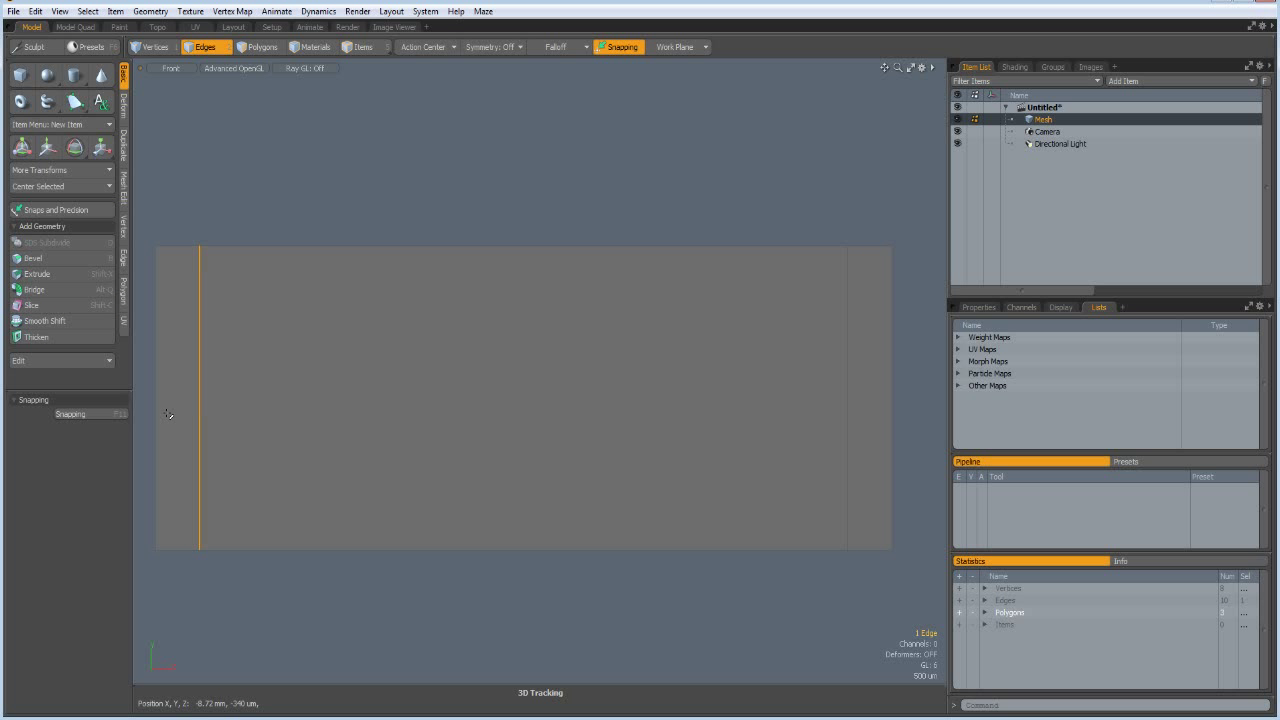
{"action": "key", "text": "alt"}
{"action": "key", "text": "alt+c"}
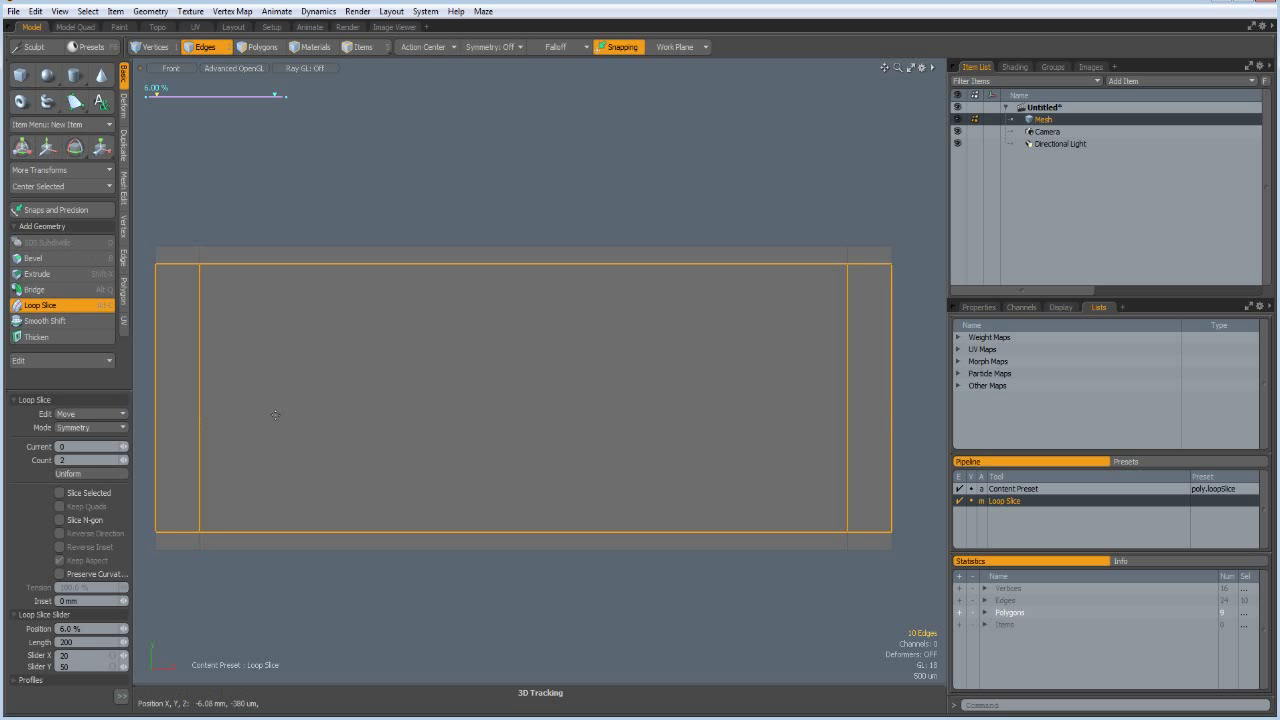
{"action": "left_click_drag", "start_coordinate": [207, 438], "coordinate": [230, 438]}
{"action": "left_click_drag", "start_coordinate": [175, 94], "coordinate": [172, 94]}
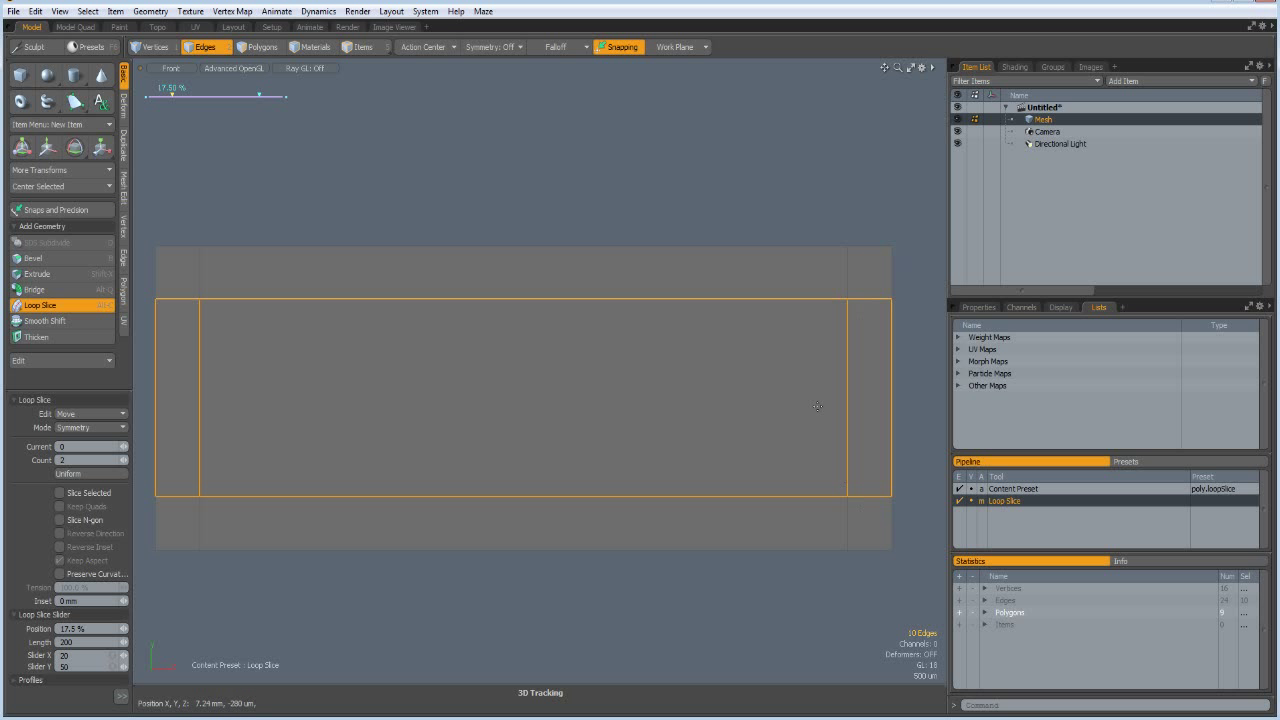
{"action": "left_click_drag", "start_coordinate": [756, 385], "coordinate": [756, 385]}
{"action": "key", "text": "space"}
Select all four inner edge loops, two vertical and two horizontal.
{"action": "double_click", "coordinate": [200, 361]}
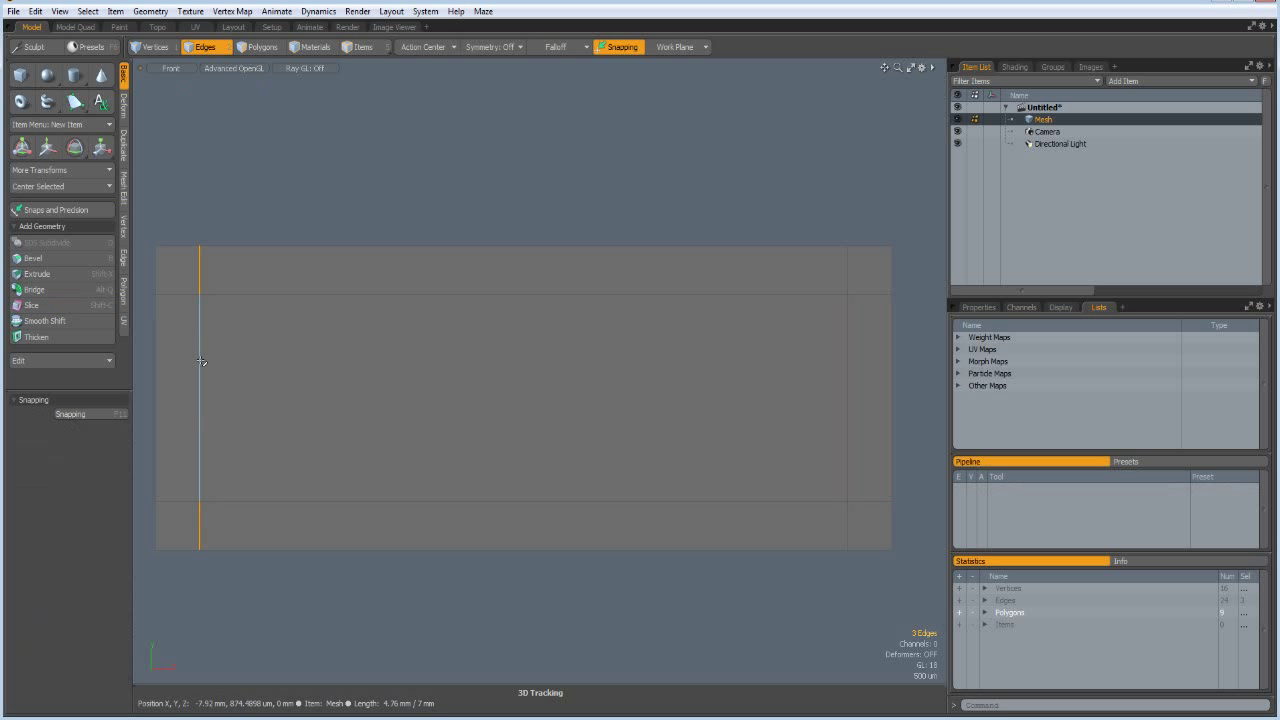
{"action": "double_click", "coordinate": [655, 295], "text": "shift"}
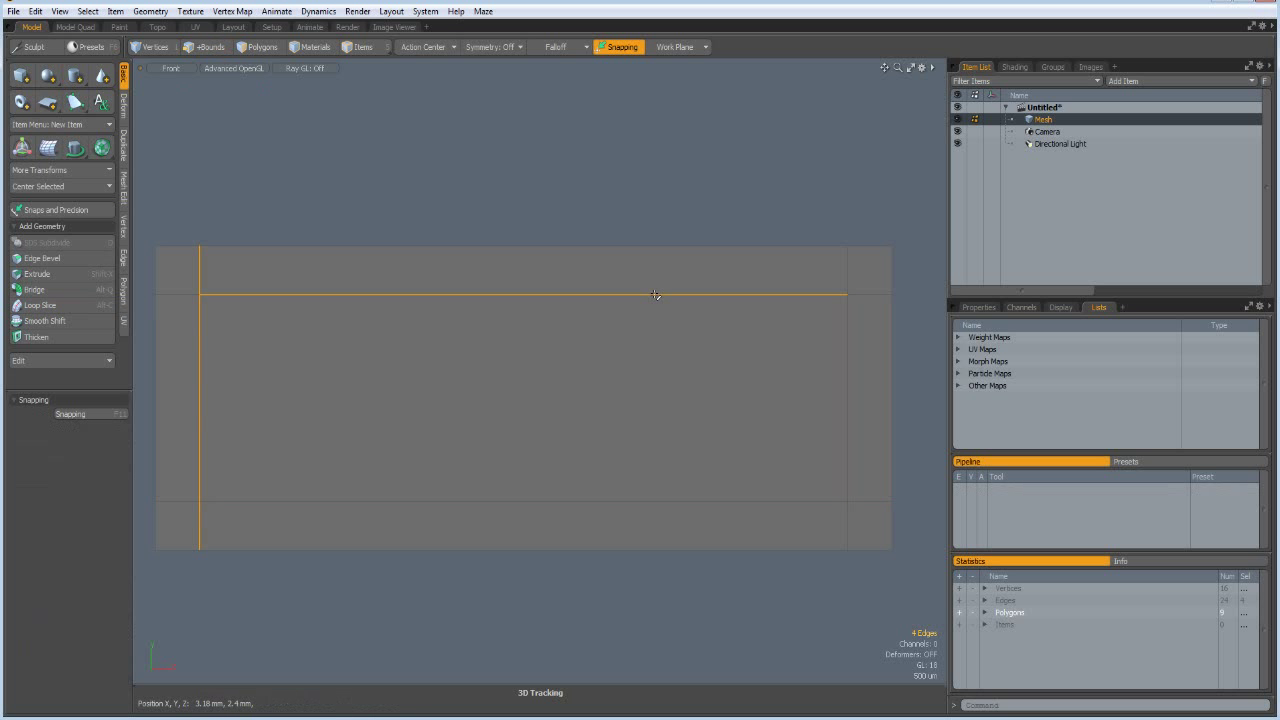
{"action": "double_click", "coordinate": [847, 383], "text": "shift"}
{"action": "double_click", "coordinate": [640, 501], "text": "shift"}
{"action": "key", "text": "2"}
Bevel the selected edge loops with a round level of 2 and an inset value of 0.2 mm.
{"action": "key", "text": "b"}
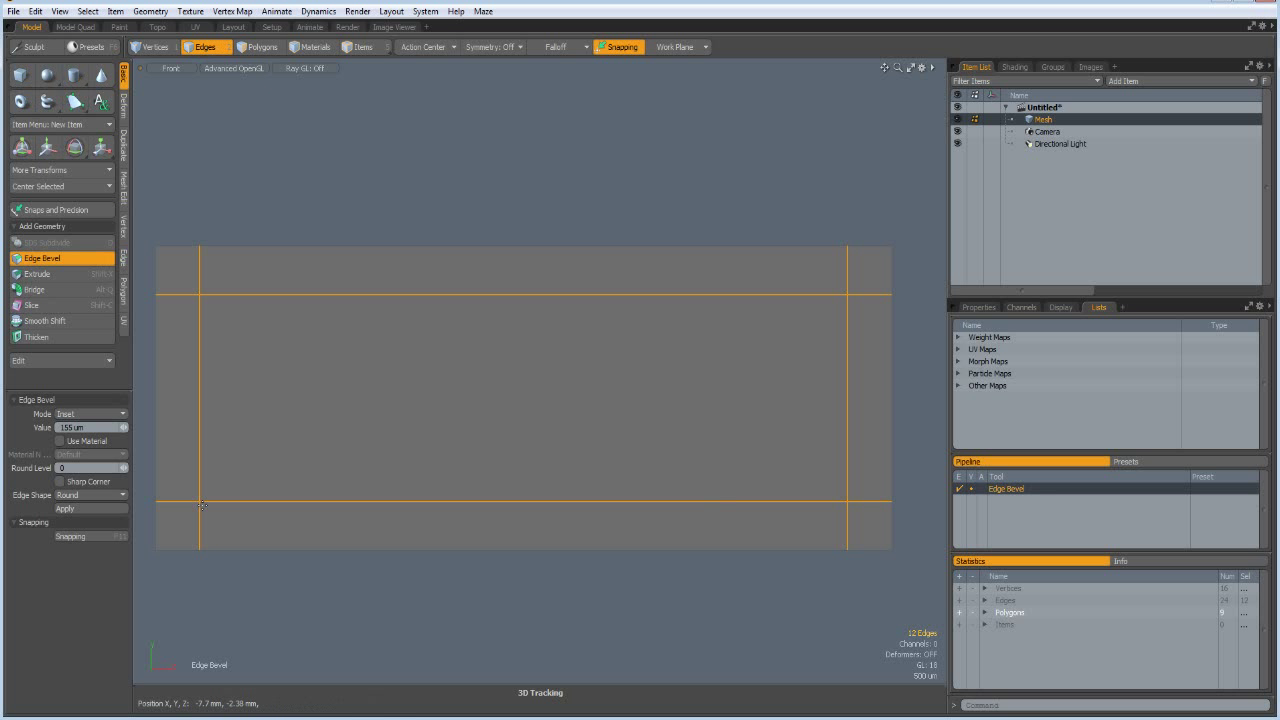
{"action": "left_click", "coordinate": [125, 466]}
{"action": "left_click", "coordinate": [125, 466]}
{"action": "left_click_drag", "start_coordinate": [390, 444], "coordinate": [403, 444]}
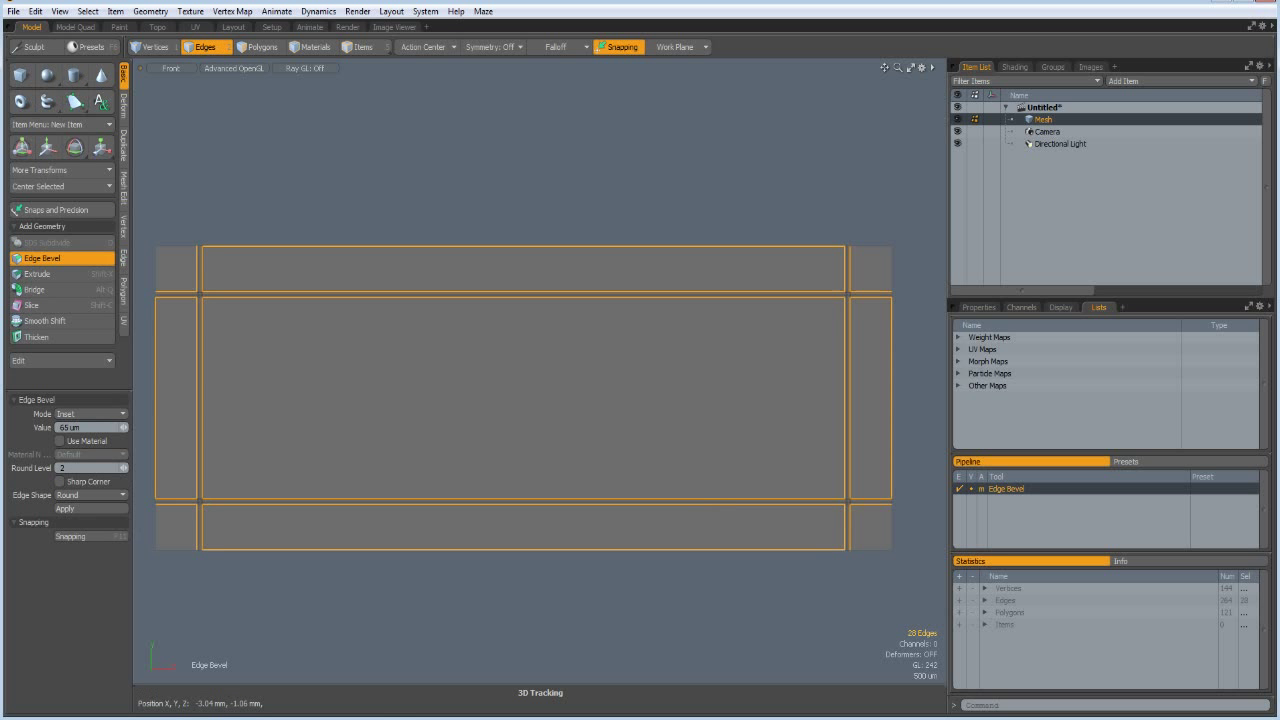
{"action": "left_click", "coordinate": [92, 427]}
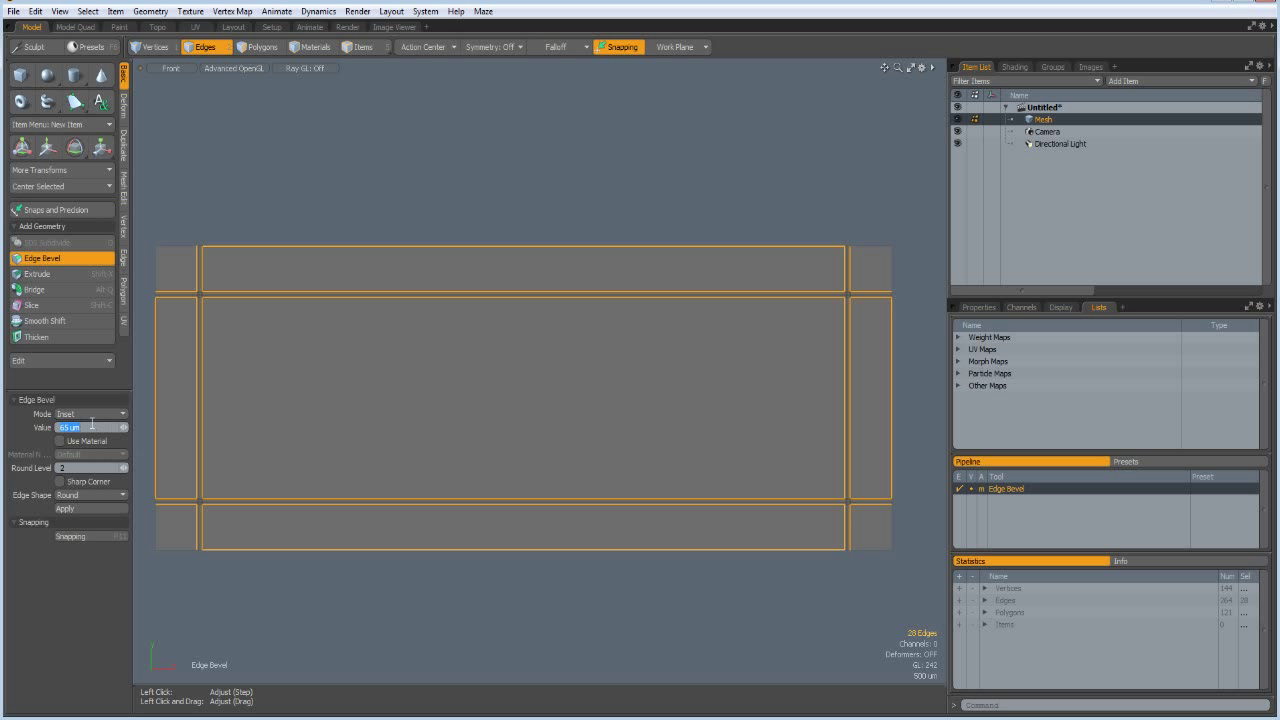
{"action": "type", "text": ".2"}
{"action": "key", "text": "Return"}
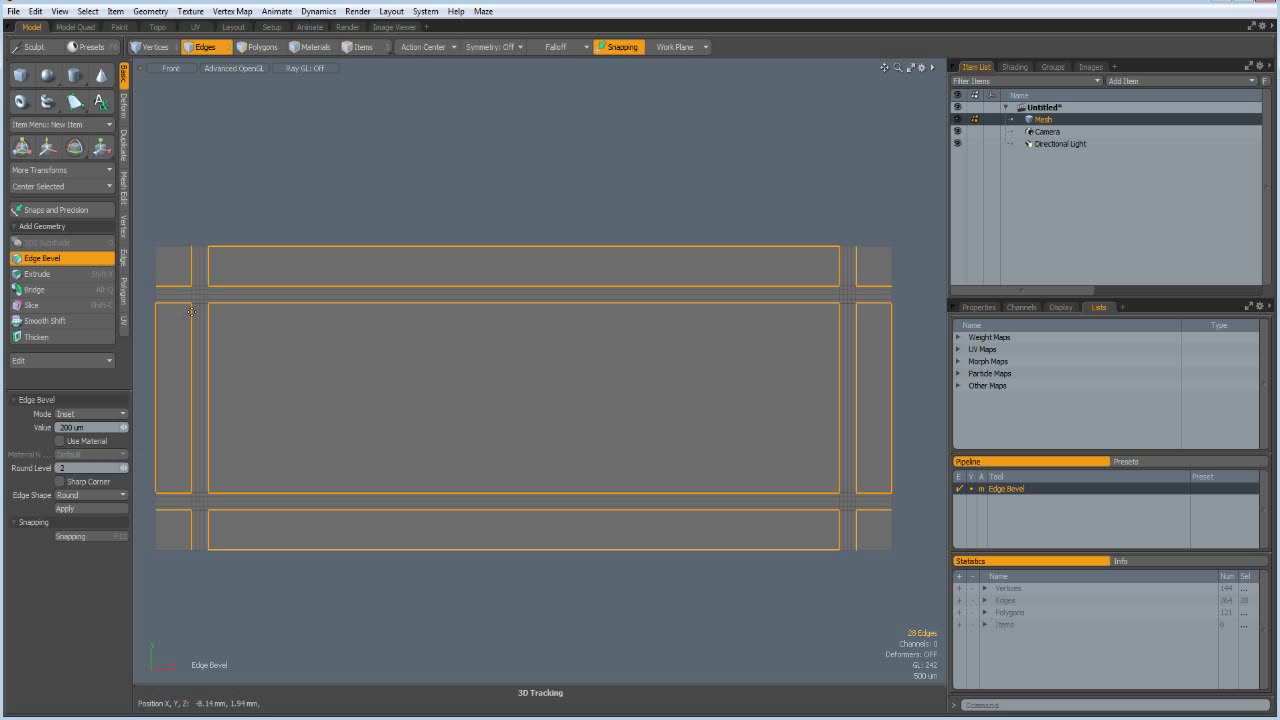
Select the middle edge loop of each of the four bevelled bands and remove these loops.
{"action": "scroll", "coordinate": [203, 292], "scroll_direction": "up", "scroll_amount": 3}
{"action": "key", "text": "space"}
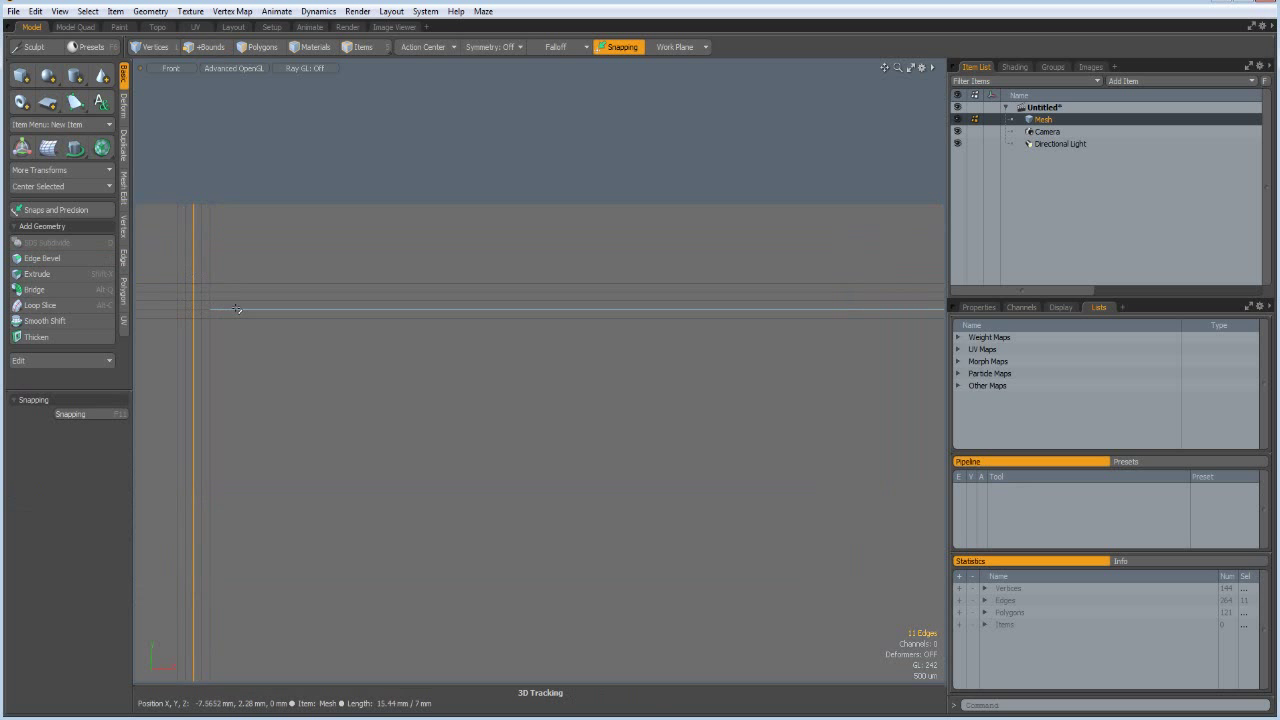
{"action": "scroll", "coordinate": [722, 469], "scroll_direction": "down", "scroll_amount": 5}
{"action": "scroll", "coordinate": [722, 469], "scroll_direction": "up", "scroll_amount": 6}
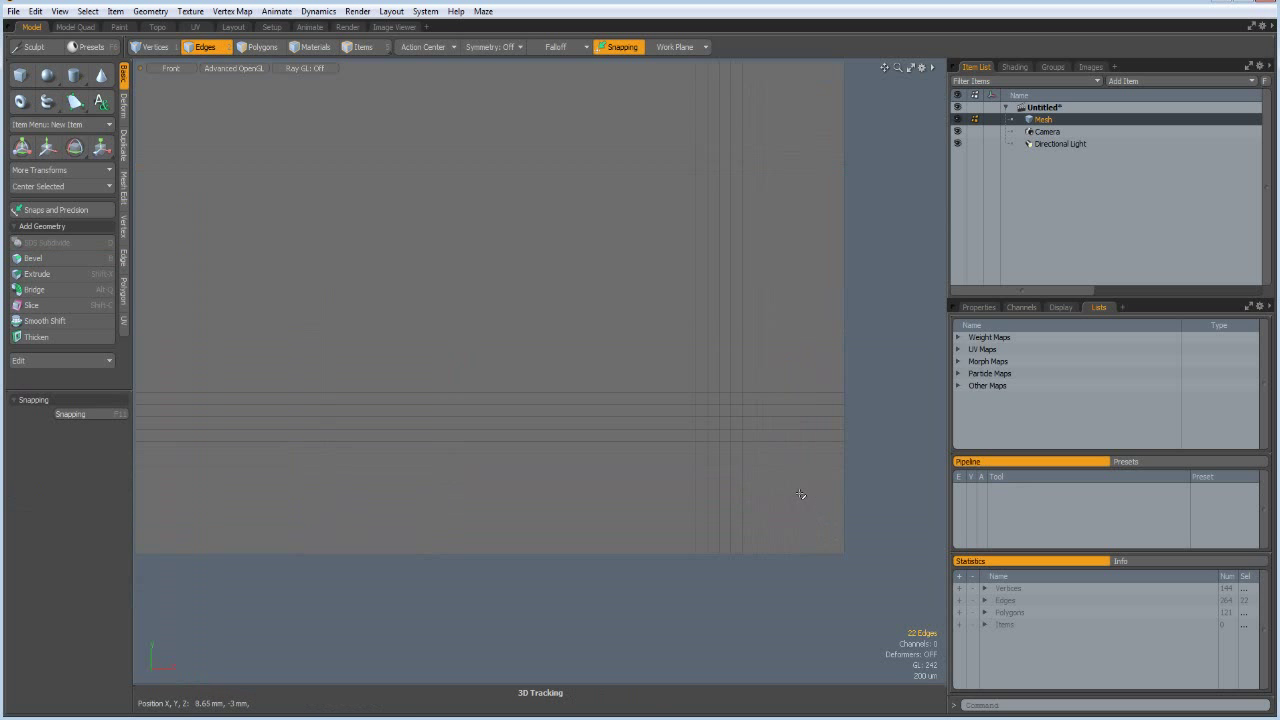
{"action": "double_click", "coordinate": [766, 416], "text": "shift"}
{"action": "key", "text": "BackSpace"}
Select the narrow central strip polygons along the left vertical band and the upper horizontal band.
{"action": "scroll", "coordinate": [779, 378], "scroll_direction": "down", "scroll_amount": 3}
{"action": "left_click_drag", "start_coordinate": [499, 336], "coordinate": [591, 414], "text": "alt"}
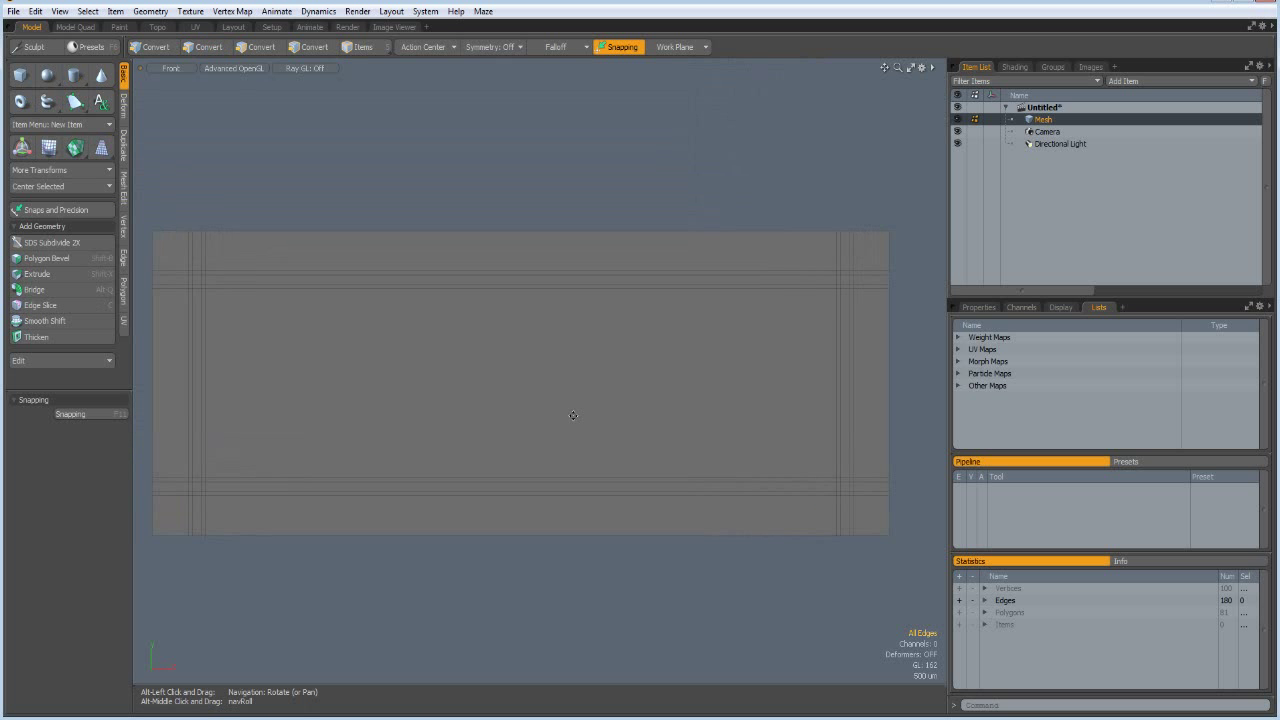
{"action": "key", "text": "3"}
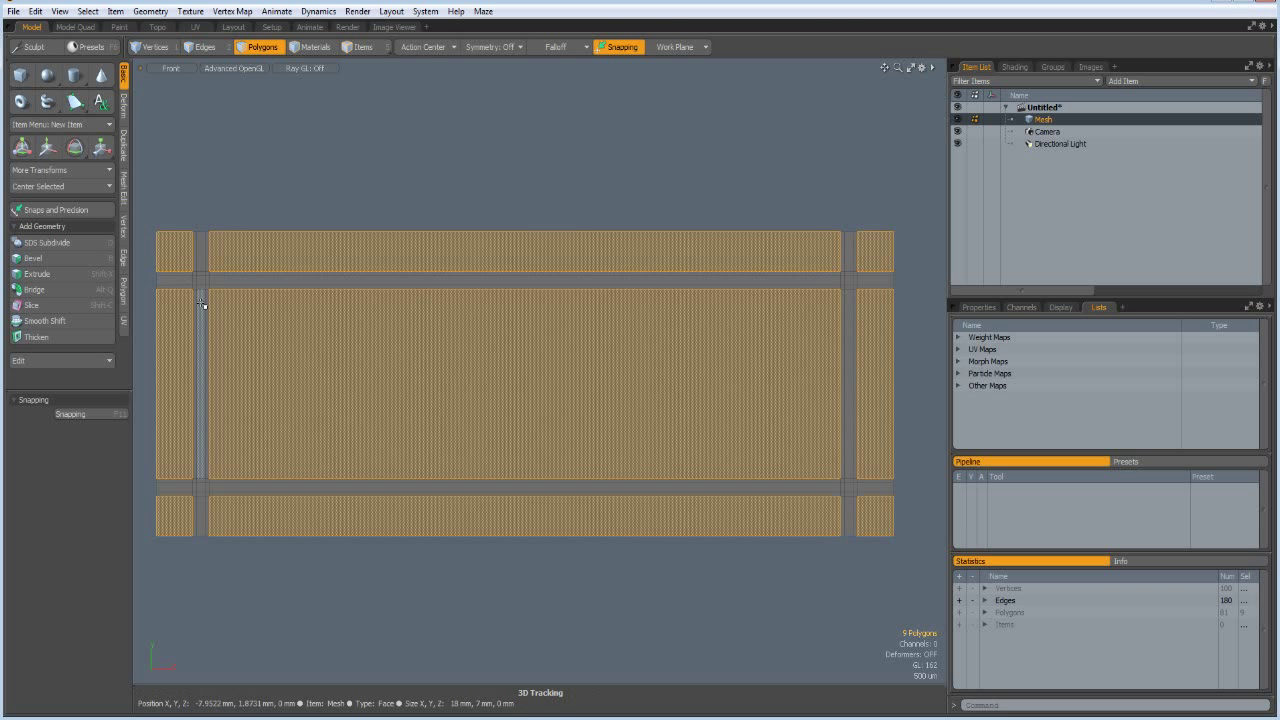
{"action": "mouse_move", "coordinate": [201, 302]}
{"action": "left_mouse_down"}
{"action": "mouse_move", "coordinate": [200, 283]}
{"action": "mouse_move", "coordinate": [848, 282]}
{"action": "mouse_move", "coordinate": [833, 335]}
{"action": "left_mouse_up"}
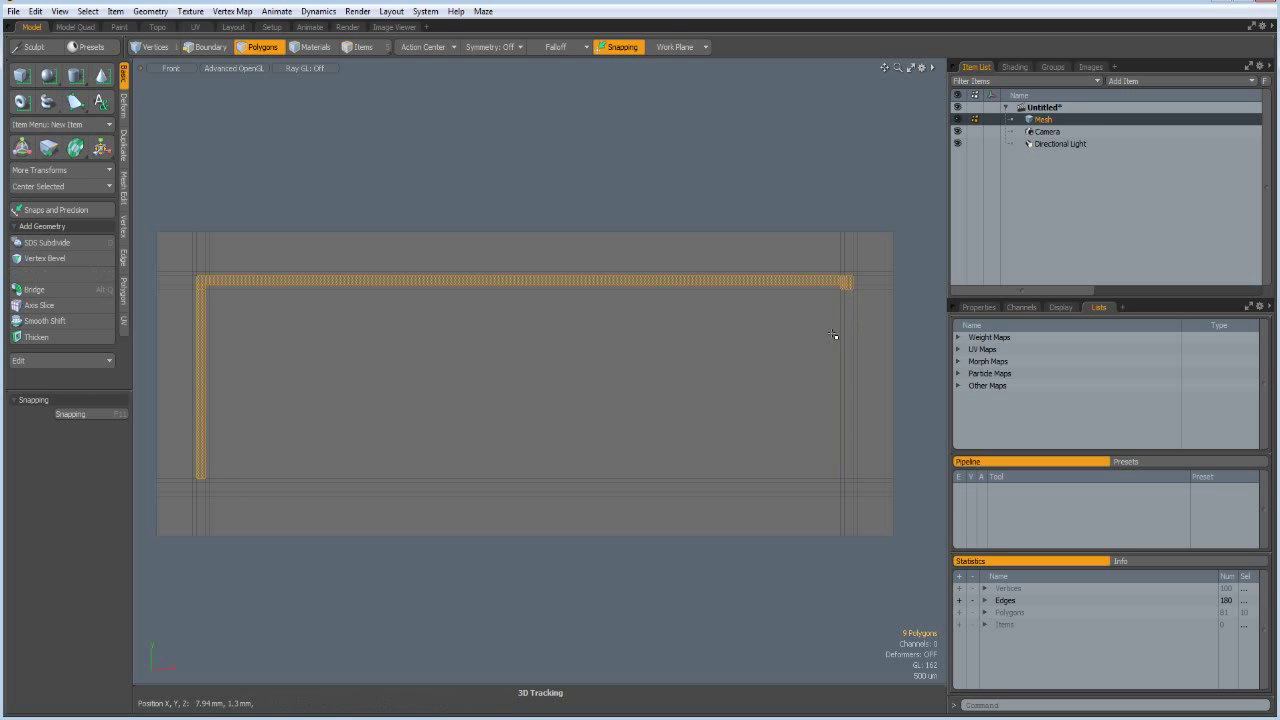
Deselect the stray polygon at the upper-right corner and add the right band's central strip to the selection.
{"action": "scroll", "coordinate": [850, 288], "scroll_direction": "up", "scroll_amount": 2}
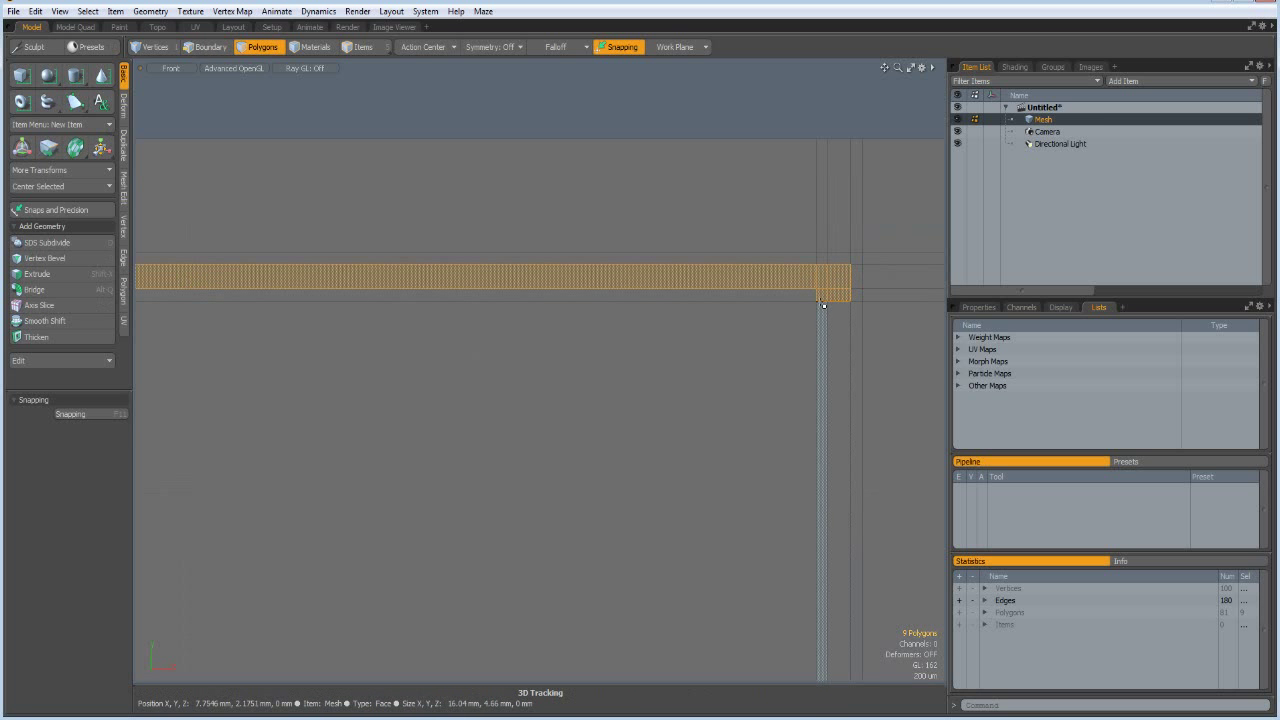
{"action": "left_click", "coordinate": [822, 298], "text": "ctrl"}
{"action": "left_click", "coordinate": [837, 335], "text": "shift"}
{"action": "scroll", "coordinate": [834, 335], "scroll_direction": "down", "scroll_amount": 4}
{"action": "scroll", "coordinate": [830, 476], "scroll_direction": "up", "scroll_amount": 2}
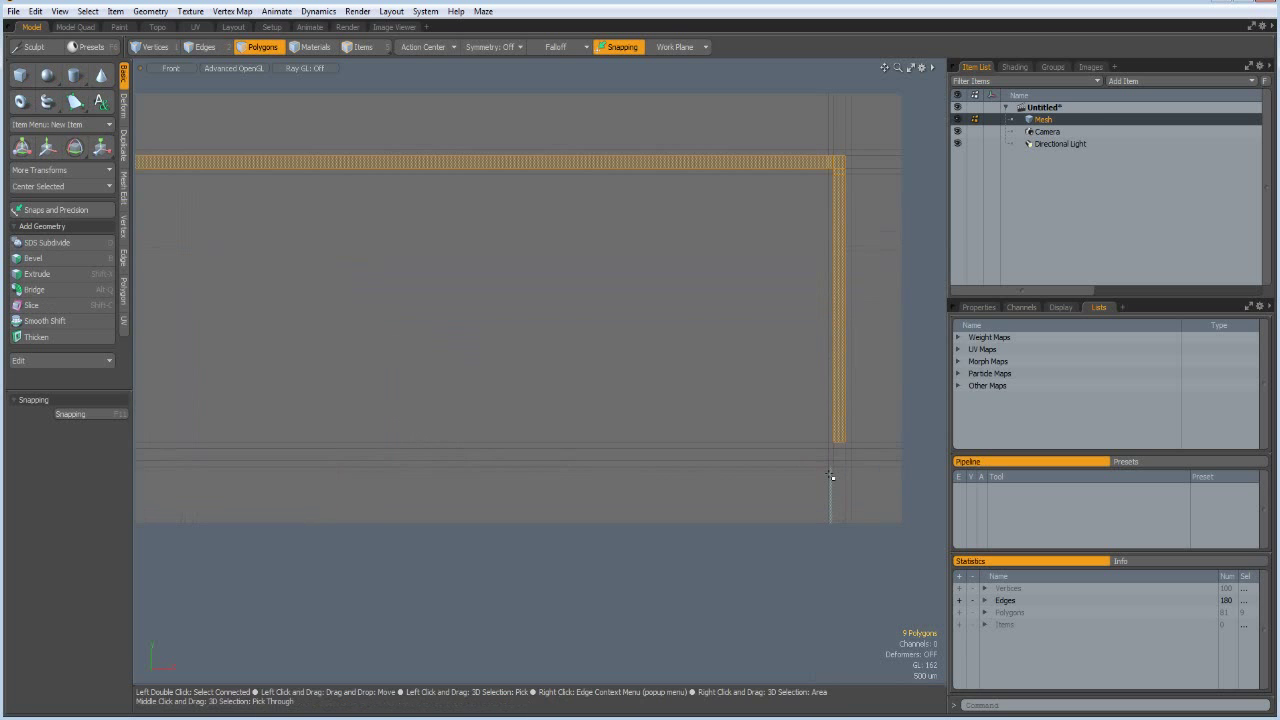
Complete the rectangular border selection by adding the lower band's central strip polygons and both lower corner polygons.
{"action": "scroll", "coordinate": [829, 475], "scroll_direction": "up", "scroll_amount": 3}
{"action": "mouse_move", "coordinate": [862, 382]}
{"action": "left_mouse_down", "text": "shift"}
{"action": "mouse_move", "coordinate": [857, 419]}
{"action": "mouse_move", "coordinate": [795, 423]}
{"action": "left_mouse_up", "text": "shift"}
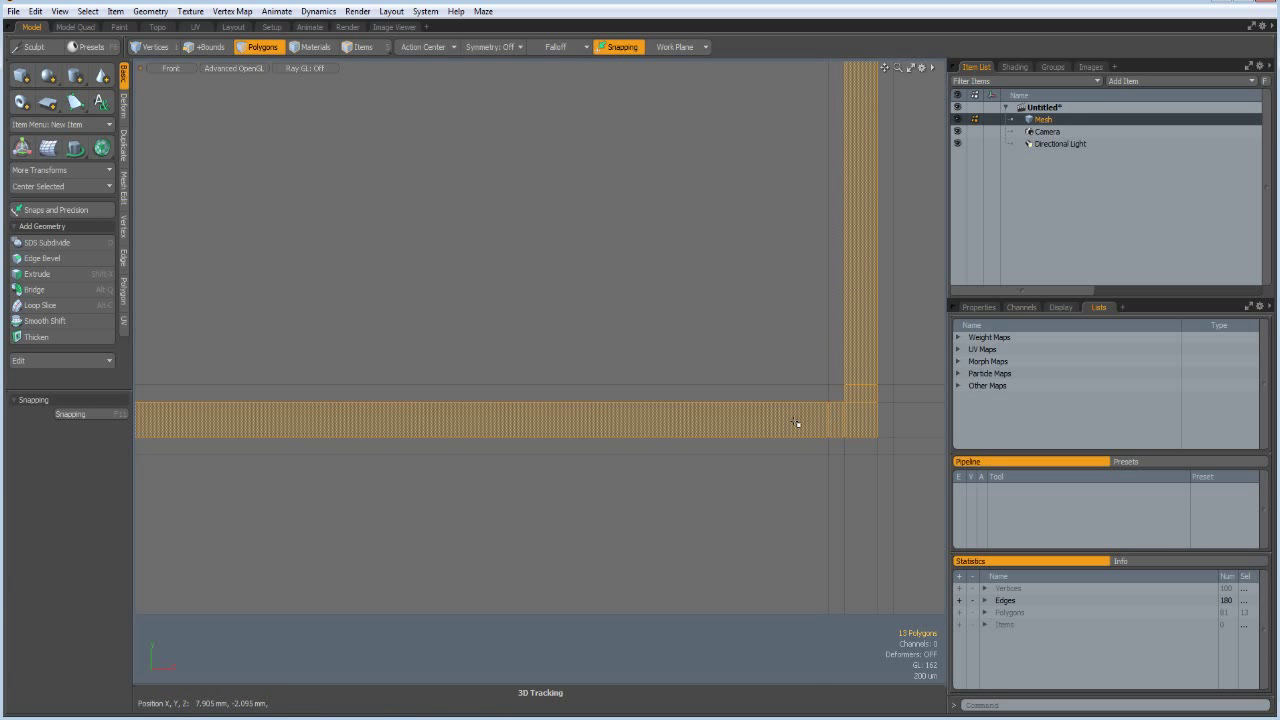
{"action": "scroll", "coordinate": [795, 423], "scroll_direction": "down", "scroll_amount": 2}
{"action": "left_click_drag", "start_coordinate": [160, 376], "coordinate": [691, 465], "text": "alt+shift"}
{"action": "scroll", "coordinate": [358, 522], "scroll_direction": "up", "scroll_amount": 4}
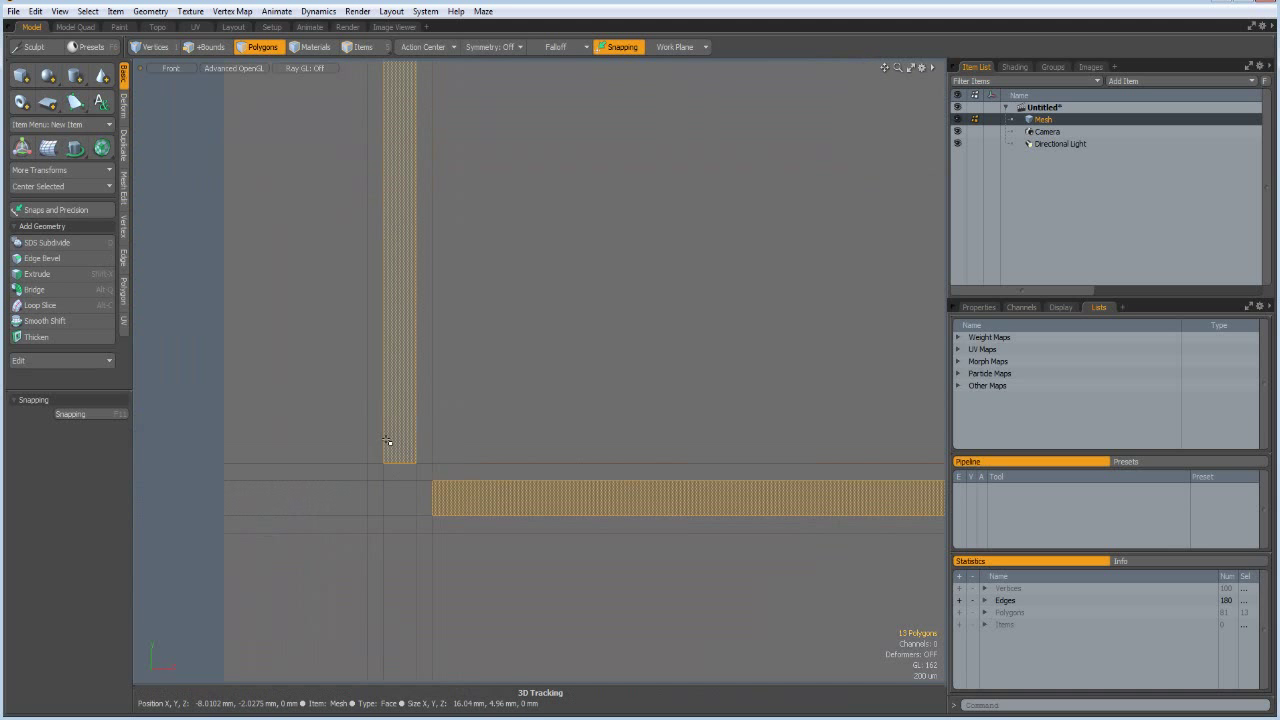
{"action": "mouse_move", "coordinate": [390, 442]}
{"action": "left_mouse_down", "text": "shift"}
{"action": "mouse_move", "coordinate": [399, 495]}
{"action": "mouse_move", "coordinate": [457, 499]}
{"action": "left_mouse_up", "text": "shift"}
{"action": "key", "text": "a"}
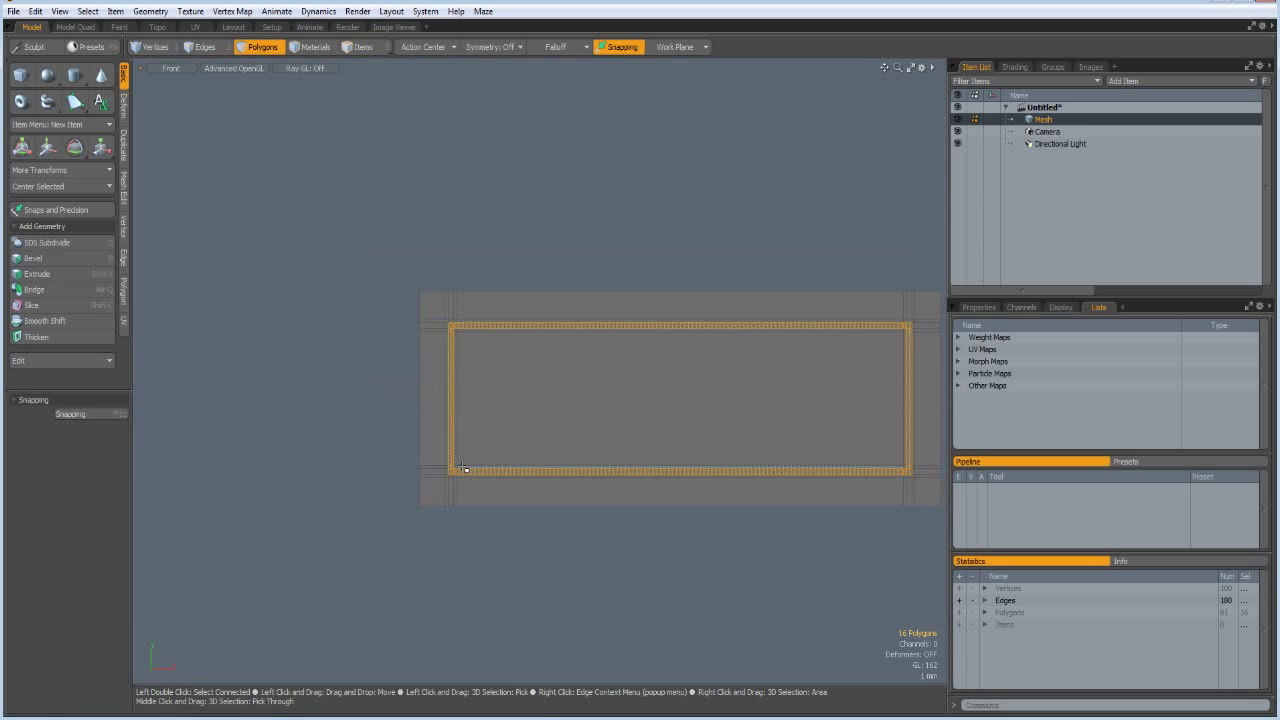
{"action": "left_click_drag", "start_coordinate": [634, 400], "coordinate": [488, 387], "text": "alt+shift"}
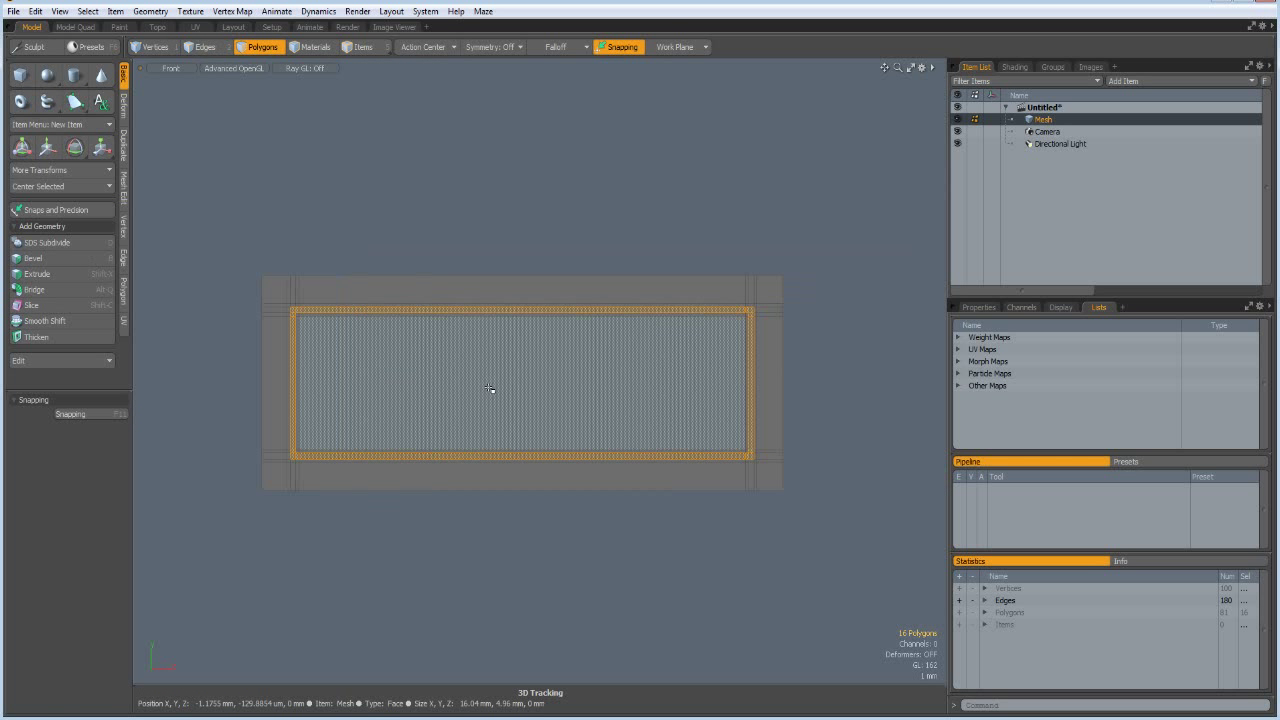
Assign a material named Temp with a 0.8, 0.8, 0.8 colour to the selected border strip, and clear the selection.
{"action": "key", "text": "m"}
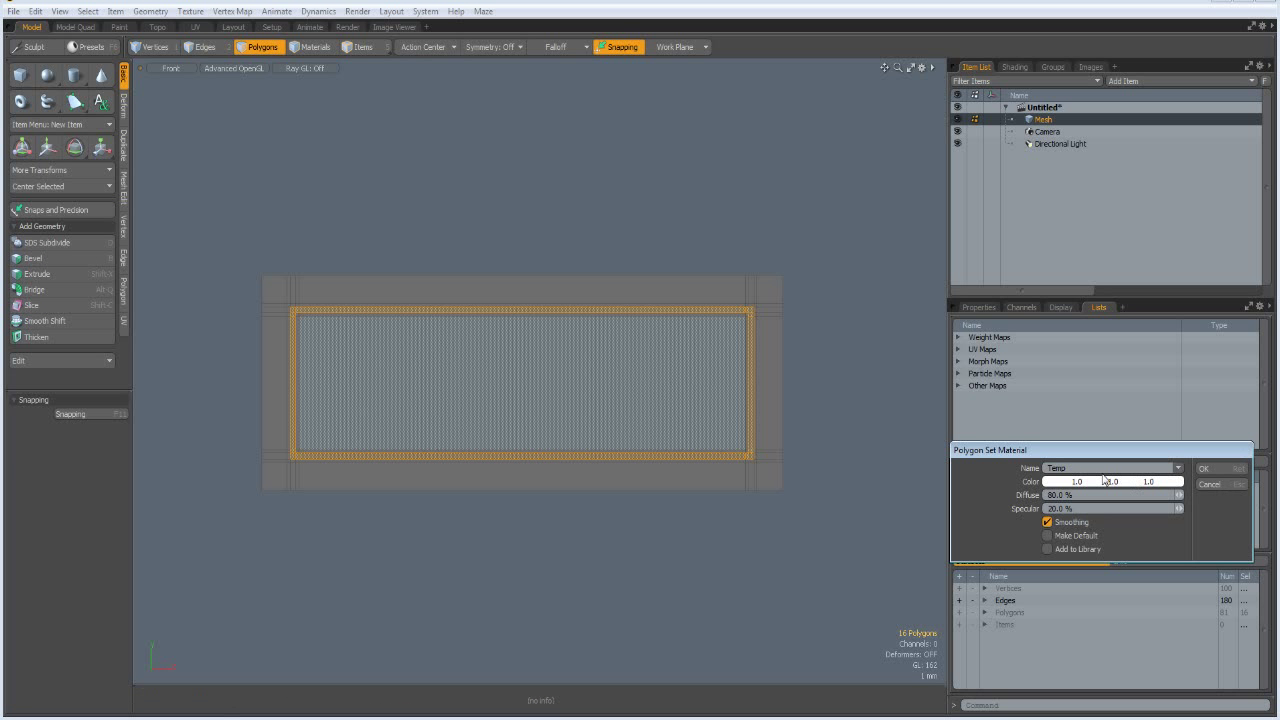
{"action": "left_click", "coordinate": [1160, 482]}
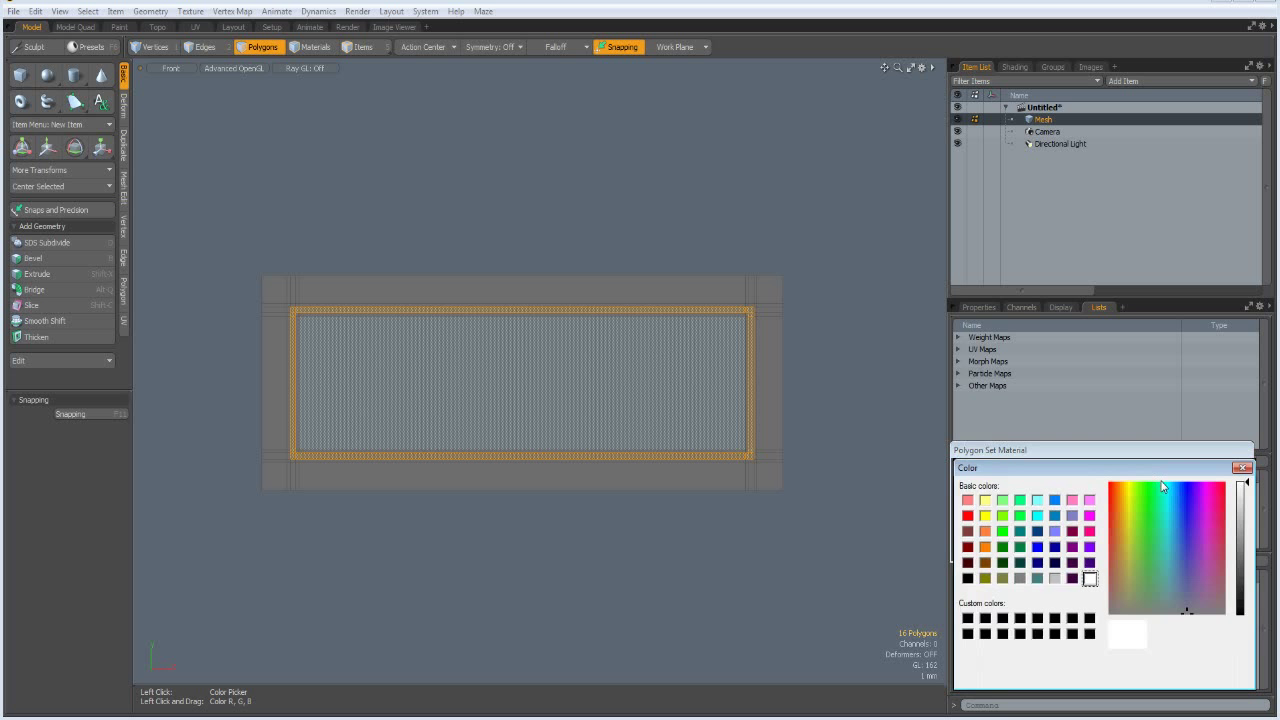
{"action": "left_click", "coordinate": [1245, 495]}
{"action": "left_click", "coordinate": [981, 676]}
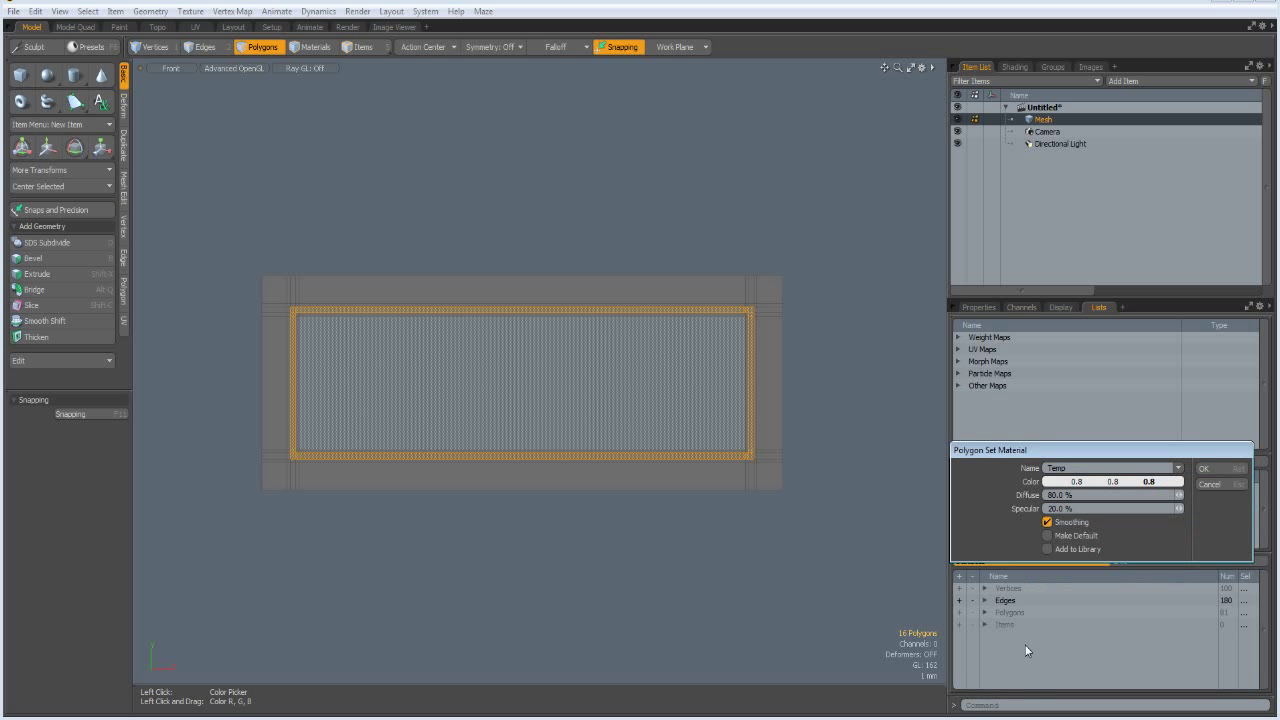
{"action": "left_click", "coordinate": [1215, 478]}
{"action": "left_click", "coordinate": [379, 554]}
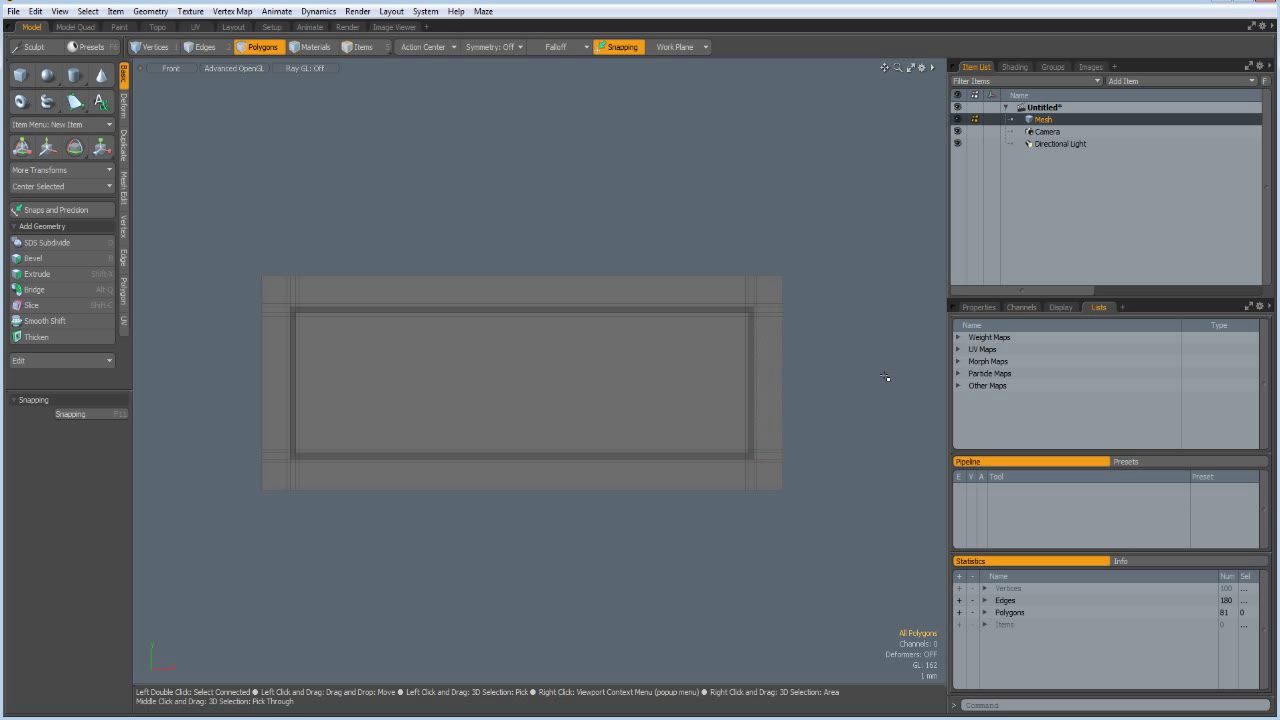
Loop Slice the plain rear rectangle from its upper edge, using a count of 8 in Uniform mode.
{"action": "key", "text": "ctrl+space"}
{"action": "left_click", "coordinate": [922, 355]}
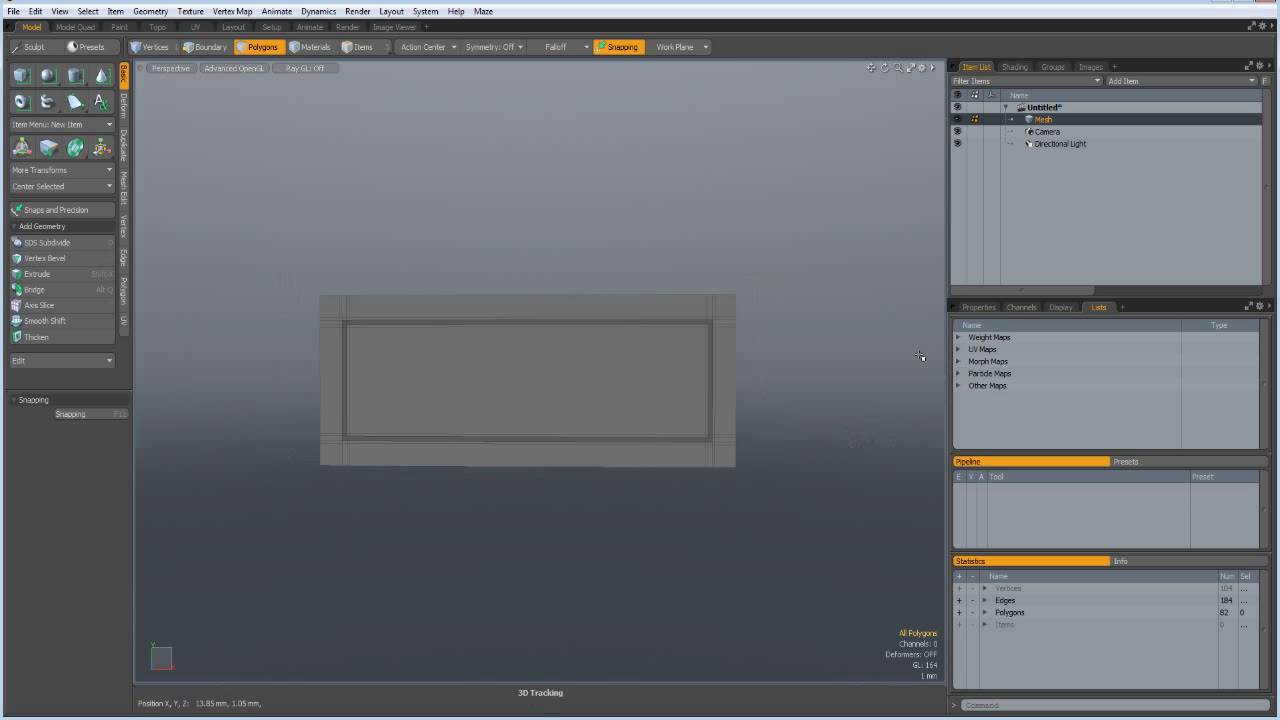
{"action": "key", "text": "3"}
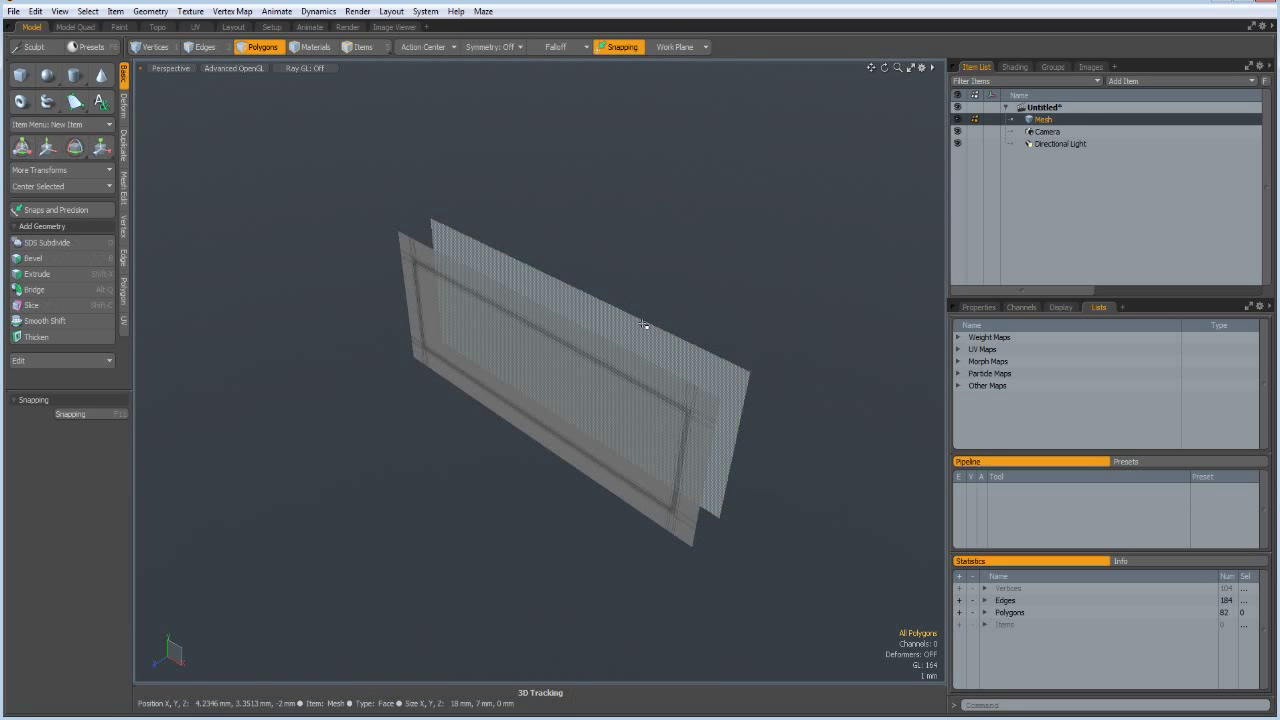
{"action": "key", "text": "2"}
{"action": "left_click", "coordinate": [638, 327]}
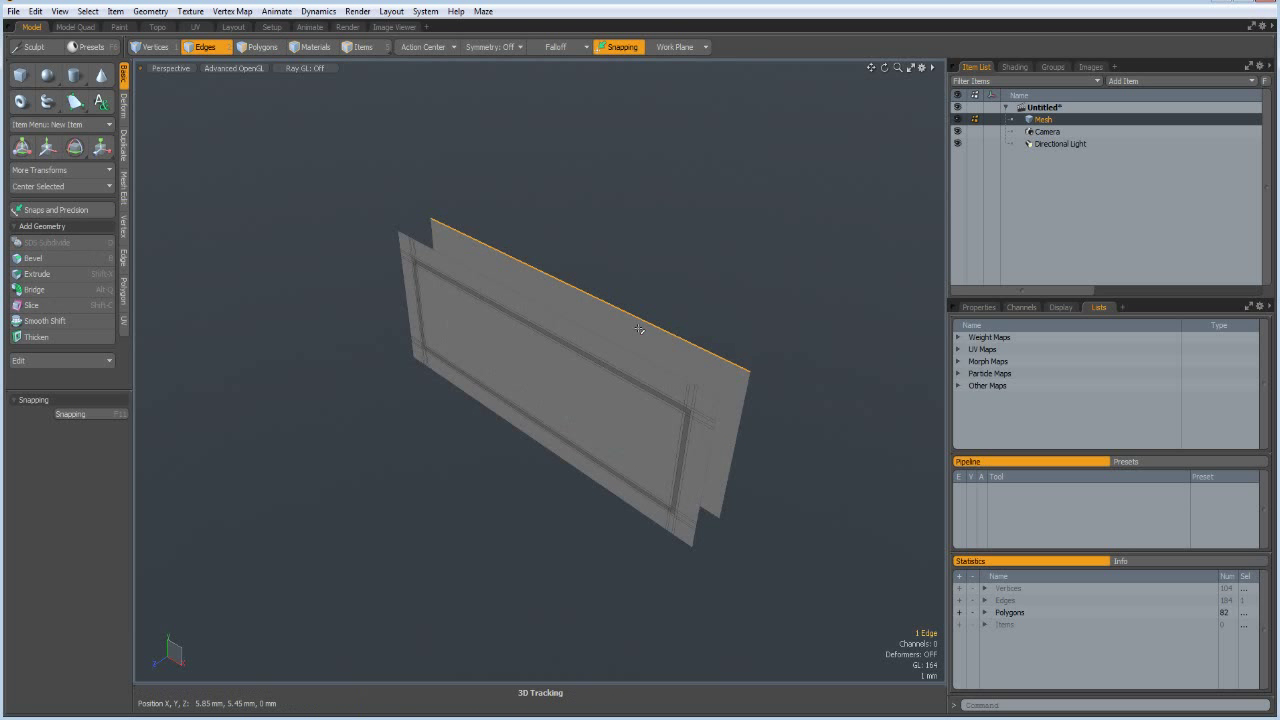
{"action": "key", "text": "alt+c"}
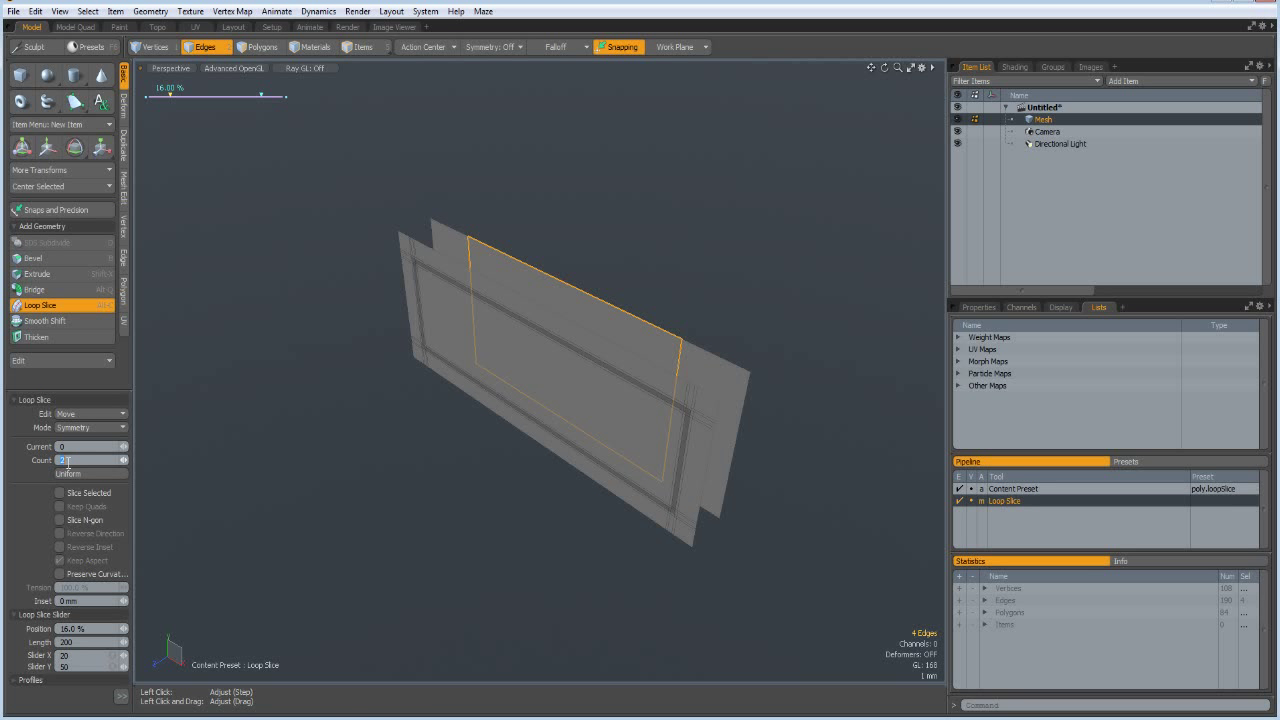
{"action": "type", "text": "8"}
{"action": "left_click", "coordinate": [80, 428]}
{"action": "left_click", "coordinate": [81, 421]}
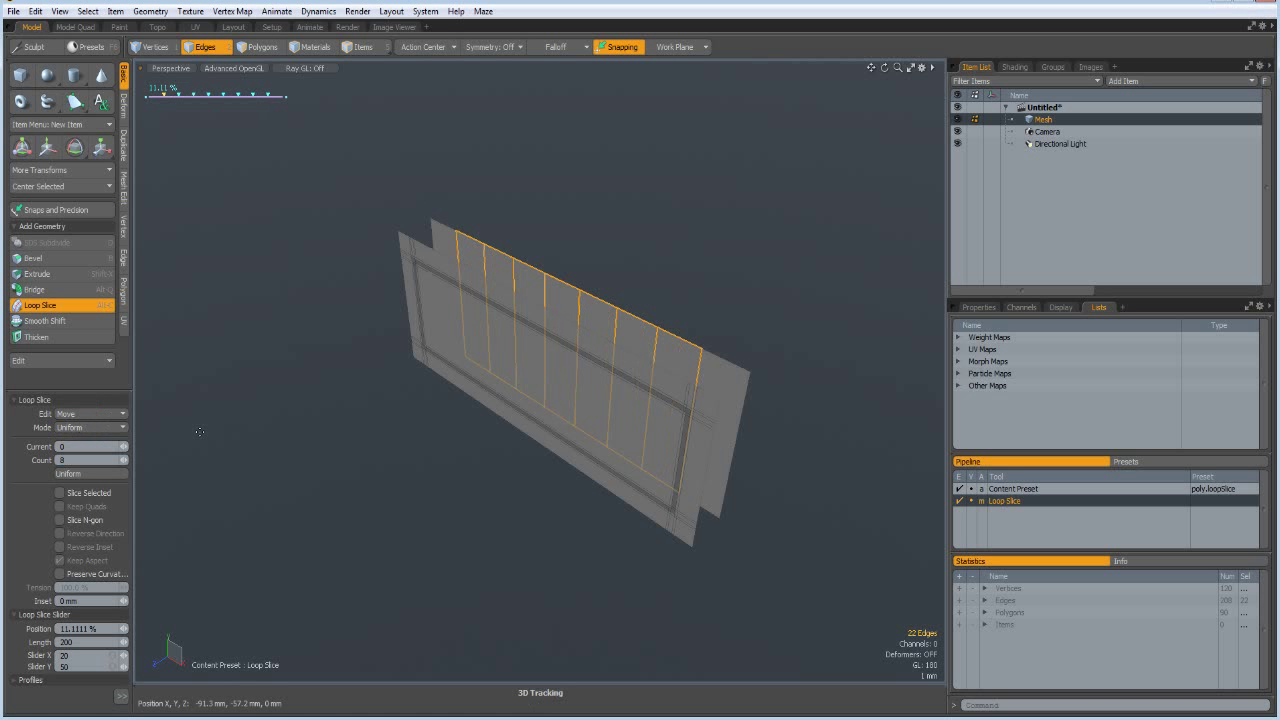
{"action": "key", "text": "space"}
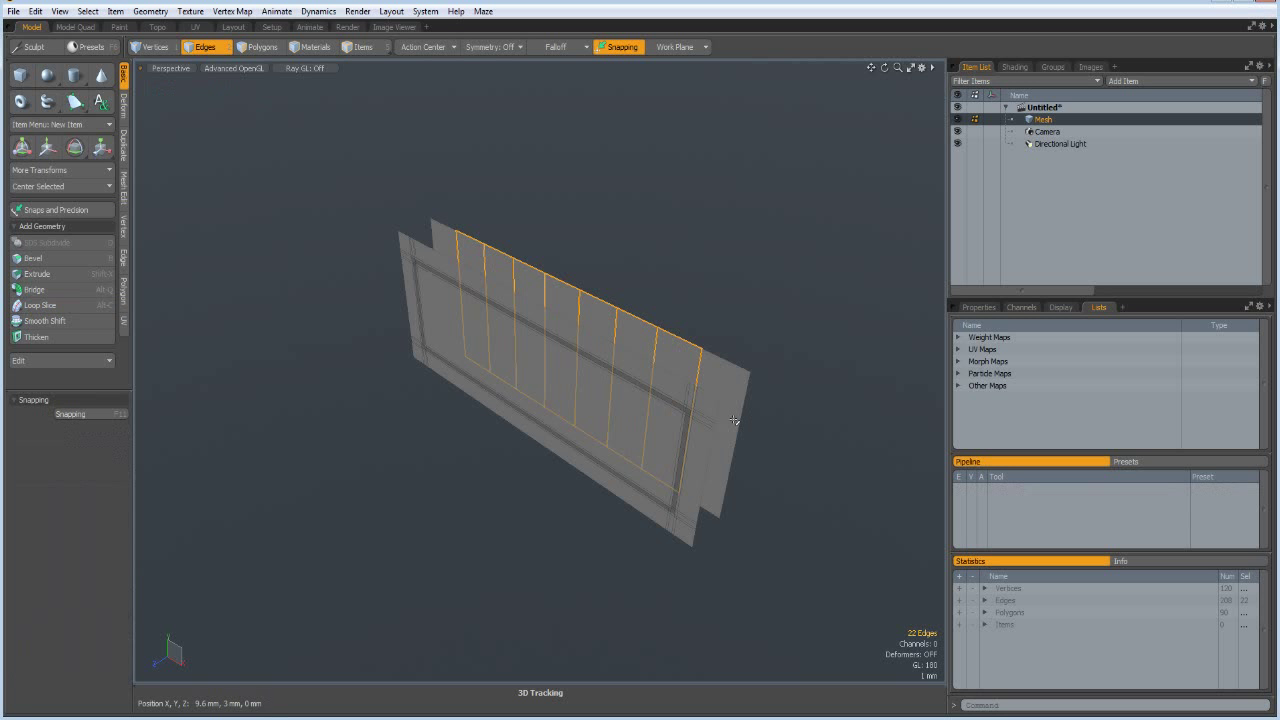
Loop Slice the rear rectangle from its short side edge with the same eight uniform slices, and clear the edge selection.
{"action": "left_click", "coordinate": [736, 421]}
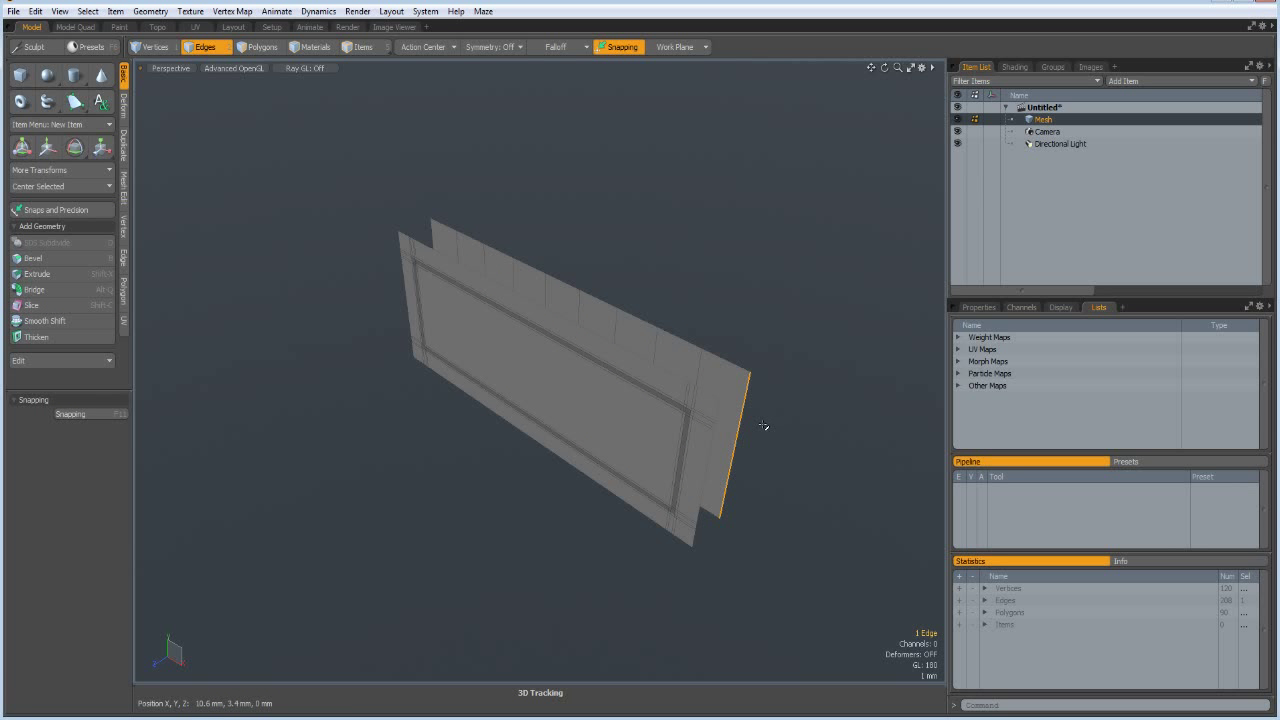
{"action": "key", "text": "alt+c"}
{"action": "key", "text": "space"}
{"action": "left_click", "coordinate": [752, 425]}
Select all polygons of the sliced rear grid and flip them to face the opposite way.
{"action": "key", "text": "3"}
{"action": "double_click", "coordinate": [731, 383]}
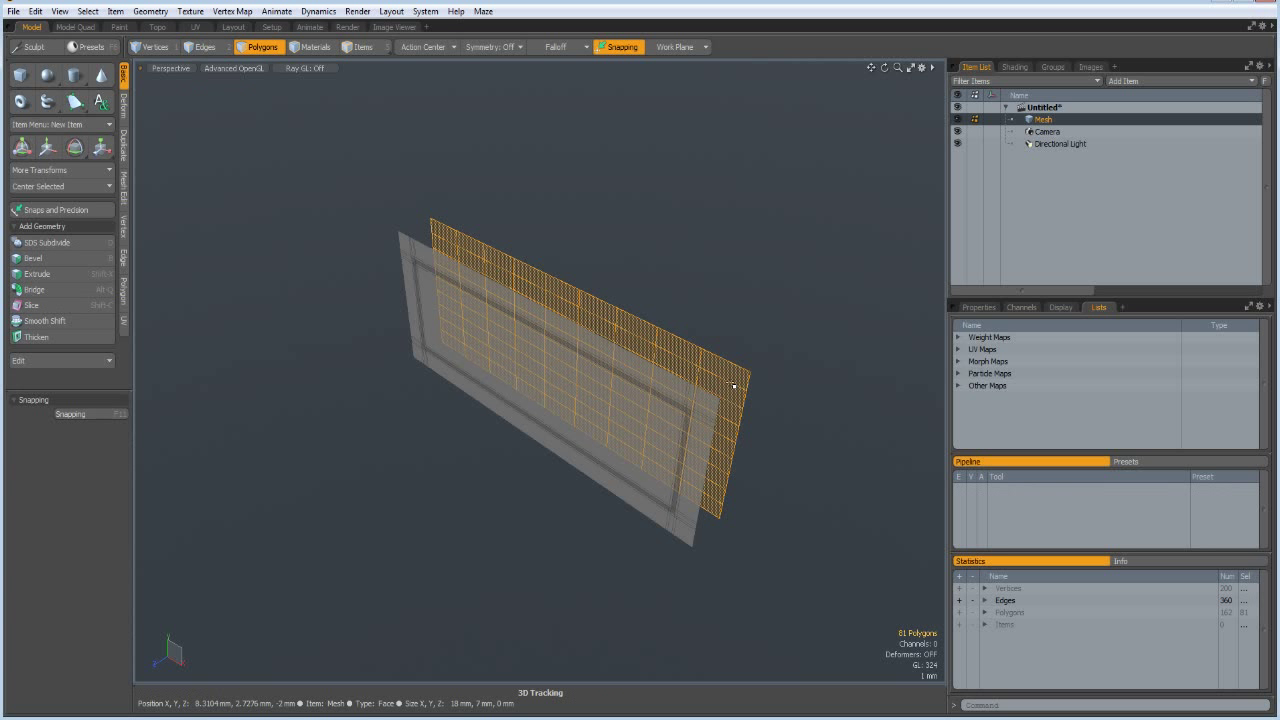
{"action": "key", "text": "h"}
Select the outer boundary edges of the front panel and the rear grid, and bridge them with one segment.
{"action": "key", "text": "2"}
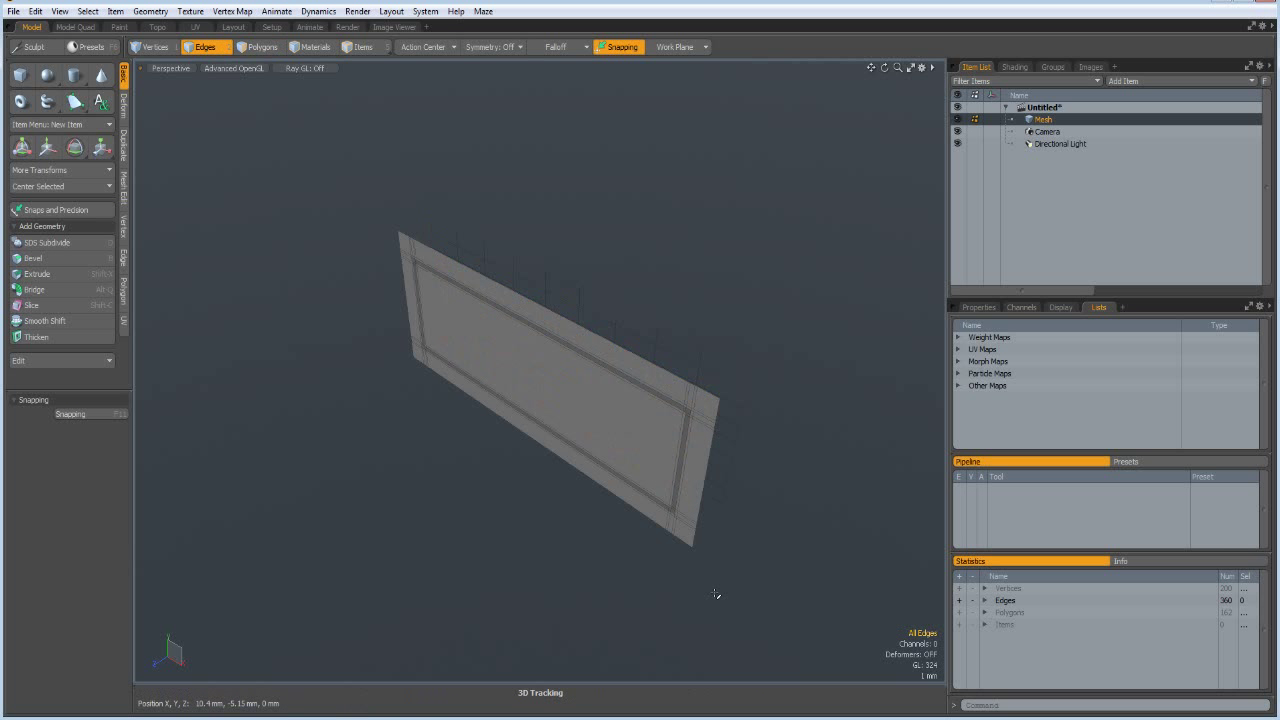
{"action": "double_click", "coordinate": [694, 537]}
{"action": "key", "text": "u"}
{"action": "key", "text": "2"}
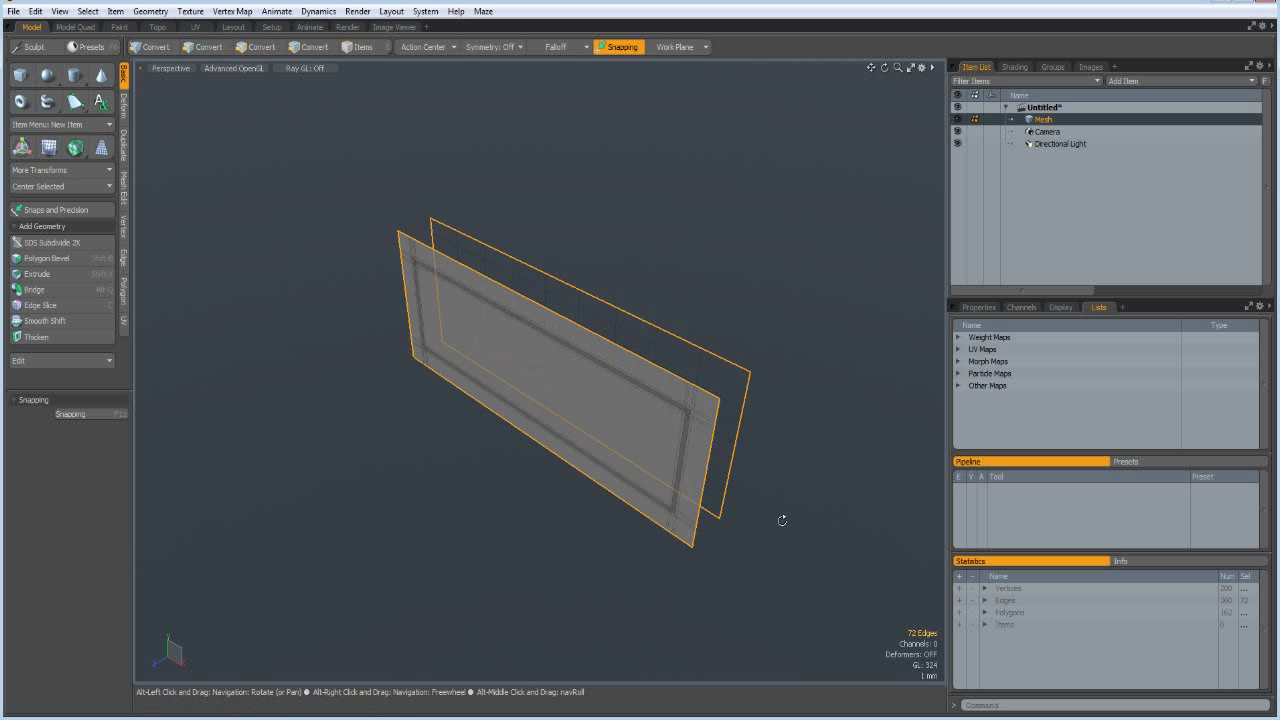
{"action": "key", "text": "alt+c"}
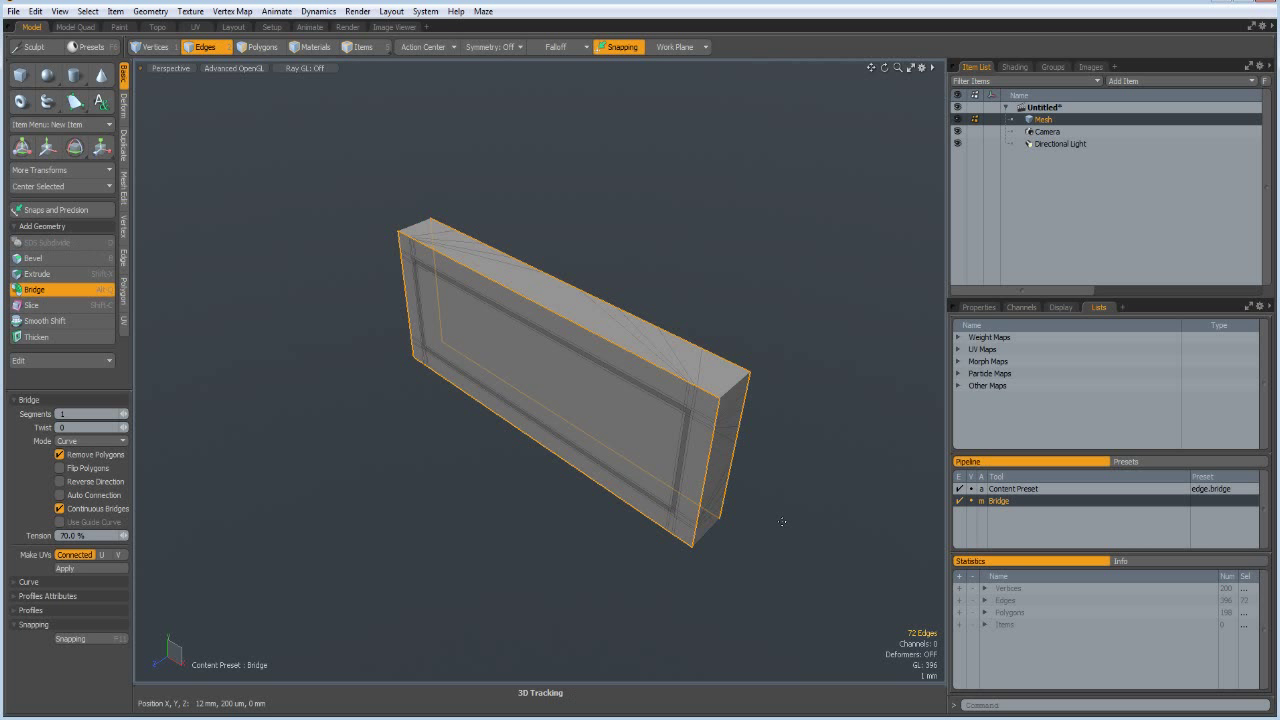
{"action": "key", "text": "space"}
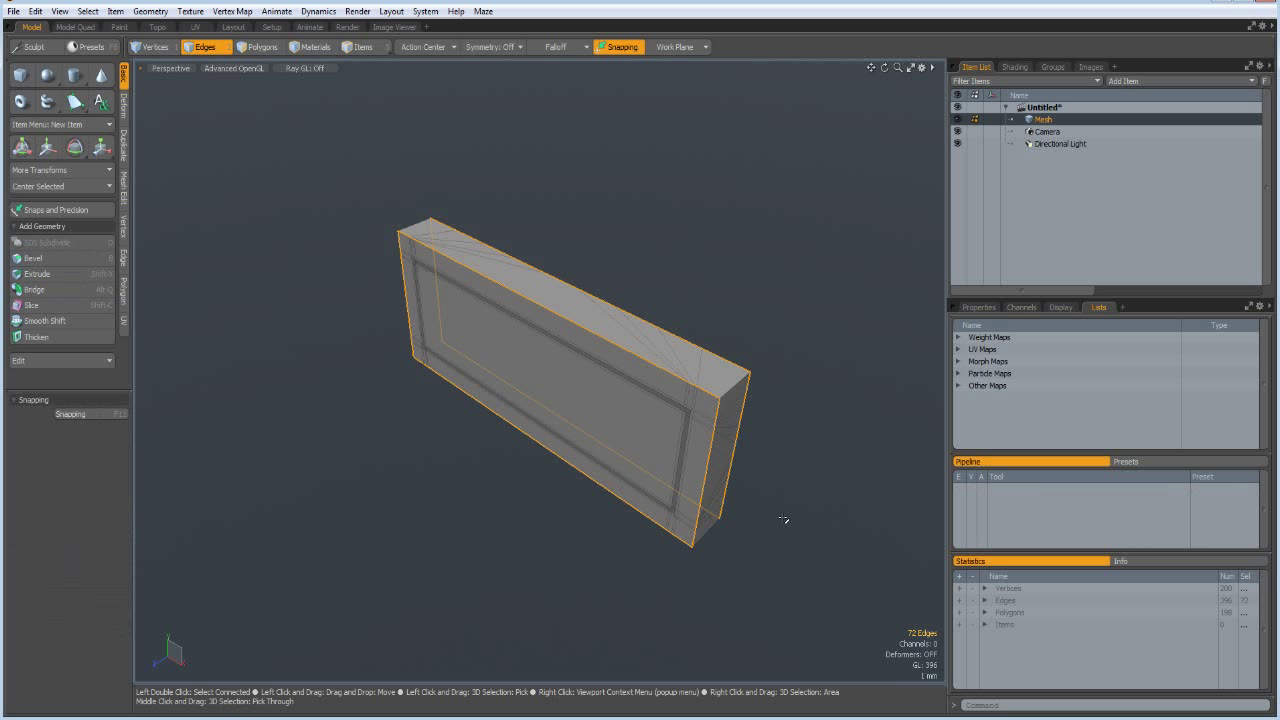
Cut the rear grid polygons from the box, paste them back detached, and select the whole grid.
{"action": "key", "text": "3"}
{"action": "left_click_drag", "start_coordinate": [785, 519], "coordinate": [580, 473], "text": "alt"}
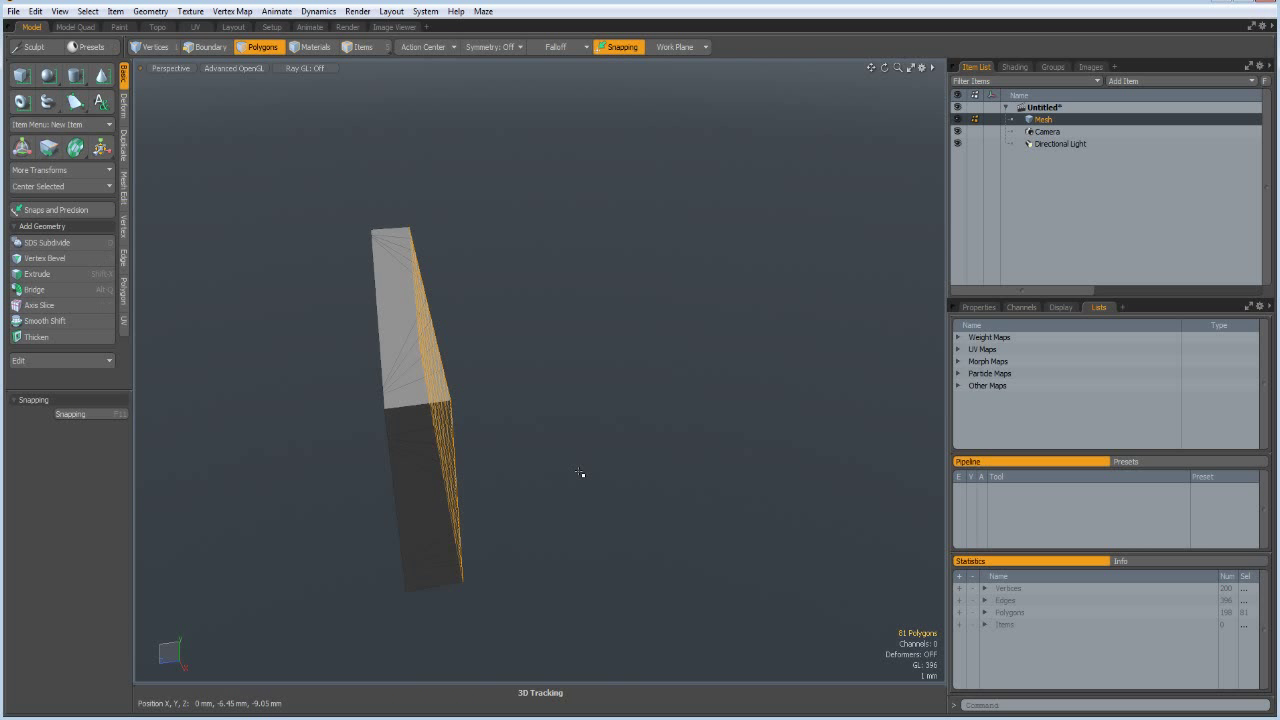
{"action": "key", "text": "ctrl+x"}
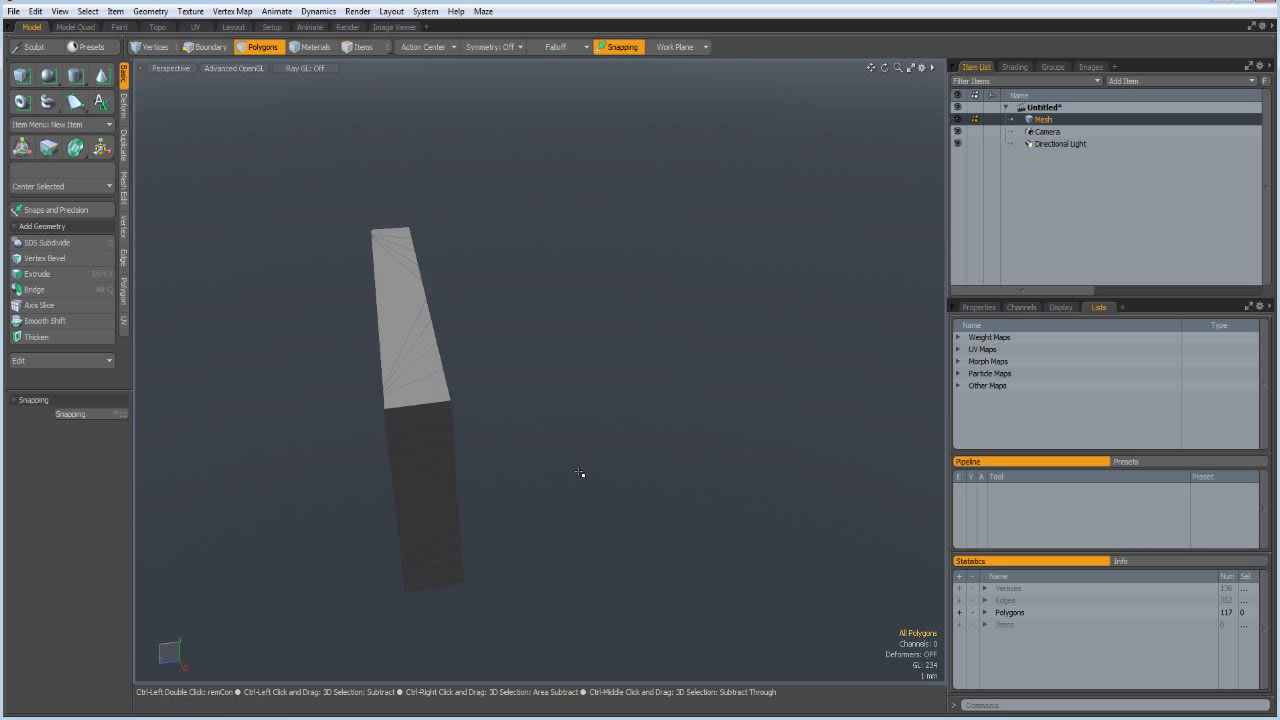
{"action": "left_click_drag", "start_coordinate": [506, 483], "coordinate": [453, 469], "text": "alt"}
{"action": "double_click", "coordinate": [410, 373]}
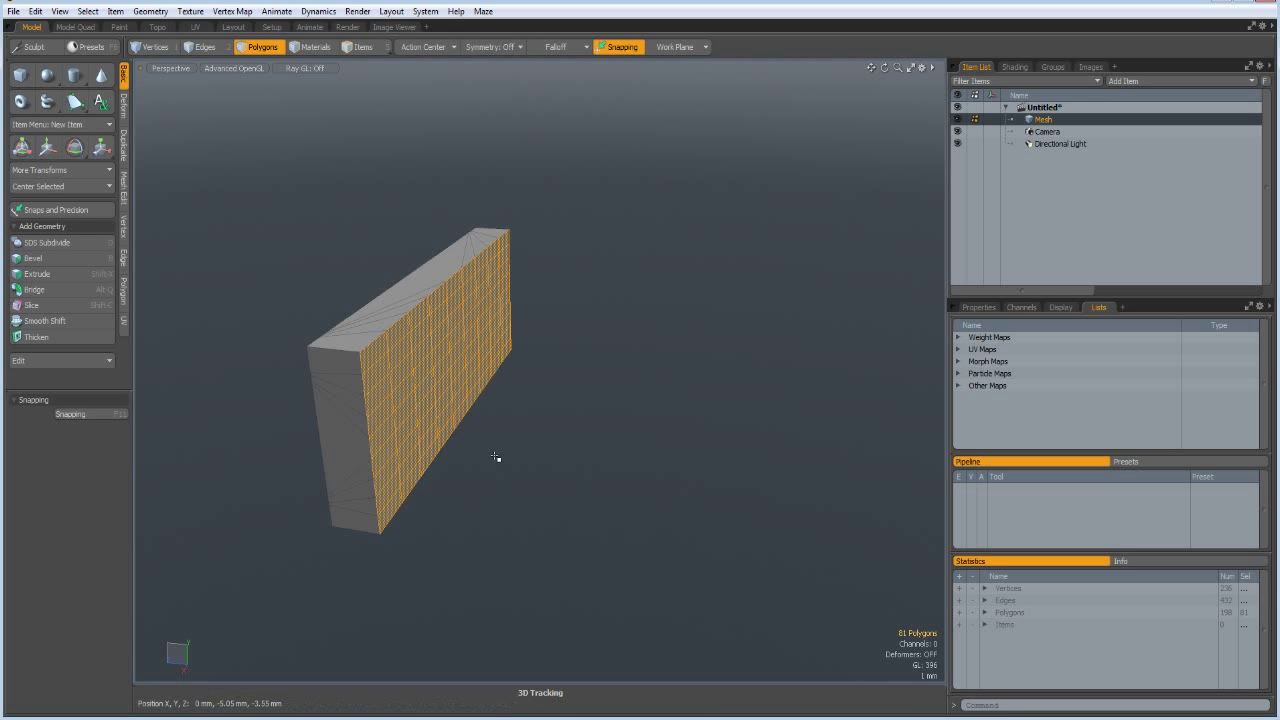
Move the detached rear grid to a Z position of -36 mm and switch to edge selection.
{"action": "key", "text": "w"}
{"action": "left_click_drag", "start_coordinate": [527, 480], "coordinate": [526, 518], "text": "alt"}
{"action": "left_click_drag", "start_coordinate": [438, 429], "coordinate": [712, 393]}
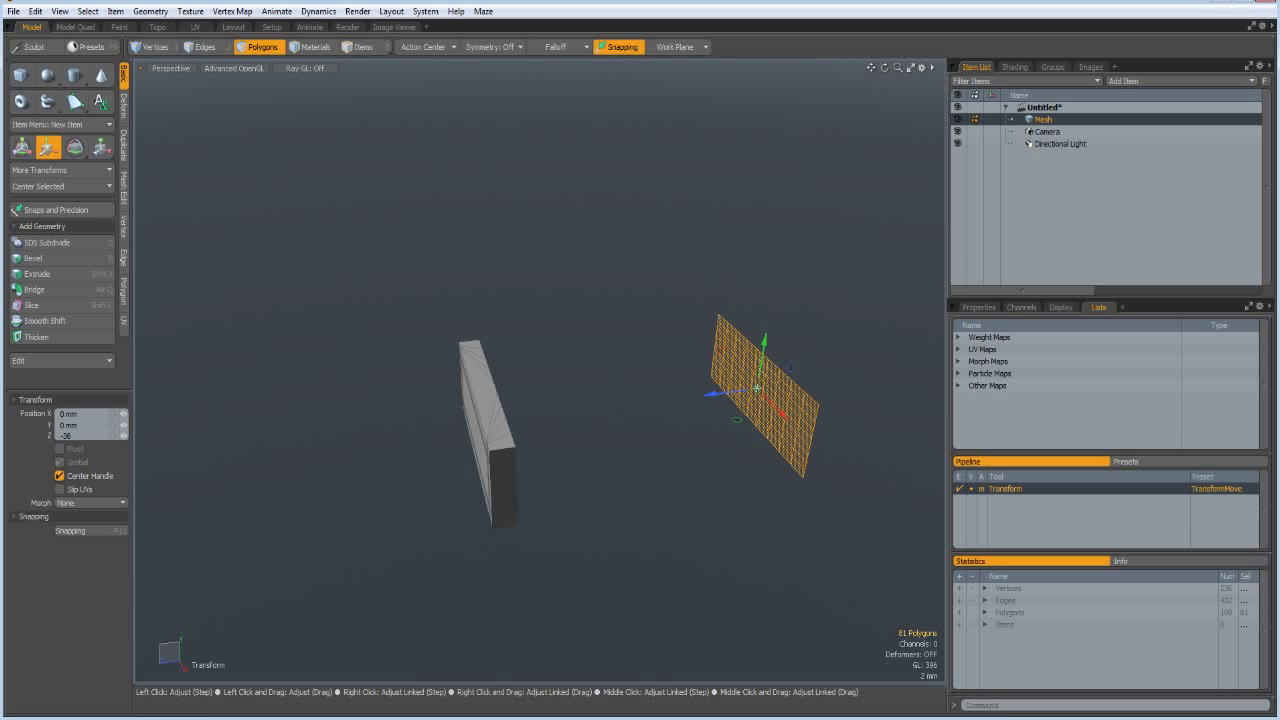
{"action": "key", "text": "Return"}
{"action": "key", "text": "space"}
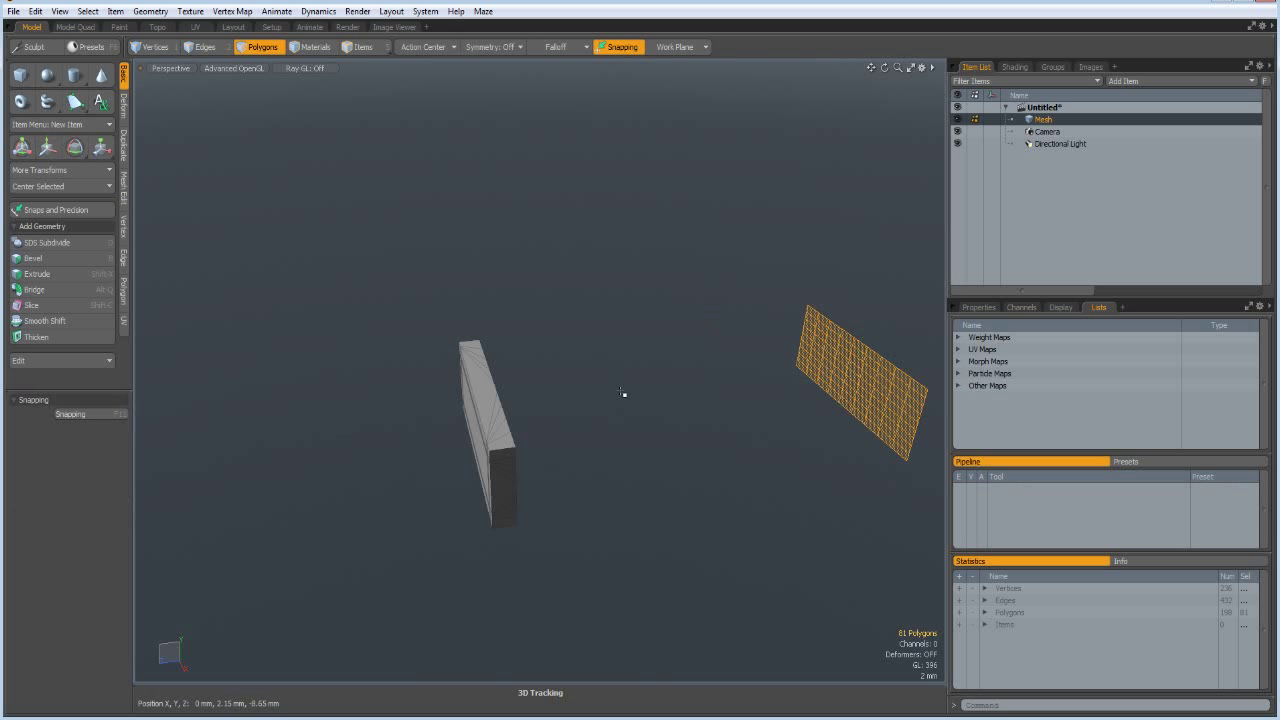
{"action": "key", "text": "2"}
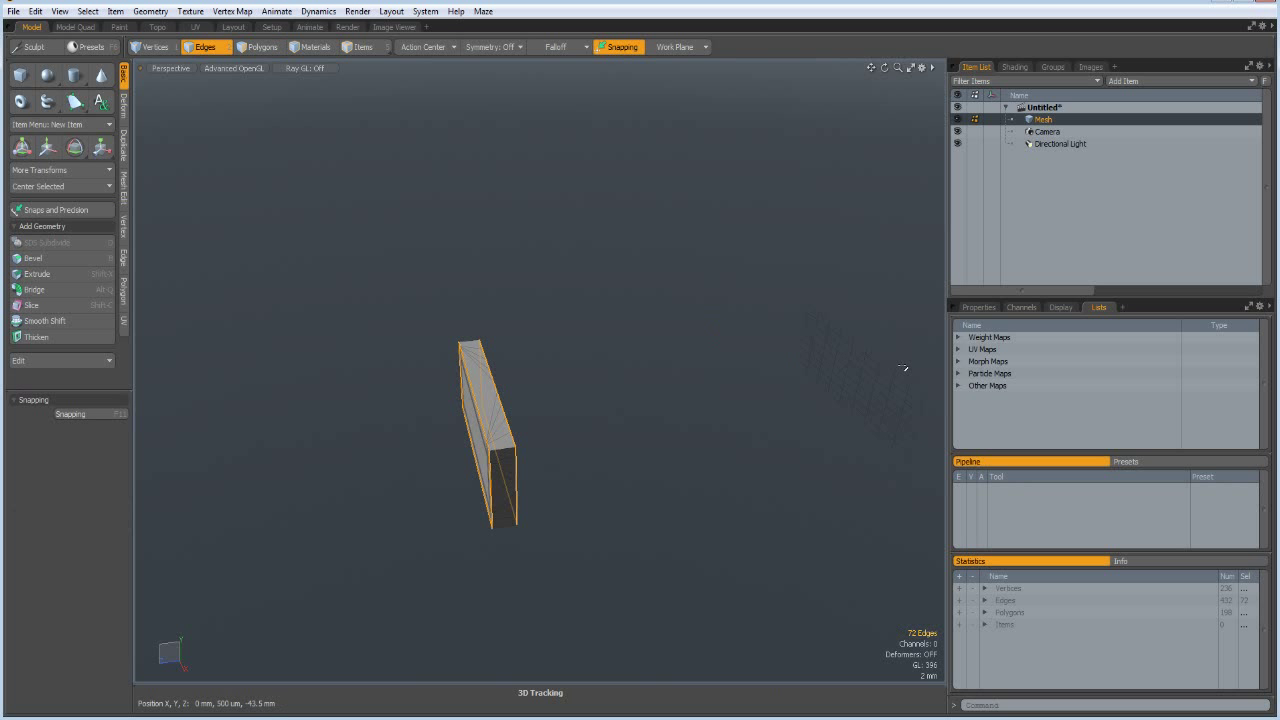
{"action": "double_click", "coordinate": [903, 371], "text": "shift"}
{"action": "scroll", "coordinate": [484, 410], "scroll_direction": "up", "scroll_amount": 4}
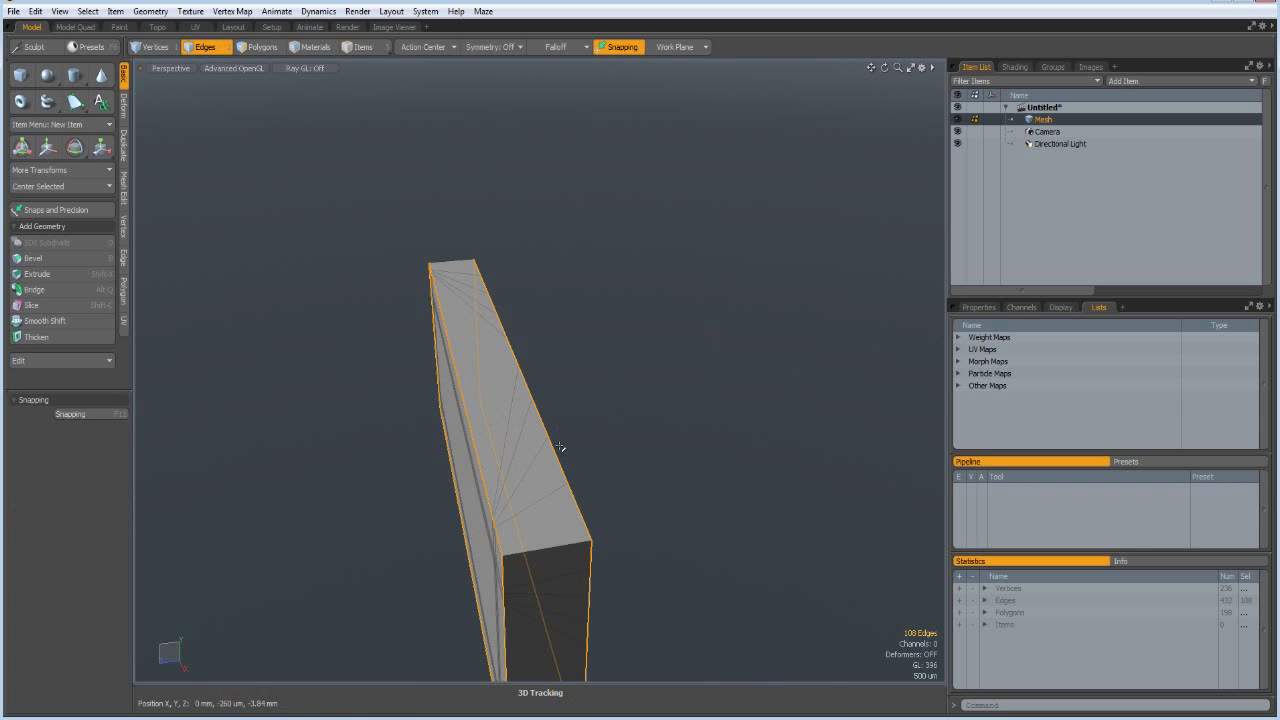
{"action": "left_click", "coordinate": [614, 457]}
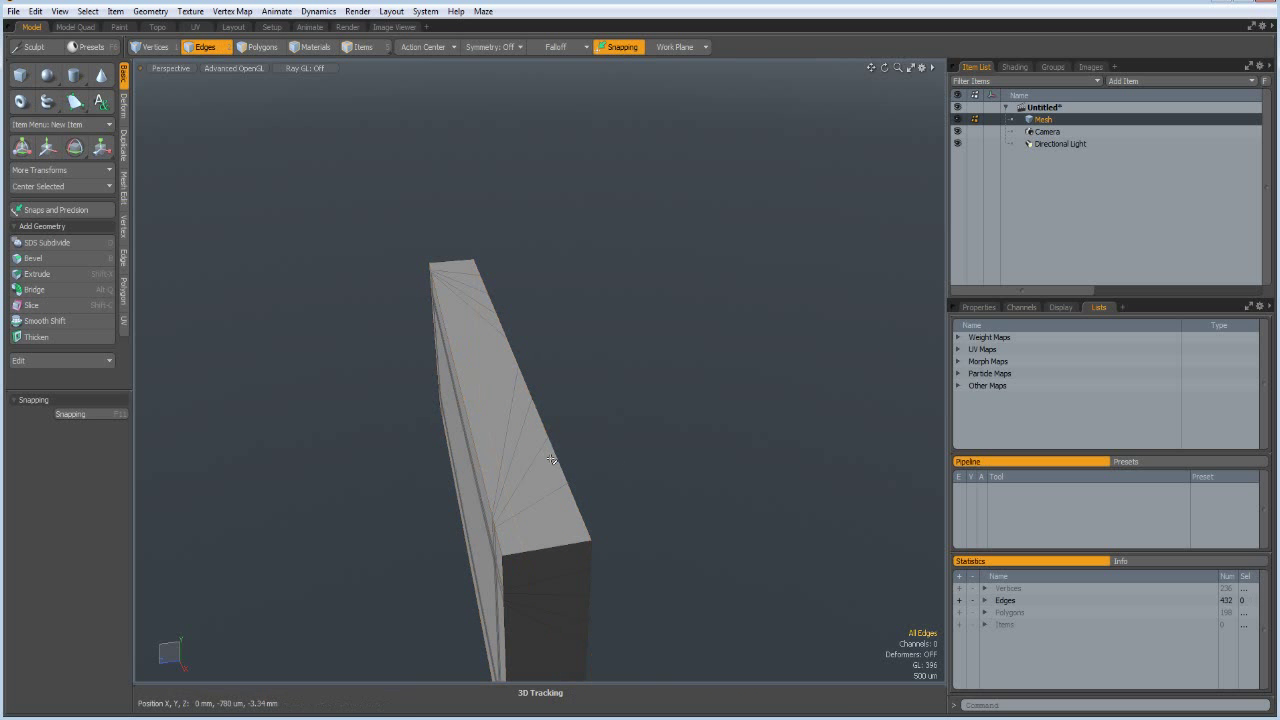
Select the box's open rear boundary loop and the moved grid's outer boundary loop, and bridge them.
{"action": "double_click", "coordinate": [553, 458]}
{"action": "scroll", "coordinate": [640, 425], "scroll_direction": "down", "scroll_amount": 3}
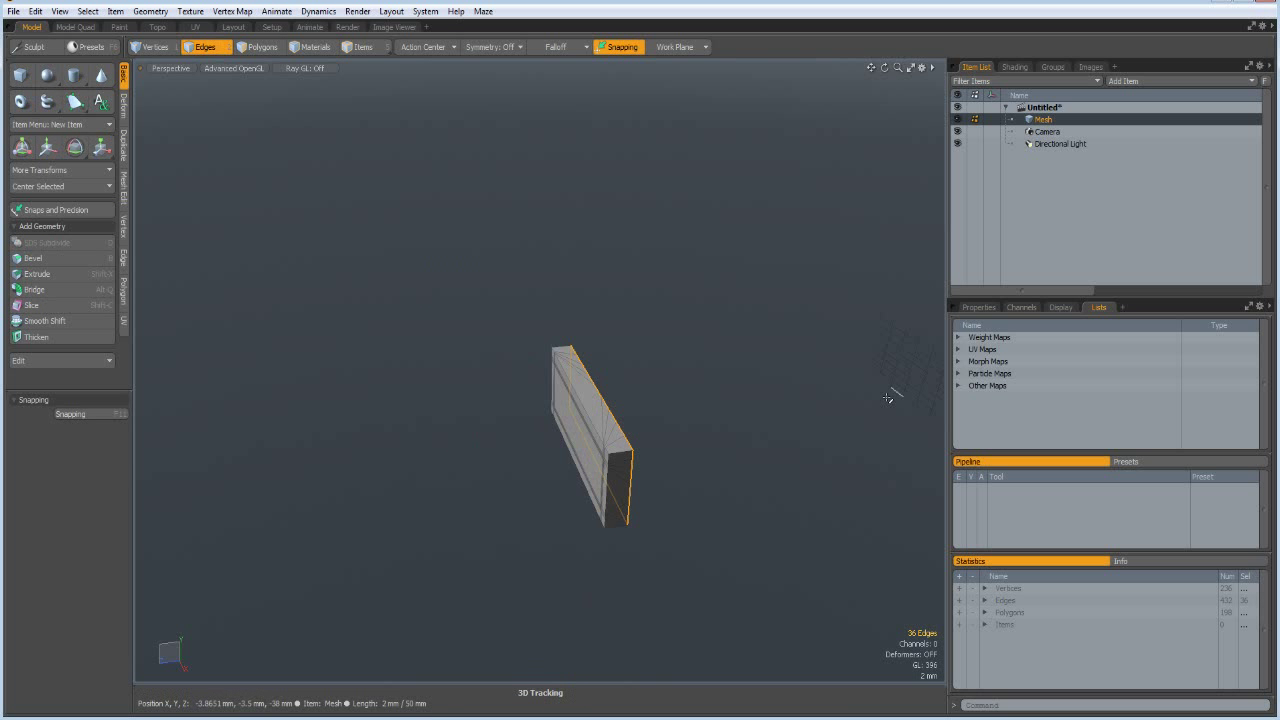
{"action": "left_click_drag", "start_coordinate": [879, 403], "coordinate": [737, 412], "text": "alt"}
{"action": "scroll", "coordinate": [737, 412], "scroll_direction": "up", "scroll_amount": 3}
{"action": "double_click", "coordinate": [654, 457], "text": "shift"}
{"action": "key", "text": "2"}
{"action": "key", "text": "alt+q"}
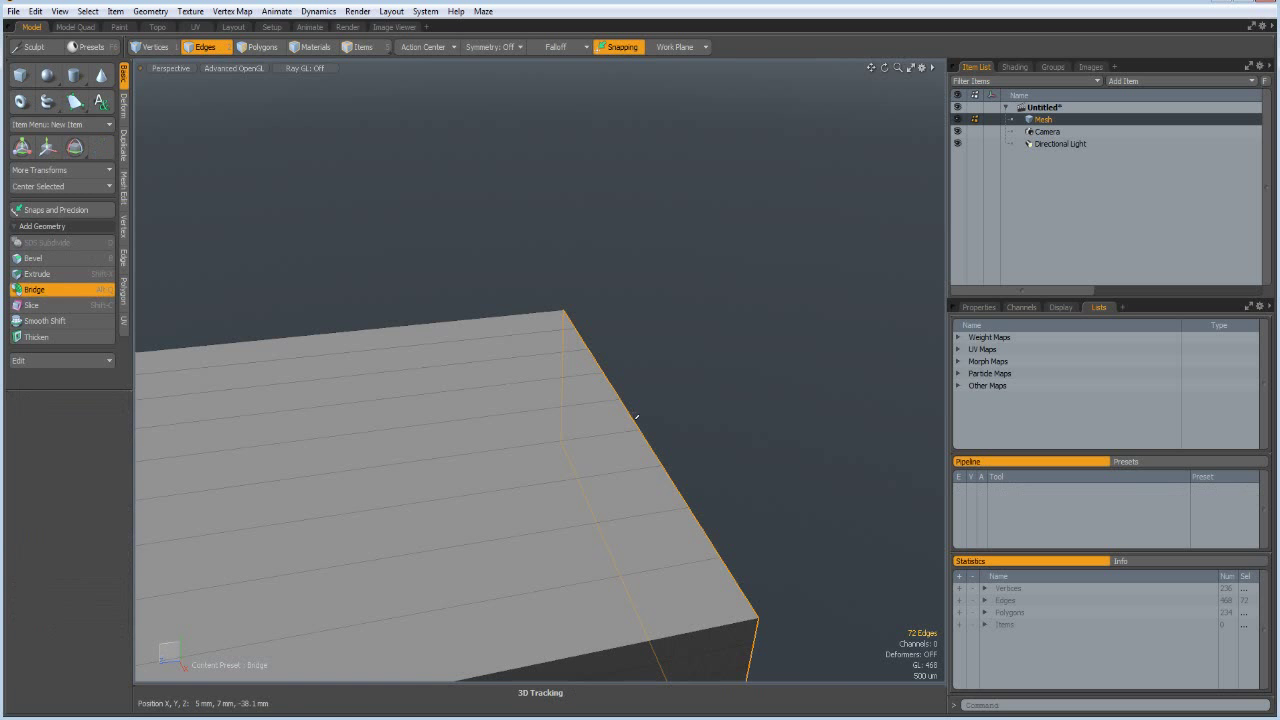
{"action": "key", "text": "space"}
Inspect the bridged body from its front, side and rear.
{"action": "scroll", "coordinate": [520, 446], "scroll_direction": "down", "scroll_amount": 5}
{"action": "left_click_drag", "start_coordinate": [520, 446], "coordinate": [612, 453], "text": "alt"}
{"action": "left_click_drag", "start_coordinate": [534, 503], "coordinate": [612, 460], "text": "alt"}
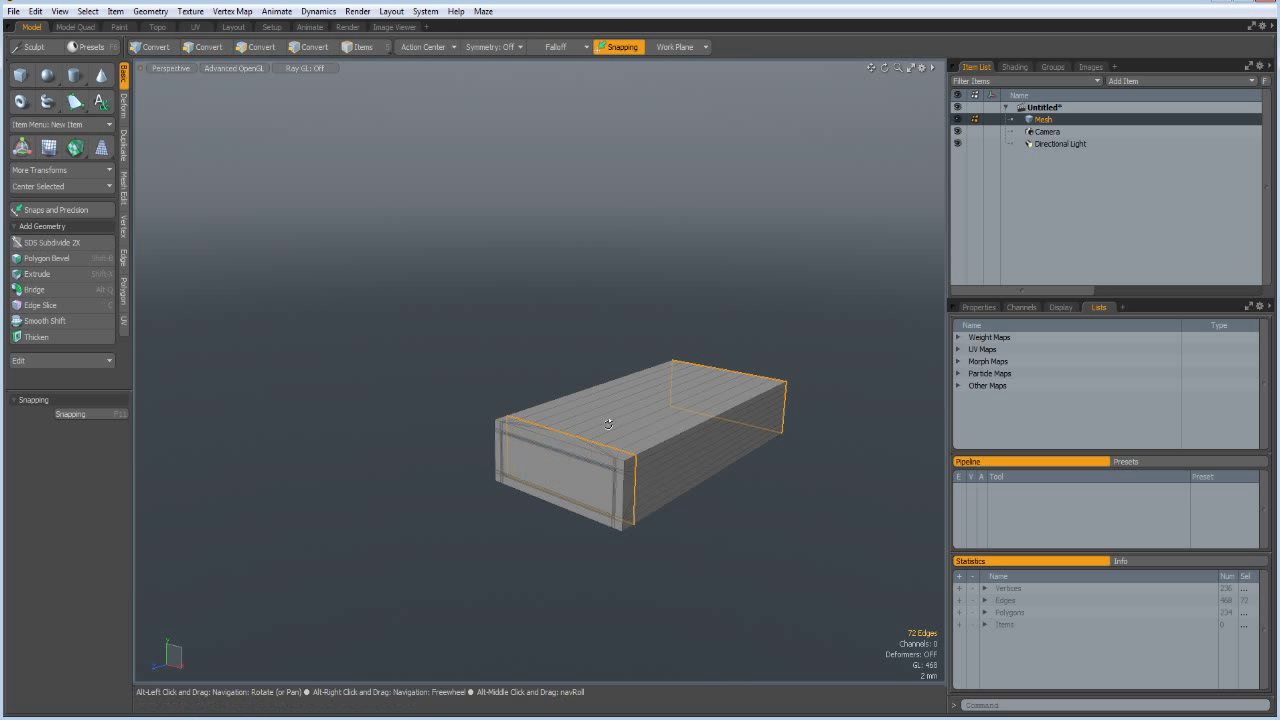
{"action": "left_click_drag", "start_coordinate": [578, 463], "coordinate": [545, 505], "text": "alt"}
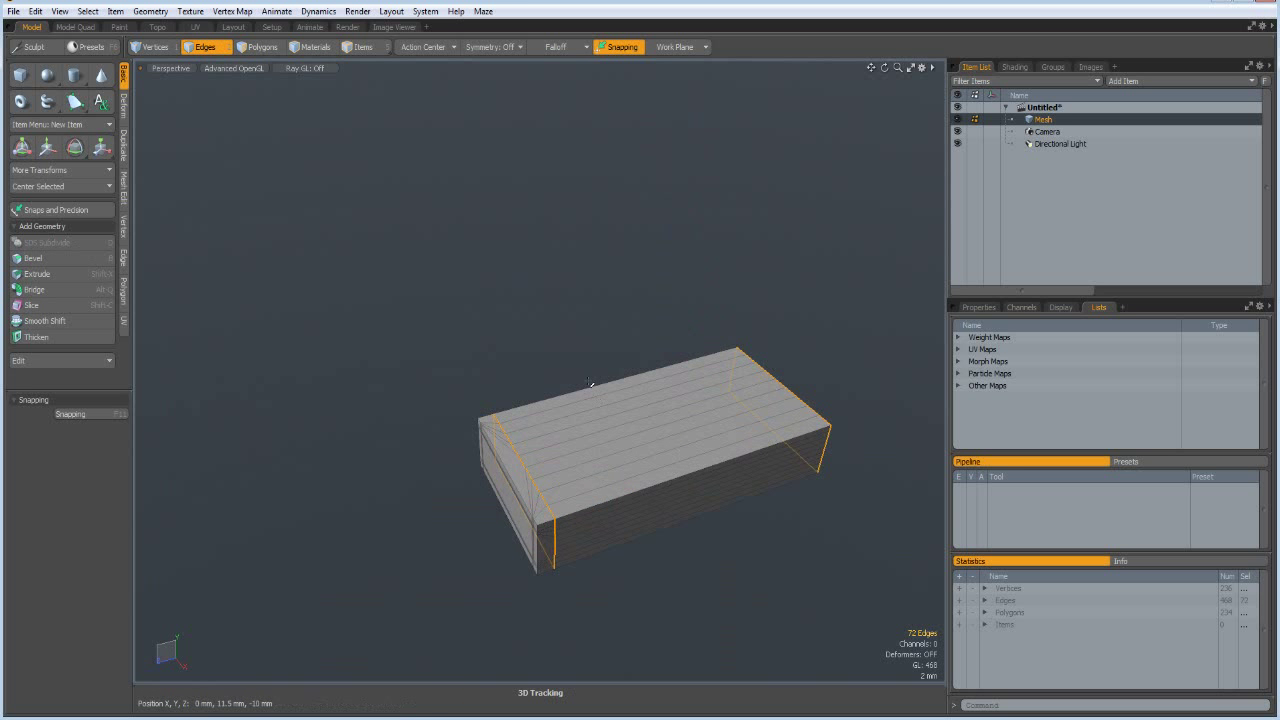
{"action": "left_click_drag", "start_coordinate": [677, 583], "coordinate": [656, 602], "text": "alt"}
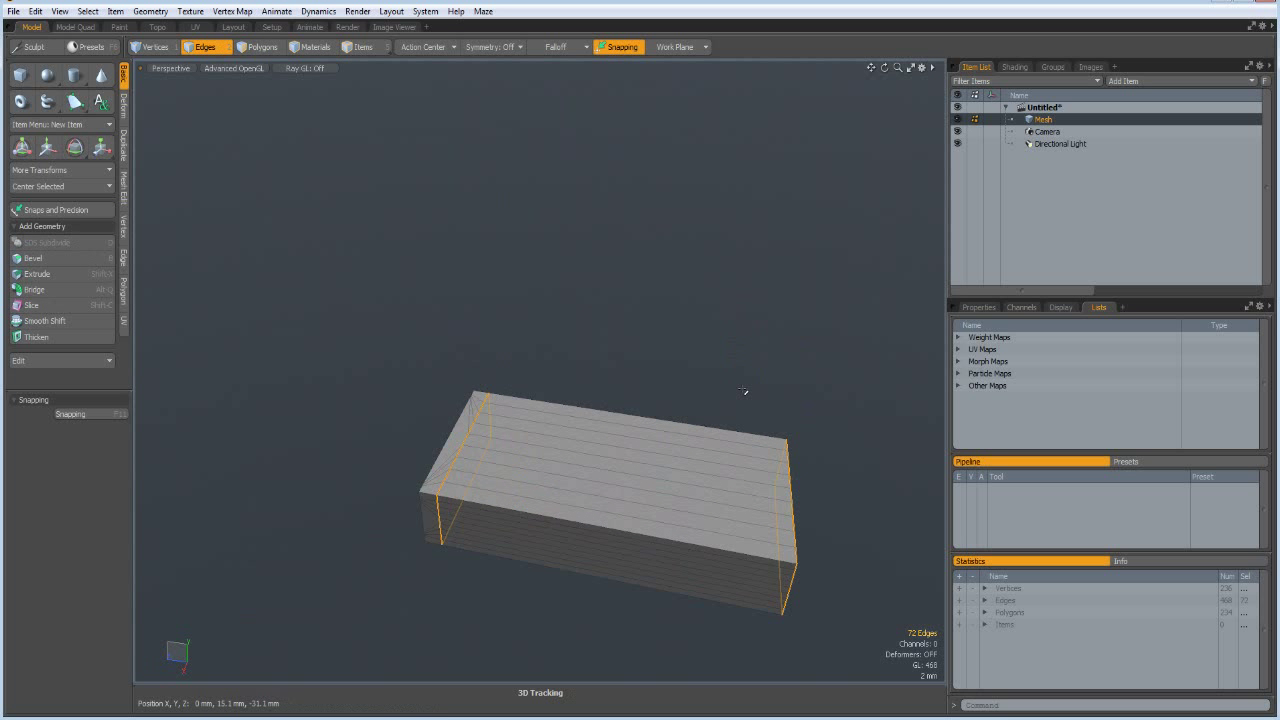
Set up a radial falloff of about 10.1 by 9.2 mm around the rear grid polygons, with its X center at 0 mm.
{"action": "key", "text": "3"}
{"action": "left_click_drag", "start_coordinate": [874, 531], "coordinate": [787, 480], "text": "alt"}
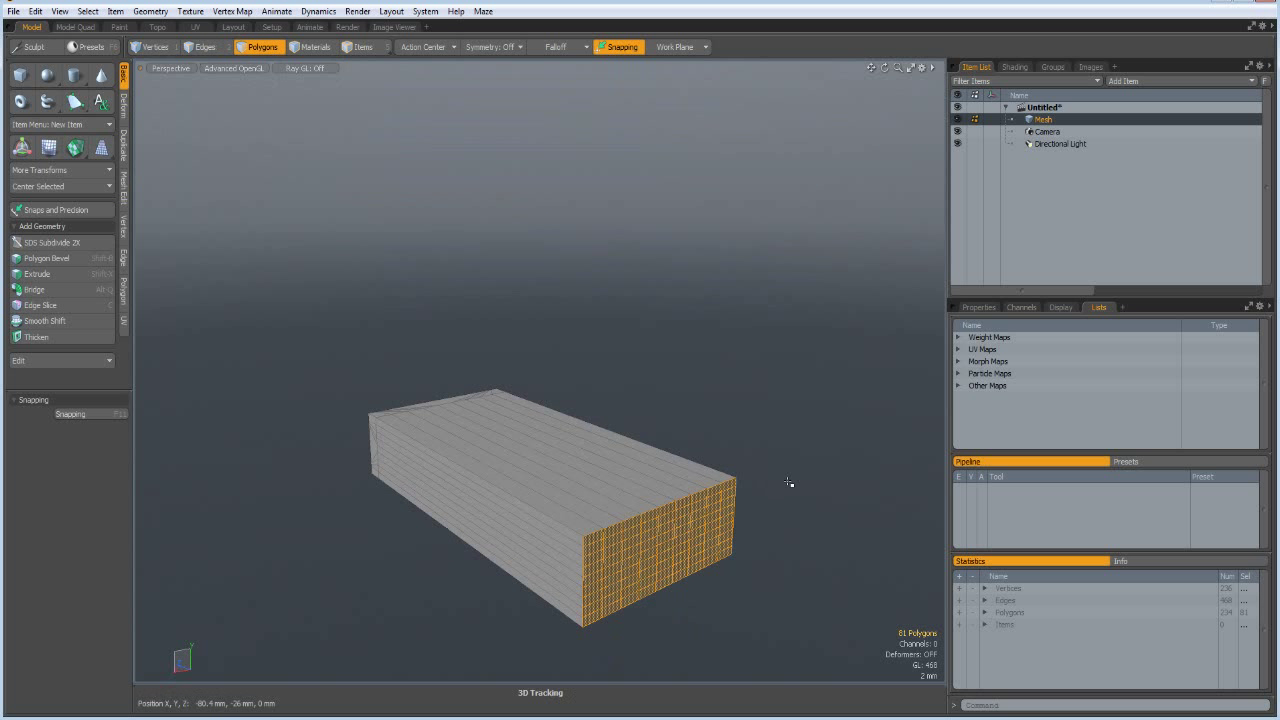
{"action": "key", "text": "KP_1"}
{"action": "key", "text": "a"}
{"action": "left_click_drag", "start_coordinate": [576, 207], "coordinate": [576, 371], "text": "alt"}
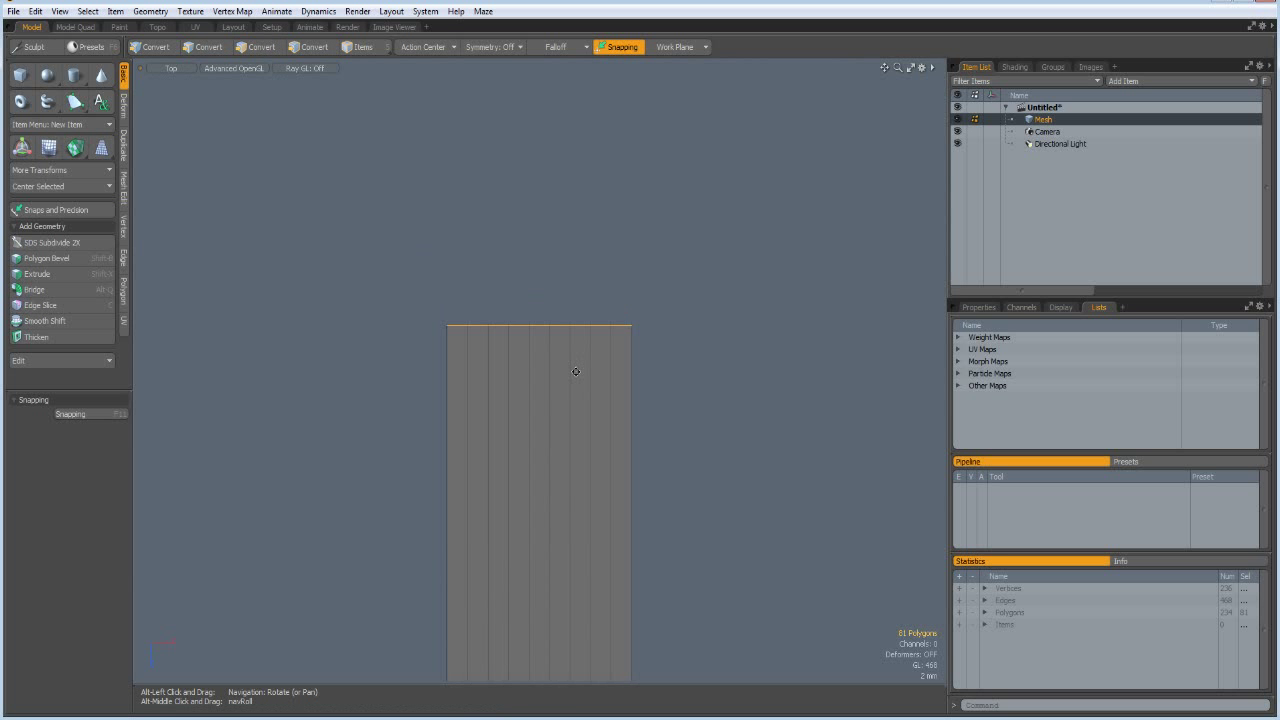
{"action": "left_click", "coordinate": [556, 47]}
{"action": "left_click", "coordinate": [564, 86]}
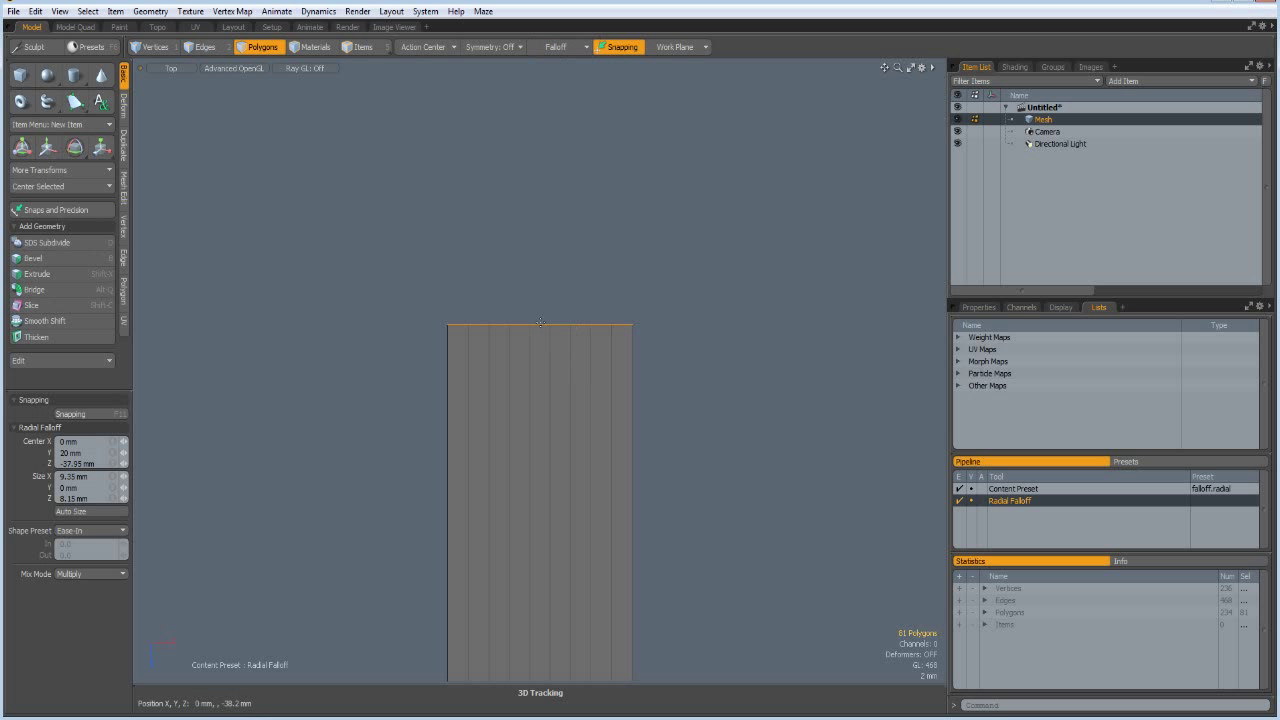
{"action": "left_click_drag", "start_coordinate": [538, 325], "coordinate": [642, 425]}
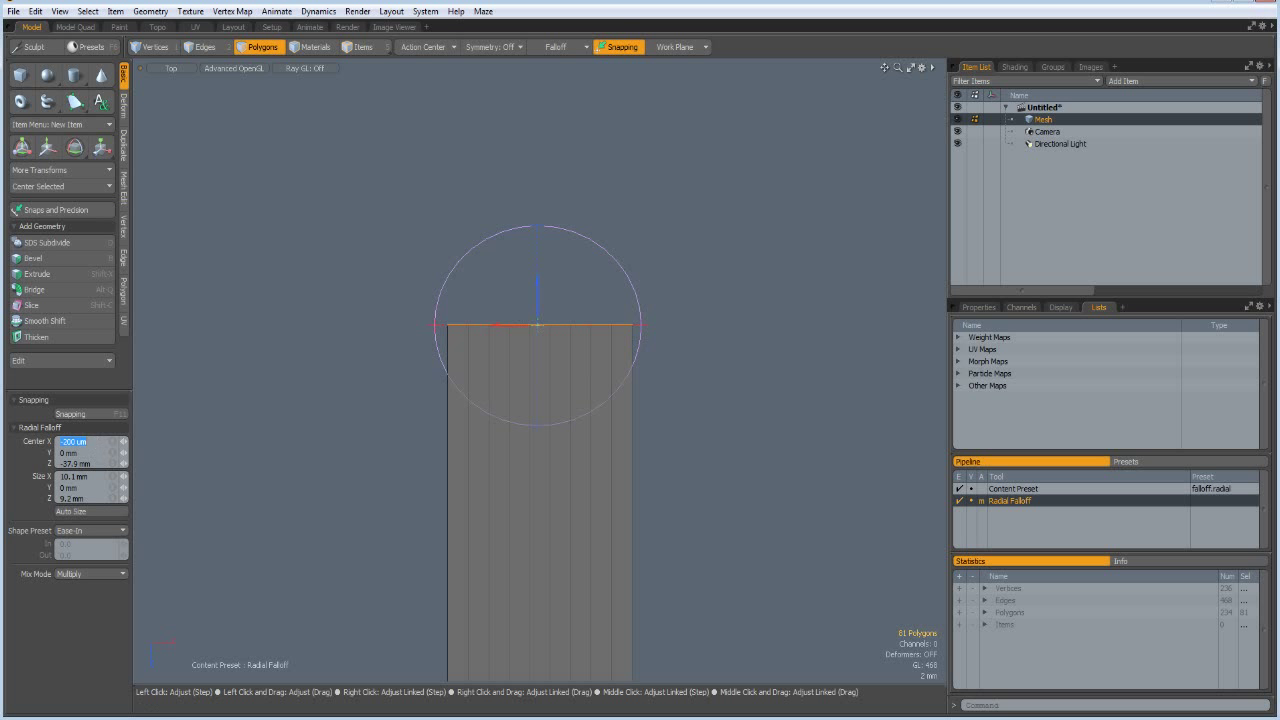
{"action": "key", "text": "Return"}
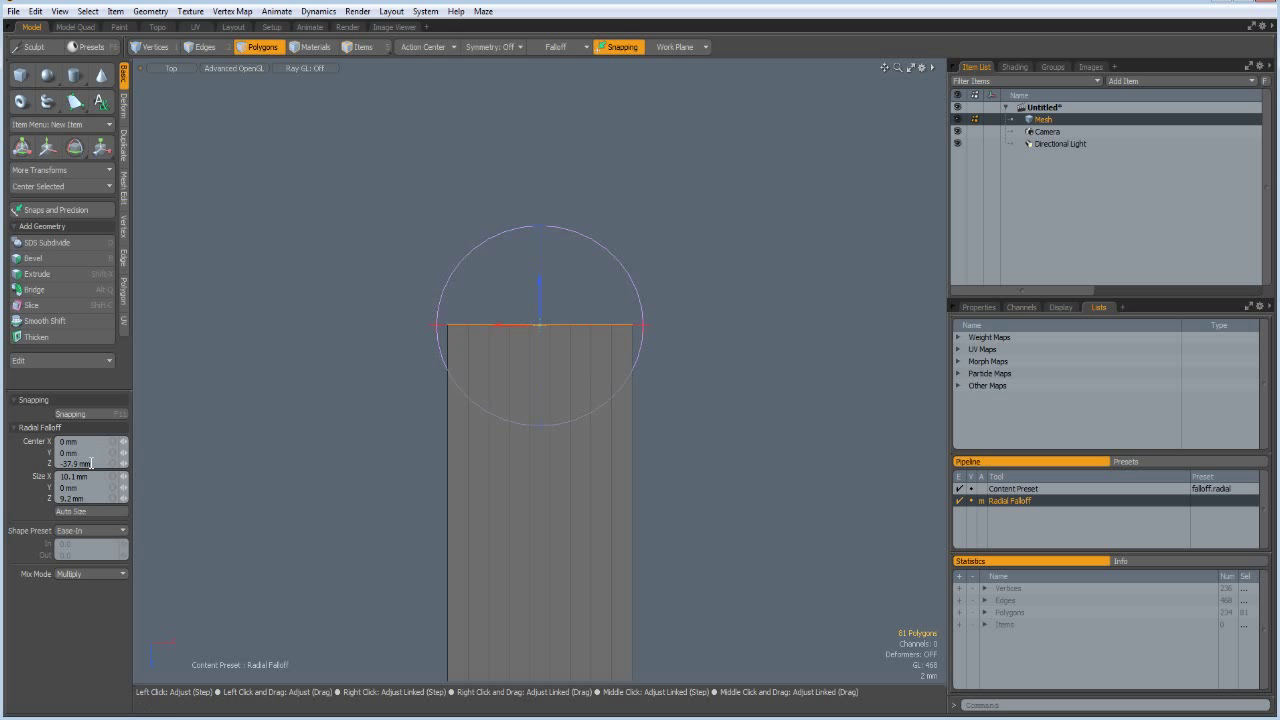
Move the selected rear grid backward along Z through the falloff to bulge it into a curve, and clear the falloff and selection.
{"action": "key", "text": "w"}
{"action": "left_click_drag", "start_coordinate": [533, 370], "coordinate": [533, 308]}
{"action": "key", "text": "q"}
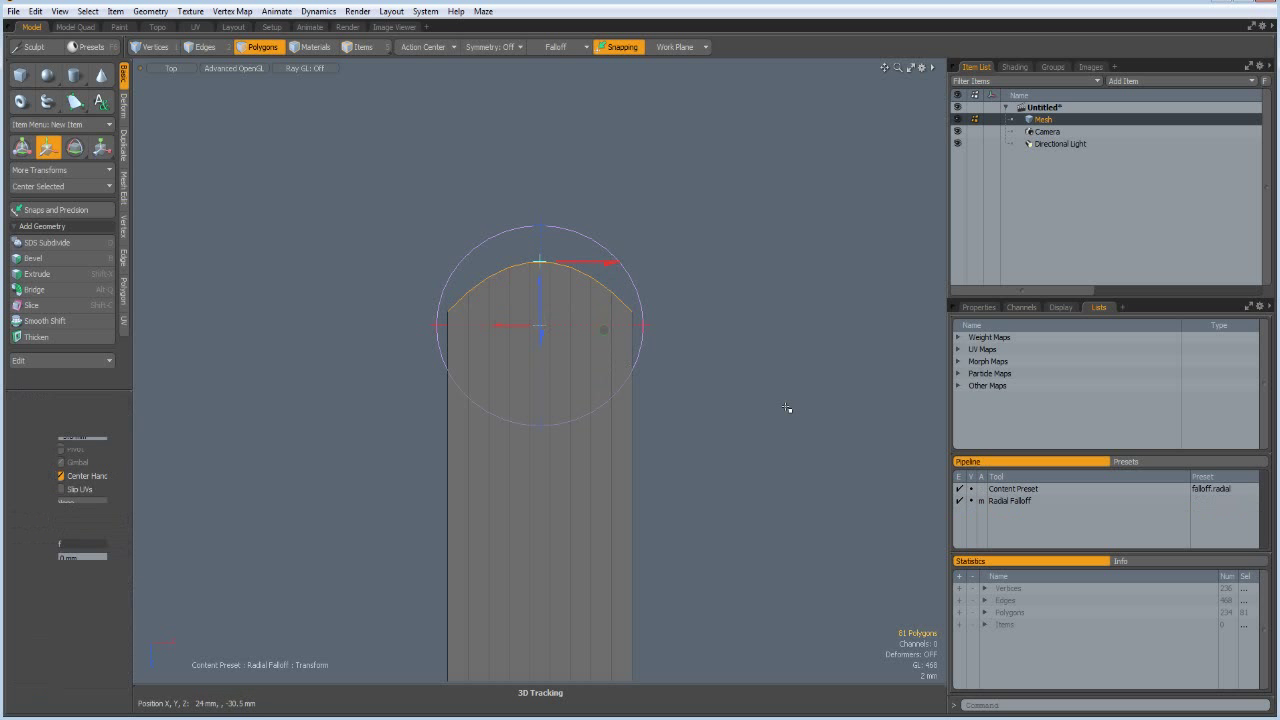
{"action": "key", "text": "Escape"}
{"action": "left_click", "coordinate": [769, 401]}
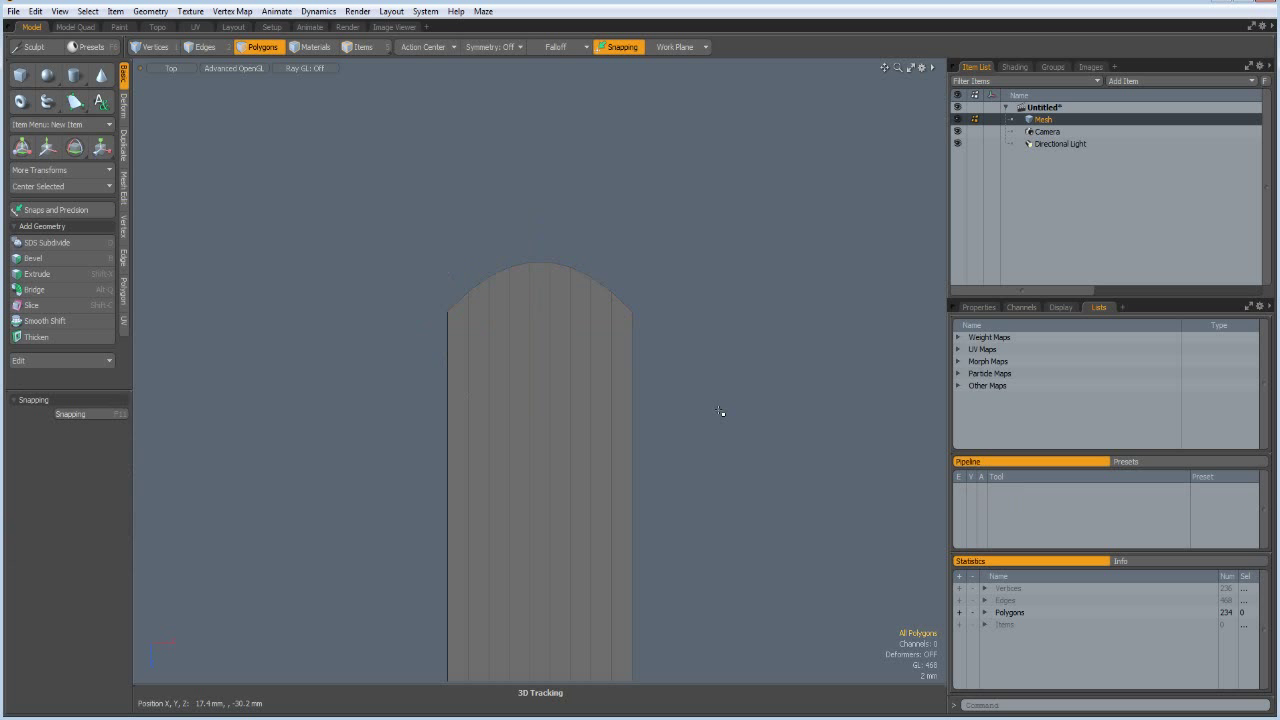
Add edge loops around the body near its curved rear end, at about 97.2% near the front, and close to the front edge.
{"action": "key", "text": "alt+l"}
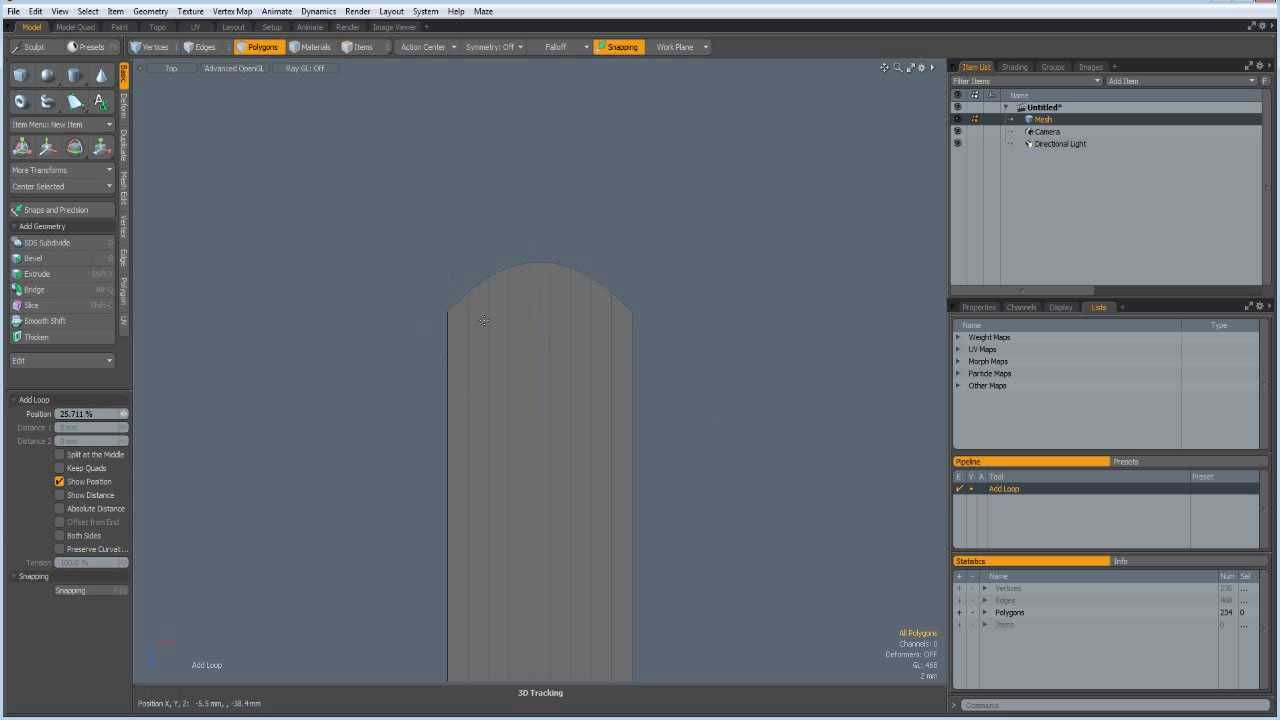
{"action": "mouse_move", "coordinate": [491, 317]}
{"action": "left_mouse_down"}
{"action": "mouse_move", "coordinate": [491, 283]}
{"action": "mouse_move", "coordinate": [489, 320]}
{"action": "mouse_move", "coordinate": [488, 307]}
{"action": "left_mouse_up"}
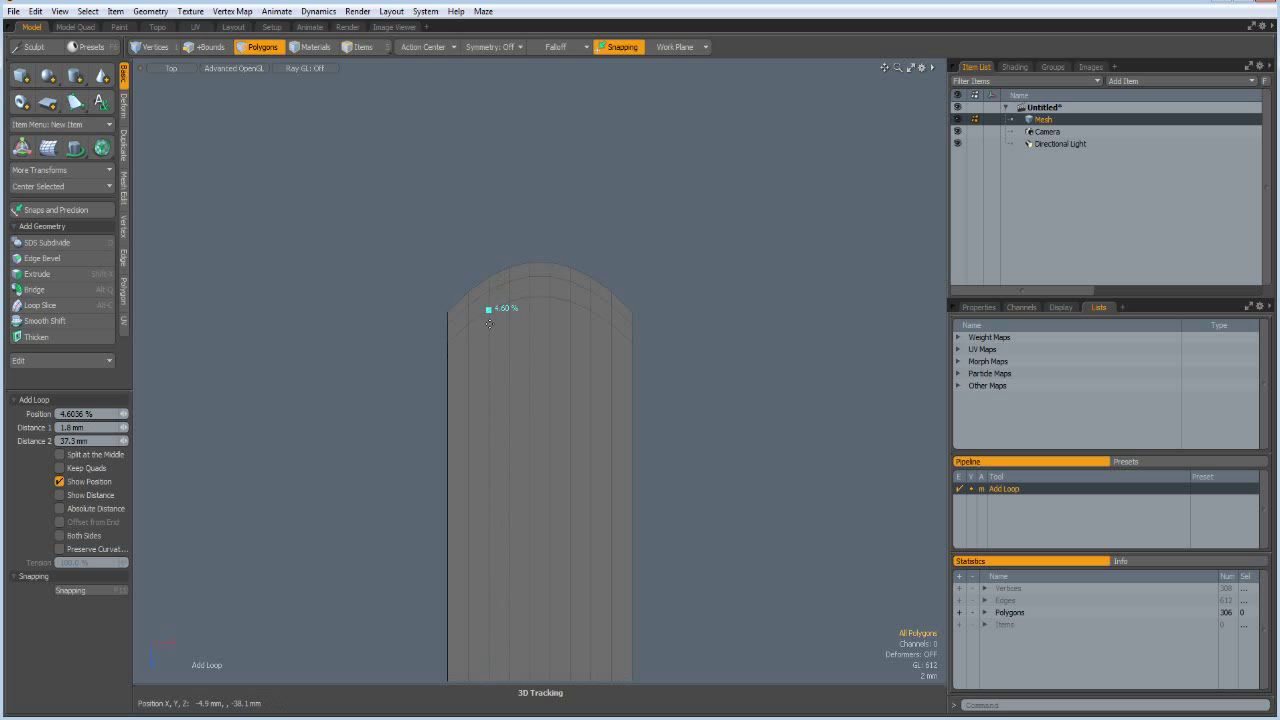
{"action": "left_click_drag", "start_coordinate": [666, 565], "coordinate": [694, 306], "text": "alt+shift"}
{"action": "left_click", "coordinate": [498, 427]}
{"action": "left_click_drag", "start_coordinate": [498, 427], "coordinate": [498, 440]}
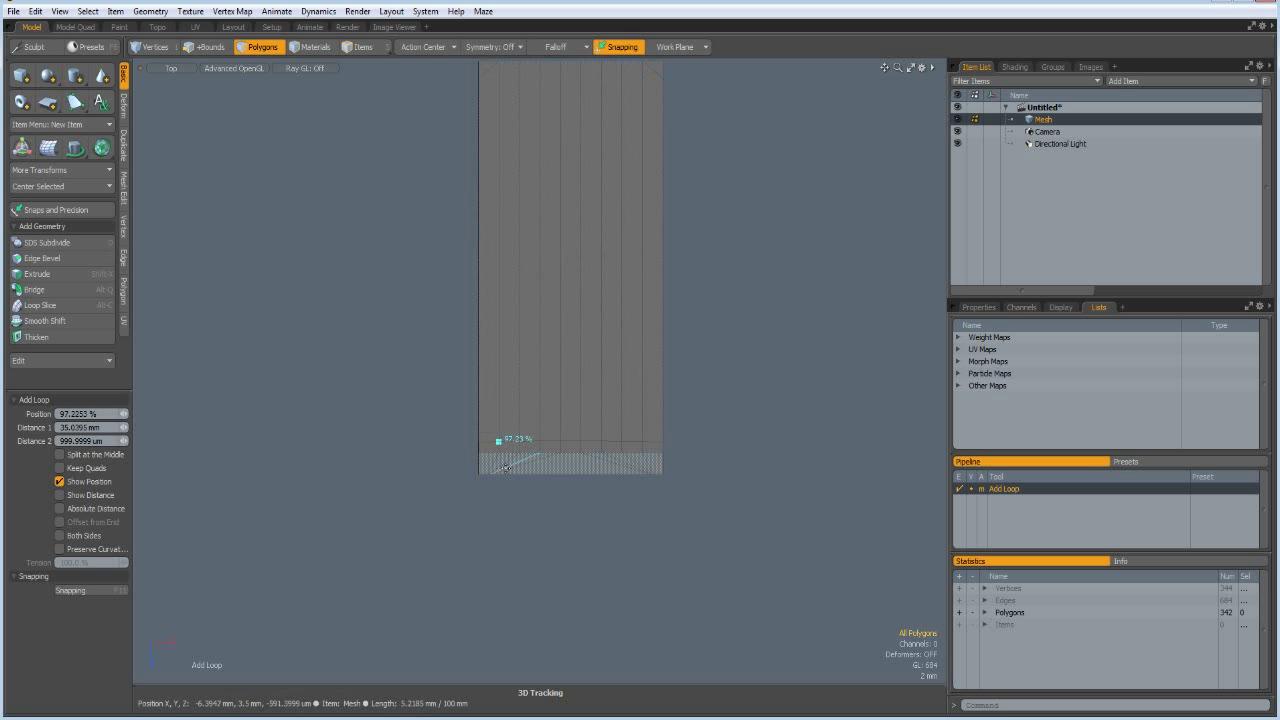
{"action": "scroll", "coordinate": [512, 471], "scroll_direction": "up", "scroll_amount": 3}
{"action": "left_click", "coordinate": [449, 461]}
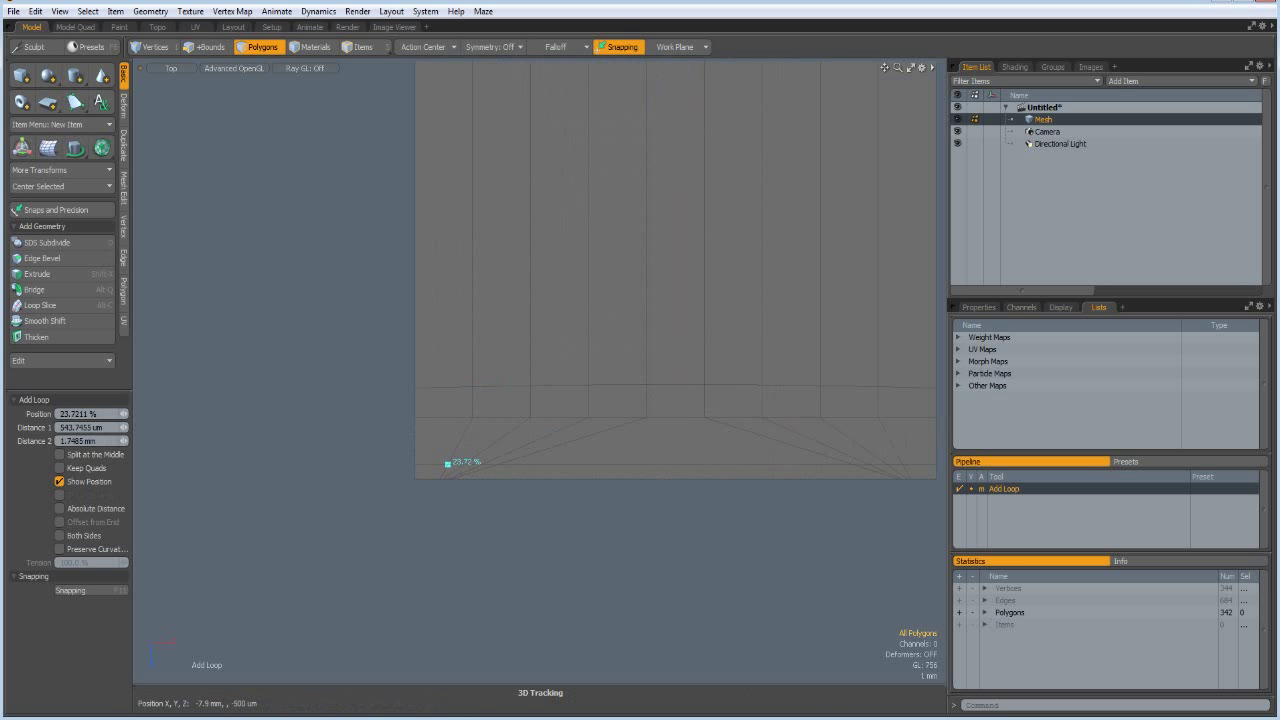
{"action": "left_click_drag", "start_coordinate": [442, 475], "coordinate": [445, 468]}
{"action": "key", "text": "space"}
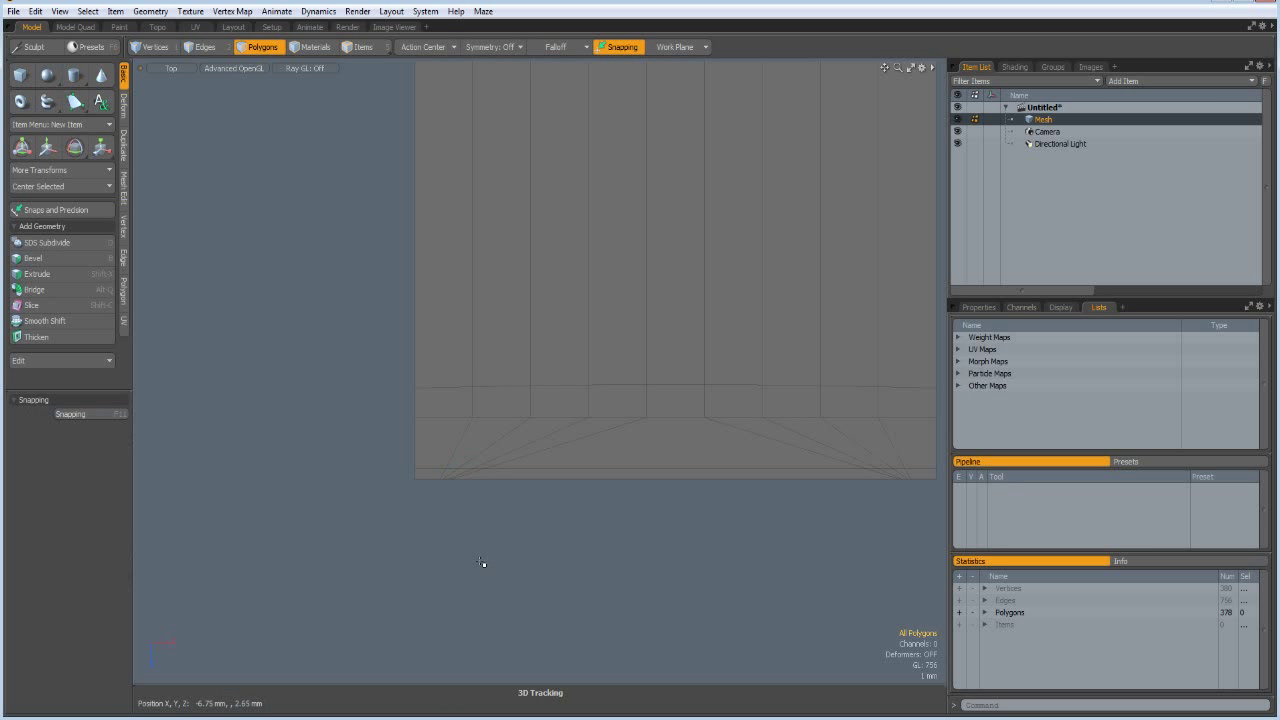
Preview the body with subdivision surfaces and return it to plain polygons.
{"action": "scroll", "coordinate": [482, 562], "scroll_direction": "down", "scroll_amount": 3}
{"action": "key", "text": "Tab"}
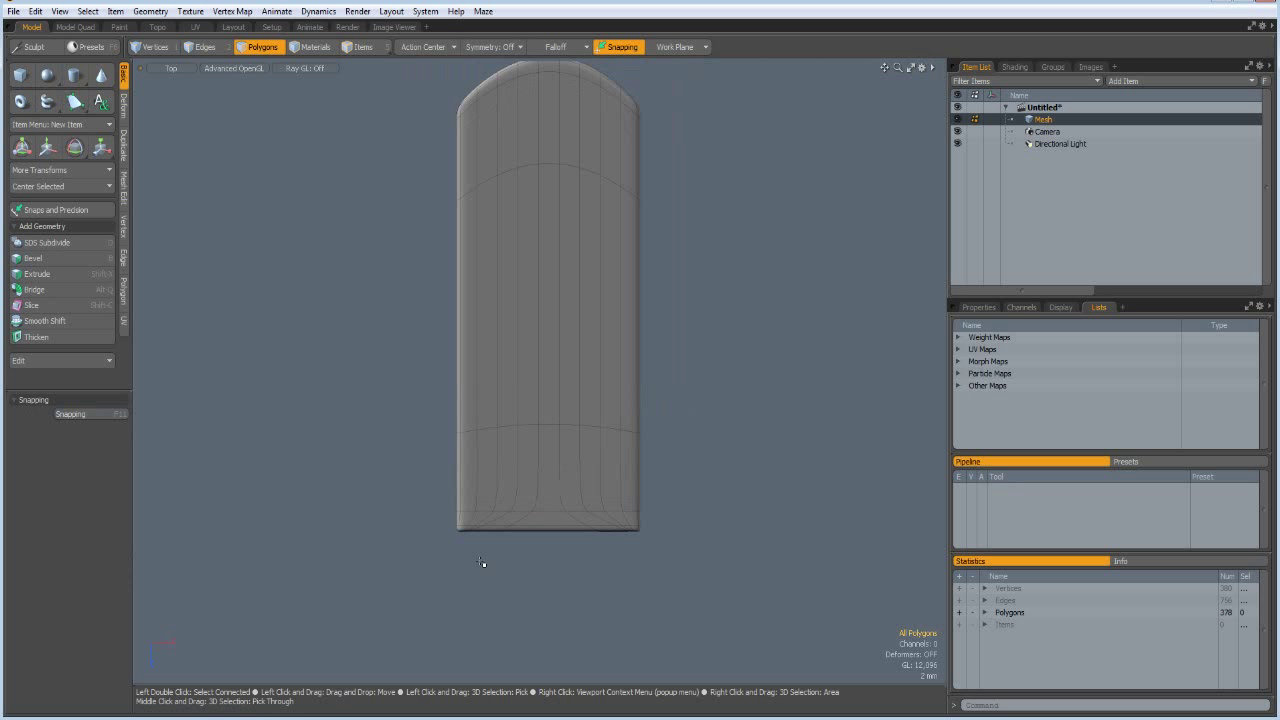
{"action": "key", "text": "Tab"}
Select the border strip around the front panel by its material and show it as a polygon selection.
{"action": "key", "text": "ctrl+space"}
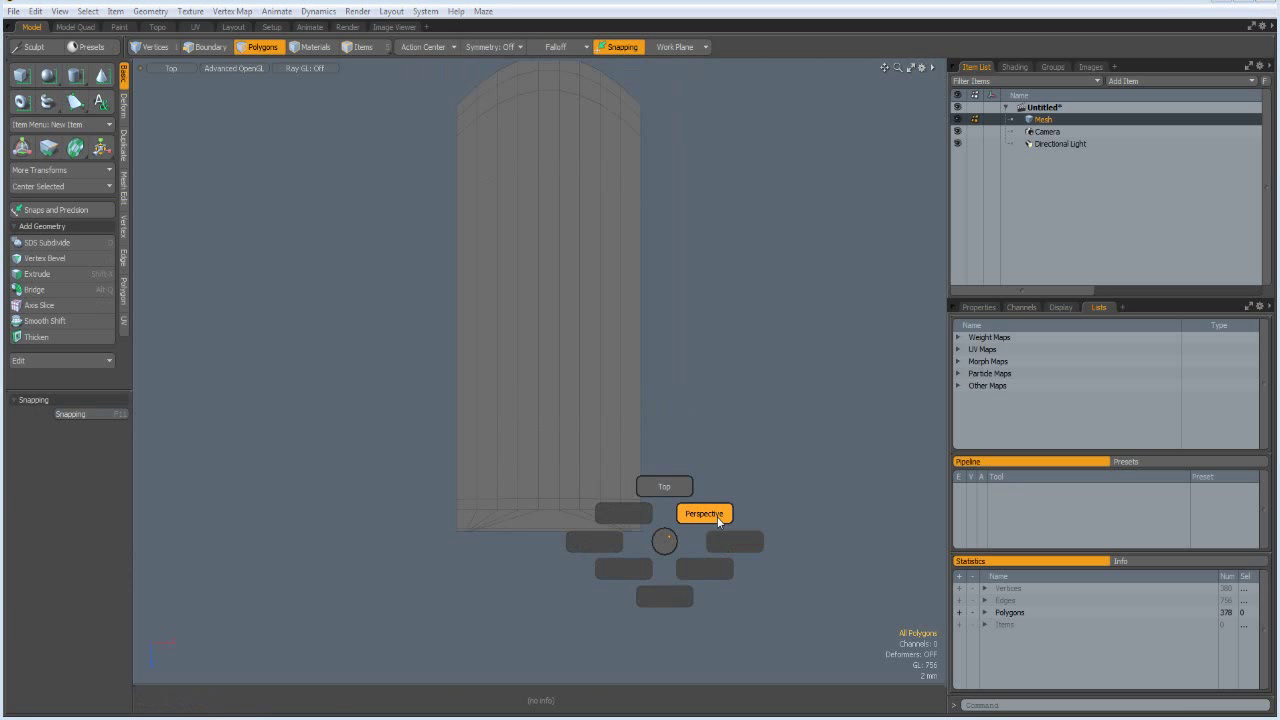
{"action": "left_click", "coordinate": [722, 517]}
{"action": "left_click_drag", "start_coordinate": [609, 531], "coordinate": [500, 420], "text": "alt"}
{"action": "scroll", "coordinate": [500, 420], "scroll_direction": "up", "scroll_amount": 5}
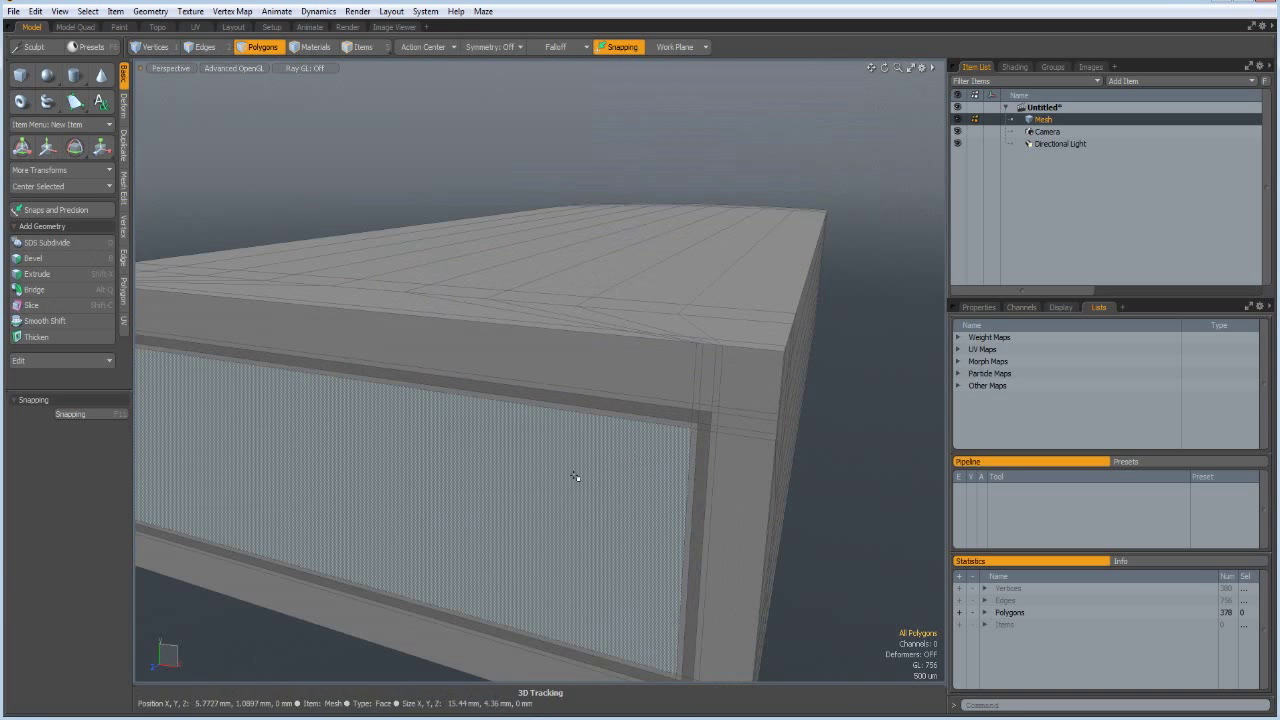
{"action": "scroll", "coordinate": [499, 477], "scroll_direction": "down", "scroll_amount": 4}
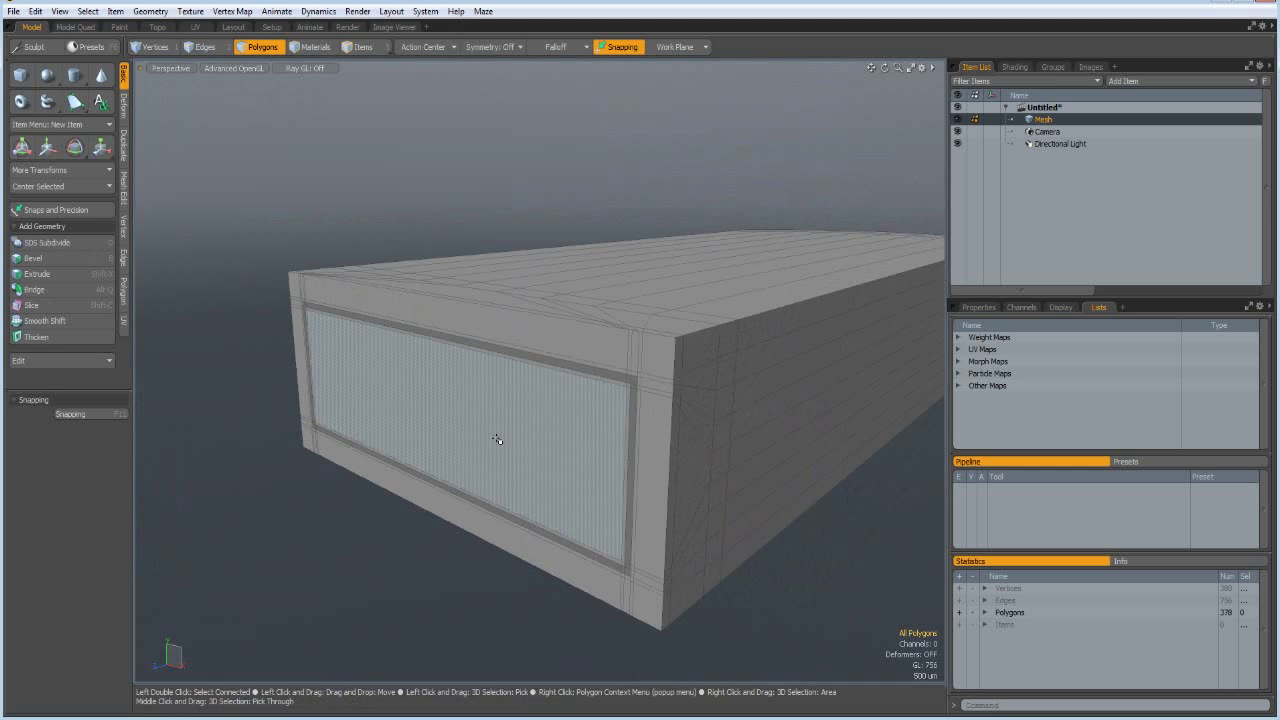
{"action": "left_click_drag", "start_coordinate": [501, 421], "coordinate": [497, 431], "text": "alt"}
{"action": "key", "text": "4"}
{"action": "left_click", "coordinate": [498, 436]}
{"action": "left_click", "coordinate": [628, 480]}
{"action": "key", "text": "3"}
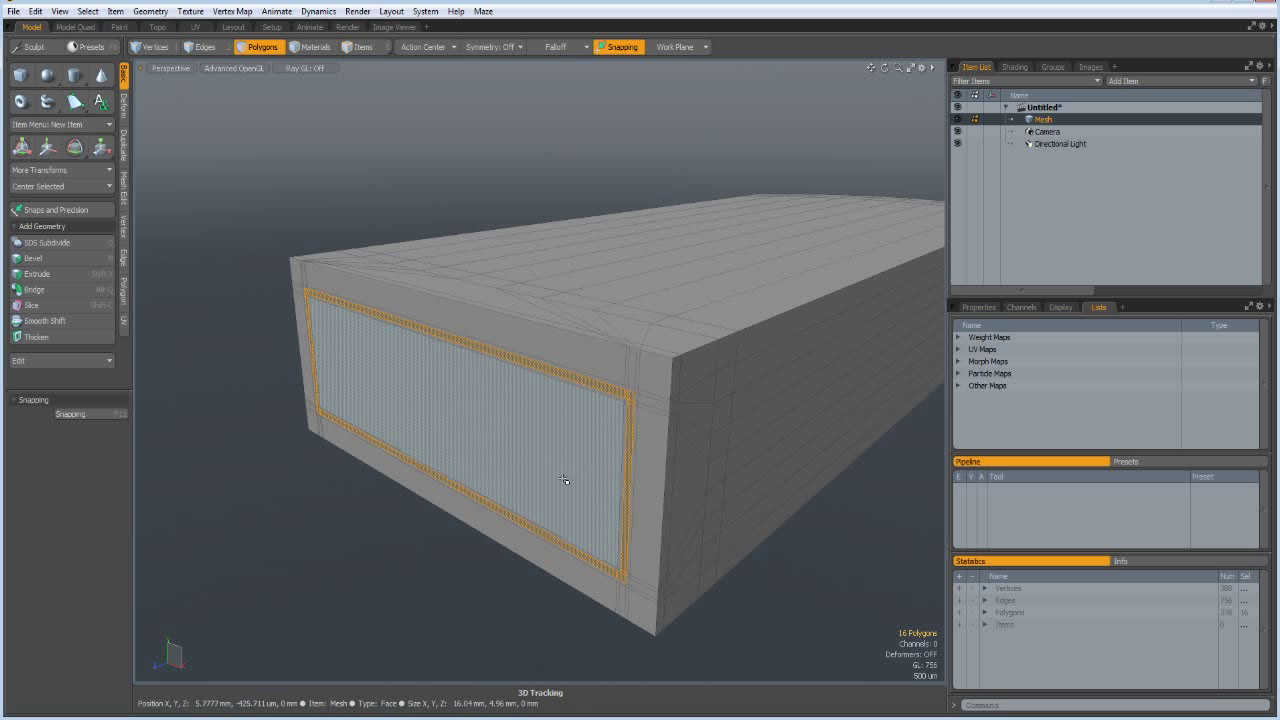
Extrude the selected border strip 12 mm along Z to form a hollow rectangular sleeve.
{"action": "key", "text": "shift+x"}
{"action": "left_click_drag", "start_coordinate": [557, 477], "coordinate": [494, 494], "text": "alt"}
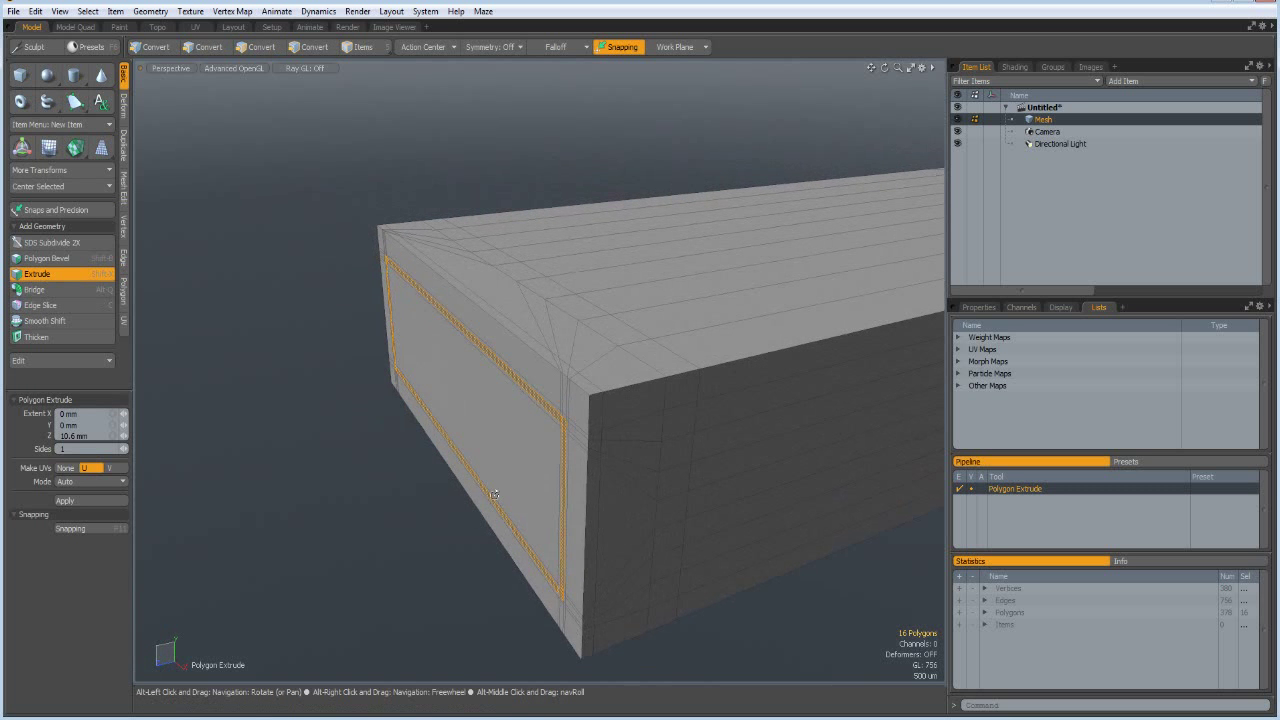
{"action": "left_click", "coordinate": [486, 482]}
{"action": "left_click_drag", "start_coordinate": [401, 394], "coordinate": [296, 427]}
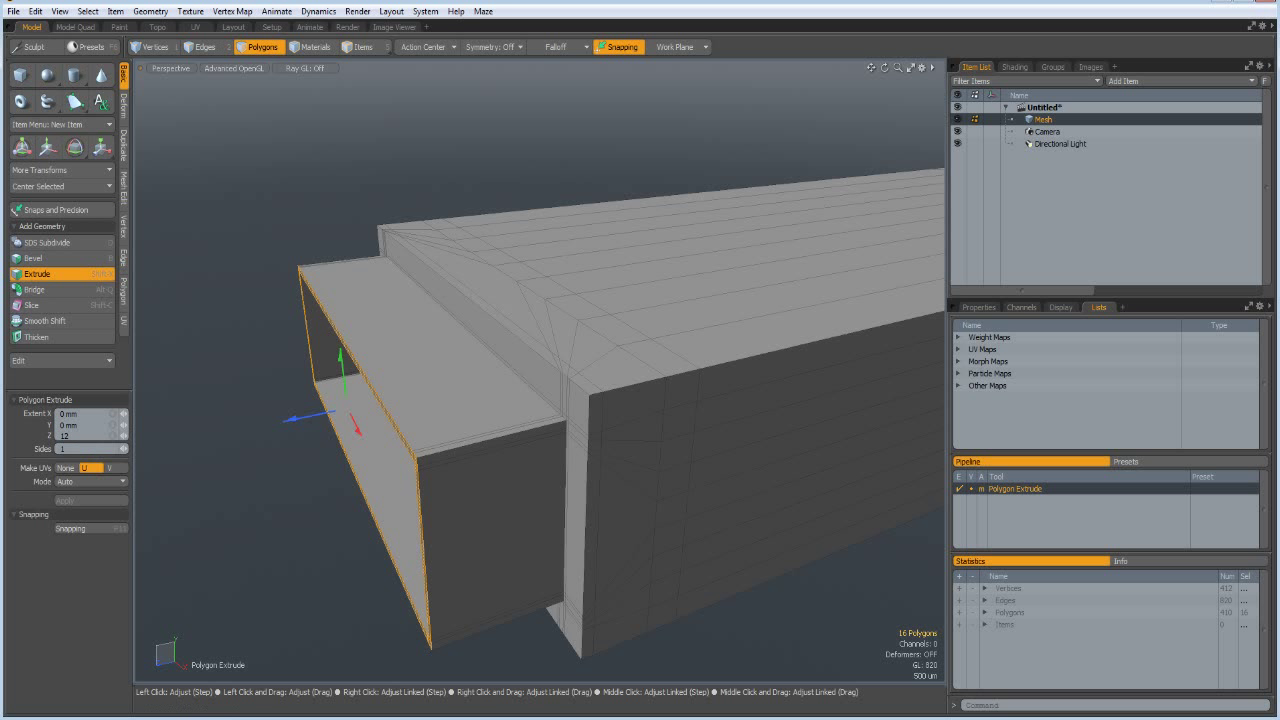
{"action": "key", "text": "Return"}
{"action": "key", "text": "space"}
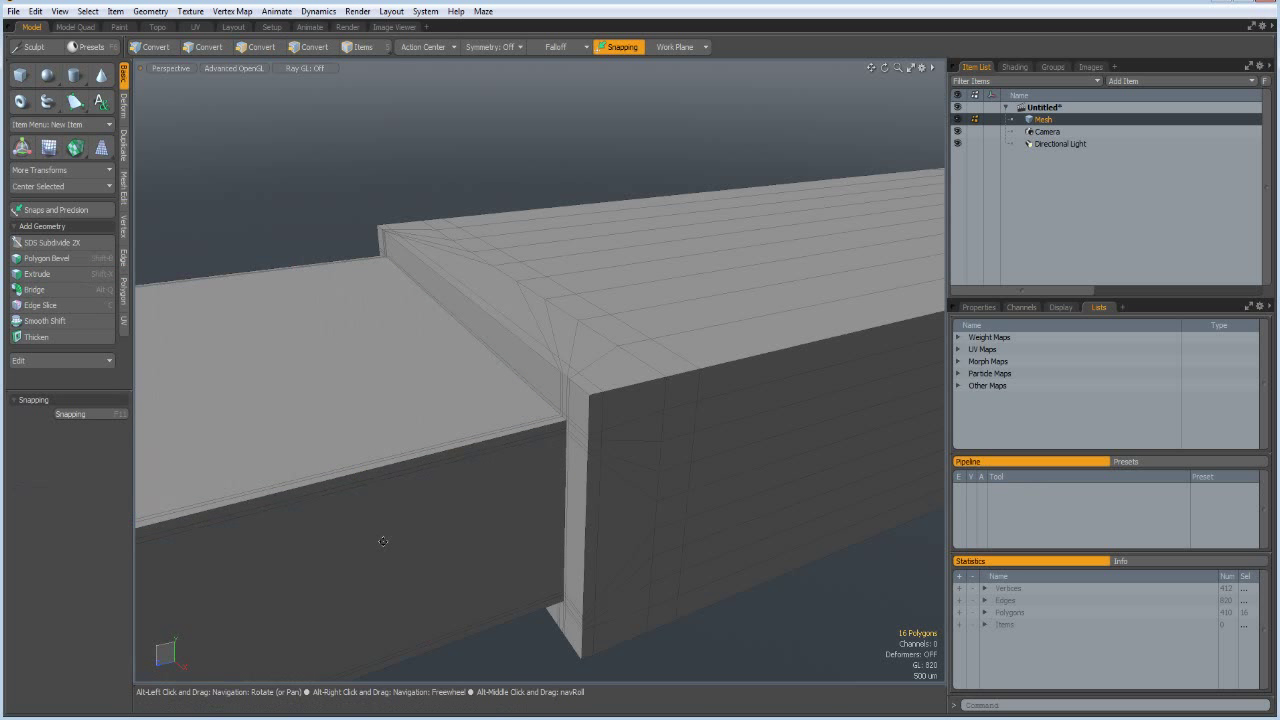
Select lengthwise corner edges on the sleeve's outer and inner walls and loop slice them with count 2, Symmetry mode and 1% position.
{"action": "left_click_drag", "start_coordinate": [386, 540], "coordinate": [597, 474], "text": "alt+shift"}
{"action": "key", "text": "2"}
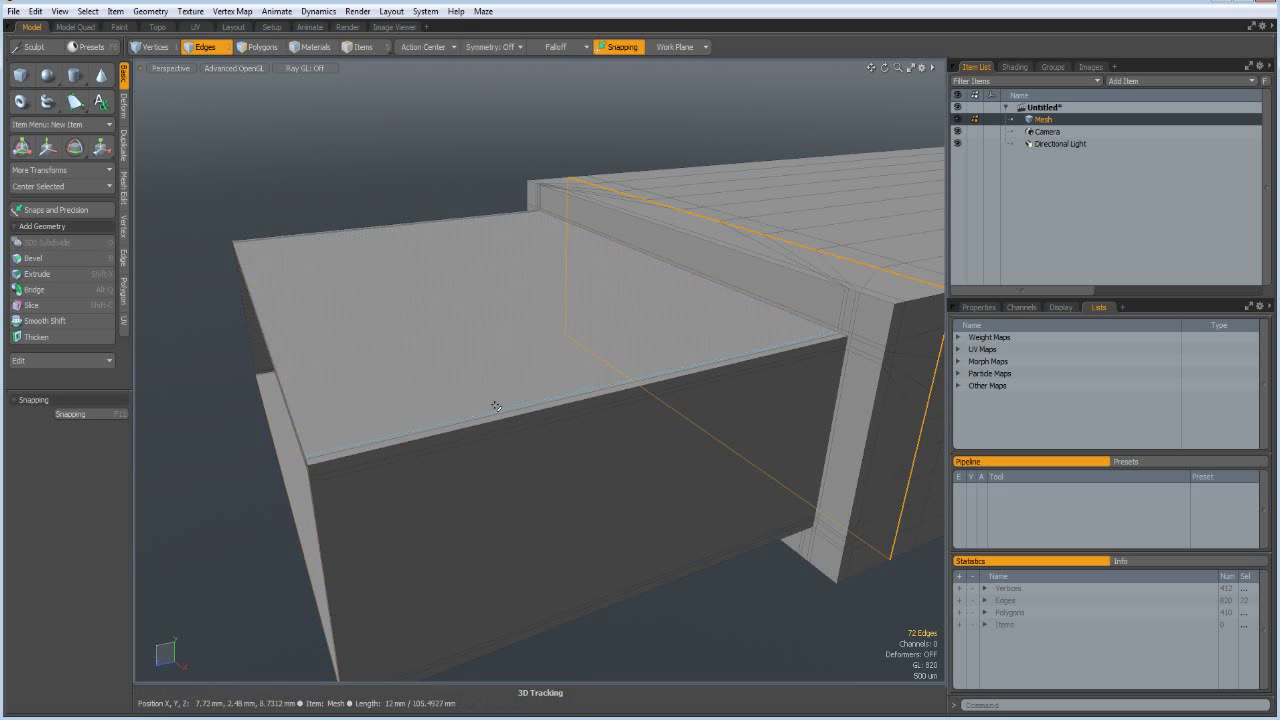
{"action": "left_click", "coordinate": [509, 432]}
{"action": "left_click_drag", "start_coordinate": [510, 438], "coordinate": [349, 466], "text": "alt"}
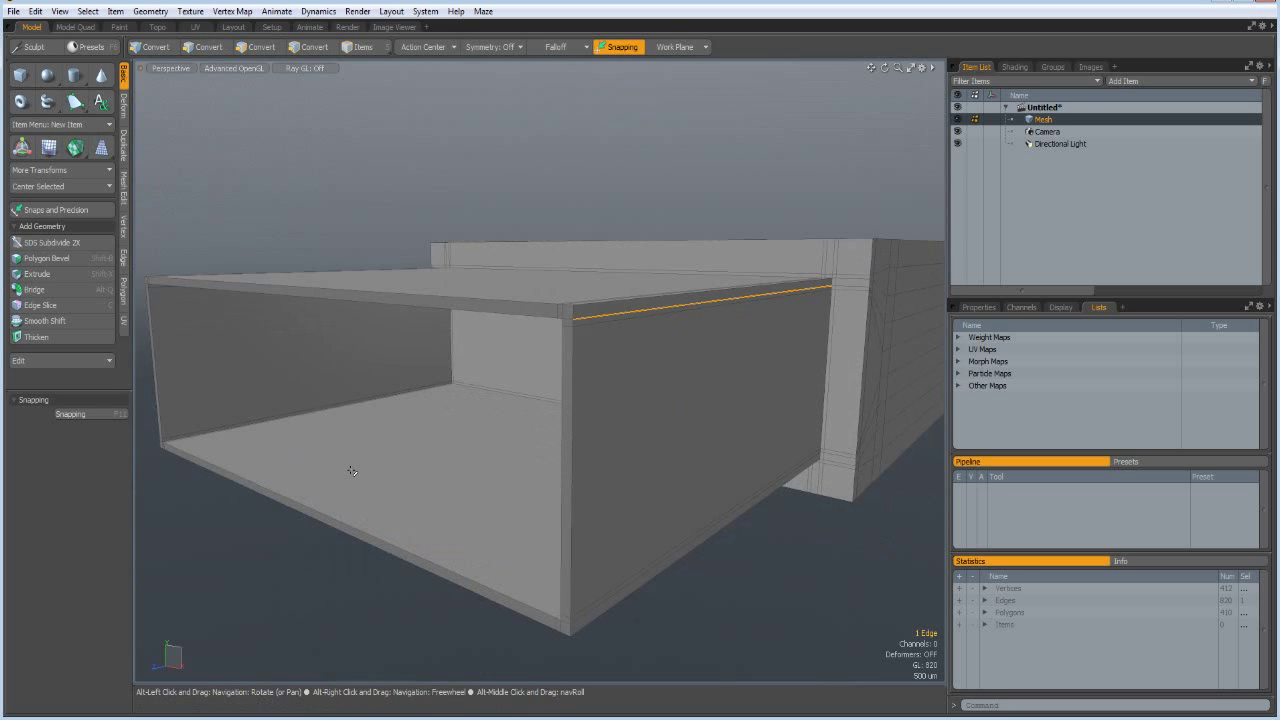
{"action": "left_click", "coordinate": [288, 434], "text": "shift"}
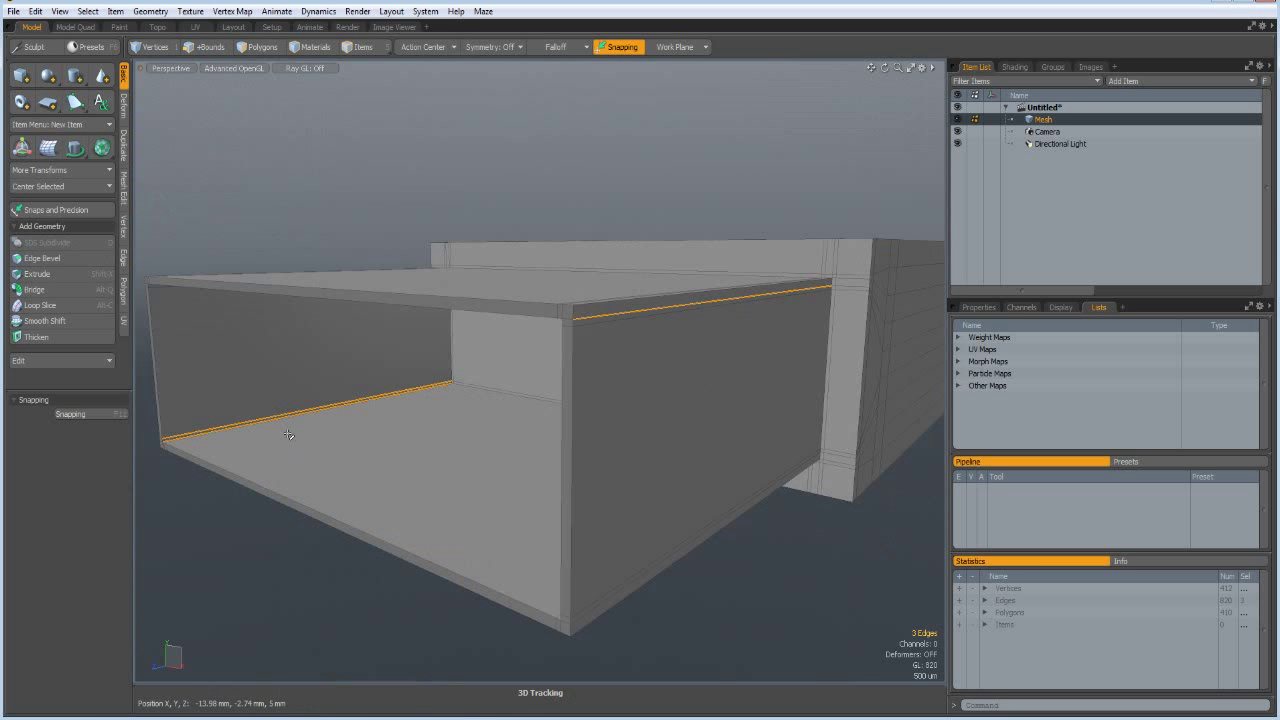
{"action": "key", "text": "alt+c"}
{"action": "left_click", "coordinate": [375, 447]}
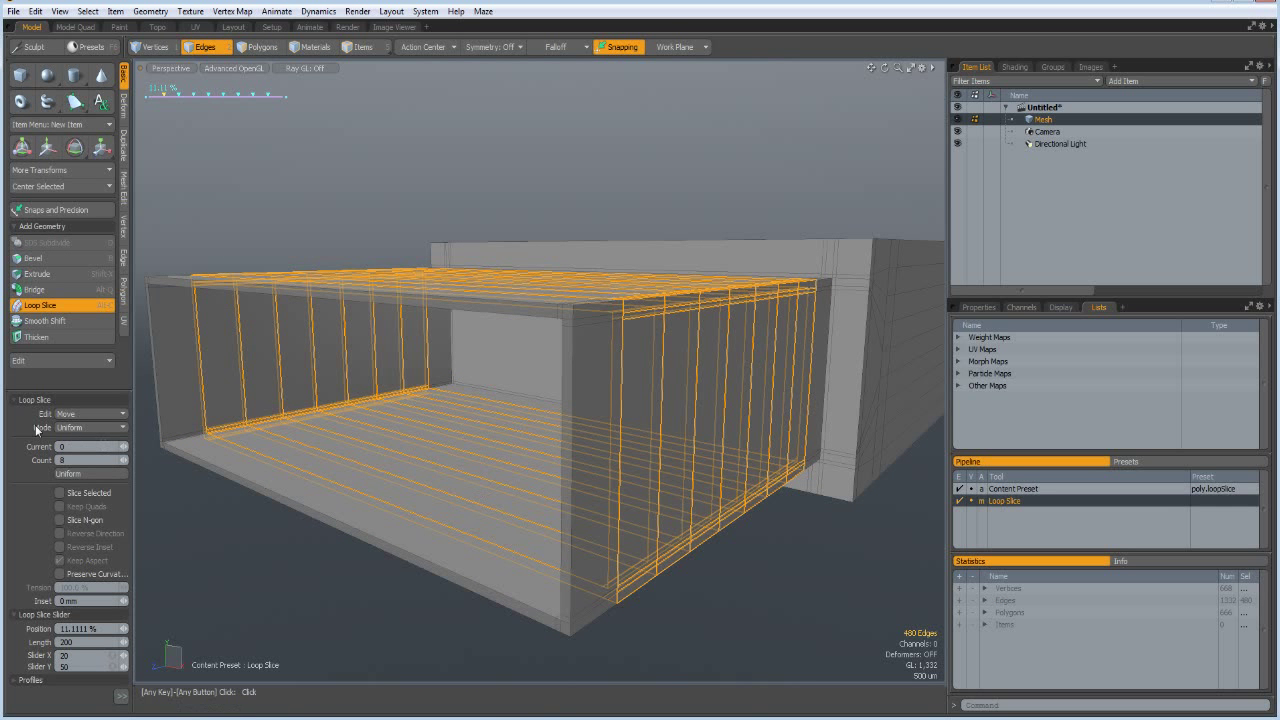
{"action": "type", "text": "2"}
{"action": "left_click", "coordinate": [89, 427]}
{"action": "left_click", "coordinate": [89, 442]}
{"action": "left_click_drag", "start_coordinate": [354, 437], "coordinate": [308, 437]}
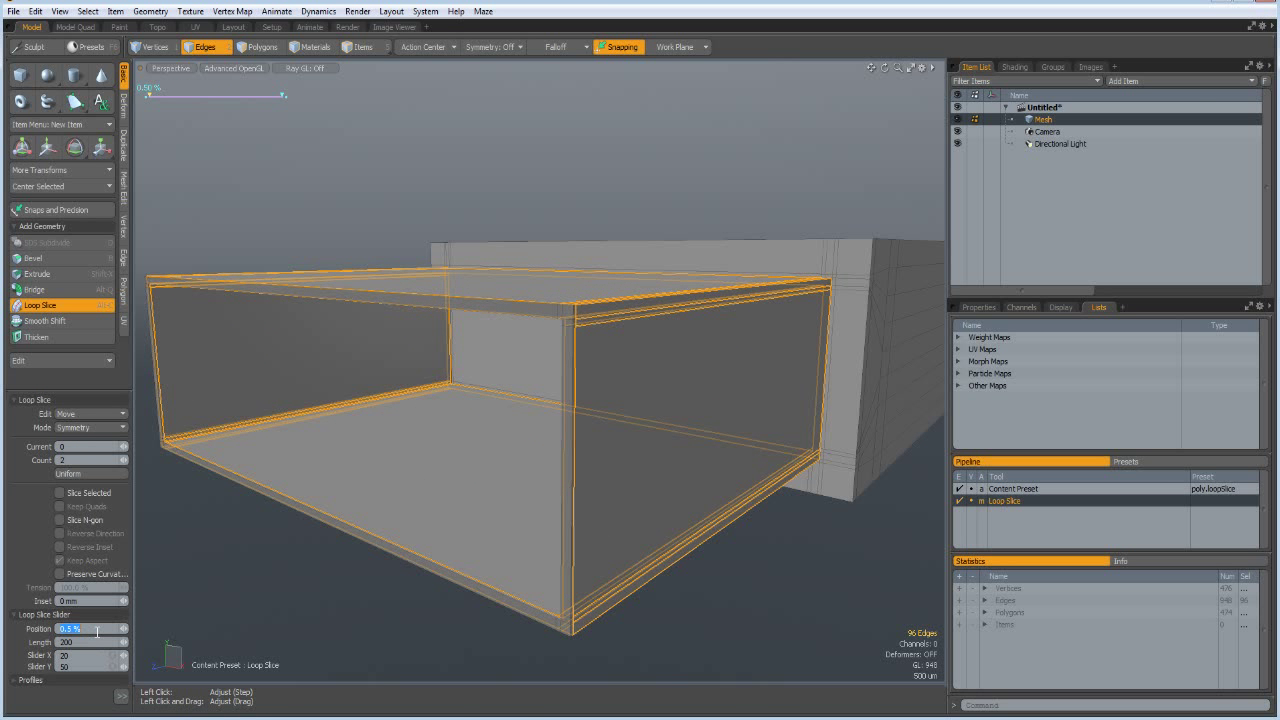
{"action": "type", "text": "1"}
{"action": "key", "text": "Return"}
{"action": "key", "text": "space"}
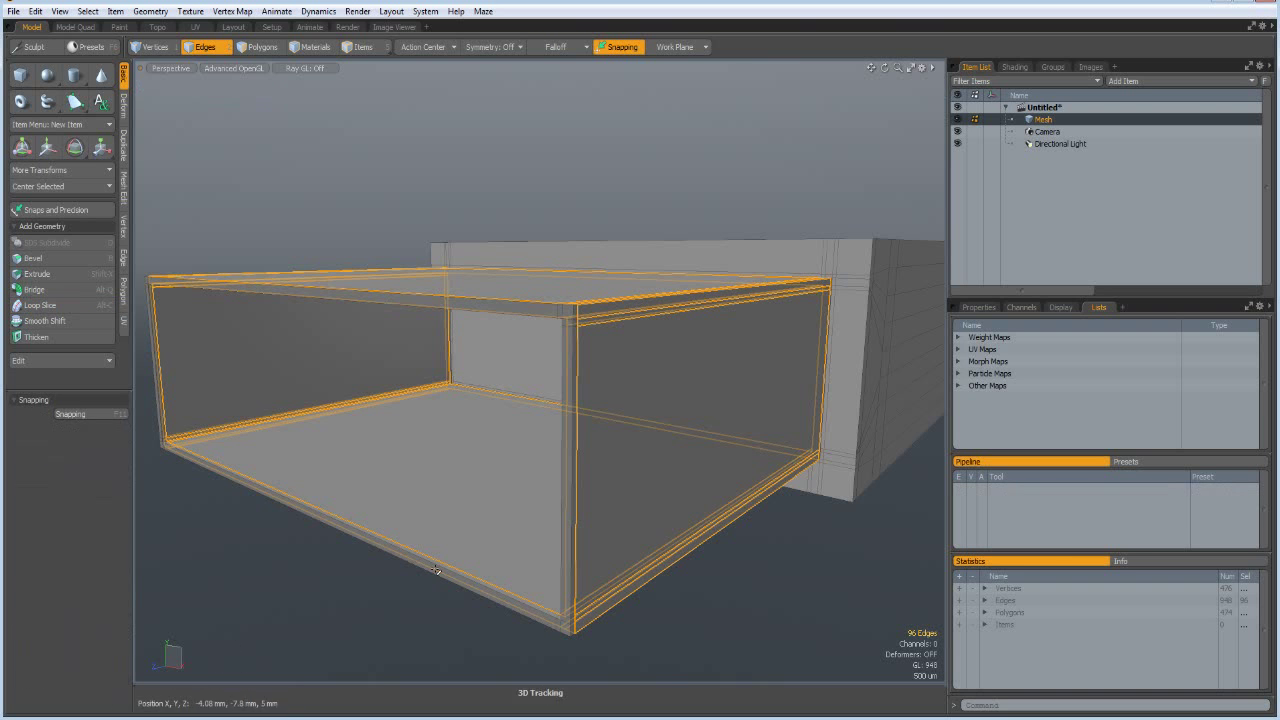
Slice straight across the sleeve in the top view at Z positions of about 4.3 mm and 6.95 mm.
{"action": "left_click_drag", "start_coordinate": [523, 431], "coordinate": [432, 466], "text": "alt"}
{"action": "key", "text": "KP_1"}
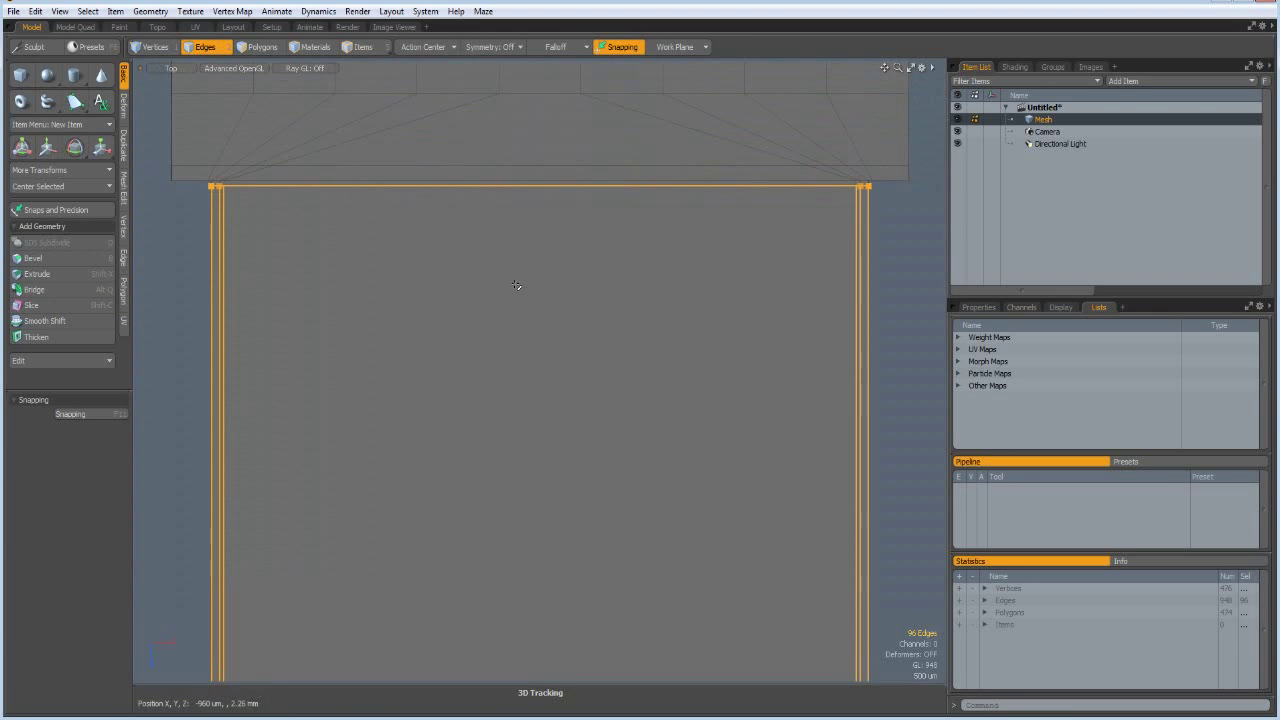
{"action": "scroll", "coordinate": [538, 355], "scroll_direction": "down", "scroll_amount": 4}
{"action": "left_click", "coordinate": [795, 349]}
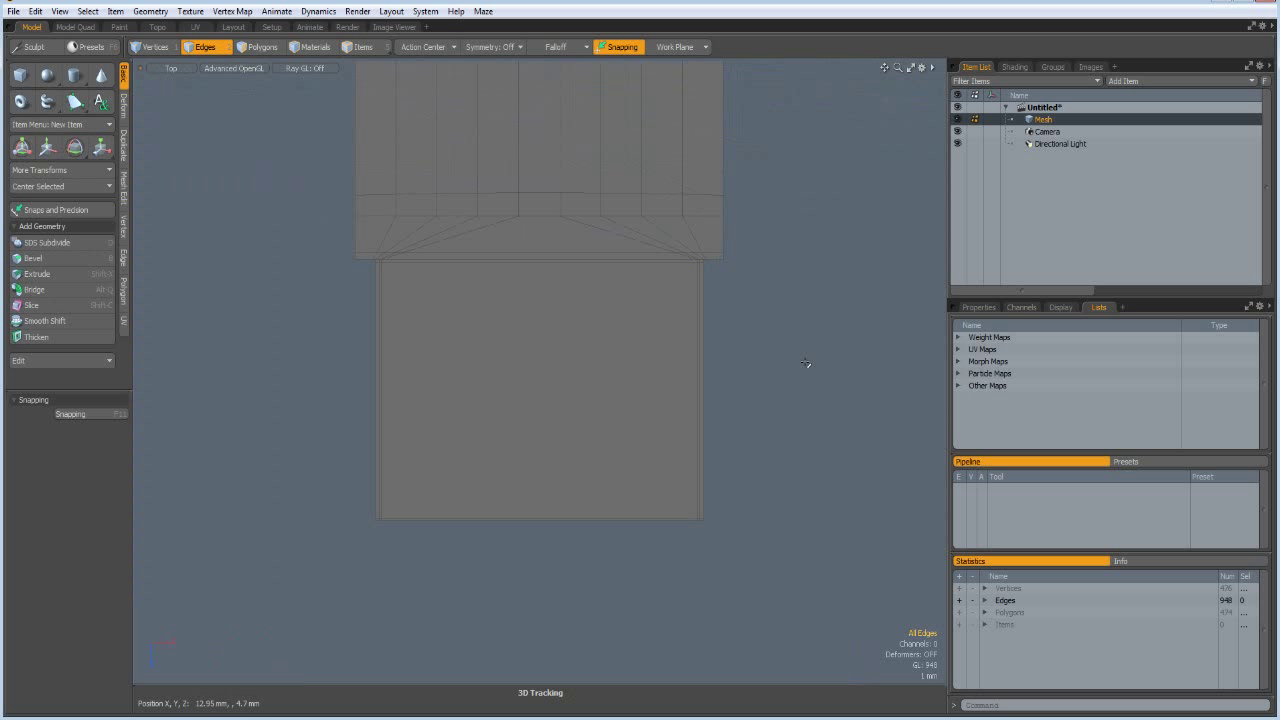
{"action": "key", "text": "shift+c"}
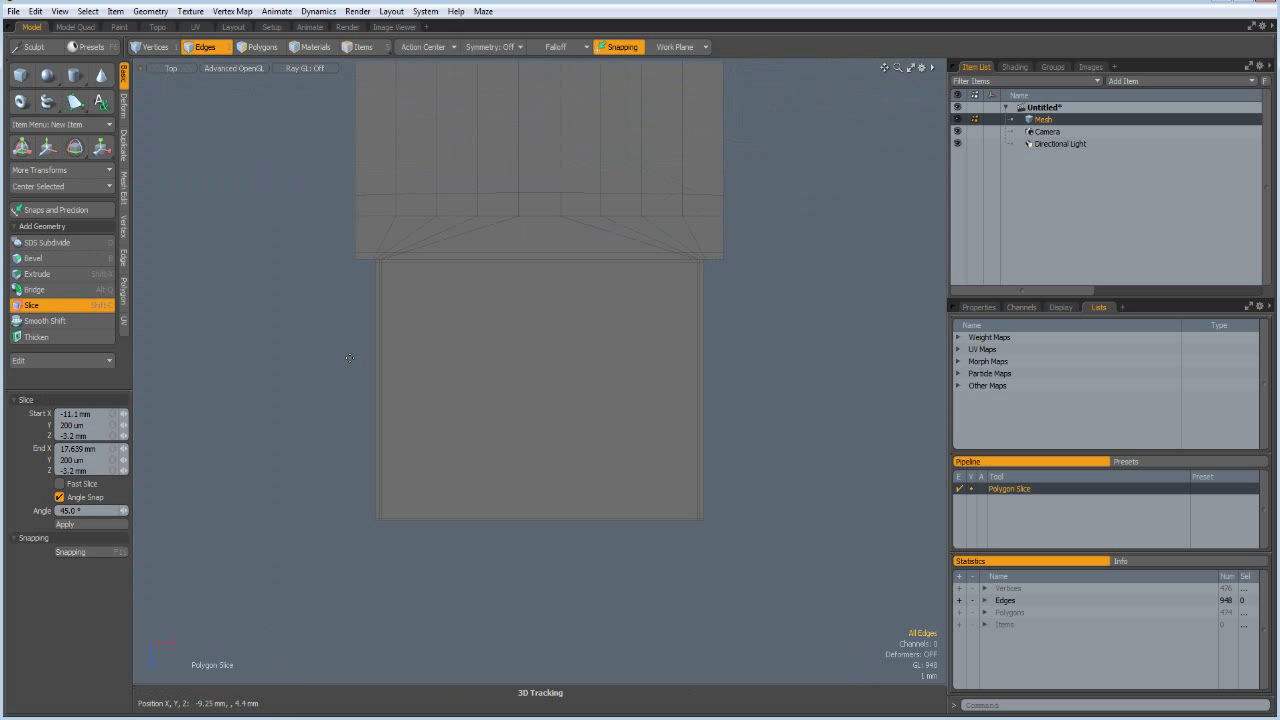
{"action": "left_click", "coordinate": [355, 352]}
{"action": "left_click_drag", "start_coordinate": [442, 352], "coordinate": [811, 352]}
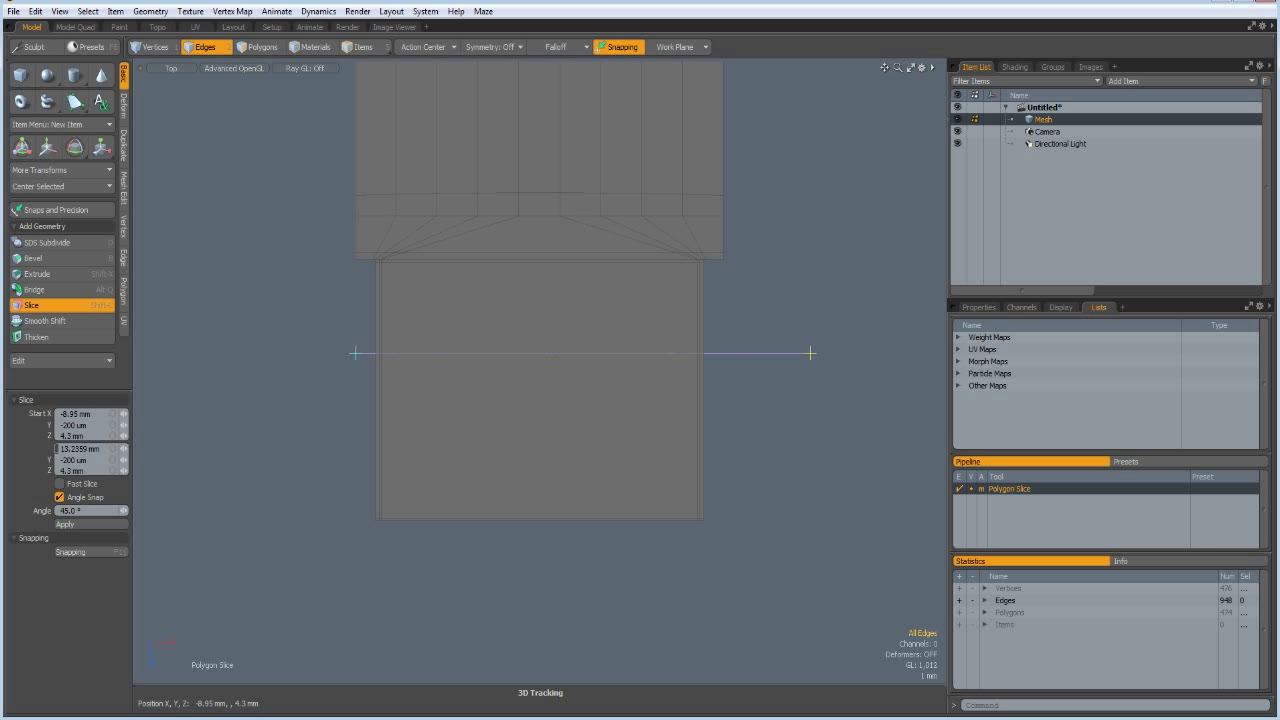
{"action": "left_click_drag", "start_coordinate": [566, 353], "coordinate": [562, 410], "text": "shift"}
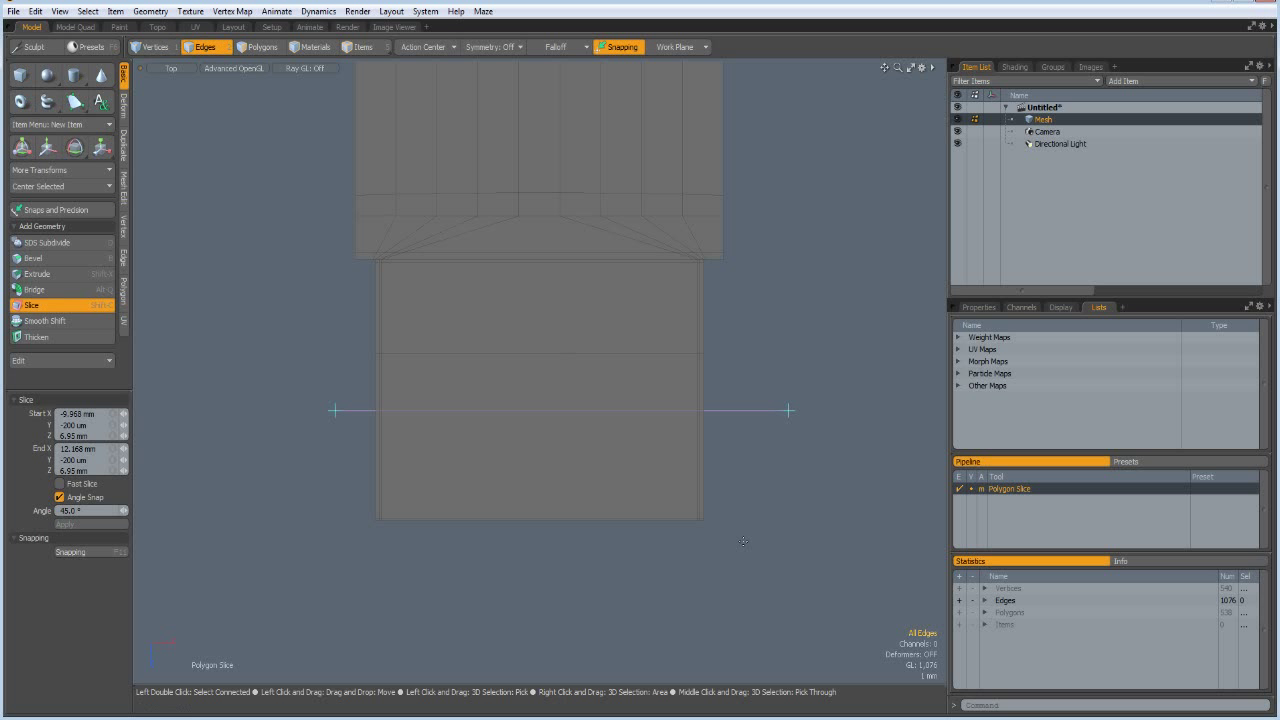
{"action": "key", "text": "space"}
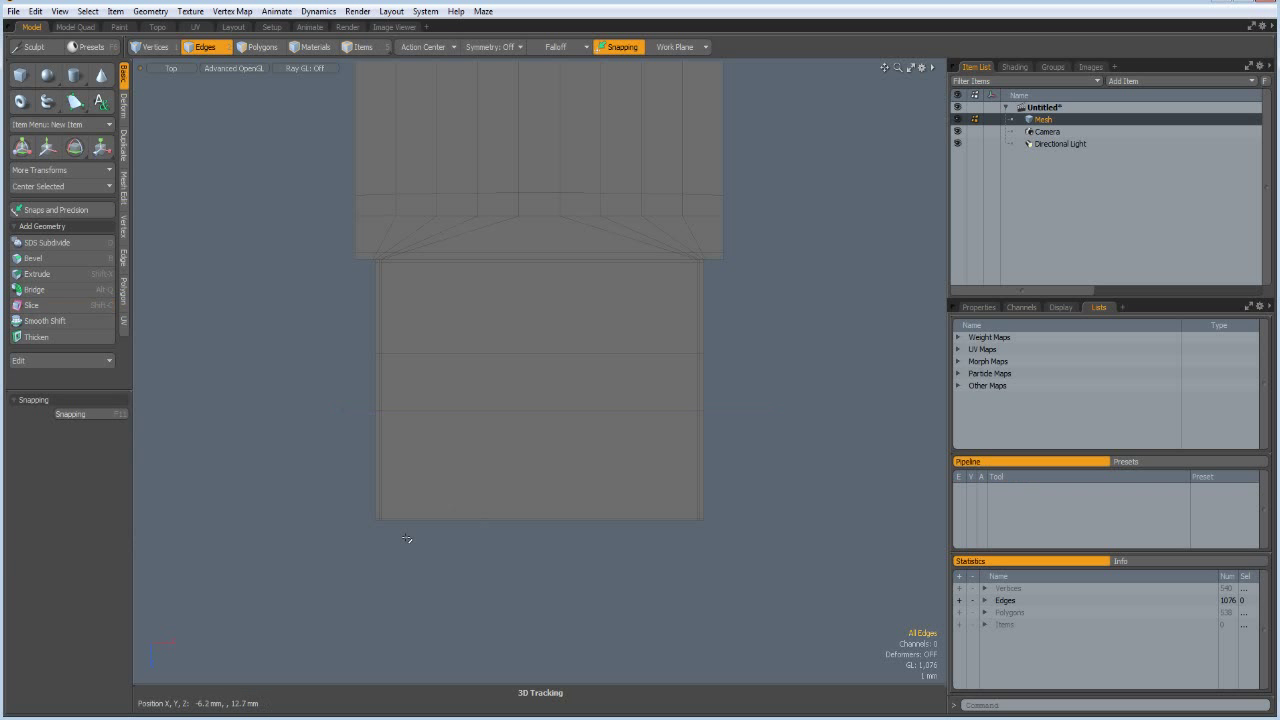
Select the two crosswise slice edges on the sleeve and loop slice them in Uniform mode with a count of 4.
{"action": "left_click", "coordinate": [513, 353]}
{"action": "left_click", "coordinate": [505, 410], "text": "shift"}
{"action": "key", "text": "alt+c"}
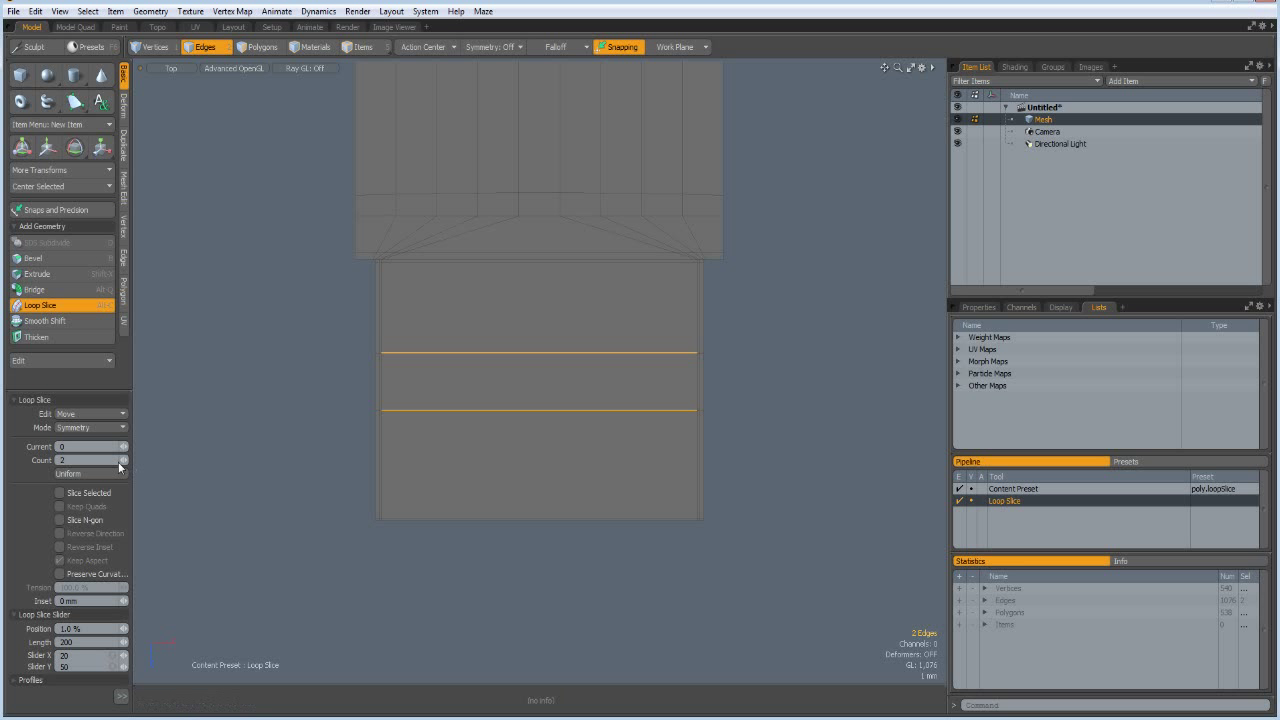
{"action": "left_click", "coordinate": [97, 427]}
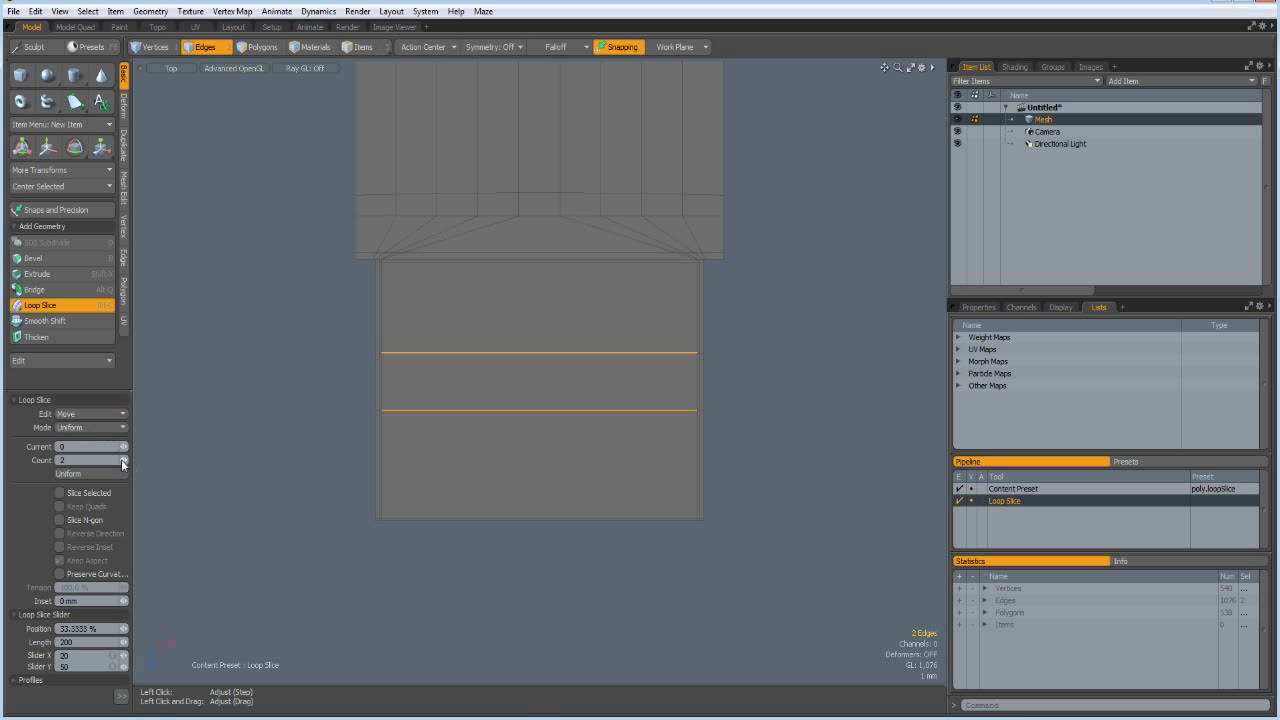
{"action": "double_click", "coordinate": [126, 459]}
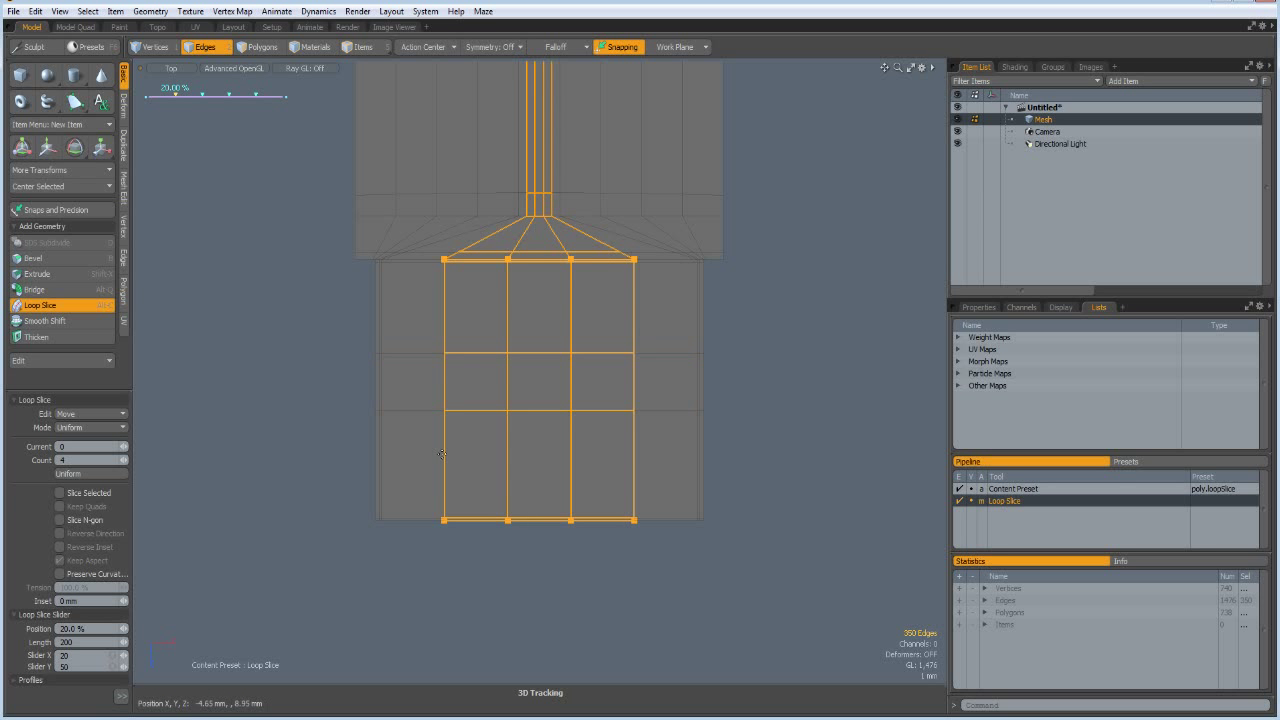
Select the edges bounding the sleeve's two square cells, move them outward 1.8 mm with X symmetry, and switch symmetry off.
{"action": "key", "text": "space"}
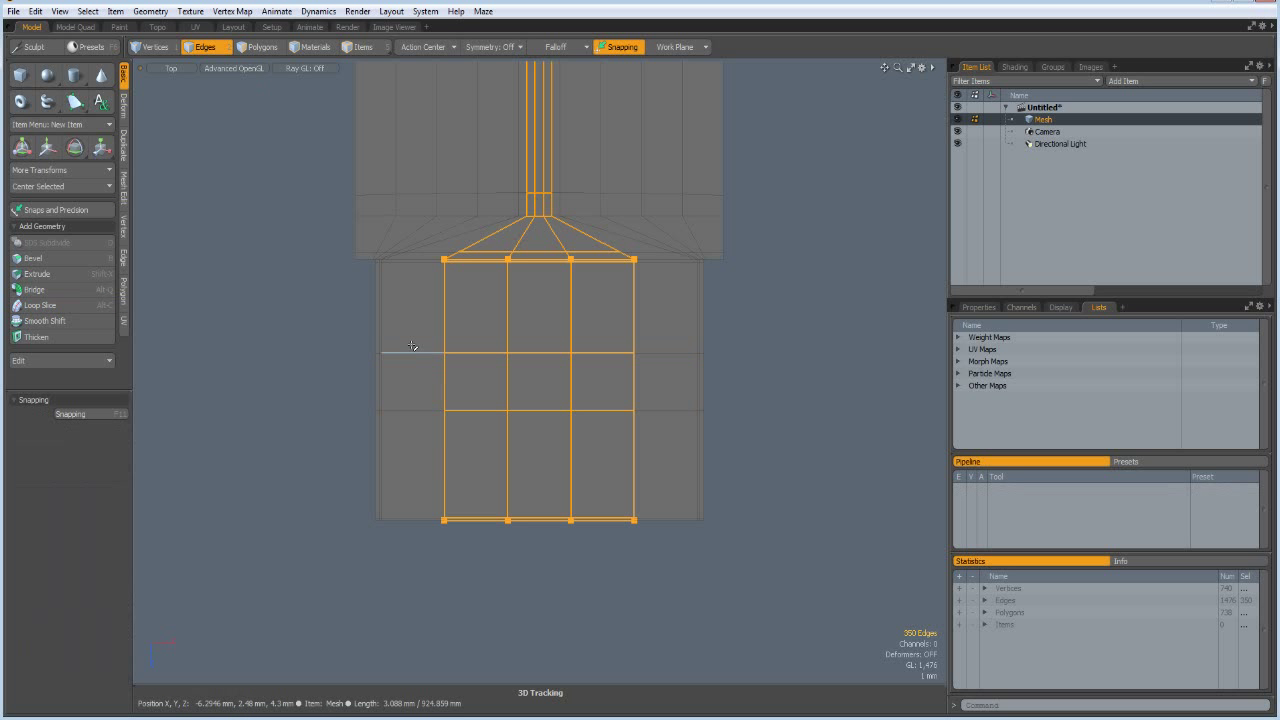
{"action": "left_click_drag", "start_coordinate": [425, 332], "coordinate": [456, 361]}
{"action": "left_click_drag", "start_coordinate": [526, 426], "coordinate": [528, 424]}
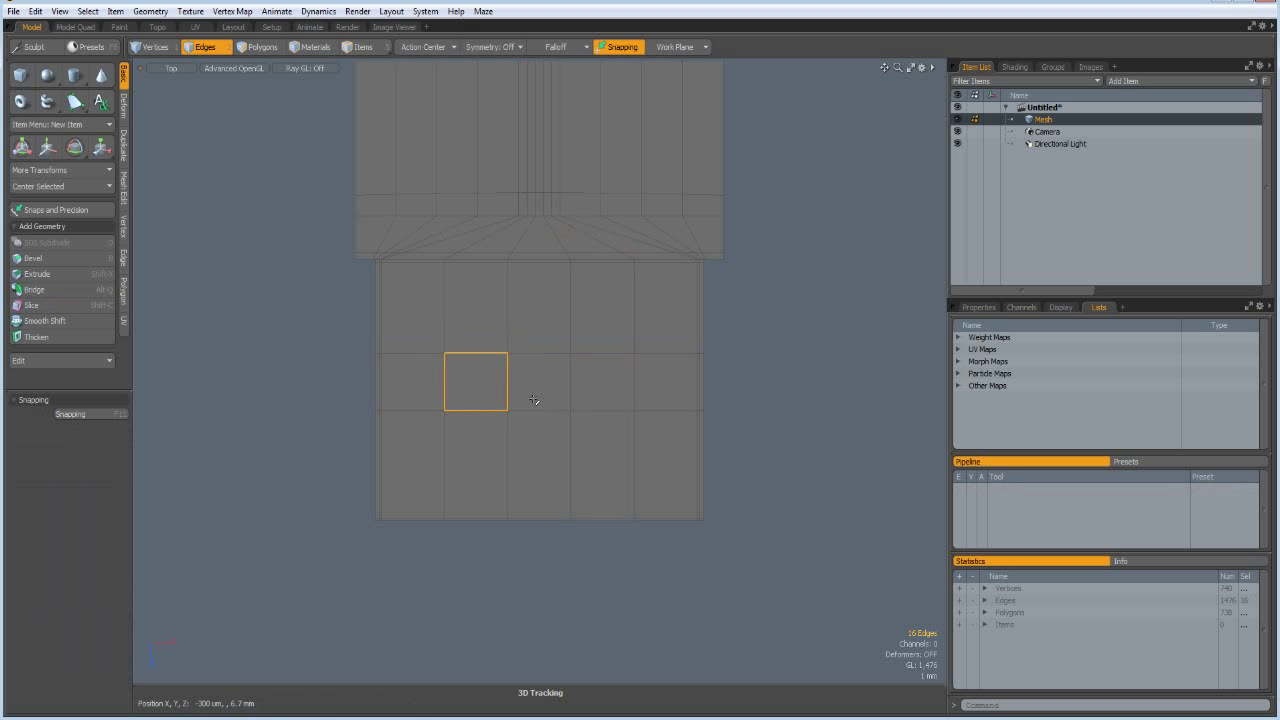
{"action": "left_click_drag", "start_coordinate": [540, 326], "coordinate": [653, 453], "text": "shift"}
{"action": "left_click", "coordinate": [489, 48]}
{"action": "left_click", "coordinate": [489, 59]}
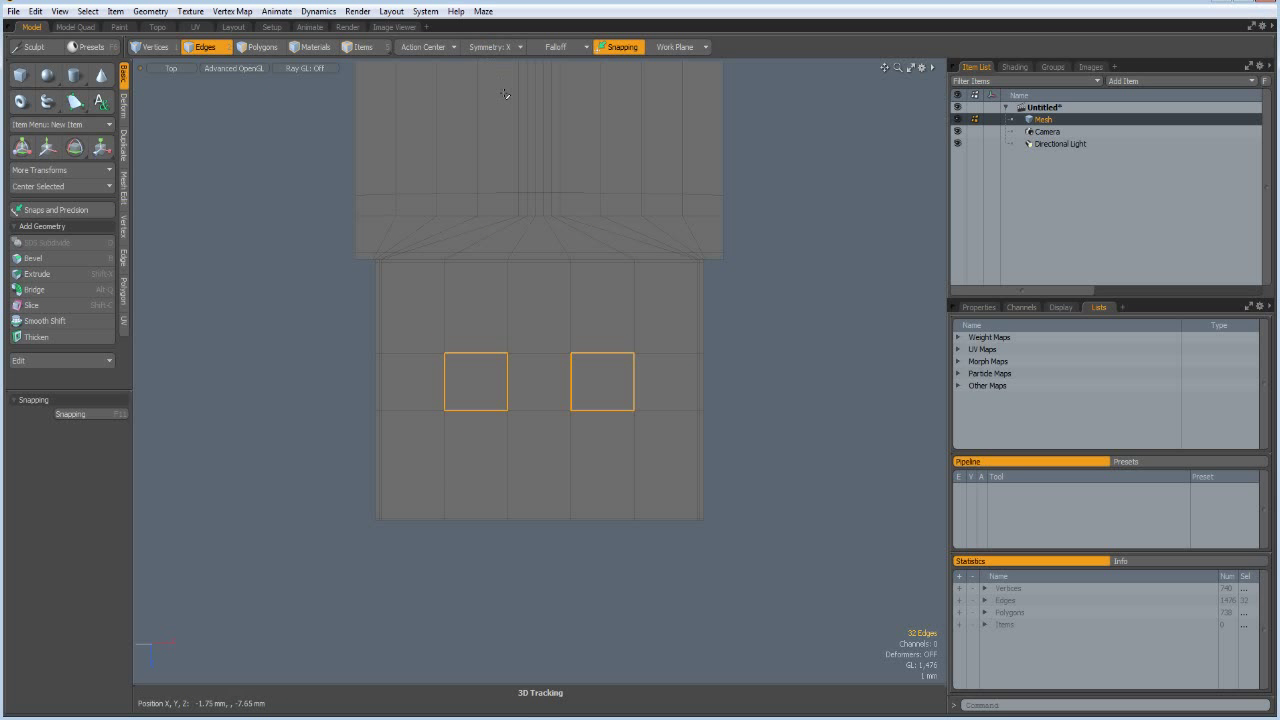
{"action": "key", "text": "w"}
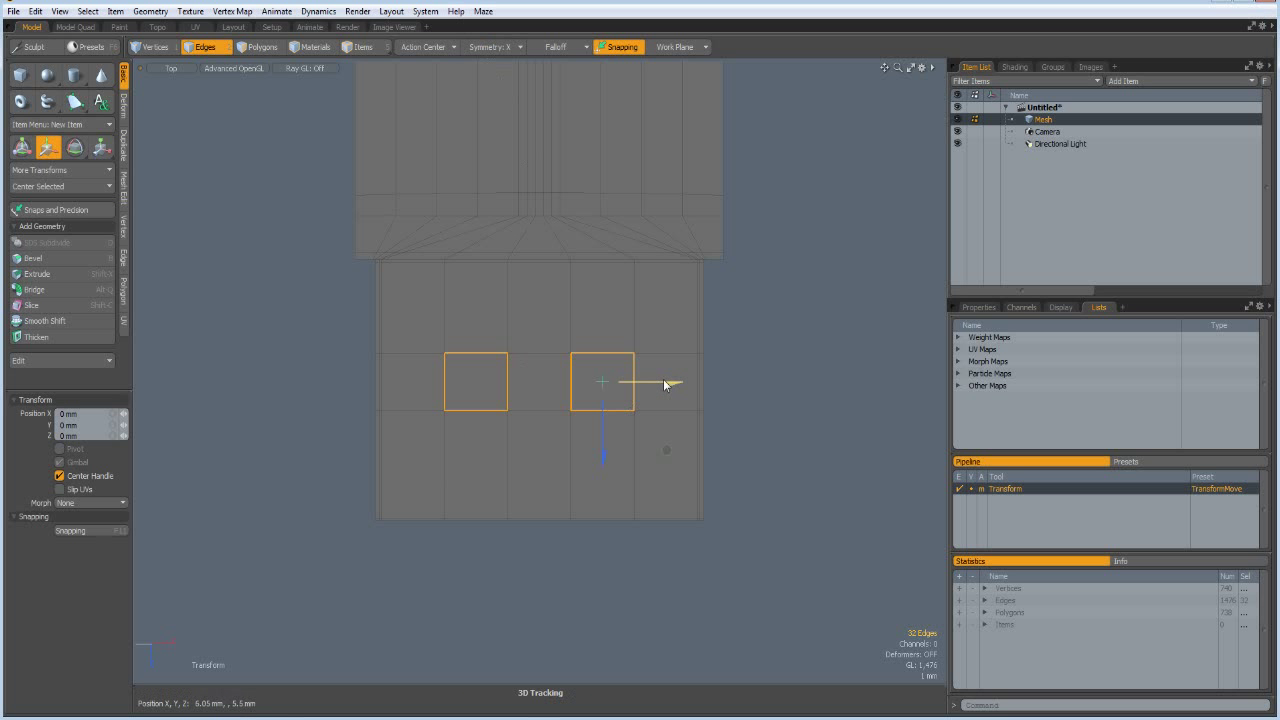
{"action": "left_click_drag", "start_coordinate": [650, 382], "coordinate": [687, 382]}
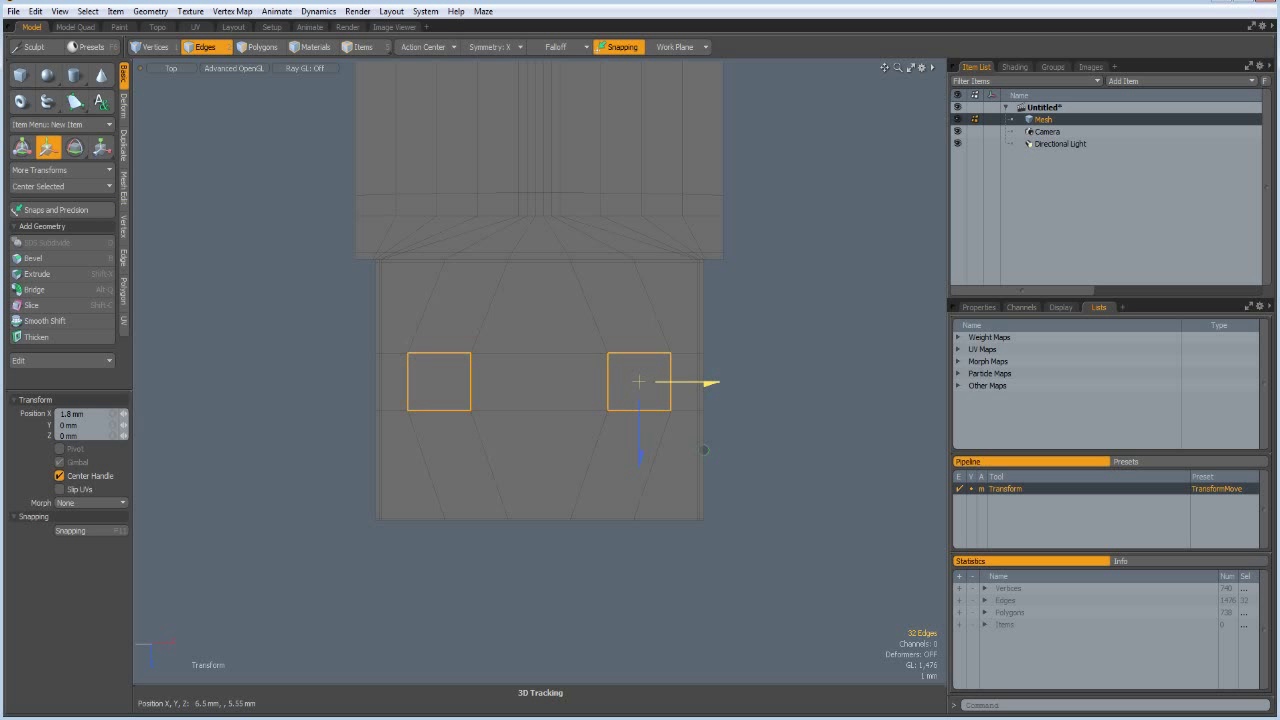
{"action": "key", "text": "space"}
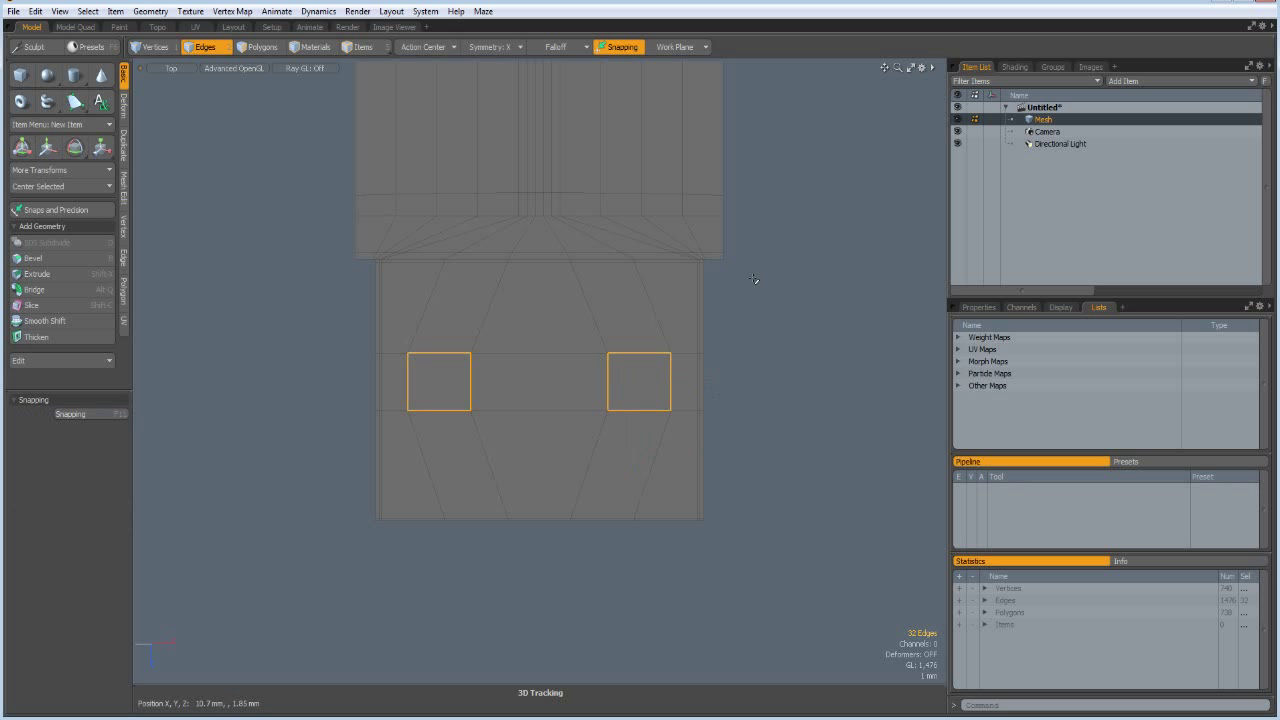
{"action": "left_click", "coordinate": [496, 46]}
{"action": "left_click", "coordinate": [494, 34]}
Select all inner and outer polygons of the sleeve's upper wall and detach them by cutting and pasting them back.
{"action": "key", "text": "ctrl+space"}
{"action": "left_click", "coordinate": [849, 437]}
{"action": "left_click_drag", "start_coordinate": [688, 532], "coordinate": [560, 434], "text": "alt"}
{"action": "key", "text": "2"}
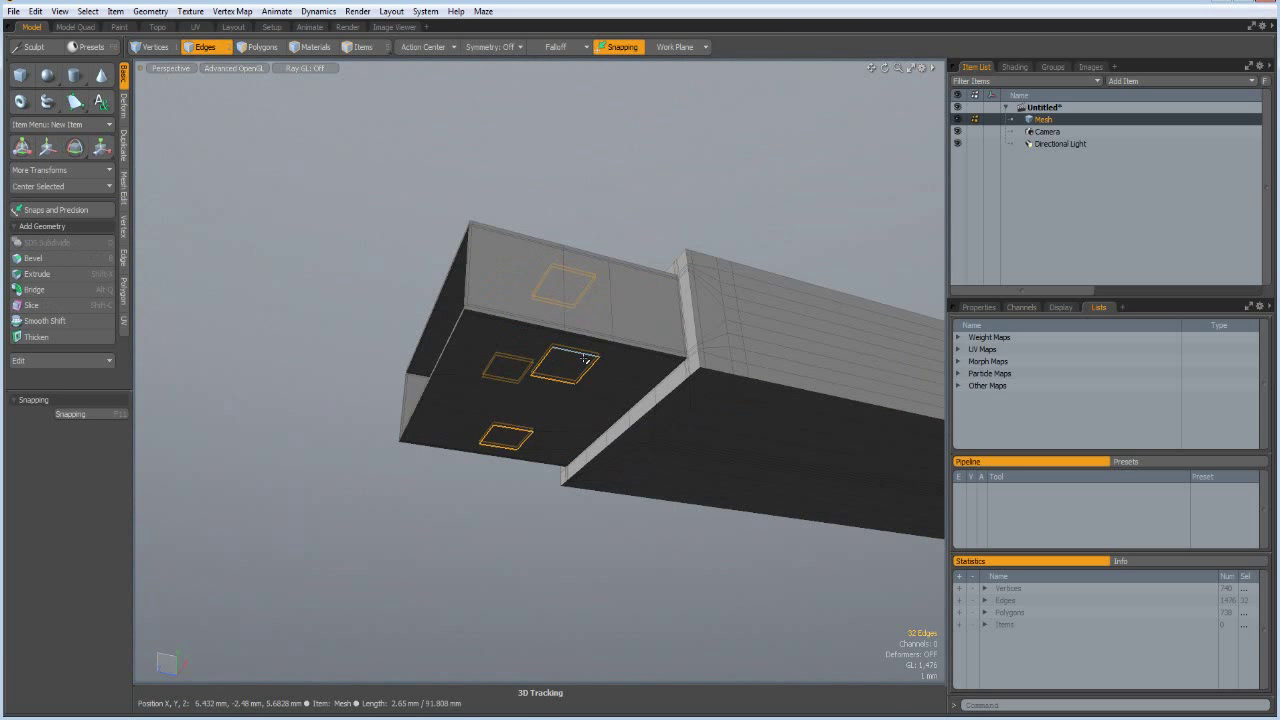
{"action": "left_click_drag", "start_coordinate": [646, 477], "coordinate": [679, 623], "text": "alt"}
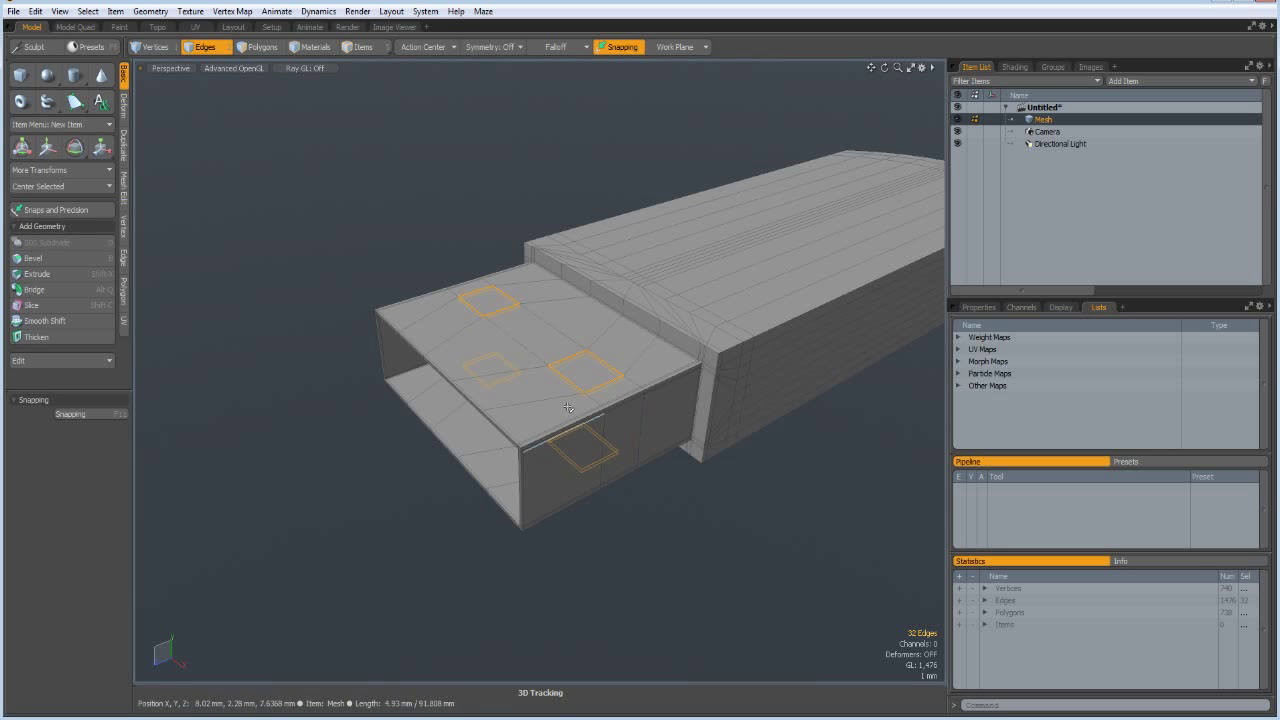
{"action": "left_click_drag", "start_coordinate": [613, 513], "coordinate": [620, 382], "text": "alt"}
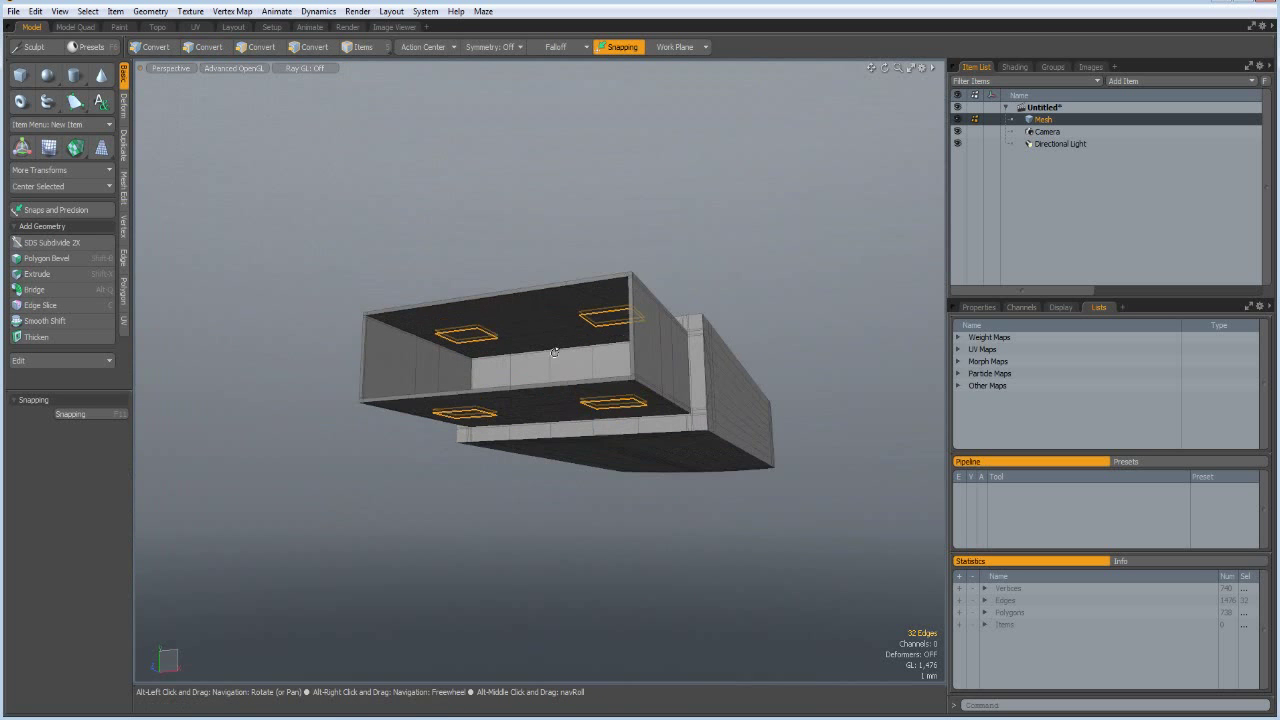
{"action": "key", "text": "3"}
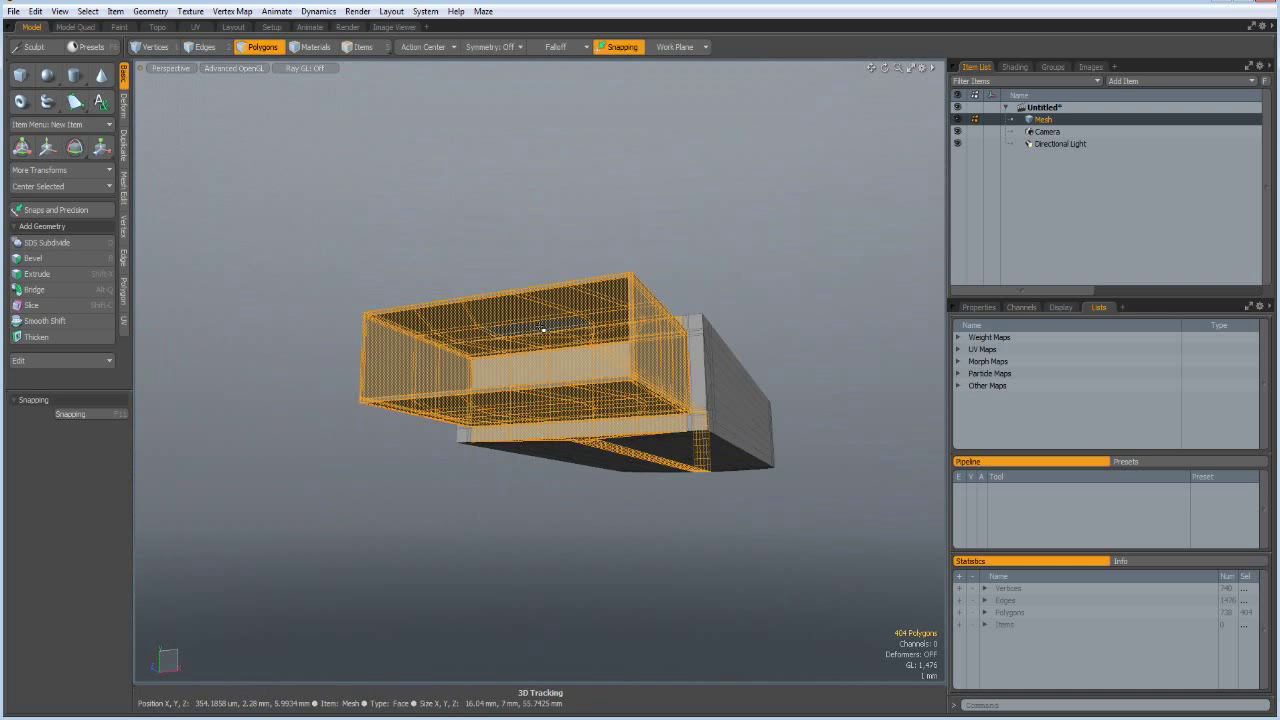
{"action": "left_click", "coordinate": [544, 328]}
{"action": "left_click_drag", "start_coordinate": [611, 251], "coordinate": [568, 384], "text": "alt"}
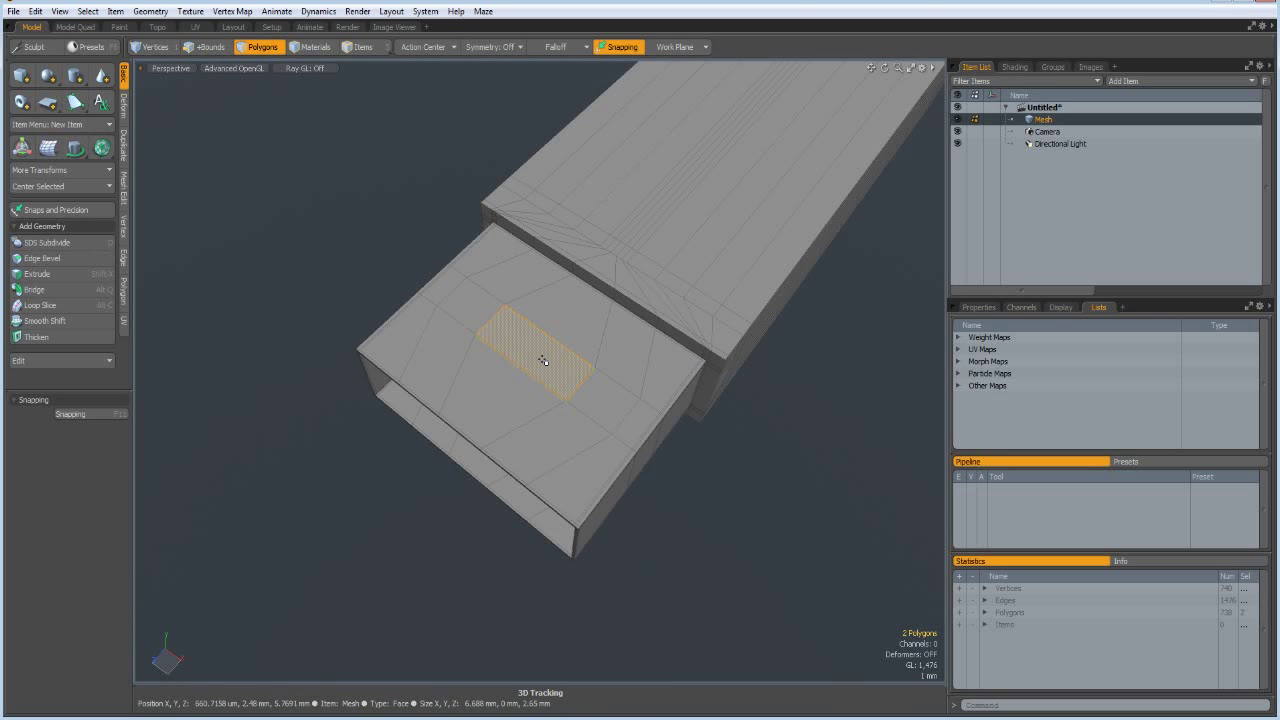
{"action": "key", "text": "shift+Up"}
{"action": "key", "text": "shift+Up"}
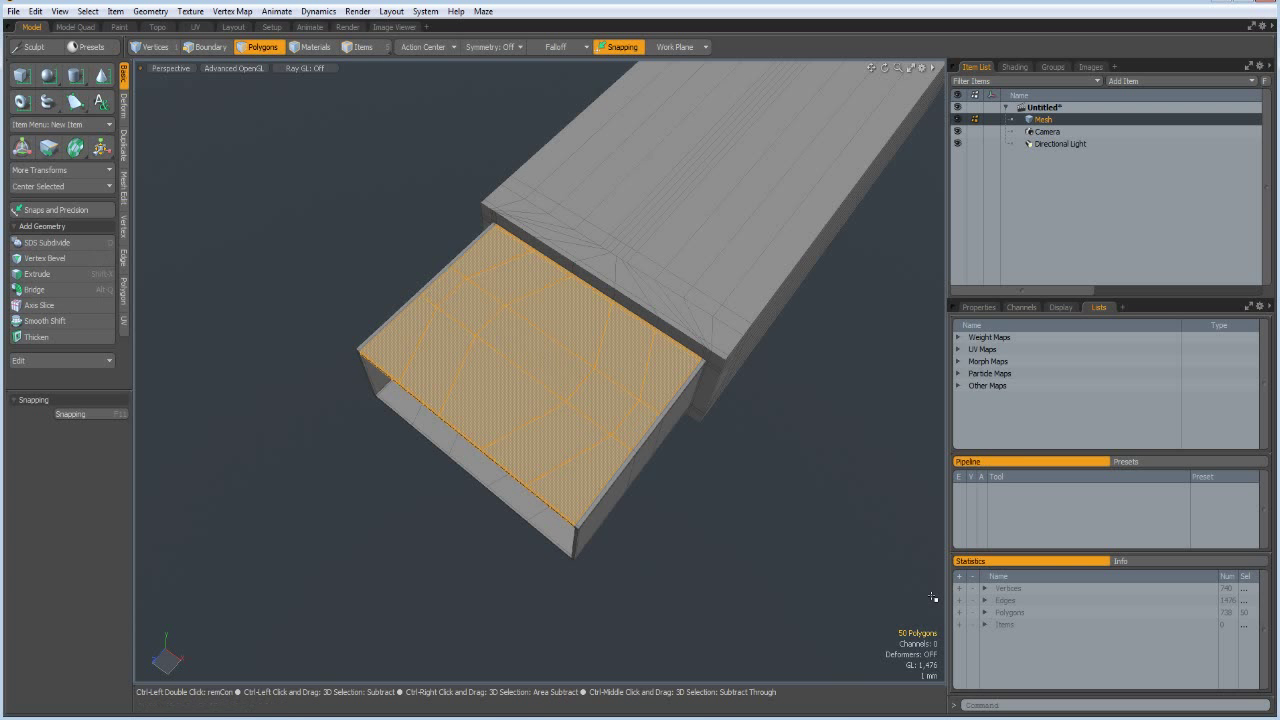
{"action": "key", "text": "ctrl+x"}
{"action": "key", "text": "ctrl+z"}
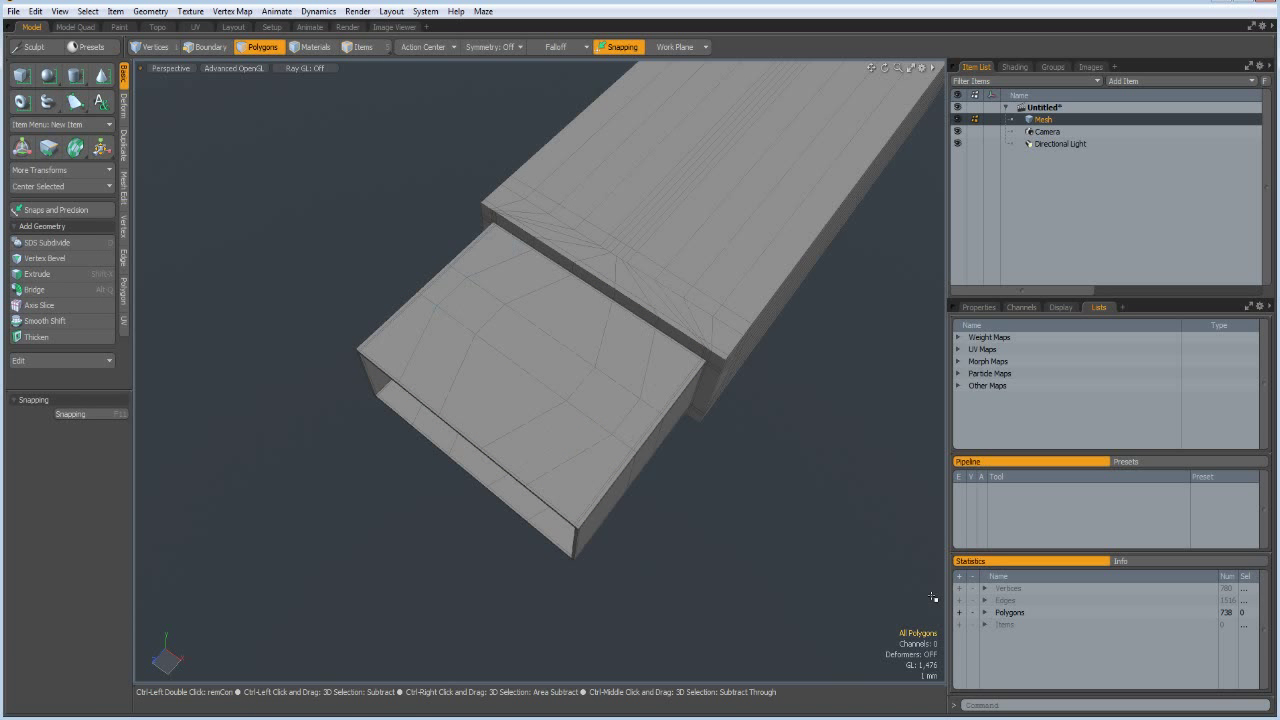
Select the detached inner polygon patch of the sleeve's upper wall and delete it.
{"action": "left_click_drag", "start_coordinate": [560, 430], "coordinate": [565, 246], "text": "alt"}
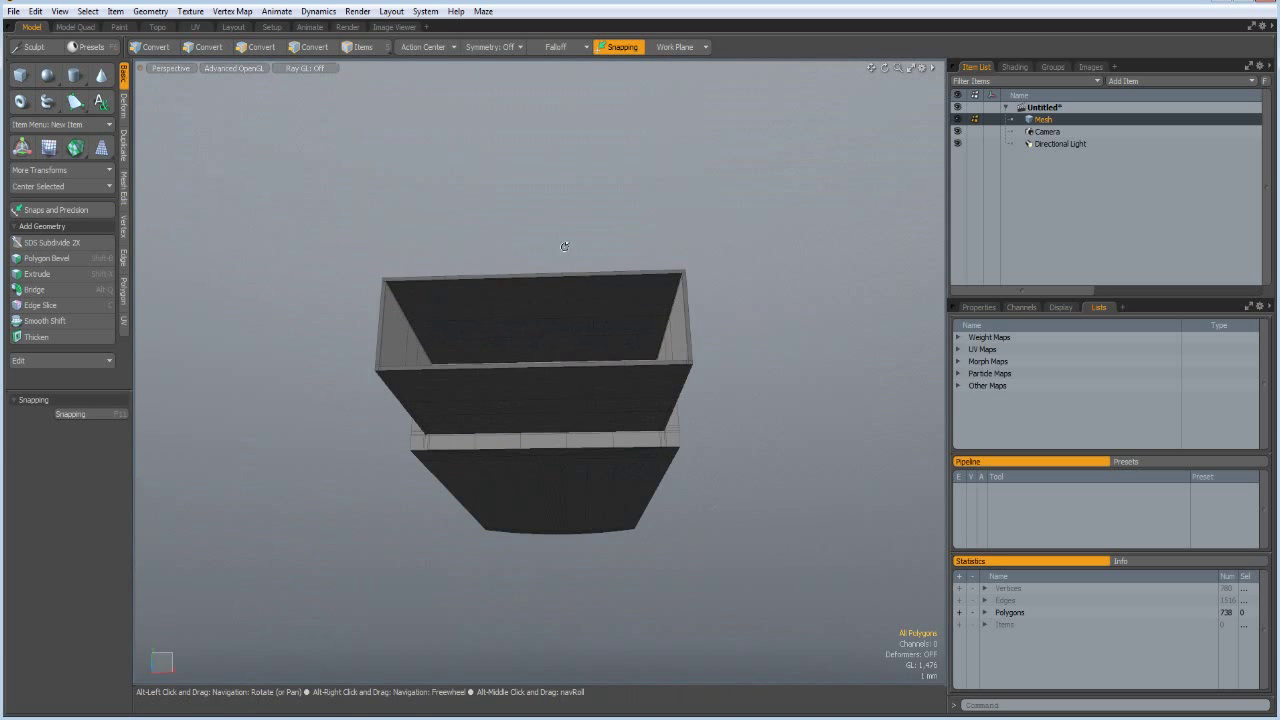
{"action": "double_click", "coordinate": [542, 321]}
{"action": "key", "text": "Delete"}
Loop slice the square cells' four lengthwise edges on the sleeve's upper face with count 2, Symmetry mode, Slice Selected and 4% position.
{"action": "left_click_drag", "start_coordinate": [542, 320], "coordinate": [603, 478], "text": "alt"}
{"action": "key", "text": "2"}
{"action": "left_click", "coordinate": [428, 377]}
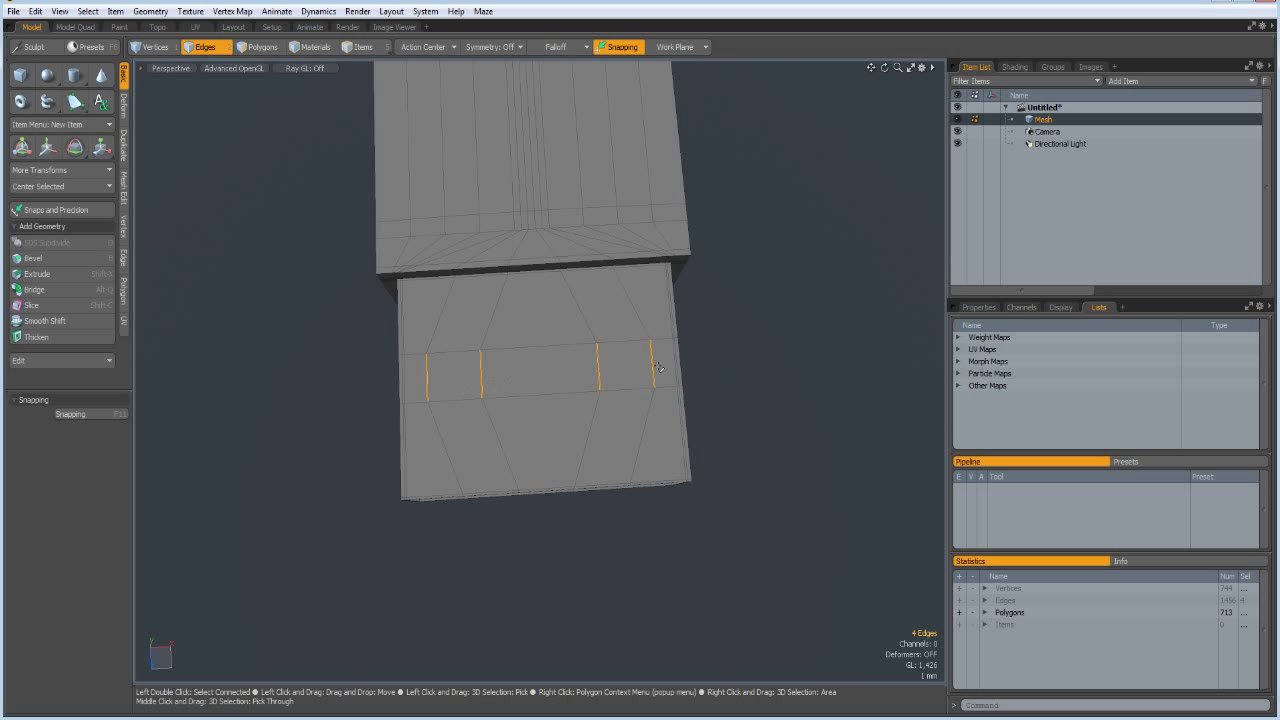
{"action": "key", "text": "ctrl+Up"}
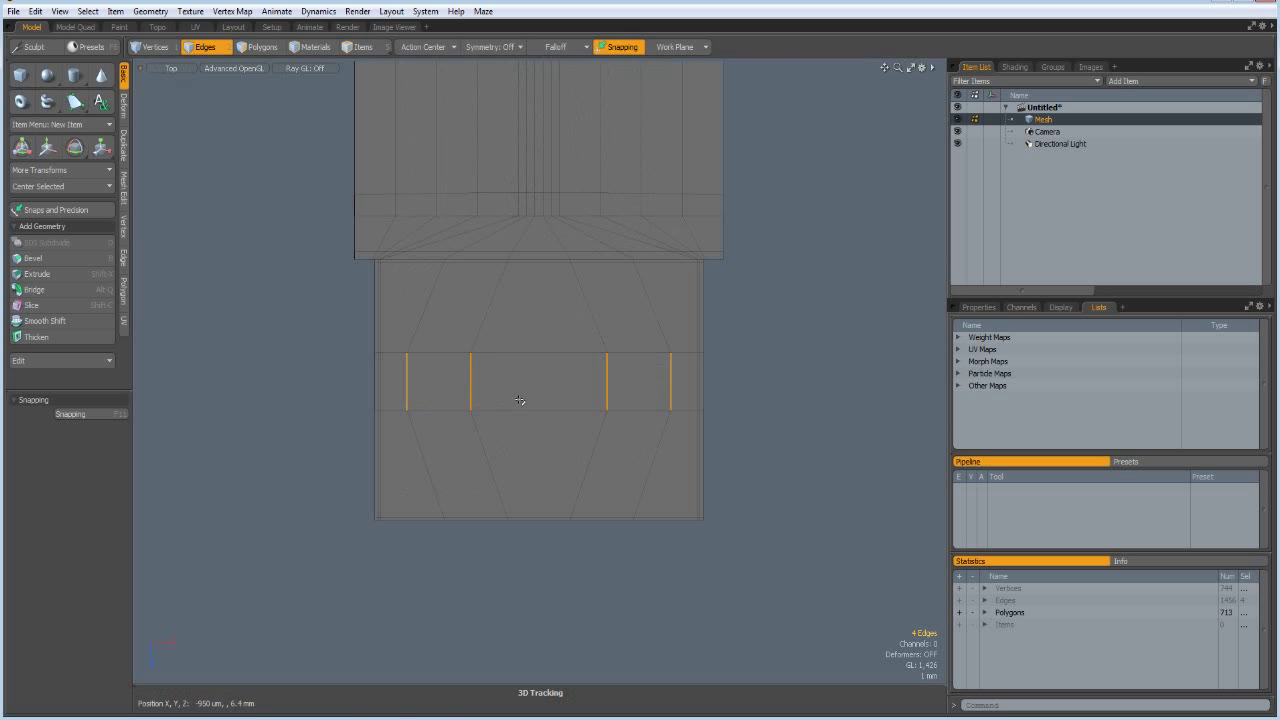
{"action": "key", "text": "alt+c"}
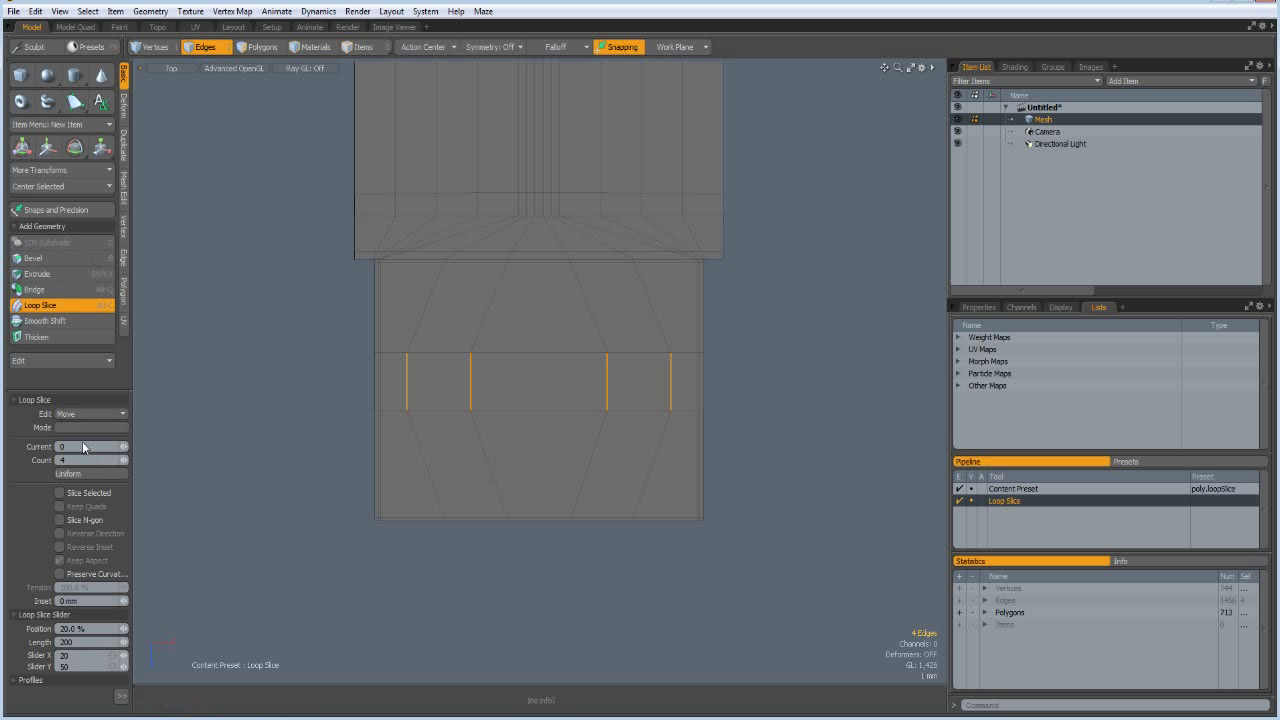
{"action": "left_click", "coordinate": [74, 460]}
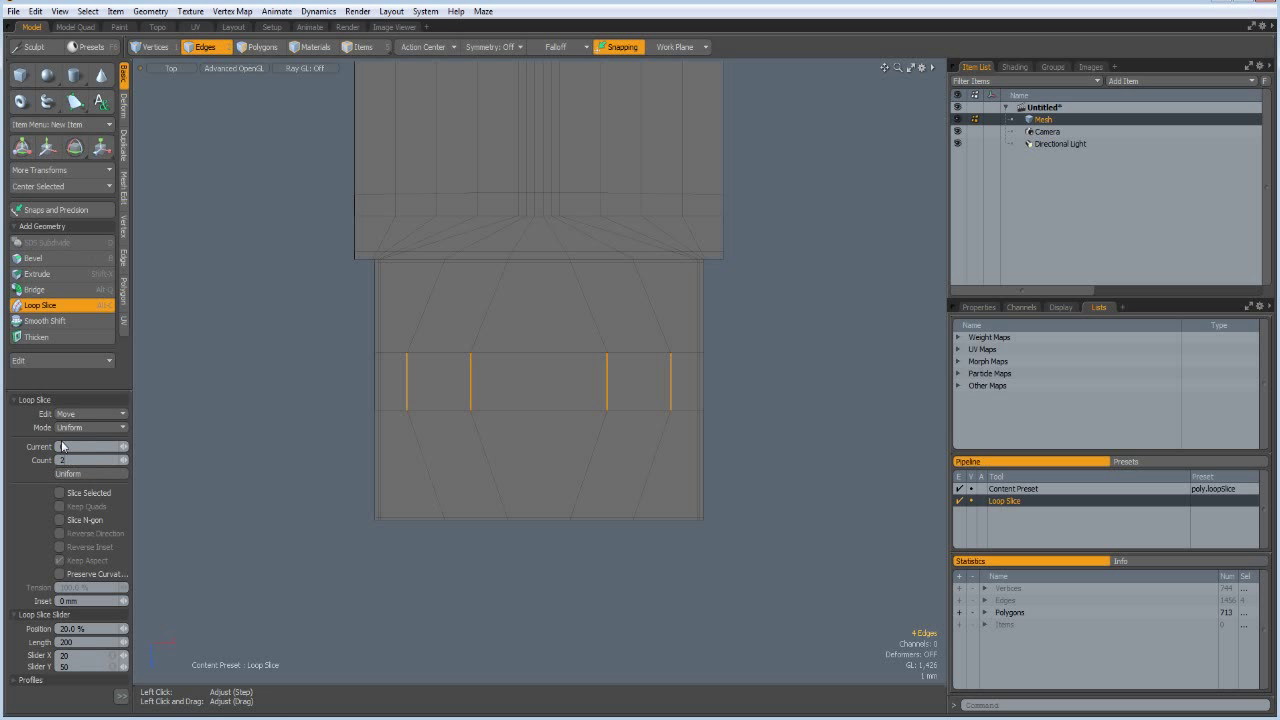
{"action": "left_click", "coordinate": [70, 427]}
{"action": "left_click", "coordinate": [76, 437]}
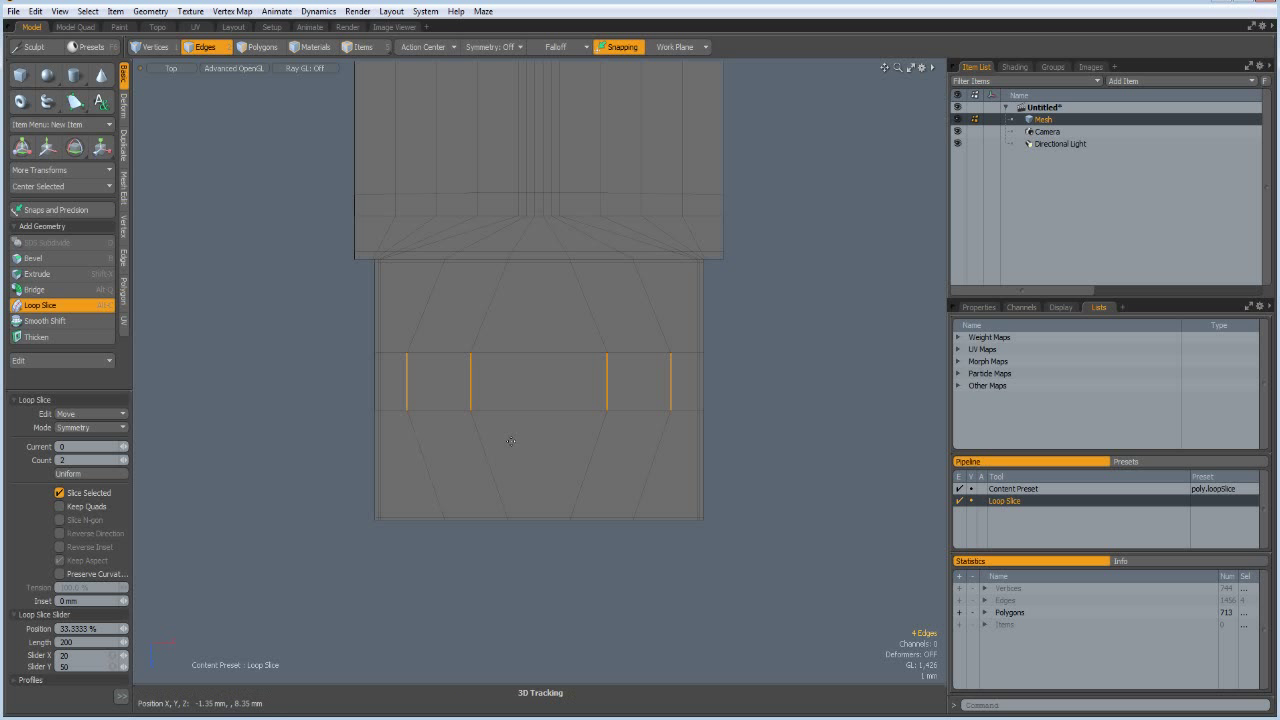
{"action": "left_click", "coordinate": [519, 440]}
{"action": "left_click_drag", "start_coordinate": [518, 452], "coordinate": [478, 452]}
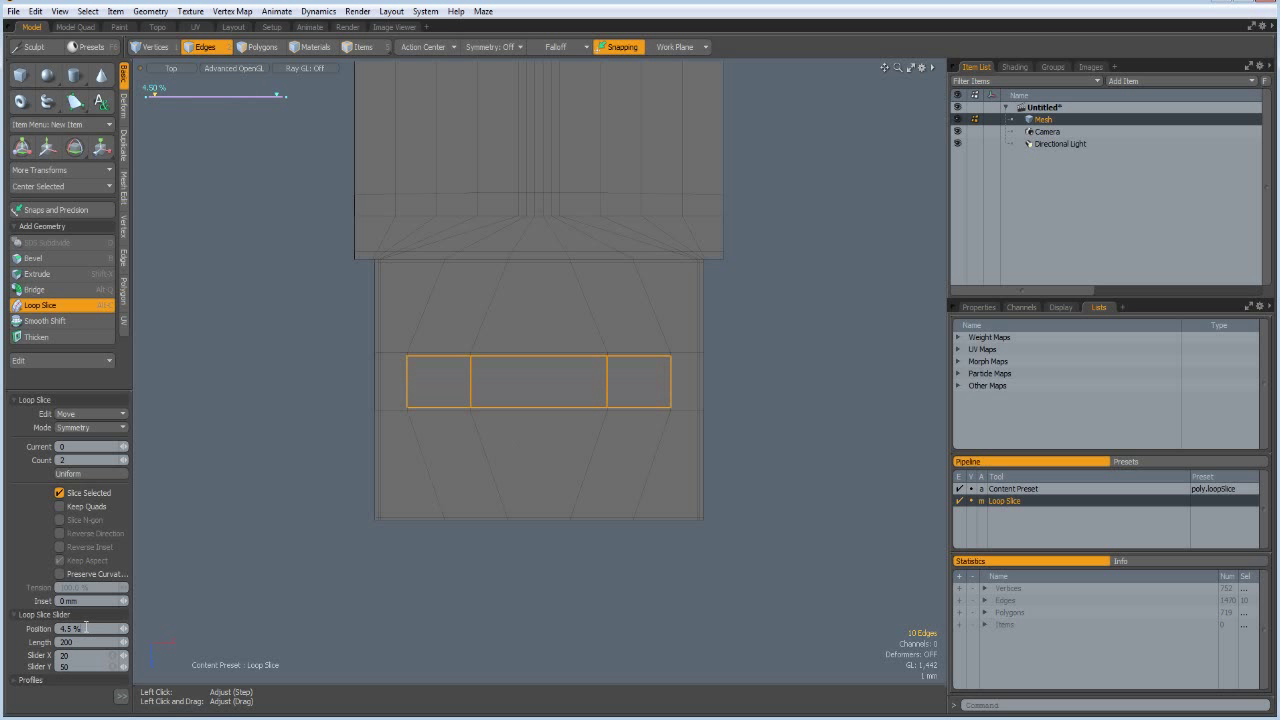
{"action": "key", "text": "Return"}
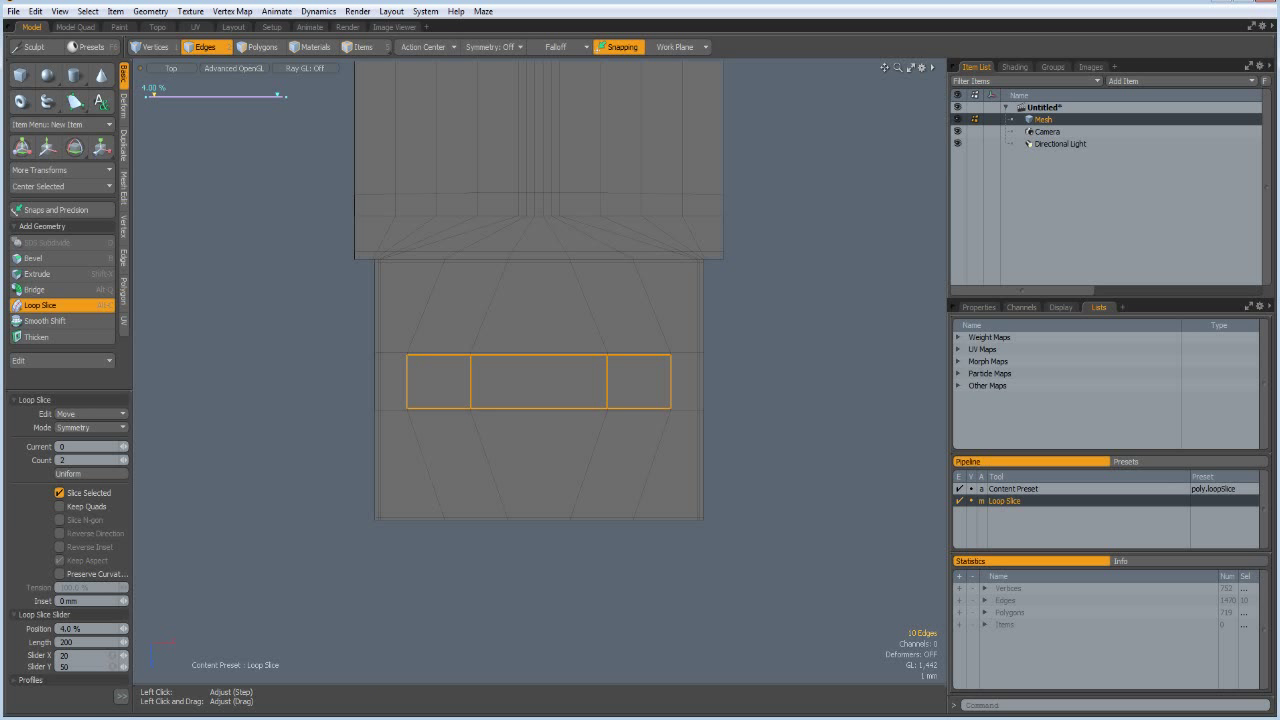
{"action": "key", "text": "q"}
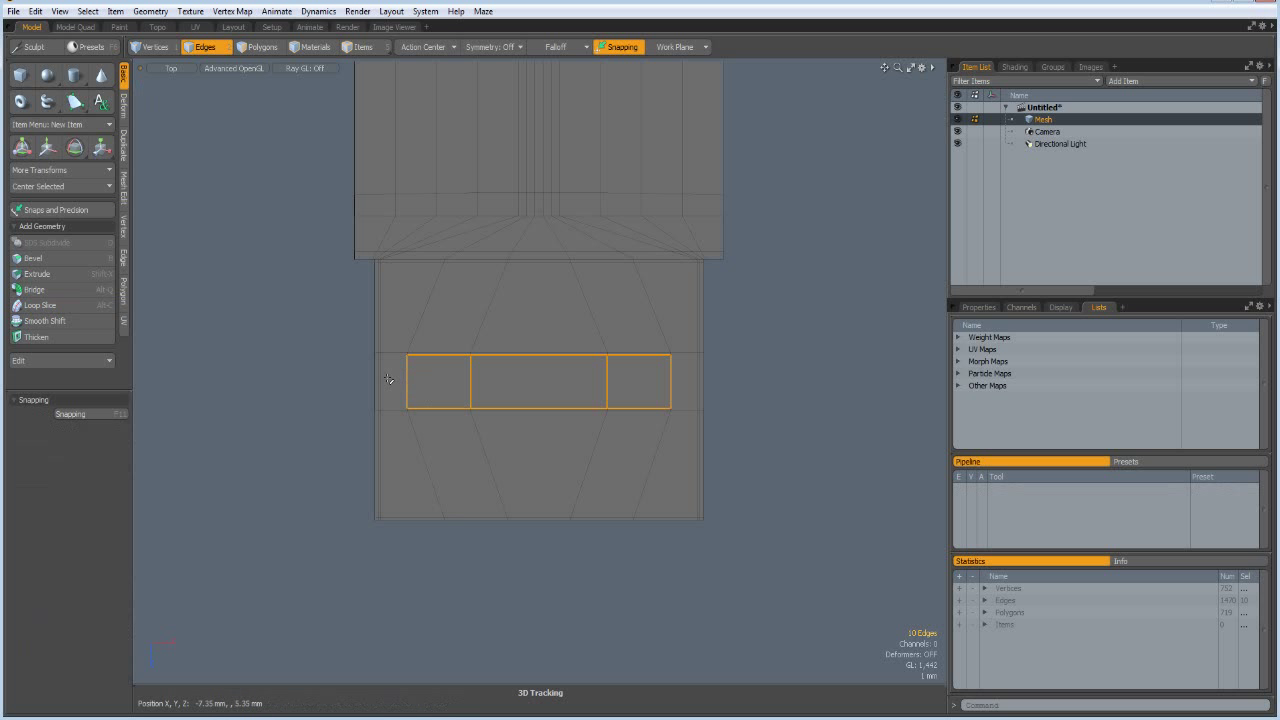
Reselect the four lengthwise edges between the new slices and loop slice them again at 4% for a second support pair.
{"action": "left_click", "coordinate": [397, 382]}
{"action": "left_click", "coordinate": [406, 382]}
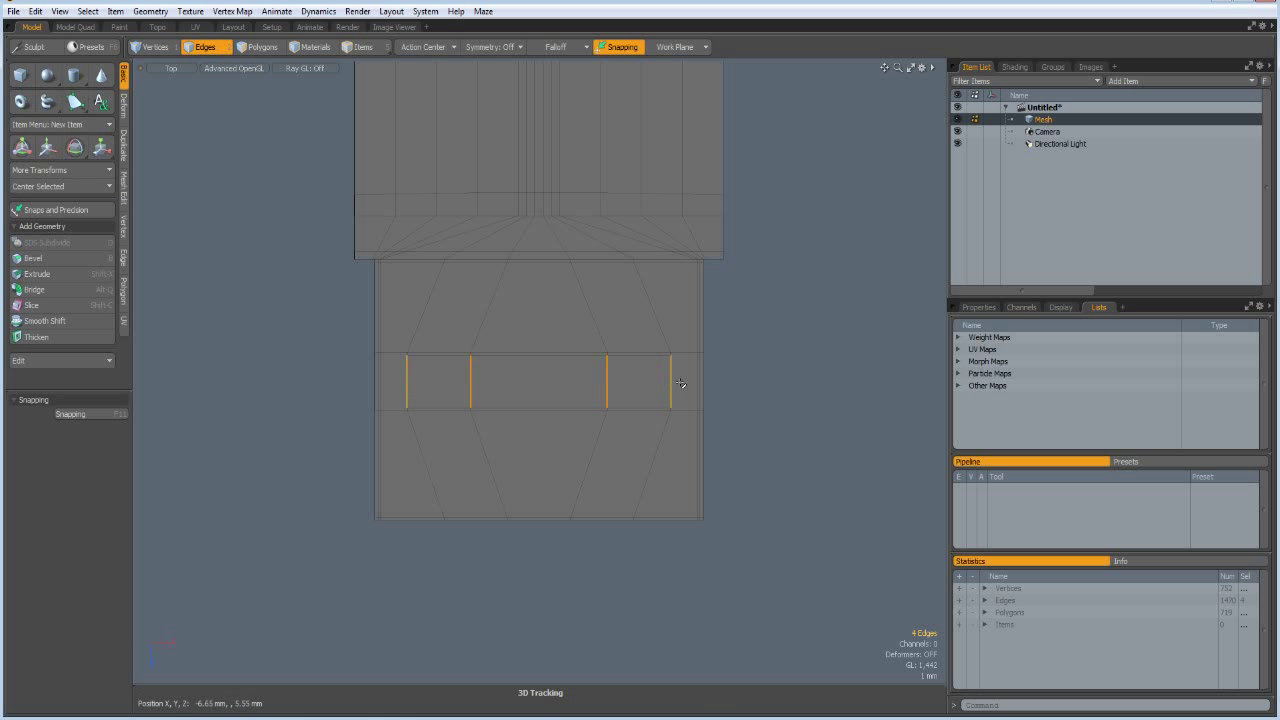
{"action": "key", "text": "alt+c"}
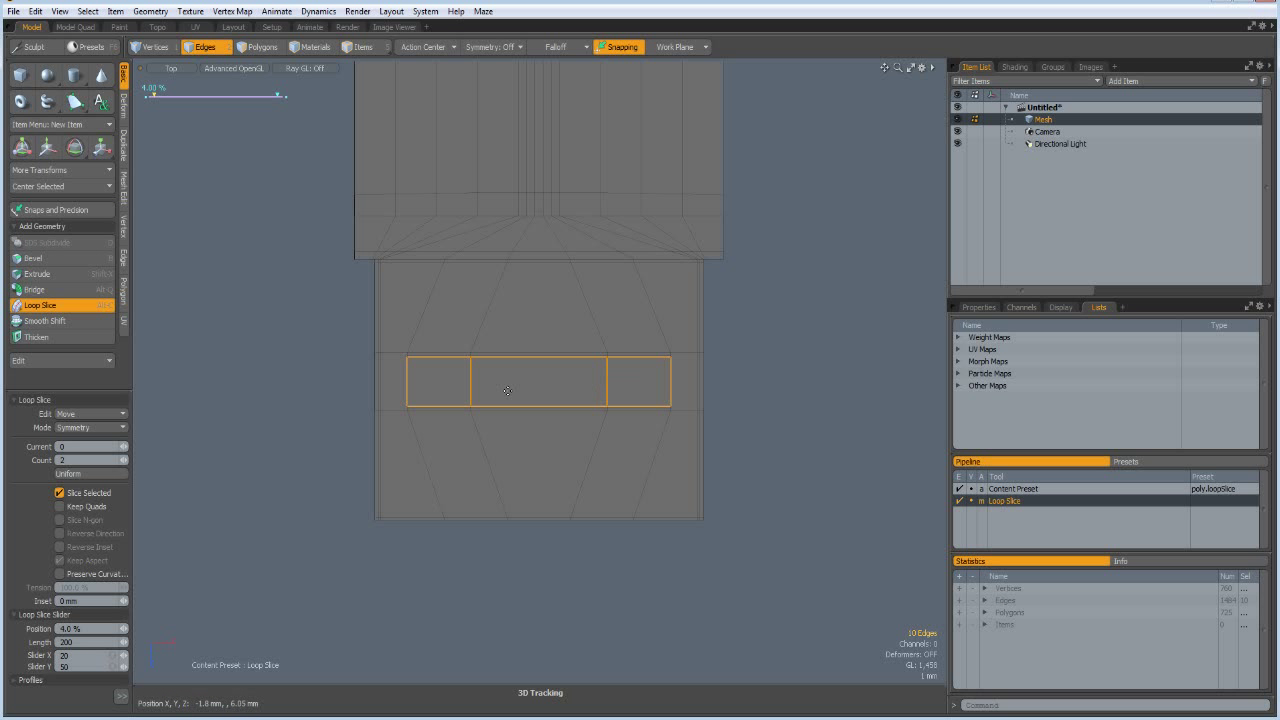
{"action": "scroll", "coordinate": [507, 390], "scroll_direction": "up", "scroll_amount": 3}
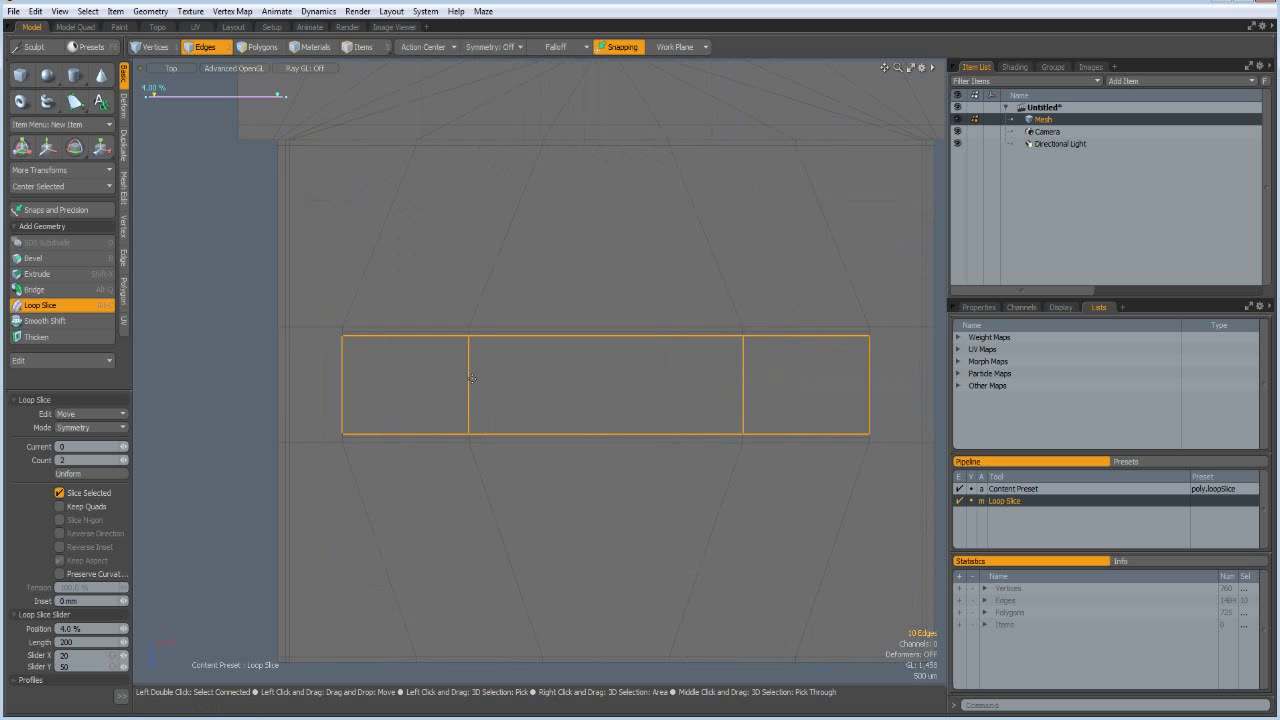
{"action": "scroll", "coordinate": [460, 360], "scroll_direction": "down", "scroll_amount": 3}
{"action": "key", "text": "space"}
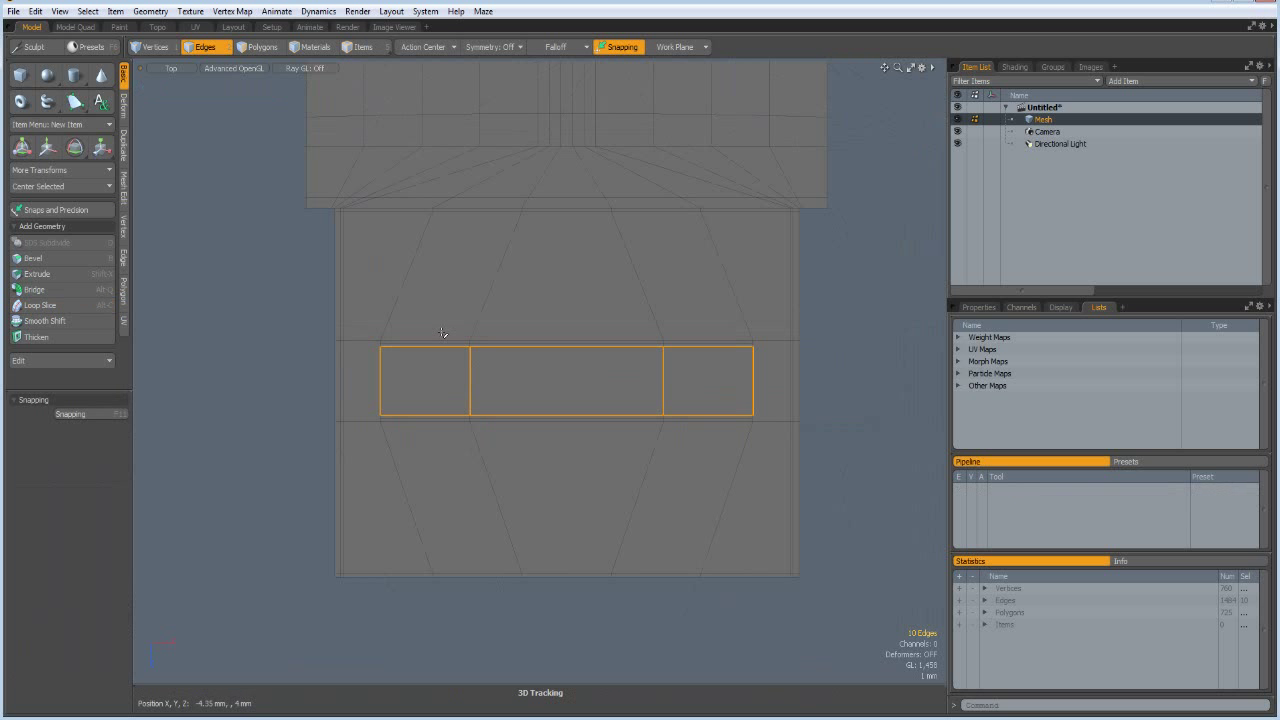
Select all crosswise edges spanning the two square cells and loop slice them symmetrically with count 2 at 4%.
{"action": "left_click", "coordinate": [439, 340]}
{"action": "left_click", "coordinate": [446, 419], "text": "shift"}
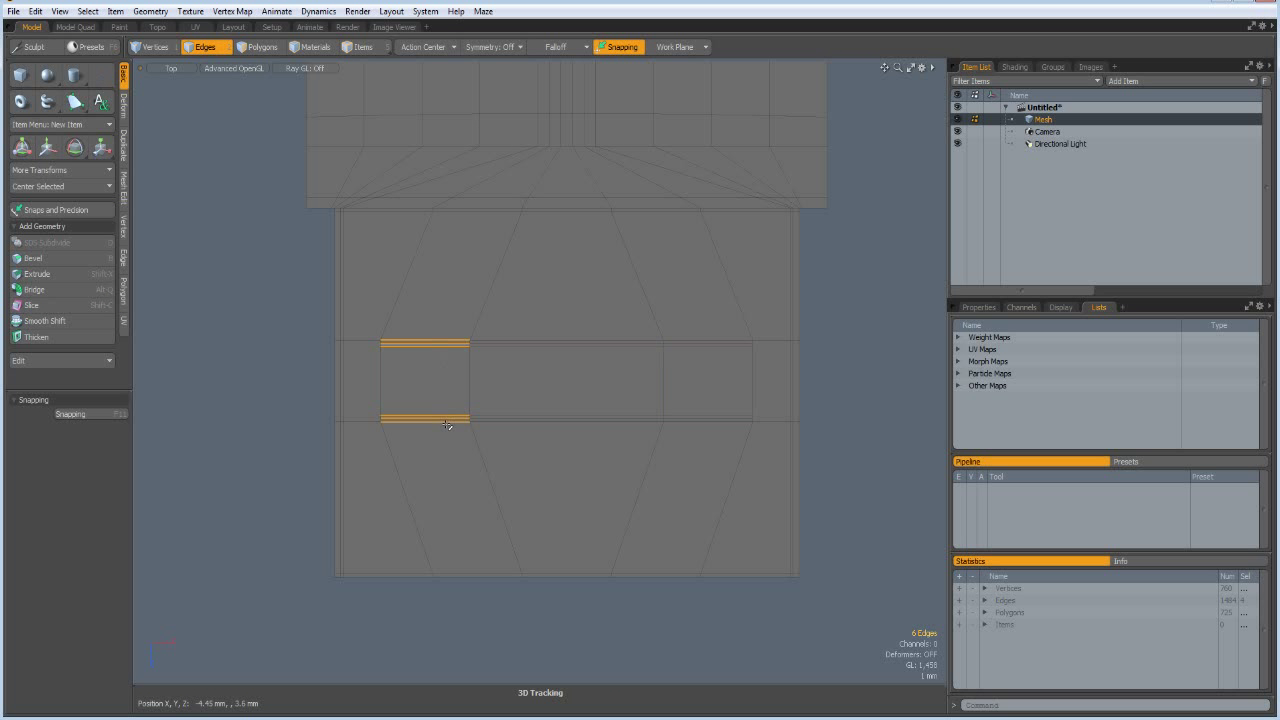
{"action": "left_click", "coordinate": [704, 344], "text": "shift"}
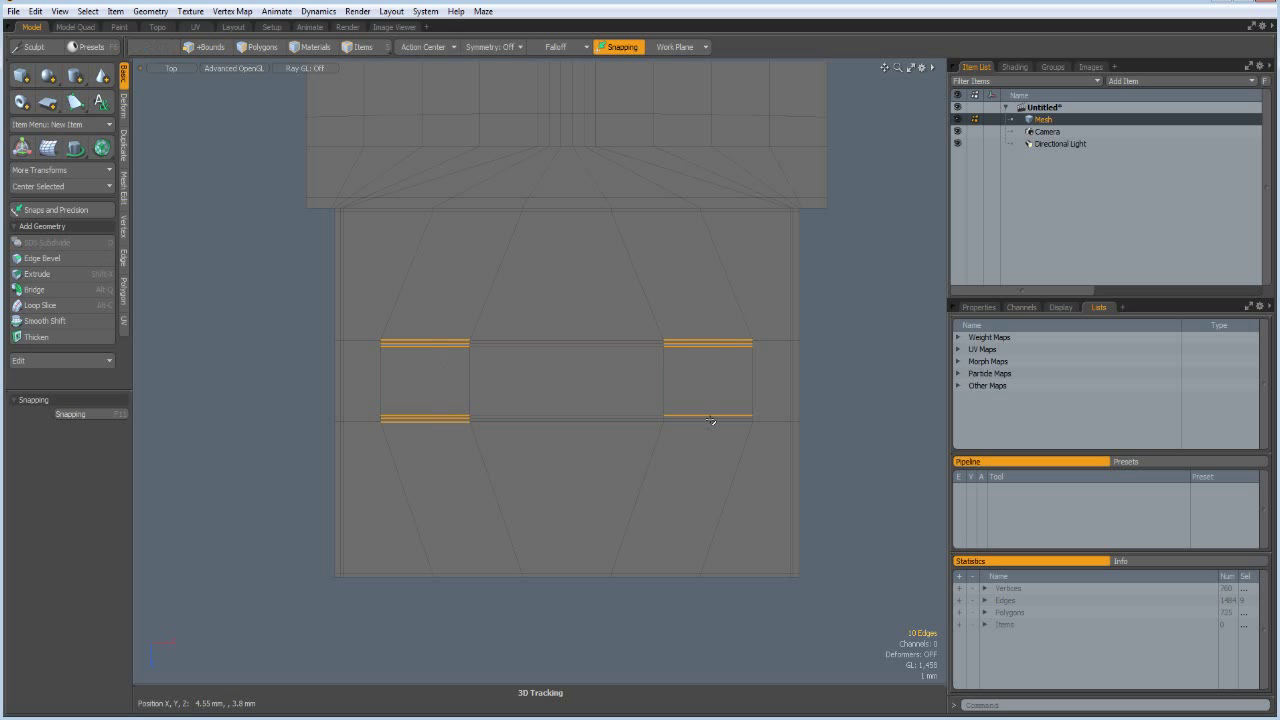
{"action": "key", "text": "alt+c"}
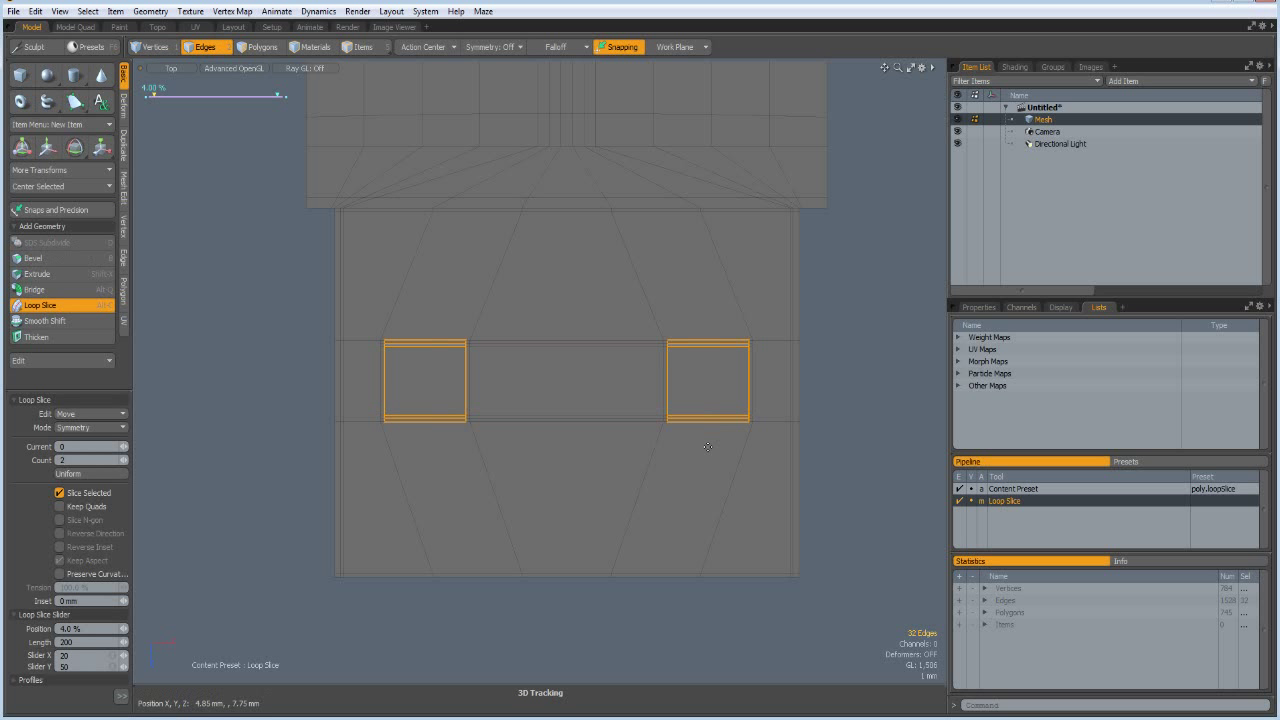
{"action": "key", "text": "space"}
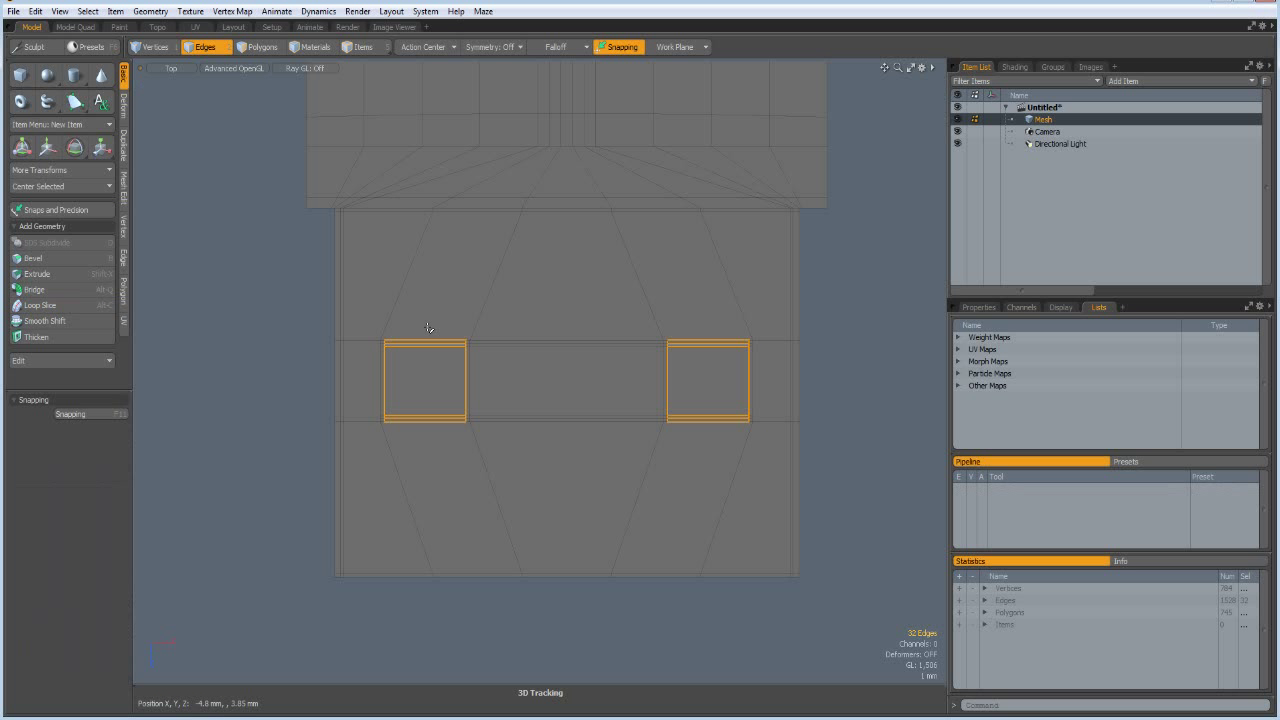
Select the shortened crosswise edges between the newest slices in both square cells and add a second 4% symmetric loop slice.
{"action": "left_click", "coordinate": [428, 354]}
{"action": "left_click", "coordinate": [710, 341], "text": "shift"}
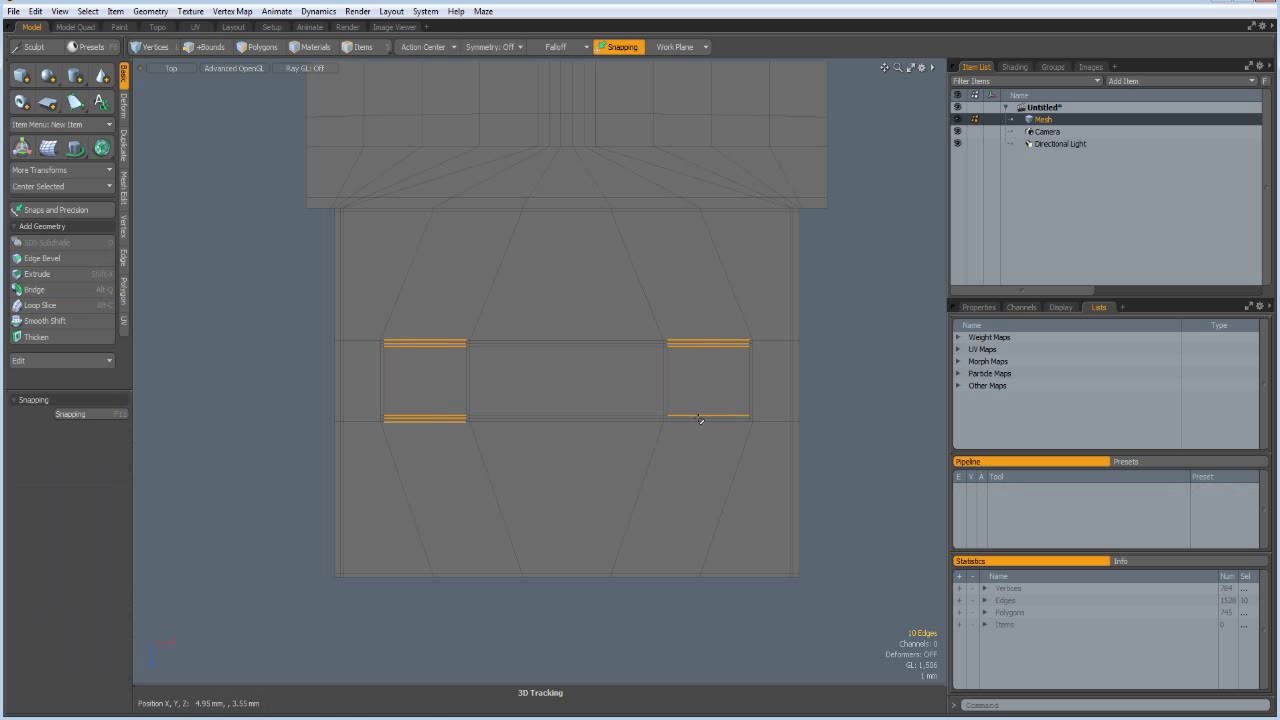
{"action": "key", "text": "alt+c"}
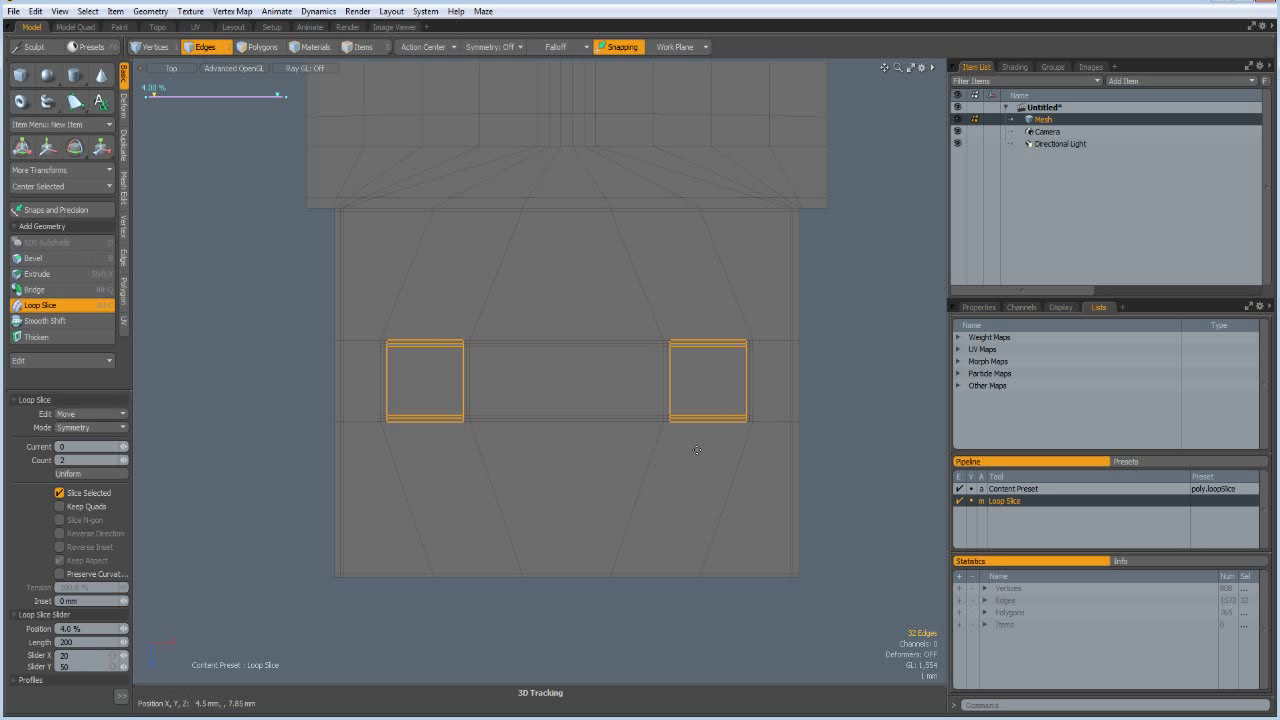
{"action": "key", "text": "space"}
Delete the central polygon and its adjacent ring in both square cells to open two holes in the sleeve's upper face.
{"action": "key", "text": "3"}
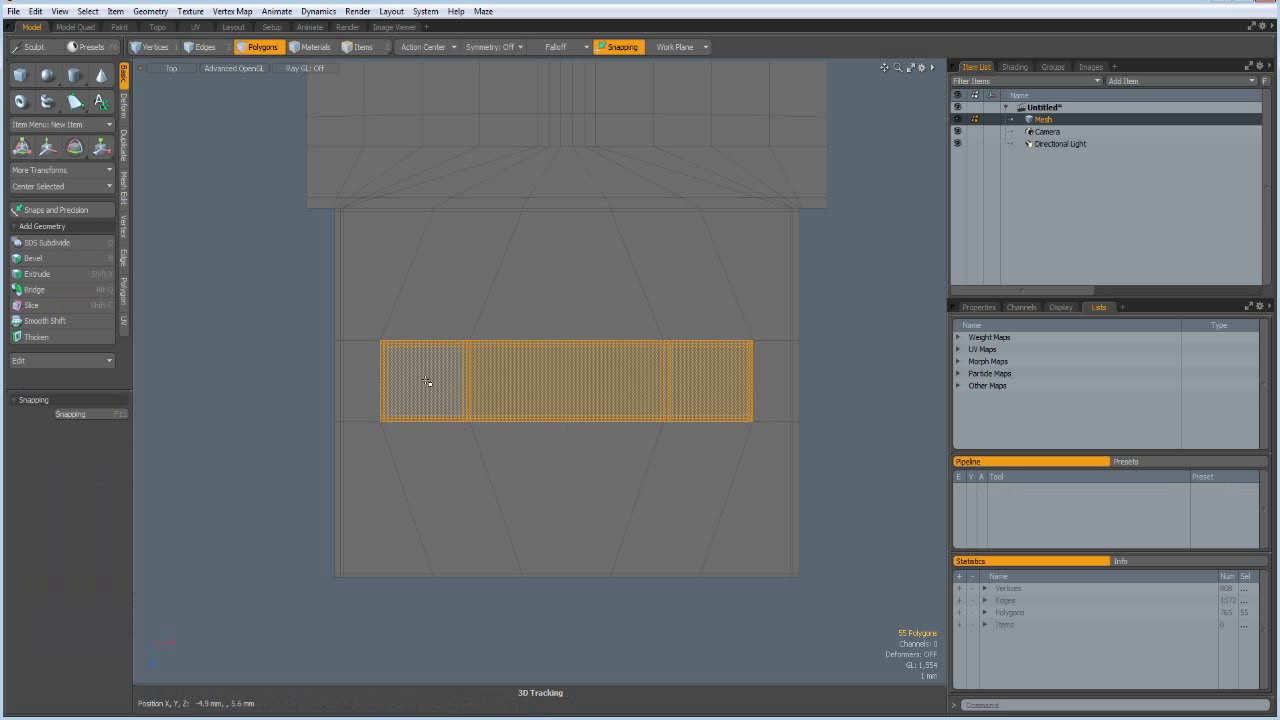
{"action": "left_click", "coordinate": [423, 380]}
{"action": "left_click", "coordinate": [711, 383], "text": "shift"}
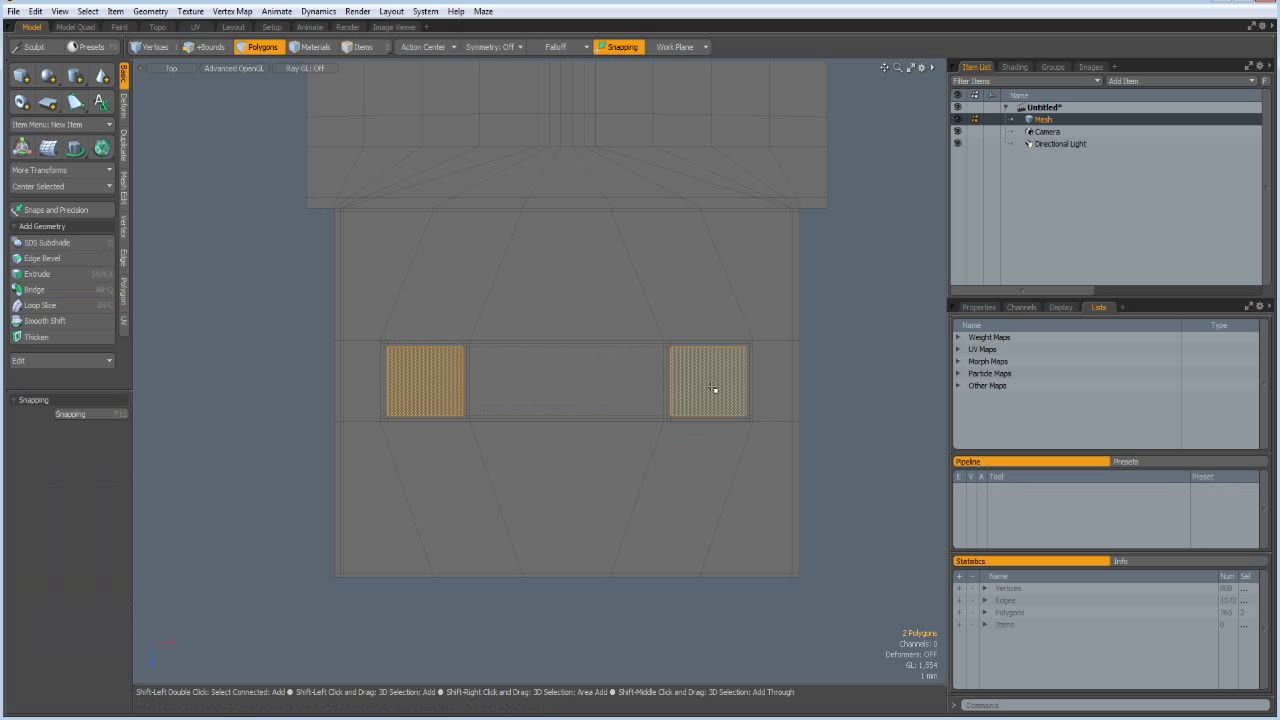
{"action": "key", "text": "Delete"}
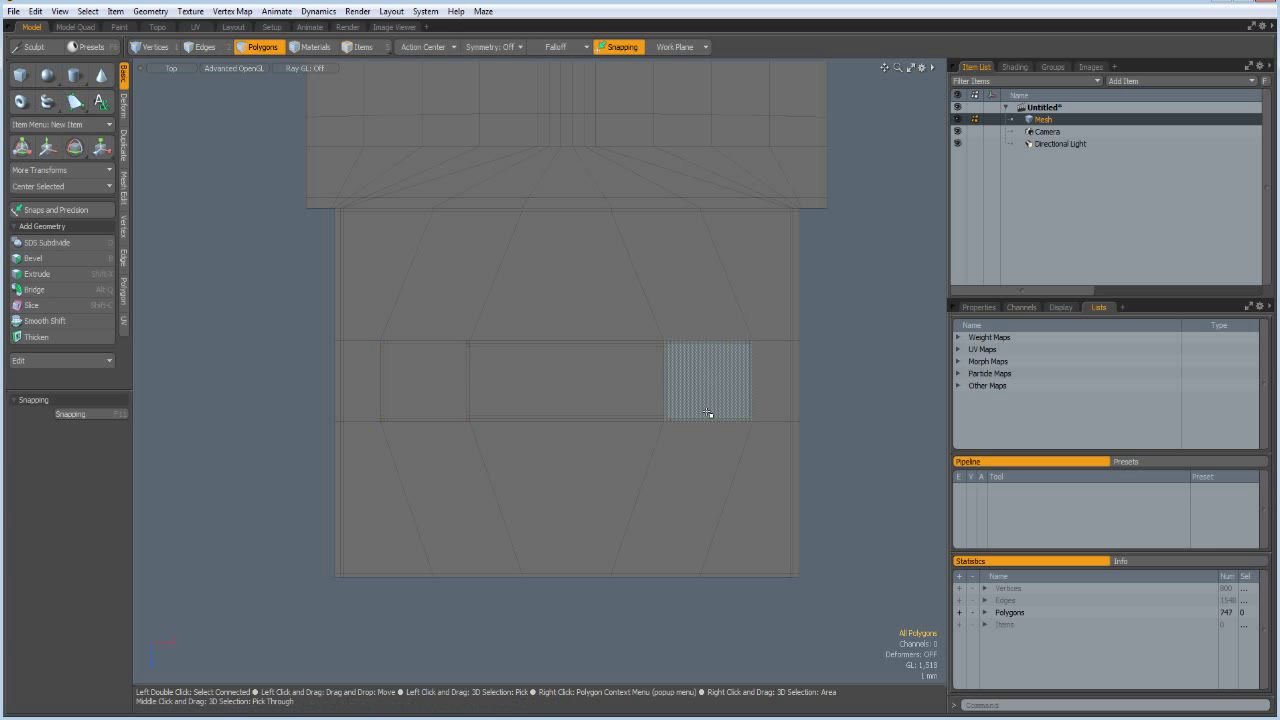
Preview the subdivided sleeve in perspective around the two square holes, and return to the unsubdivided cage in top view.
{"action": "key", "text": "Tab"}
{"action": "key", "text": "ctrl+space"}
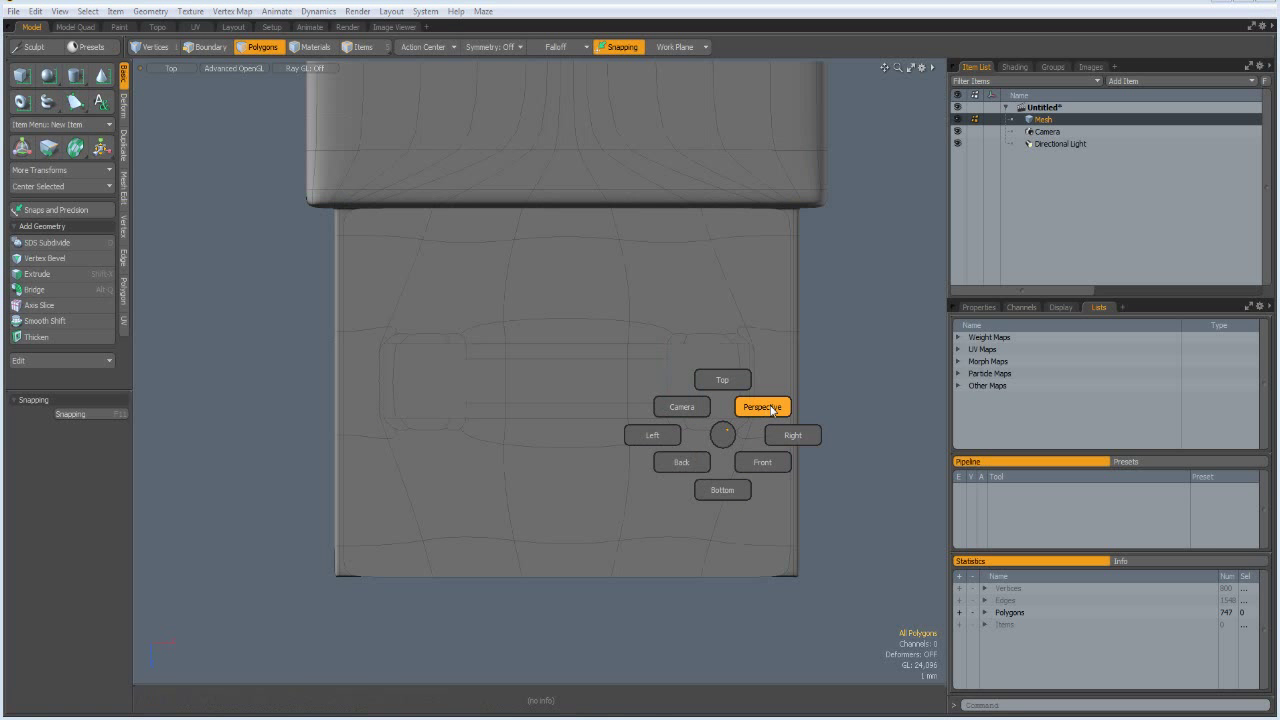
{"action": "left_click", "coordinate": [761, 407]}
{"action": "left_click_drag", "start_coordinate": [691, 440], "coordinate": [535, 485], "text": "alt"}
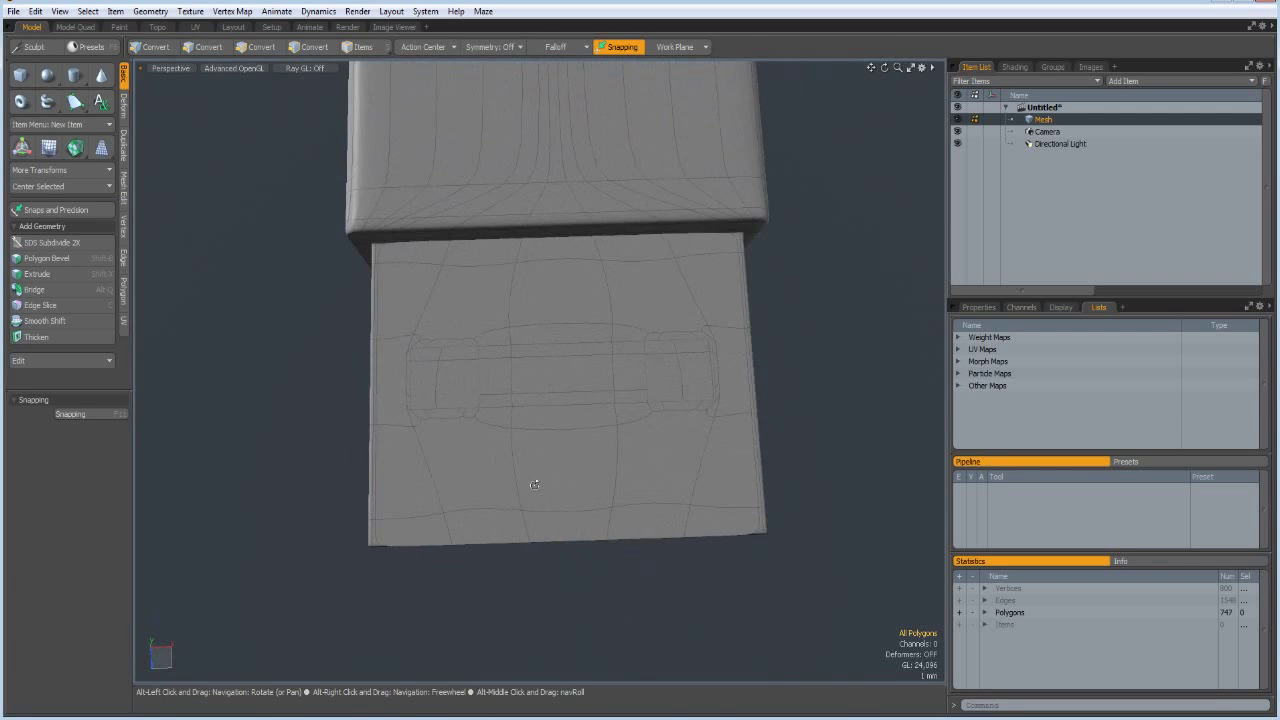
{"action": "left_click", "coordinate": [600, 455]}
{"action": "key", "text": "Tab"}
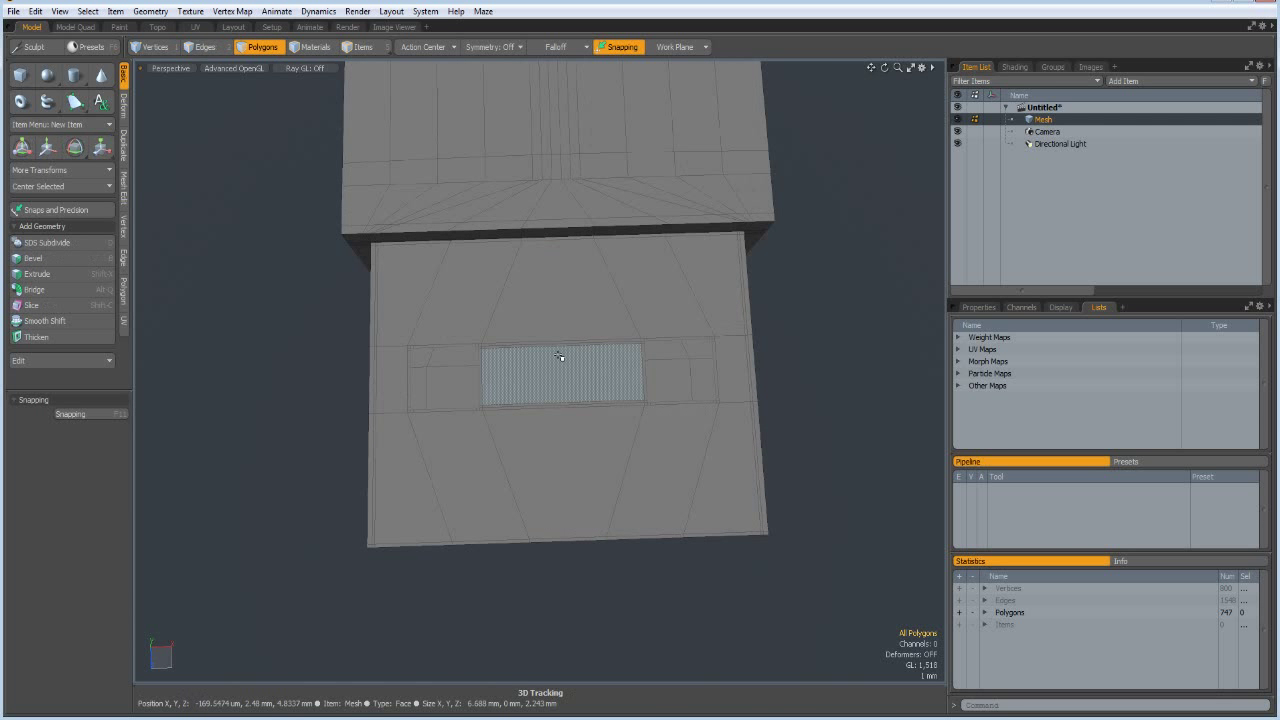
{"action": "key", "text": "KP_1"}
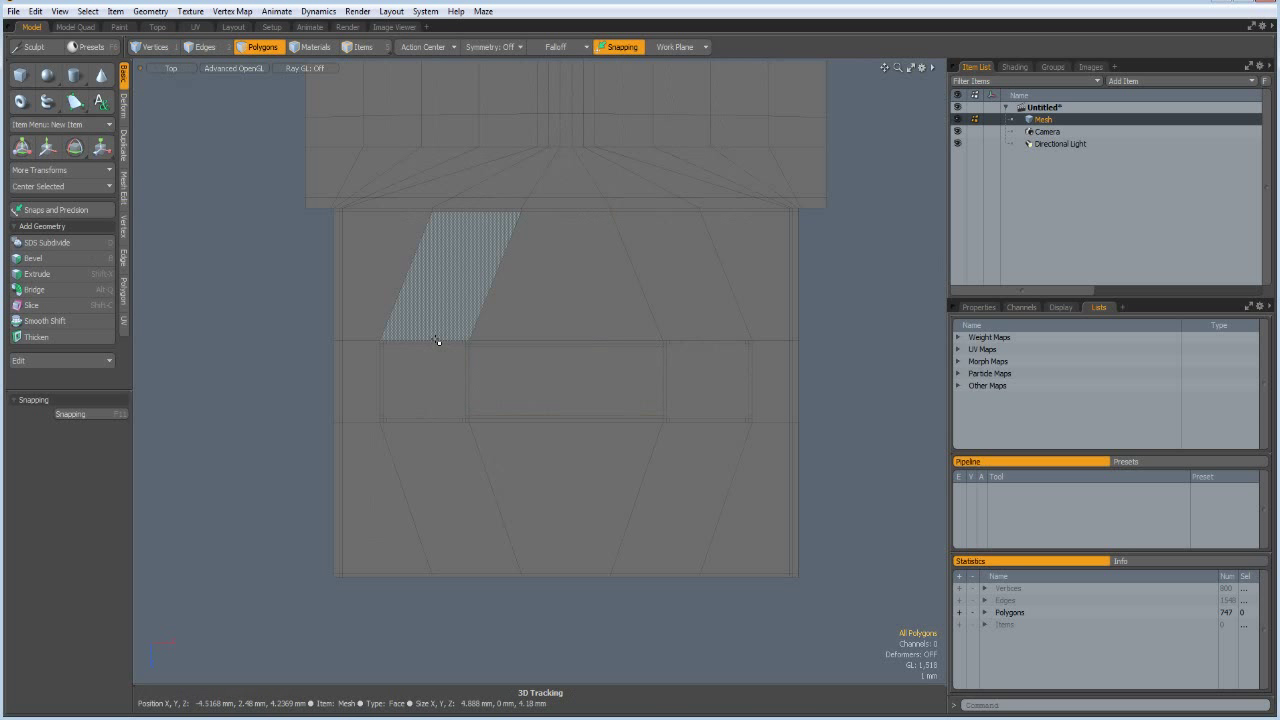
With X symmetry on, edge slice from each hole's rear support vertices to the sleeve's rear edge, and from its outer corners to the side loop.
{"action": "scroll", "coordinate": [374, 380], "scroll_direction": "down", "scroll_amount": 3}
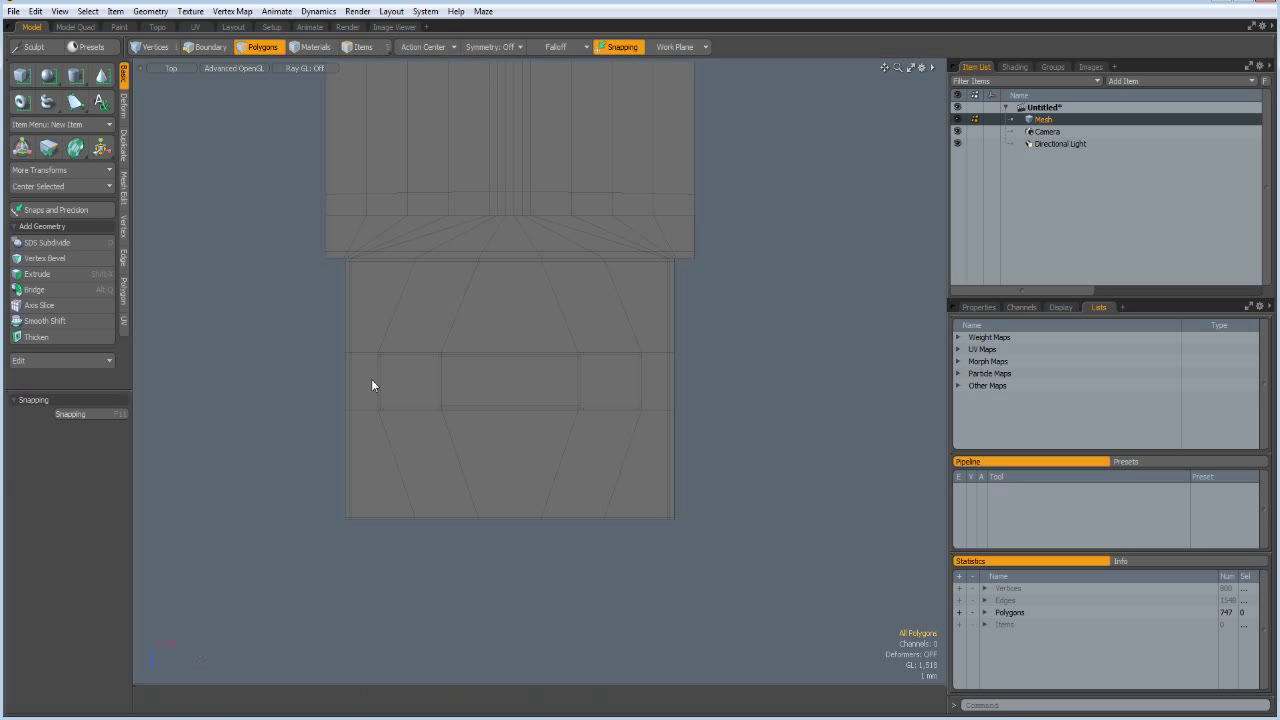
{"action": "left_click", "coordinate": [498, 50]}
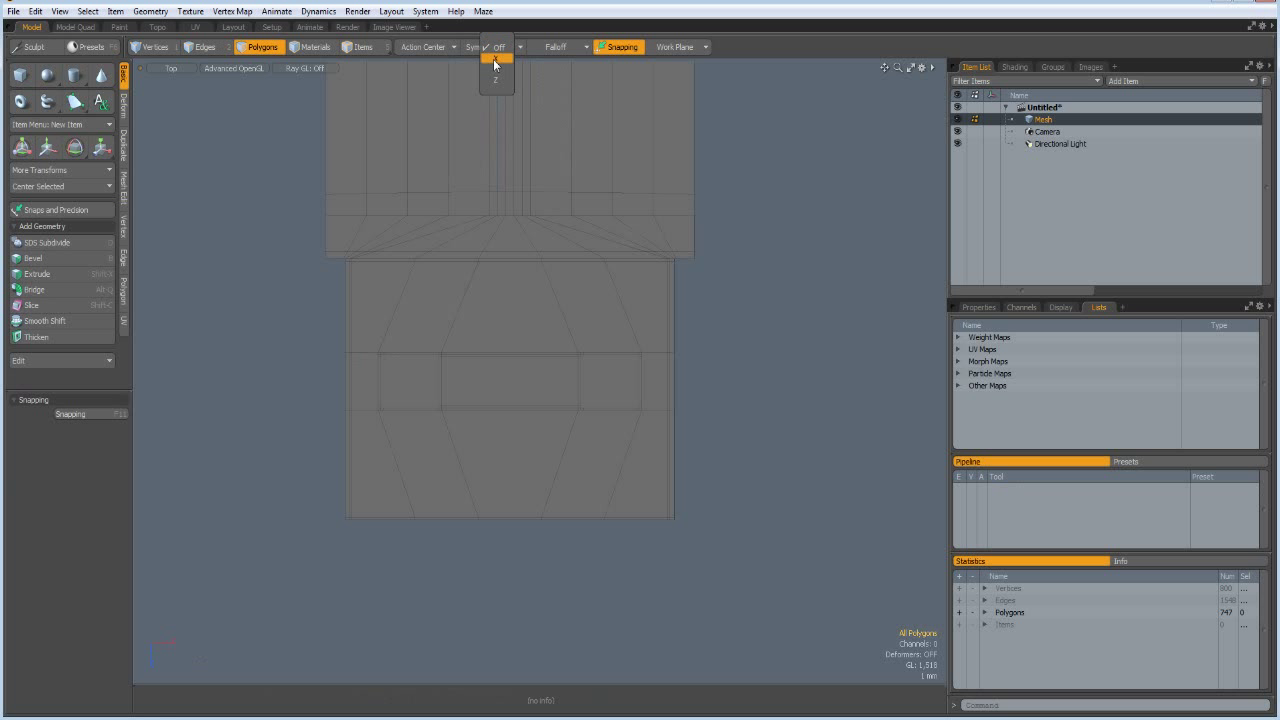
{"action": "left_click", "coordinate": [495, 58]}
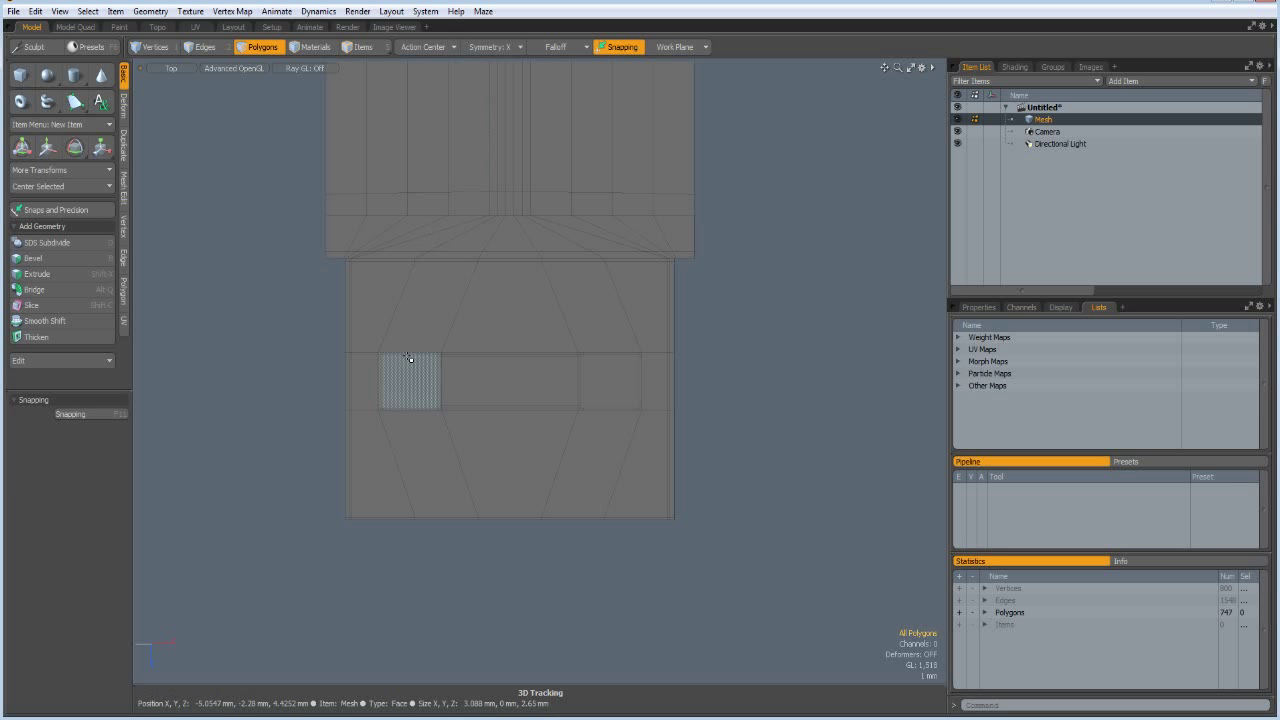
{"action": "scroll", "coordinate": [409, 357], "scroll_direction": "up", "scroll_amount": 5}
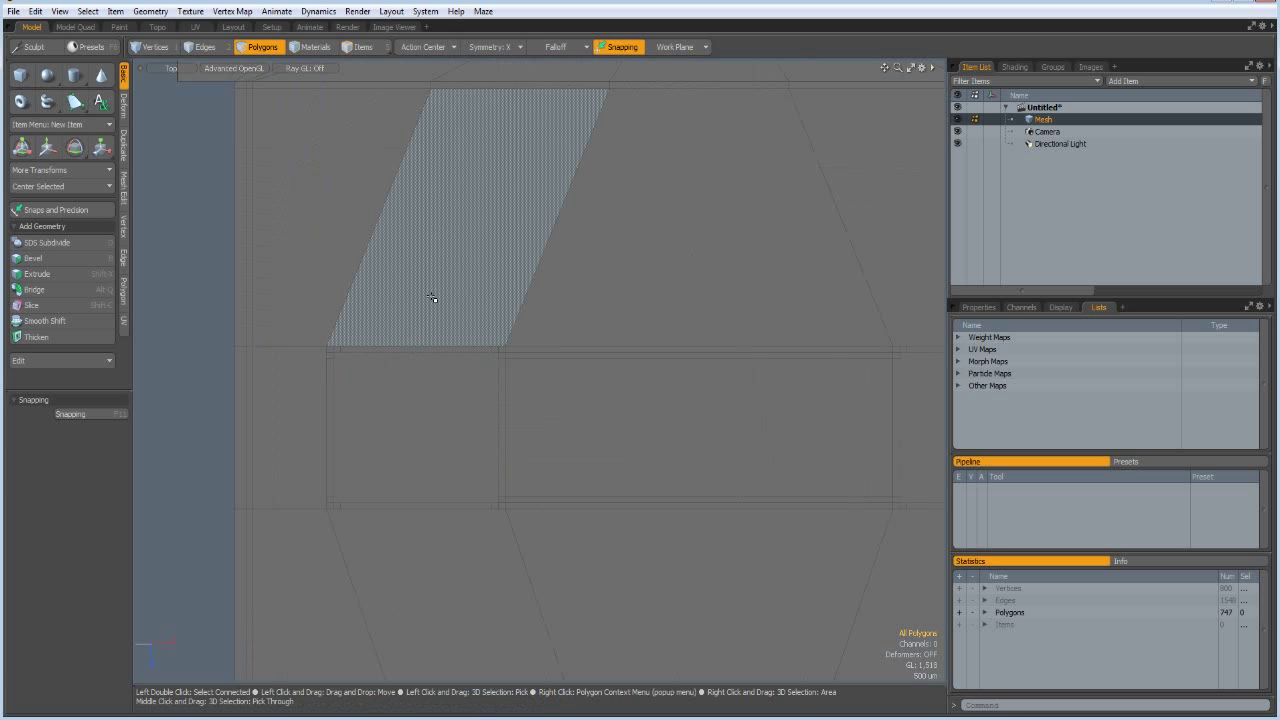
{"action": "key", "text": "alt+c"}
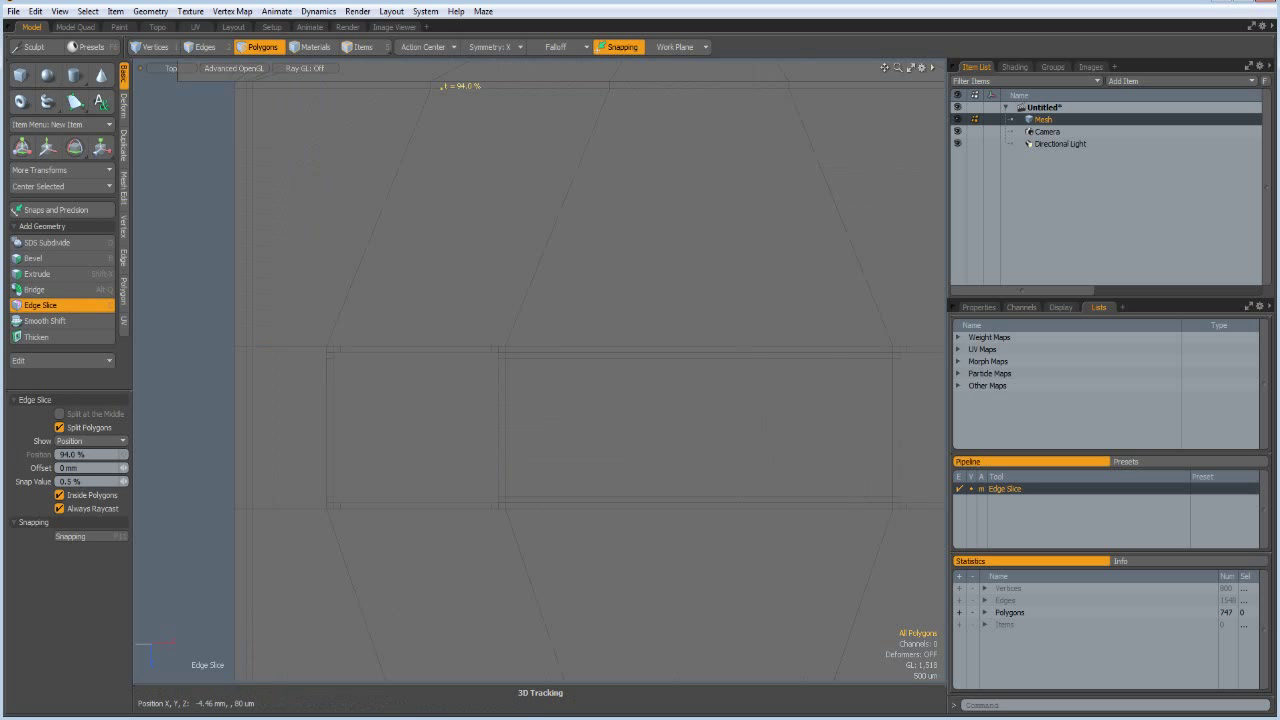
{"action": "left_click", "coordinate": [436, 87]}
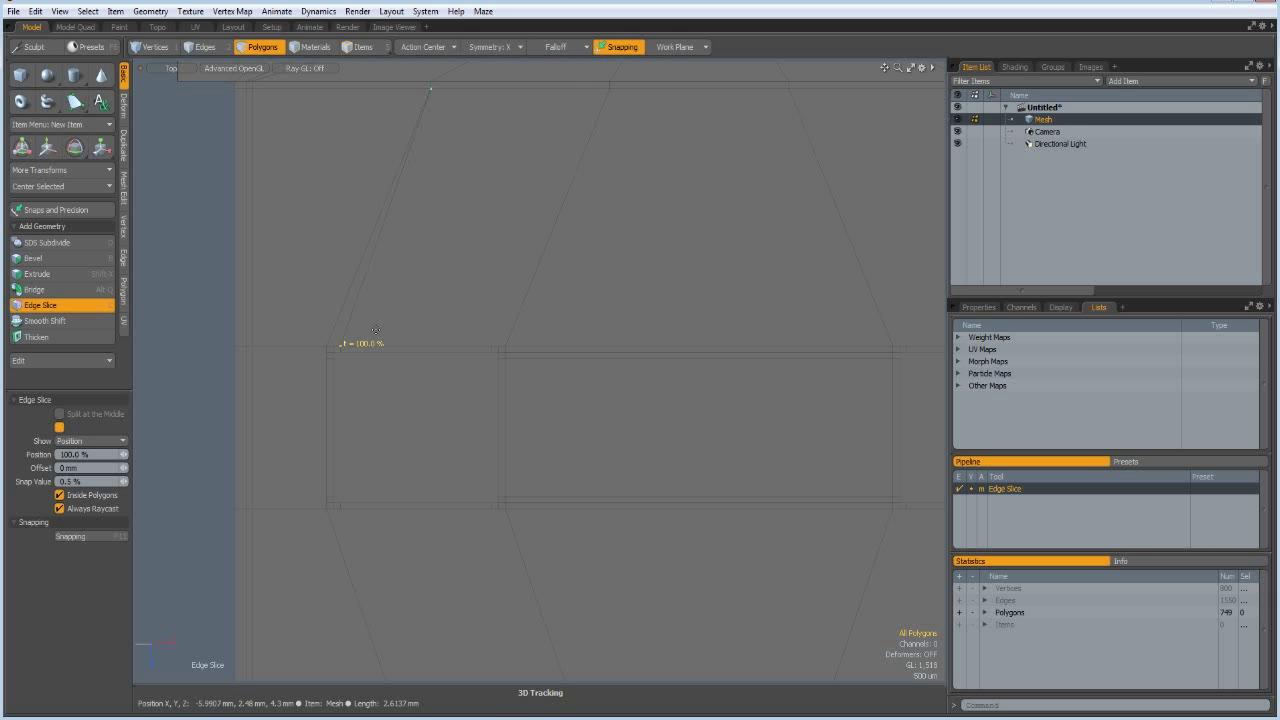
{"action": "left_click", "coordinate": [605, 88]}
{"action": "left_click", "coordinate": [497, 346]}
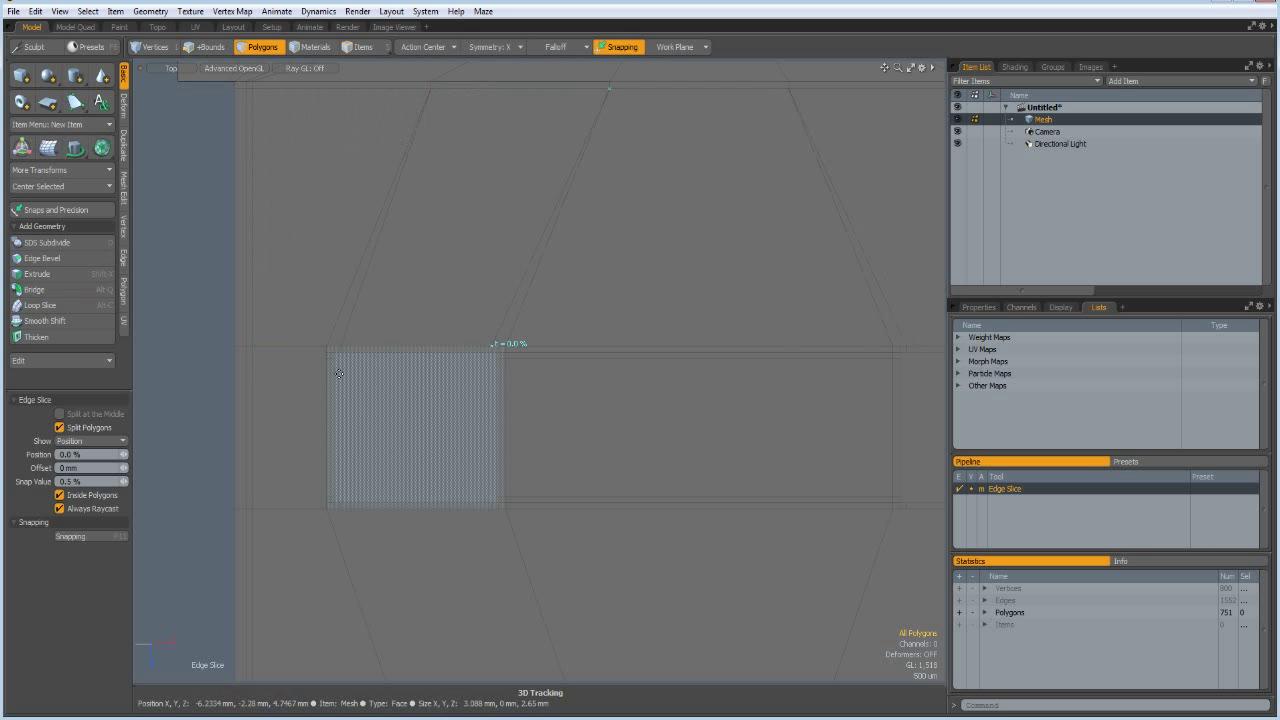
{"action": "left_click_drag", "start_coordinate": [328, 374], "coordinate": [327, 355], "text": "shift"}
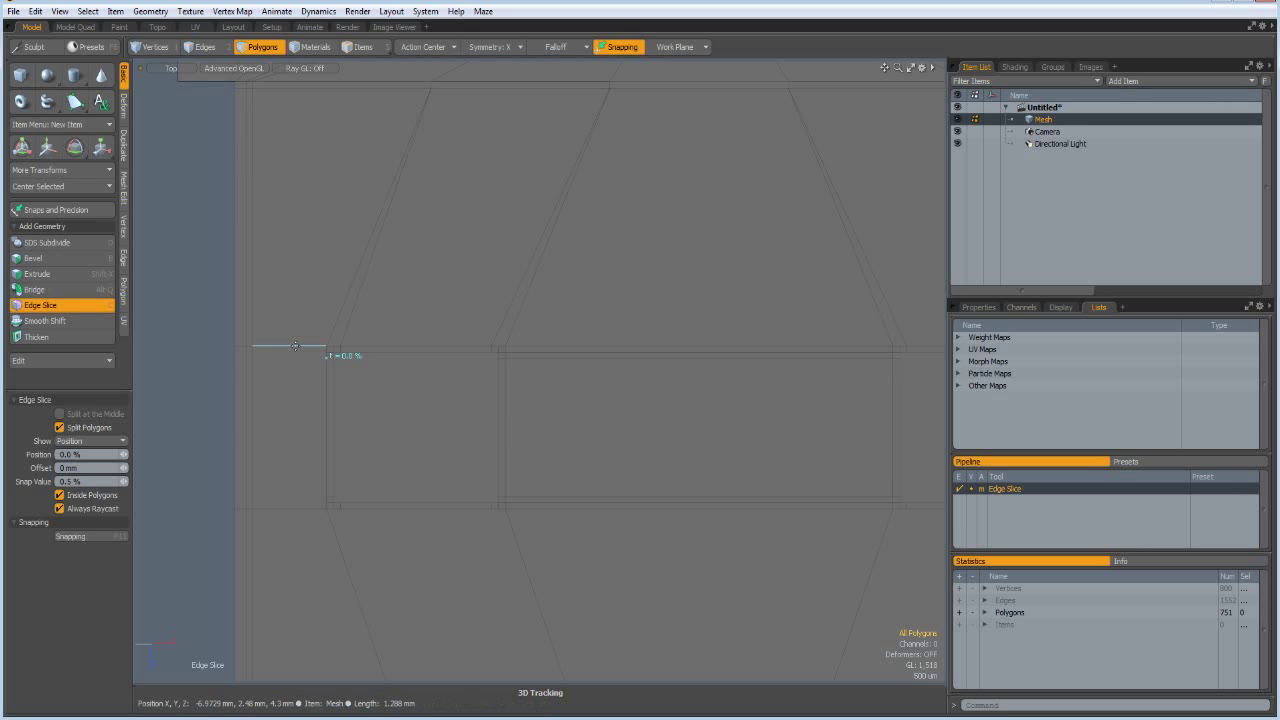
{"action": "left_click", "coordinate": [326, 352]}
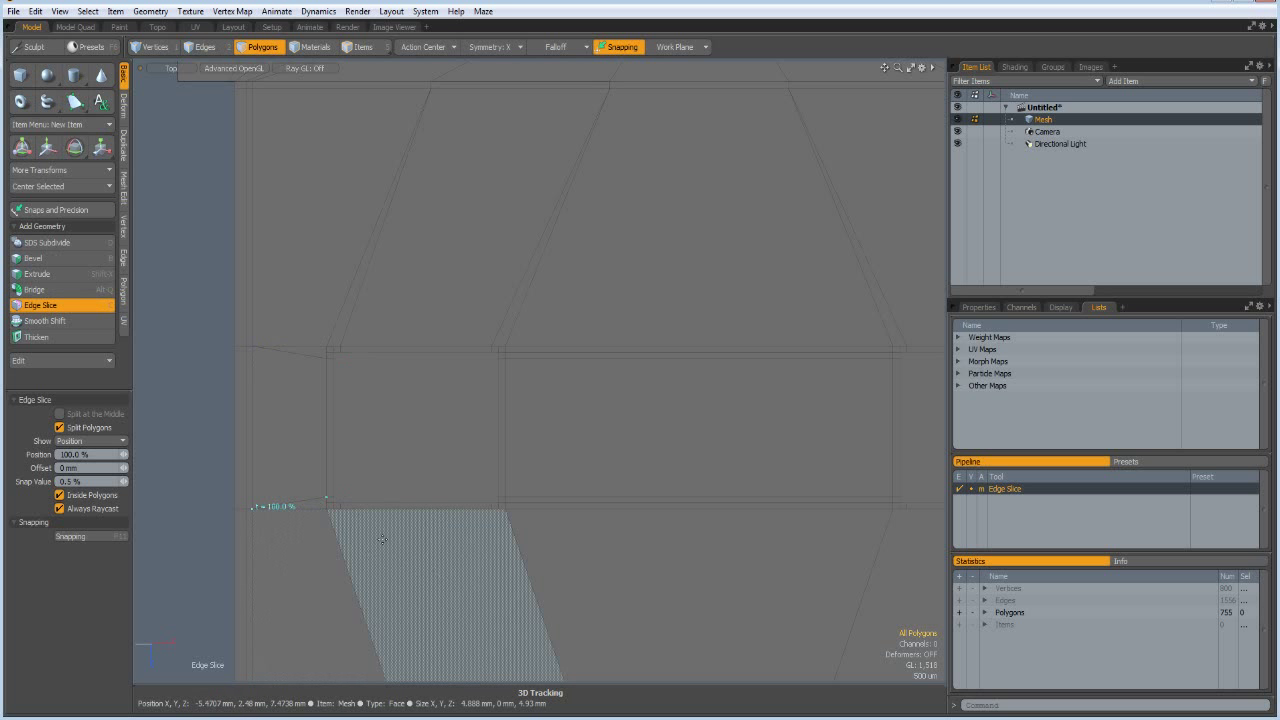
Edge slice from both front support vertices of each hole to the existing vertices on the sleeve's front support edge.
{"action": "left_click_drag", "start_coordinate": [360, 511], "coordinate": [341, 509]}
{"action": "scroll", "coordinate": [448, 575], "scroll_direction": "down", "scroll_amount": 3}
{"action": "scroll", "coordinate": [456, 578], "scroll_direction": "up", "scroll_amount": 3}
{"action": "left_click_drag", "start_coordinate": [473, 581], "coordinate": [528, 290], "text": "alt"}
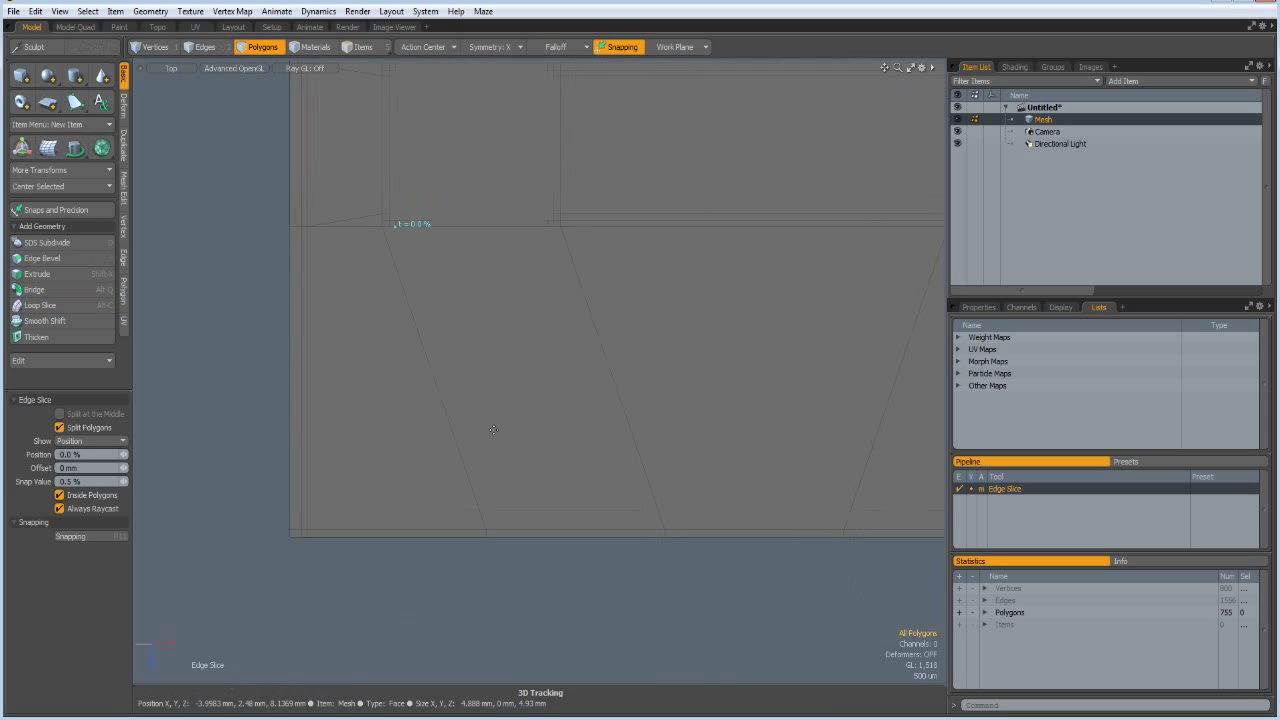
{"action": "left_click", "coordinate": [479, 508]}
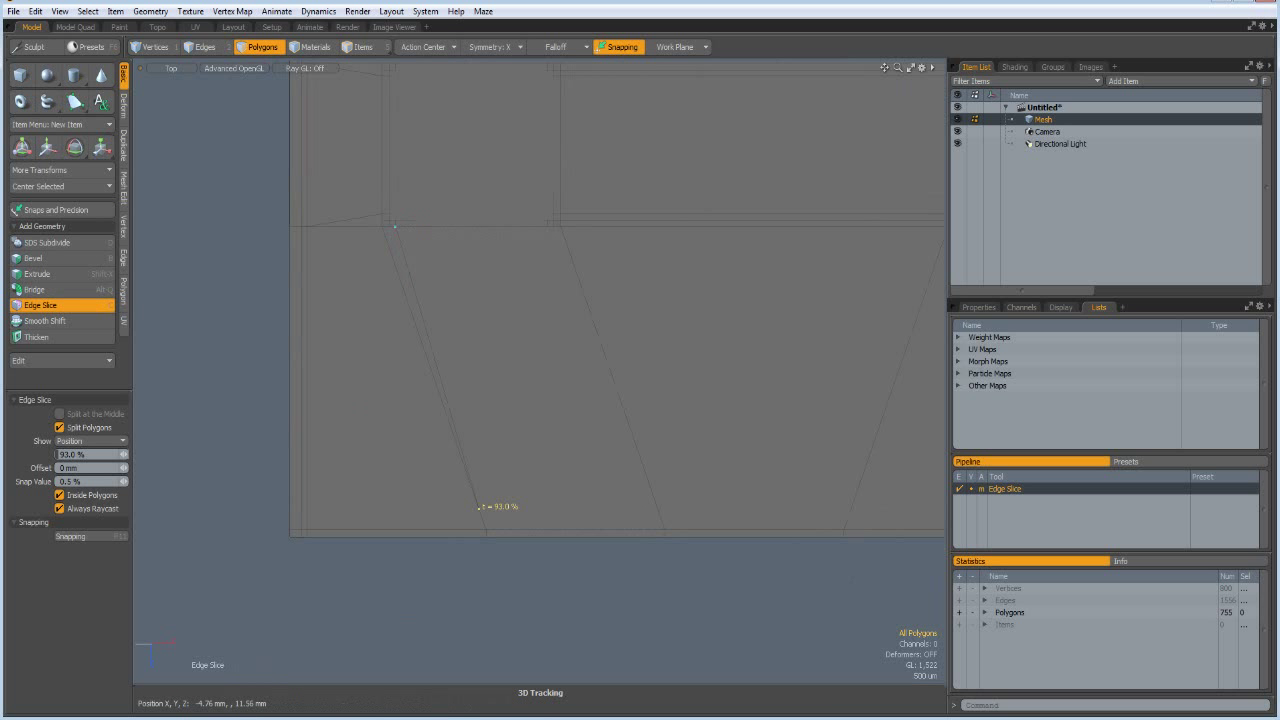
{"action": "left_click", "coordinate": [660, 529]}
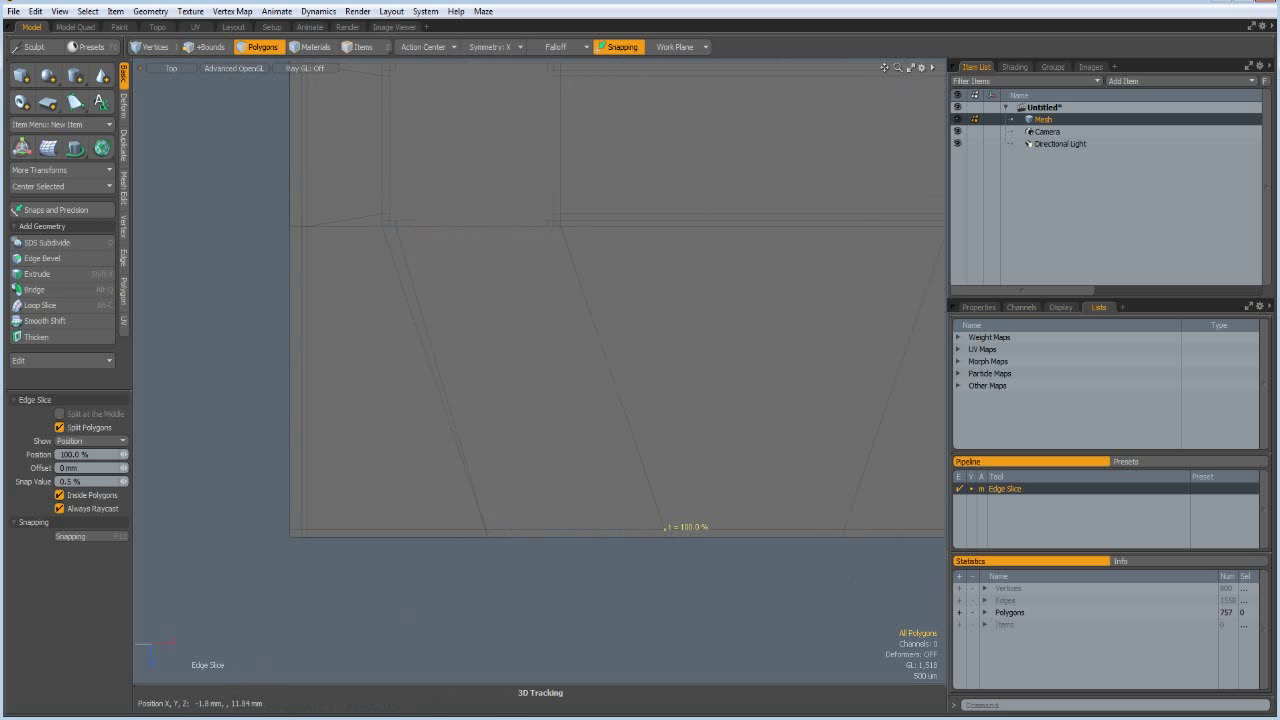
{"action": "left_click", "coordinate": [527, 225]}
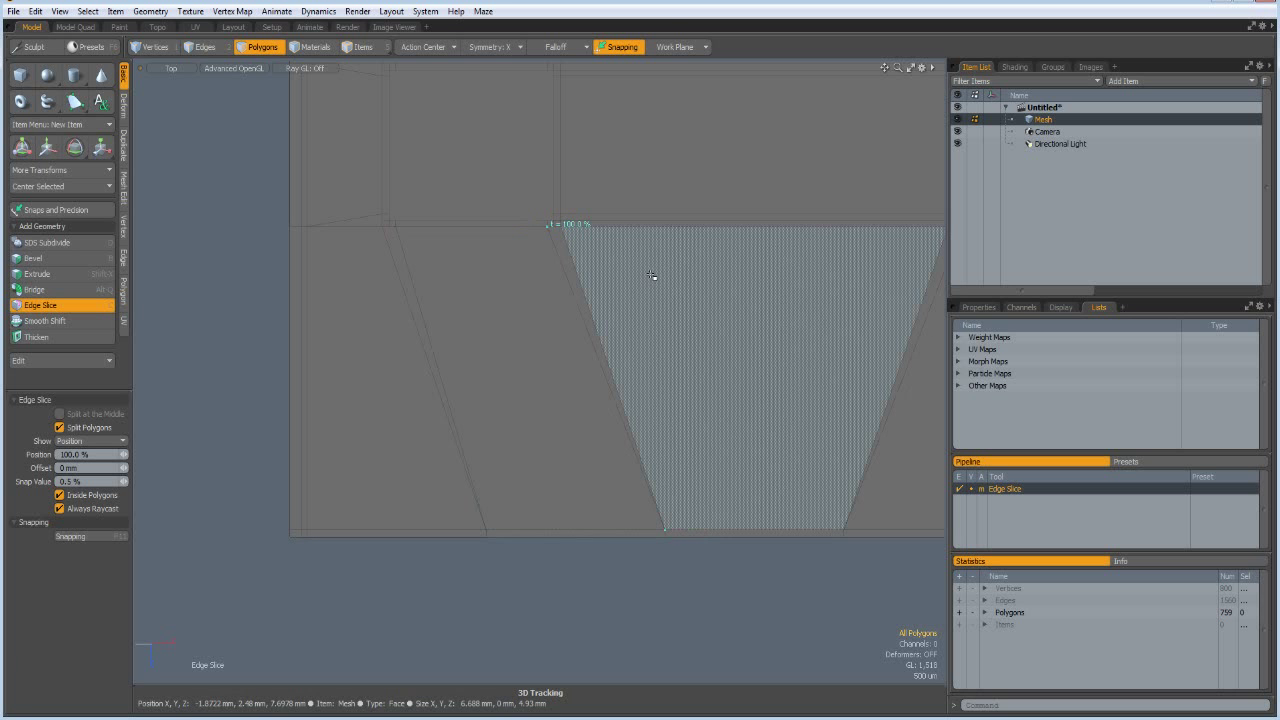
{"action": "key", "text": "space"}
Select the connected polygons of the sleeve's upper face, paste a copy, and move it down 200 um in Y onto the inner wall level.
{"action": "scroll", "coordinate": [654, 280], "scroll_direction": "down", "scroll_amount": 6}
{"action": "left_click_drag", "start_coordinate": [681, 342], "coordinate": [505, 554], "text": "alt"}
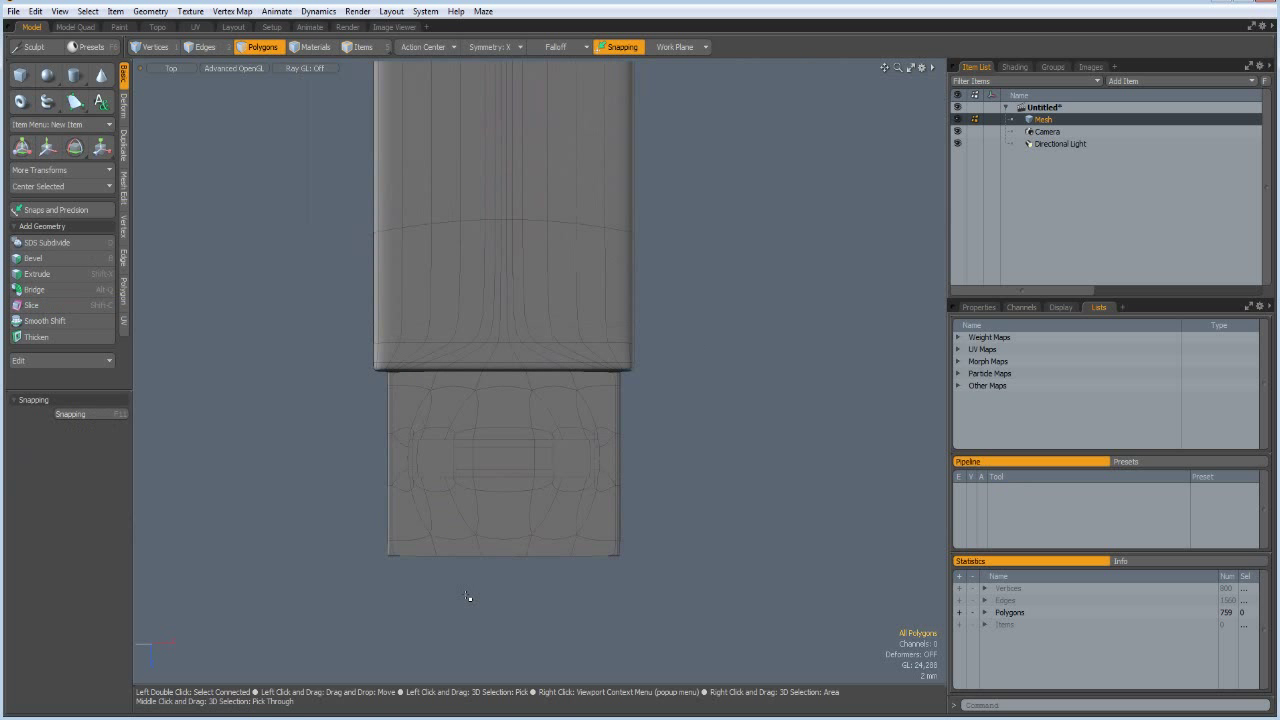
{"action": "left_click", "coordinate": [515, 458]}
{"action": "double_click", "coordinate": [515, 458]}
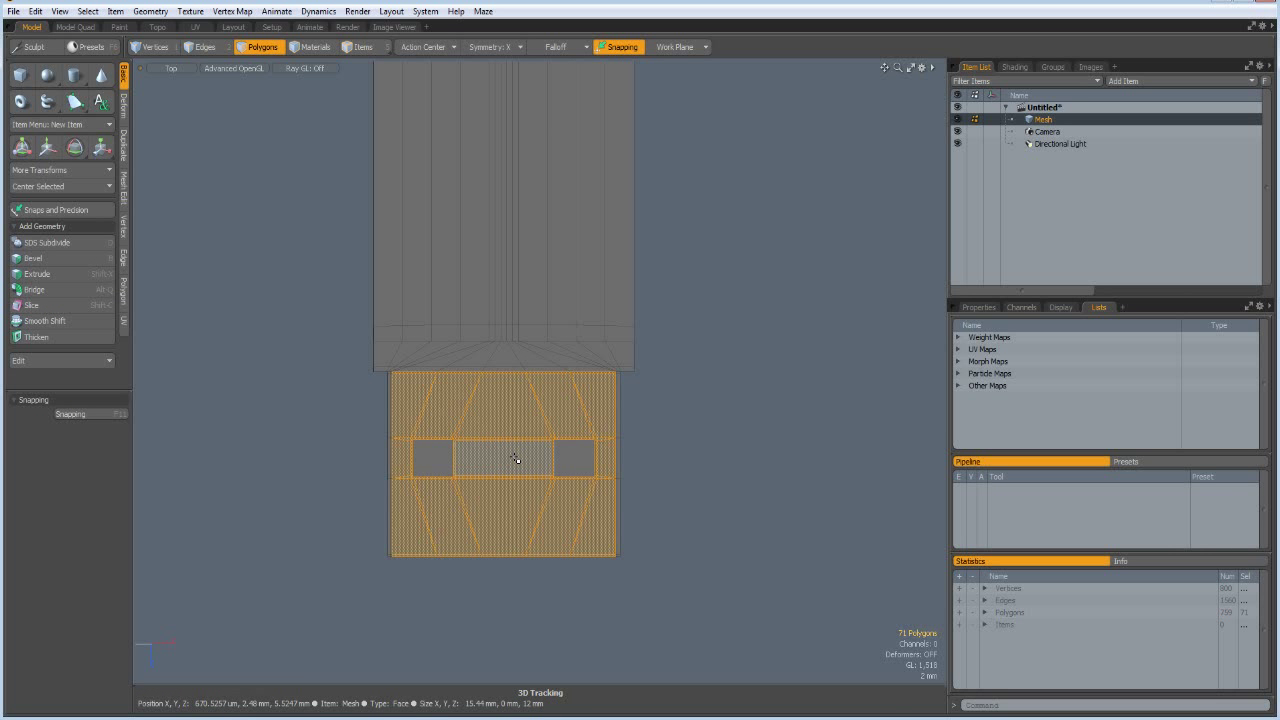
{"action": "key", "text": "KP_2"}
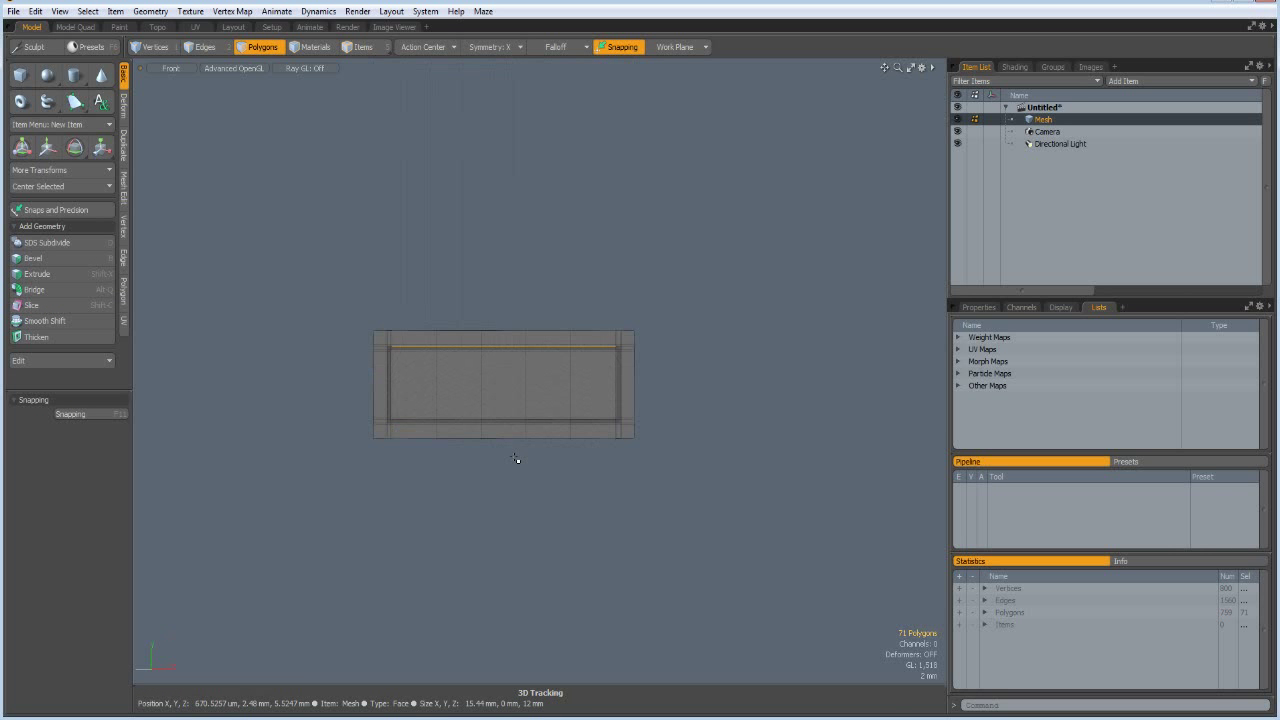
{"action": "scroll", "coordinate": [493, 377], "scroll_direction": "up", "scroll_amount": 5}
{"action": "scroll", "coordinate": [494, 378], "scroll_direction": "down", "scroll_amount": 5}
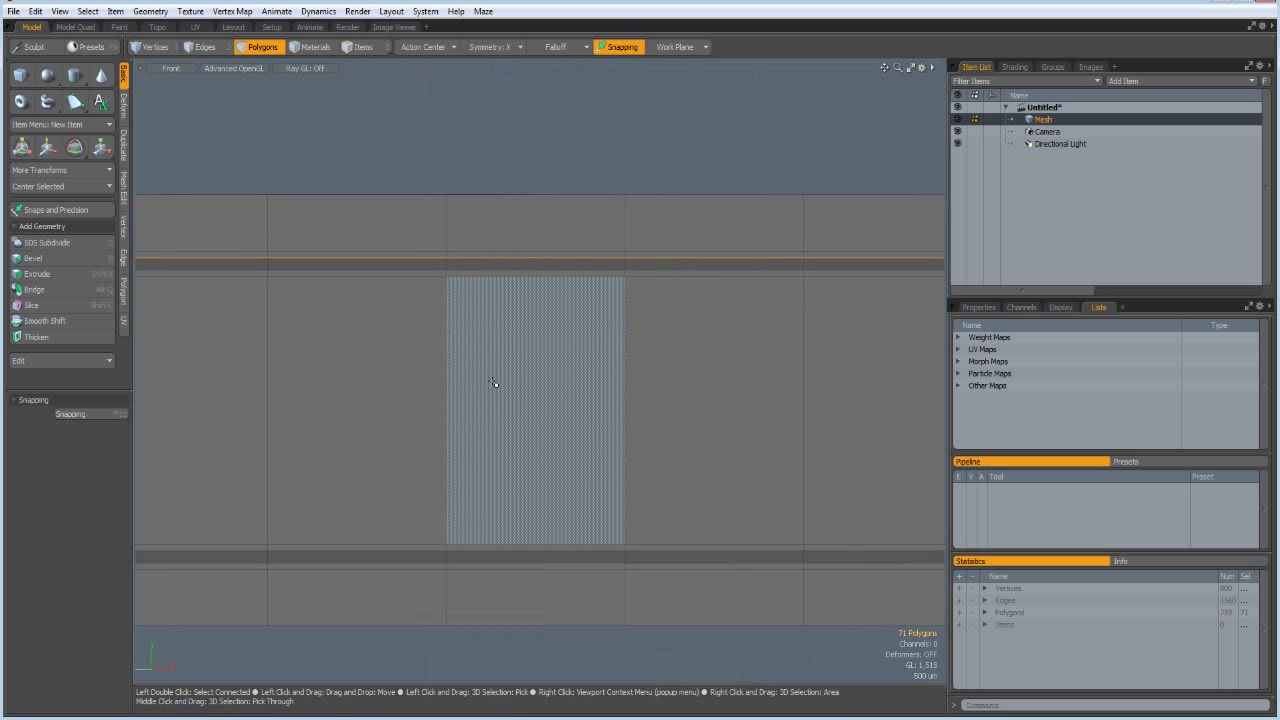
{"action": "scroll", "coordinate": [492, 388], "scroll_direction": "up", "scroll_amount": 2}
{"action": "key", "text": "ctrl"}
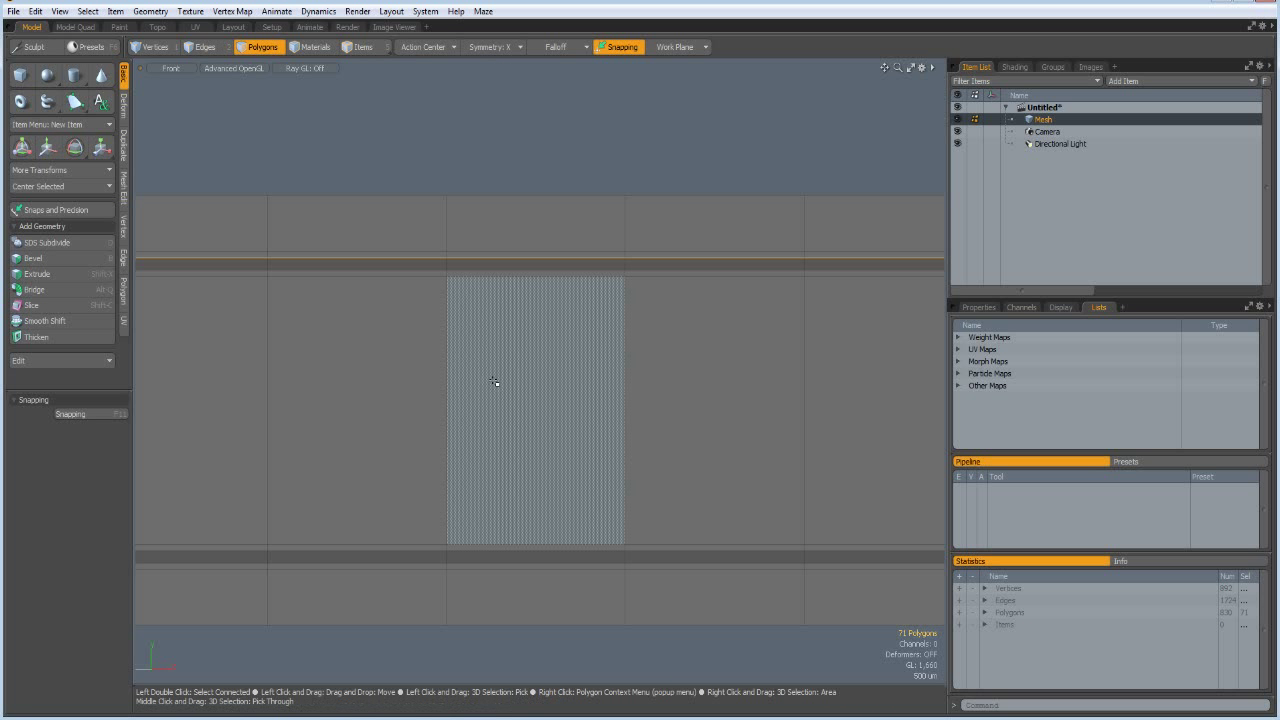
{"action": "key", "text": "w"}
{"action": "key", "text": "ctrl"}
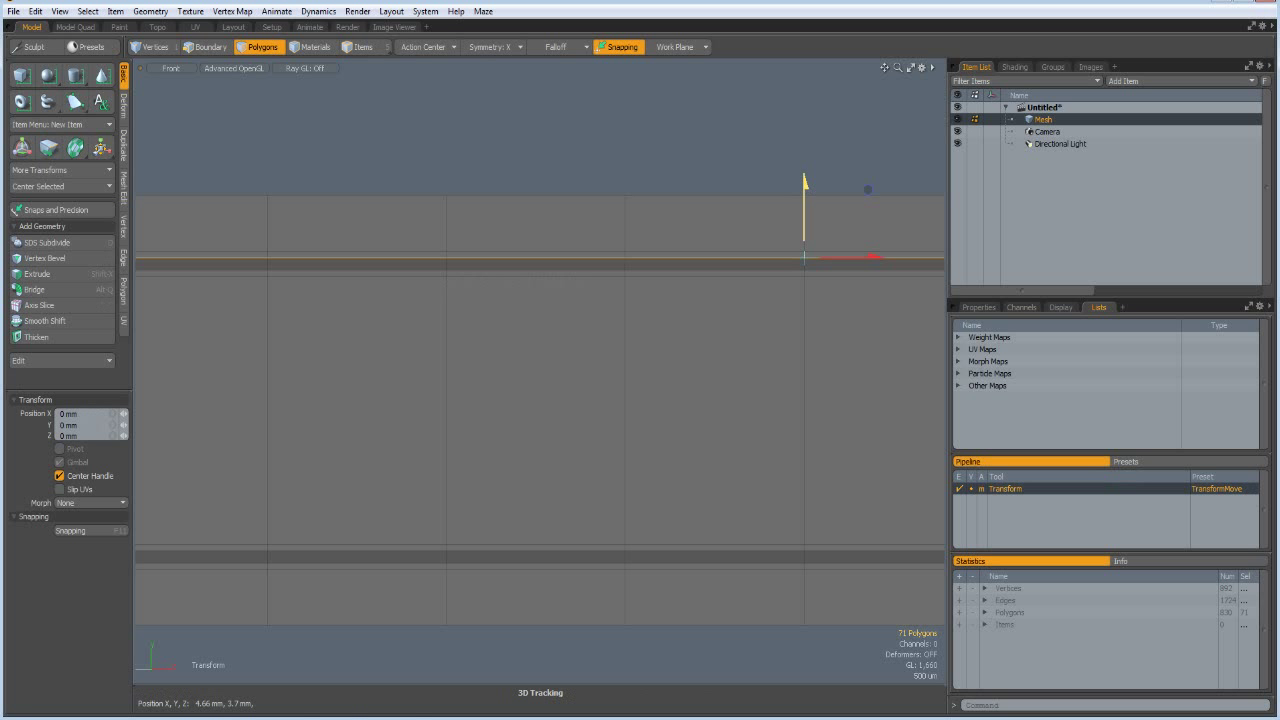
{"action": "left_click_drag", "start_coordinate": [806, 186], "coordinate": [806, 198]}
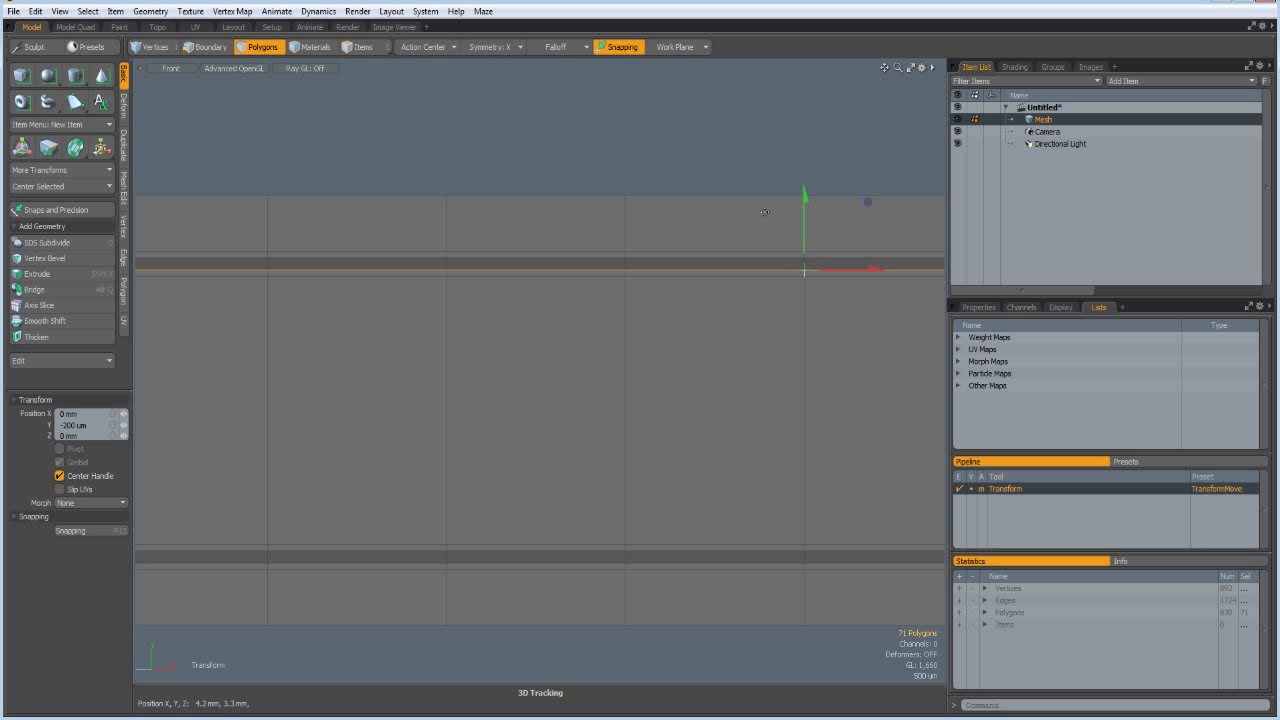
{"action": "scroll", "coordinate": [670, 246], "scroll_direction": "up", "scroll_amount": 6}
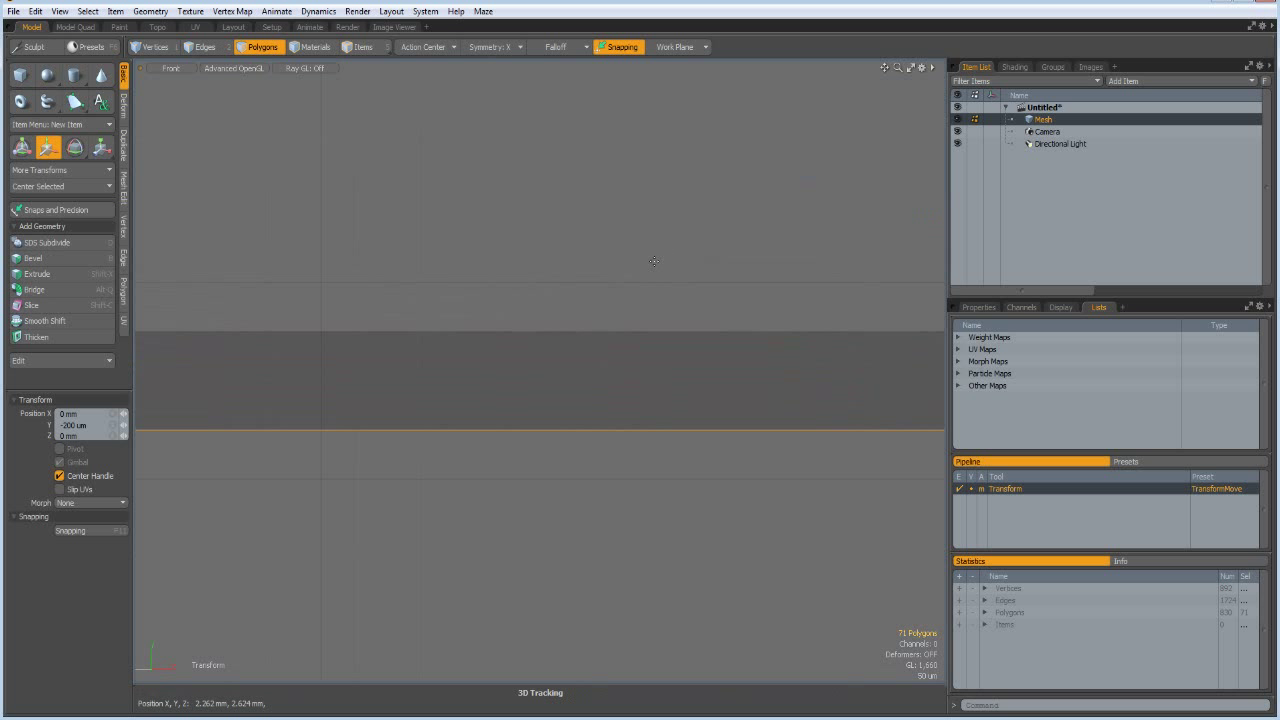
{"action": "scroll", "coordinate": [653, 261], "scroll_direction": "down", "scroll_amount": 5}
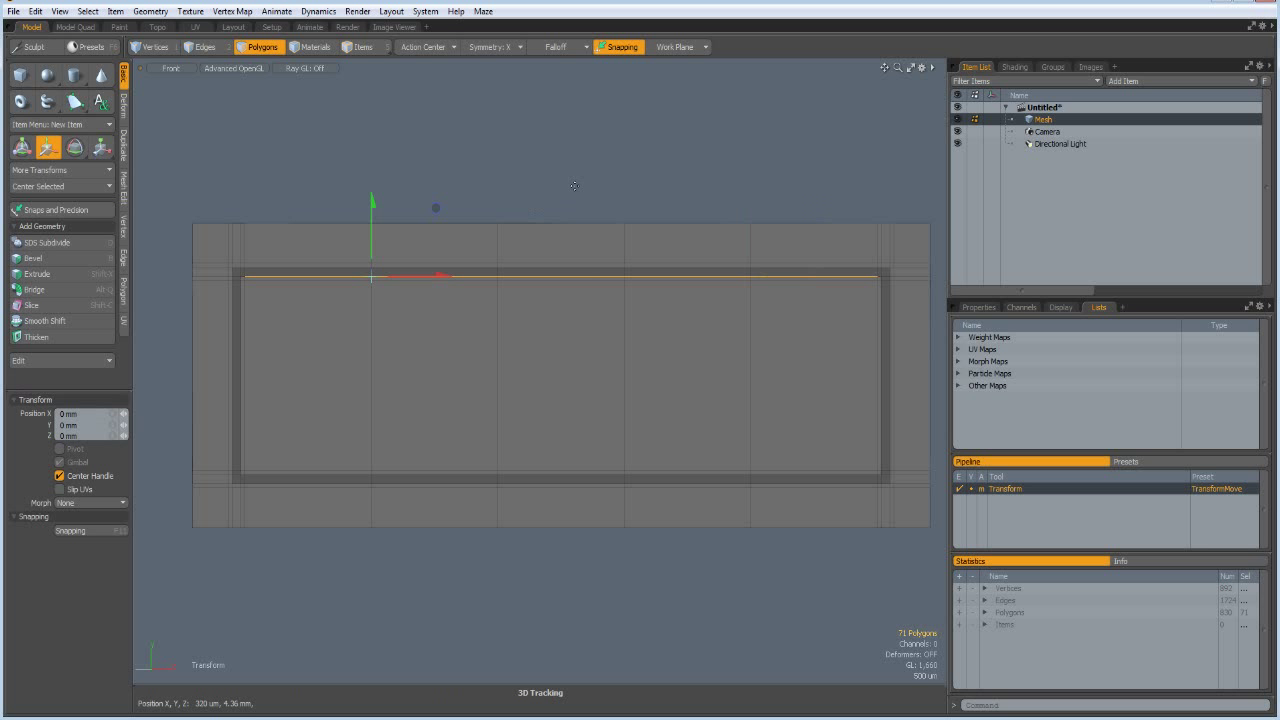
{"action": "key", "text": "q"}
Turn symmetry off, clear the selection, and merge the mesh's vertices with a Fixed range and a distance of 0.01.
{"action": "left_click", "coordinate": [510, 47]}
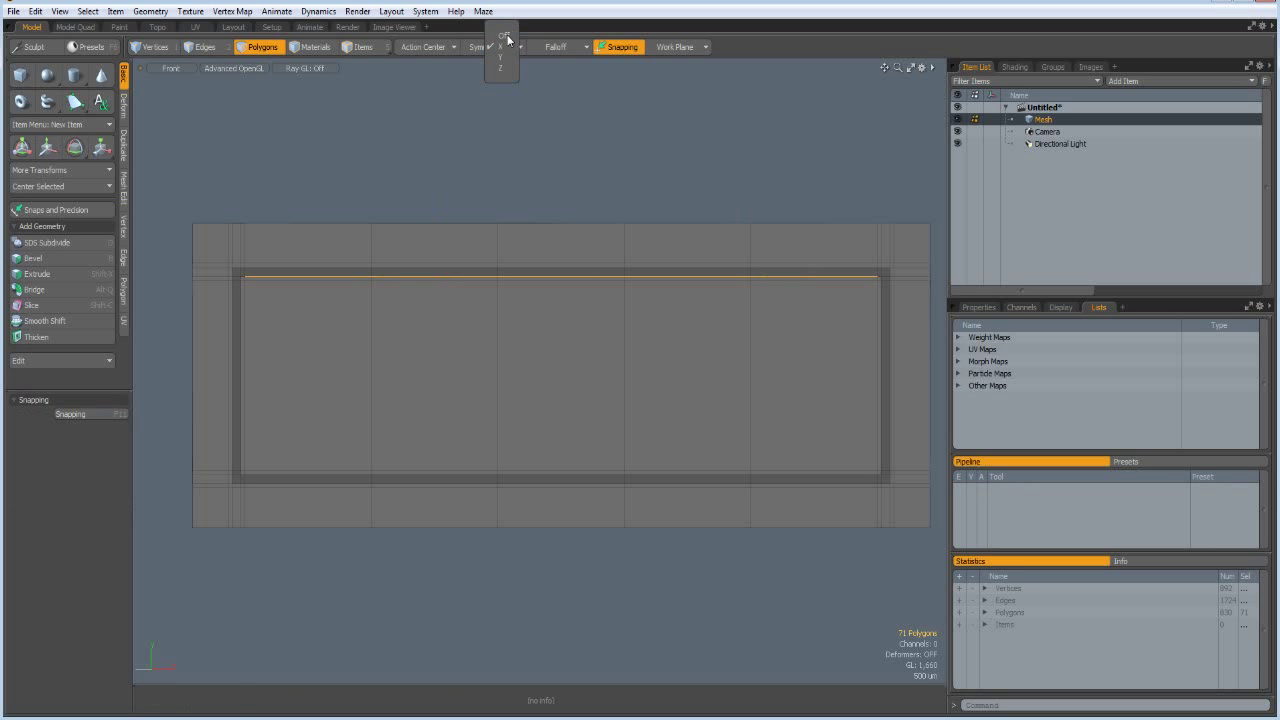
{"action": "left_click", "coordinate": [509, 36]}
{"action": "key", "text": "ctrl+space"}
{"action": "left_click", "coordinate": [754, 123]}
{"action": "left_click_drag", "start_coordinate": [643, 228], "coordinate": [525, 230], "text": "alt"}
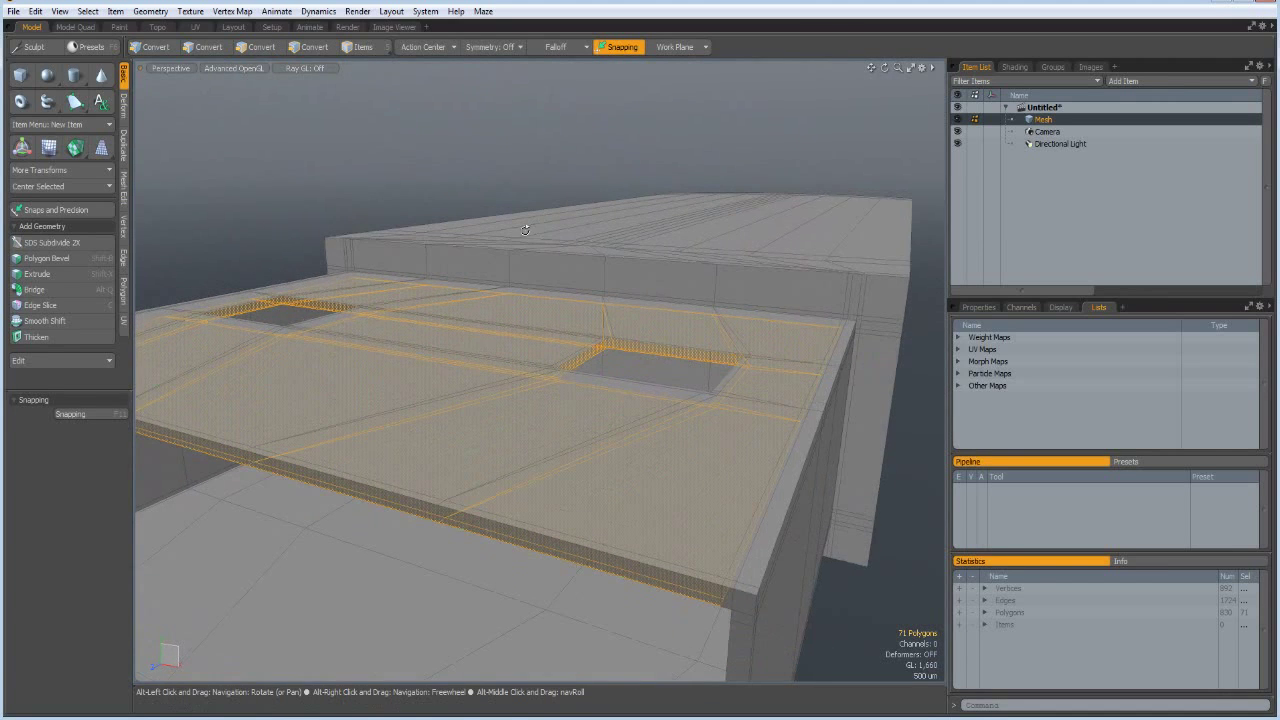
{"action": "left_click", "coordinate": [925, 498]}
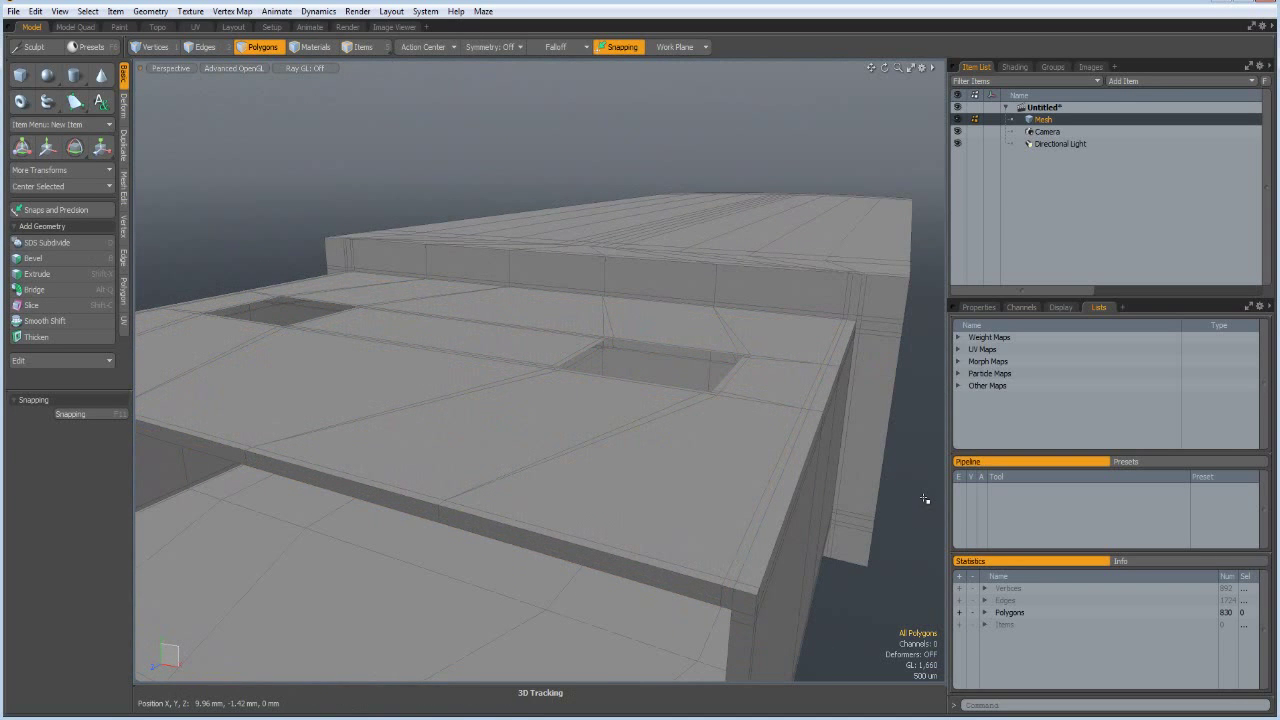
{"action": "left_click", "coordinate": [122, 232]}
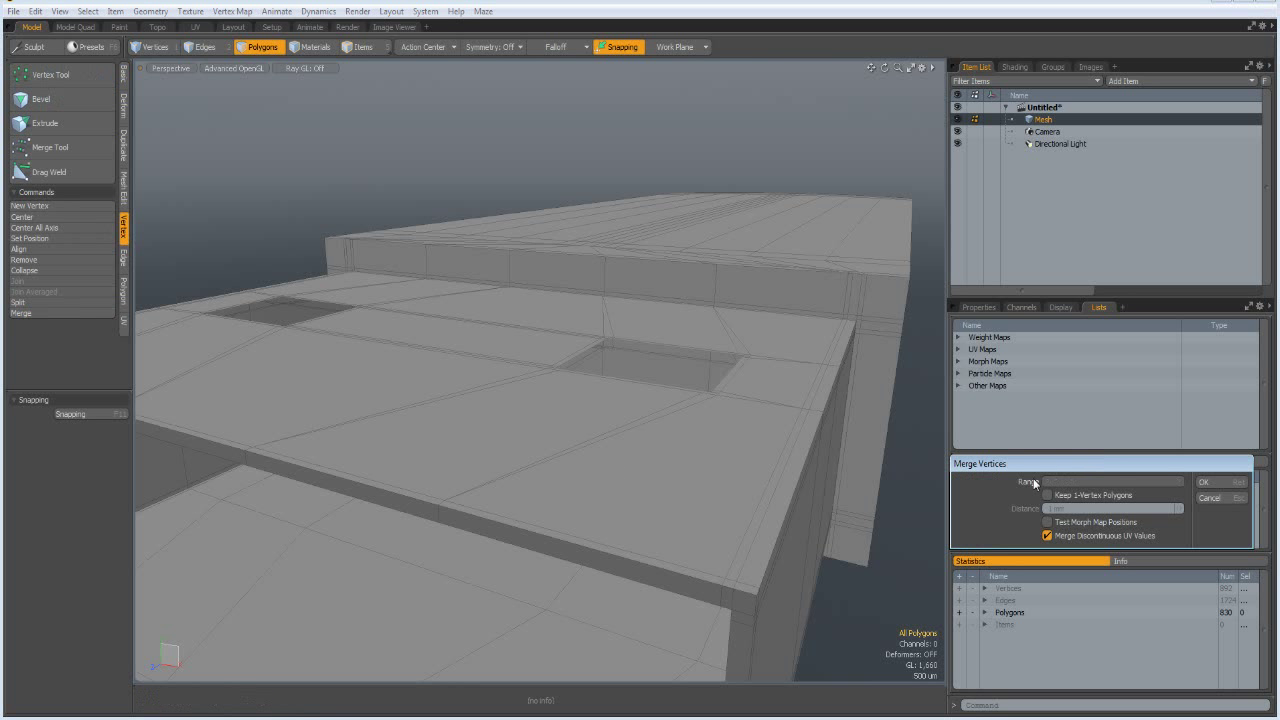
{"action": "left_click", "coordinate": [1101, 481]}
{"action": "left_click", "coordinate": [1099, 494]}
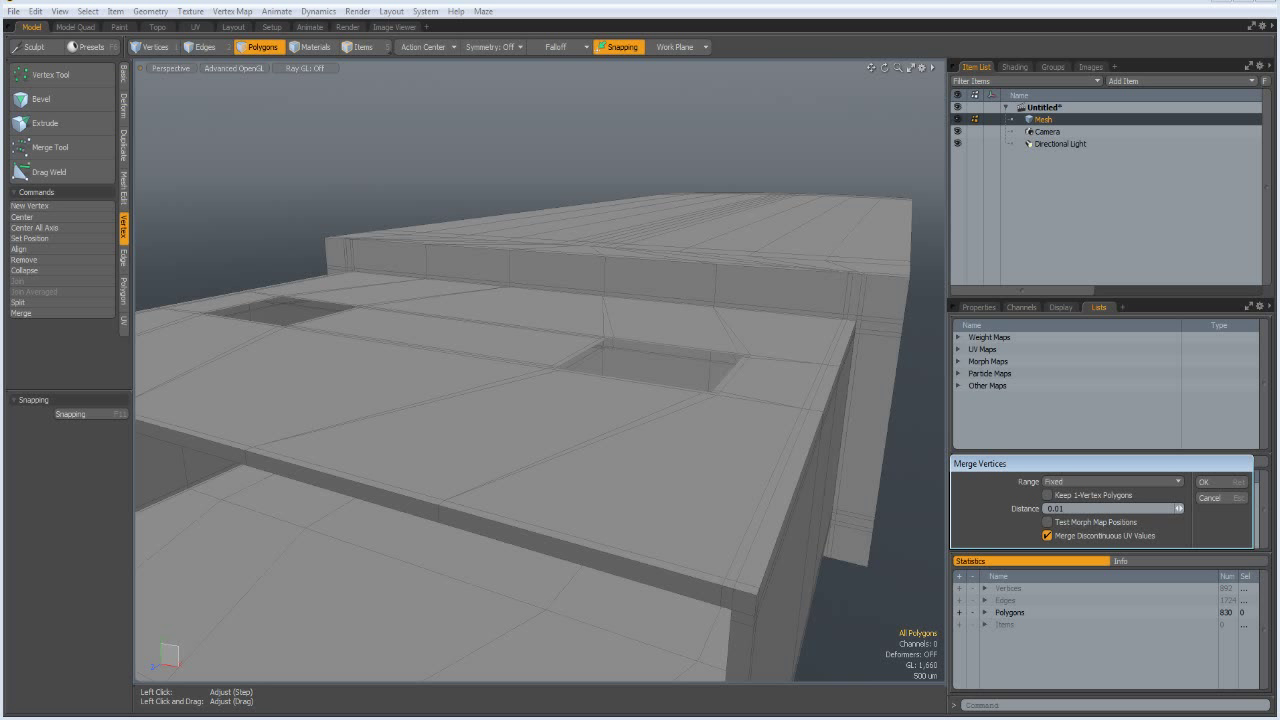
{"action": "key", "text": "Return"}
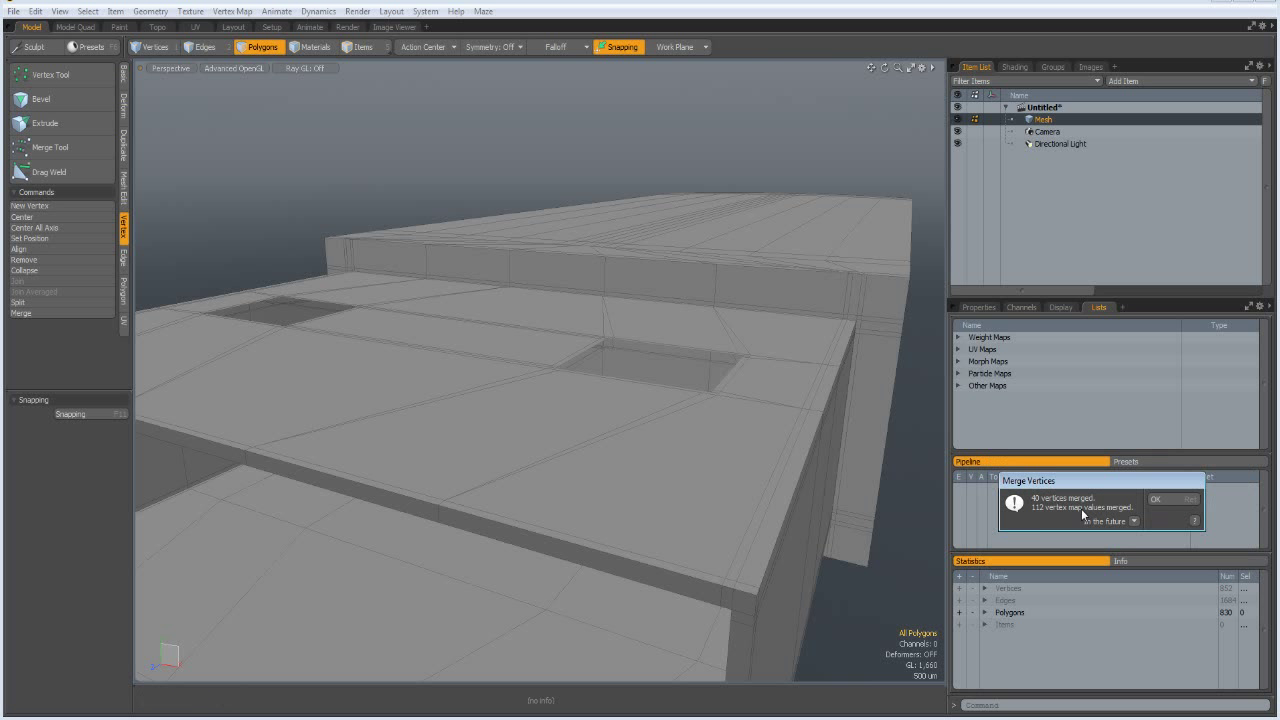
{"action": "left_click", "coordinate": [1157, 499]}
With X symmetry on, bridge the outer and inner edge loops of both square holes to close their side walls.
{"action": "key", "text": "Tab"}
{"action": "key", "text": "Tab"}
{"action": "mouse_move", "coordinate": [646, 377]}
{"action": "left_mouse_down", "text": "alt"}
{"action": "mouse_move", "coordinate": [642, 404]}
{"action": "mouse_move", "coordinate": [650, 389]}
{"action": "left_mouse_up", "text": "alt"}
{"action": "scroll", "coordinate": [653, 391], "scroll_direction": "up", "scroll_amount": 3}
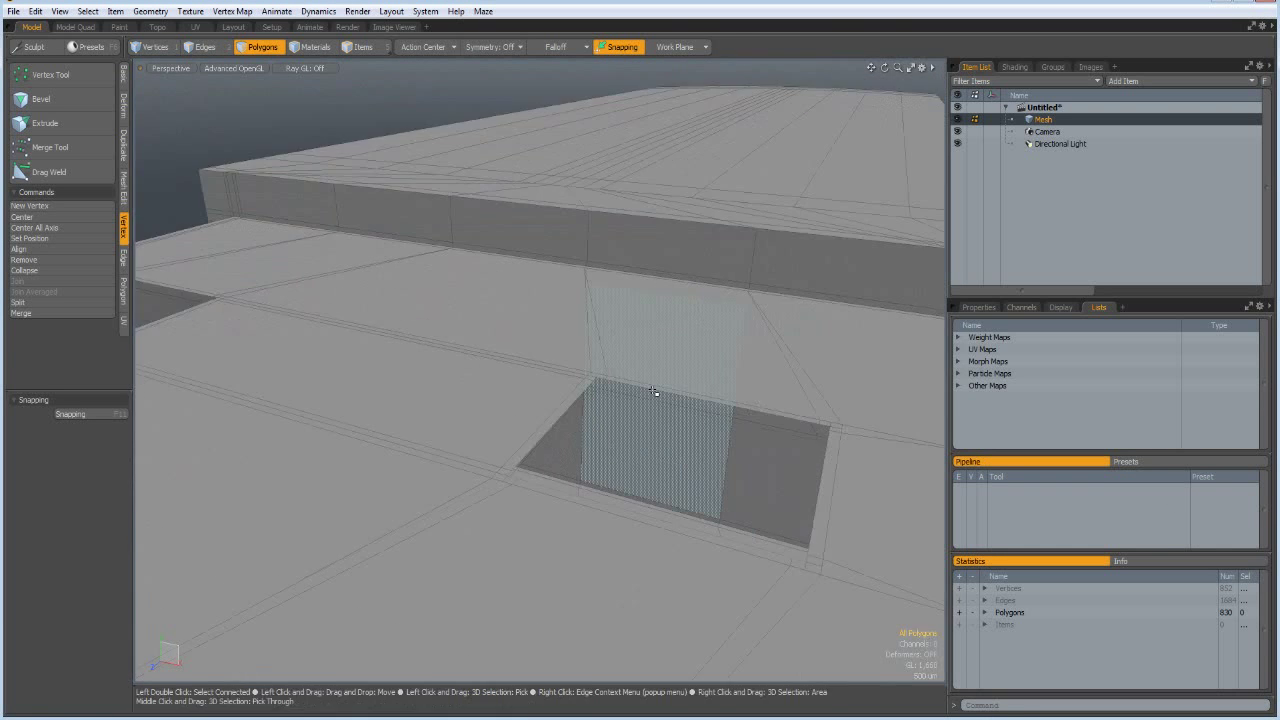
{"action": "scroll", "coordinate": [653, 392], "scroll_direction": "up", "scroll_amount": 2}
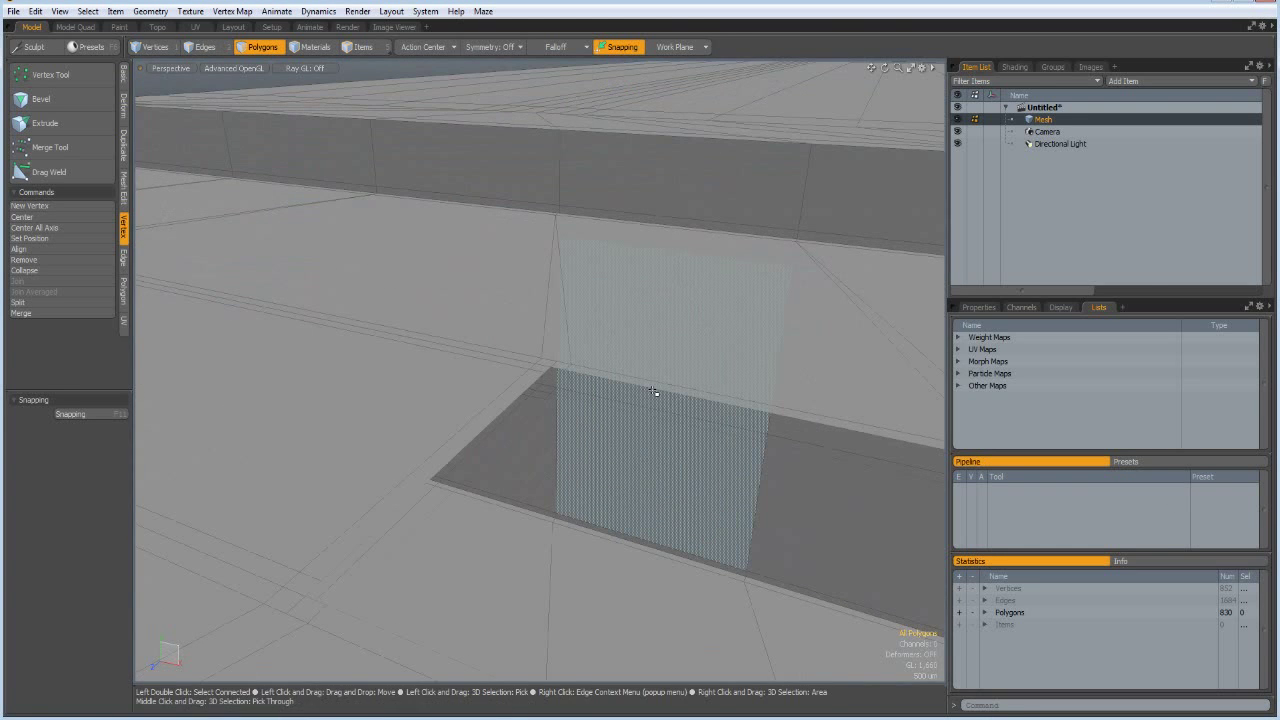
{"action": "left_click", "coordinate": [489, 47]}
{"action": "left_click", "coordinate": [487, 57]}
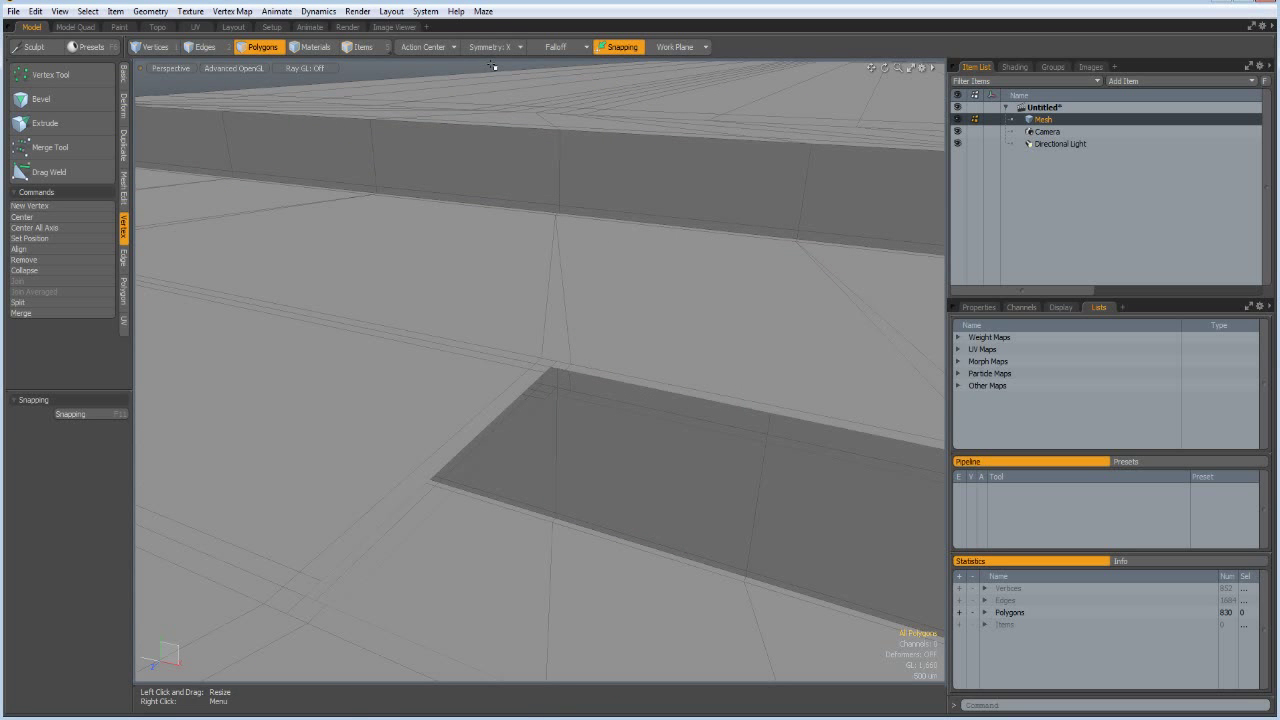
{"action": "key", "text": "2"}
{"action": "double_click", "coordinate": [697, 398]}
{"action": "double_click", "coordinate": [698, 399]}
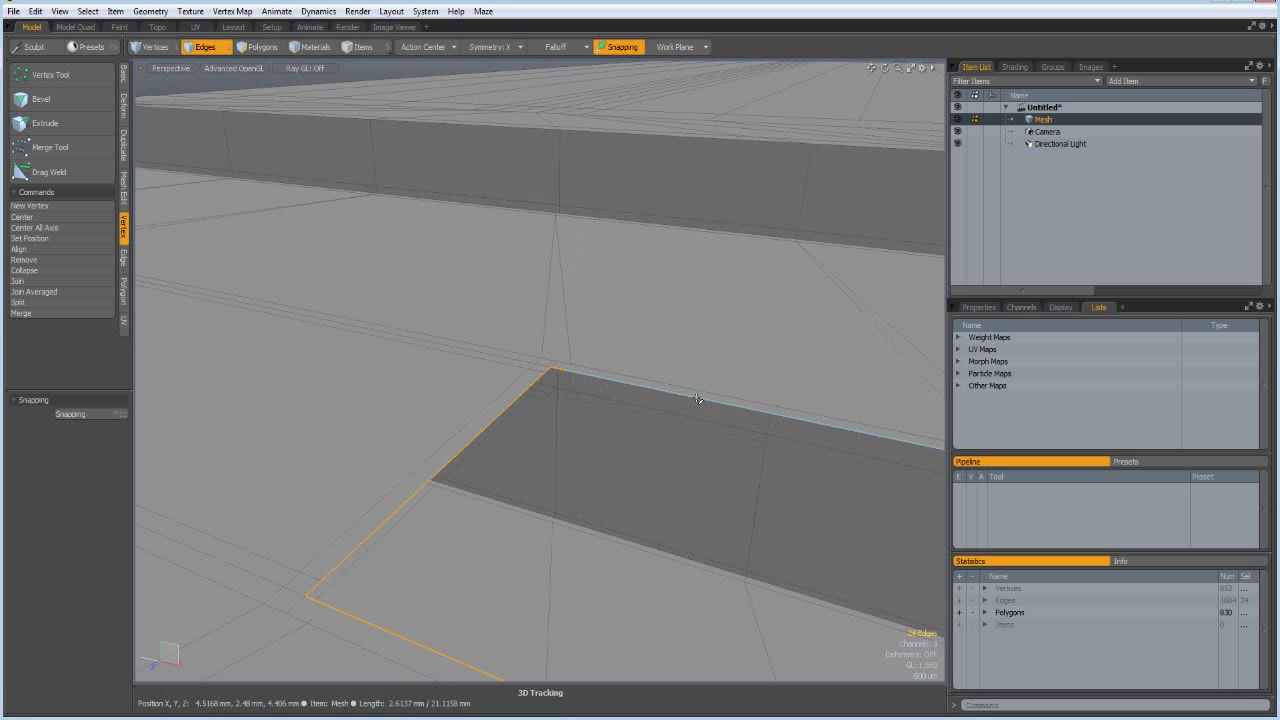
{"action": "double_click", "coordinate": [601, 407], "text": "shift"}
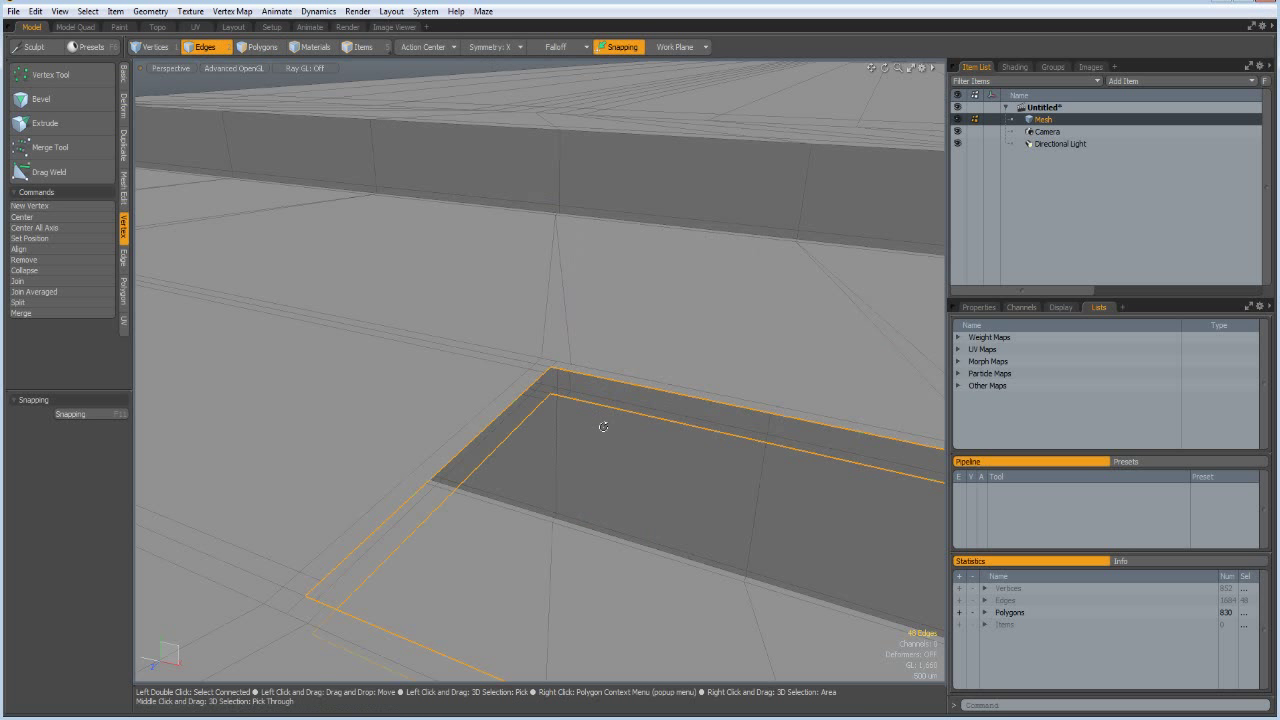
{"action": "key", "text": "b"}
{"action": "left_click", "coordinate": [603, 428]}
{"action": "key", "text": "space"}
Loop slice around the hole walls with Slice Selected off, using two symmetric cuts at a position of 14.5%.
{"action": "left_click", "coordinate": [580, 392]}
{"action": "key", "text": "alt+c"}
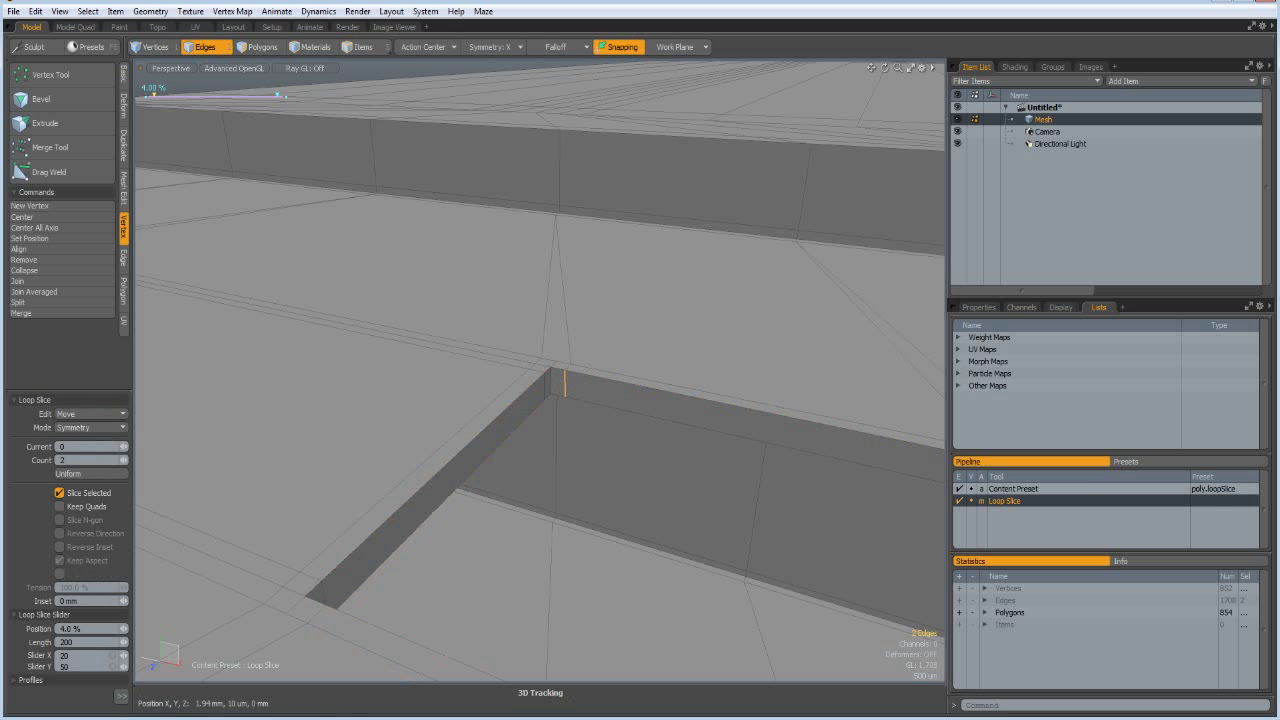
{"action": "left_click", "coordinate": [59, 493]}
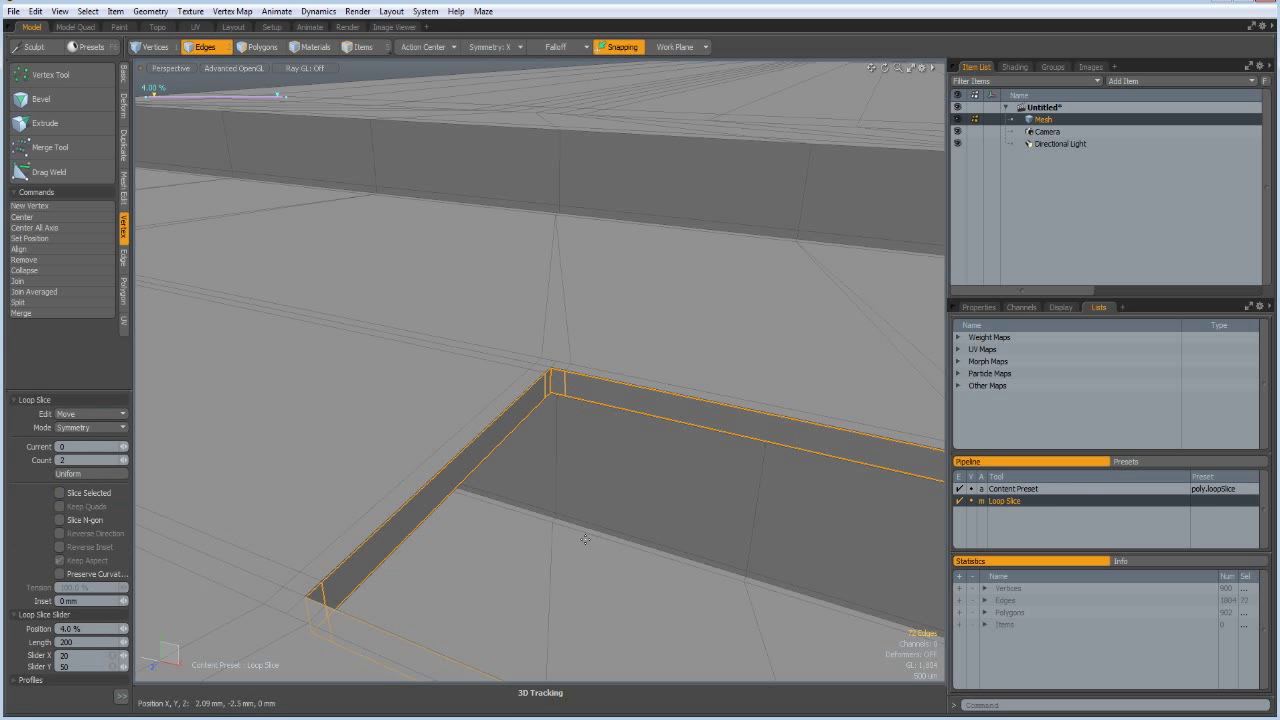
{"action": "left_click_drag", "start_coordinate": [123, 629], "coordinate": [144, 629]}
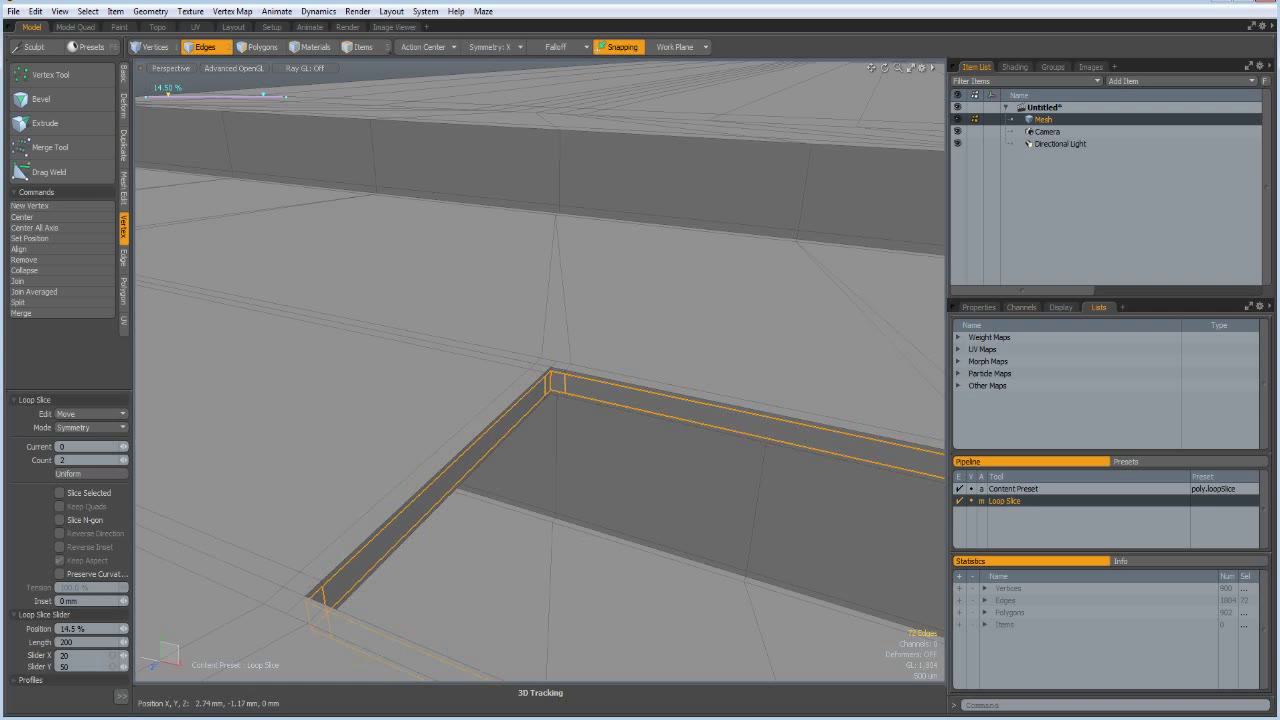
{"action": "key", "text": "space"}
{"action": "left_click", "coordinate": [597, 463]}
{"action": "scroll", "coordinate": [624, 460], "scroll_direction": "down", "scroll_amount": 10}
{"action": "scroll", "coordinate": [624, 466], "scroll_direction": "up", "scroll_amount": 3}
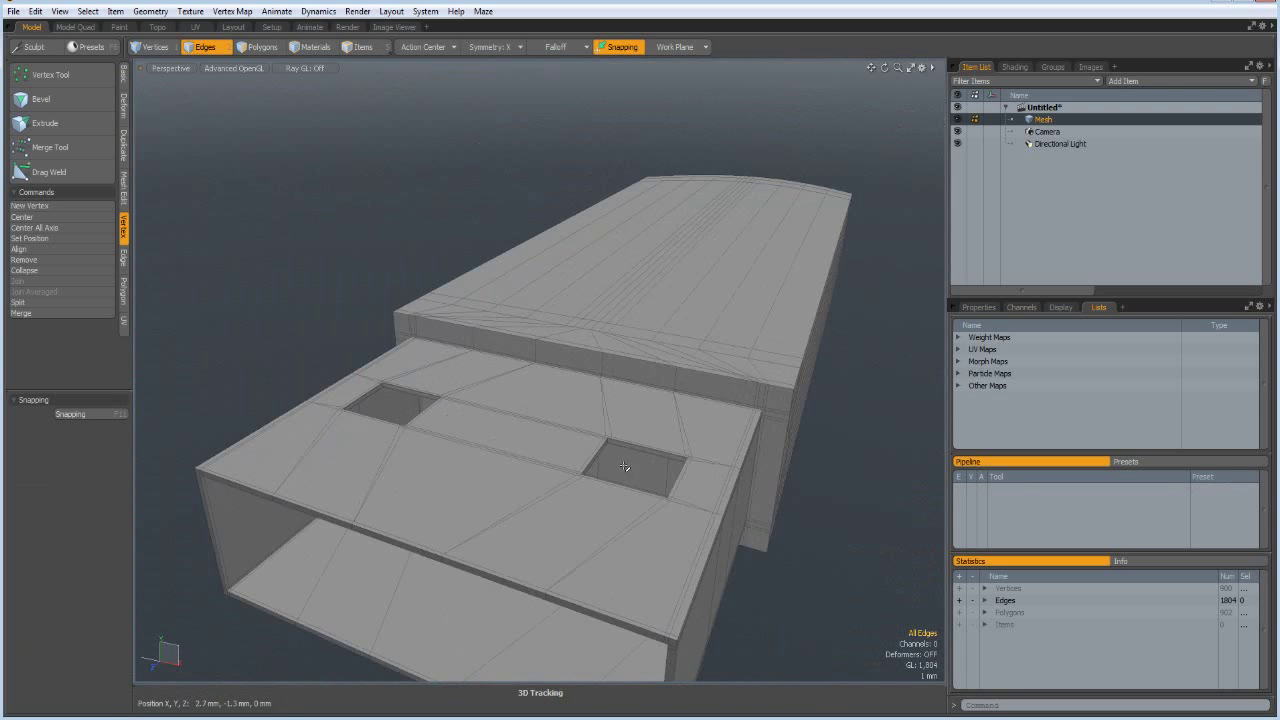
Switch symmetry to Y and select four separate lengthwise polygon strips on the rear body's upper face, two on each side of the centre.
{"action": "key", "text": "Tab"}
{"action": "left_click_drag", "start_coordinate": [652, 558], "coordinate": [615, 578], "text": "alt"}
{"action": "key", "text": "Tab"}
{"action": "key", "text": "alt"}
{"action": "left_click_drag", "start_coordinate": [776, 517], "coordinate": [530, 262], "text": "alt"}
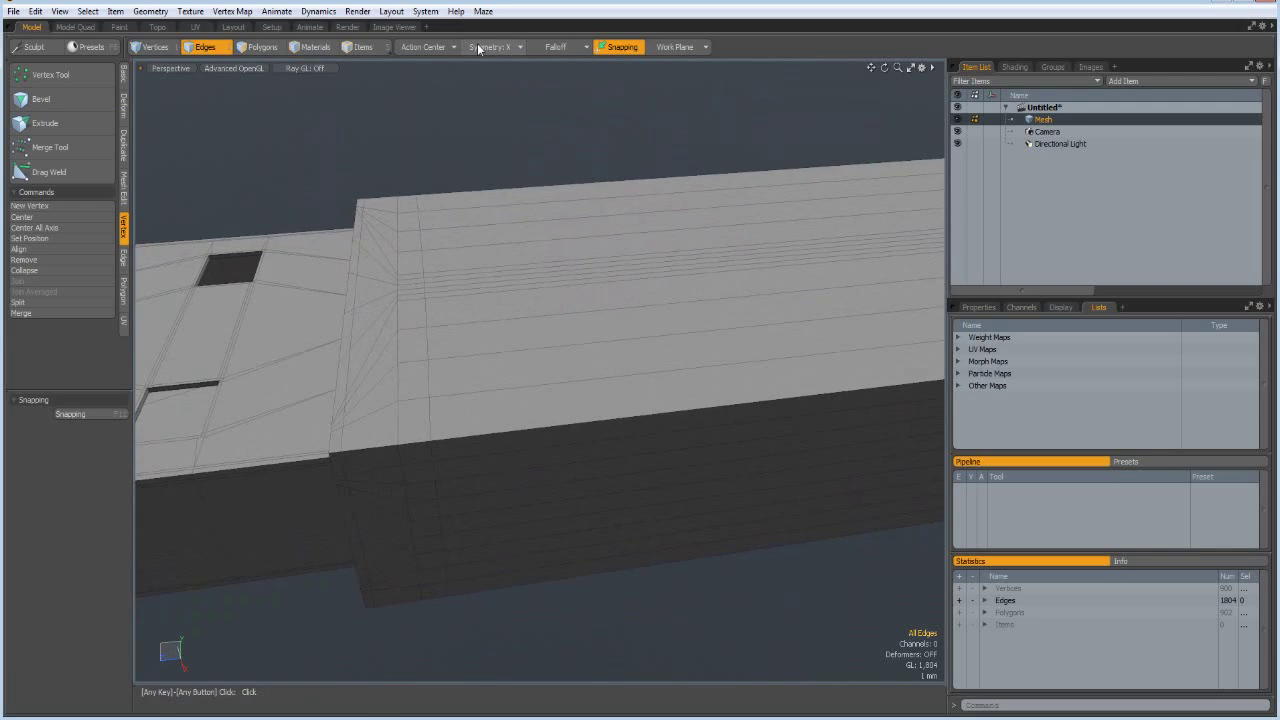
{"action": "left_click", "coordinate": [478, 47]}
{"action": "left_click", "coordinate": [480, 56]}
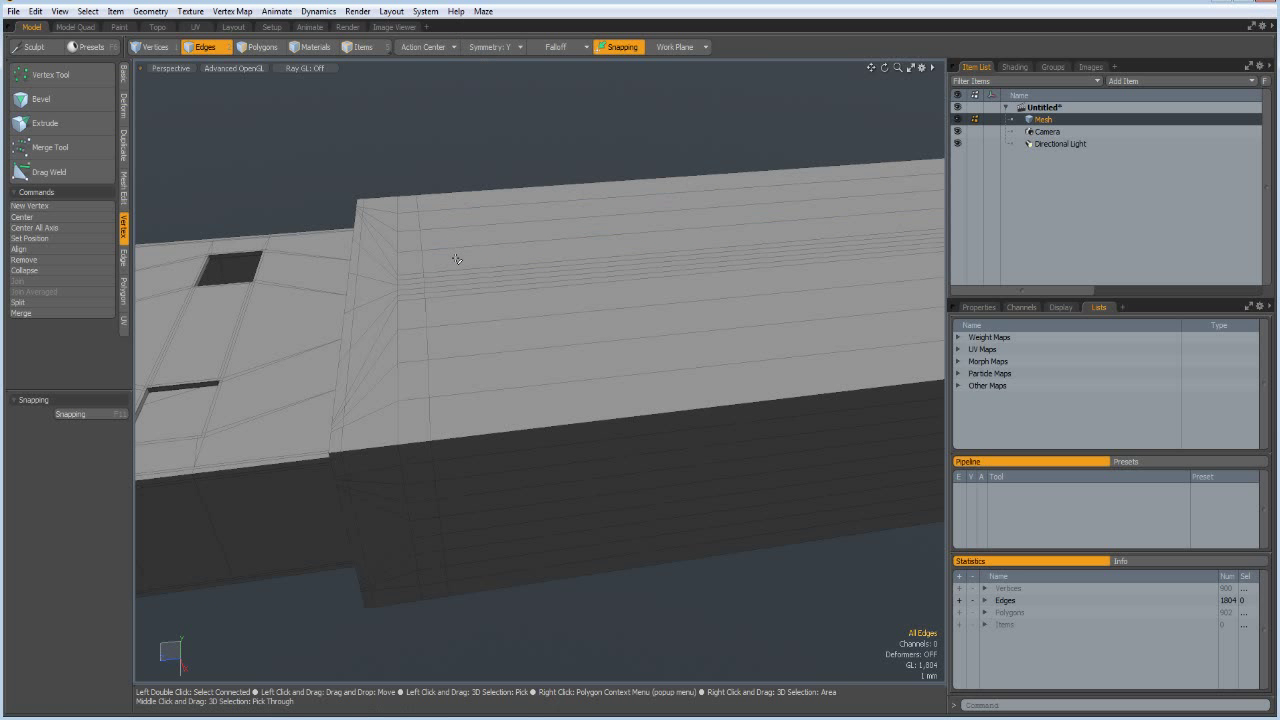
{"action": "key", "text": "3"}
{"action": "left_click", "coordinate": [440, 219]}
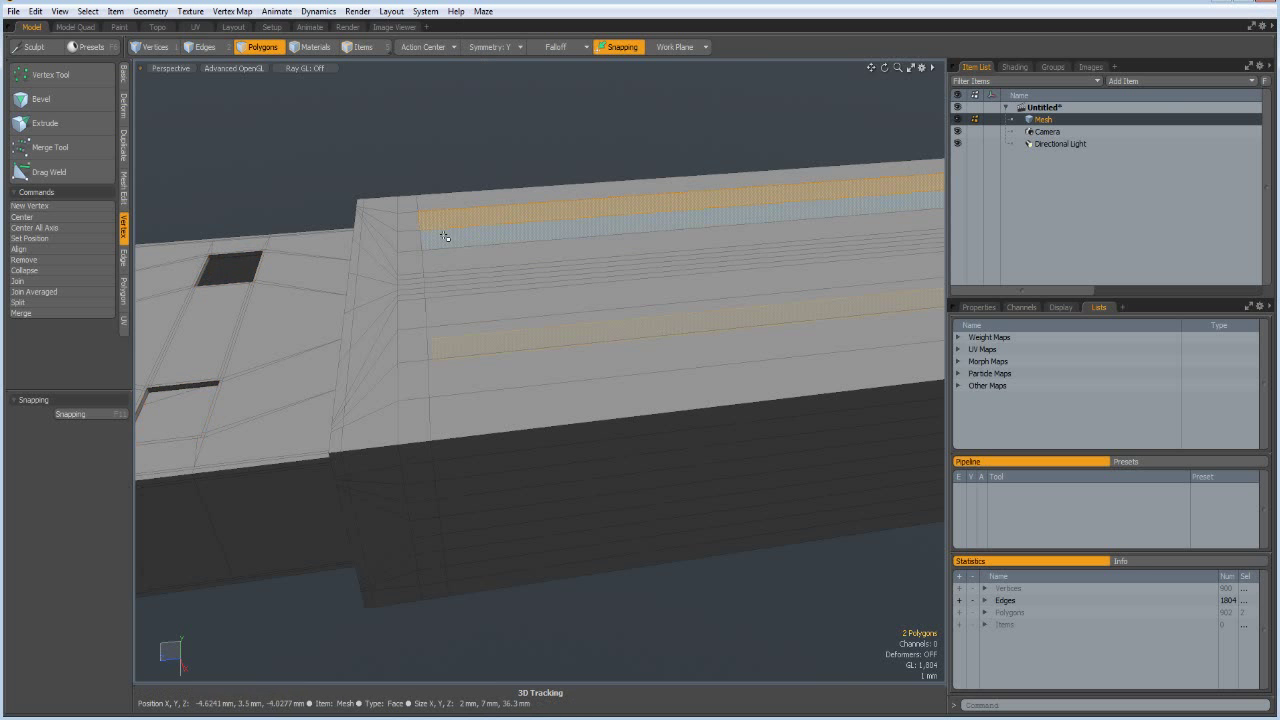
{"action": "left_click", "coordinate": [439, 351], "text": "shift"}
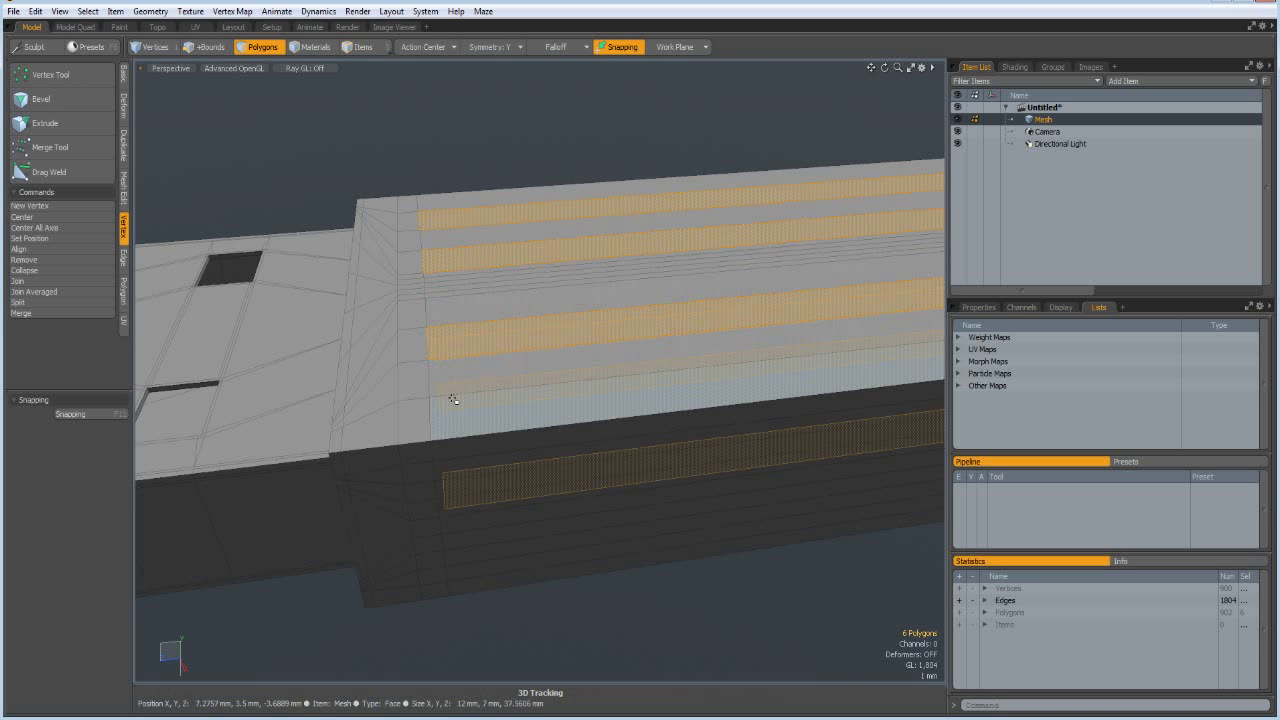
{"action": "left_click", "coordinate": [454, 344], "text": "ctrl"}
{"action": "left_click", "coordinate": [455, 318], "text": "shift"}
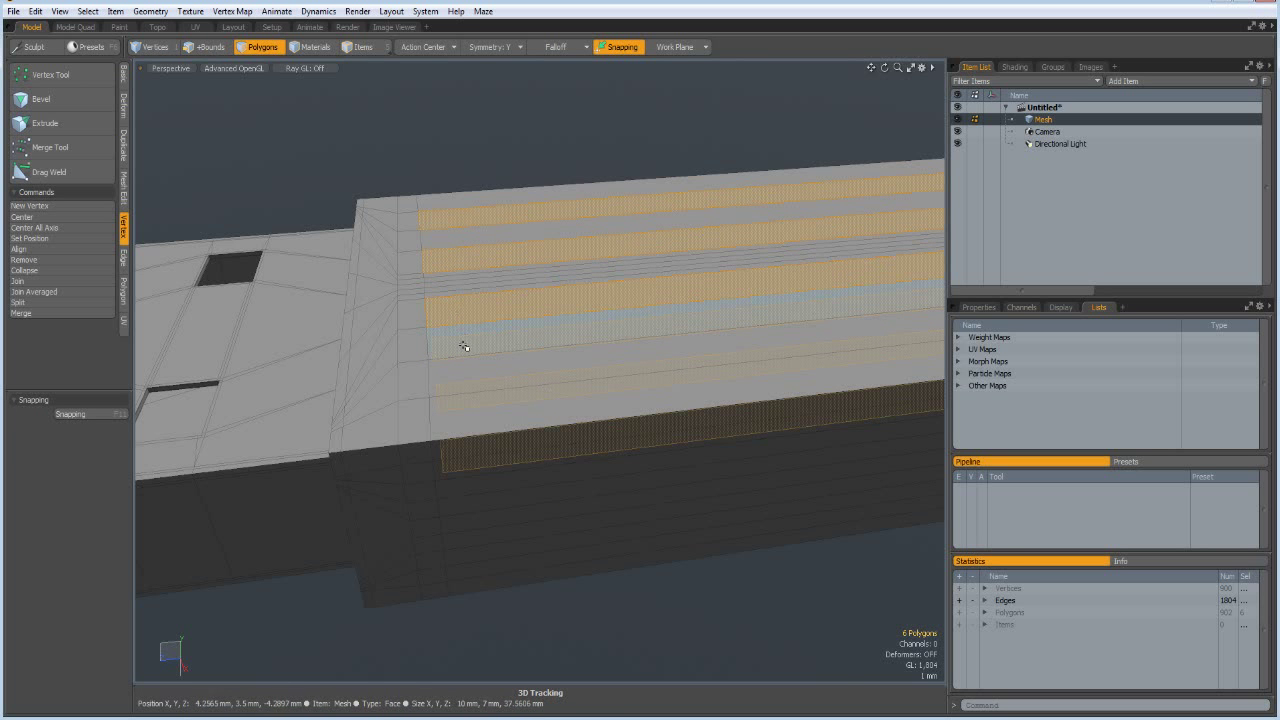
{"action": "left_click", "coordinate": [456, 371], "text": "shift"}
{"action": "mouse_move", "coordinate": [543, 371]}
{"action": "left_mouse_down", "text": "alt"}
{"action": "mouse_move", "coordinate": [571, 320]}
{"action": "mouse_move", "coordinate": [586, 329]}
{"action": "mouse_move", "coordinate": [556, 349]}
{"action": "left_mouse_up", "text": "alt"}
Bevel the selected strips with a small inset, bevel them again with a -200 um shift to sink grooves, and clear the selection.
{"action": "key", "text": "b"}
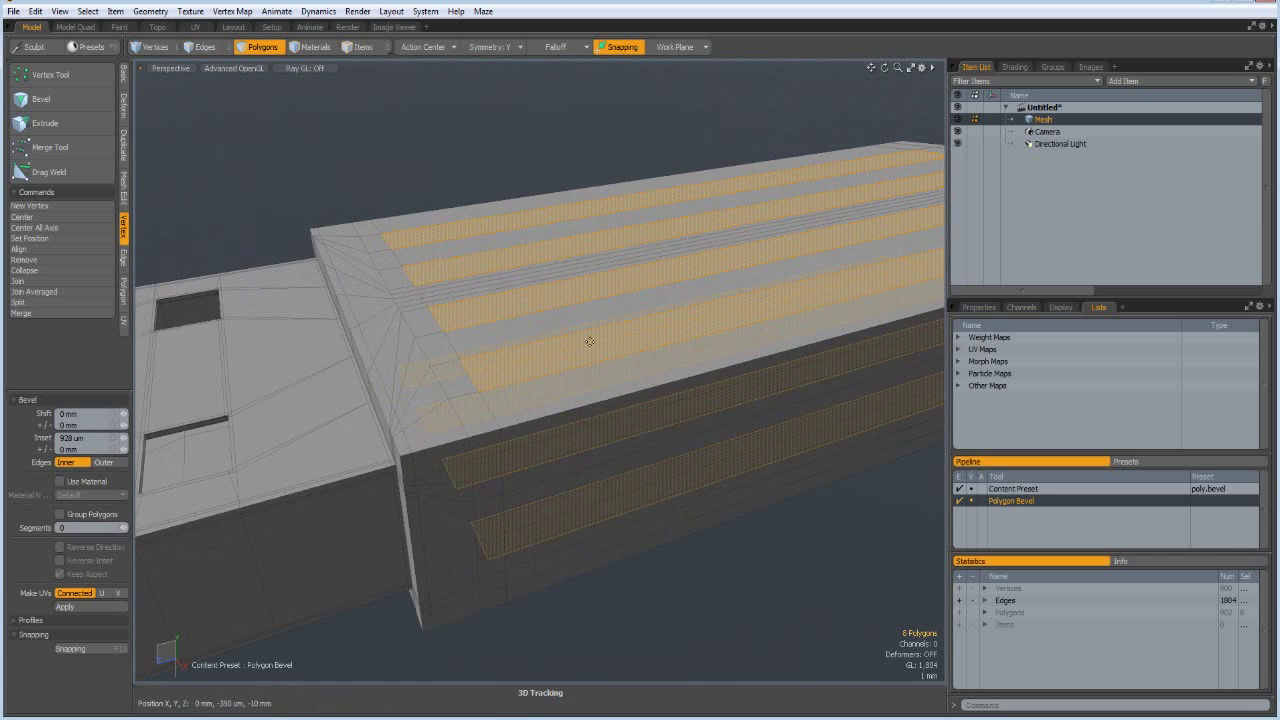
{"action": "left_click_drag", "start_coordinate": [802, 380], "coordinate": [806, 383]}
{"action": "left_click", "coordinate": [745, 362], "text": "shift"}
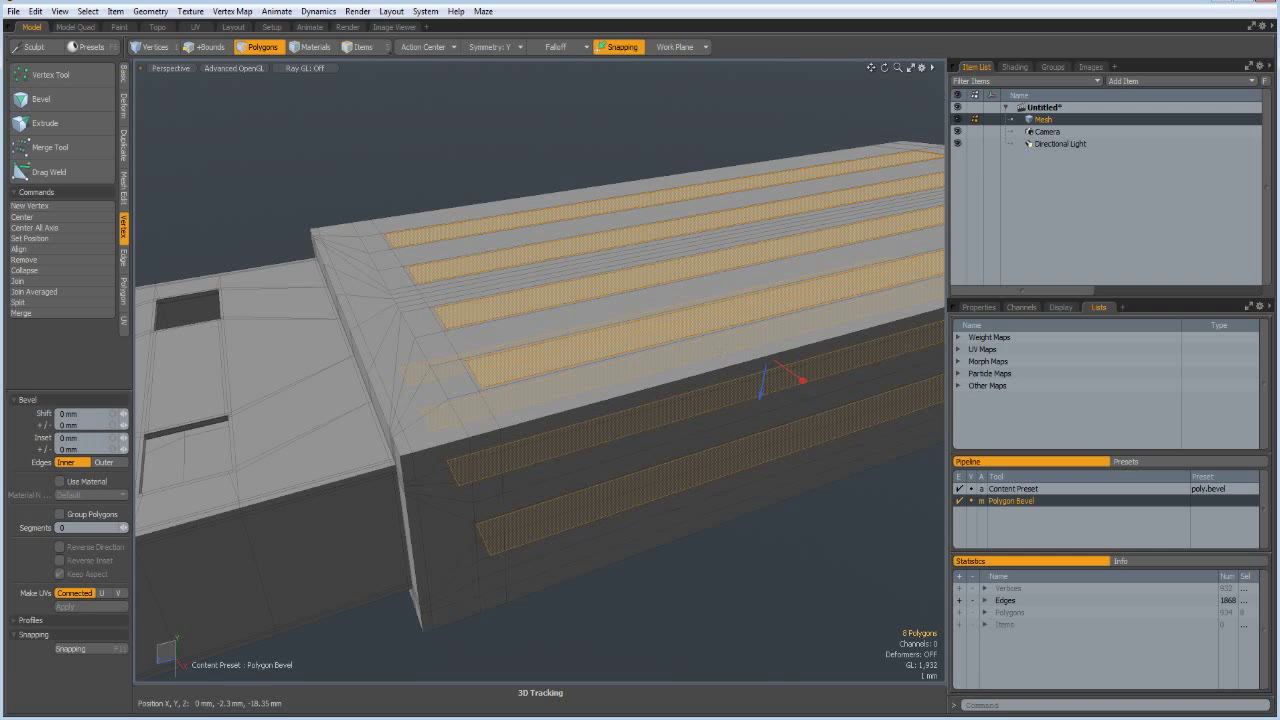
{"action": "left_click_drag", "start_coordinate": [760, 396], "coordinate": [762, 399]}
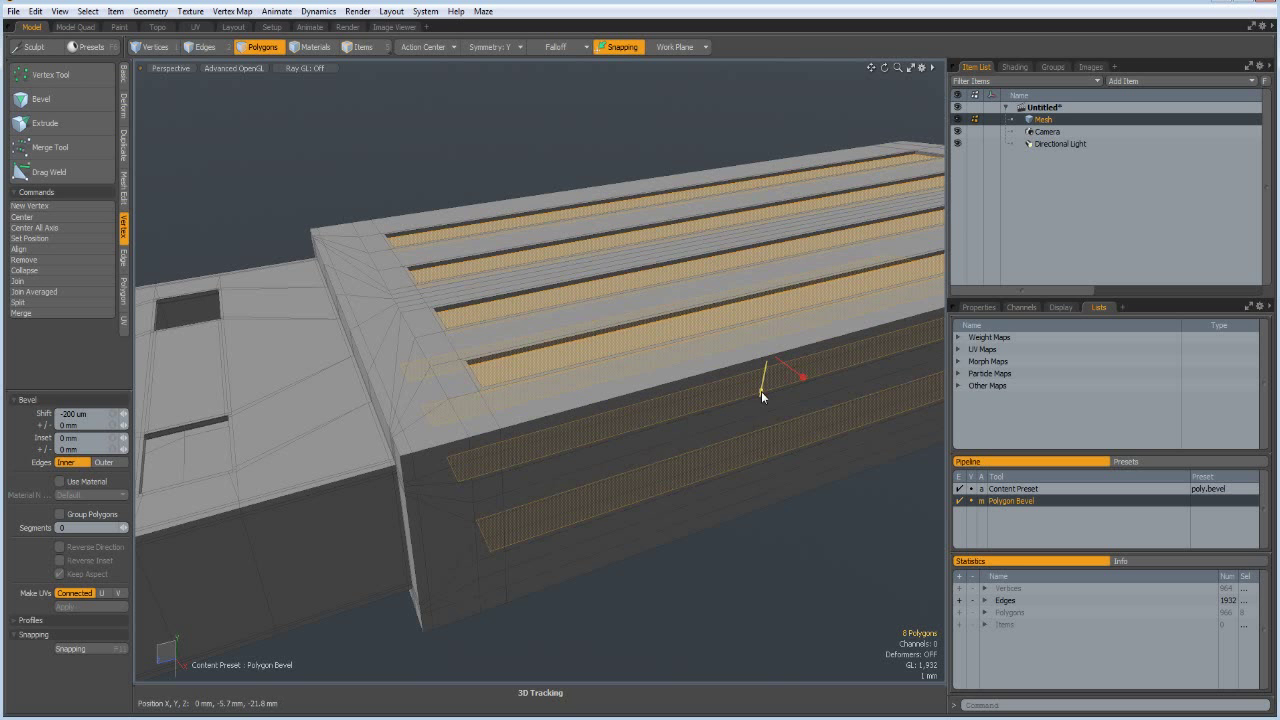
{"action": "key", "text": "space"}
{"action": "left_click", "coordinate": [805, 624]}
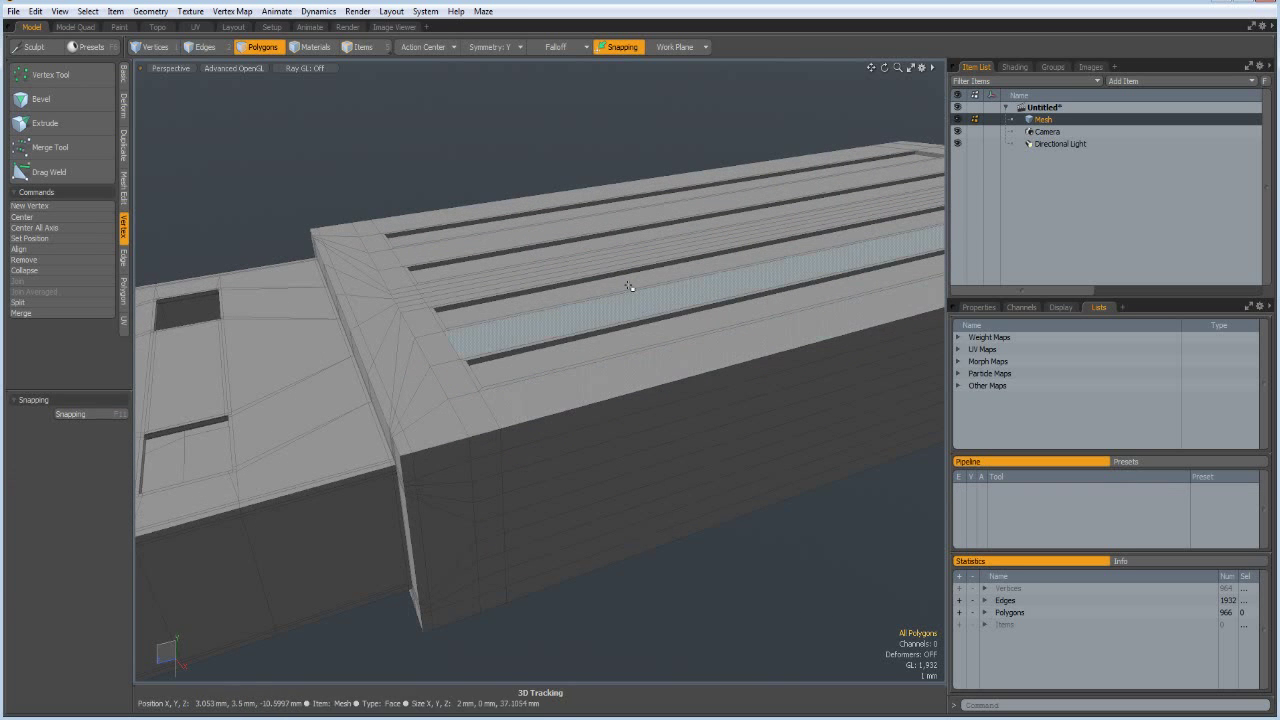
Loop slice across the body's lengthwise groove edges with two symmetric cuts at 0.5%, and check the result in subdivision preview.
{"action": "key", "text": "2"}
{"action": "left_click_drag", "start_coordinate": [621, 300], "coordinate": [633, 340]}
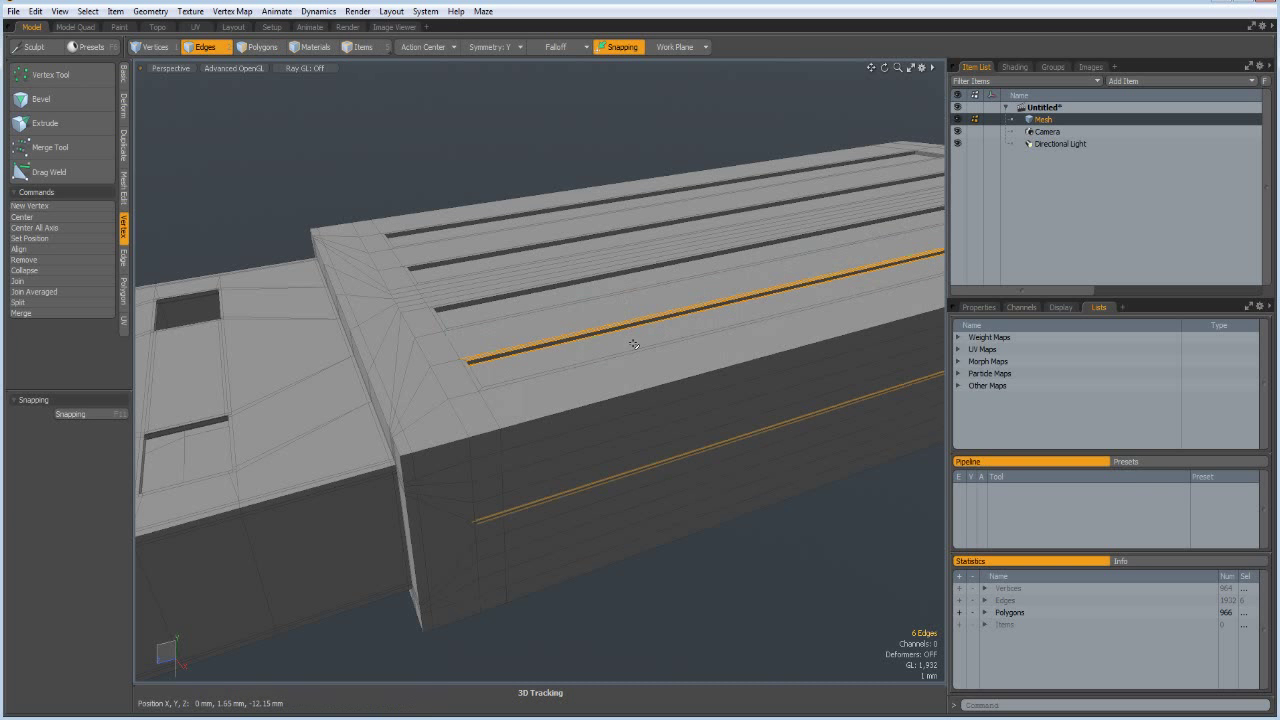
{"action": "key", "text": "alt+c"}
{"action": "left_click", "coordinate": [633, 343]}
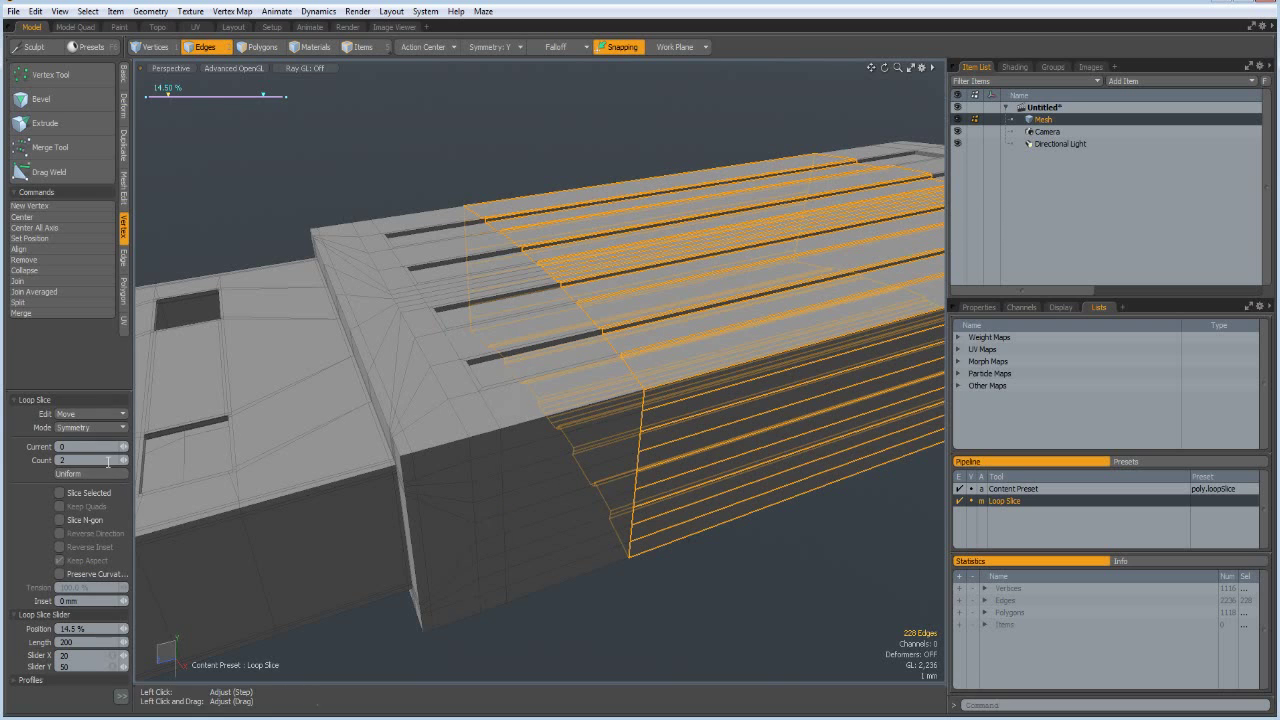
{"action": "left_click_drag", "start_coordinate": [168, 96], "coordinate": [149, 96]}
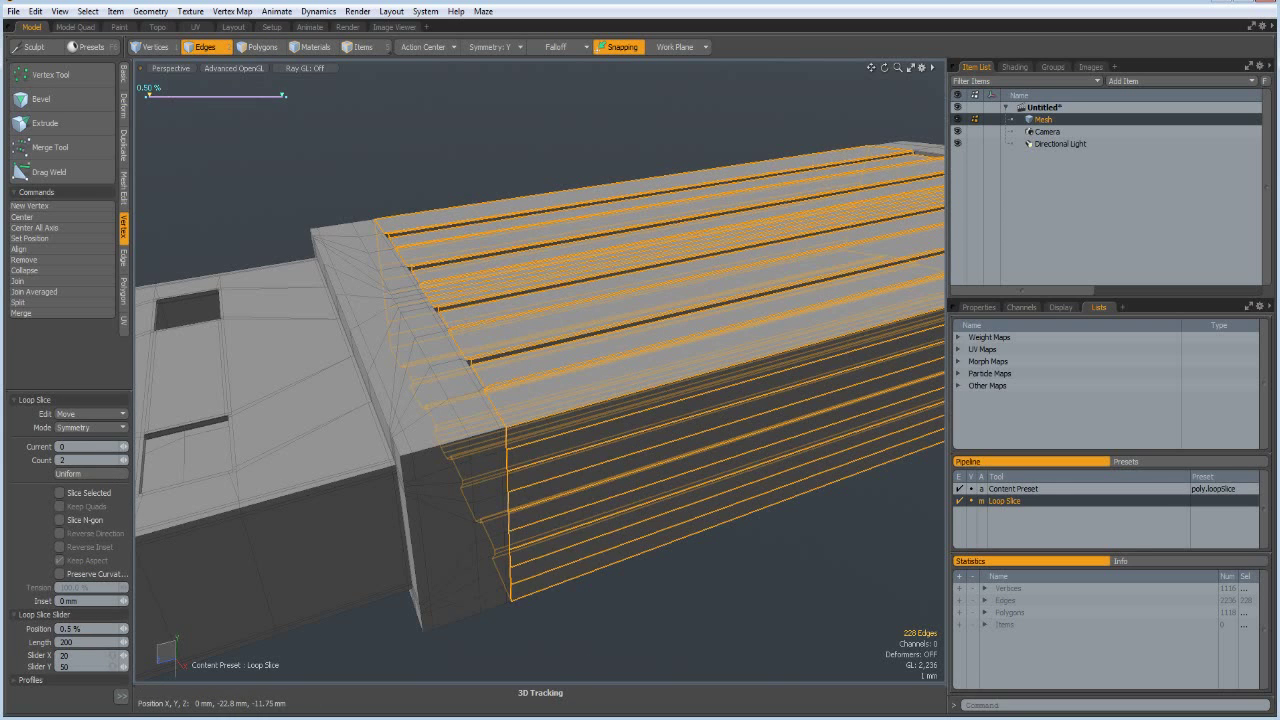
{"action": "key", "text": "space"}
{"action": "left_click", "coordinate": [697, 627]}
{"action": "key", "text": "Tab"}
{"action": "left_click_drag", "start_coordinate": [697, 627], "coordinate": [796, 543], "text": "alt"}
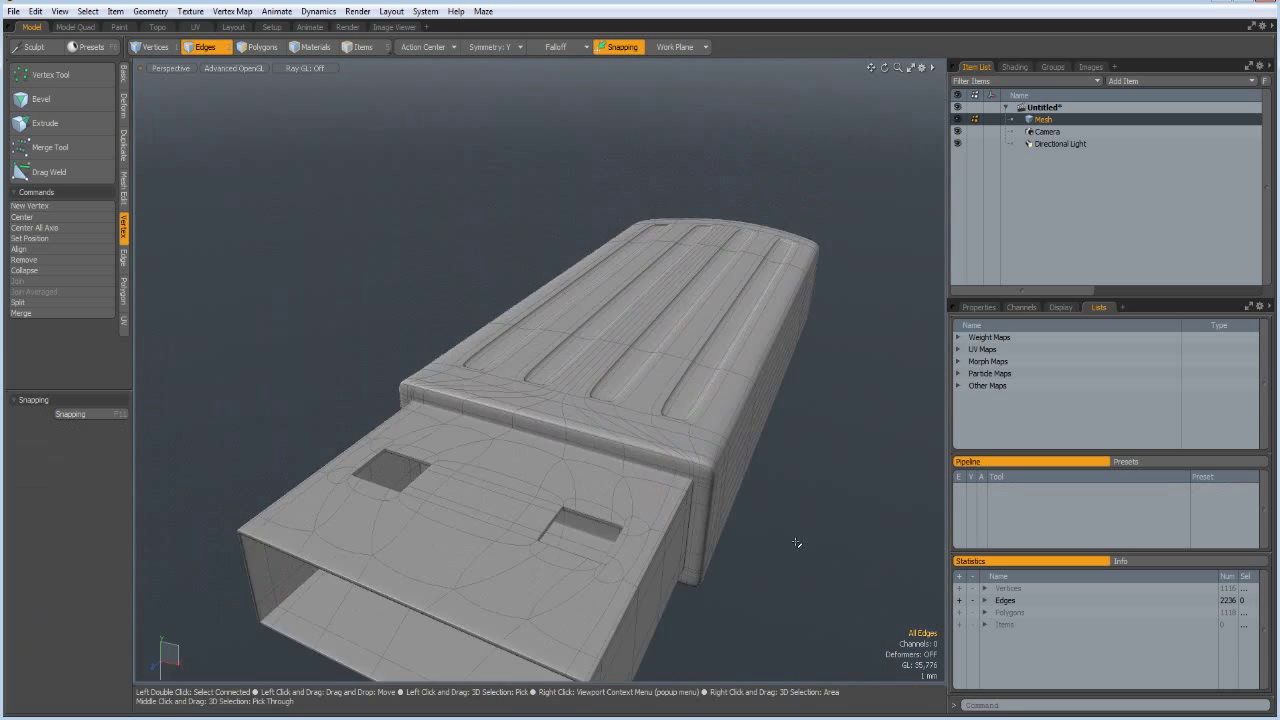
{"action": "scroll", "coordinate": [796, 543], "scroll_direction": "down", "scroll_amount": 4}
{"action": "key", "text": "Tab"}
Copy the five polygons closing the rear of the sleeve's interior into a new mesh item.
{"action": "left_click_drag", "start_coordinate": [780, 611], "coordinate": [652, 512], "text": "alt"}
{"action": "scroll", "coordinate": [584, 474], "scroll_direction": "up", "scroll_amount": 4}
{"action": "mouse_move", "coordinate": [584, 476]}
{"action": "left_mouse_down", "text": "alt"}
{"action": "mouse_move", "coordinate": [567, 486]}
{"action": "mouse_move", "coordinate": [517, 457]}
{"action": "mouse_move", "coordinate": [530, 470]}
{"action": "mouse_move", "coordinate": [735, 471]}
{"action": "left_mouse_up", "text": "alt"}
{"action": "key", "text": "3"}
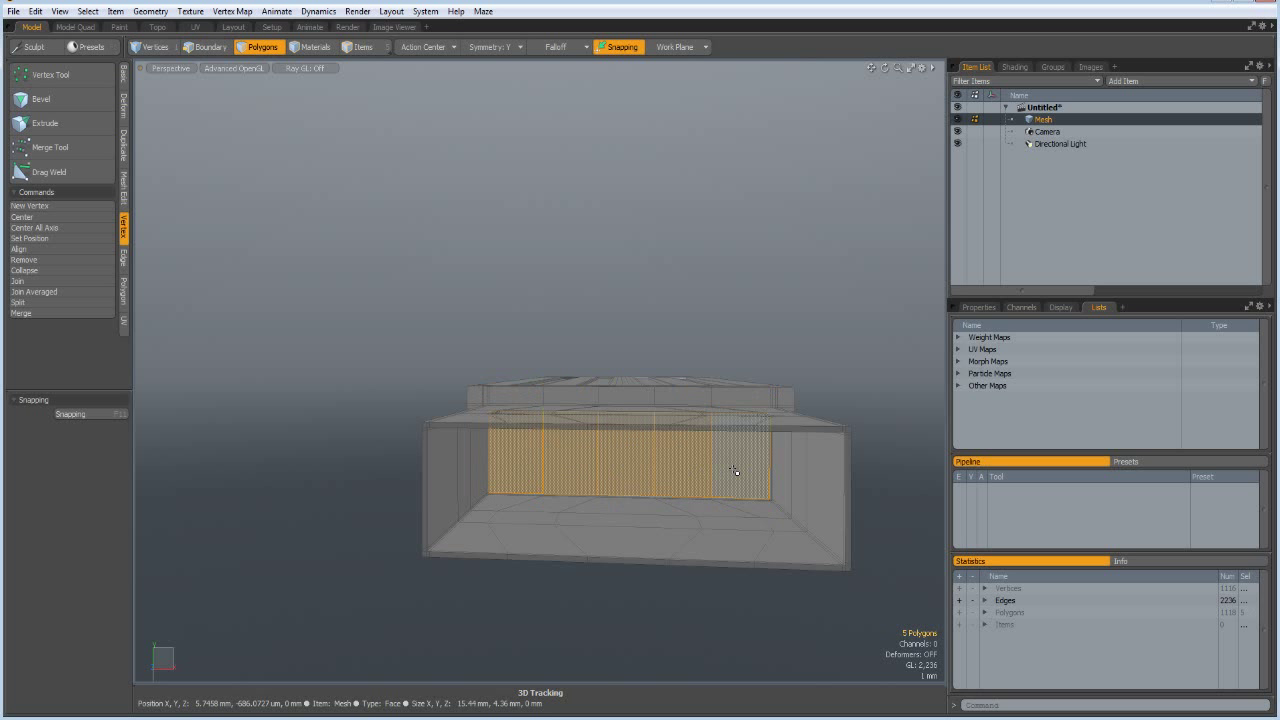
{"action": "key", "text": "n"}
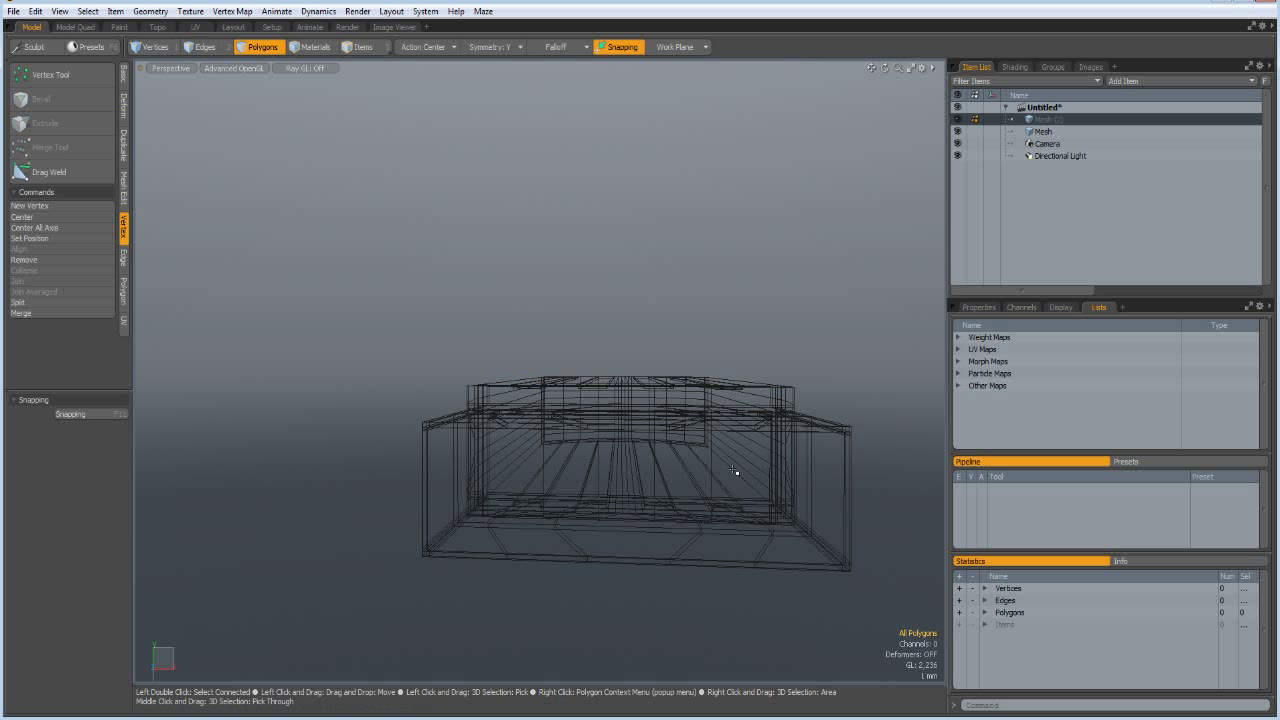
{"action": "key", "text": "ctrl+v"}
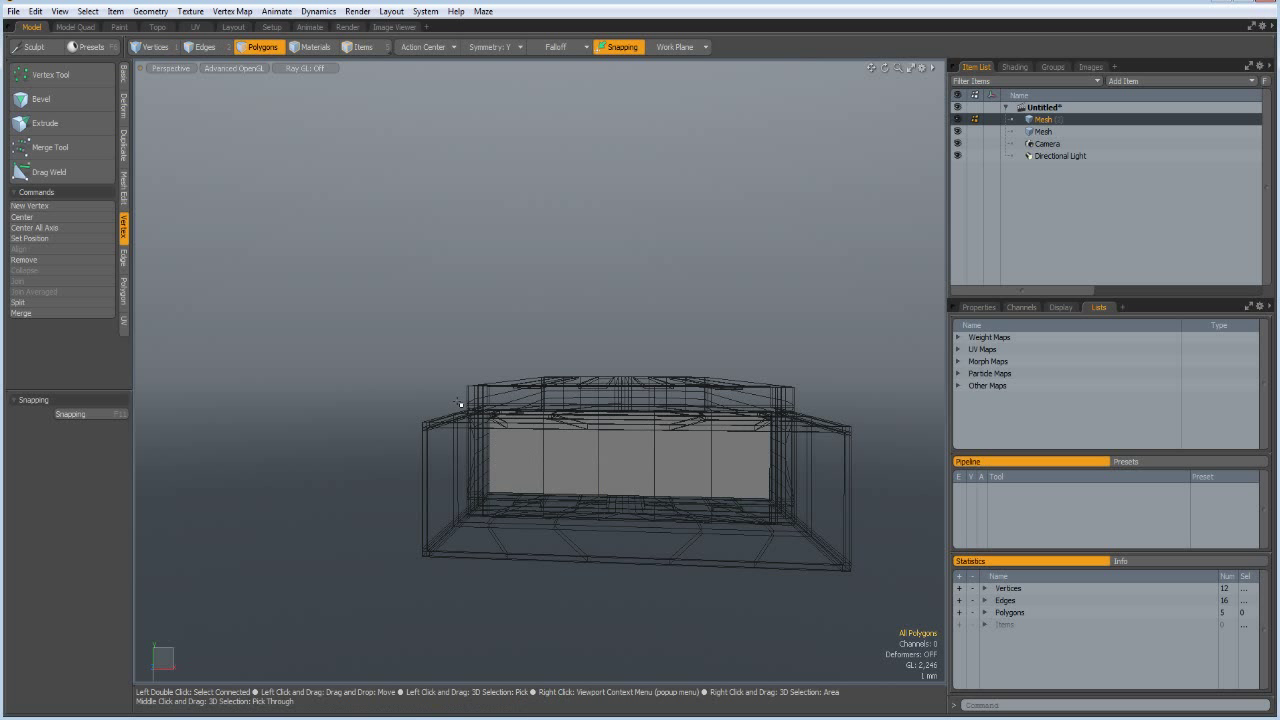
With X symmetry on, select the pasted strip's upper edges and move them -2.8 mm in Y.
{"action": "key", "text": "2"}
{"action": "right_click_drag", "start_coordinate": [458, 386], "coordinate": [806, 436]}
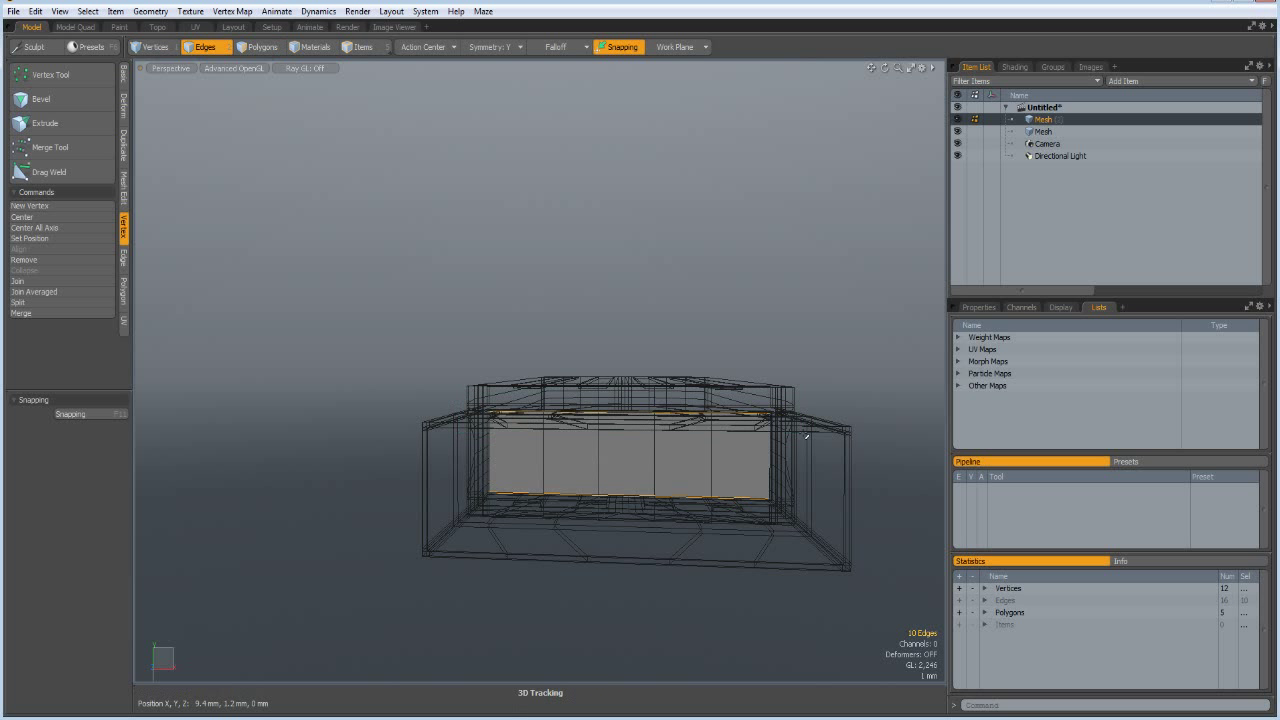
{"action": "left_click", "coordinate": [503, 48]}
{"action": "left_click", "coordinate": [508, 30]}
{"action": "right_click_drag", "start_coordinate": [440, 362], "coordinate": [832, 459]}
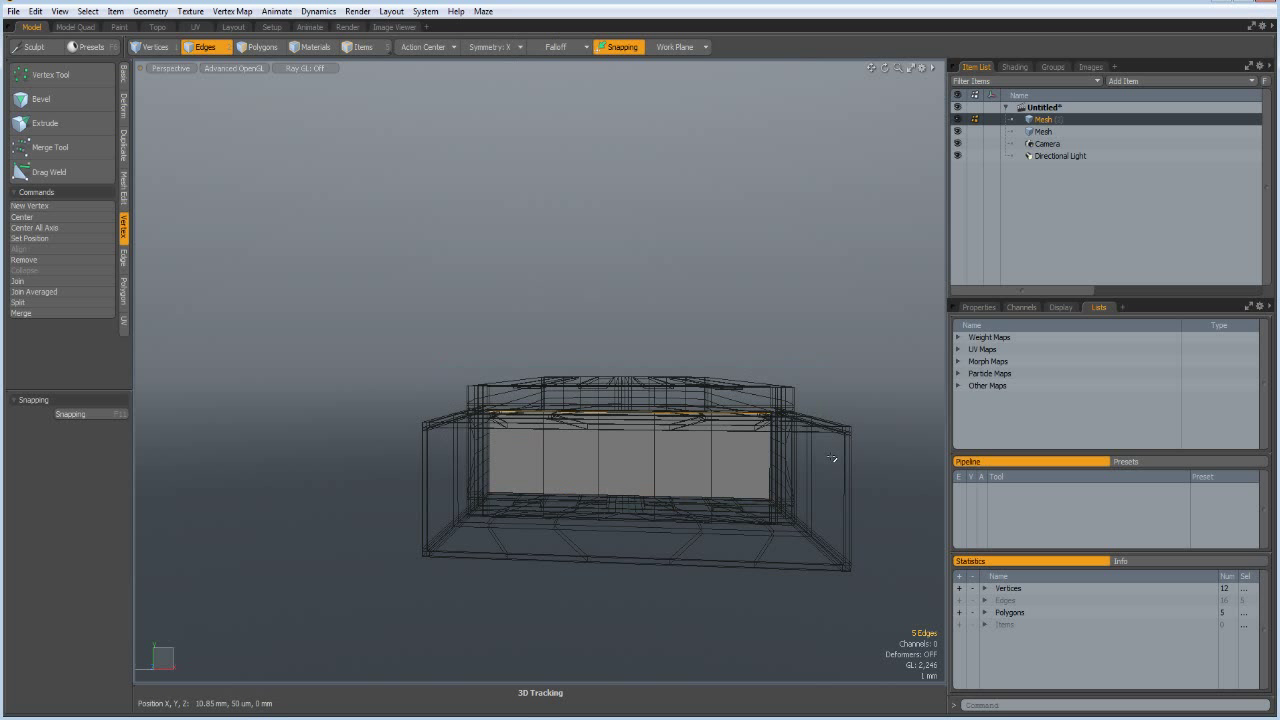
{"action": "key", "text": "w"}
{"action": "left_click_drag", "start_coordinate": [544, 348], "coordinate": [544, 402]}
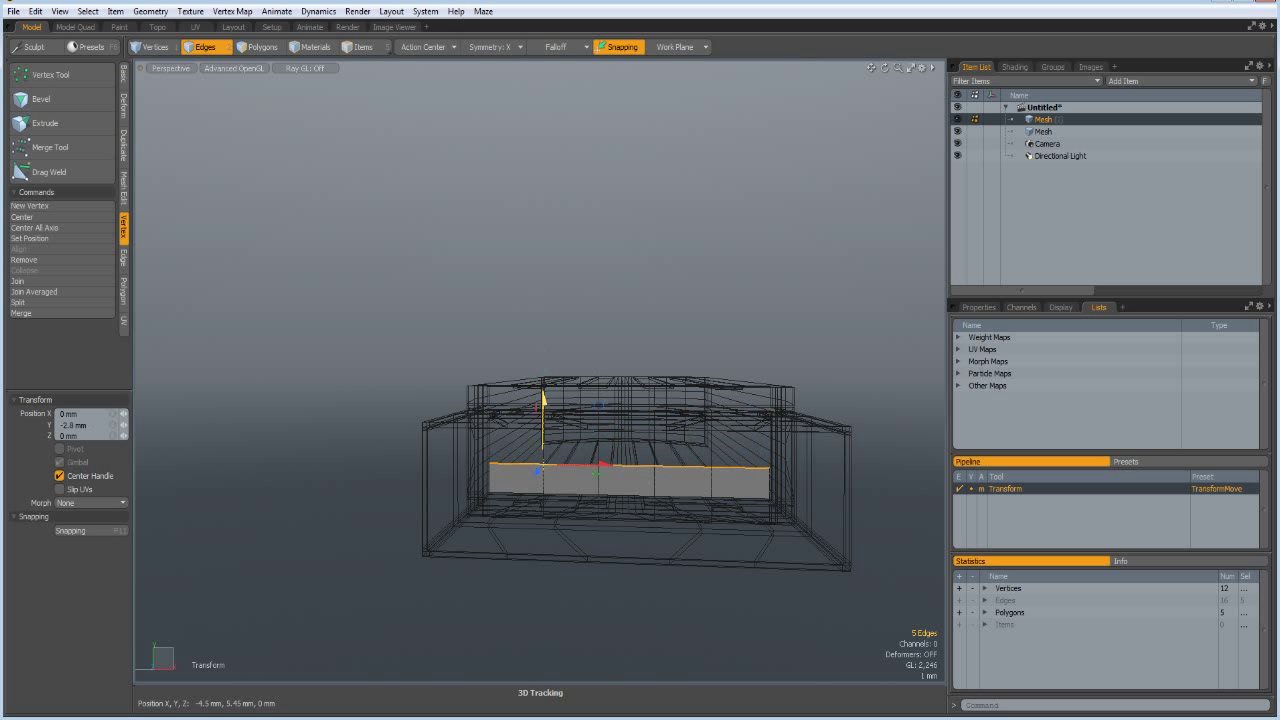
{"action": "key", "text": "space"}
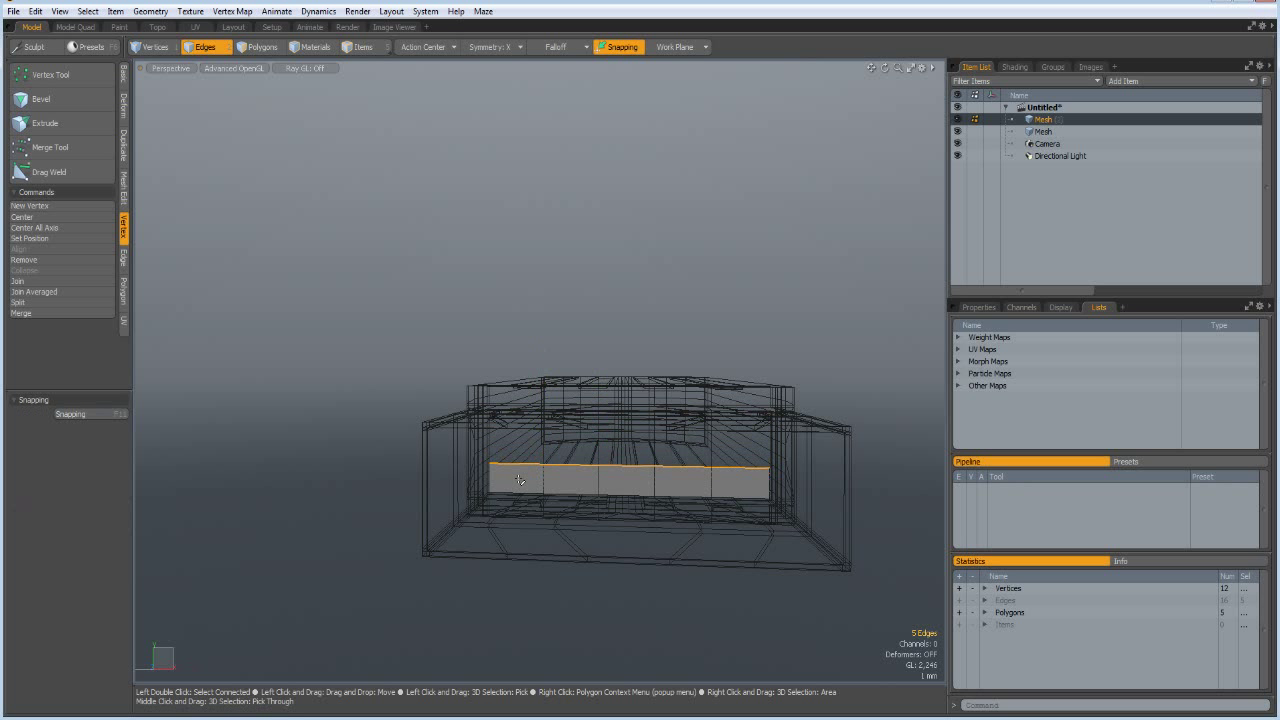
Turn symmetry off and extrude the strip's five polygons about 11.65 mm in Z toward the sleeve's opening.
{"action": "key", "text": "3"}
{"action": "left_click_drag", "start_coordinate": [519, 480], "coordinate": [690, 493]}
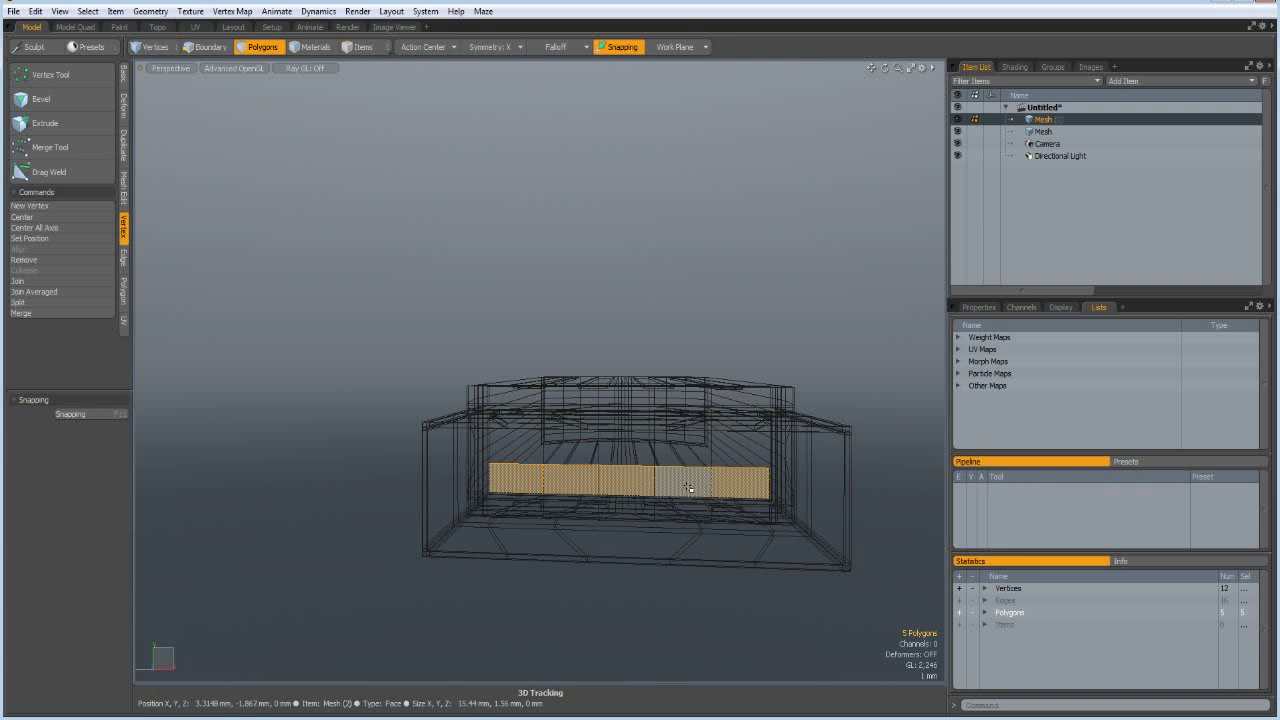
{"action": "key", "text": "ctrl+space"}
{"action": "left_click", "coordinate": [716, 463]}
{"action": "left_click_drag", "start_coordinate": [702, 546], "coordinate": [629, 587], "text": "alt"}
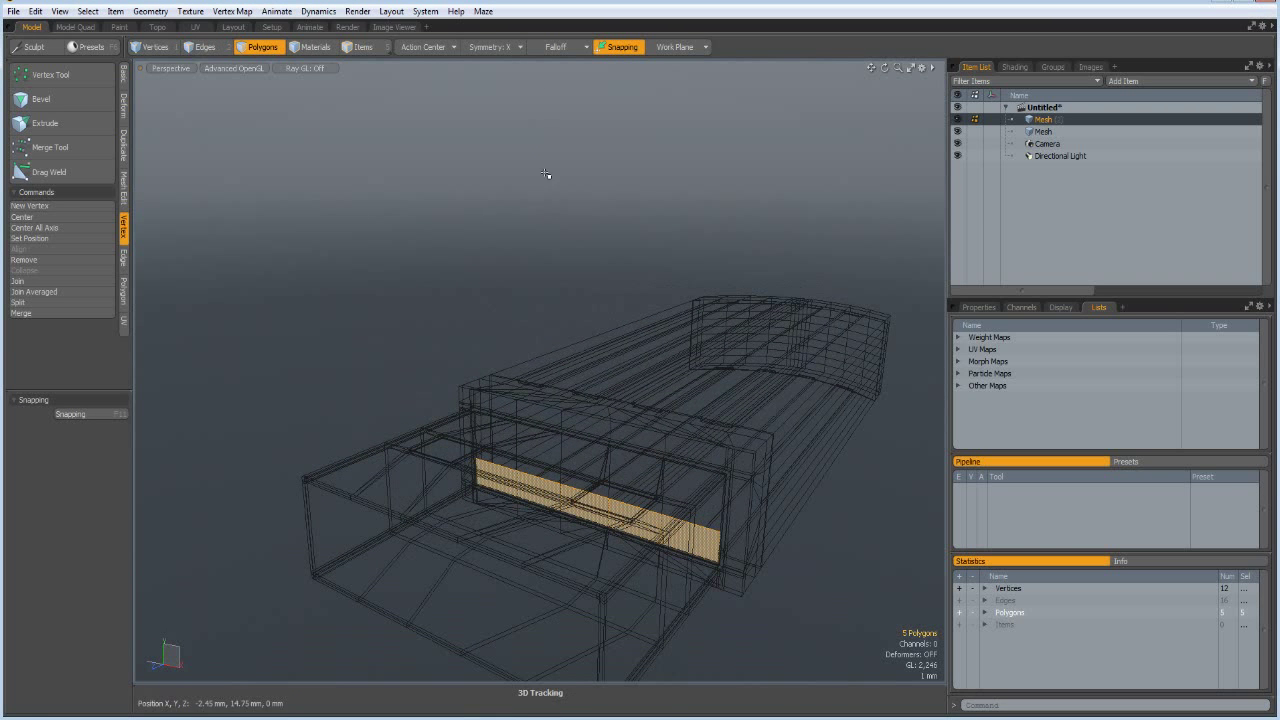
{"action": "left_click", "coordinate": [507, 47]}
{"action": "left_click", "coordinate": [507, 42]}
{"action": "key", "text": "shift+x"}
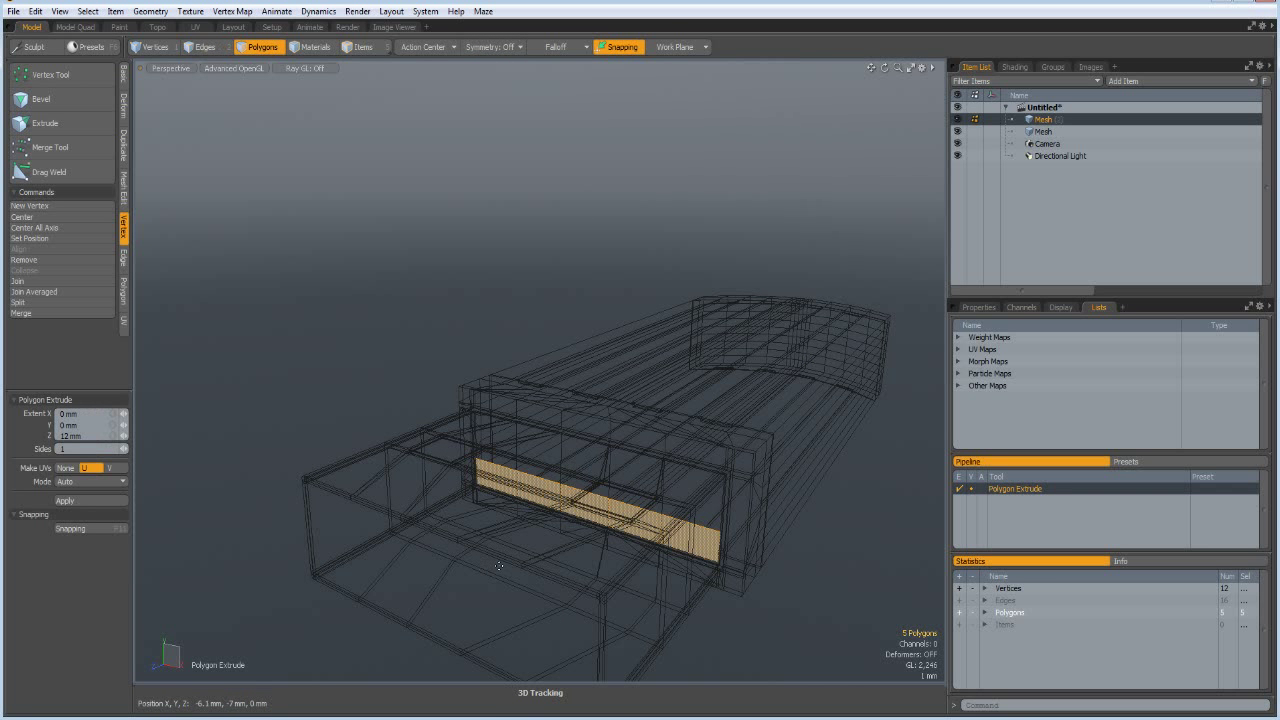
{"action": "left_click_drag", "start_coordinate": [553, 531], "coordinate": [368, 665]}
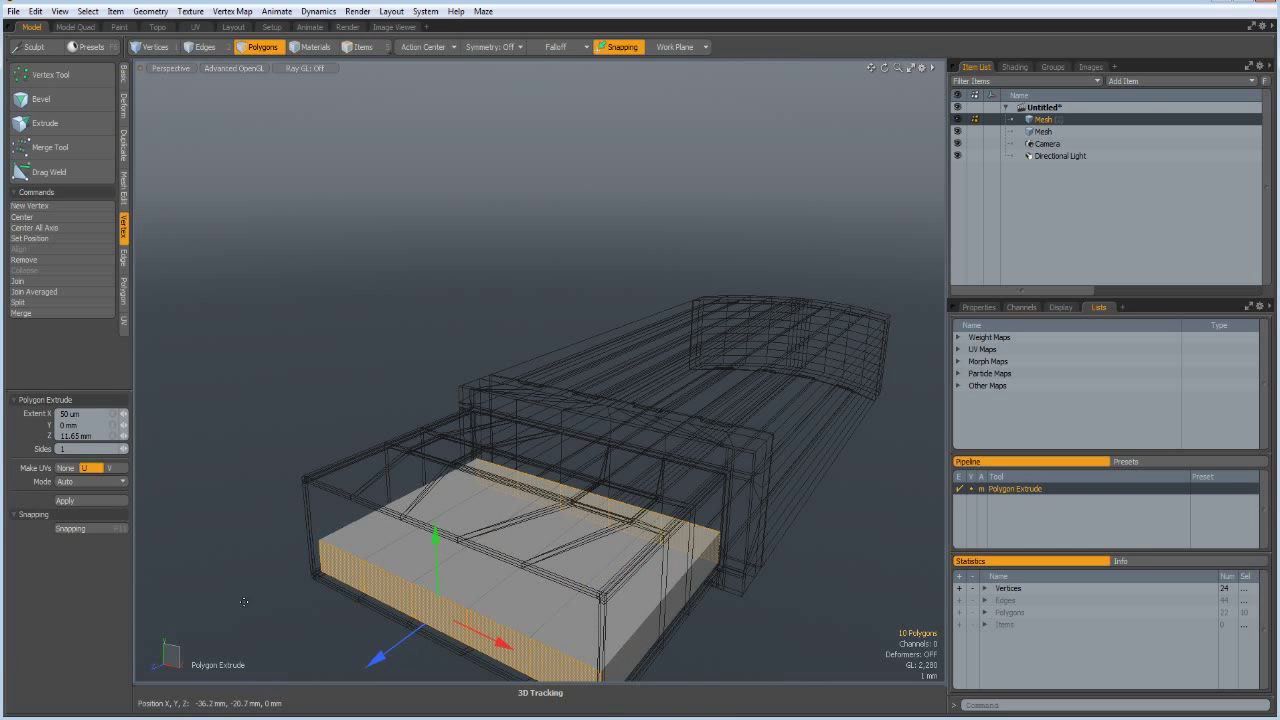
{"action": "key", "text": "space"}
Select the four edge loops dividing the extruded block lengthwise and delete them.
{"action": "left_click_drag", "start_coordinate": [312, 648], "coordinate": [303, 617], "text": "alt"}
{"action": "key", "text": "2"}
{"action": "left_click", "coordinate": [529, 538]}
{"action": "left_click", "coordinate": [608, 538]}
{"action": "left_click", "coordinate": [538, 546], "text": "shift"}
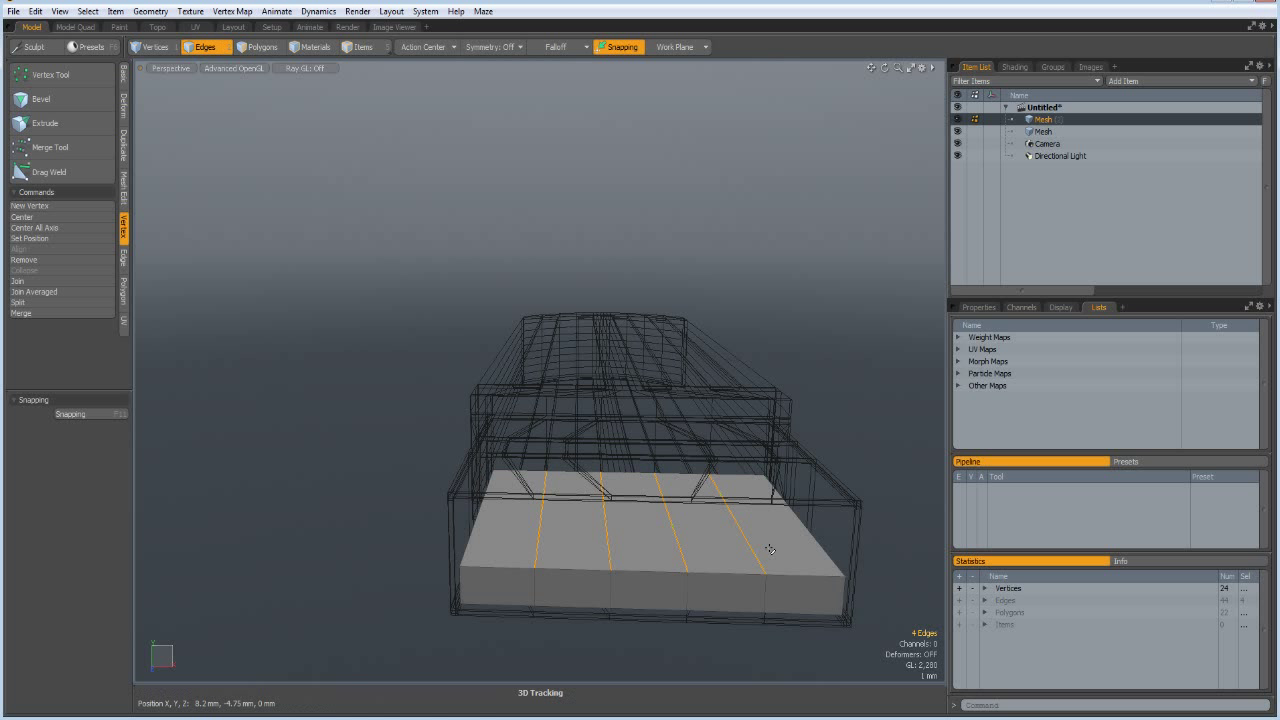
{"action": "key", "text": "l"}
{"action": "key", "text": "Delete"}
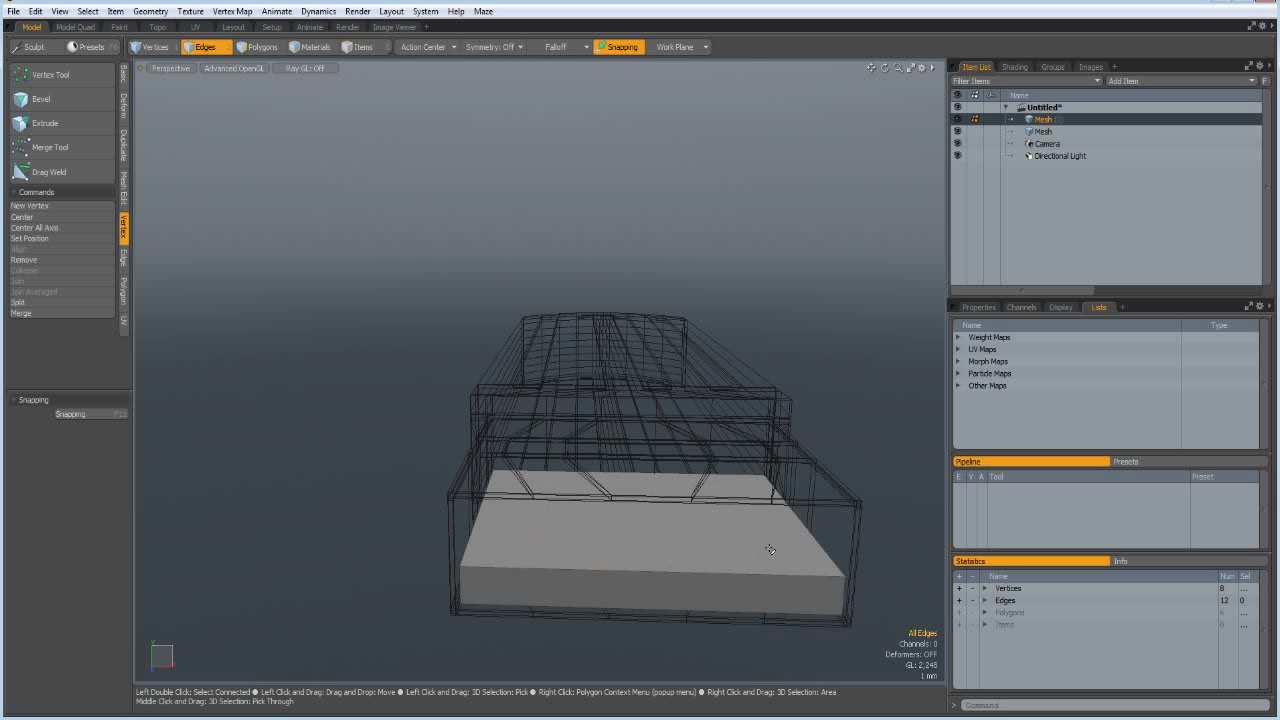
Loop-slice the inner block lengthwise with three evenly spaced cuts across its width.
{"action": "left_click", "coordinate": [572, 574]}
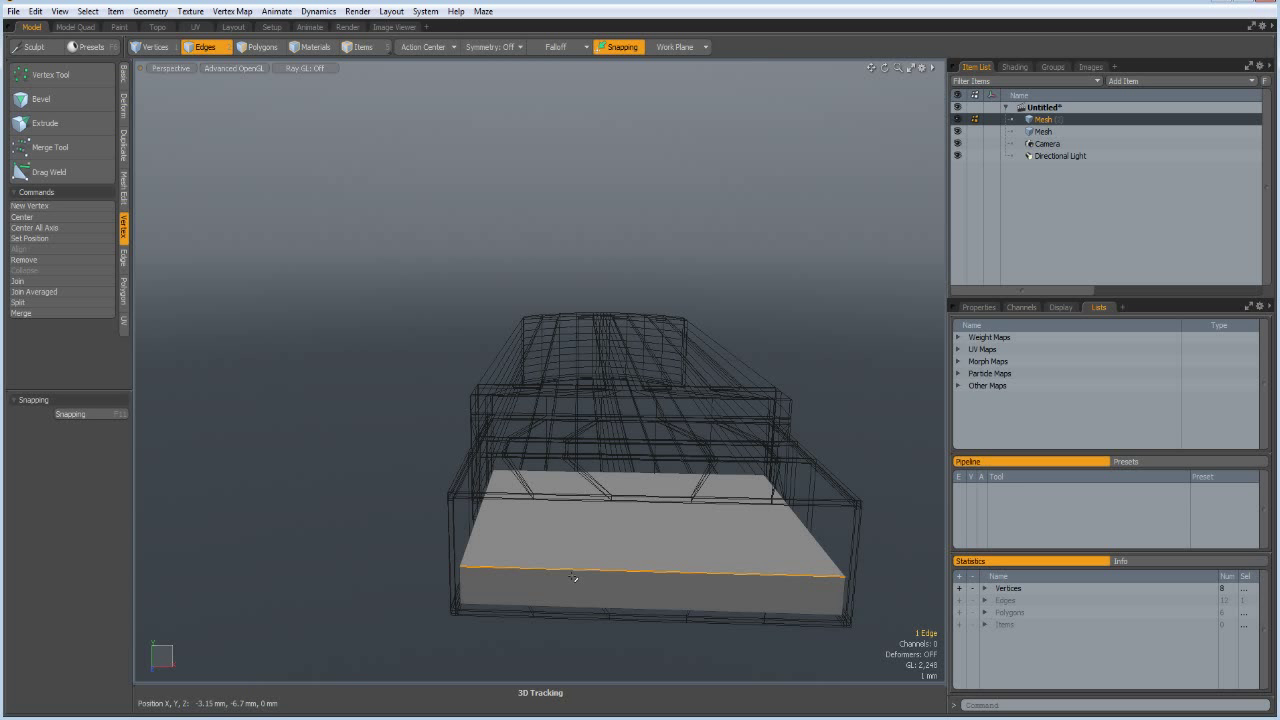
{"action": "key", "text": "alt+c"}
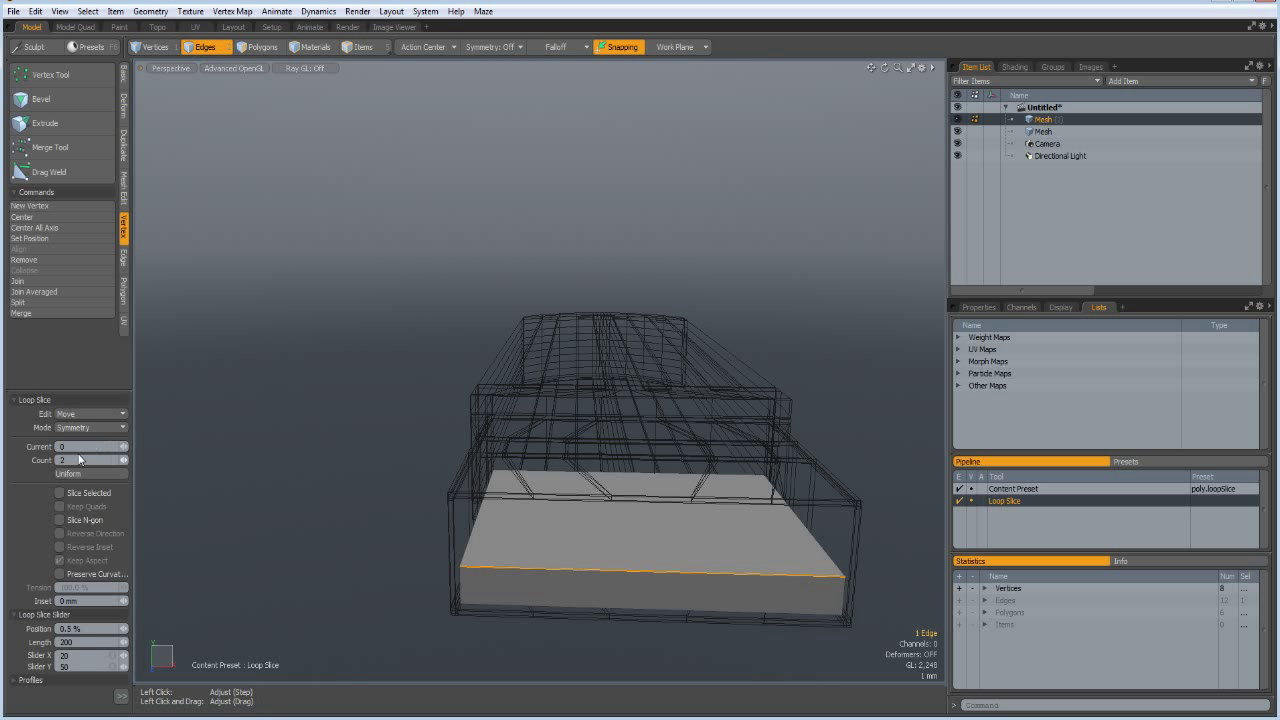
{"action": "left_click", "coordinate": [124, 458]}
{"action": "left_click", "coordinate": [122, 427]}
{"action": "left_click", "coordinate": [126, 425]}
{"action": "left_click", "coordinate": [266, 388]}
{"action": "key", "text": "space"}
{"action": "left_click", "coordinate": [266, 389]}
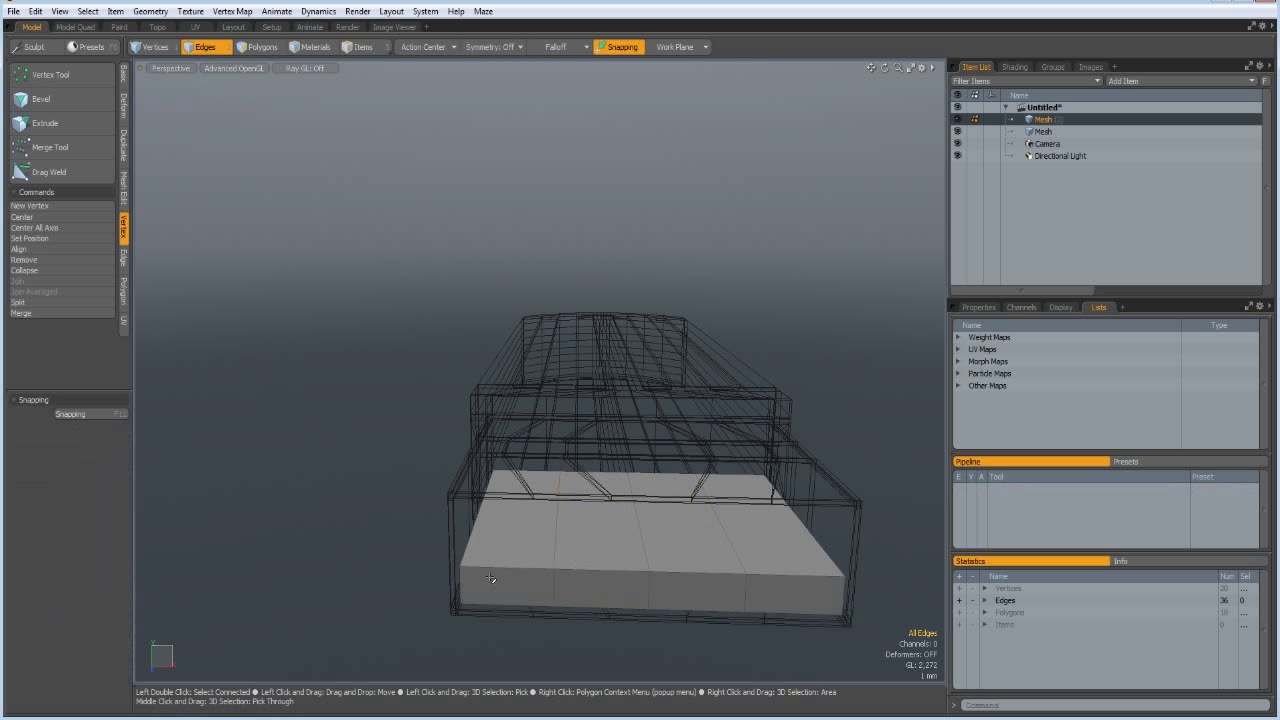
Select the border edges of the block's front and side faces and set up an Edge Bevel with Round Level 0.
{"action": "double_click", "coordinate": [486, 568]}
{"action": "double_click", "coordinate": [507, 609], "text": "shift"}
{"action": "double_click", "coordinate": [461, 587], "text": "shift"}
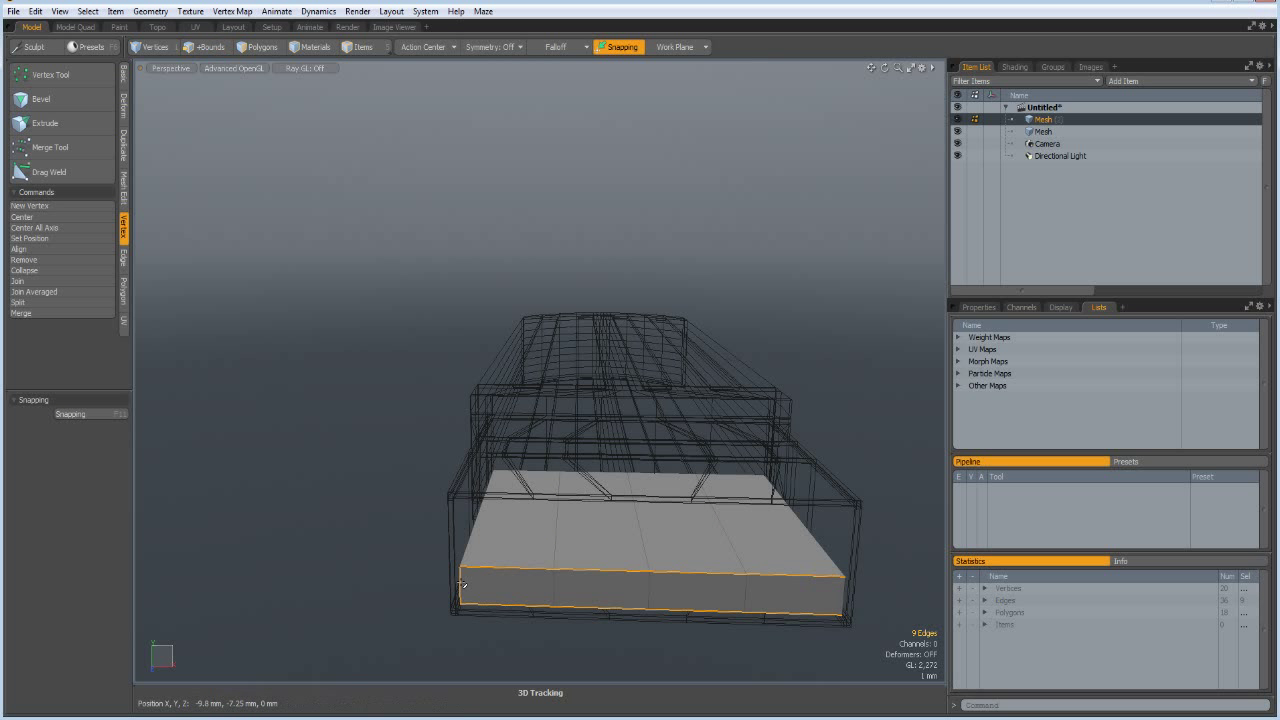
{"action": "double_click", "coordinate": [824, 549], "text": "shift"}
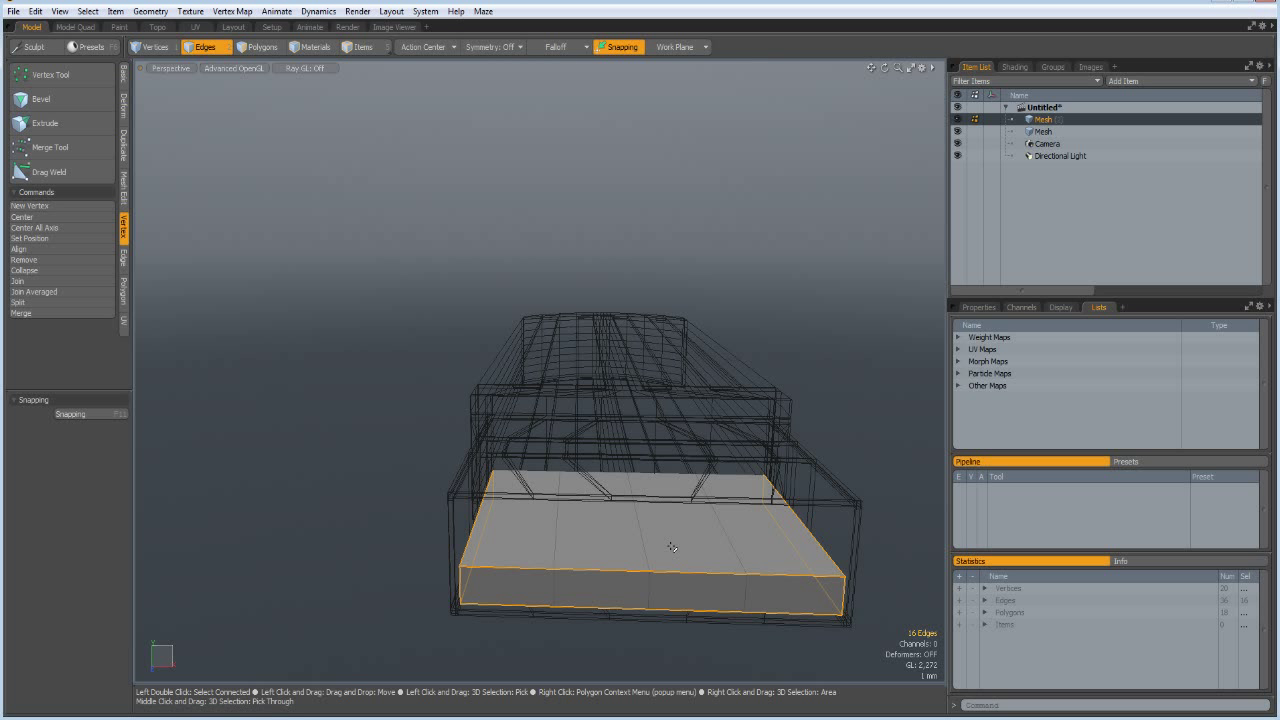
{"action": "key", "text": "b"}
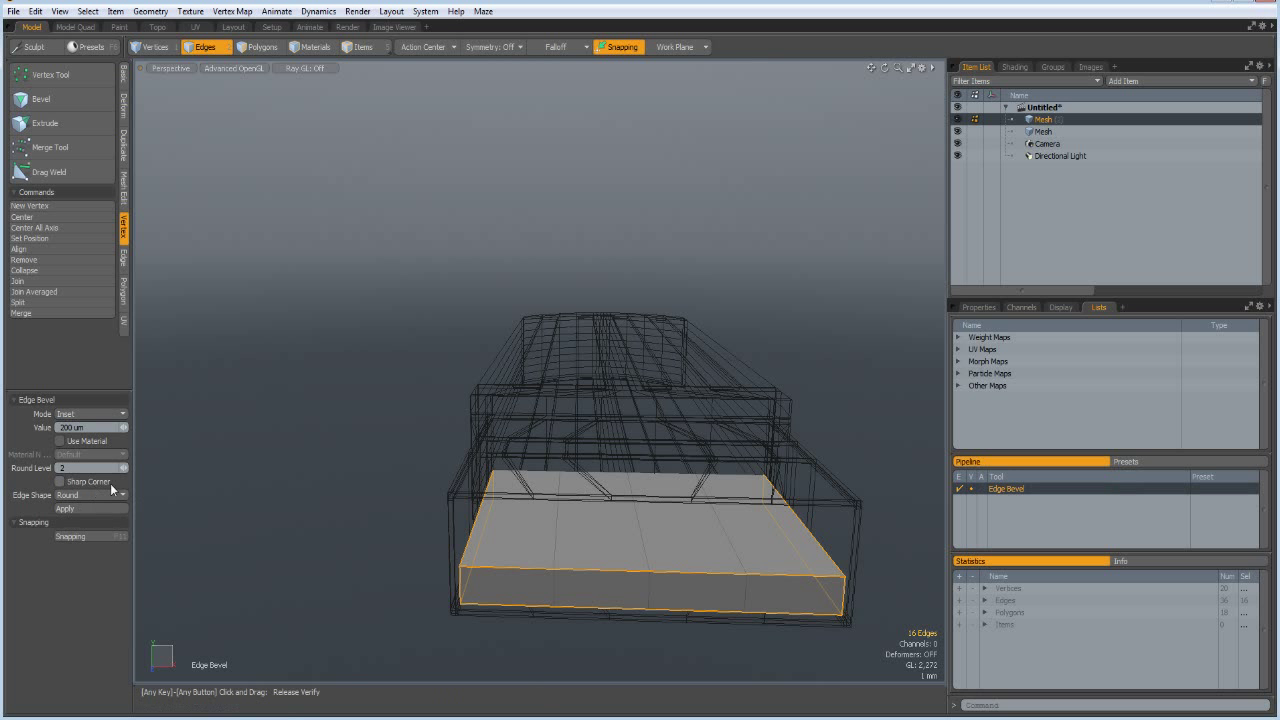
{"action": "left_click", "coordinate": [123, 473]}
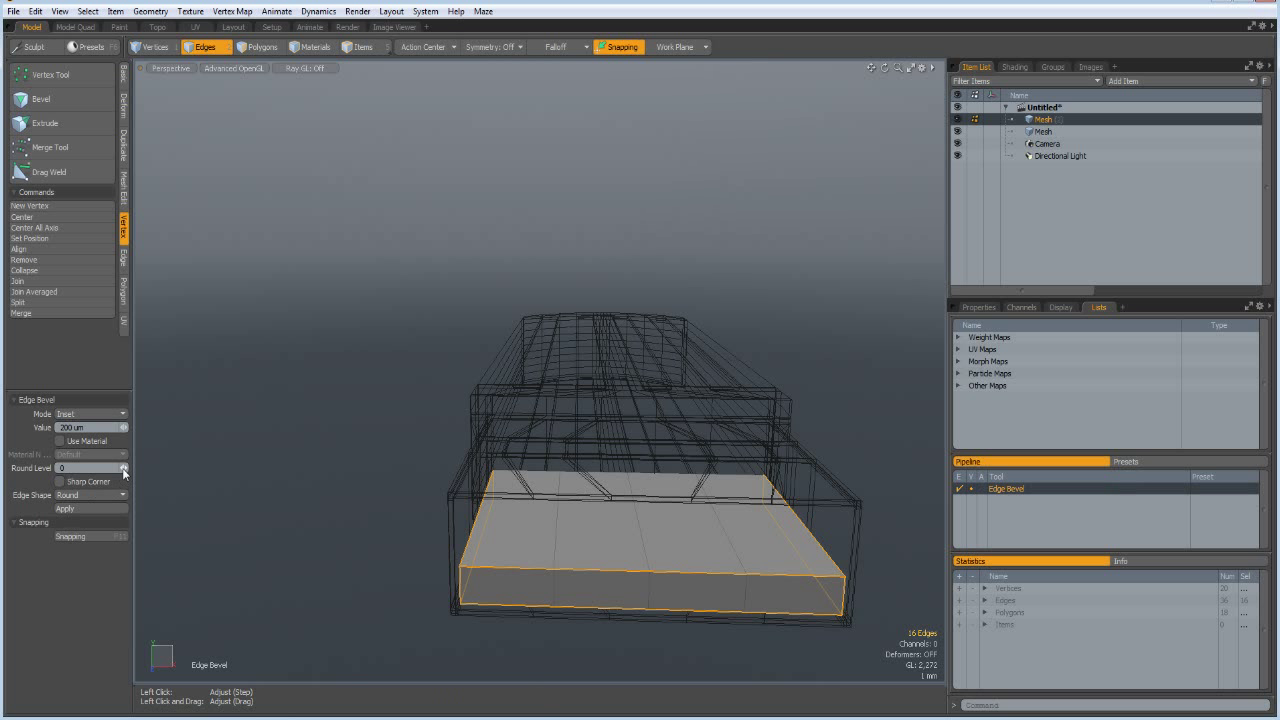
Bevel the selected outer edges of the insert inside the USB connector by 180 um.
{"action": "left_click_drag", "start_coordinate": [559, 527], "coordinate": [576, 527]}
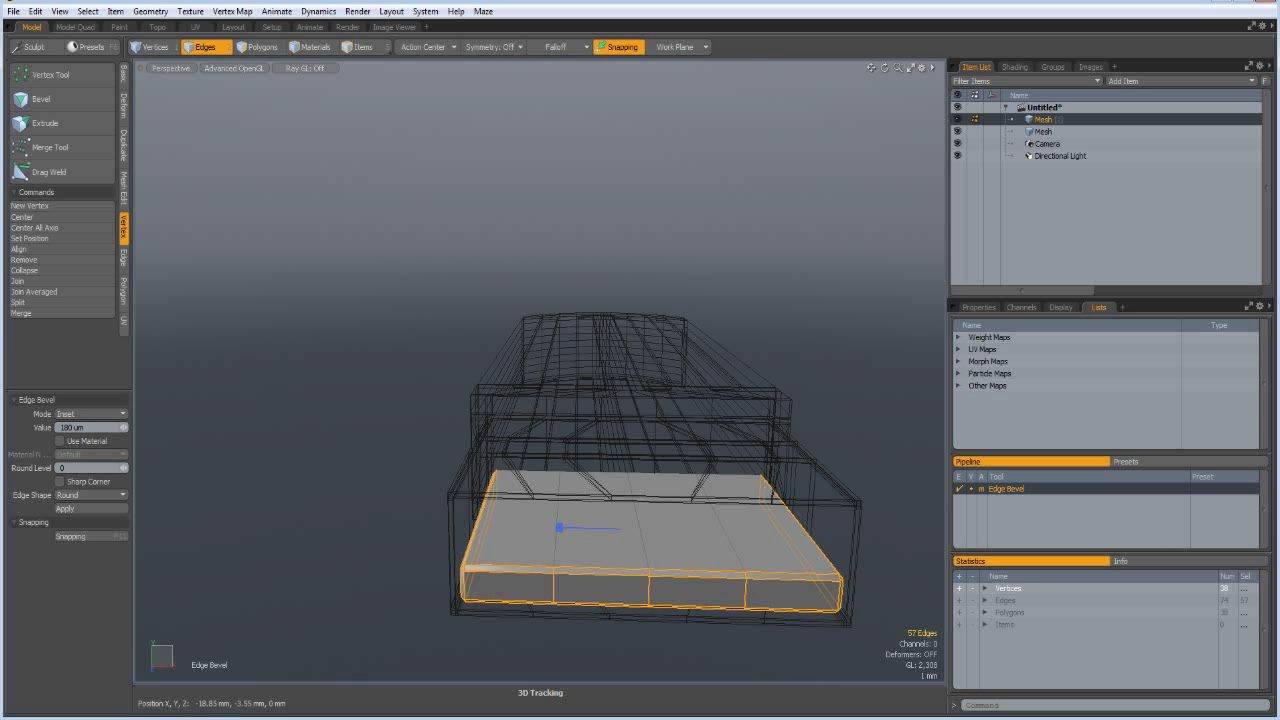
{"action": "key", "text": "space"}
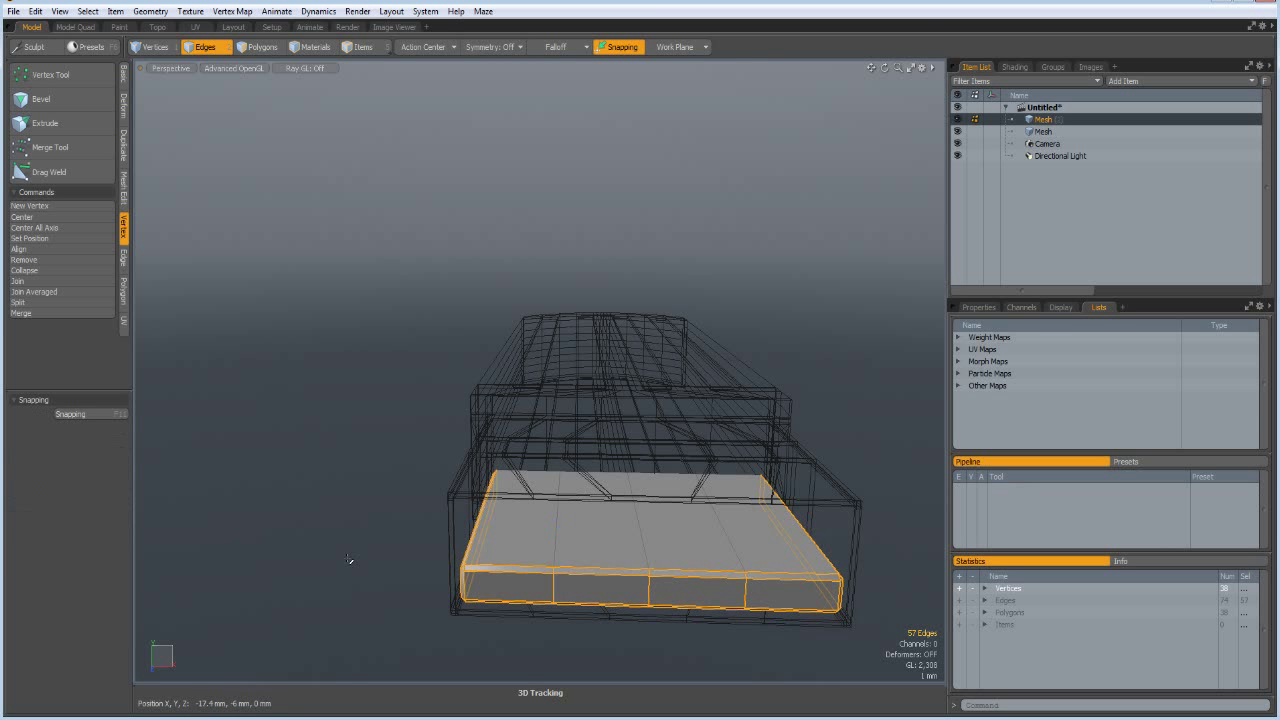
Delete the polygons at the rear end of the insert, where it meets the drive body.
{"action": "left_click_drag", "start_coordinate": [727, 649], "coordinate": [477, 405], "text": "alt"}
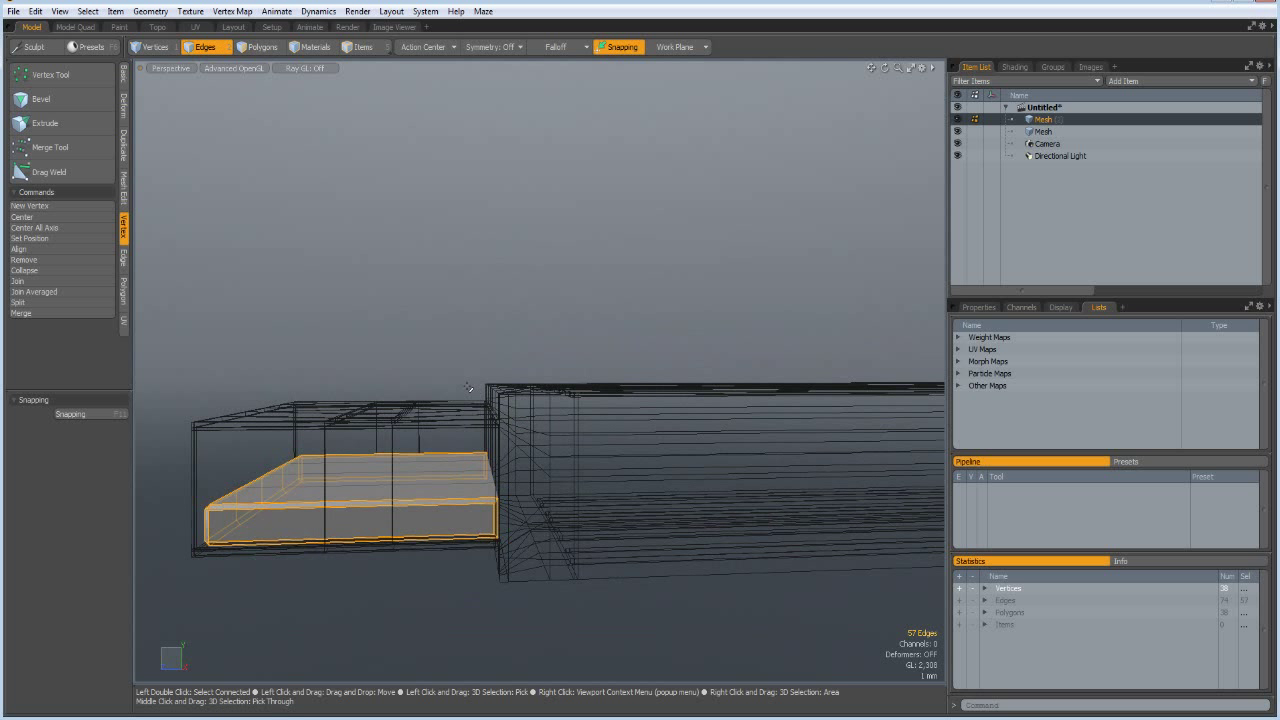
{"action": "key", "text": "3"}
{"action": "right_click_drag", "start_coordinate": [440, 362], "coordinate": [568, 607]}
{"action": "left_click", "coordinate": [568, 607]}
Move the insert's open rear edges backward so the insert extends into the drive body.
{"action": "key", "text": "2"}
{"action": "right_click_drag", "start_coordinate": [432, 306], "coordinate": [557, 654]}
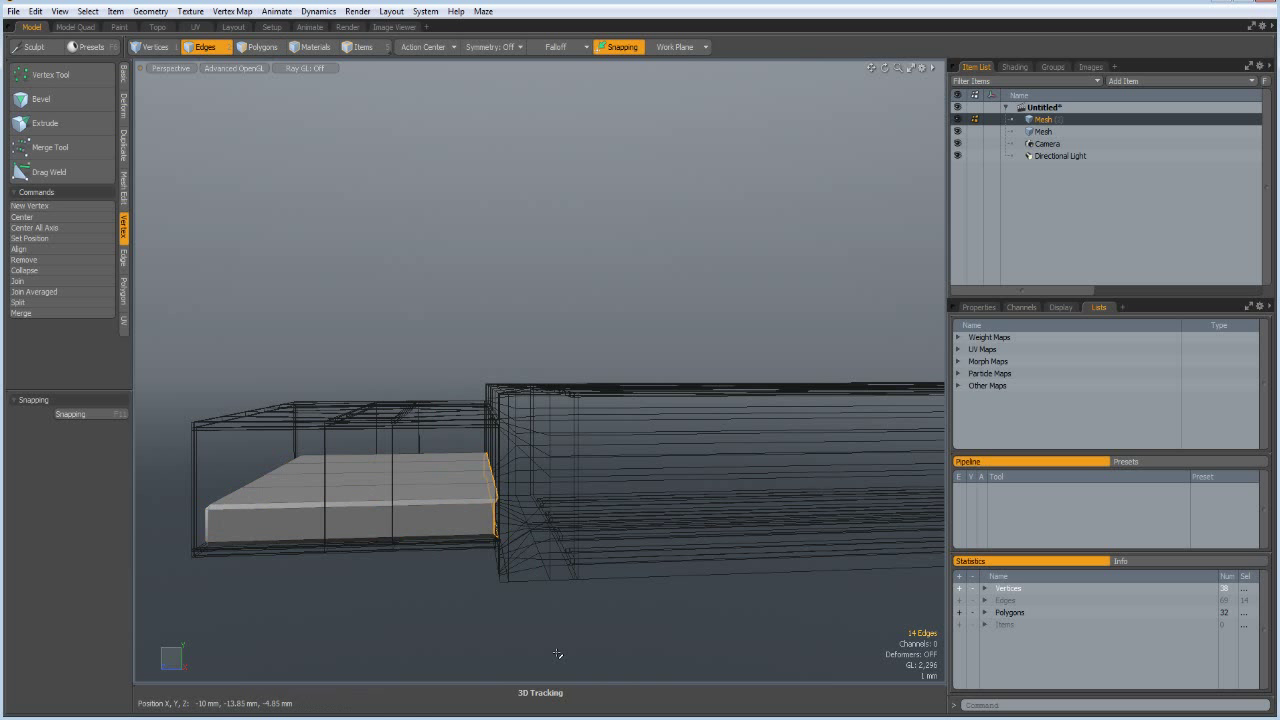
{"action": "key", "text": "w"}
{"action": "left_click_drag", "start_coordinate": [421, 494], "coordinate": [514, 489]}
{"action": "key", "text": "q"}
{"action": "left_click", "coordinate": [598, 246]}
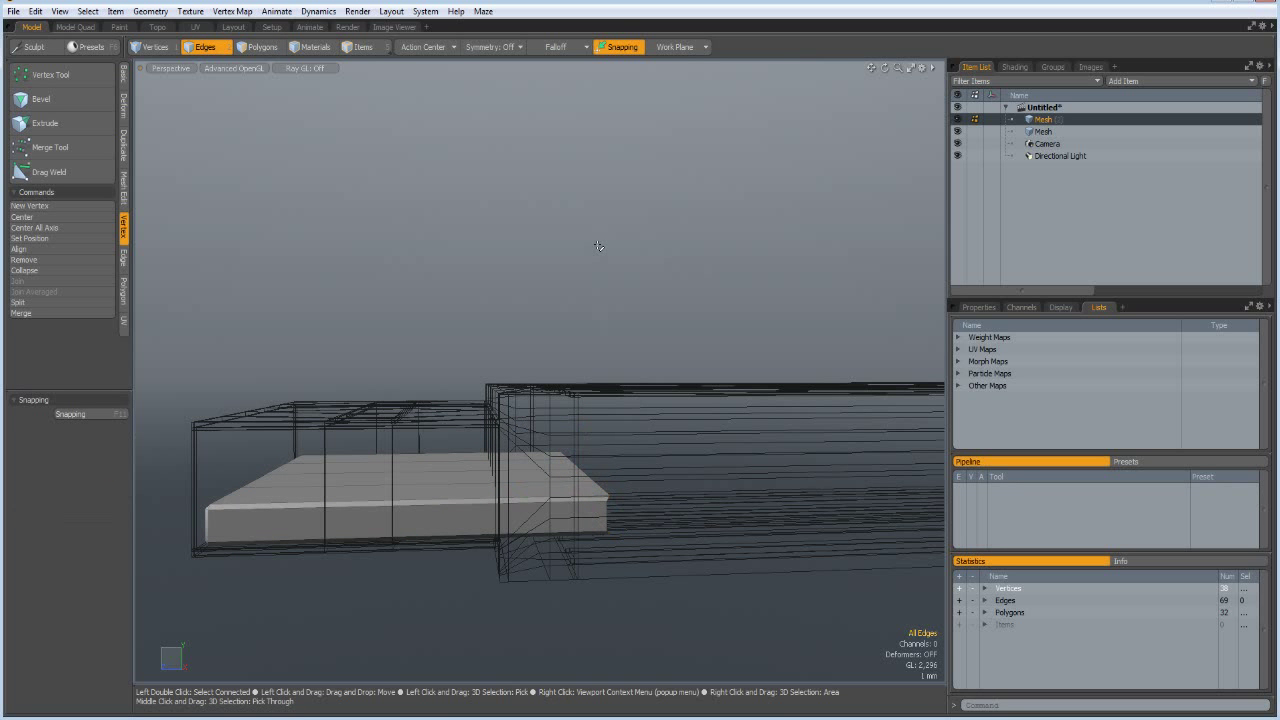
Bevel the insert's four top polygons individually with -90 um shift and 1.29 mm inset, and bevel them again with 100 um shift.
{"action": "left_click_drag", "start_coordinate": [598, 246], "coordinate": [569, 360], "text": "alt"}
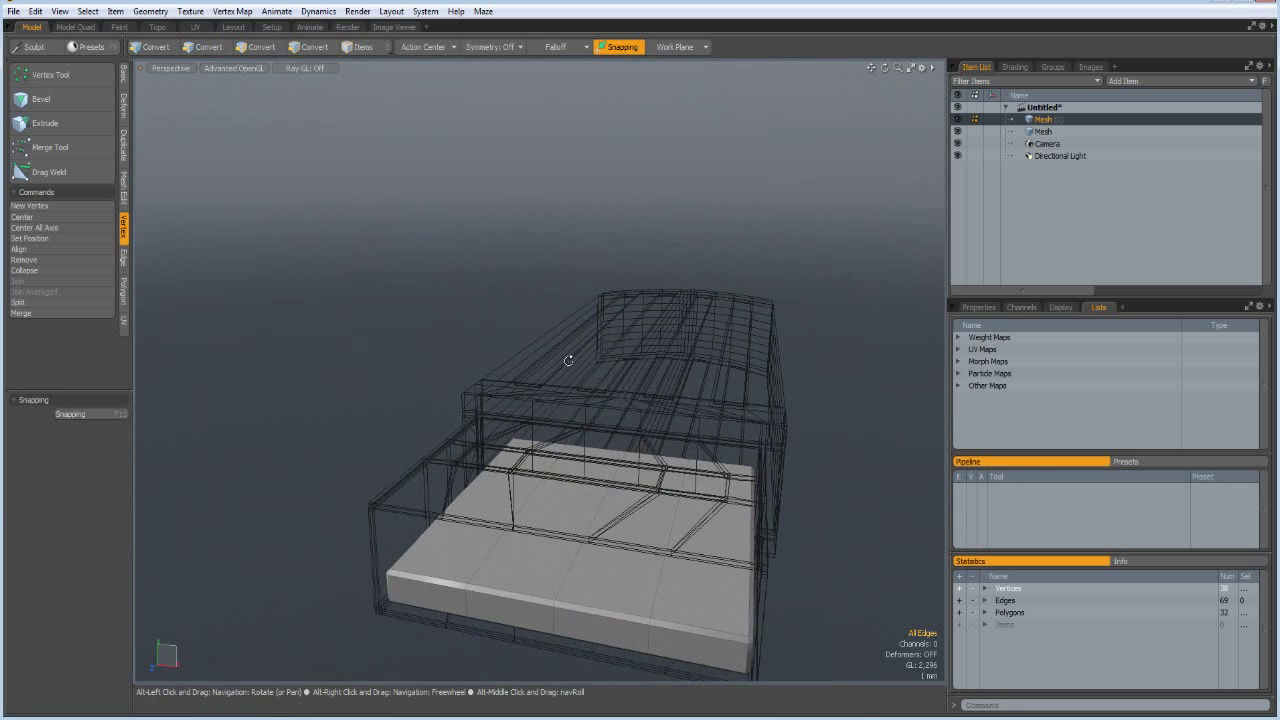
{"action": "left_click", "coordinate": [467, 539]}
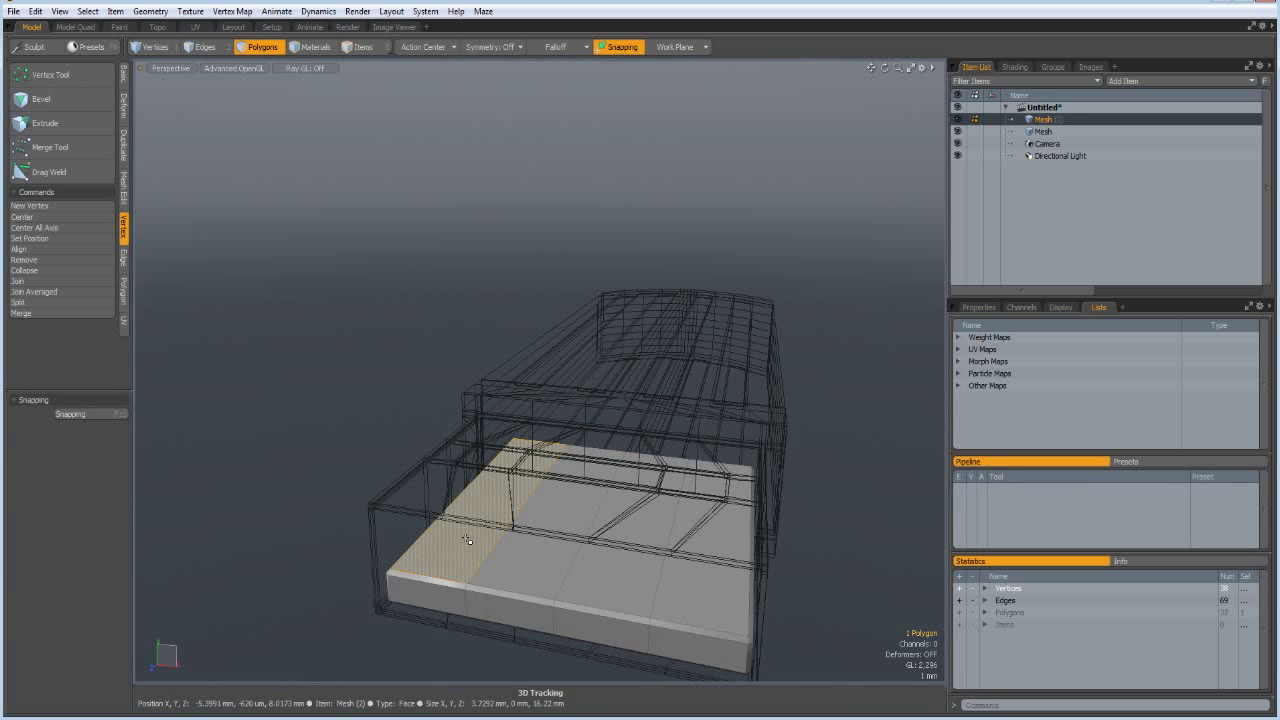
{"action": "left_click", "coordinate": [533, 549], "text": "shift"}
{"action": "left_click", "coordinate": [607, 556], "text": "shift"}
{"action": "left_click", "coordinate": [694, 582], "text": "shift"}
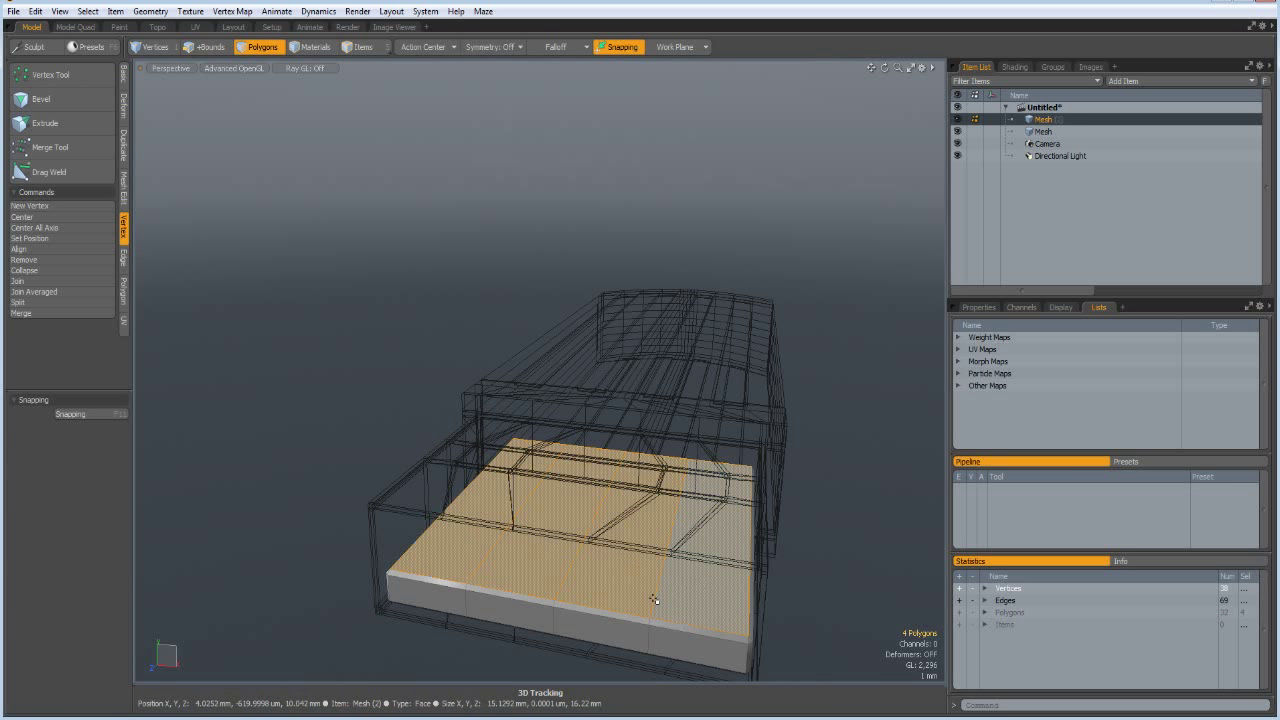
{"action": "key", "text": "b"}
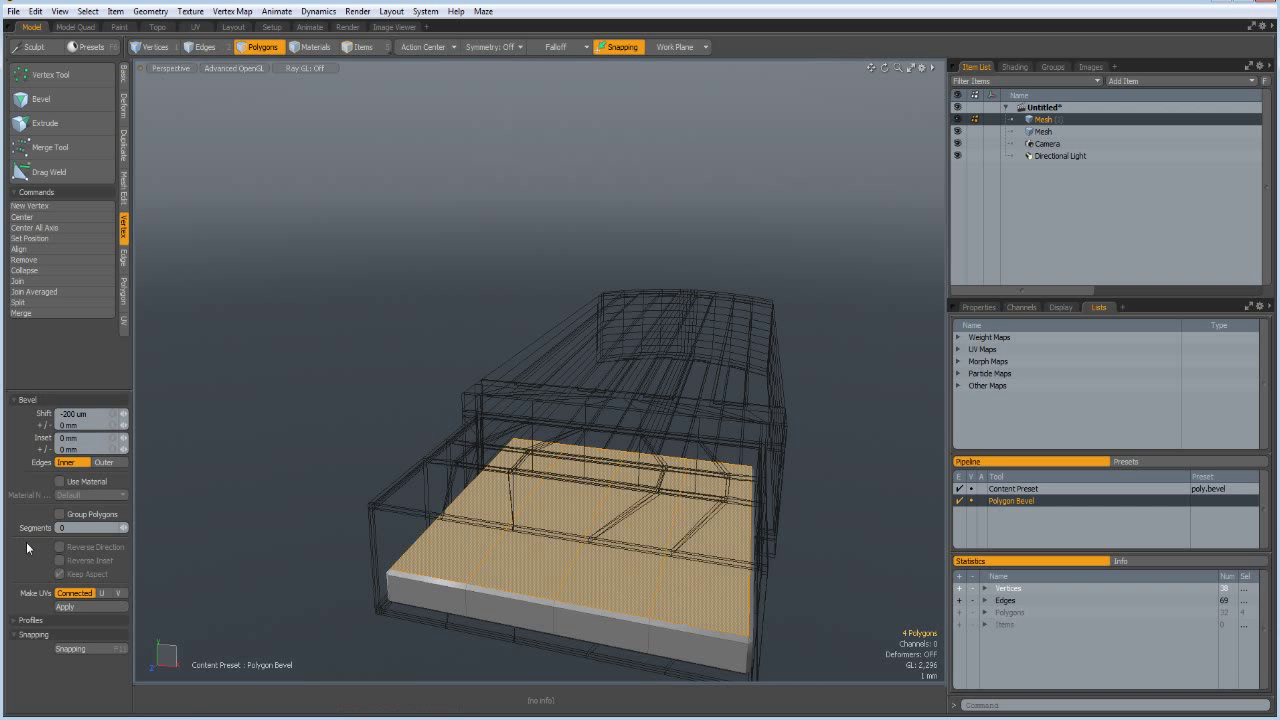
{"action": "left_click_drag", "start_coordinate": [379, 406], "coordinate": [445, 409]}
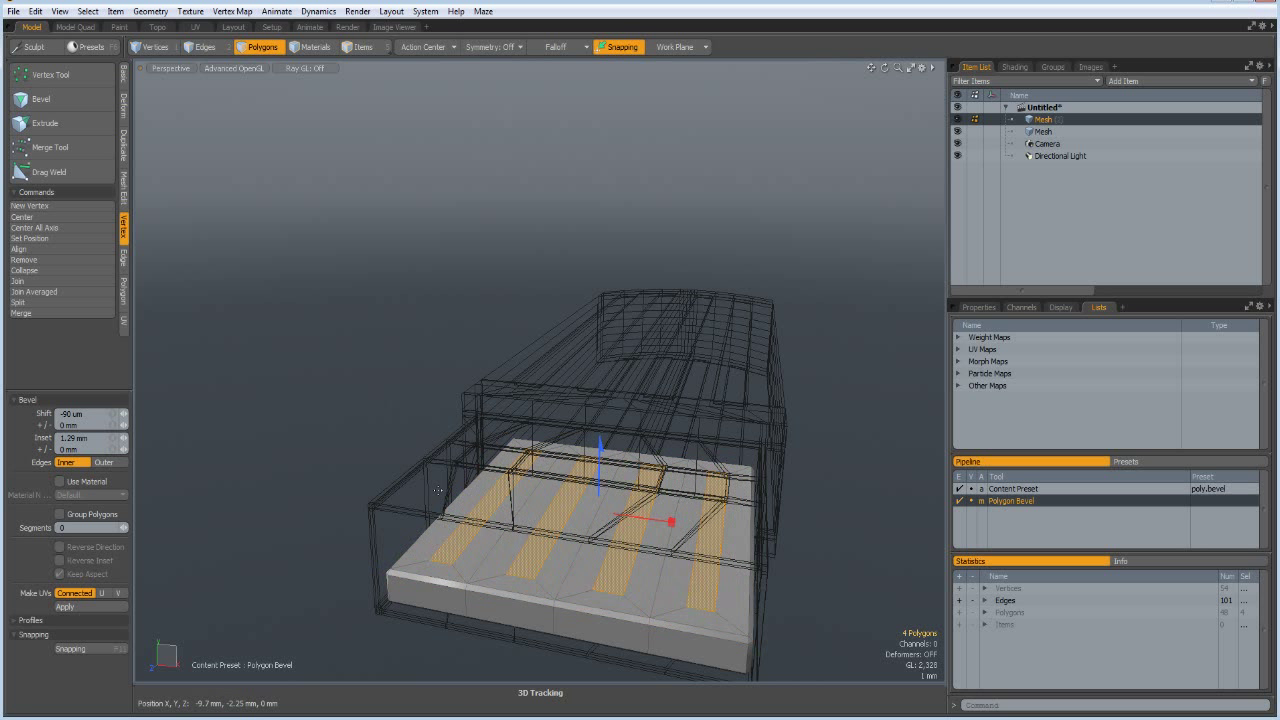
{"action": "left_click", "coordinate": [366, 438]}
{"action": "left_click_drag", "start_coordinate": [600, 446], "coordinate": [600, 441]}
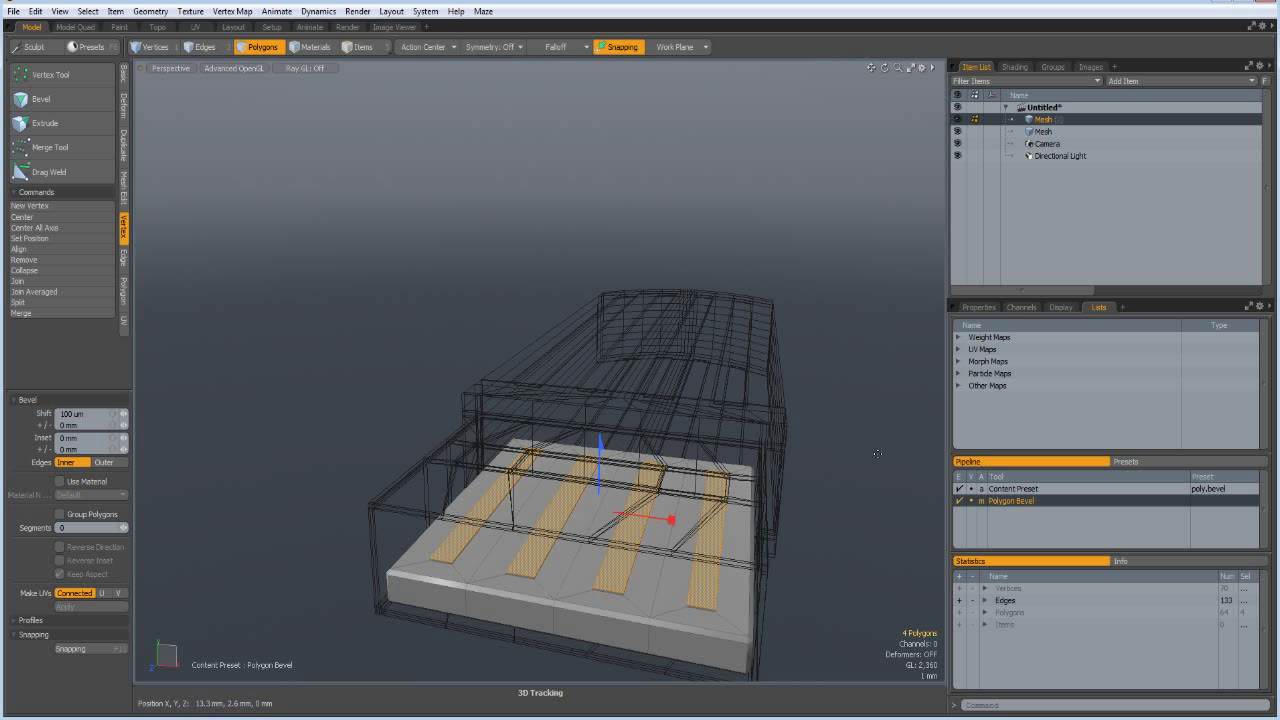
Expand the selection to include the sides of the four contact strips and assign them the material Gold.
{"action": "key", "text": "space"}
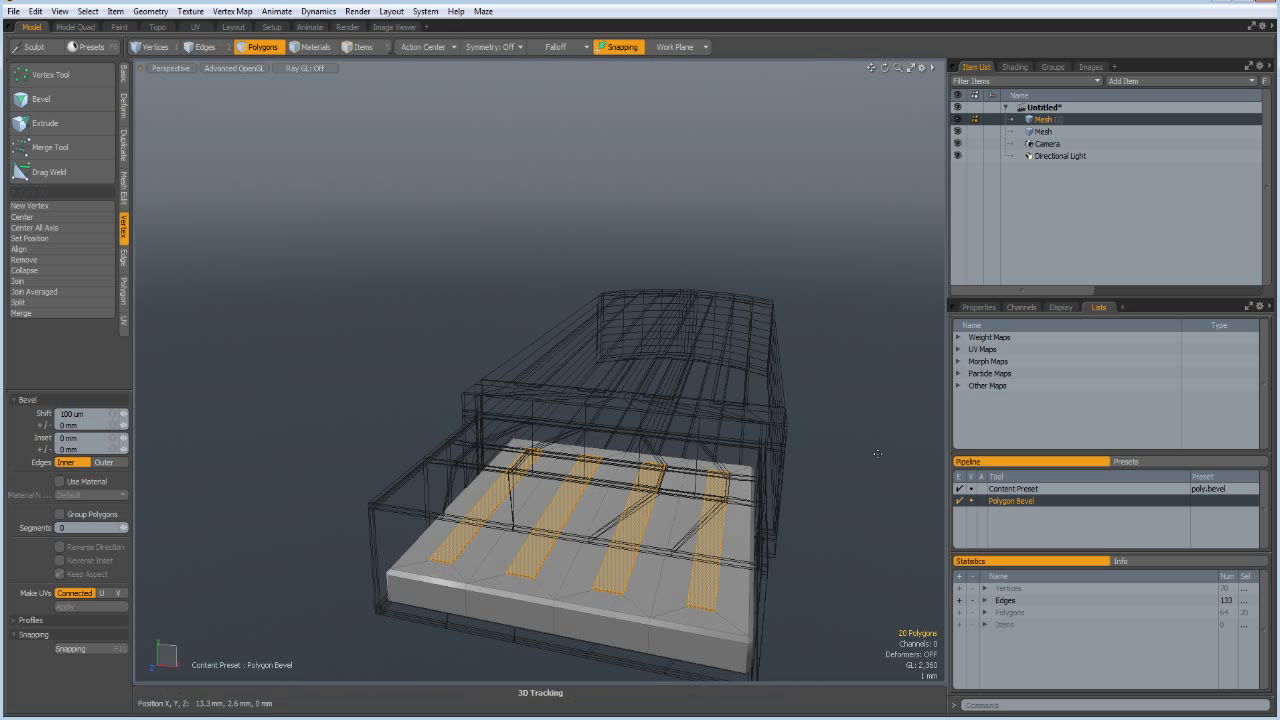
{"action": "key", "text": "m"}
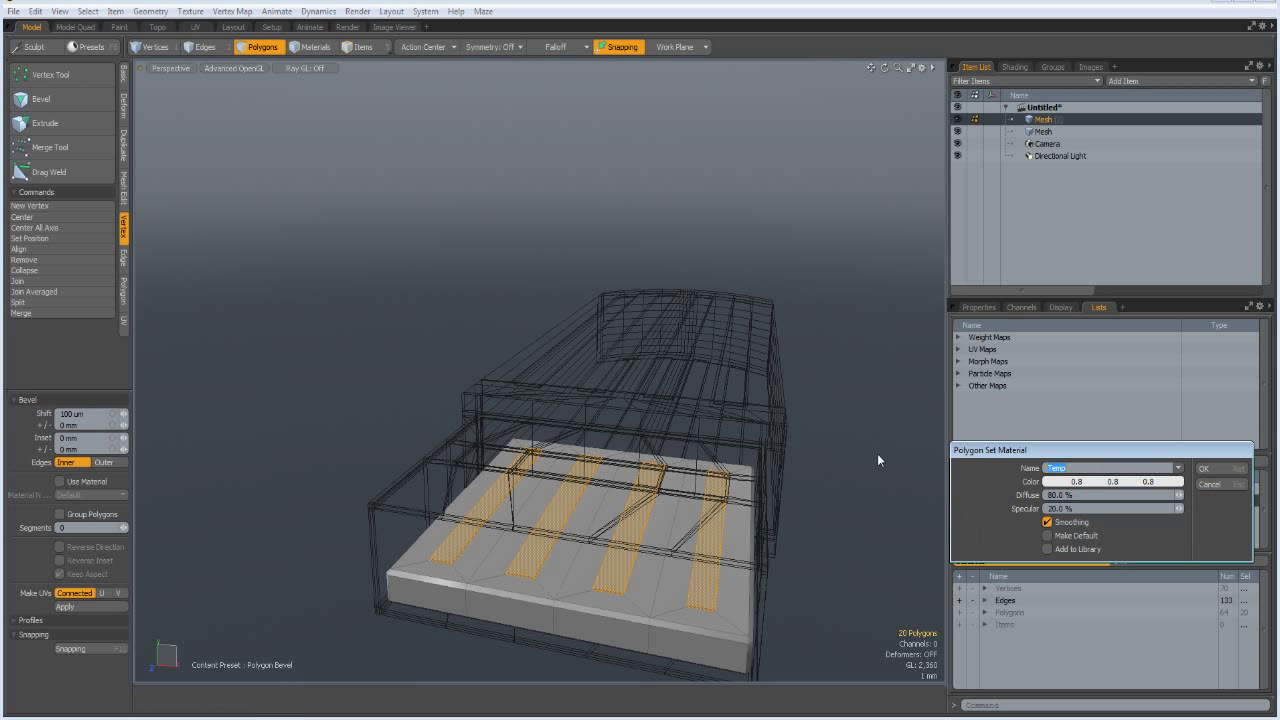
{"action": "type", "text": "Gold"}
{"action": "key", "text": "Return"}
With the contact strips hidden, assign a material named "Bl" to the rest of the insert, and unhide the strips.
{"action": "key", "text": "Delete"}
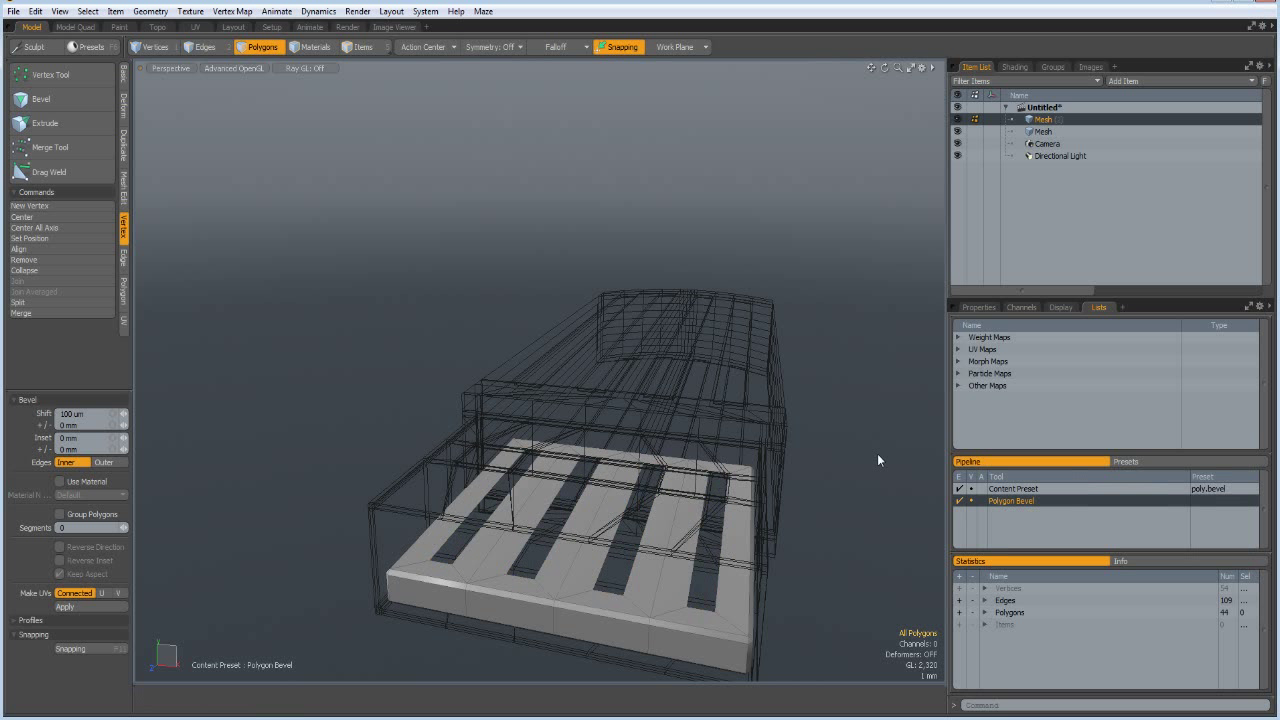
{"action": "key", "text": "m"}
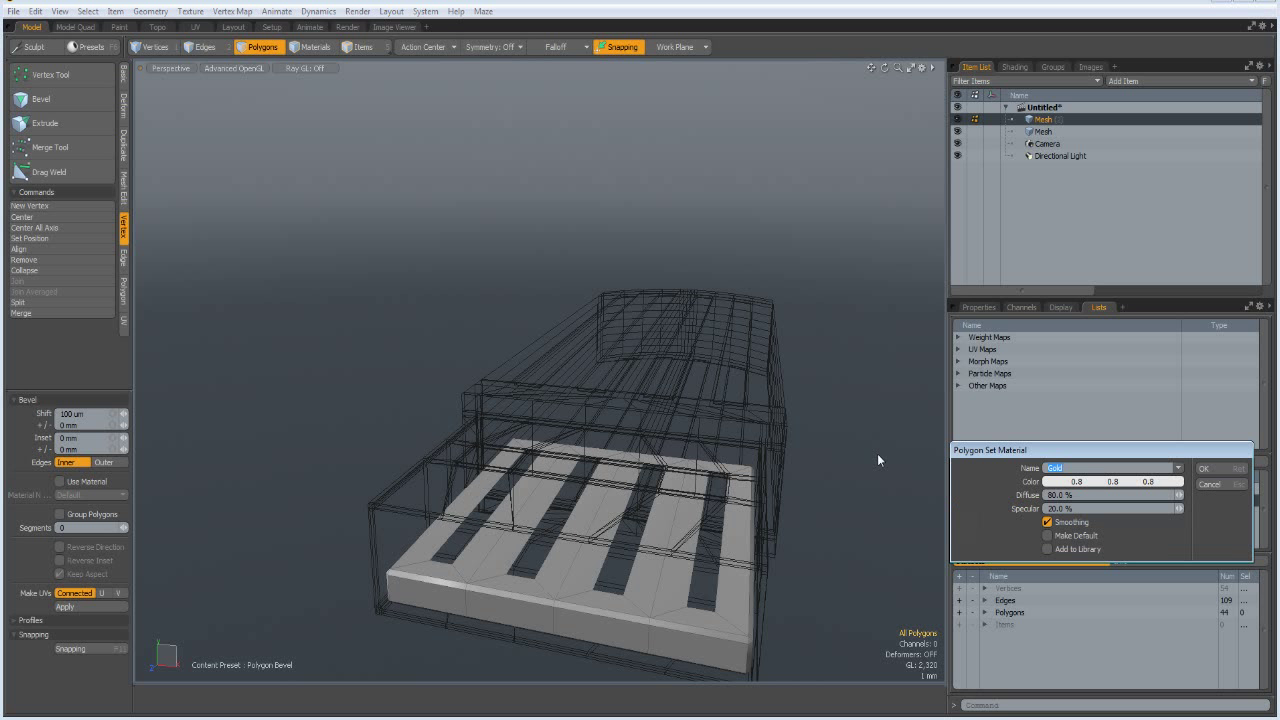
{"action": "type", "text": "Bl"}
{"action": "key", "text": "Return"}
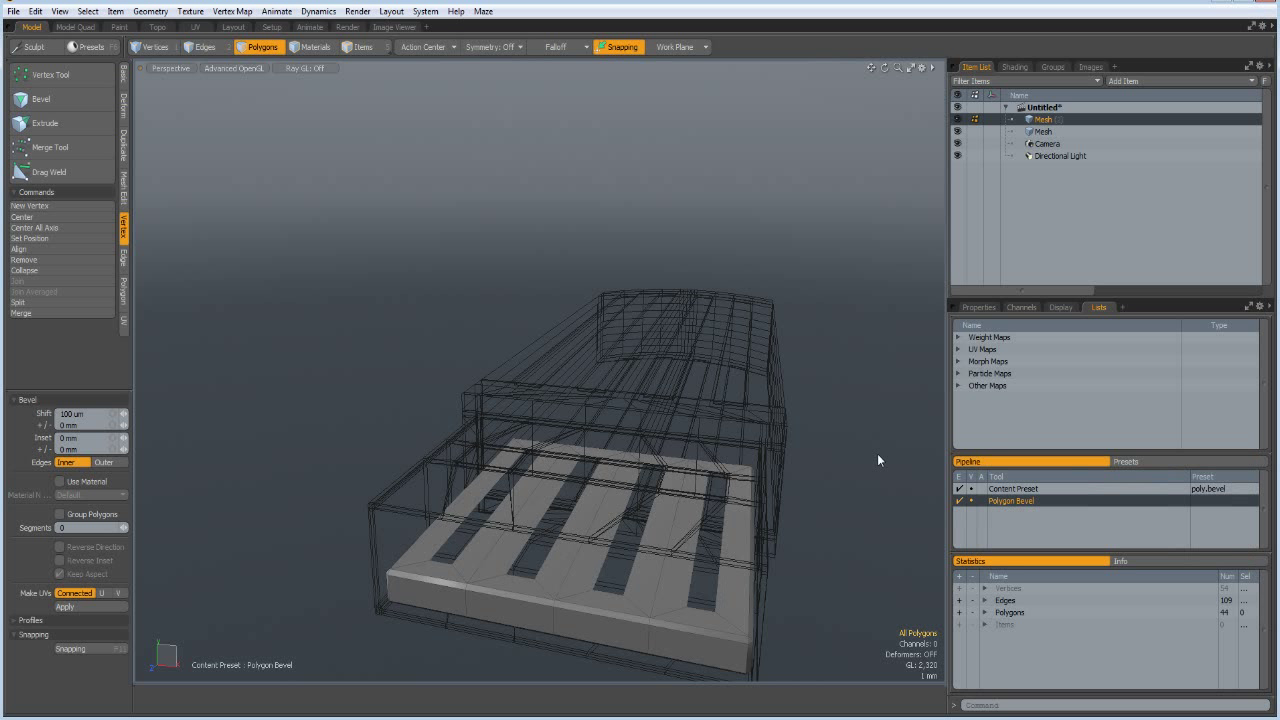
{"action": "key", "text": "u"}
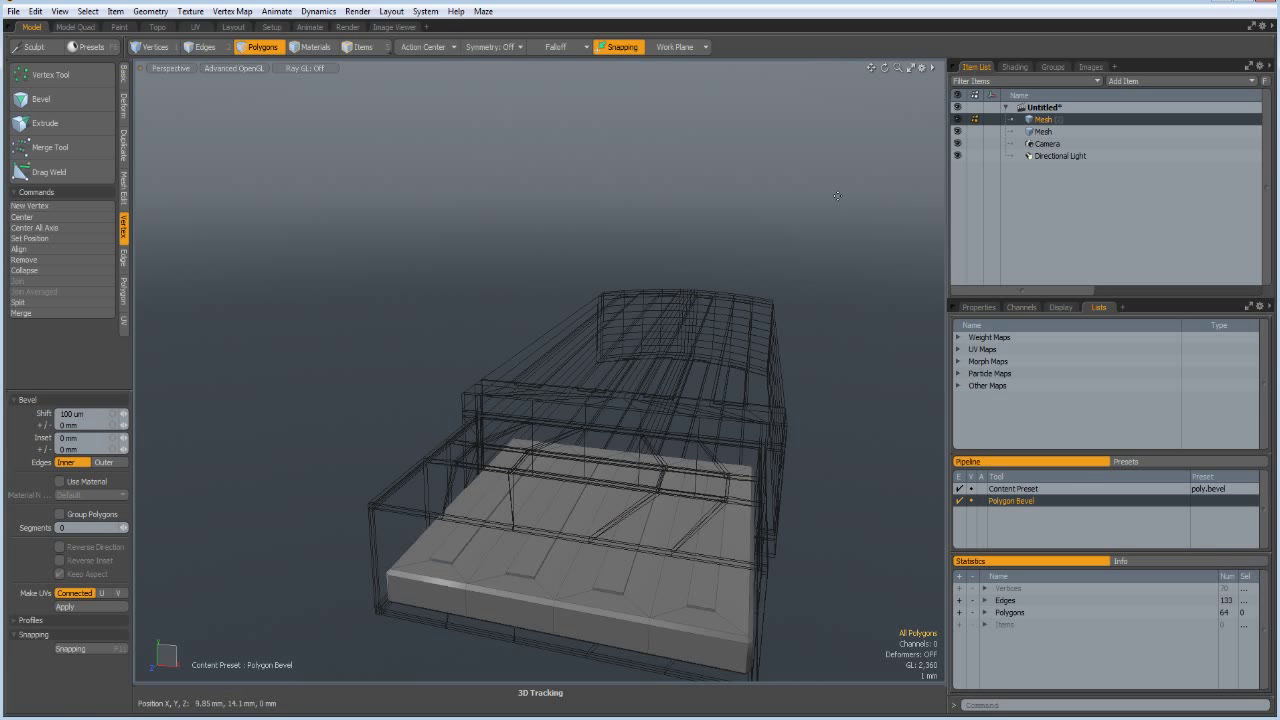
Select both mesh items together and examine the complete USB drive from several angles.
{"action": "left_click", "coordinate": [1032, 132]}
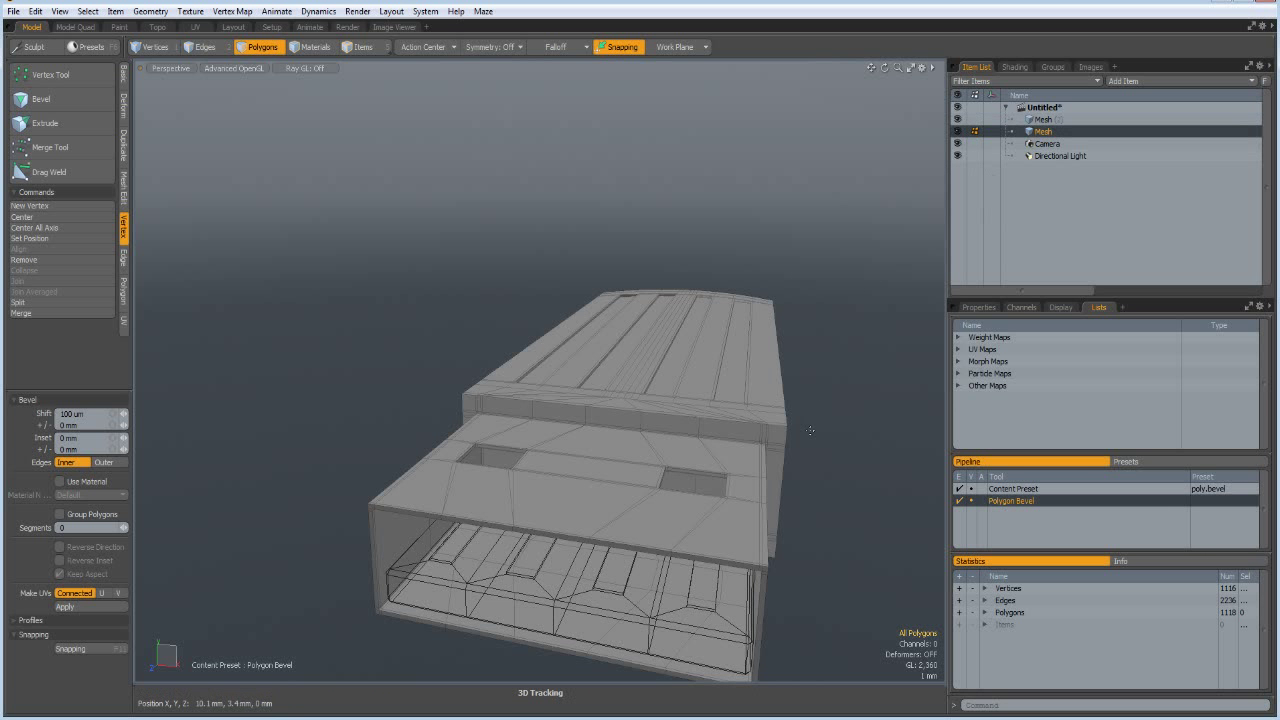
{"action": "left_click", "coordinate": [1027, 120], "text": "shift"}
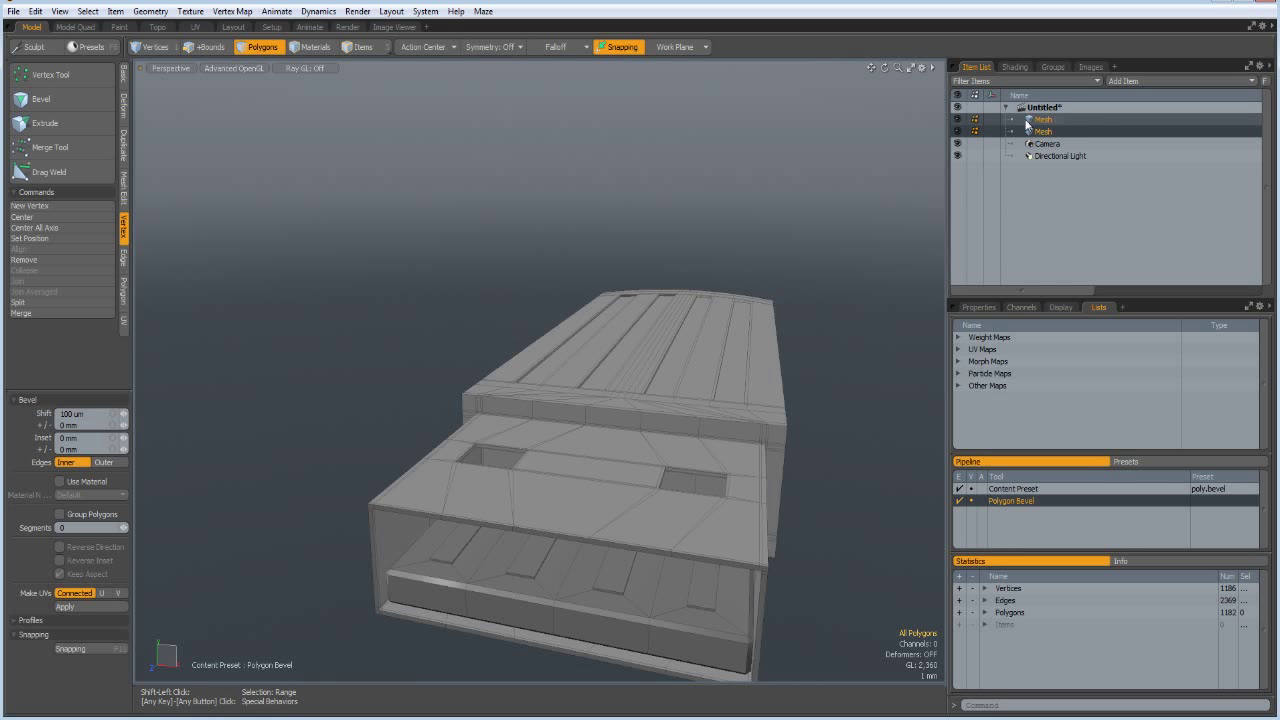
{"action": "left_click_drag", "start_coordinate": [823, 528], "coordinate": [730, 502], "text": "alt"}
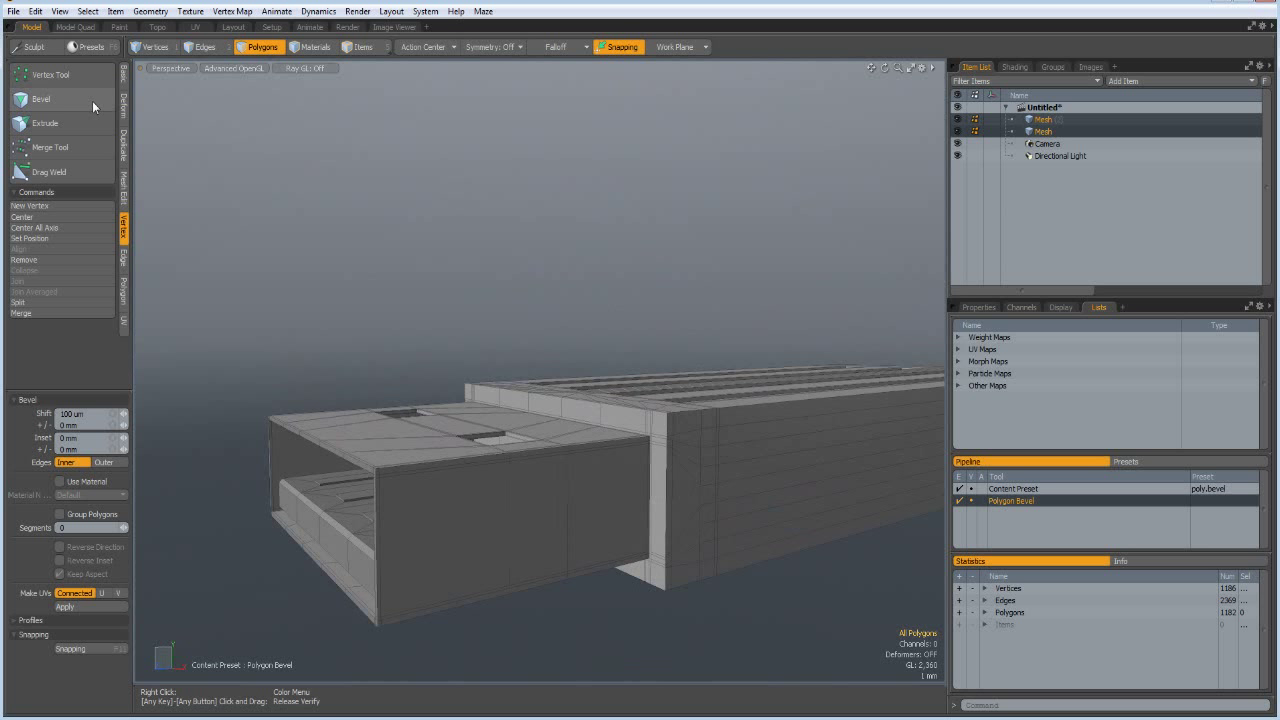
{"action": "left_click", "coordinate": [123, 76]}
{"action": "left_click", "coordinate": [47, 185]}
{"action": "left_click", "coordinate": [47, 185]}
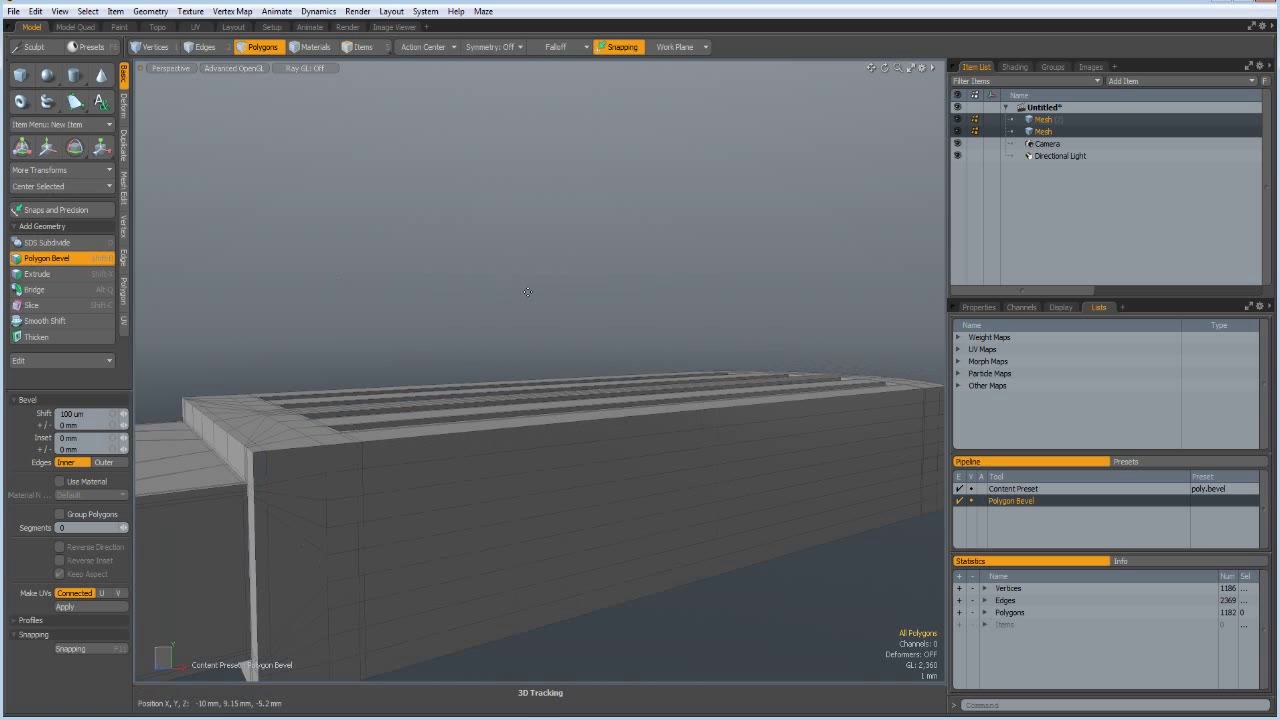
{"action": "key", "text": "a"}
{"action": "left_click_drag", "start_coordinate": [525, 292], "coordinate": [593, 375], "text": "alt"}
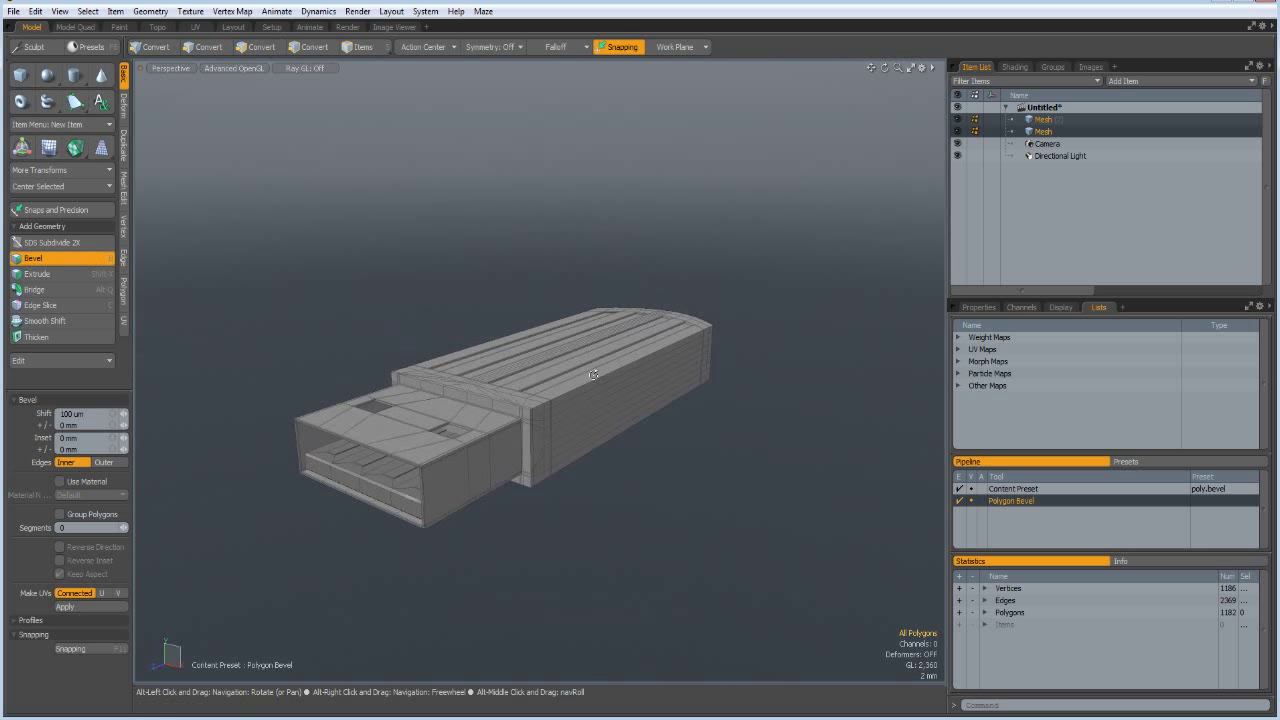
In the main body mesh, select all polygons of the USB connector shell and assign them the material Metal.
{"action": "left_click", "coordinate": [1042, 133]}
{"action": "left_click_drag", "start_coordinate": [651, 560], "coordinate": [575, 542], "text": "alt"}
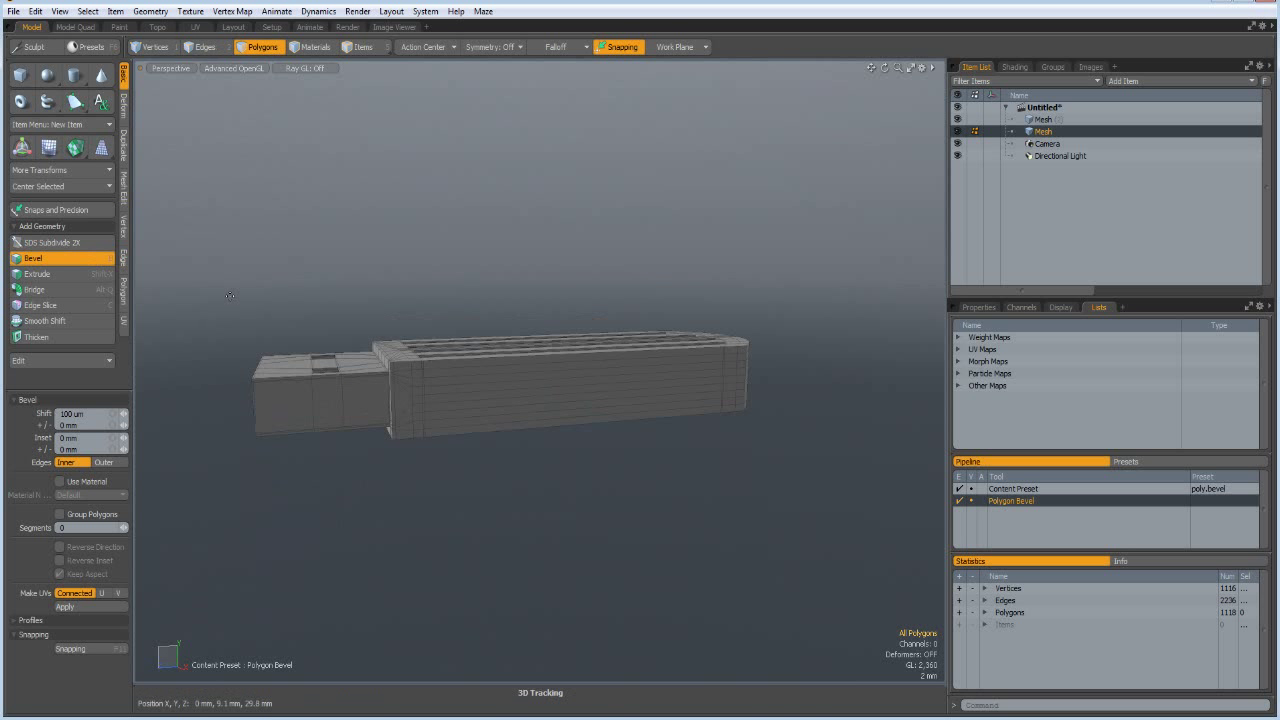
{"action": "key", "text": "space"}
{"action": "middle_click_drag", "start_coordinate": [202, 294], "coordinate": [225, 383]}
{"action": "right_click_drag", "start_coordinate": [225, 383], "coordinate": [372, 543]}
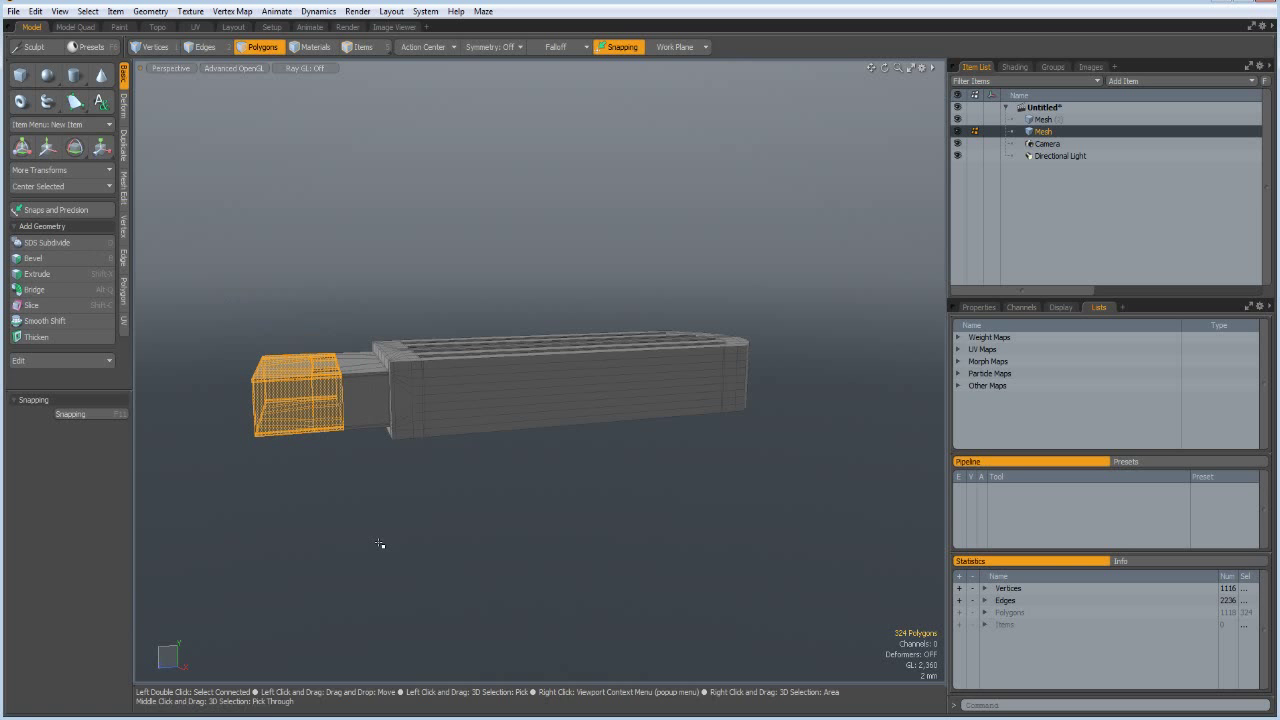
{"action": "key", "text": "shift+Up"}
{"action": "key", "text": "shift+Up"}
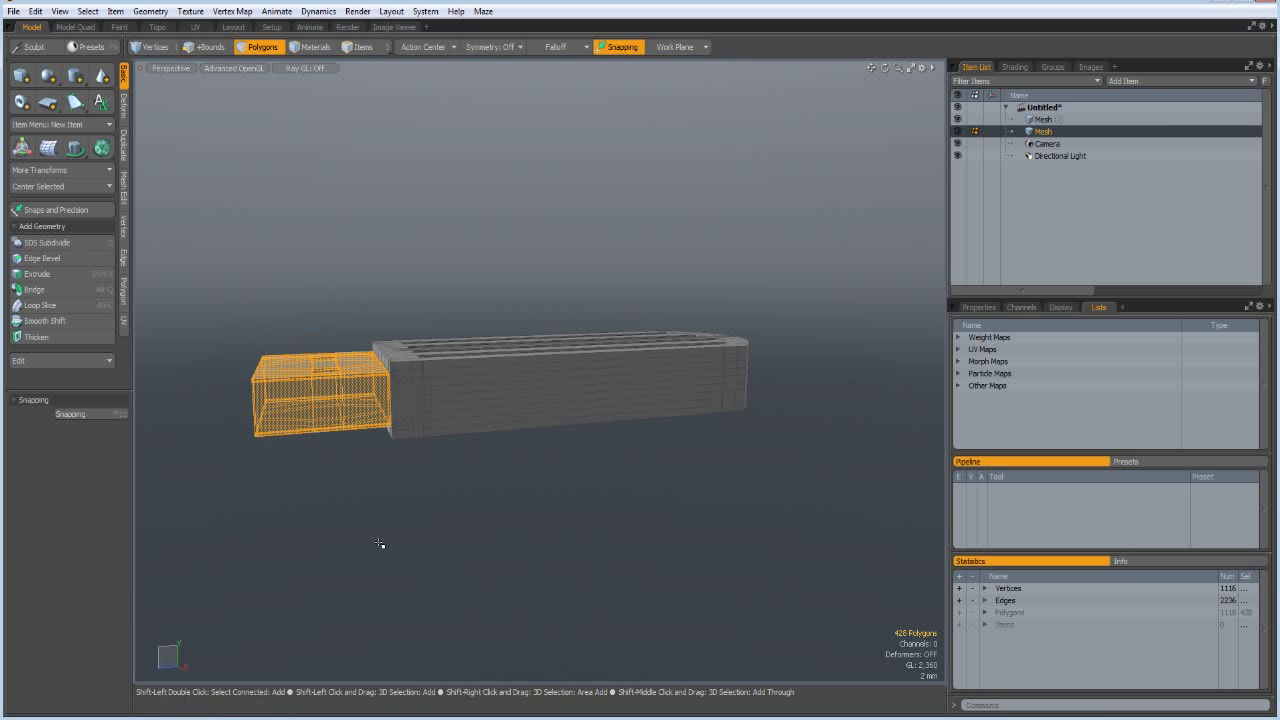
{"action": "scroll", "coordinate": [365, 357], "scroll_direction": "up", "scroll_amount": 5}
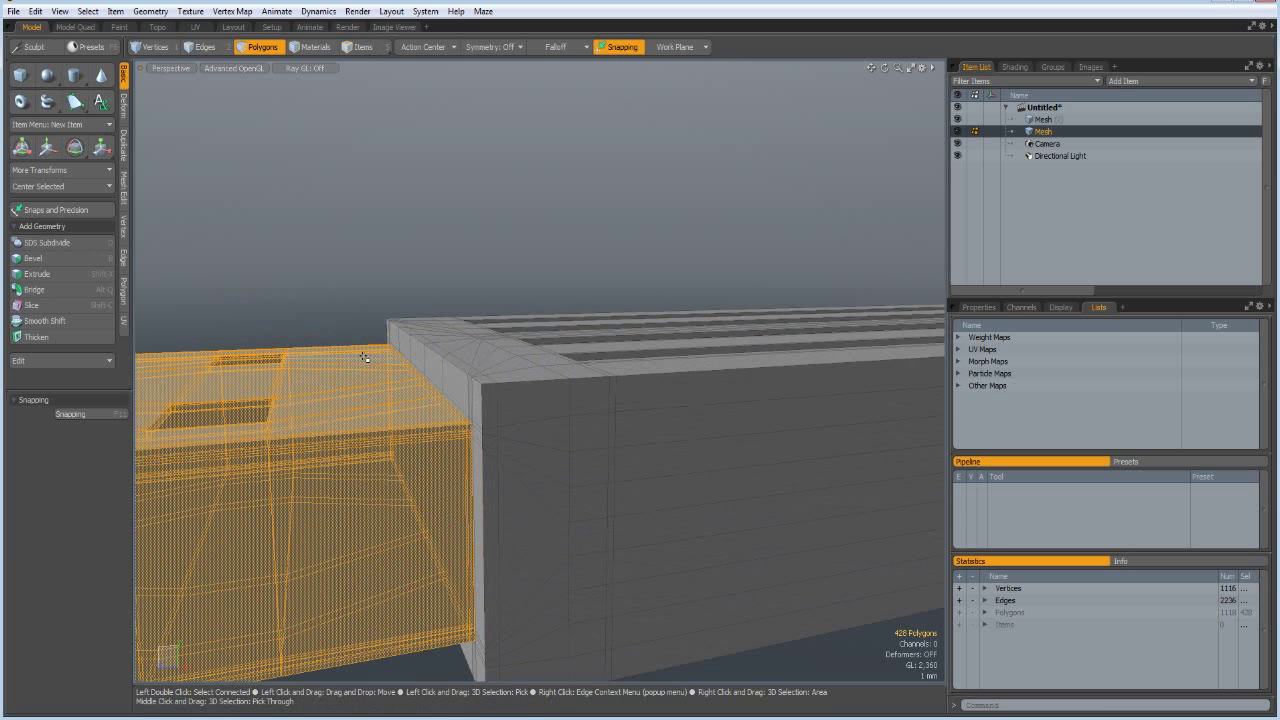
{"action": "key", "text": "m"}
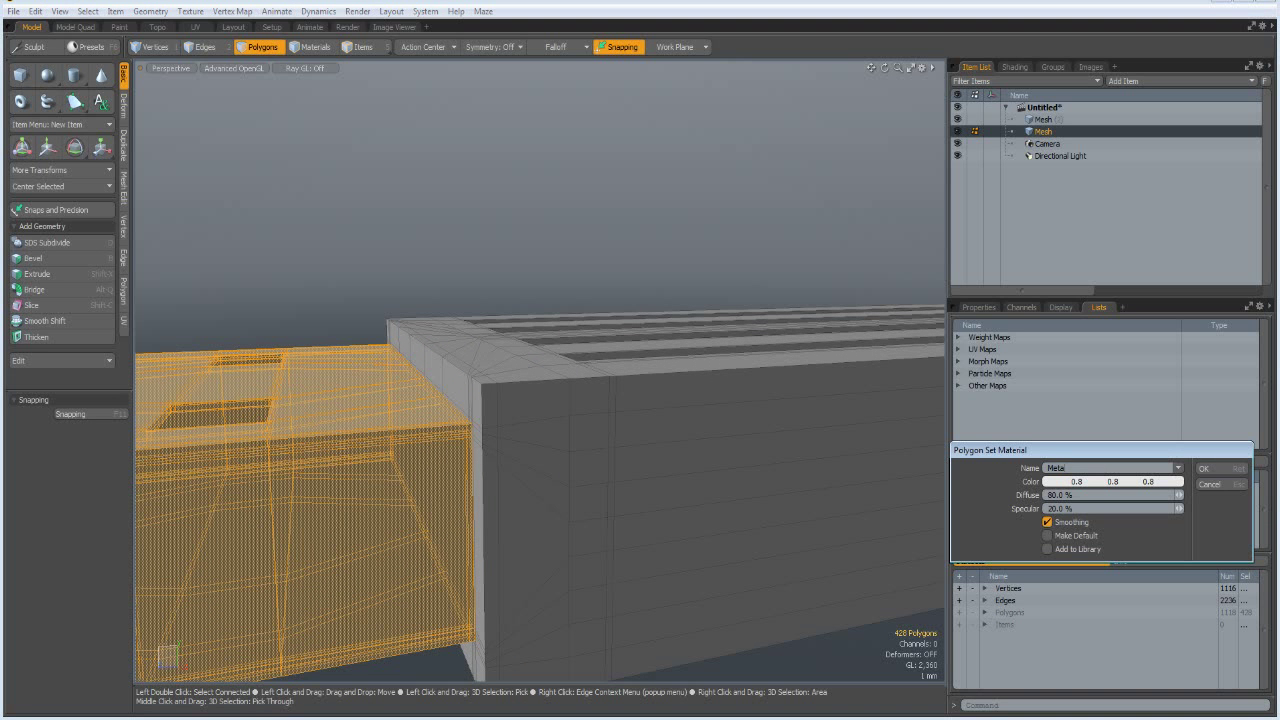
{"action": "key", "text": "Return"}
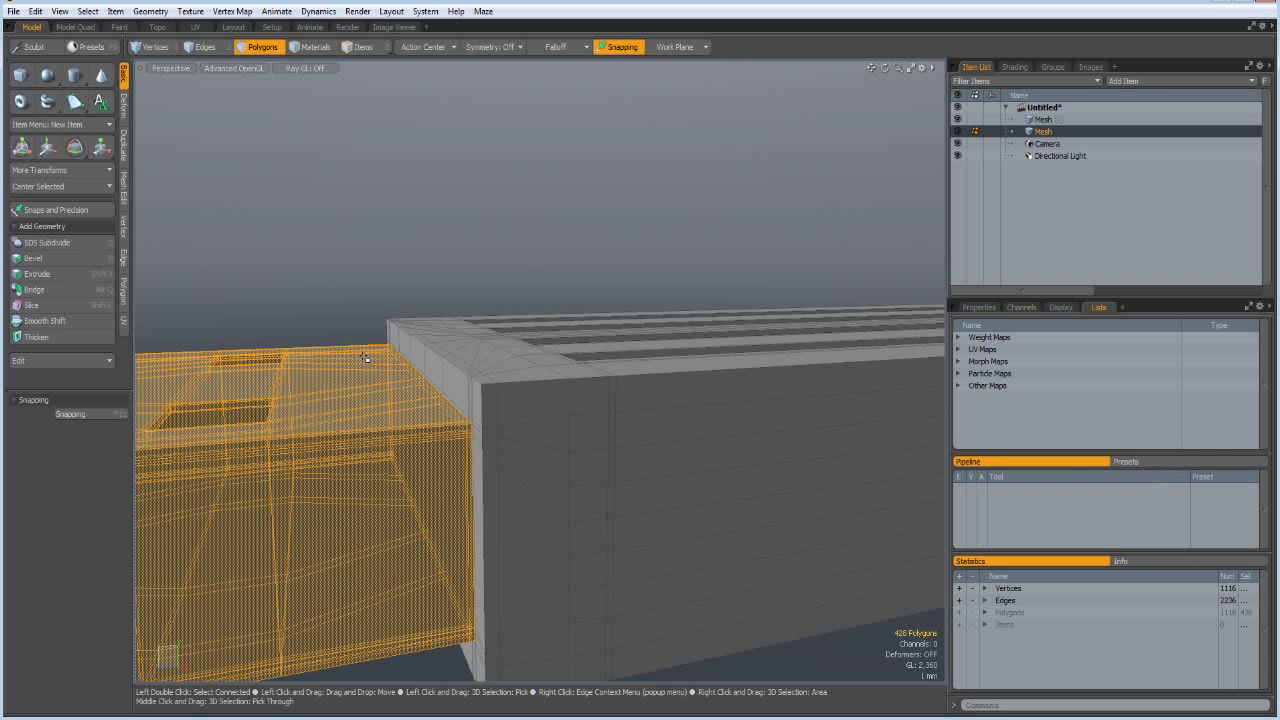
Hide the connector shell and assign an existing material from the list to the block inside the body's front opening.
{"action": "key", "text": "h"}
{"action": "left_click_drag", "start_coordinate": [385, 303], "coordinate": [541, 442], "text": "alt"}
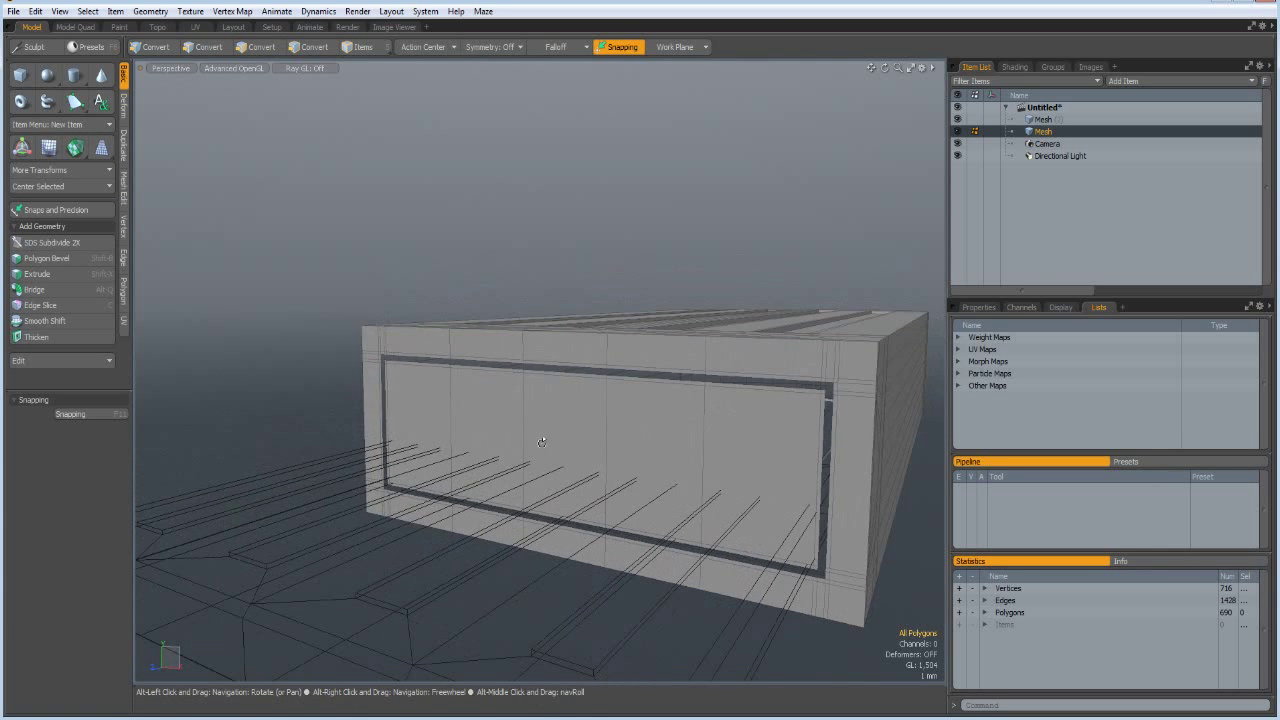
{"action": "left_click_drag", "start_coordinate": [414, 434], "coordinate": [760, 462]}
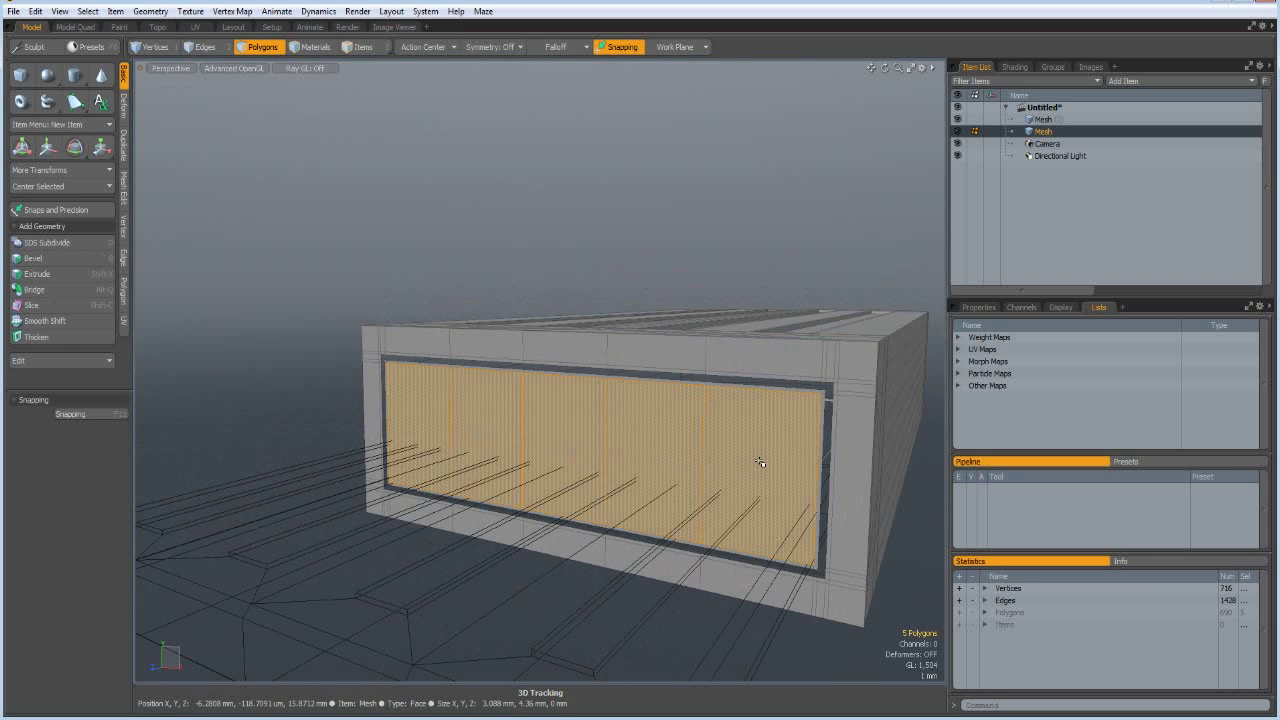
{"action": "key", "text": "shift+Up"}
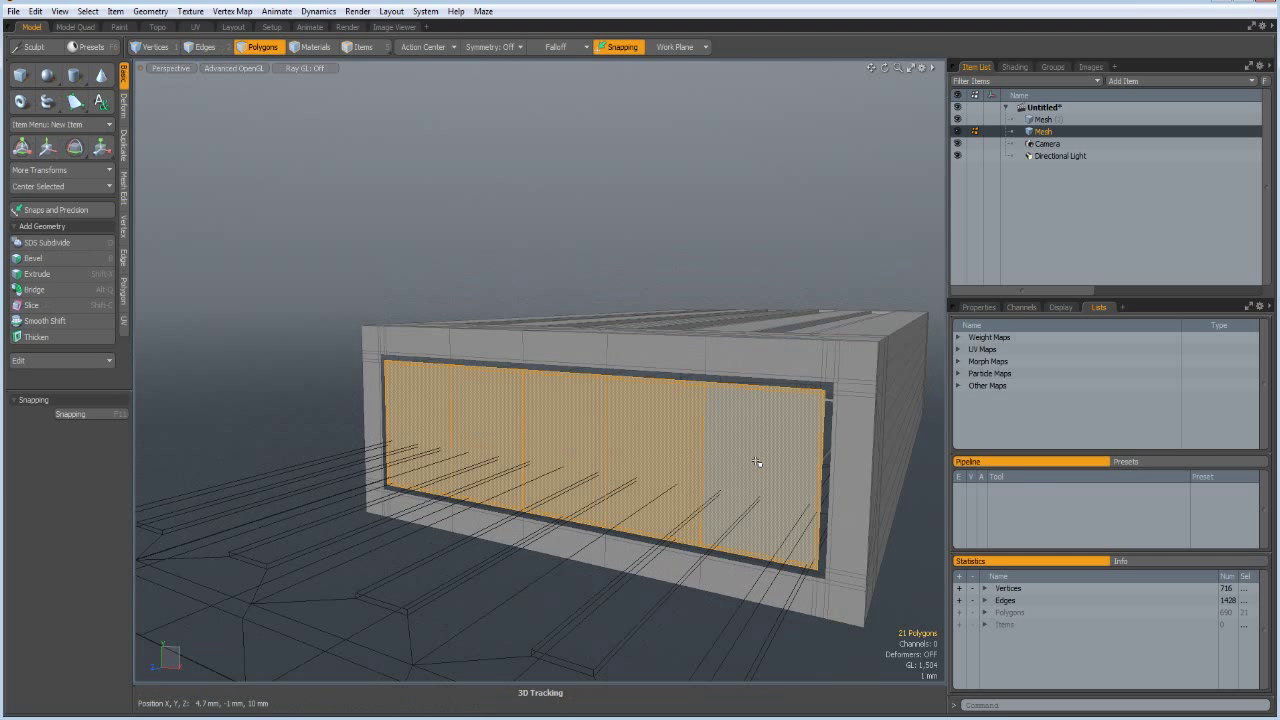
{"action": "key", "text": "m"}
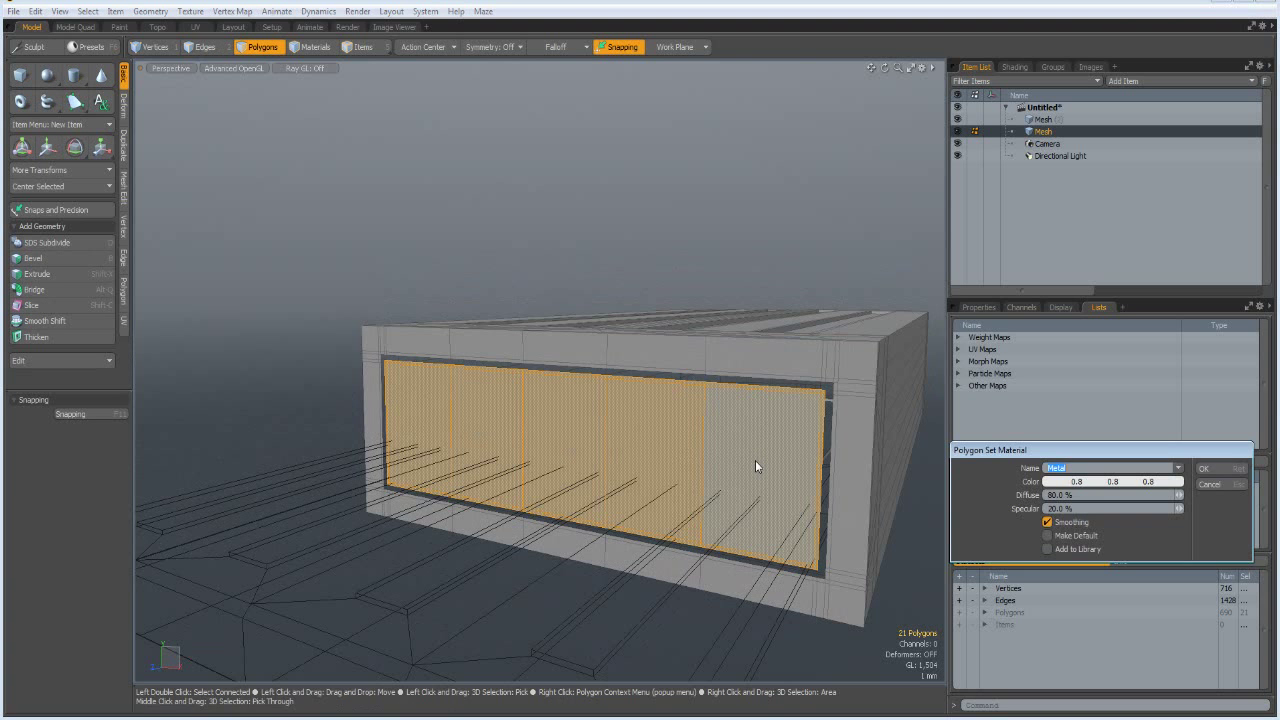
{"action": "left_click", "coordinate": [1180, 470]}
{"action": "left_click", "coordinate": [1180, 430]}
{"action": "left_click", "coordinate": [1204, 469]}
With the inner block hidden, assign the material Plastic to the remaining drive body, and unhide all polygons.
{"action": "key", "text": "Delete"}
{"action": "key", "text": "m"}
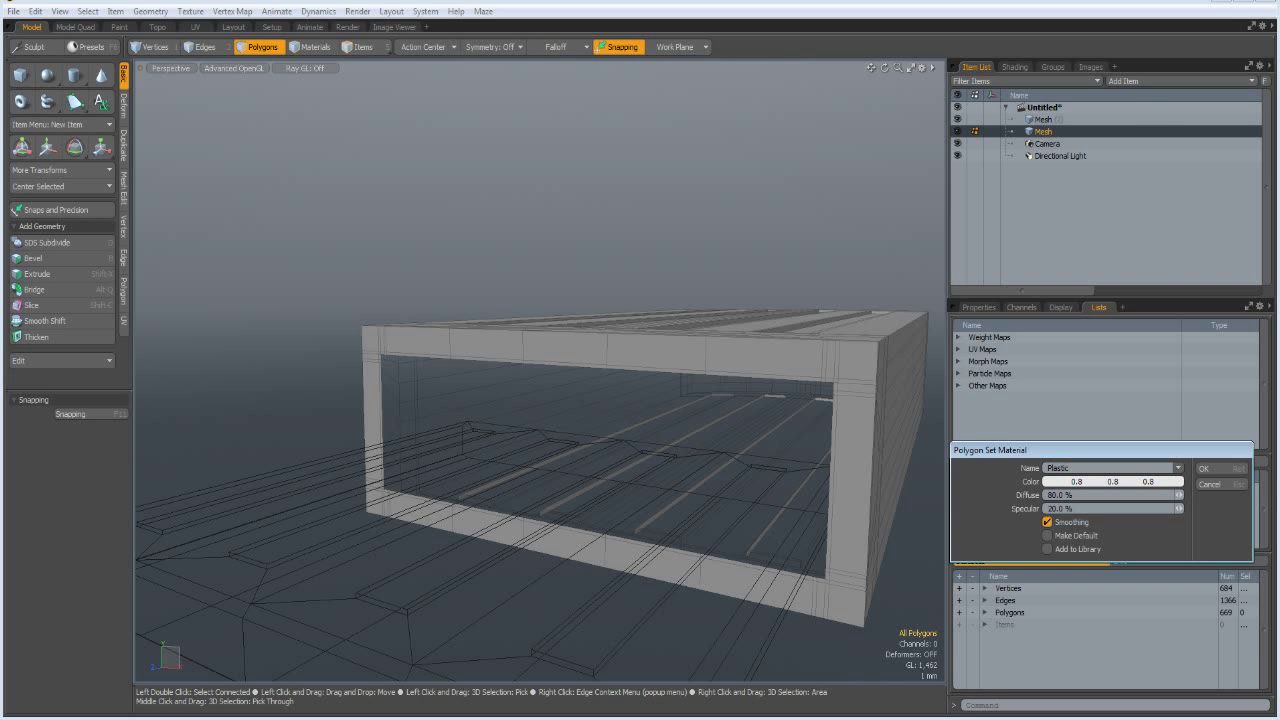
{"action": "key", "text": "Return"}
{"action": "mouse_move", "coordinate": [777, 560]}
{"action": "left_mouse_down", "text": "alt"}
{"action": "mouse_move", "coordinate": [851, 400]}
{"action": "mouse_move", "coordinate": [801, 430]}
{"action": "left_mouse_up", "text": "alt"}
{"action": "scroll", "coordinate": [800, 435], "scroll_direction": "down", "scroll_amount": 6}
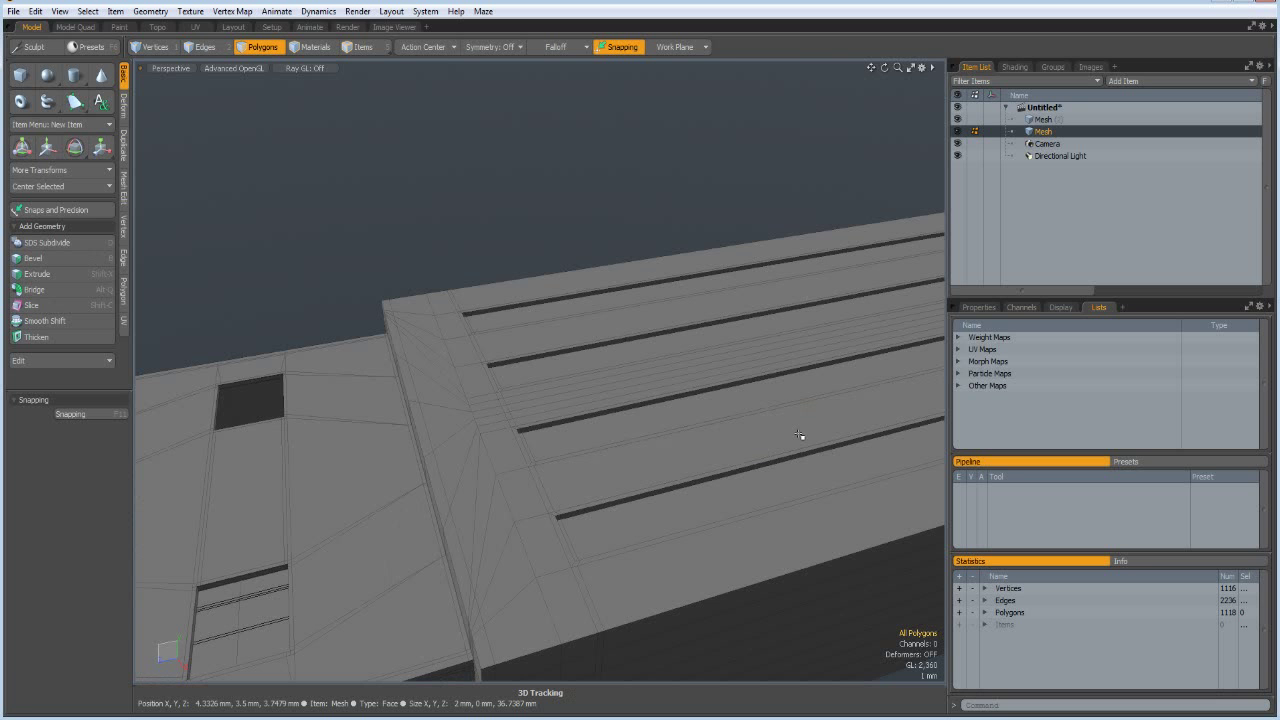
{"action": "left_click_drag", "start_coordinate": [808, 466], "coordinate": [590, 444], "text": "alt"}
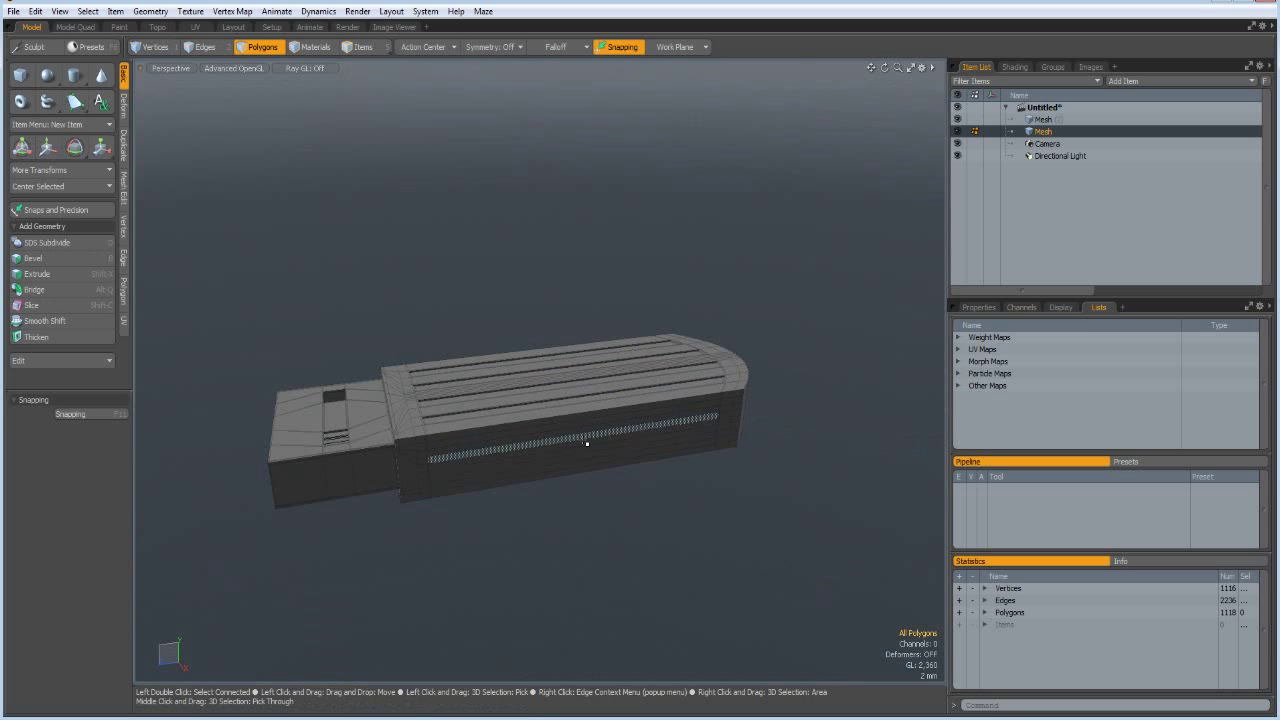
Select the two long outer side strips on the drive body's upper face and align the work plane to them.
{"action": "mouse_move", "coordinate": [587, 443]}
{"action": "left_mouse_down", "text": "alt"}
{"action": "mouse_move", "coordinate": [585, 512]}
{"action": "mouse_move", "coordinate": [577, 397]}
{"action": "mouse_move", "coordinate": [570, 437]}
{"action": "left_mouse_up", "text": "alt"}
{"action": "left_click", "coordinate": [506, 416]}
{"action": "left_click", "coordinate": [634, 412], "text": "shift"}
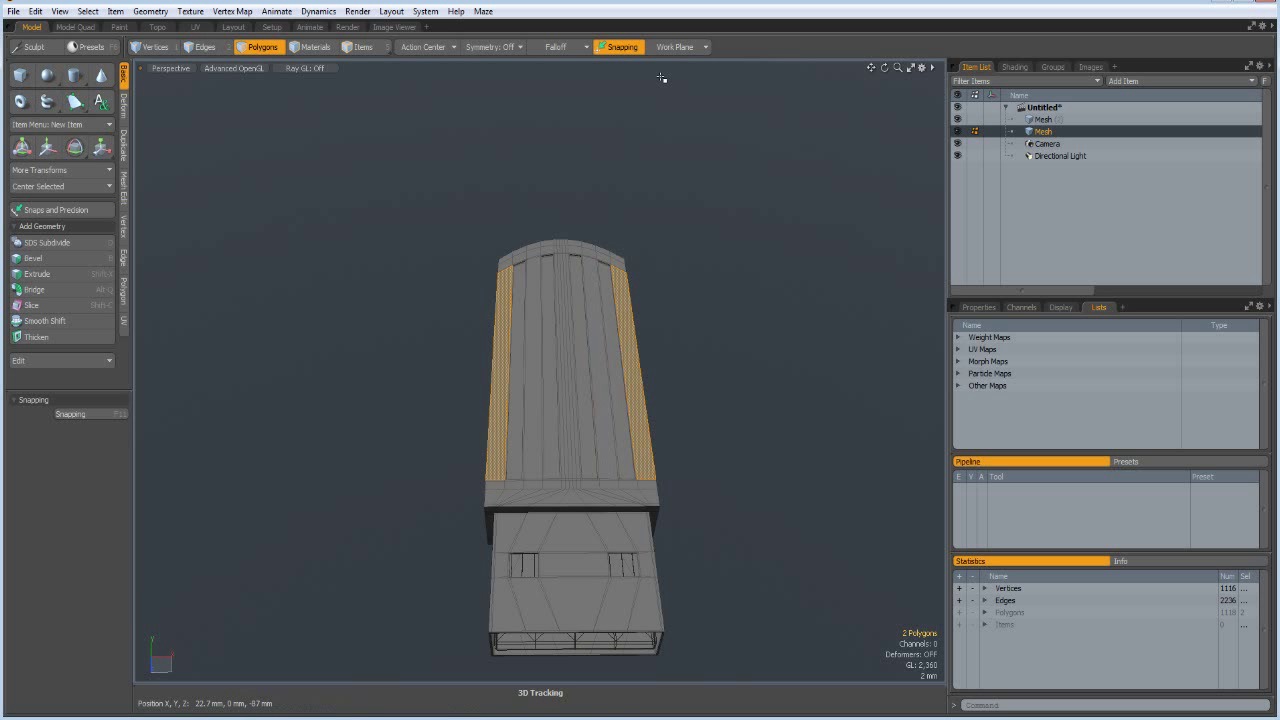
{"action": "key", "text": "ctrl+Up"}
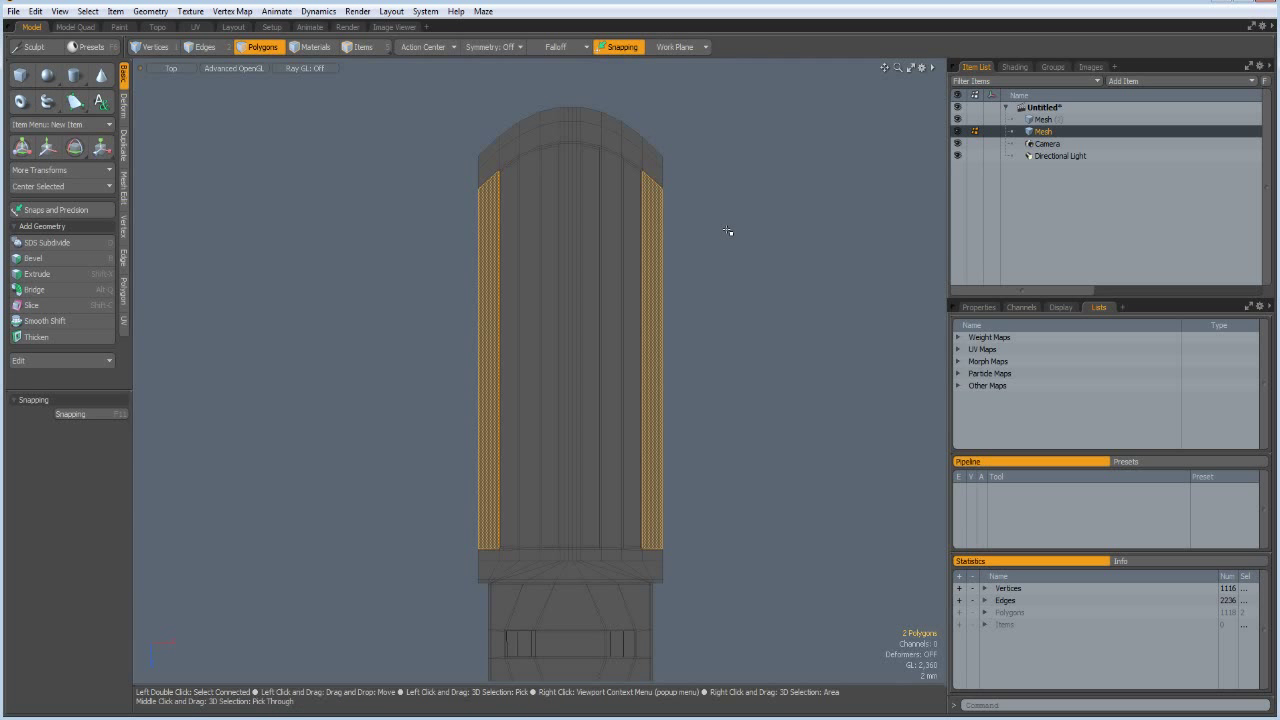
{"action": "left_click", "coordinate": [673, 48]}
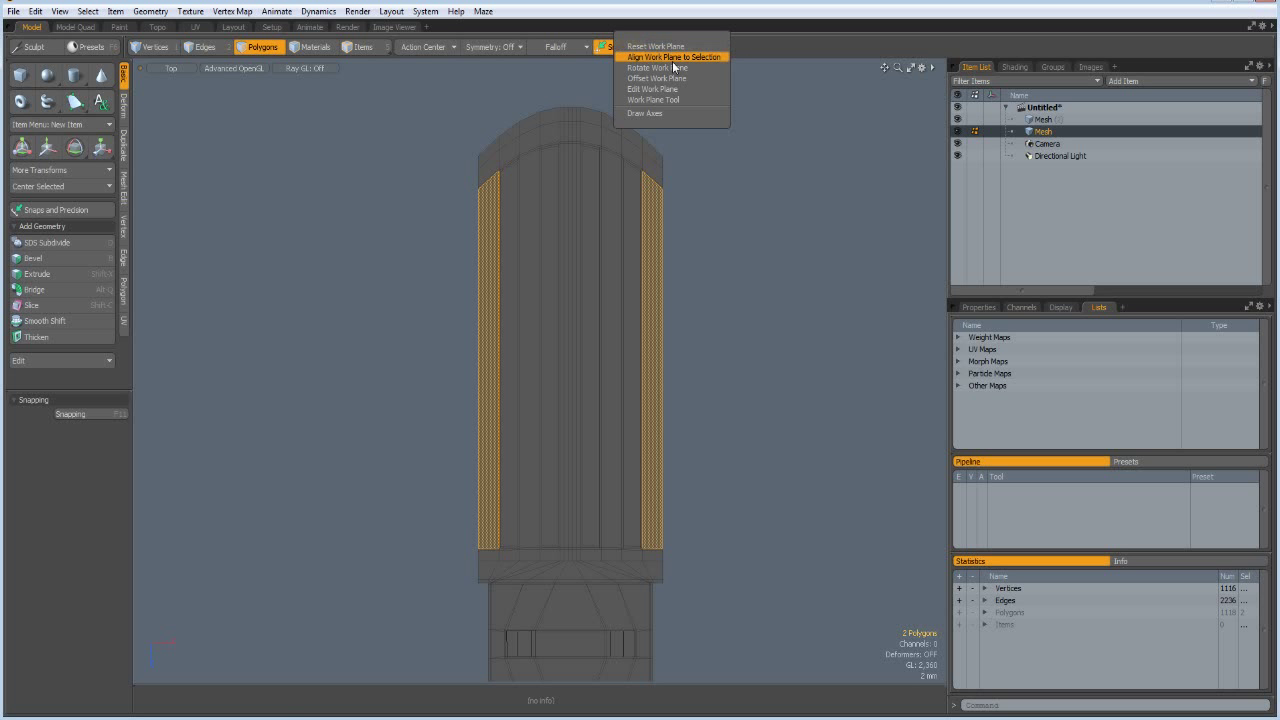
{"action": "left_click", "coordinate": [677, 57]}
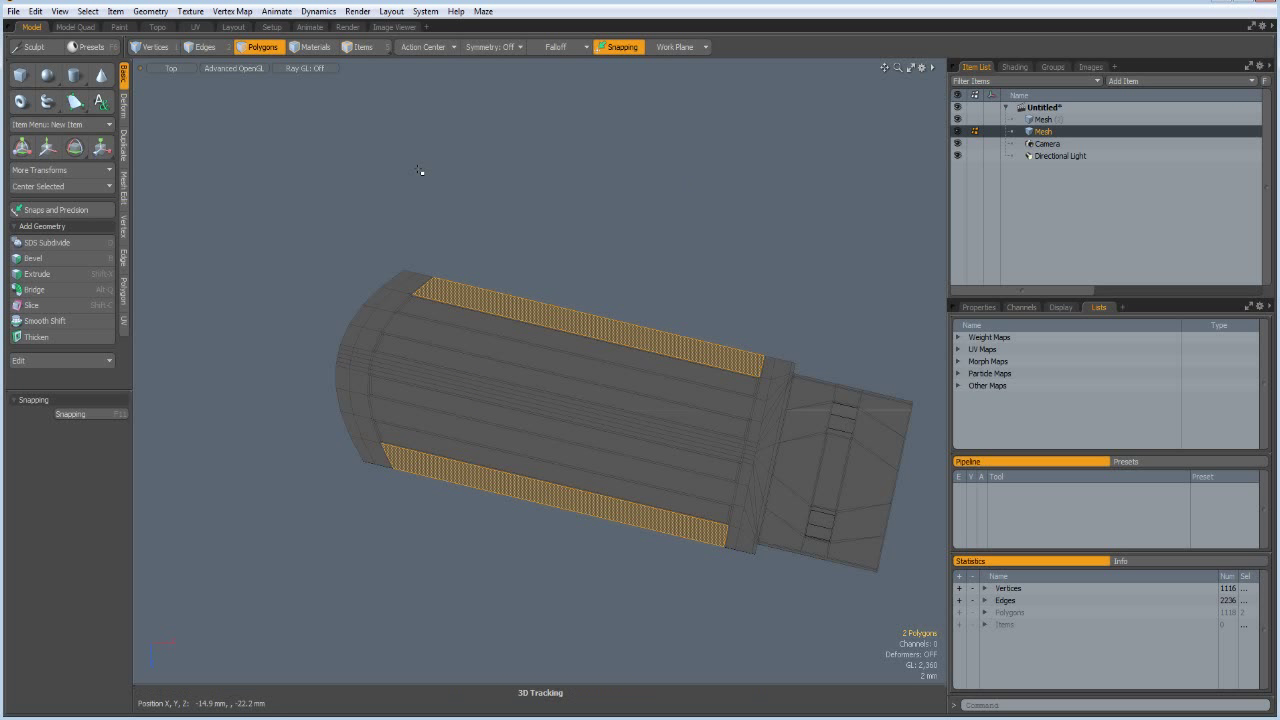
Draw a flat 16-sided cylinder disc on the body's upper face, about 8 mm in radius, with its position set to 0 mm.
{"action": "left_click", "coordinate": [77, 76]}
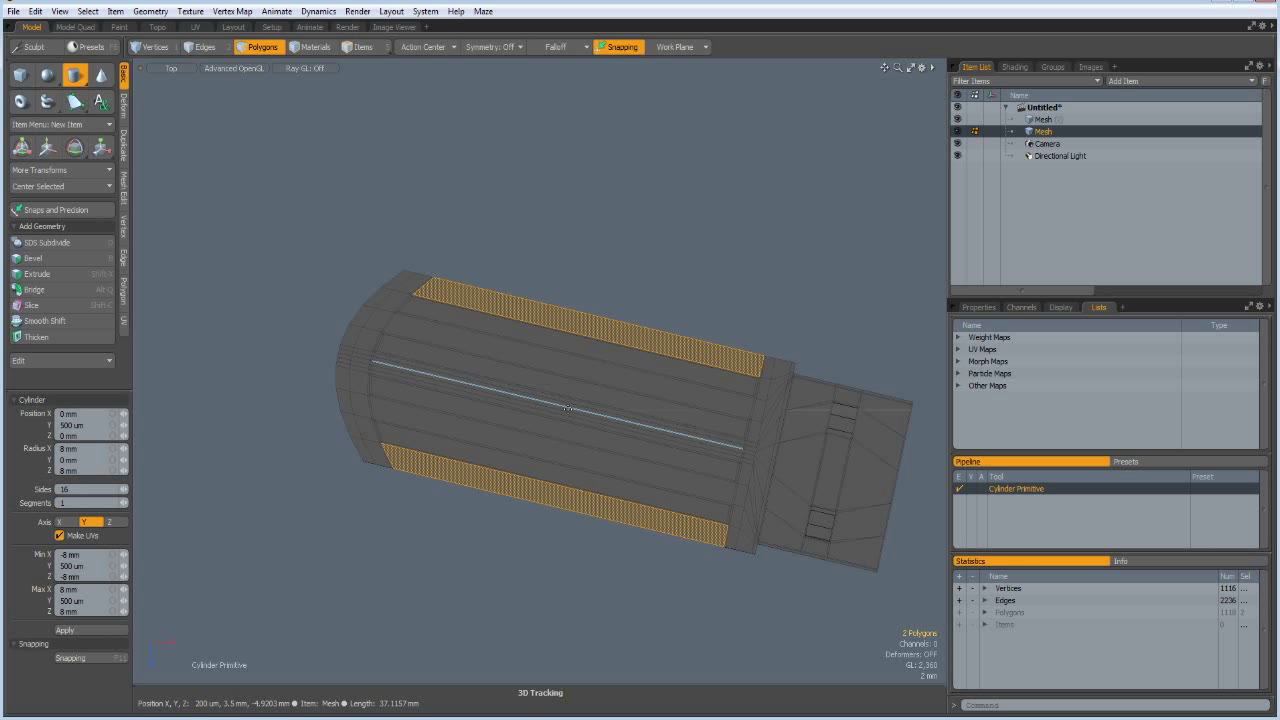
{"action": "left_click_drag", "start_coordinate": [568, 408], "coordinate": [640, 496], "text": "ctrl"}
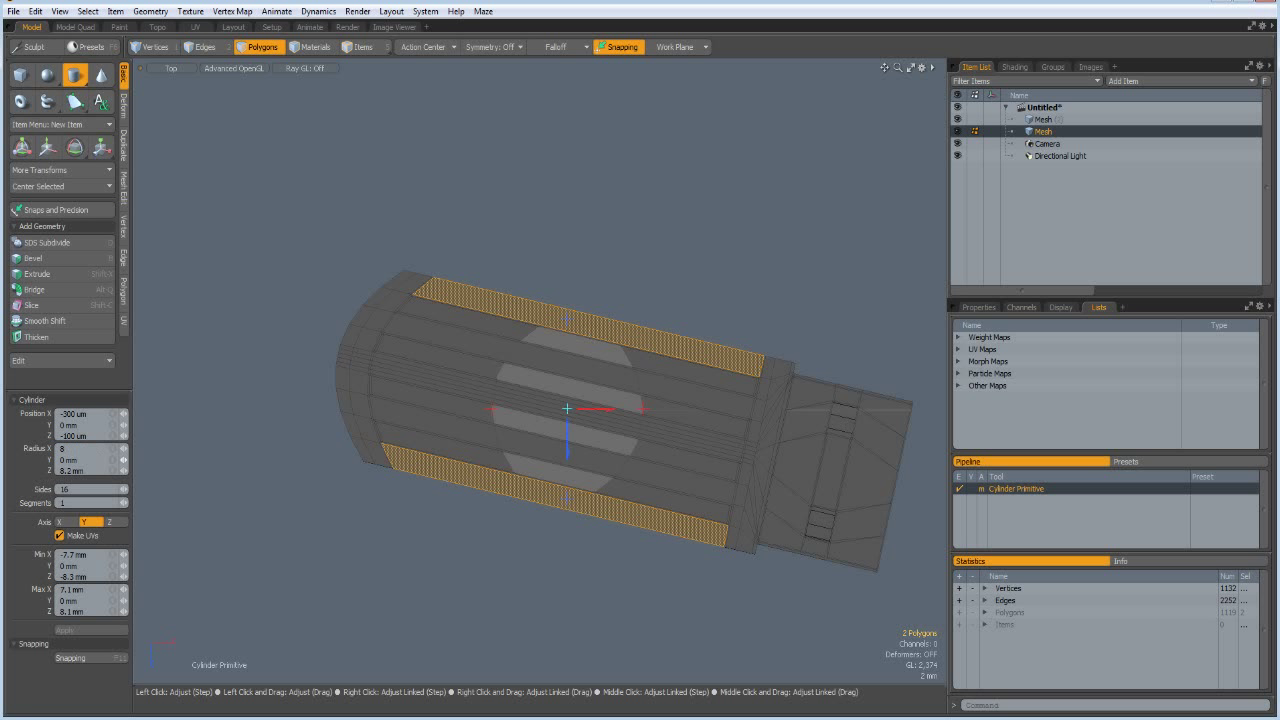
{"action": "left_click", "coordinate": [115, 416]}
{"action": "key", "text": "Return"}
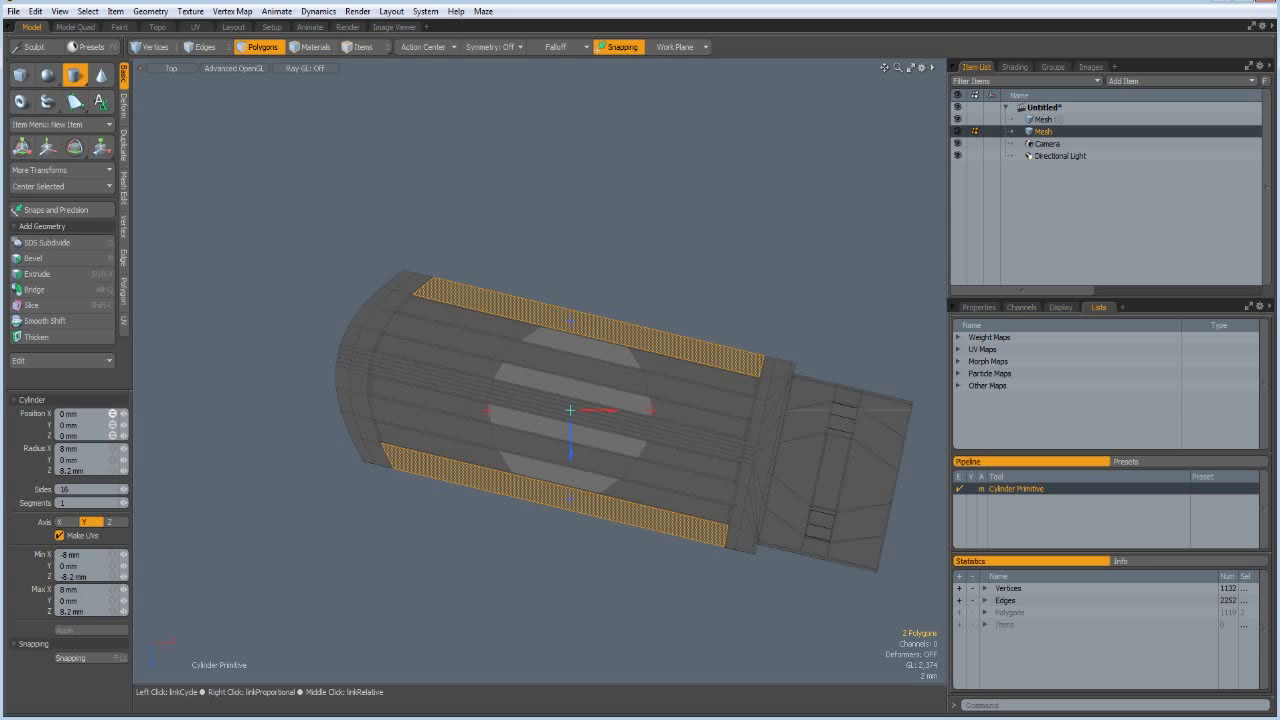
Raise the disc 400 um along Y so it sits above the grooves, and reset the work plane.
{"action": "key", "text": "ctrl+space"}
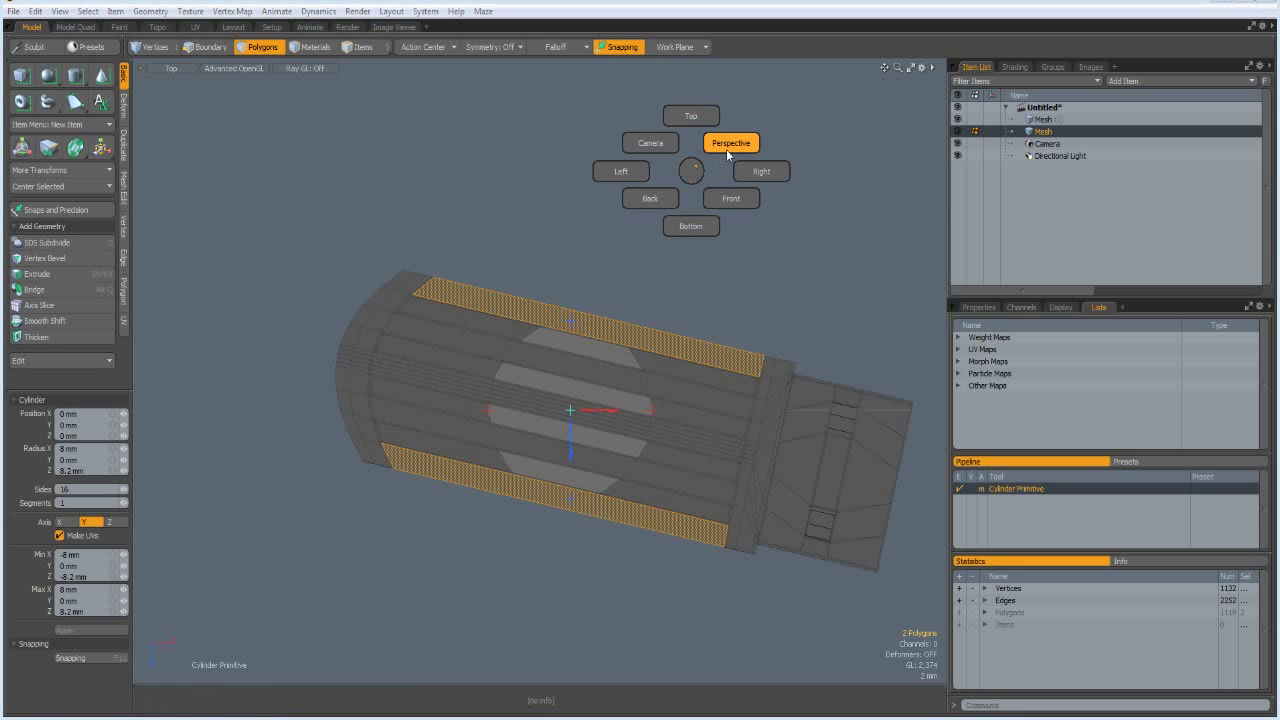
{"action": "left_click", "coordinate": [726, 145]}
{"action": "left_click_drag", "start_coordinate": [726, 149], "coordinate": [562, 437], "text": "alt"}
{"action": "scroll", "coordinate": [465, 356], "scroll_direction": "up", "scroll_amount": 4}
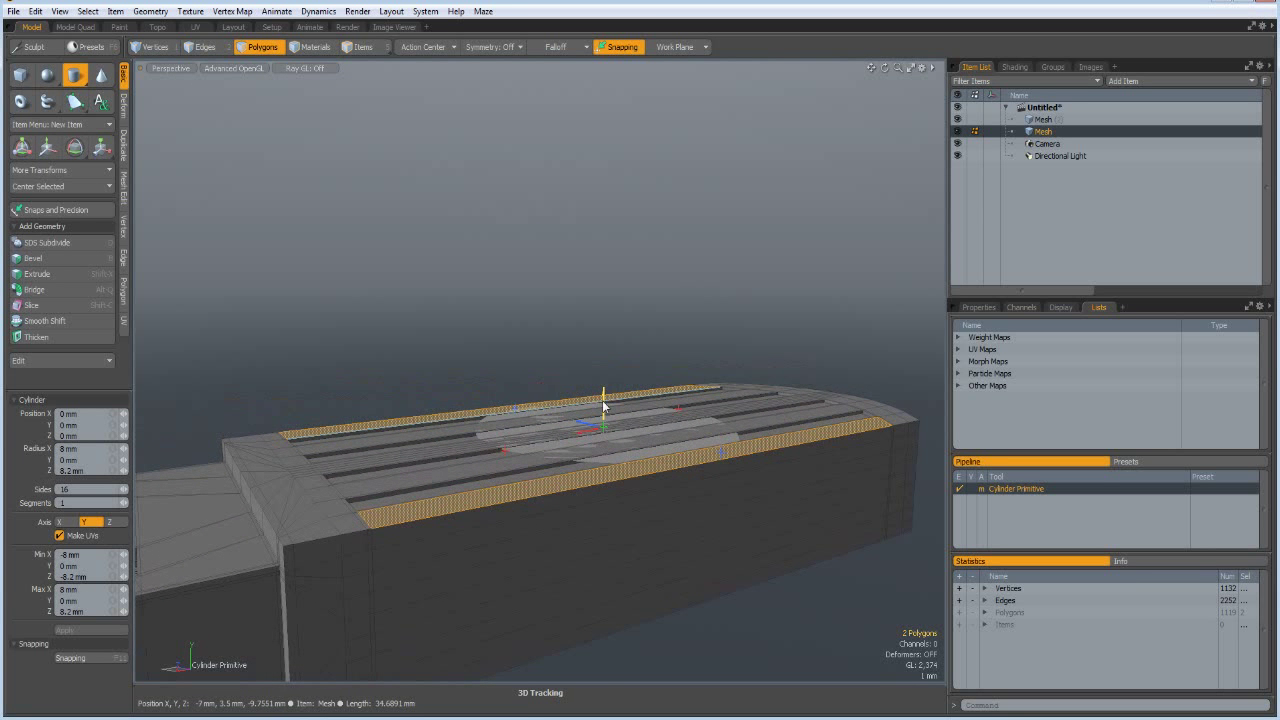
{"action": "left_click_drag", "start_coordinate": [603, 400], "coordinate": [603, 391]}
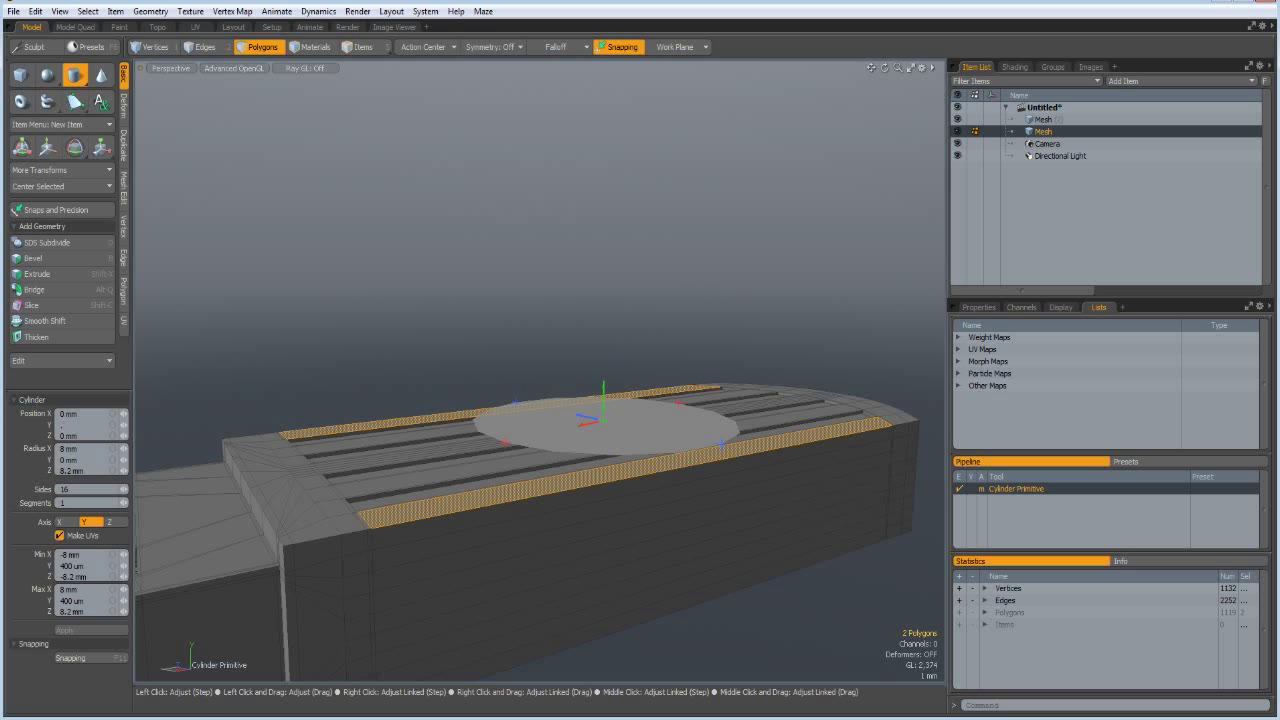
{"action": "key", "text": "space"}
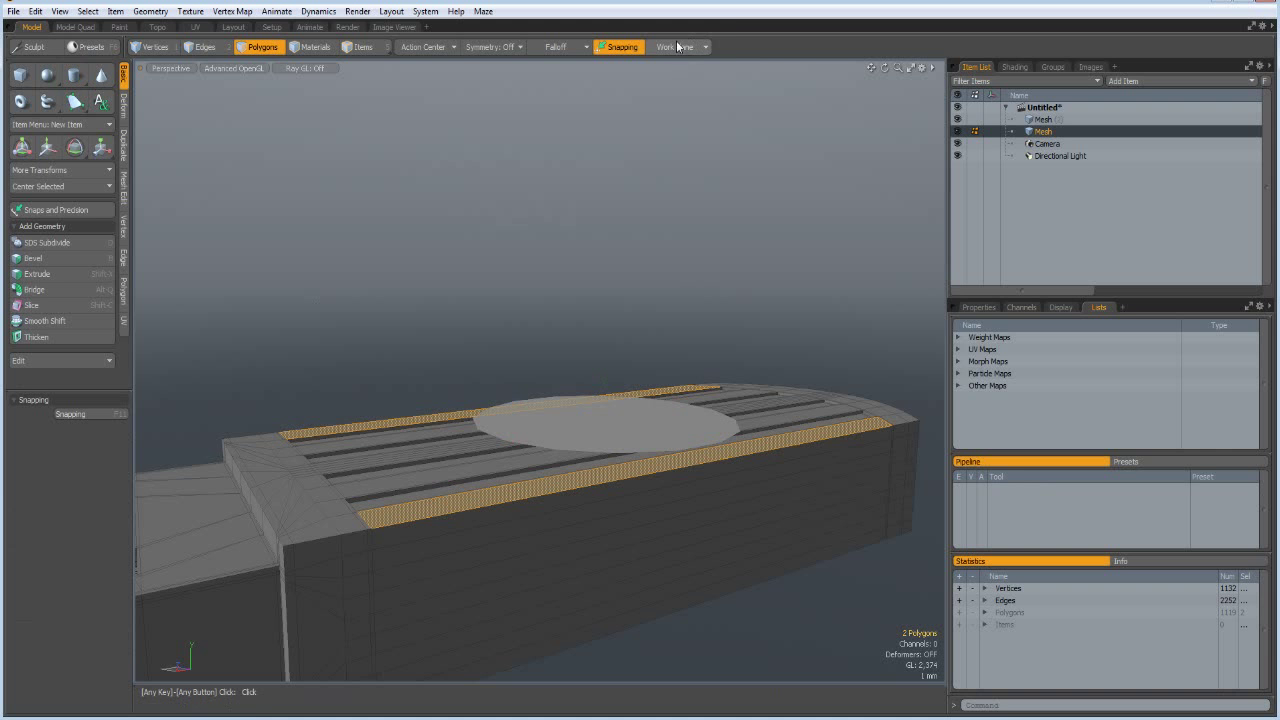
{"action": "left_click", "coordinate": [684, 47]}
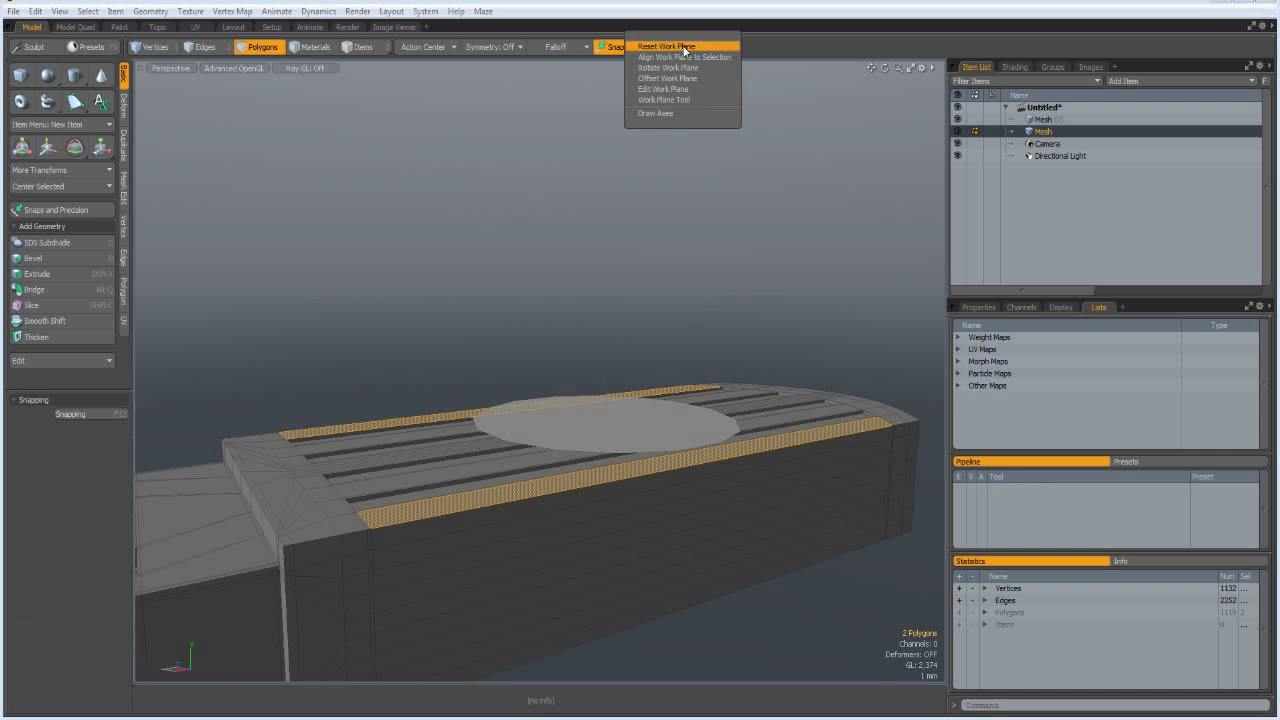
{"action": "left_click", "coordinate": [694, 236]}
Inset the disc polygon with four successive concentric bevels, from about 350 um to 1.32 mm, and delete the innermost polygon.
{"action": "left_click_drag", "start_coordinate": [726, 297], "coordinate": [655, 392], "text": "alt"}
{"action": "left_click", "coordinate": [574, 459]}
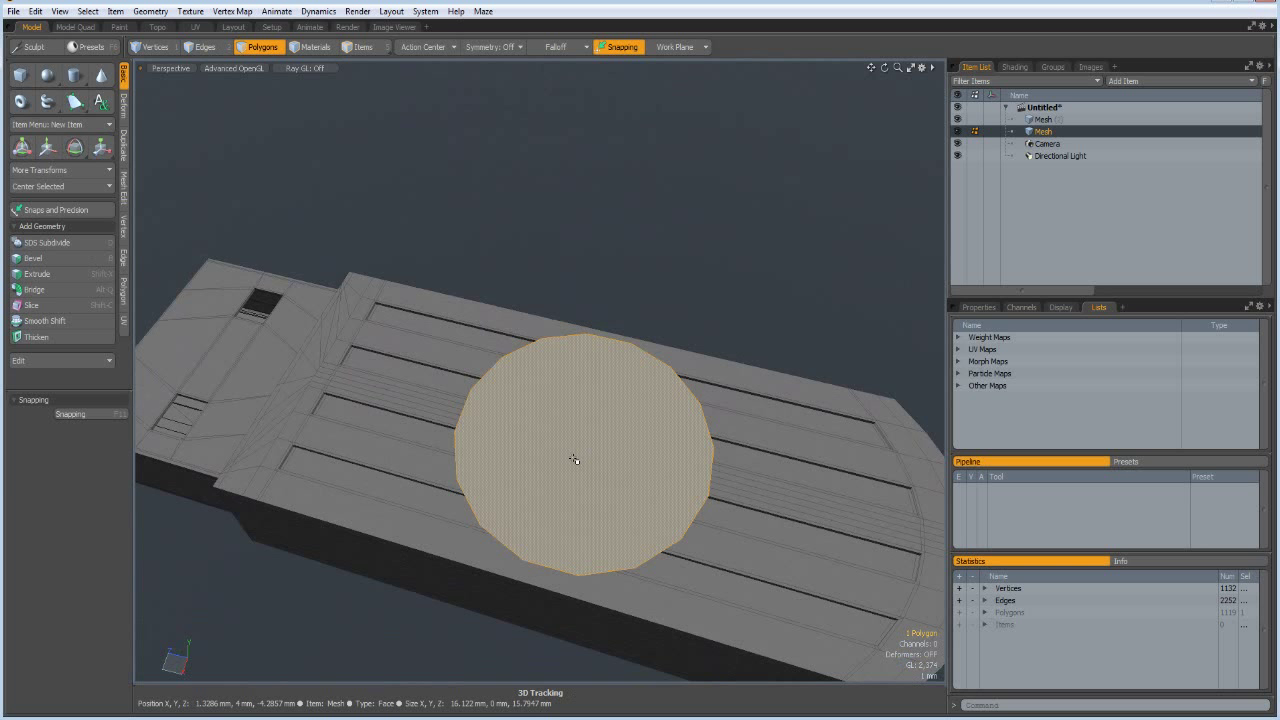
{"action": "key", "text": "b"}
{"action": "left_click_drag", "start_coordinate": [563, 492], "coordinate": [567, 494]}
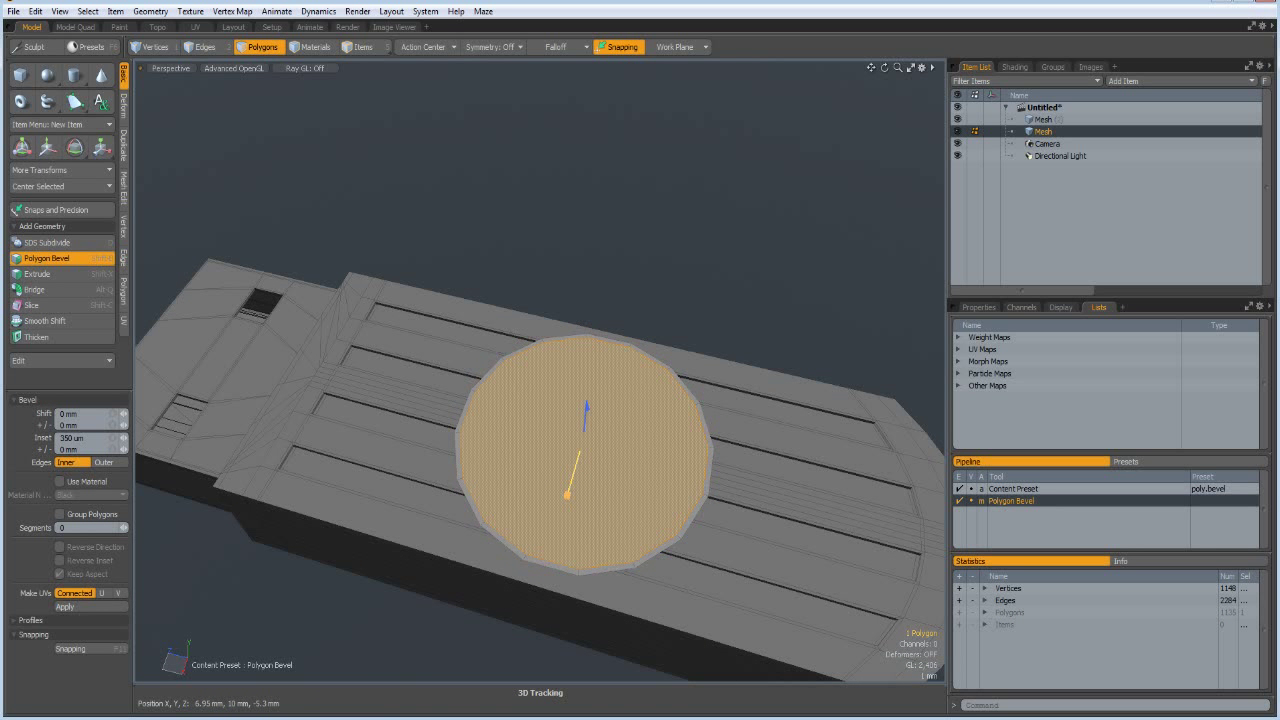
{"action": "left_click", "coordinate": [567, 492]}
{"action": "left_click_drag", "start_coordinate": [571, 497], "coordinate": [568, 494]}
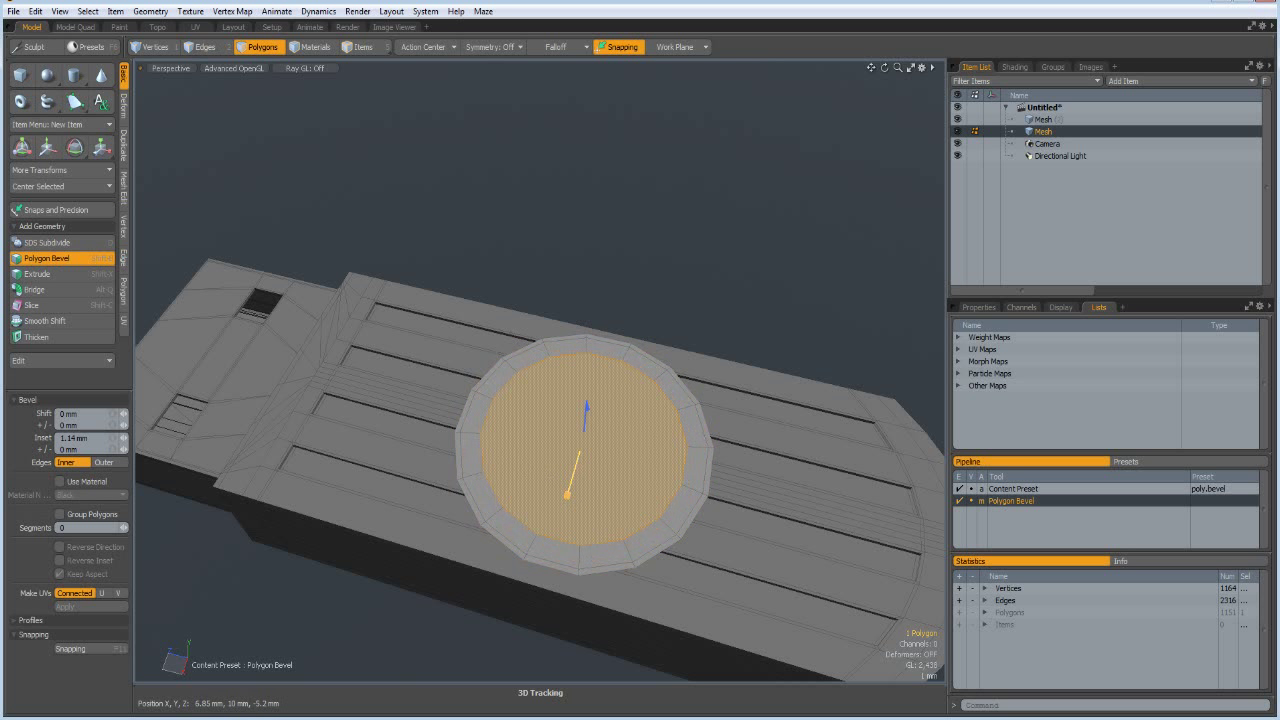
{"action": "left_click", "coordinate": [543, 420]}
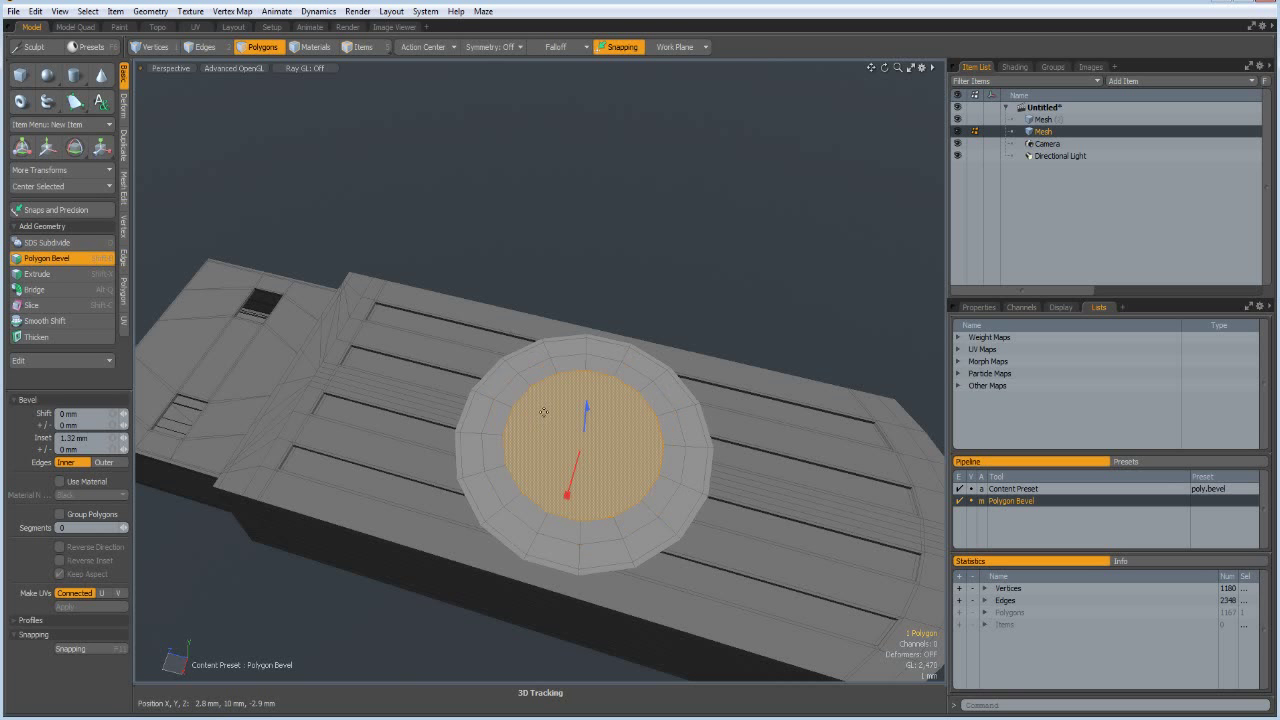
{"action": "left_click", "coordinate": [543, 413]}
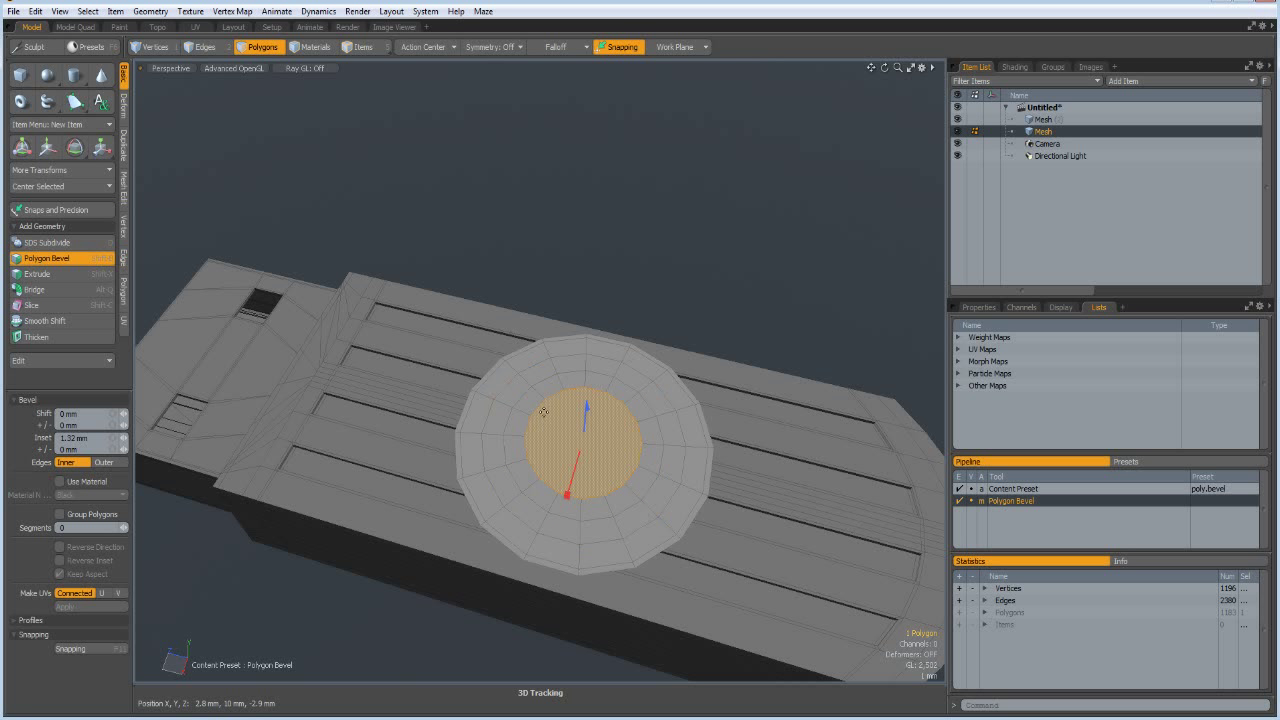
{"action": "key", "text": "Delete"}
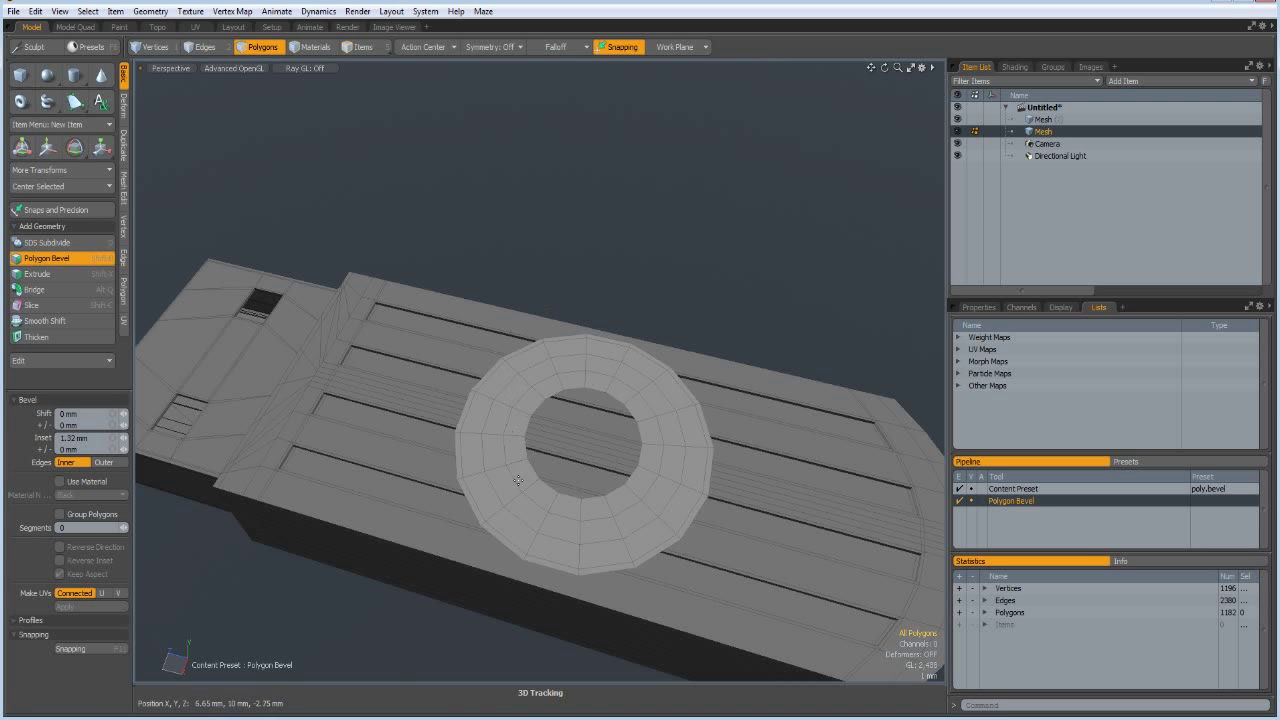
Raise the ring's edge loop nearest the central hole by about 550 um along Y, and clear the selection.
{"action": "scroll", "coordinate": [511, 488], "scroll_direction": "up", "scroll_amount": 2}
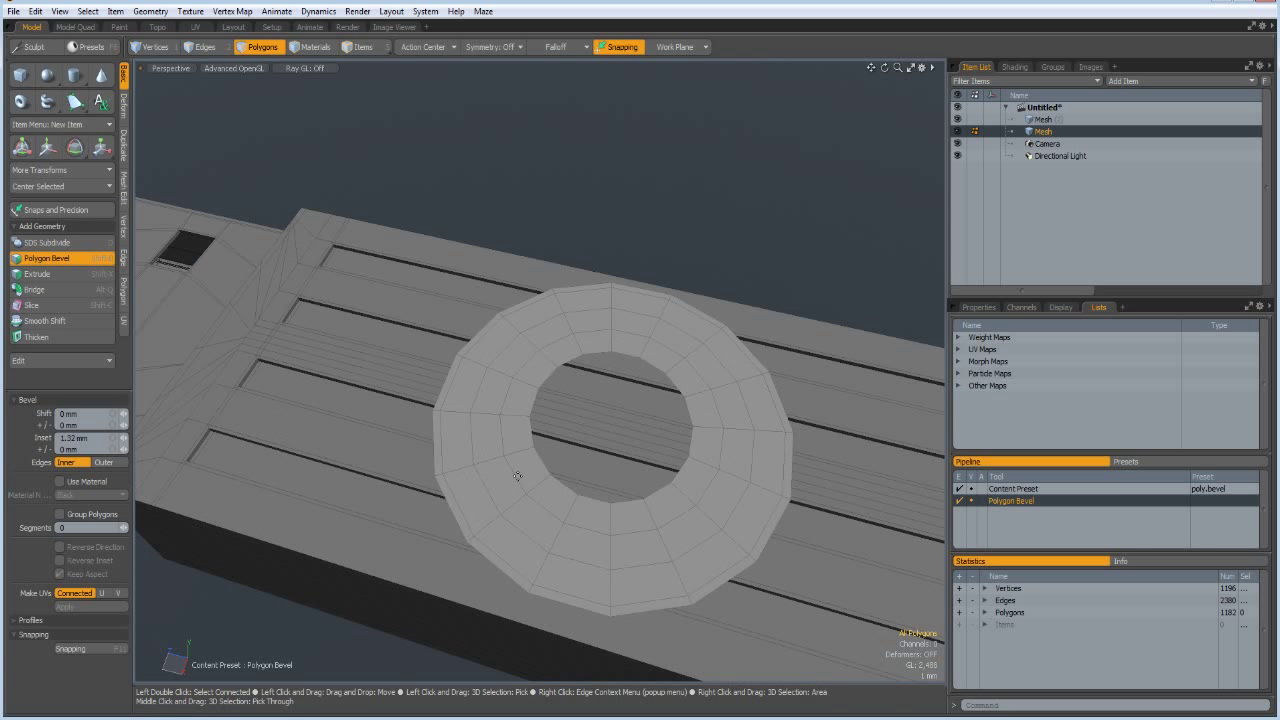
{"action": "key", "text": "2"}
{"action": "double_click", "coordinate": [515, 482]}
{"action": "left_click_drag", "start_coordinate": [517, 479], "coordinate": [528, 444], "text": "alt"}
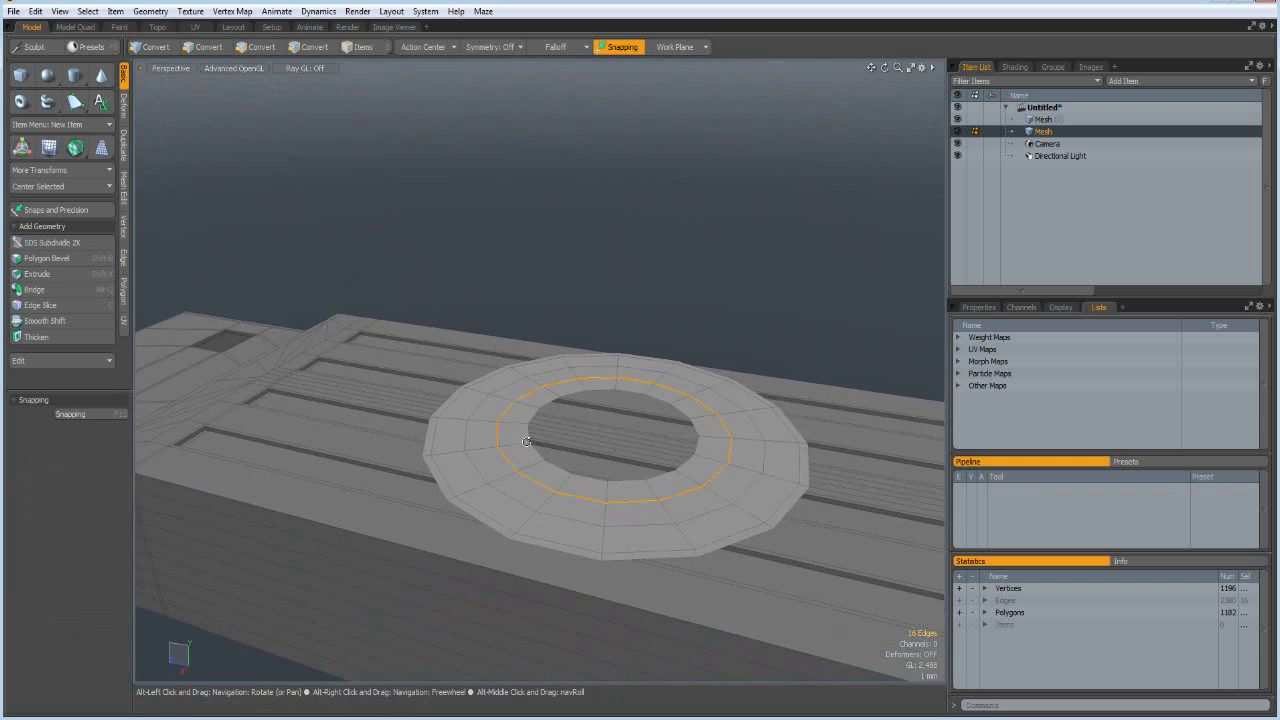
{"action": "key", "text": "w"}
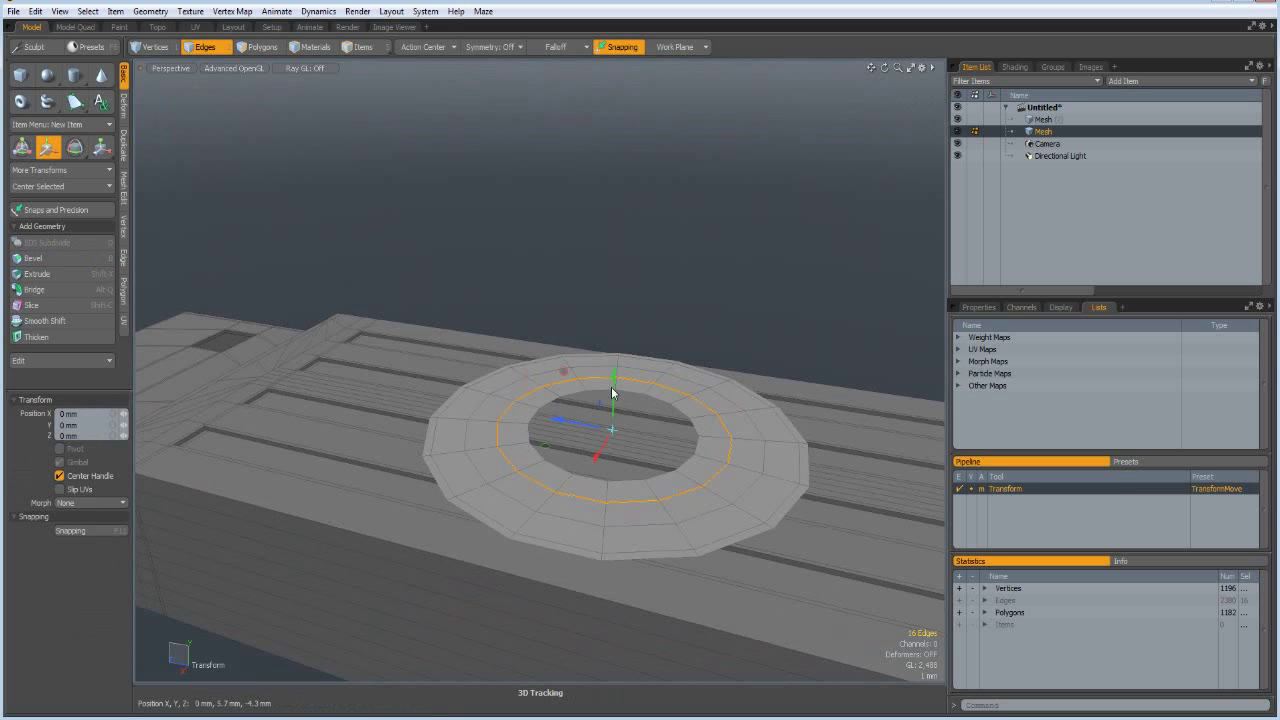
{"action": "left_click_drag", "start_coordinate": [612, 434], "coordinate": [612, 417]}
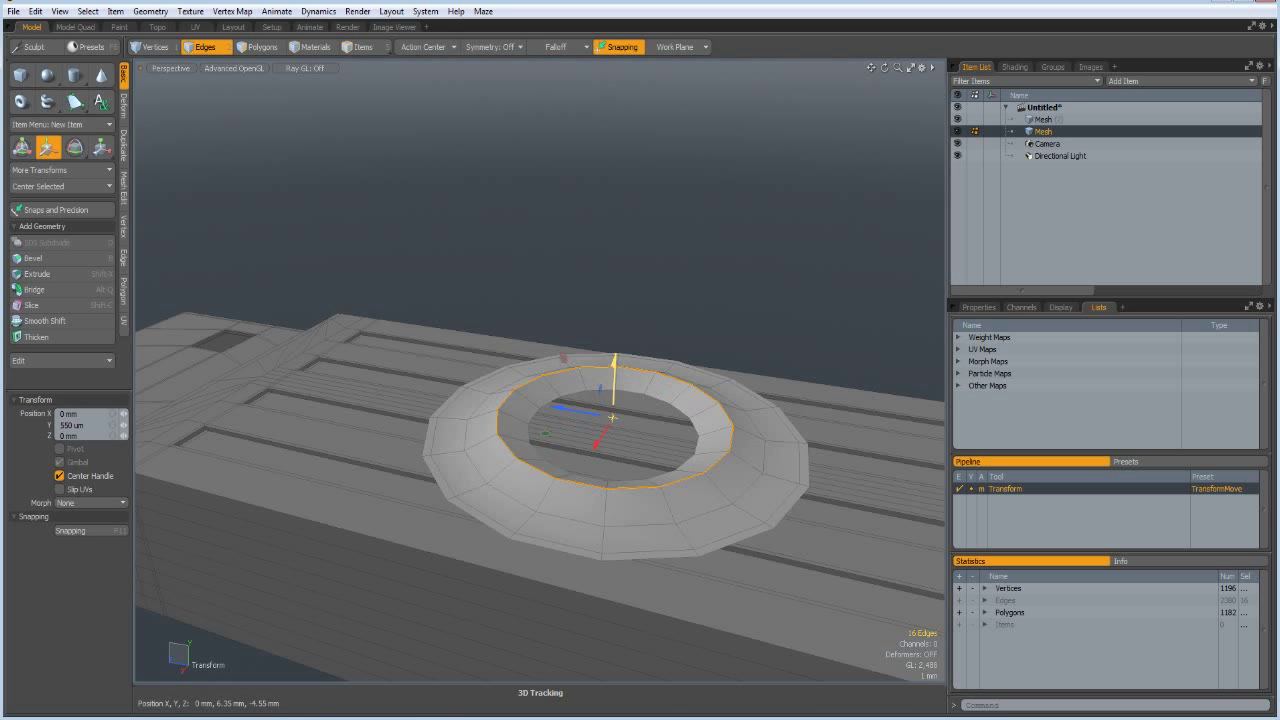
{"action": "key", "text": "q"}
{"action": "left_click", "coordinate": [809, 241]}
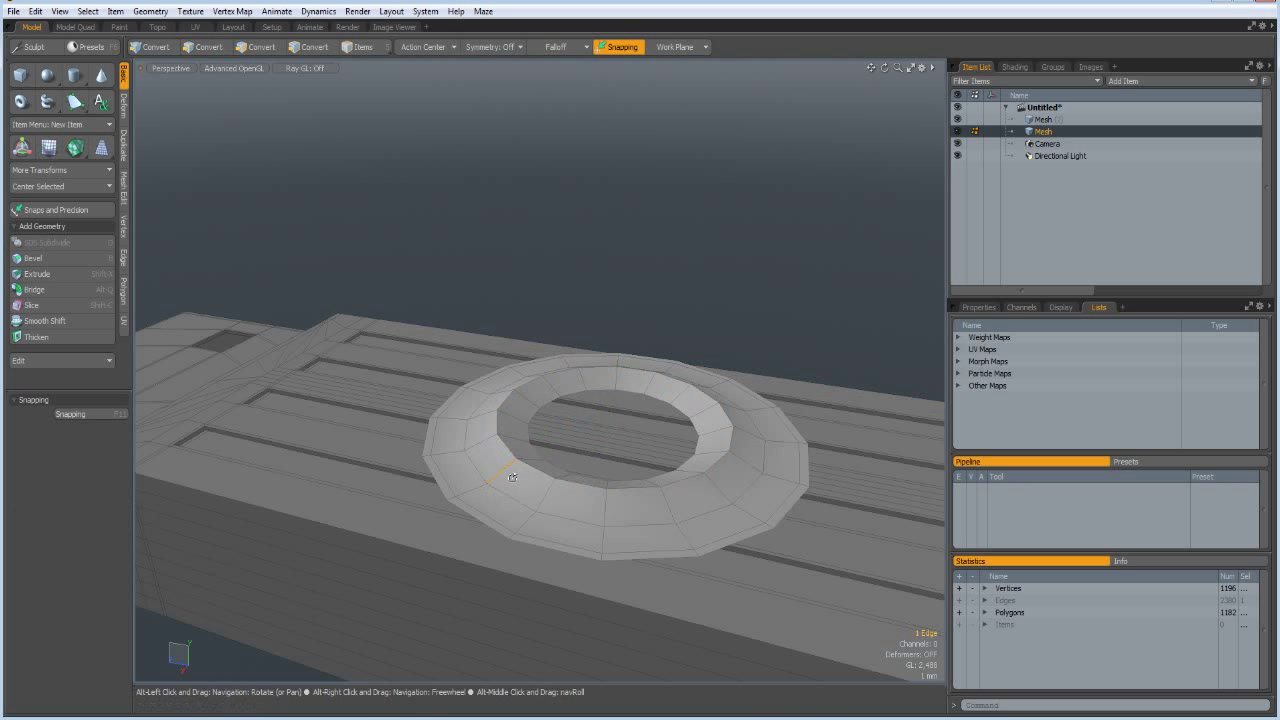
Loop-slice the ring's outer sloping band with two symmetric cuts at 13.5 %.
{"action": "key", "text": "alt+c"}
{"action": "left_click", "coordinate": [508, 483]}
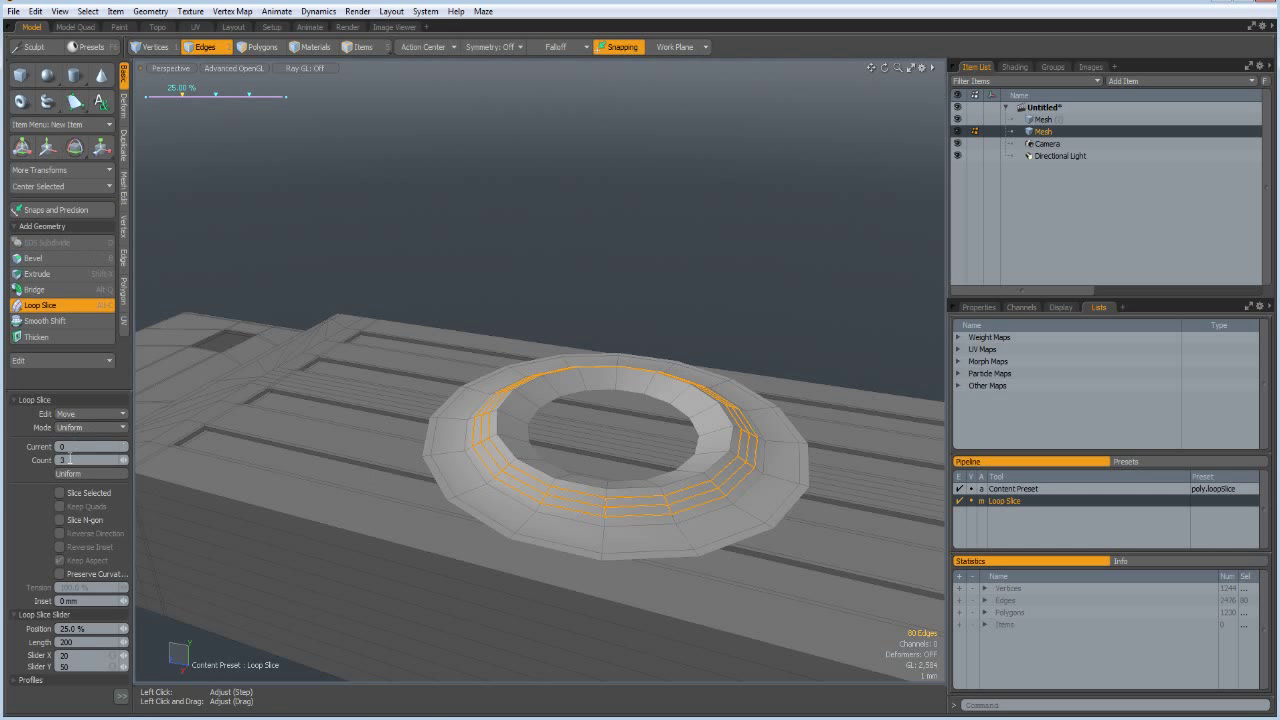
{"action": "left_click", "coordinate": [122, 461]}
{"action": "left_click", "coordinate": [98, 427]}
{"action": "left_click", "coordinate": [103, 440]}
{"action": "left_click_drag", "start_coordinate": [193, 95], "coordinate": [167, 95]}
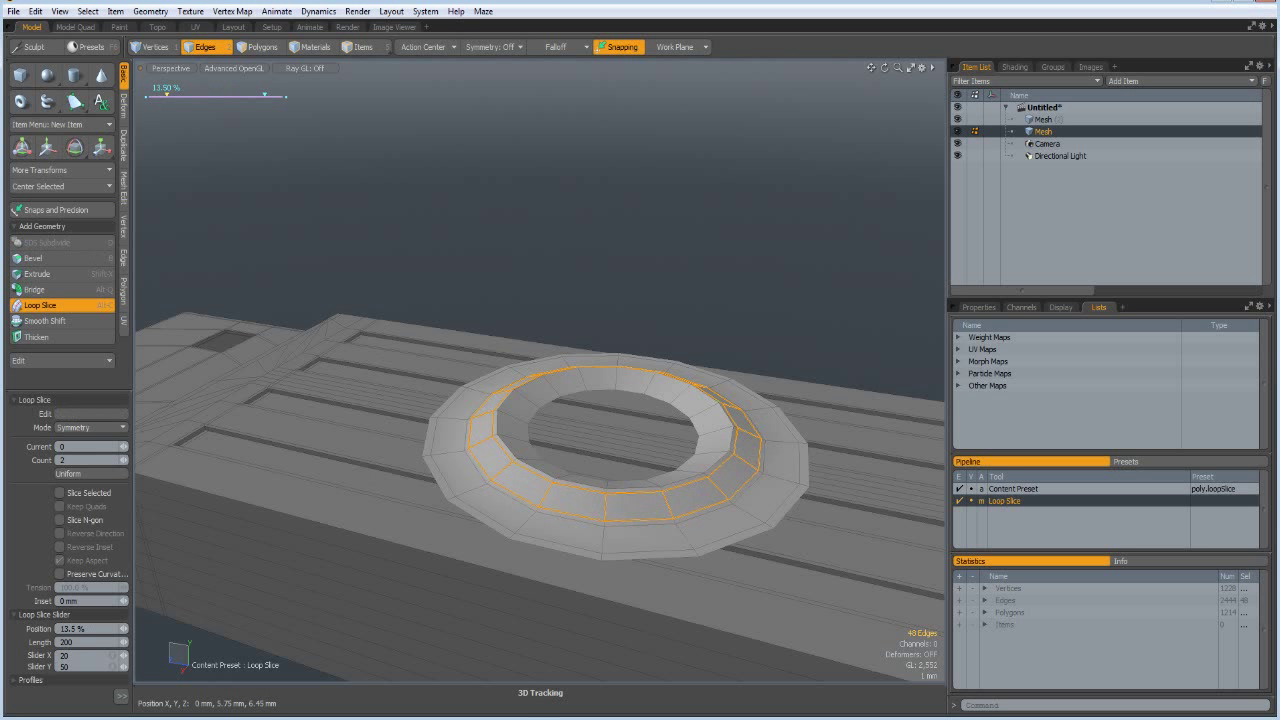
{"action": "key", "text": "space"}
{"action": "left_click", "coordinate": [751, 200]}
Preview the mesh with subdivision smoothing, examine the ring and drive from above, and switch the smoothing back off.
{"action": "key", "text": "Tab"}
{"action": "mouse_move", "coordinate": [497, 443]}
{"action": "left_mouse_down", "text": "alt"}
{"action": "mouse_move", "coordinate": [557, 378]}
{"action": "mouse_move", "coordinate": [499, 449]}
{"action": "left_mouse_up", "text": "alt"}
{"action": "left_click_drag", "start_coordinate": [405, 499], "coordinate": [421, 505], "text": "alt"}
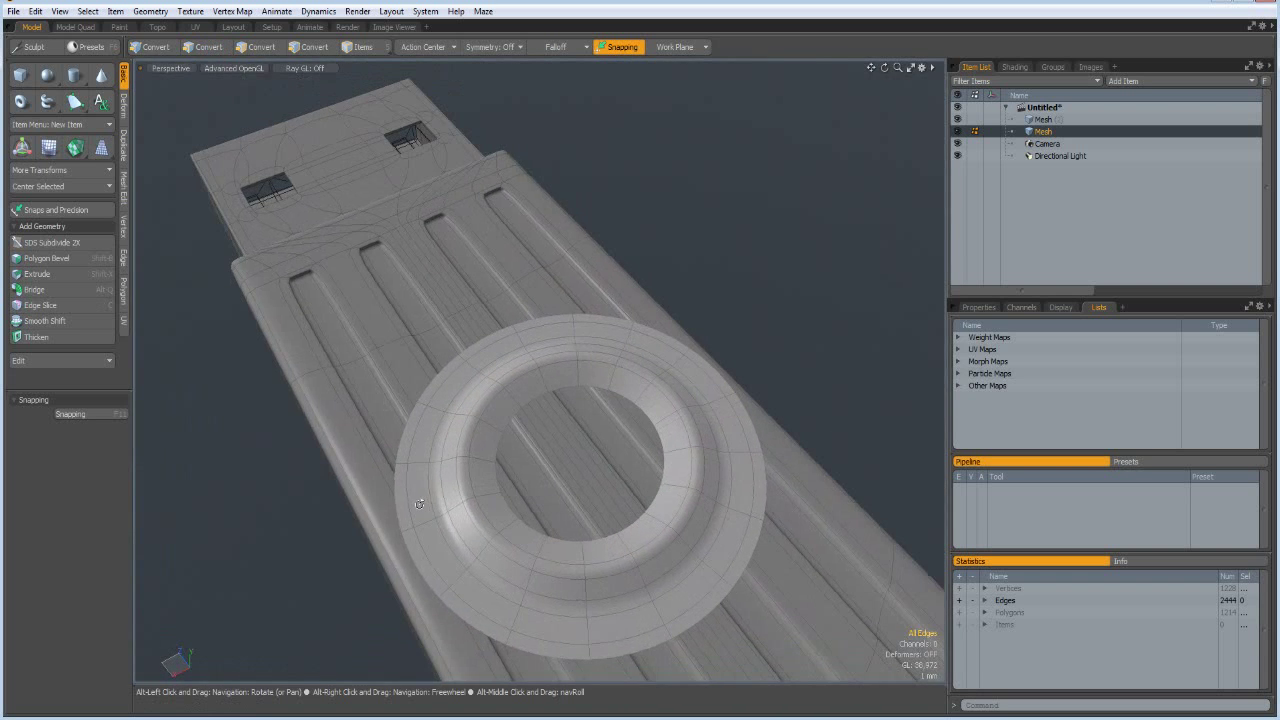
{"action": "key", "text": "Tab"}
Select all polygons of the ring and rotate it about -11.5° around the Y axis in the top view.
{"action": "left_click_drag", "start_coordinate": [438, 564], "coordinate": [366, 595], "text": "alt"}
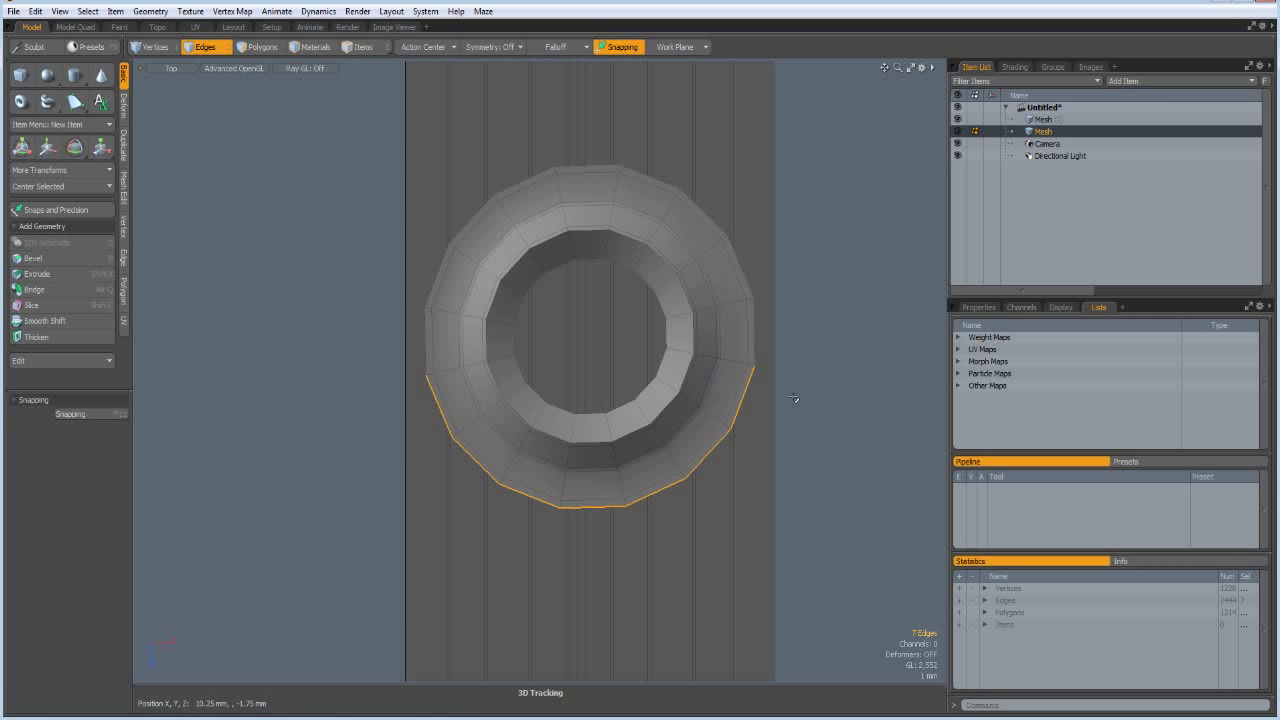
{"action": "key", "text": "shift"}
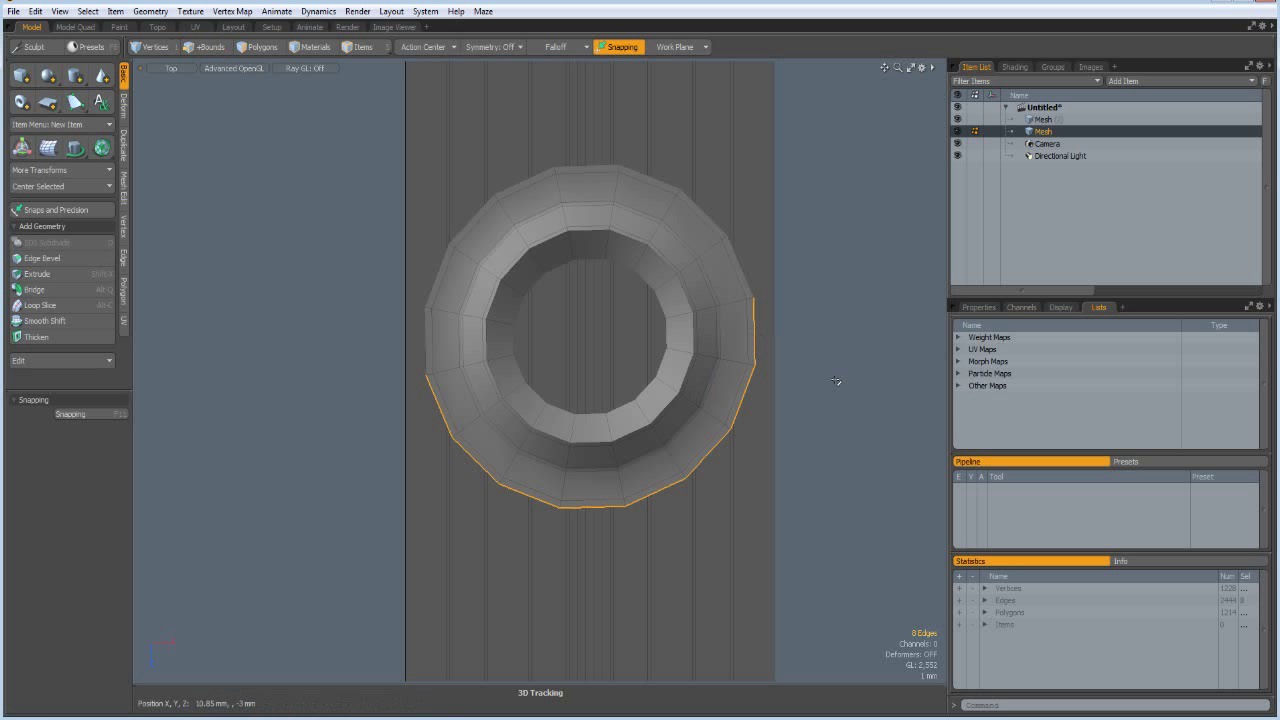
{"action": "key", "text": "3"}
{"action": "double_click", "coordinate": [712, 316]}
{"action": "key", "text": "e"}
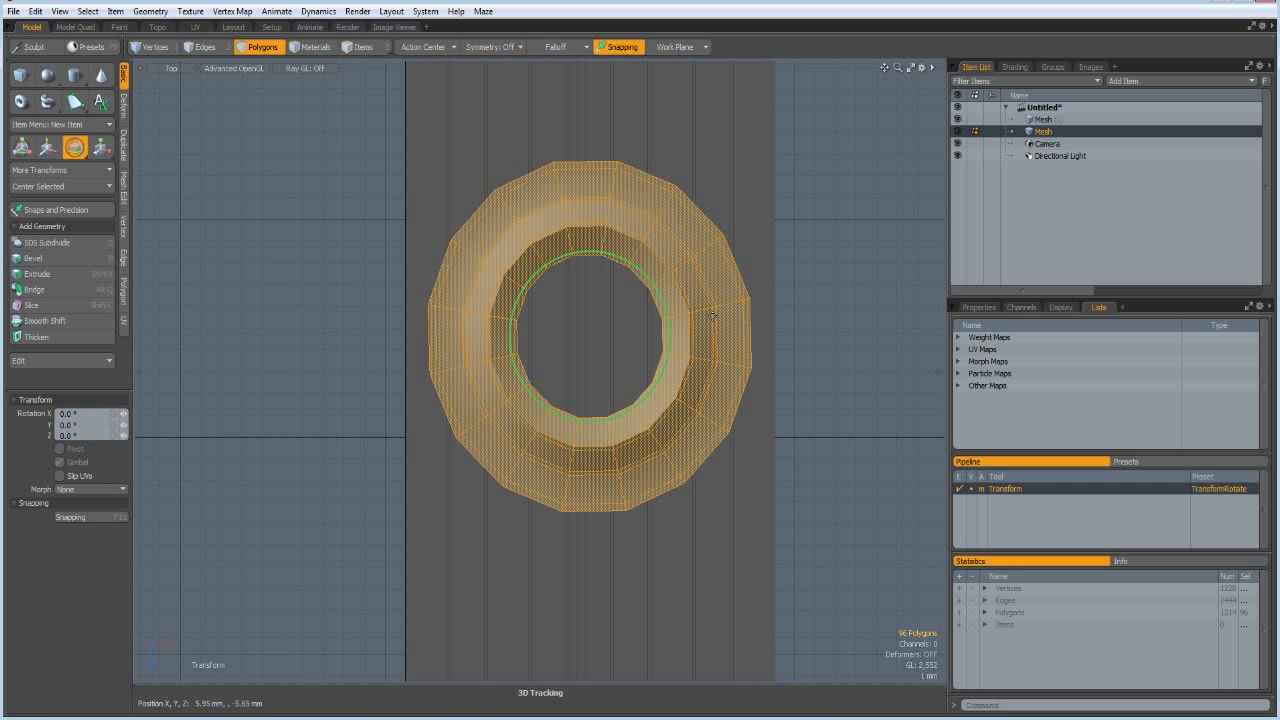
{"action": "left_click_drag", "start_coordinate": [665, 315], "coordinate": [903, 325]}
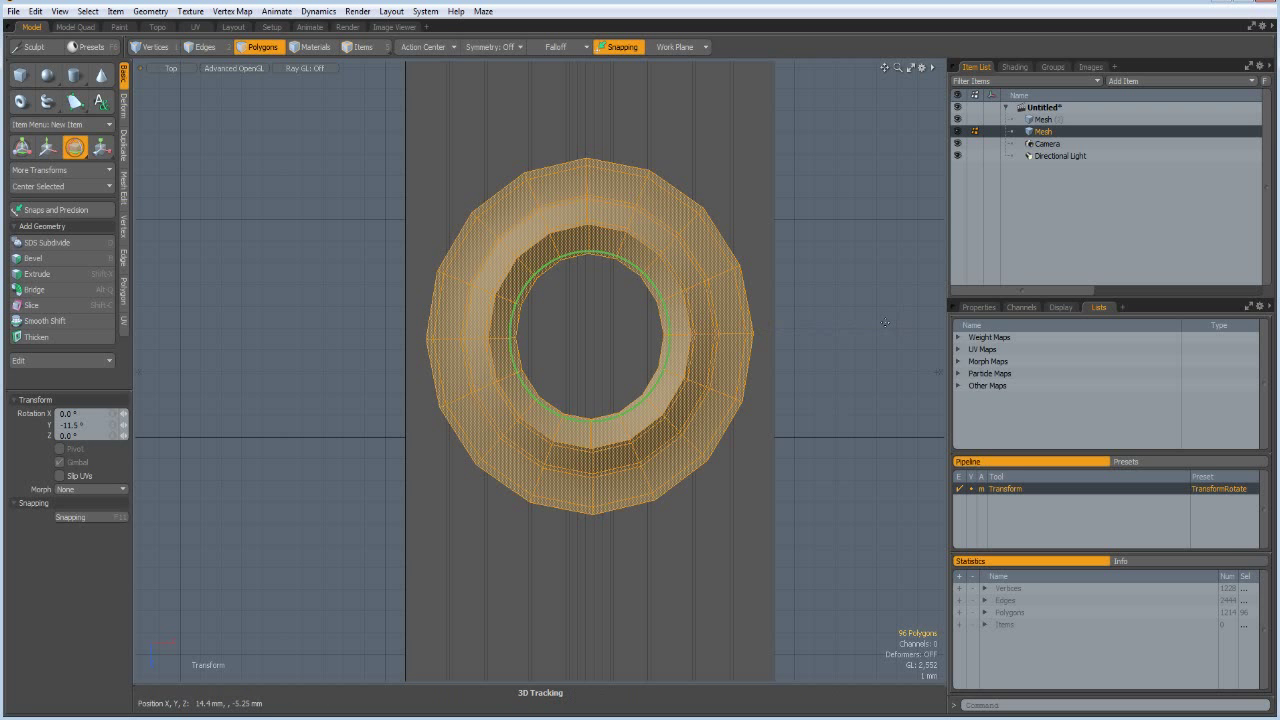
{"action": "key", "text": "space"}
Select the eight outer boundary edges forming the half of the ring that faces the USB connector.
{"action": "scroll", "coordinate": [882, 323], "scroll_direction": "down", "scroll_amount": 2}
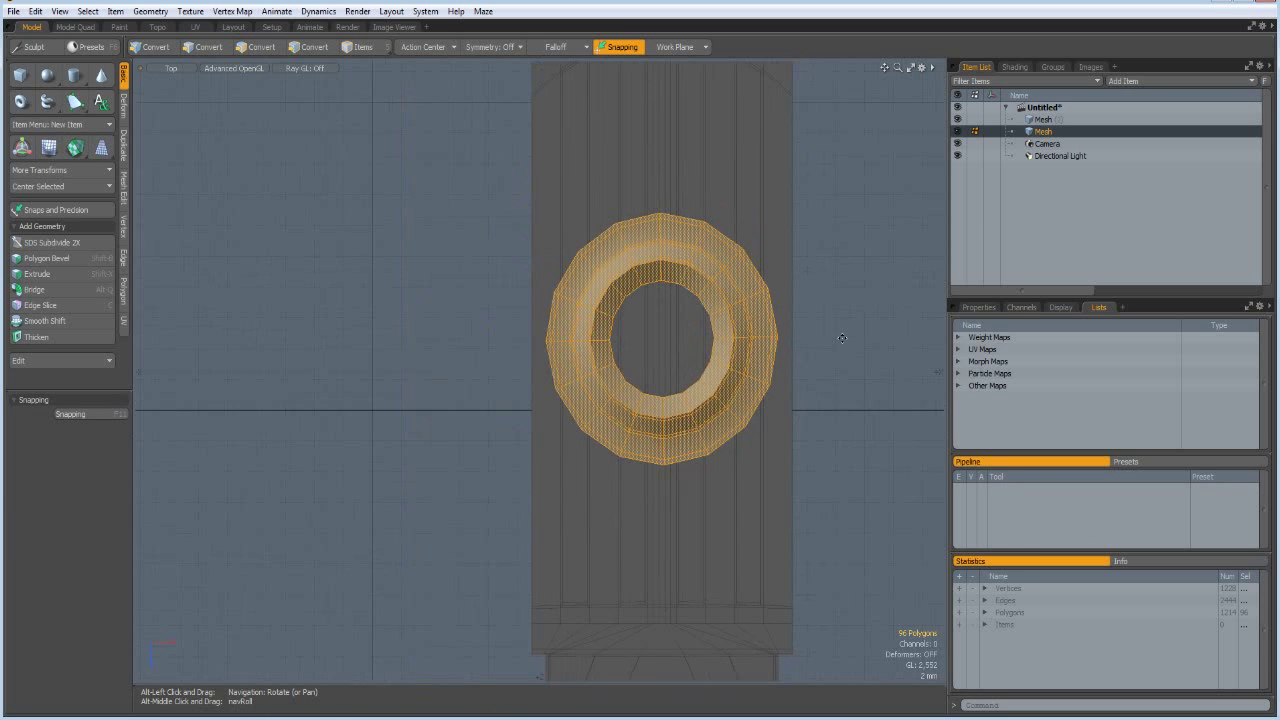
{"action": "left_click_drag", "start_coordinate": [842, 338], "coordinate": [714, 421], "text": "alt"}
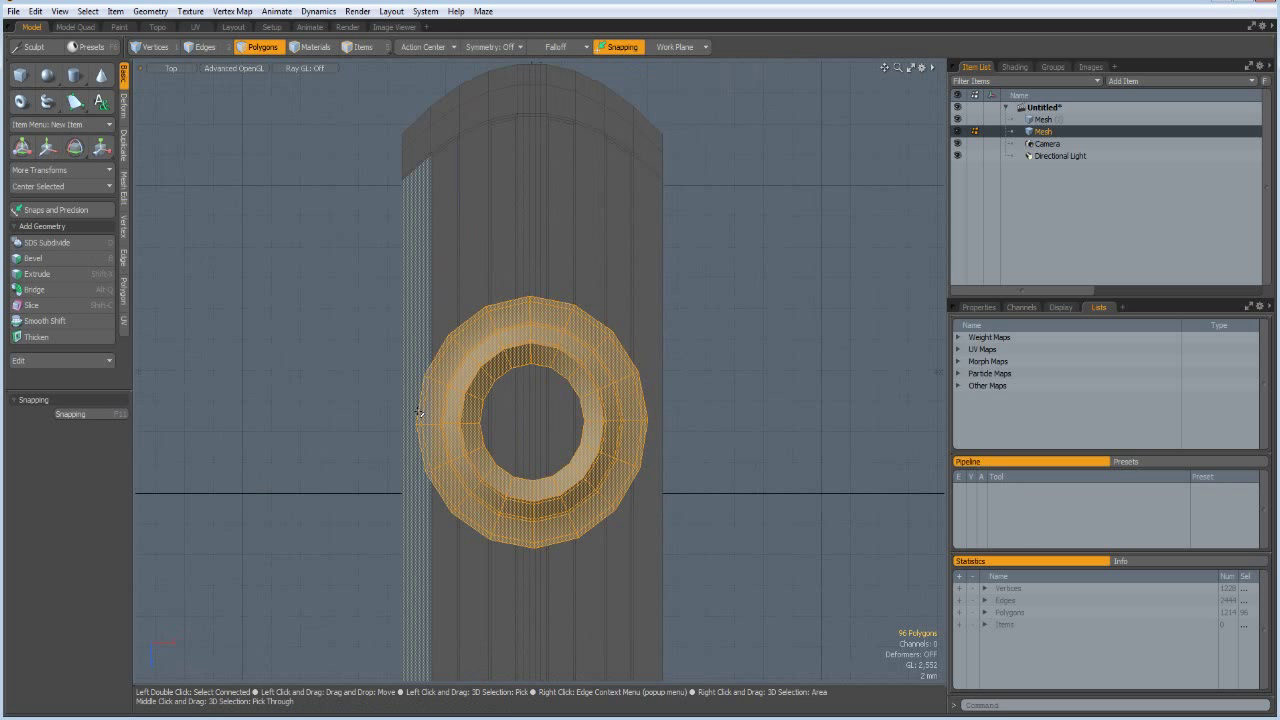
{"action": "key", "text": "2"}
{"action": "left_click", "coordinate": [419, 438]}
{"action": "left_click", "coordinate": [437, 493], "text": "shift"}
{"action": "key", "text": "Up"}
{"action": "key", "text": "Up"}
{"action": "key", "text": "Up"}
{"action": "key", "text": "Up"}
{"action": "key", "text": "Up"}
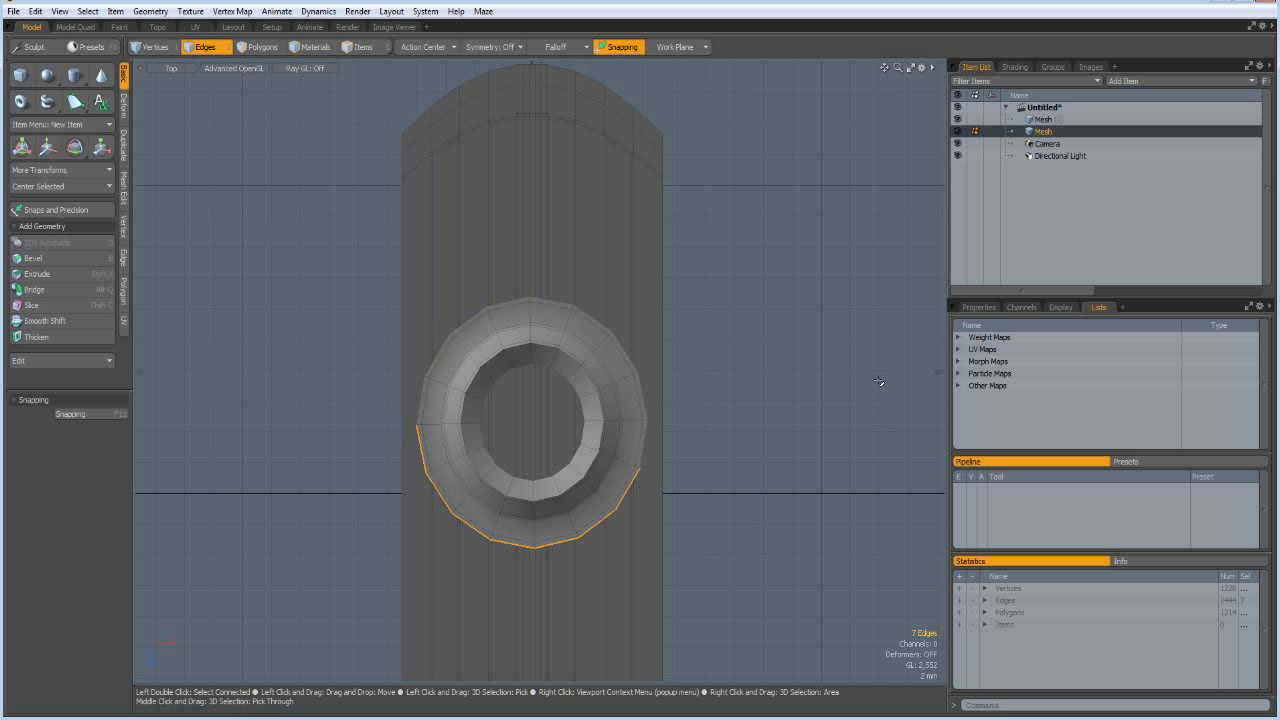
{"action": "left_click_drag", "start_coordinate": [680, 495], "coordinate": [716, 230], "text": "alt+shift"}
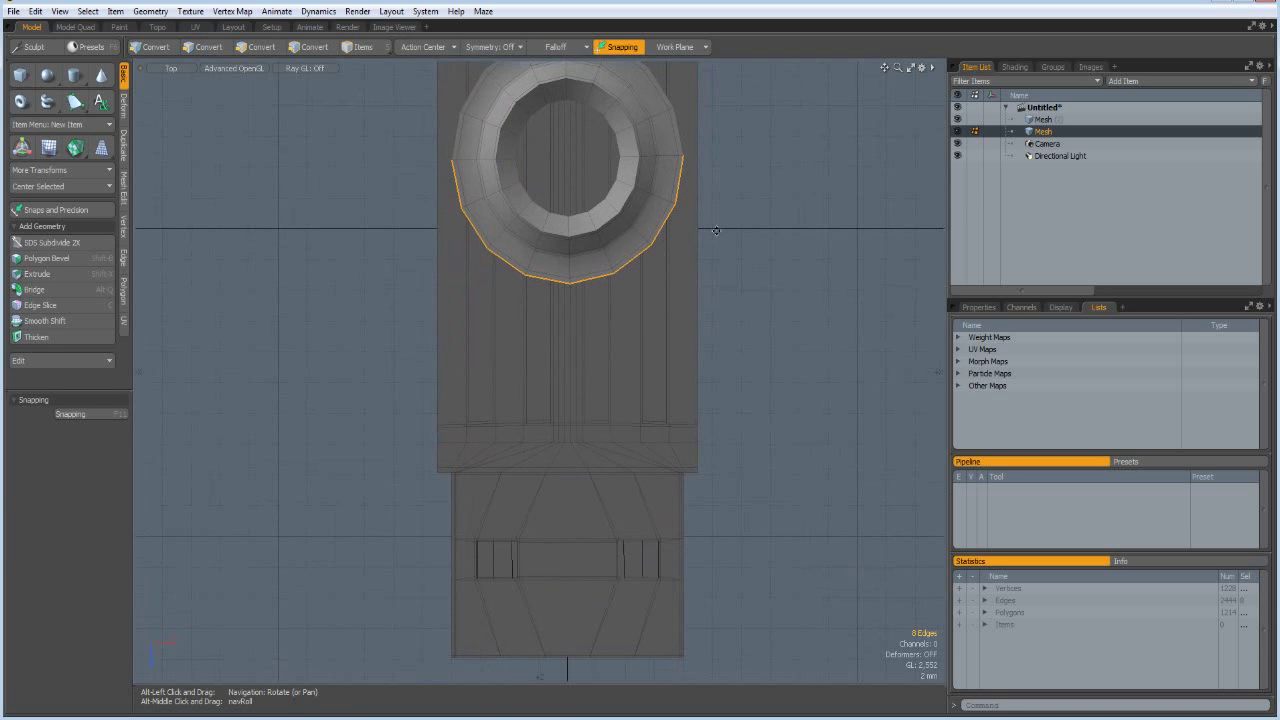
{"action": "scroll", "coordinate": [818, 293], "scroll_direction": "down", "scroll_amount": 3}
{"action": "left_click_drag", "start_coordinate": [818, 293], "coordinate": [736, 380], "text": "alt+shift"}
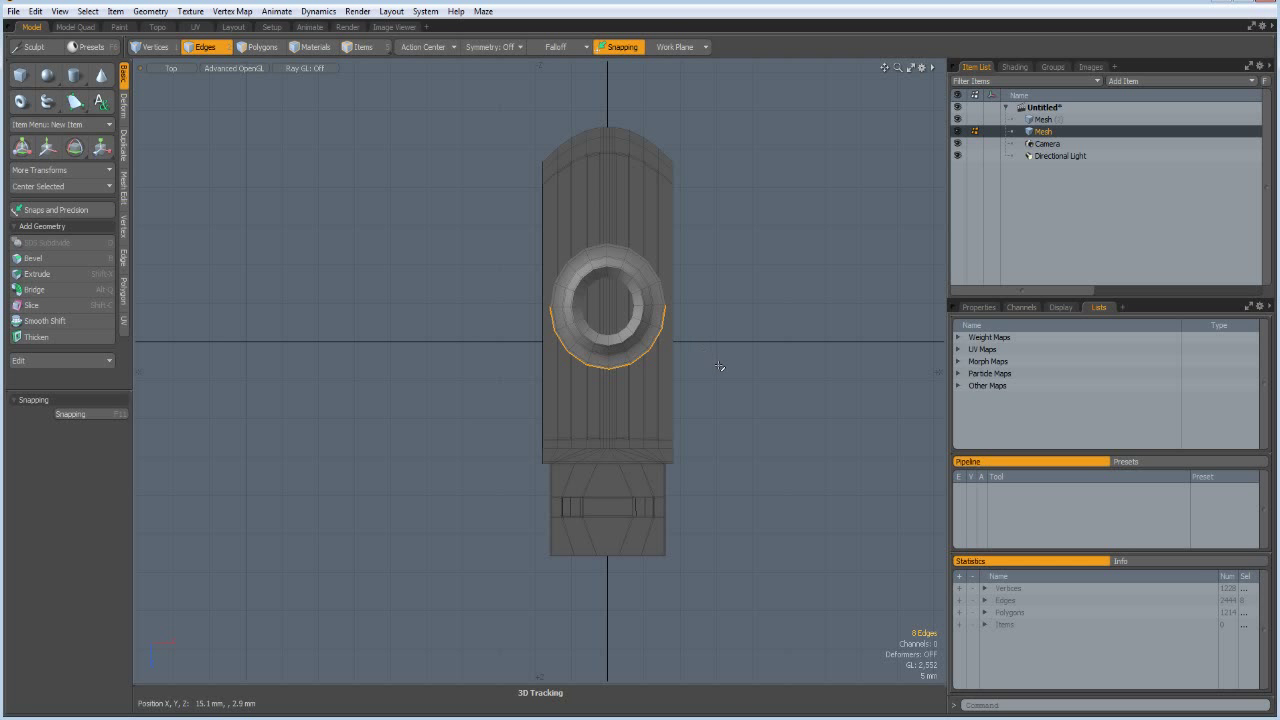
Select all polygons of the ring and center them on the ZX axes.
{"action": "key", "text": "3"}
{"action": "double_click", "coordinate": [641, 331]}
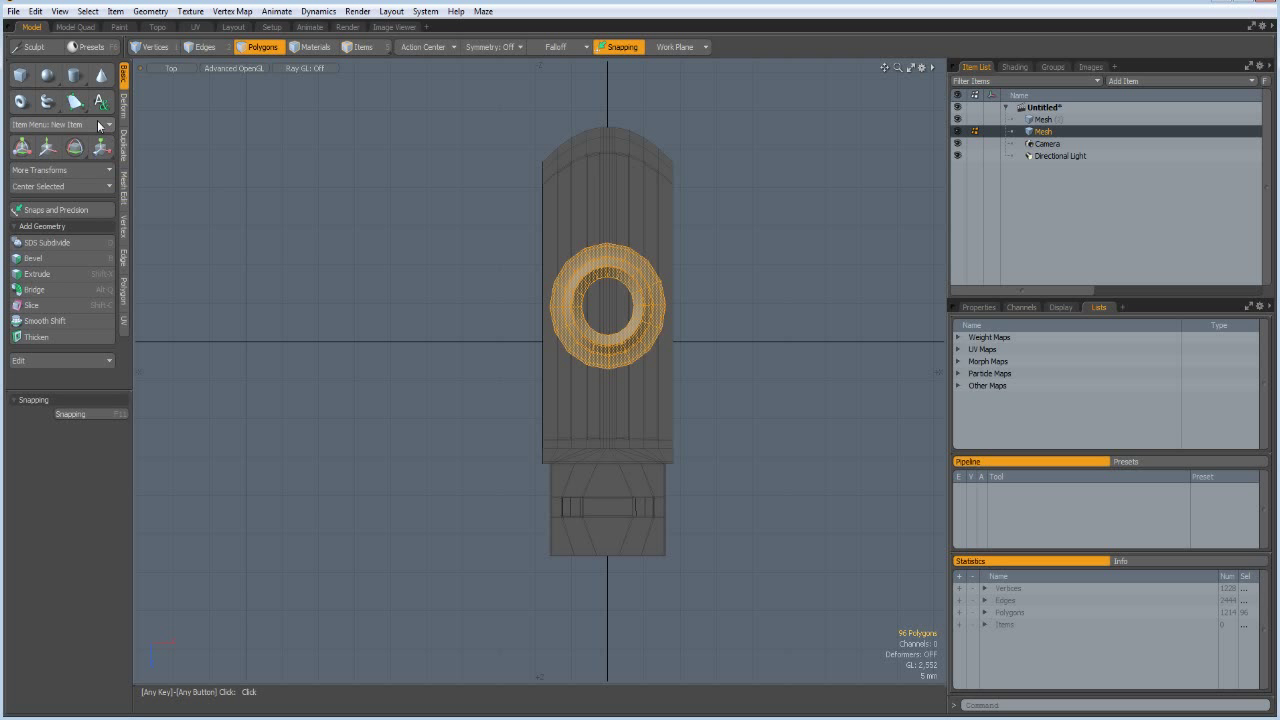
{"action": "left_click", "coordinate": [31, 189]}
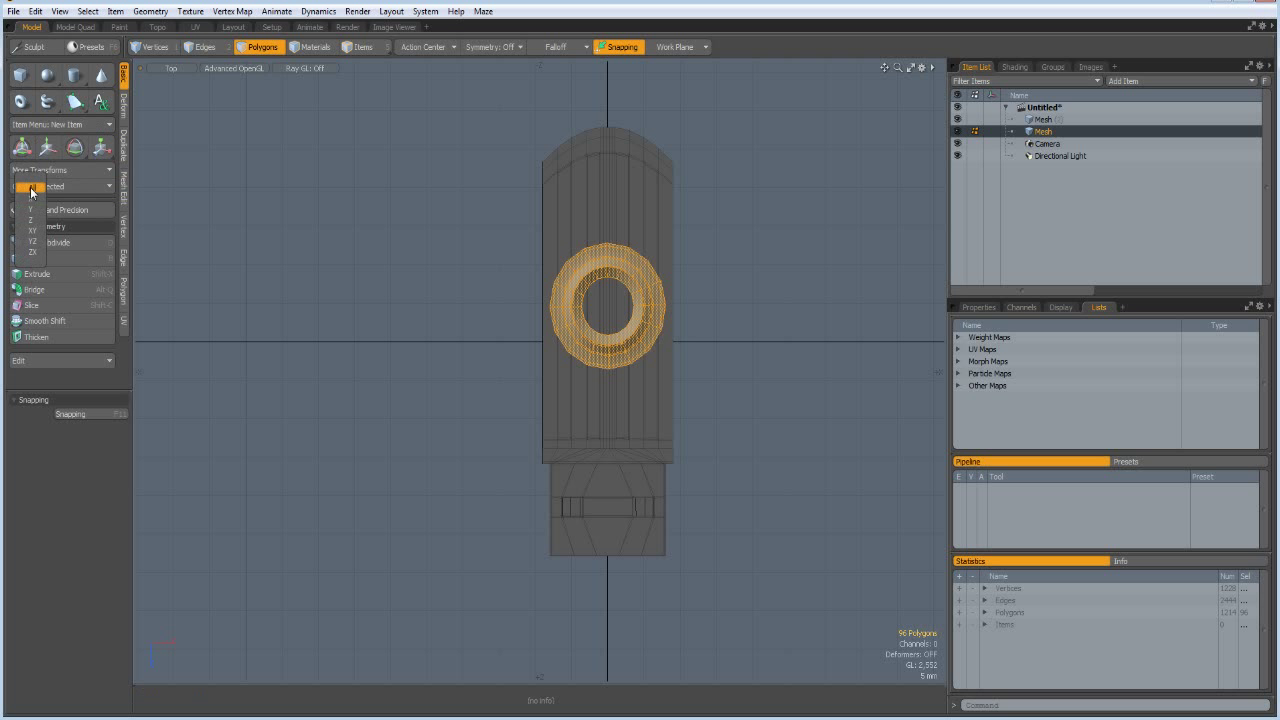
{"action": "left_click", "coordinate": [36, 254]}
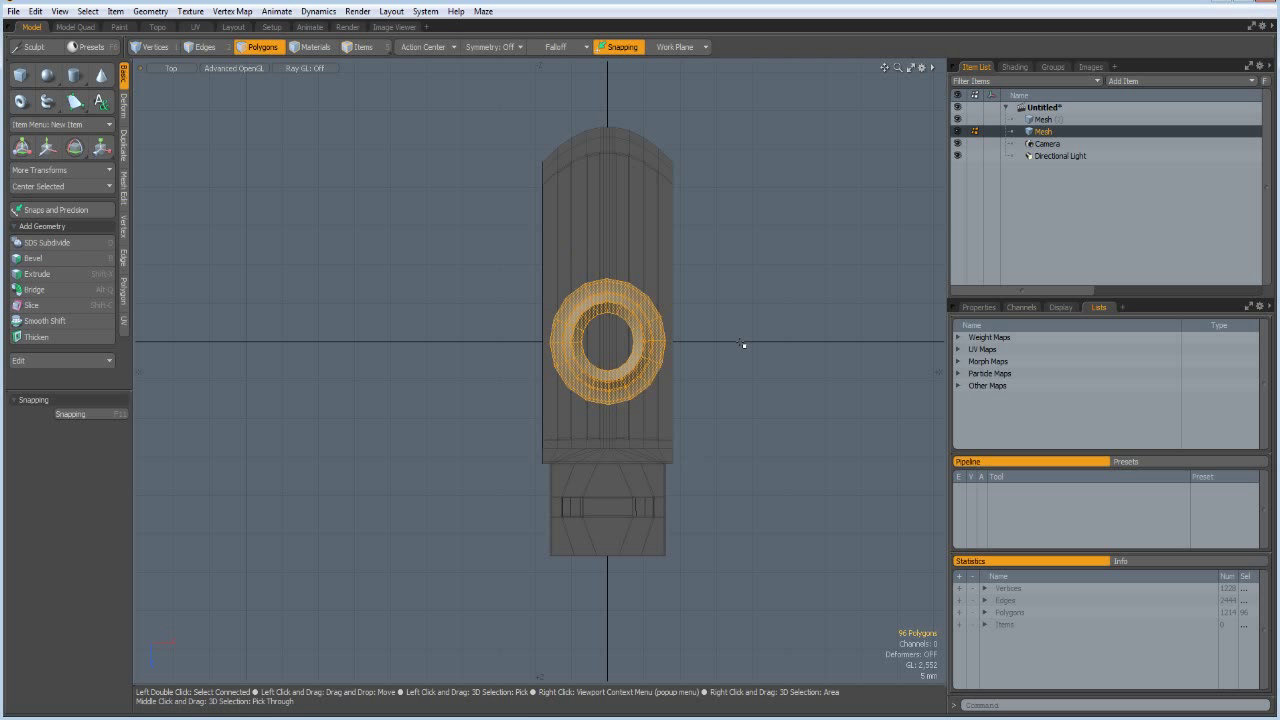
Extend the ring's half-circle boundary edges past the USB connector, flatten them into a straight line, and shift them -1 mm in Z.
{"action": "key", "text": "2"}
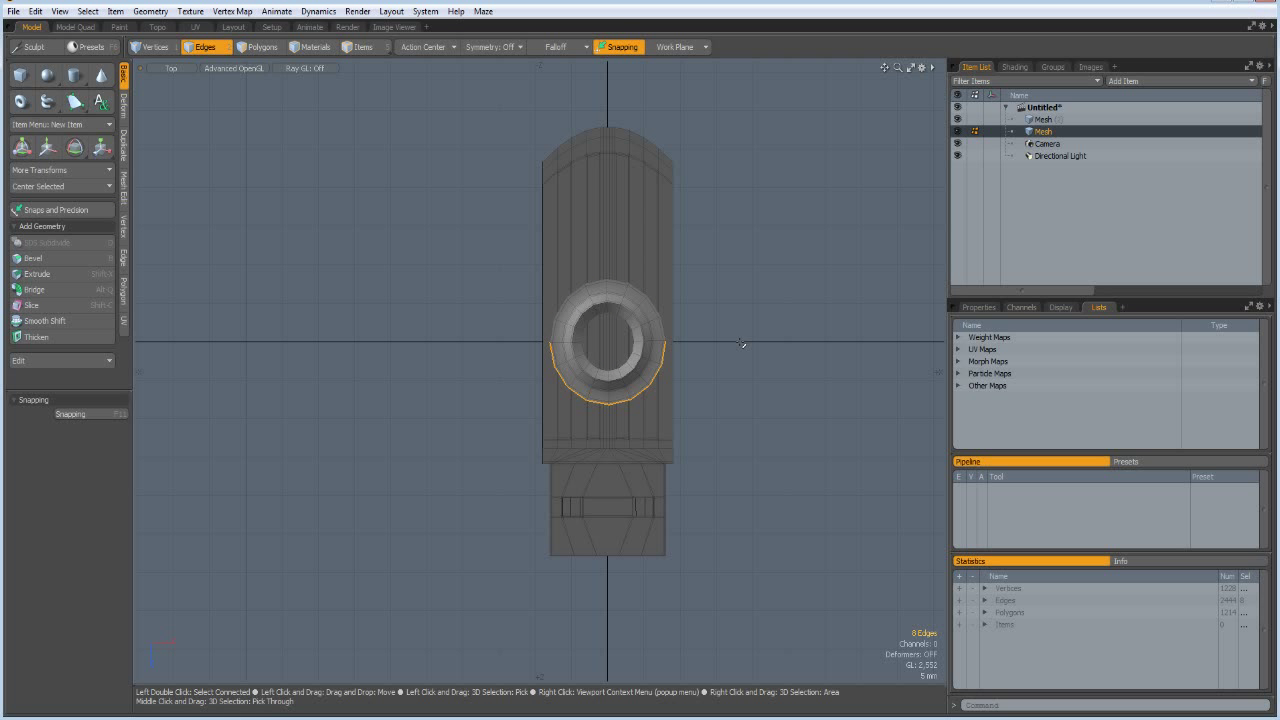
{"action": "key", "text": "shift+x"}
{"action": "left_click_drag", "start_coordinate": [609, 446], "coordinate": [607, 560]}
{"action": "key", "text": "r"}
{"action": "key", "text": "w"}
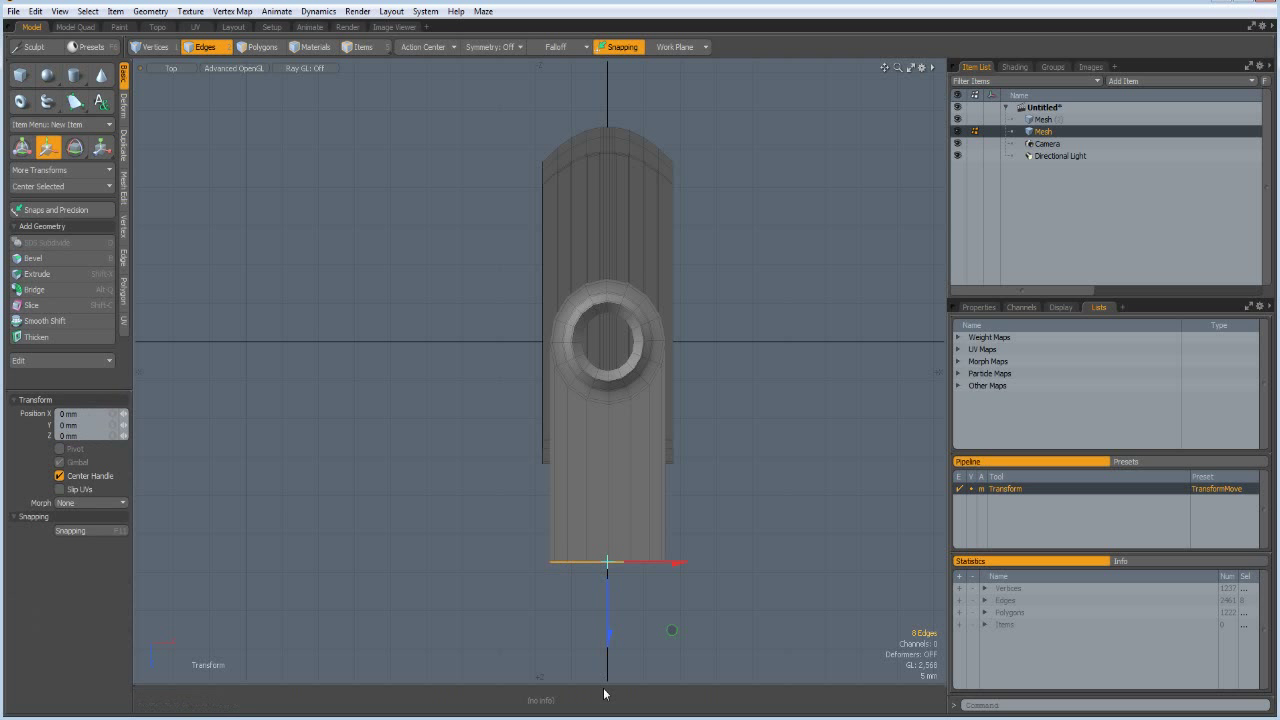
{"action": "mouse_move", "coordinate": [610, 643]}
{"action": "left_mouse_down"}
{"action": "mouse_move", "coordinate": [610, 624]}
{"action": "mouse_move", "coordinate": [611, 635]}
{"action": "left_mouse_up"}
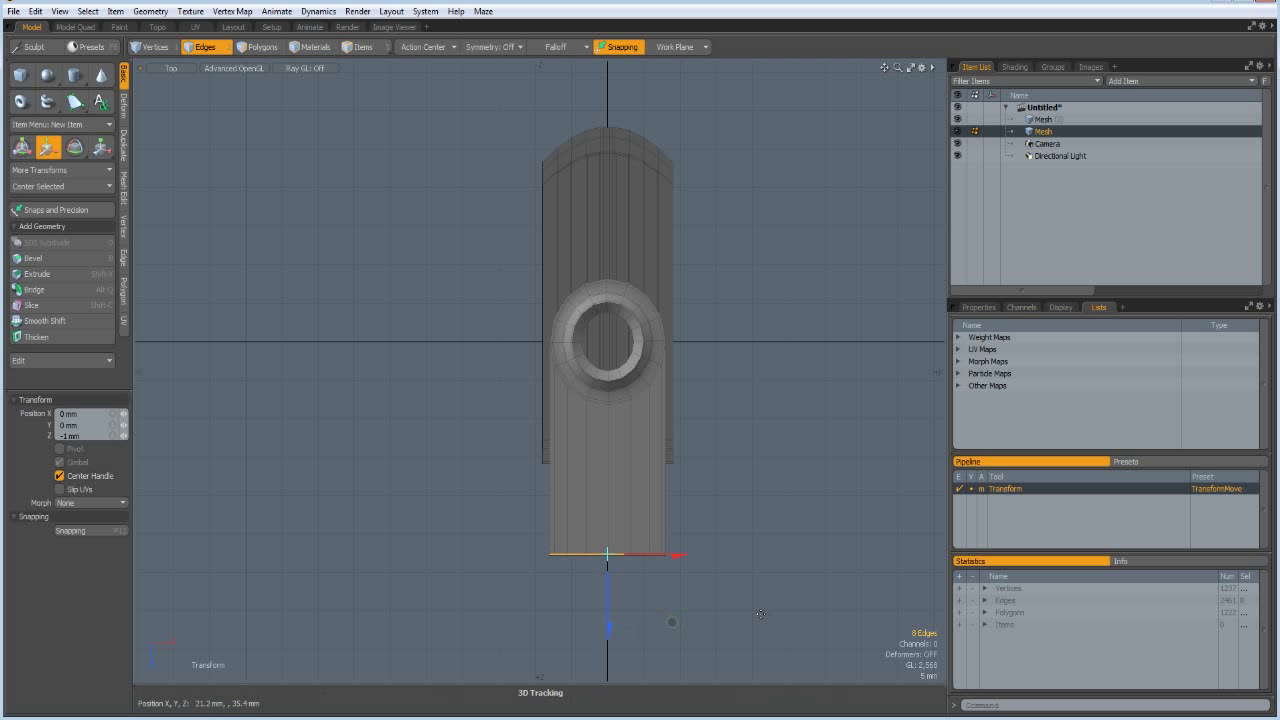
Extend the straight end edges of the strip by another 4 mm in Z.
{"action": "key", "text": "shift+x"}
{"action": "left_click_drag", "start_coordinate": [609, 628], "coordinate": [609, 659]}
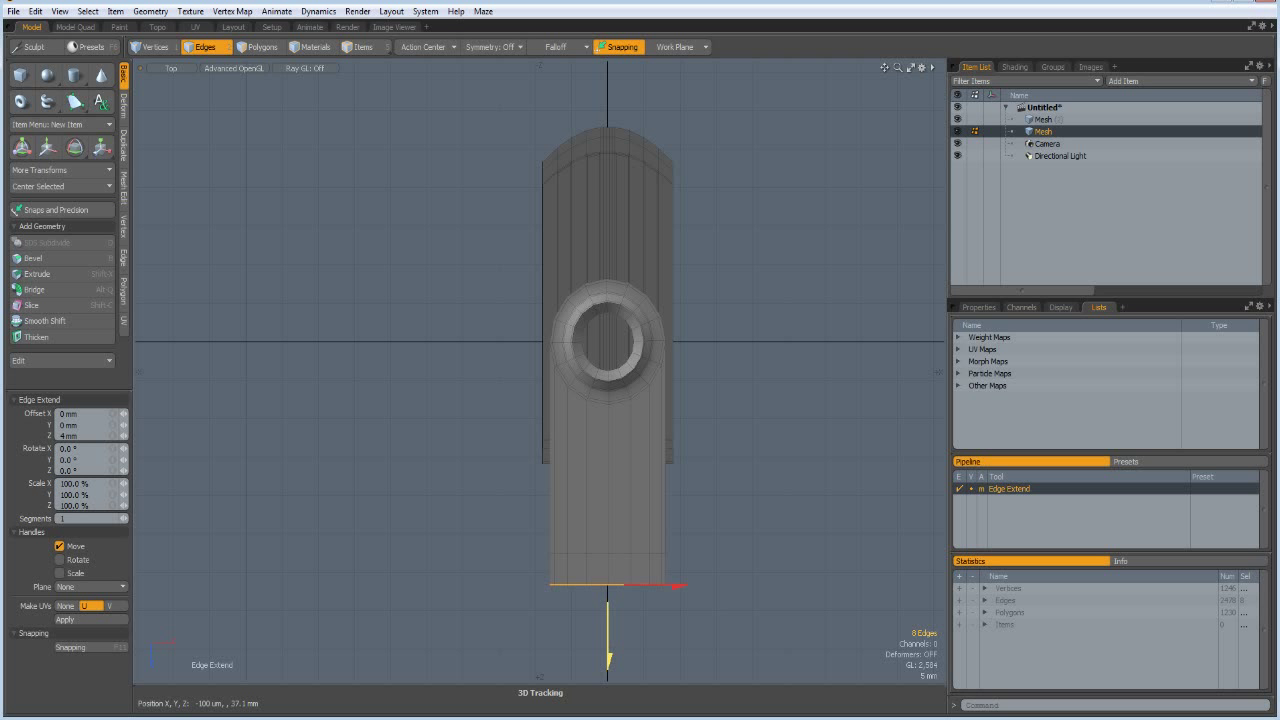
{"action": "key", "text": "space"}
Loop-slice the new end section crosswise with a count of 7 in Uniform mode.
{"action": "left_click", "coordinate": [598, 571]}
{"action": "key", "text": "alt+c"}
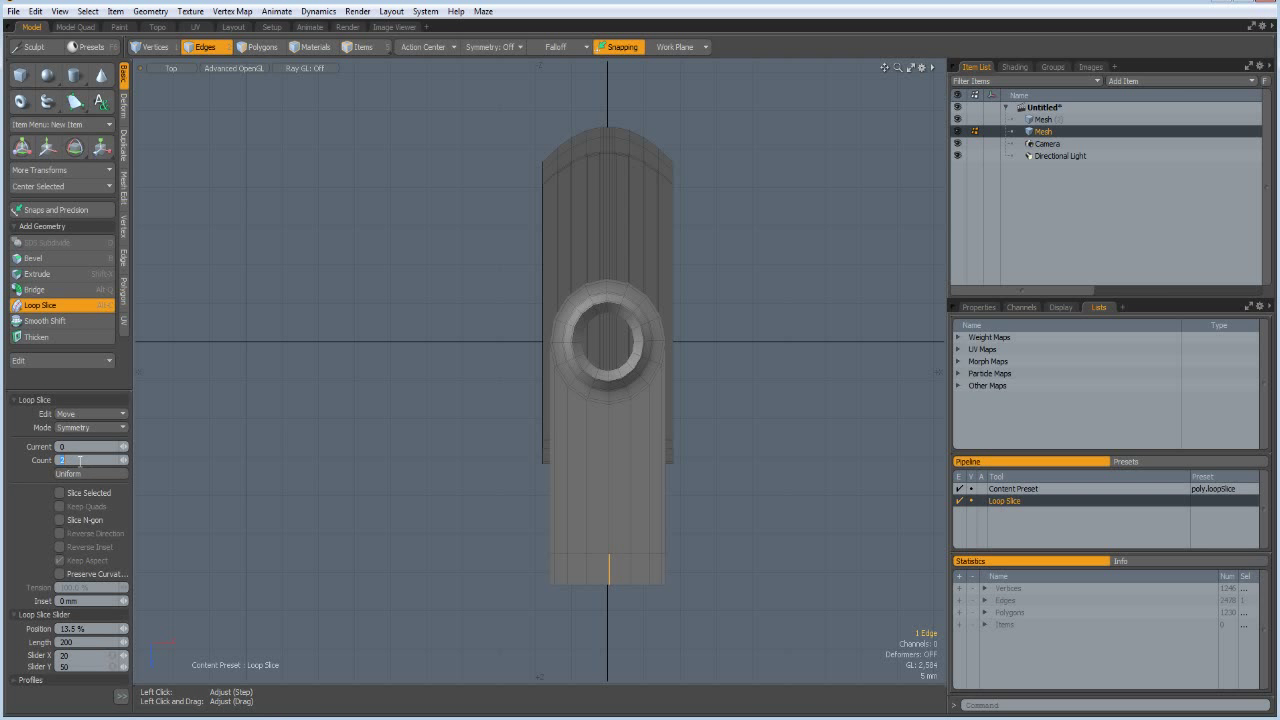
{"action": "type", "text": "7"}
{"action": "left_click", "coordinate": [97, 427]}
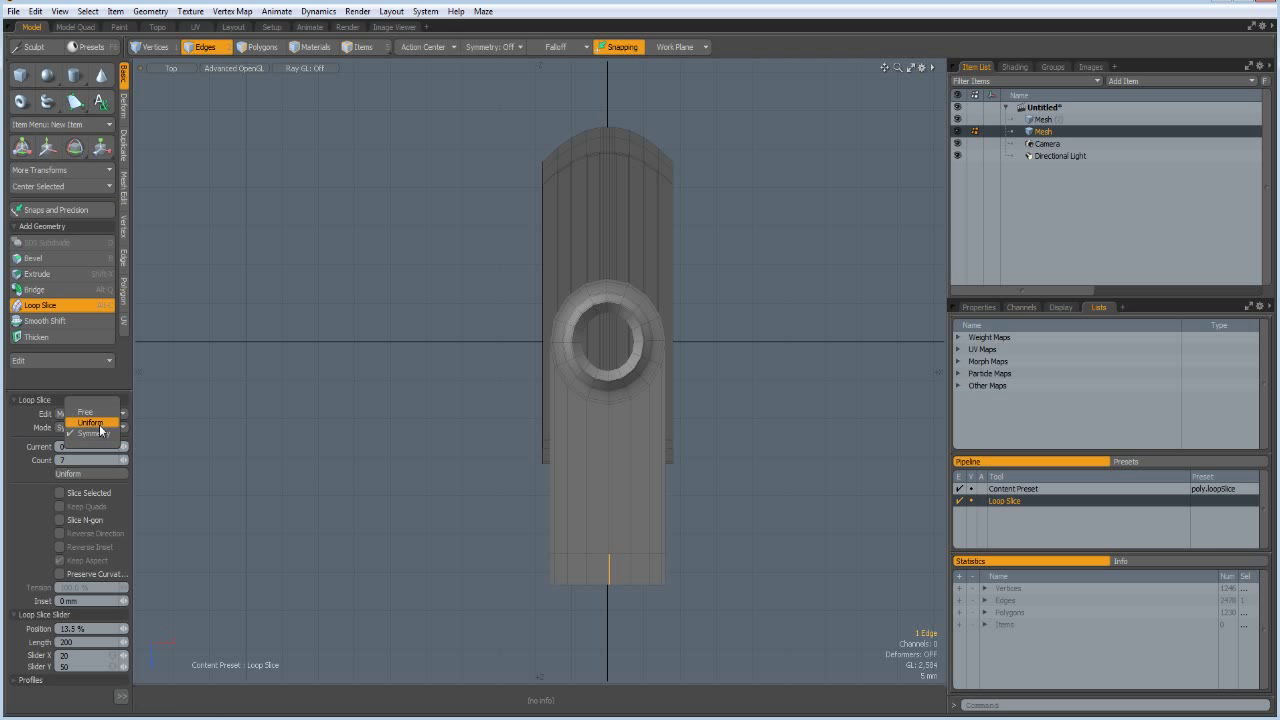
{"action": "left_click", "coordinate": [99, 424]}
{"action": "key", "text": "space"}
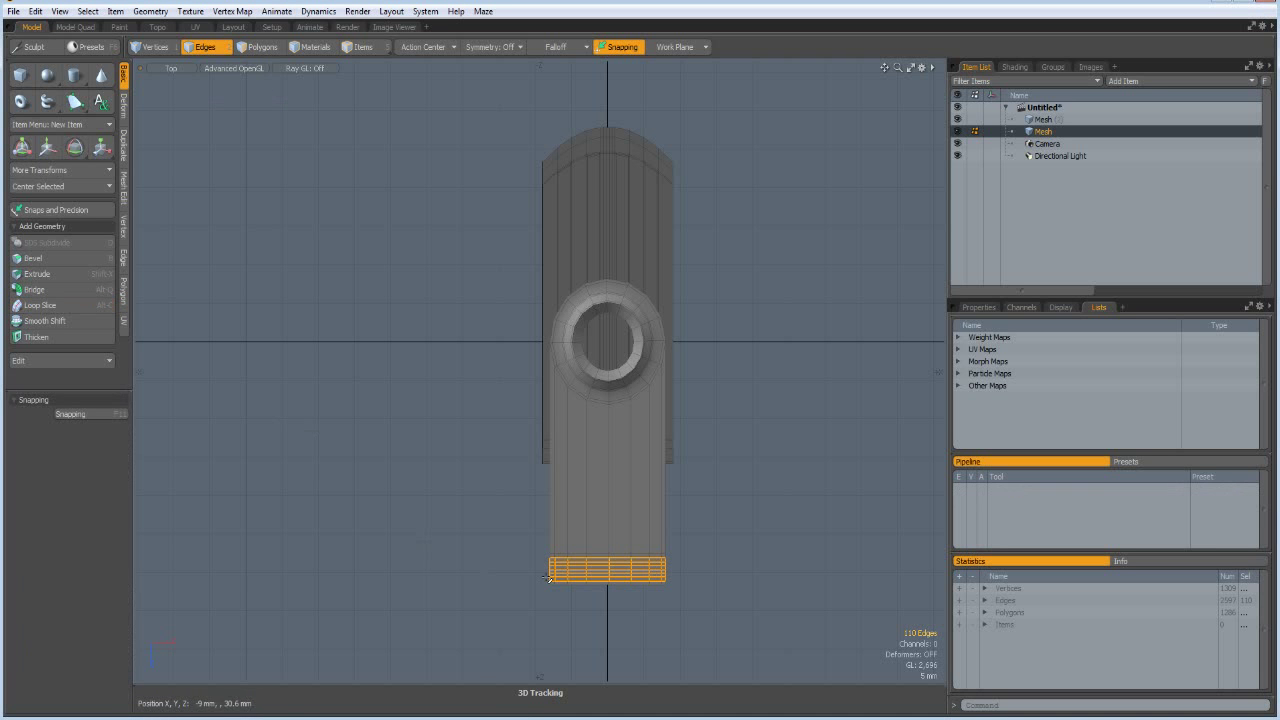
Convert the sliced edges to a polygon selection and add the outermost row so the whole end section is selected.
{"action": "key", "text": "ctrl+space"}
{"action": "left_click", "coordinate": [603, 543]}
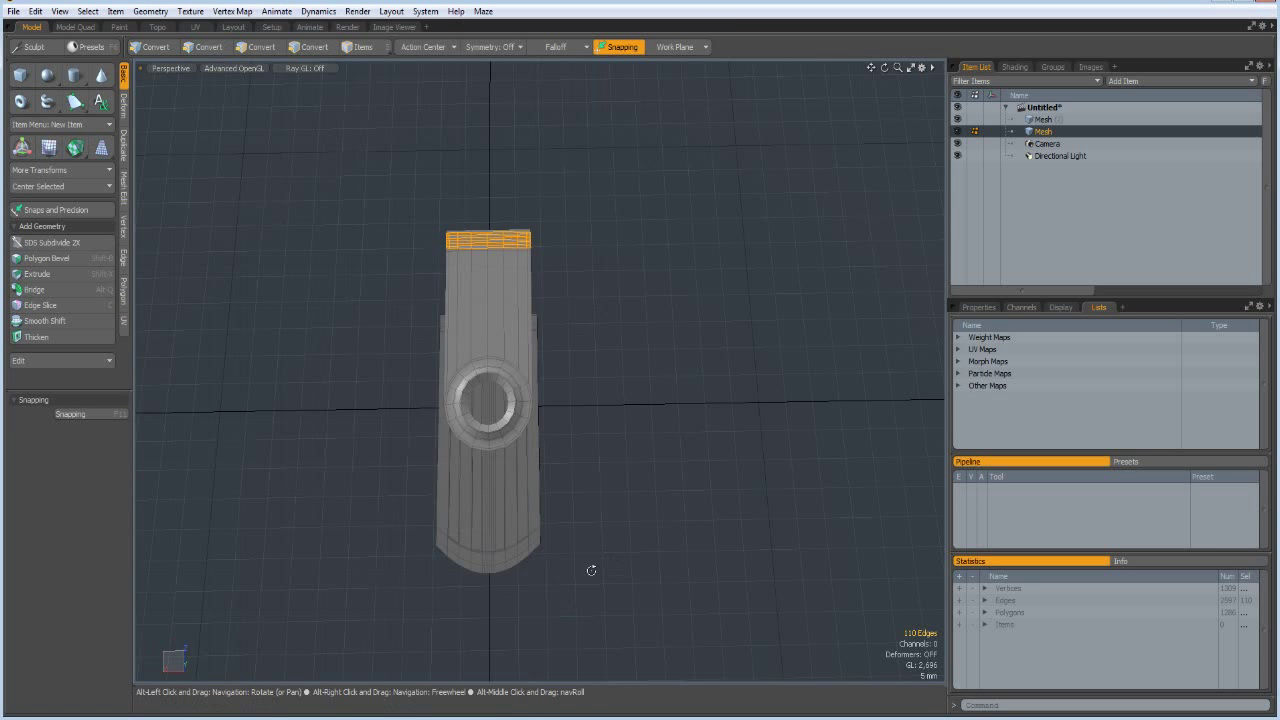
{"action": "left_click_drag", "start_coordinate": [586, 569], "coordinate": [349, 455], "text": "alt"}
{"action": "scroll", "coordinate": [726, 369], "scroll_direction": "up", "scroll_amount": 5}
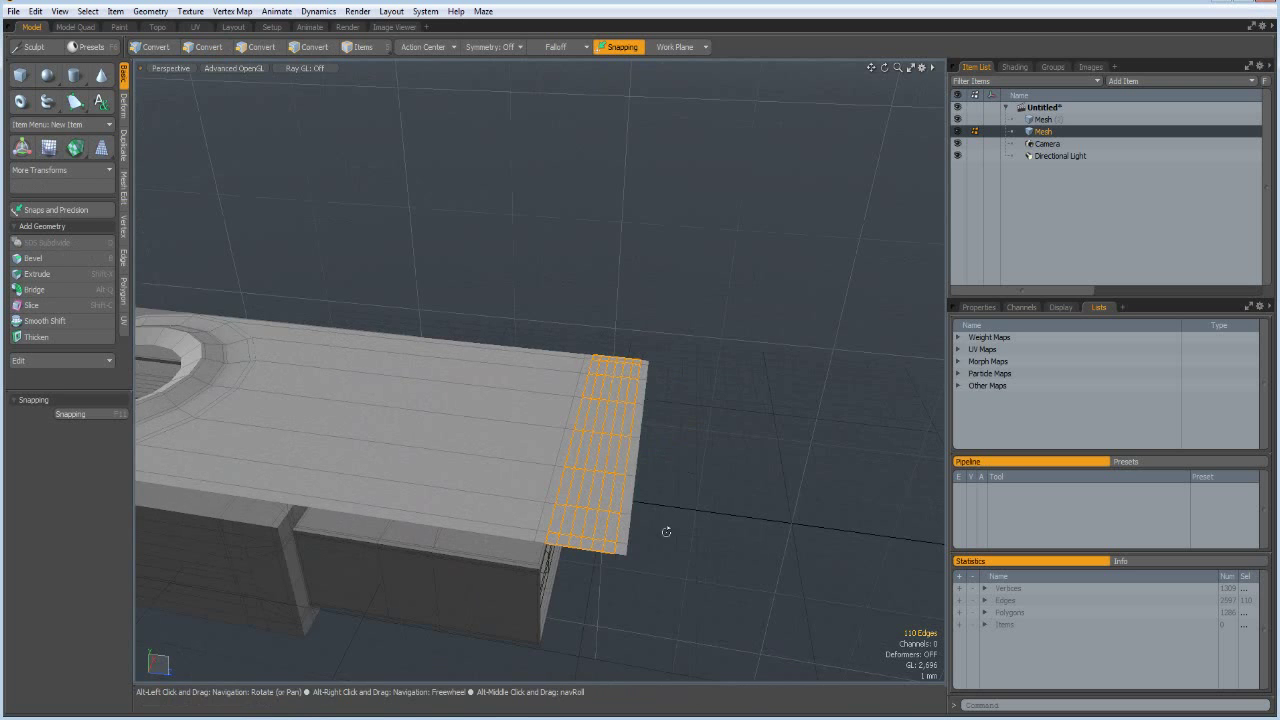
{"action": "left_click_drag", "start_coordinate": [666, 531], "coordinate": [691, 496], "text": "alt"}
{"action": "key", "text": "alt+3"}
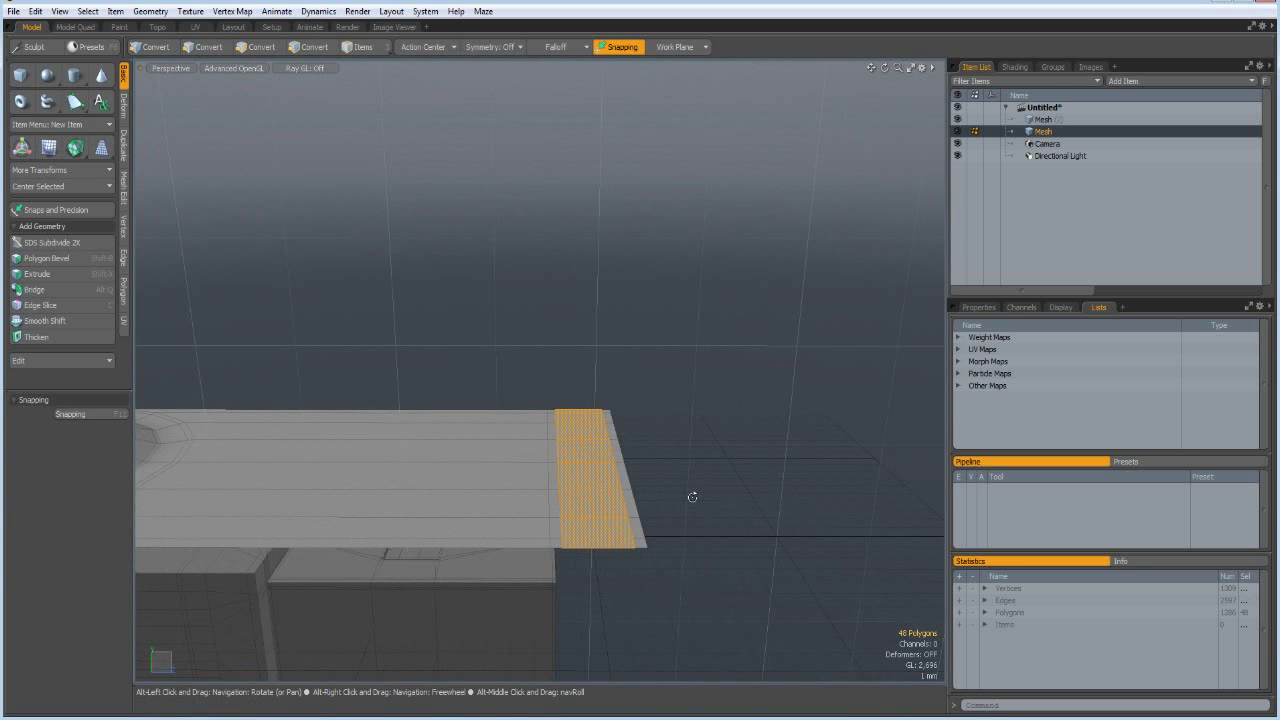
{"action": "left_click_drag", "start_coordinate": [715, 579], "coordinate": [708, 565], "text": "alt"}
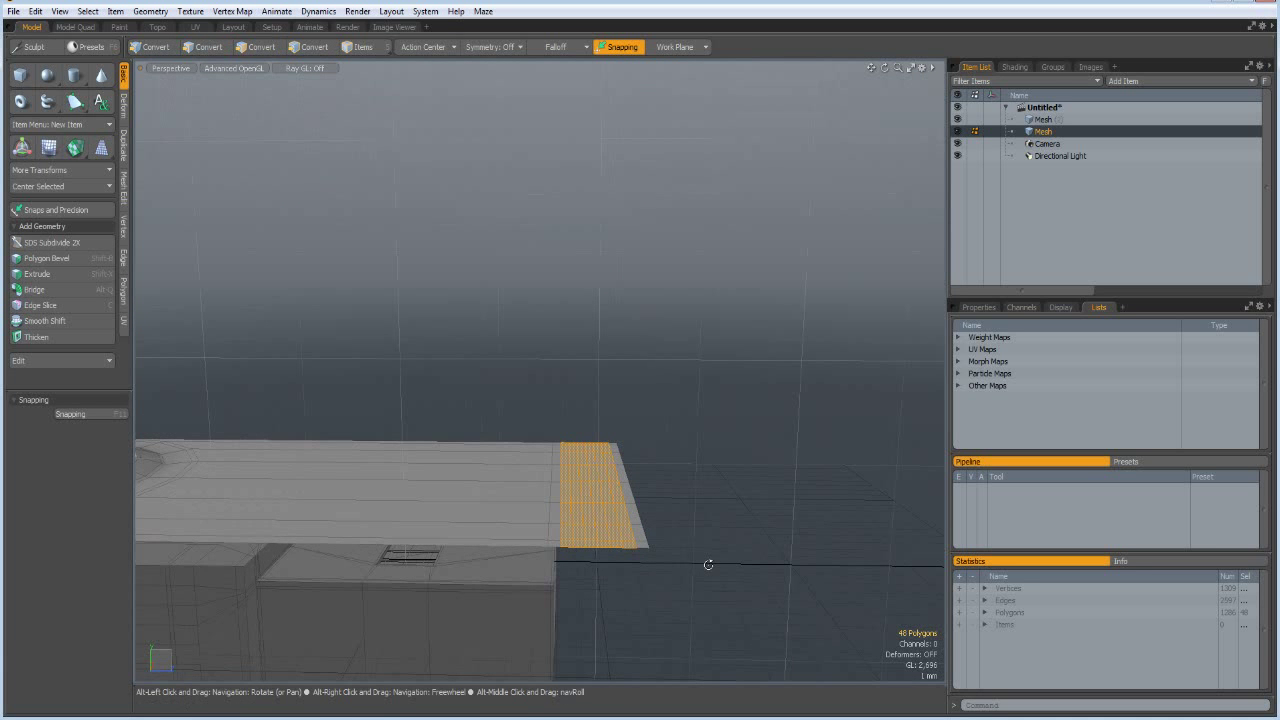
{"action": "right_click_drag", "start_coordinate": [590, 419], "coordinate": [680, 575]}
Bend the end section -90° in the side view from its inner edge, using a spine about 3.45 mm long to its tip.
{"action": "key", "text": "KP_3"}
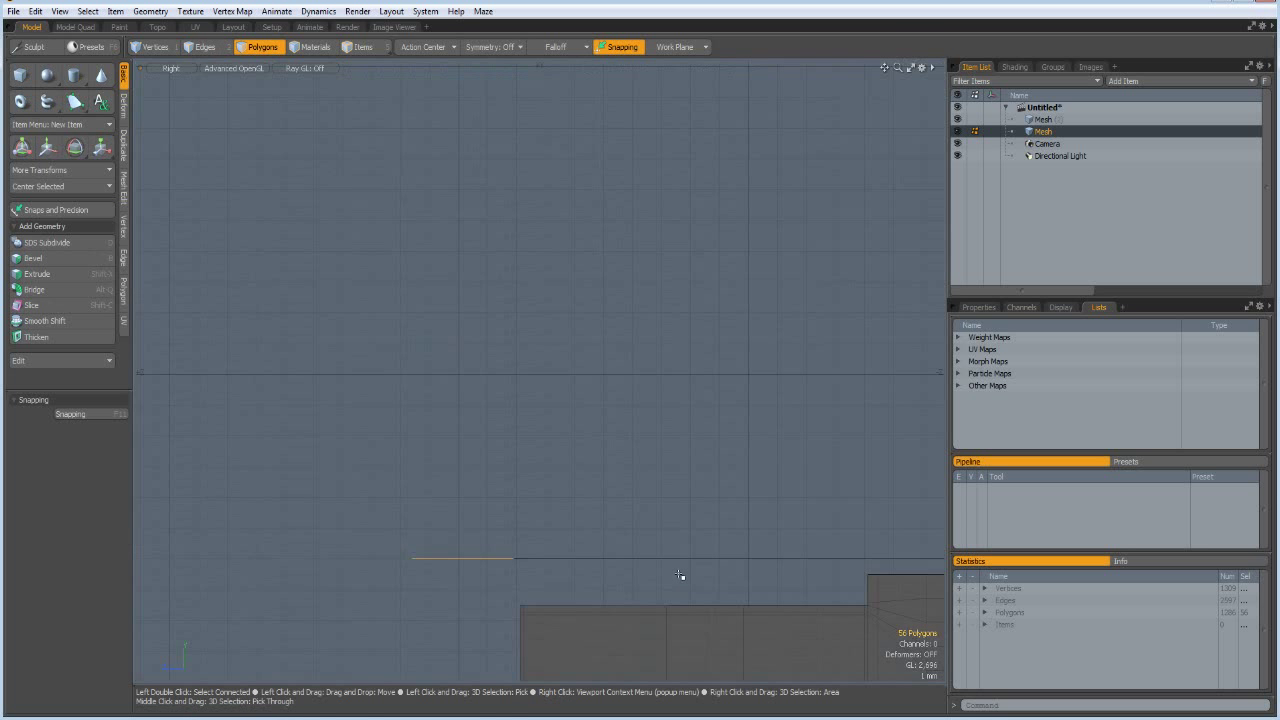
{"action": "scroll", "coordinate": [551, 581], "scroll_direction": "up", "scroll_amount": 3}
{"action": "left_click_drag", "start_coordinate": [473, 575], "coordinate": [493, 336], "text": "alt"}
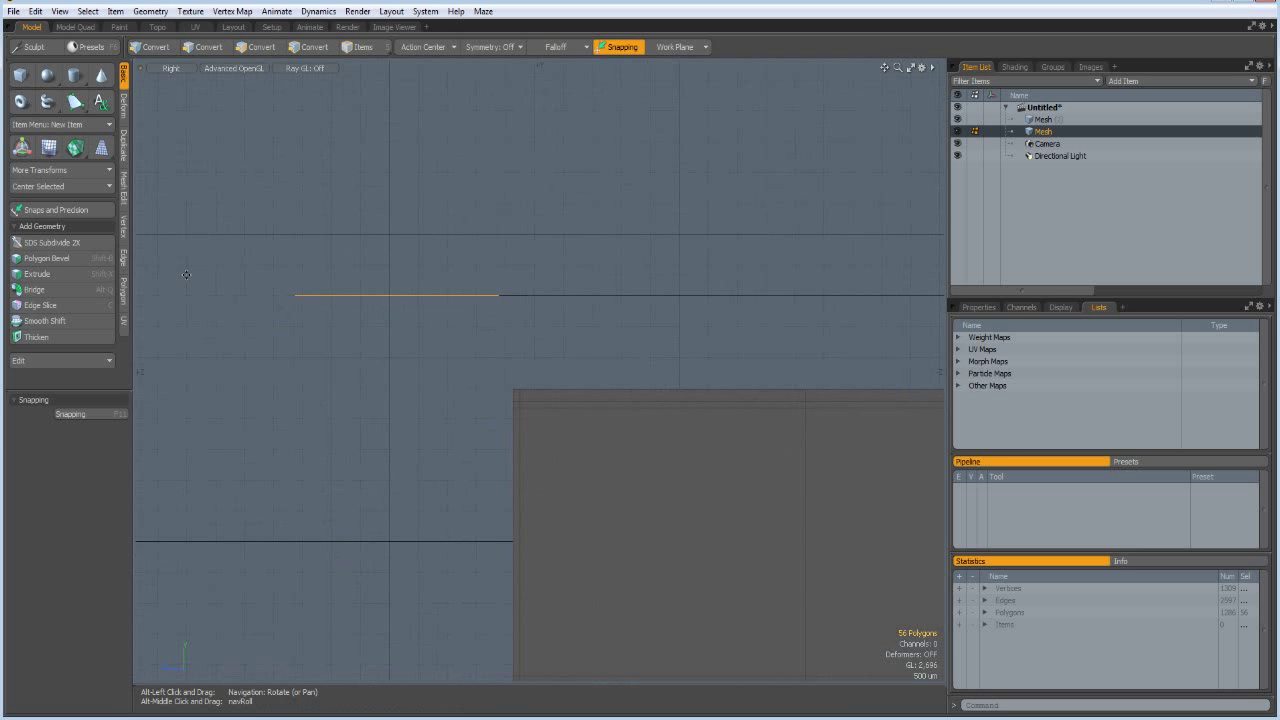
{"action": "left_click", "coordinate": [124, 103]}
{"action": "left_click", "coordinate": [42, 213]}
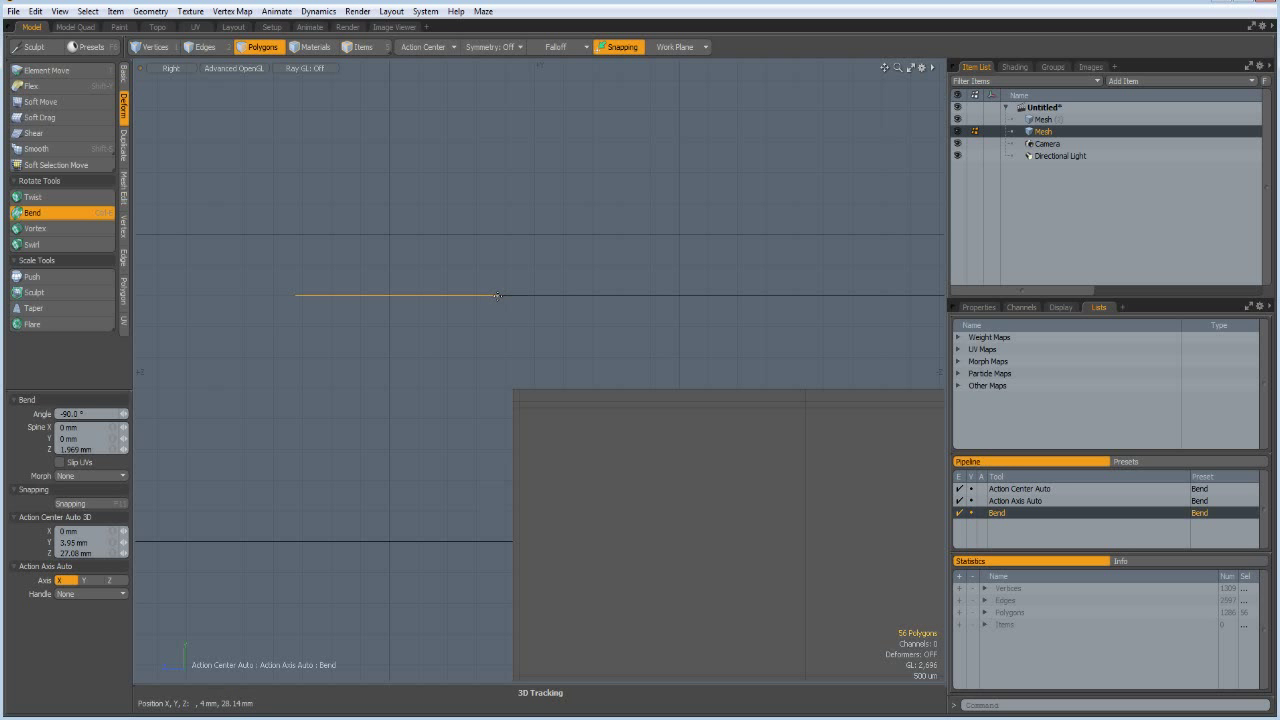
{"action": "left_click", "coordinate": [498, 295]}
{"action": "scroll", "coordinate": [291, 299], "scroll_direction": "up", "scroll_amount": 2}
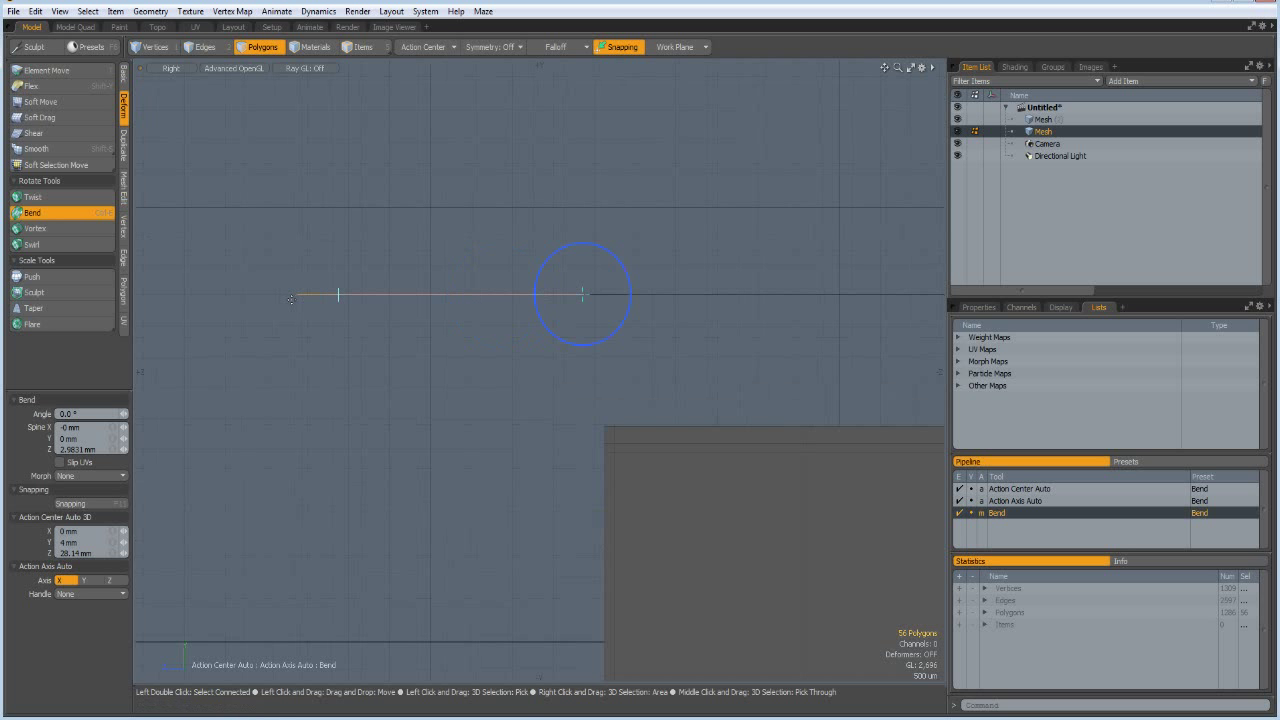
{"action": "scroll", "coordinate": [291, 299], "scroll_direction": "up", "scroll_amount": 3}
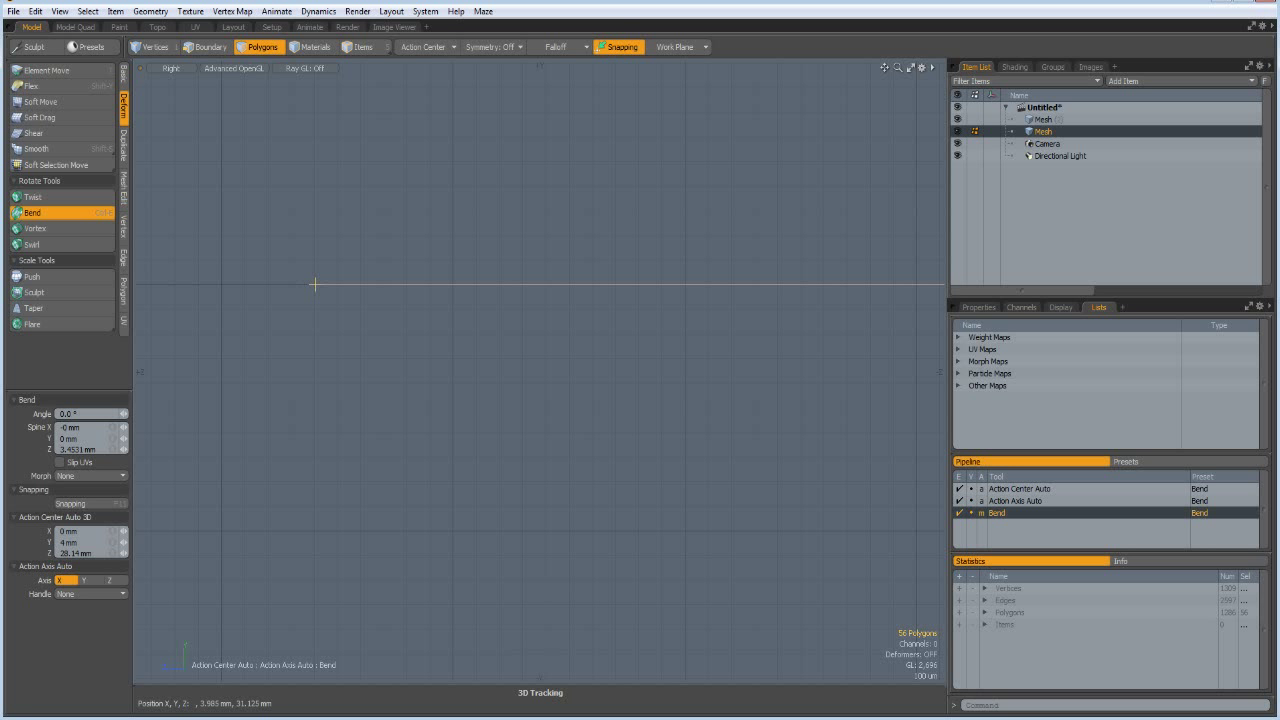
{"action": "scroll", "coordinate": [513, 340], "scroll_direction": "down", "scroll_amount": 3}
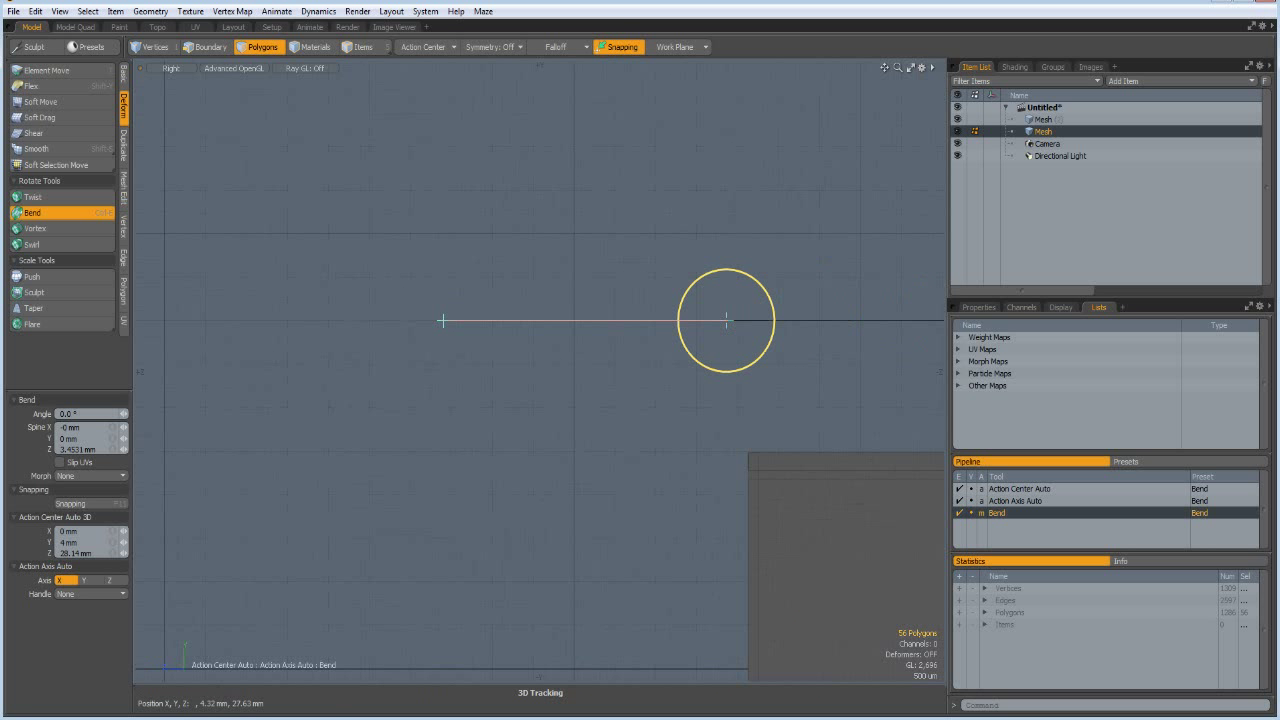
{"action": "left_click_drag", "start_coordinate": [768, 292], "coordinate": [678, 320]}
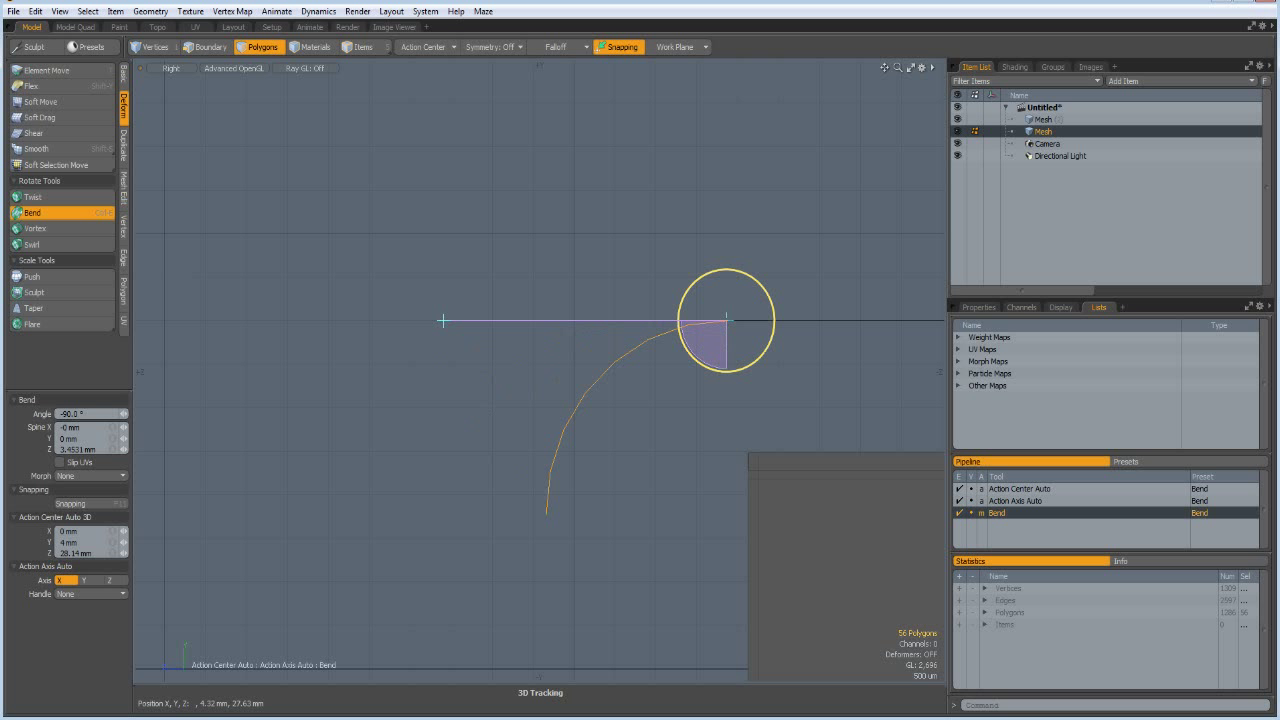
{"action": "key", "text": "space"}
{"action": "left_click", "coordinate": [397, 239]}
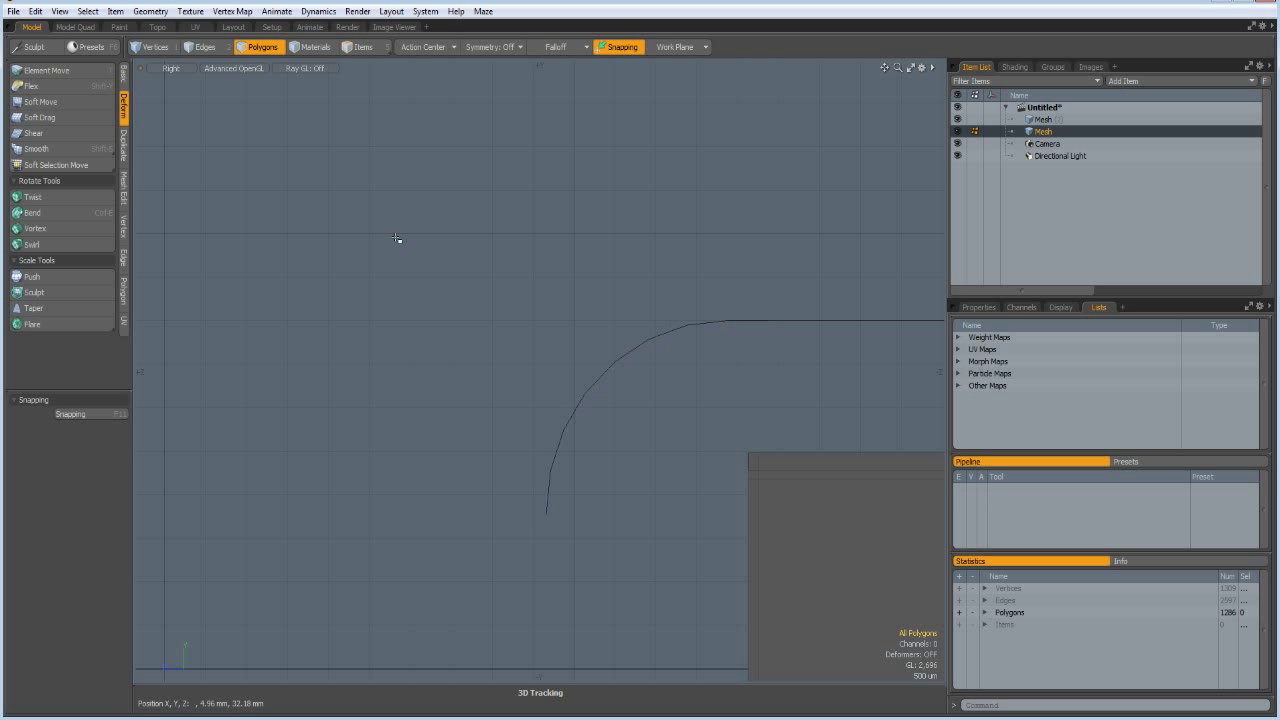
Select the connected polygons of the drive's body and connector in this mesh and delete them.
{"action": "scroll", "coordinate": [637, 344], "scroll_direction": "down", "scroll_amount": 3}
{"action": "left_click_drag", "start_coordinate": [642, 398], "coordinate": [308, 261], "text": "alt"}
{"action": "scroll", "coordinate": [310, 262], "scroll_direction": "down", "scroll_amount": 3}
{"action": "key", "text": "ctrl+space"}
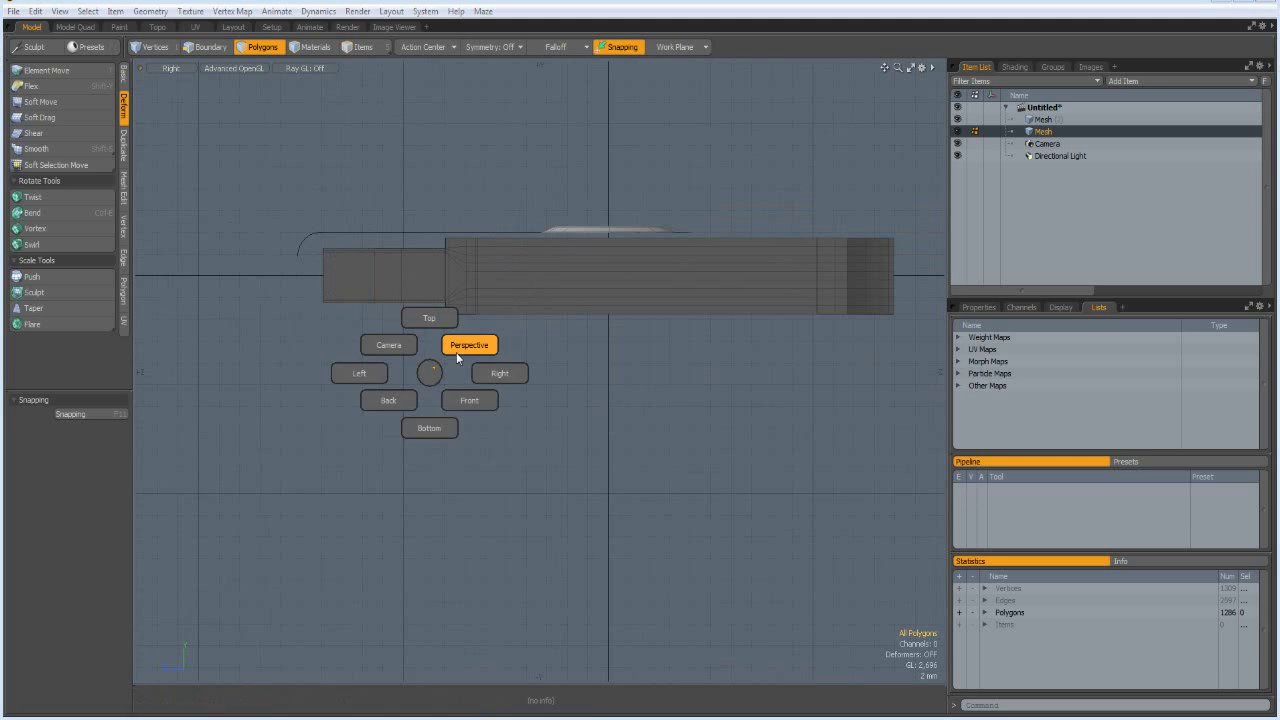
{"action": "left_click", "coordinate": [478, 342]}
{"action": "left_click_drag", "start_coordinate": [586, 351], "coordinate": [509, 346], "text": "alt"}
{"action": "double_click", "coordinate": [467, 338]}
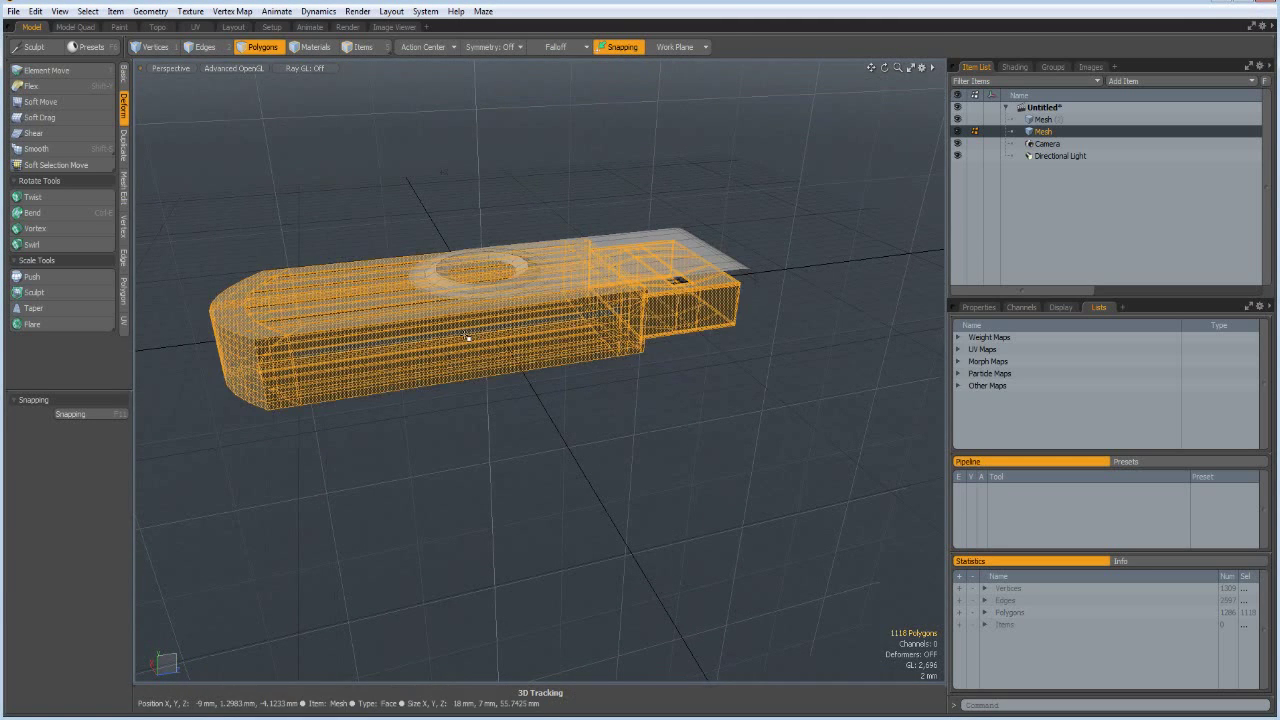
{"action": "key", "text": "Delete"}
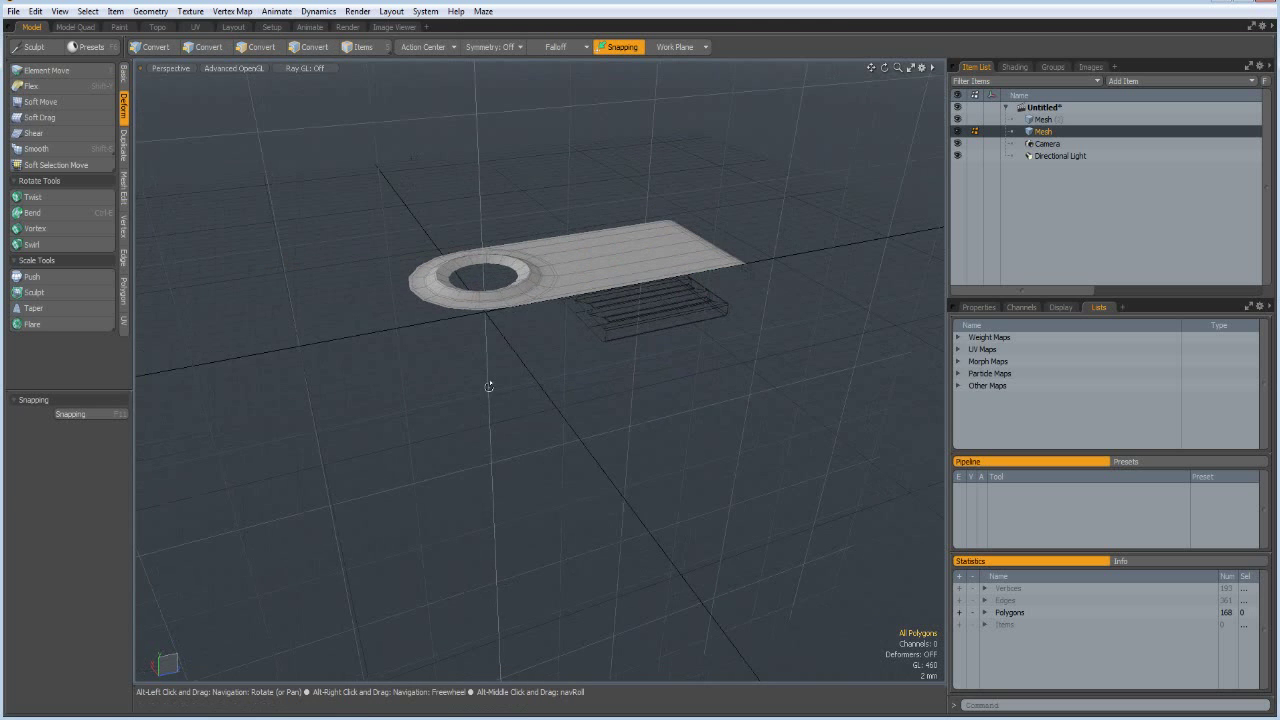
Create a sphere with a 6.5 mm radius at the origin, centered in the ring's hole.
{"action": "left_click_drag", "start_coordinate": [489, 380], "coordinate": [604, 427], "text": "alt"}
{"action": "key", "text": "KP_1"}
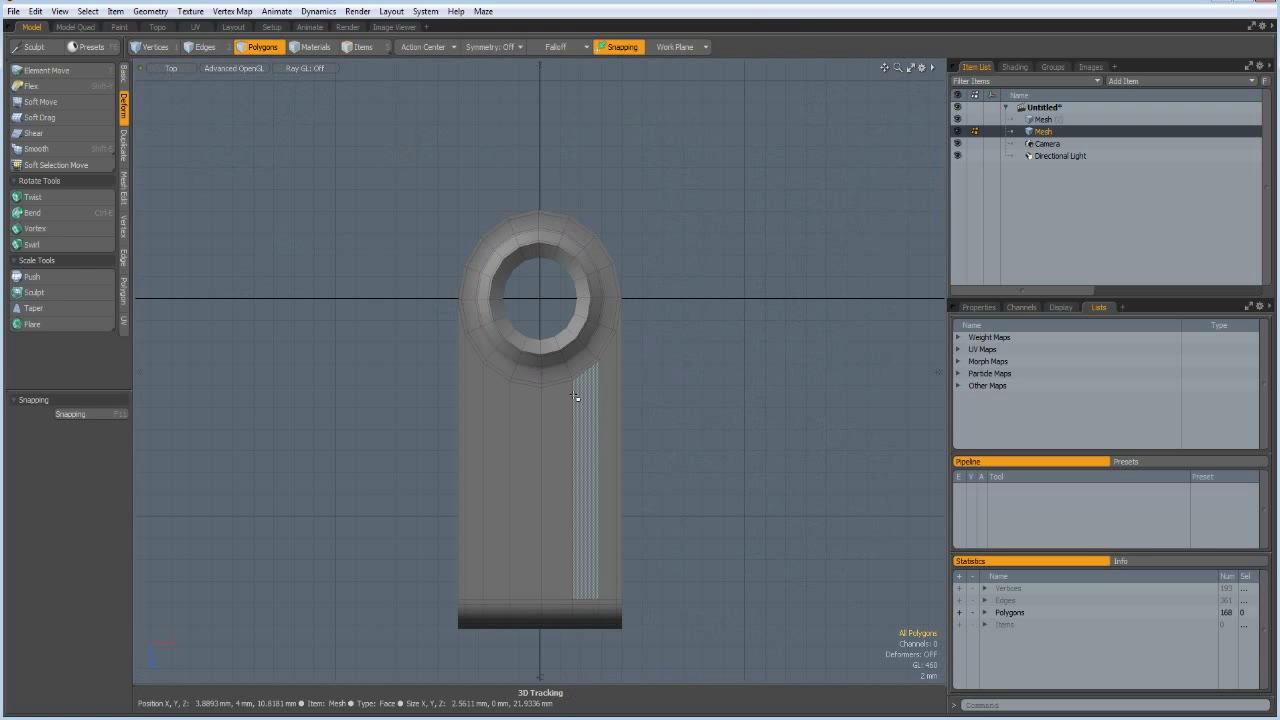
{"action": "left_click", "coordinate": [123, 76]}
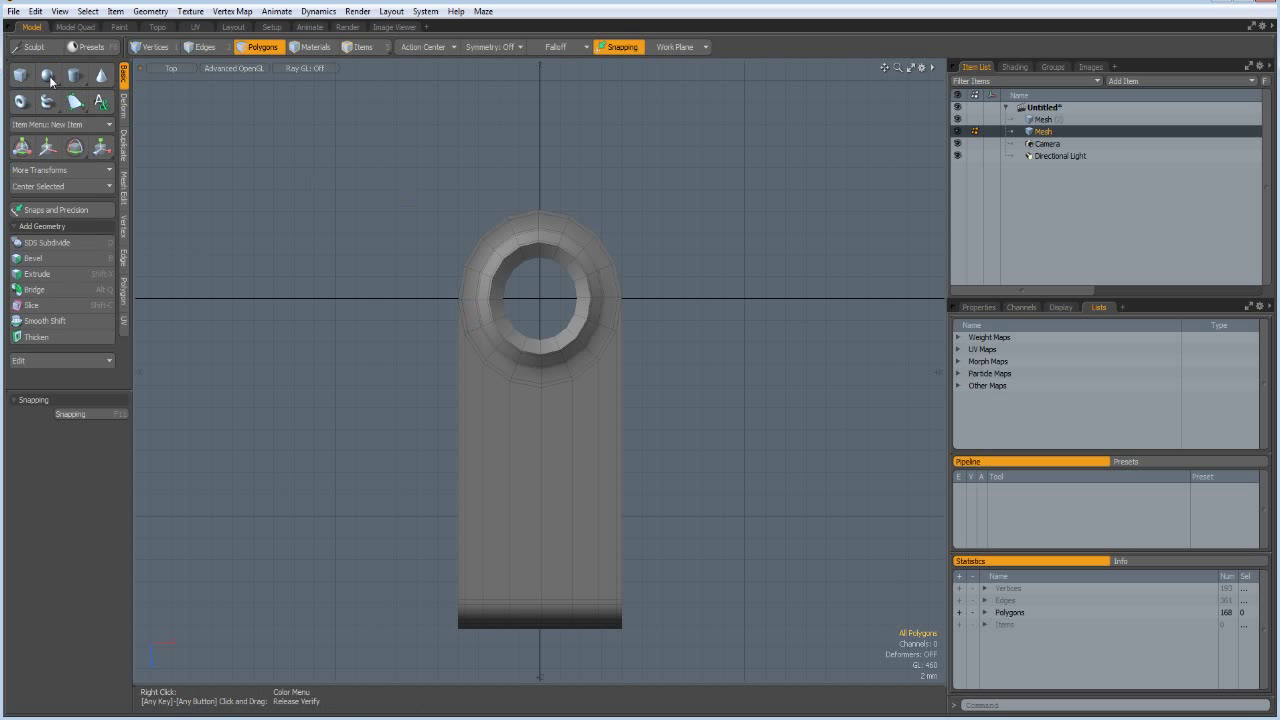
{"action": "left_click", "coordinate": [49, 76]}
{"action": "left_click_drag", "start_coordinate": [540, 297], "coordinate": [606, 298]}
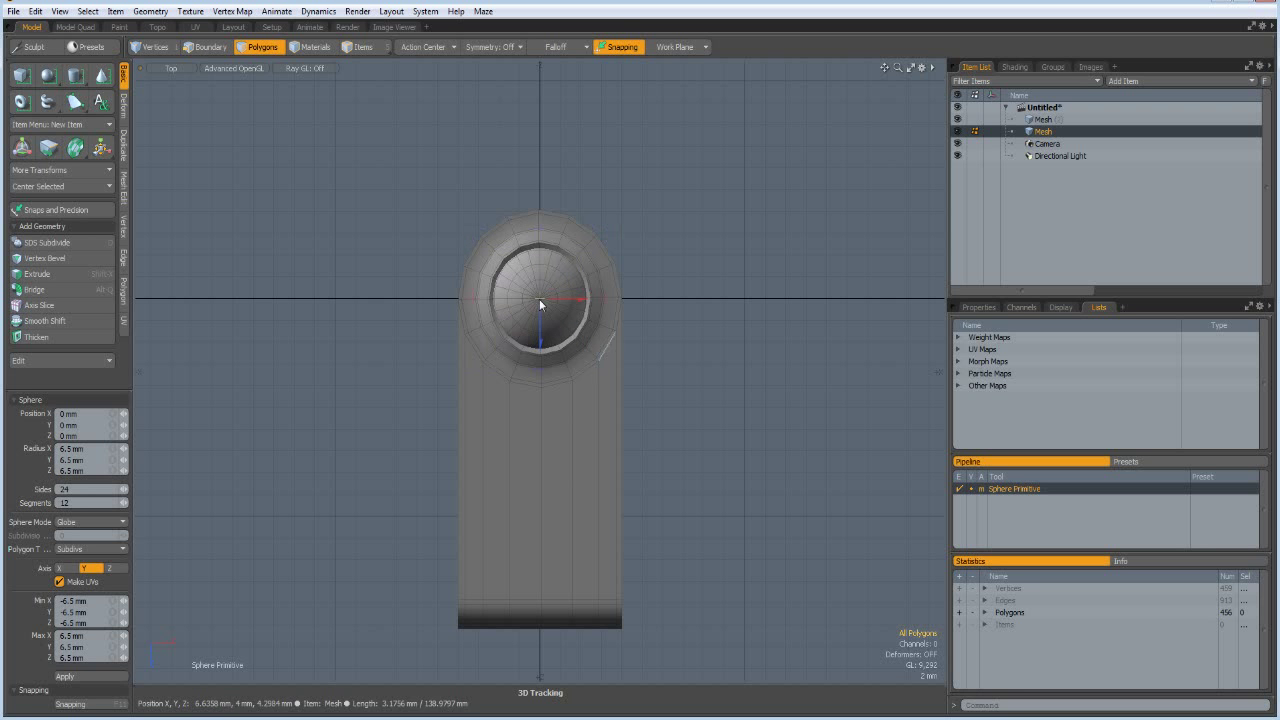
{"action": "scroll", "coordinate": [529, 251], "scroll_direction": "up", "scroll_amount": 5}
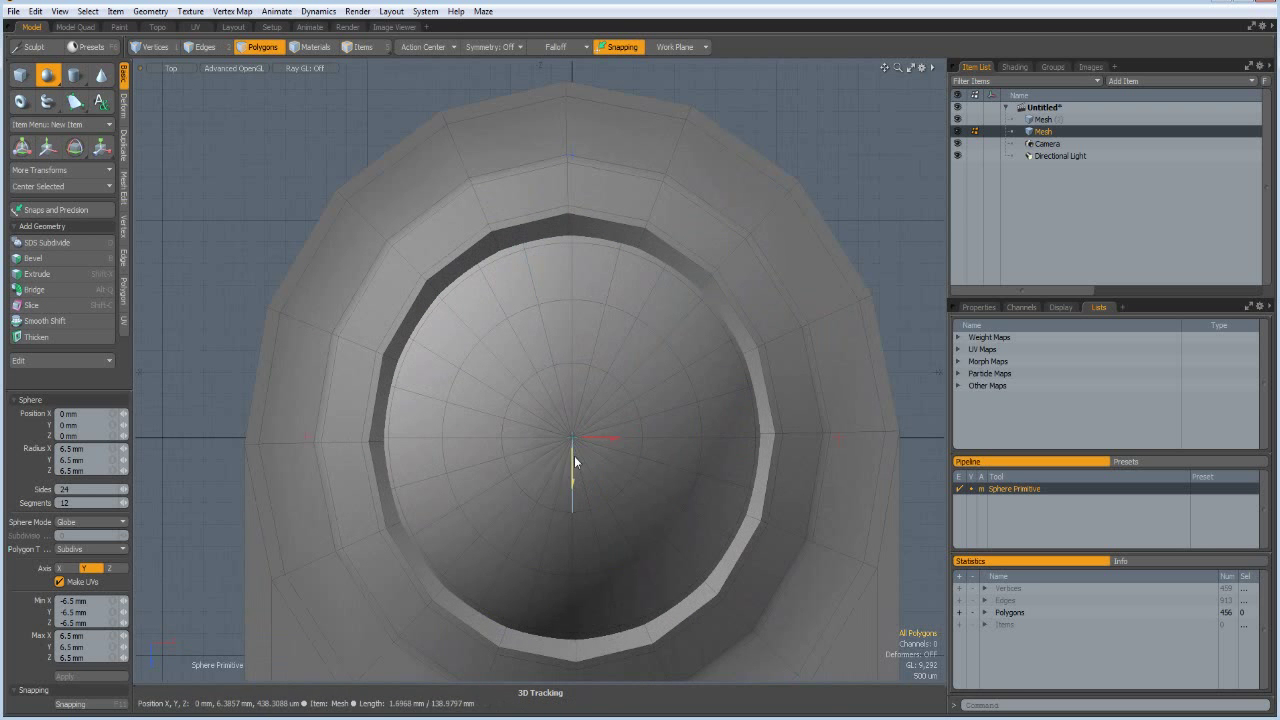
{"action": "key", "text": "space"}
Switch off subdivision smoothing on the sphere and view it in perspective.
{"action": "key", "text": "ctrl+space"}
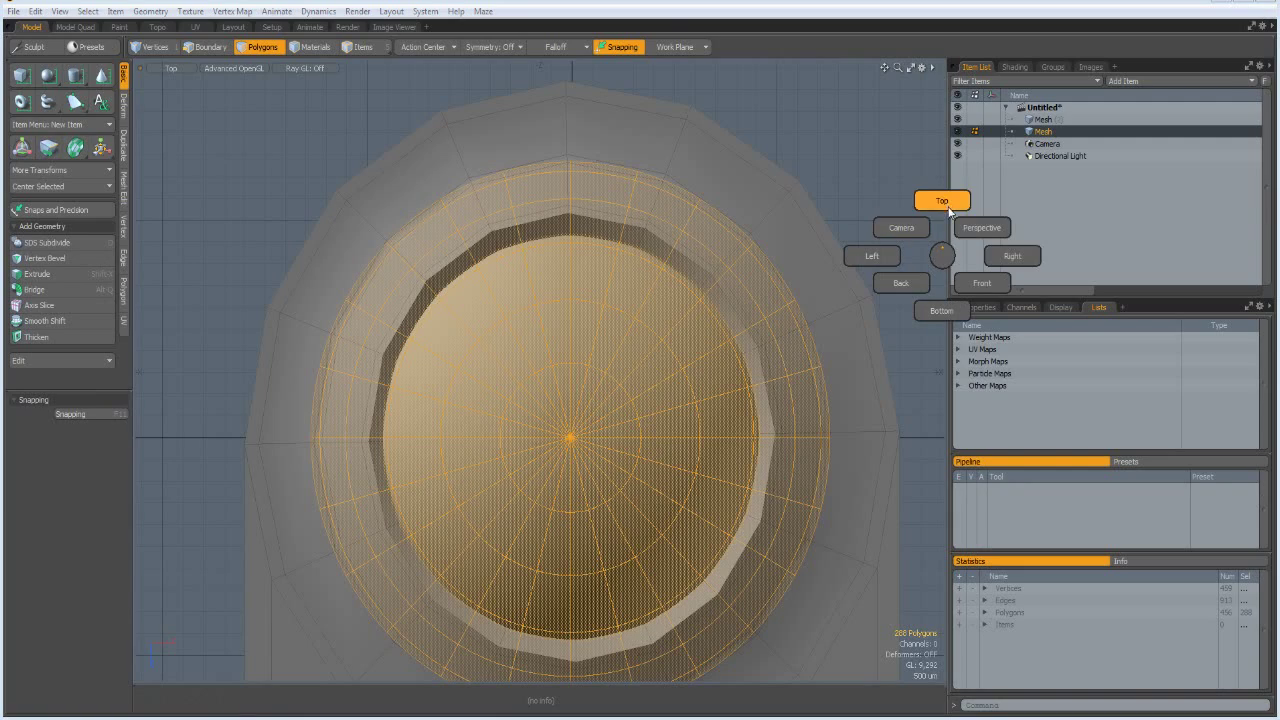
{"action": "left_click", "coordinate": [988, 234]}
{"action": "left_click_drag", "start_coordinate": [764, 436], "coordinate": [651, 380], "text": "alt"}
{"action": "key", "text": "Tab"}
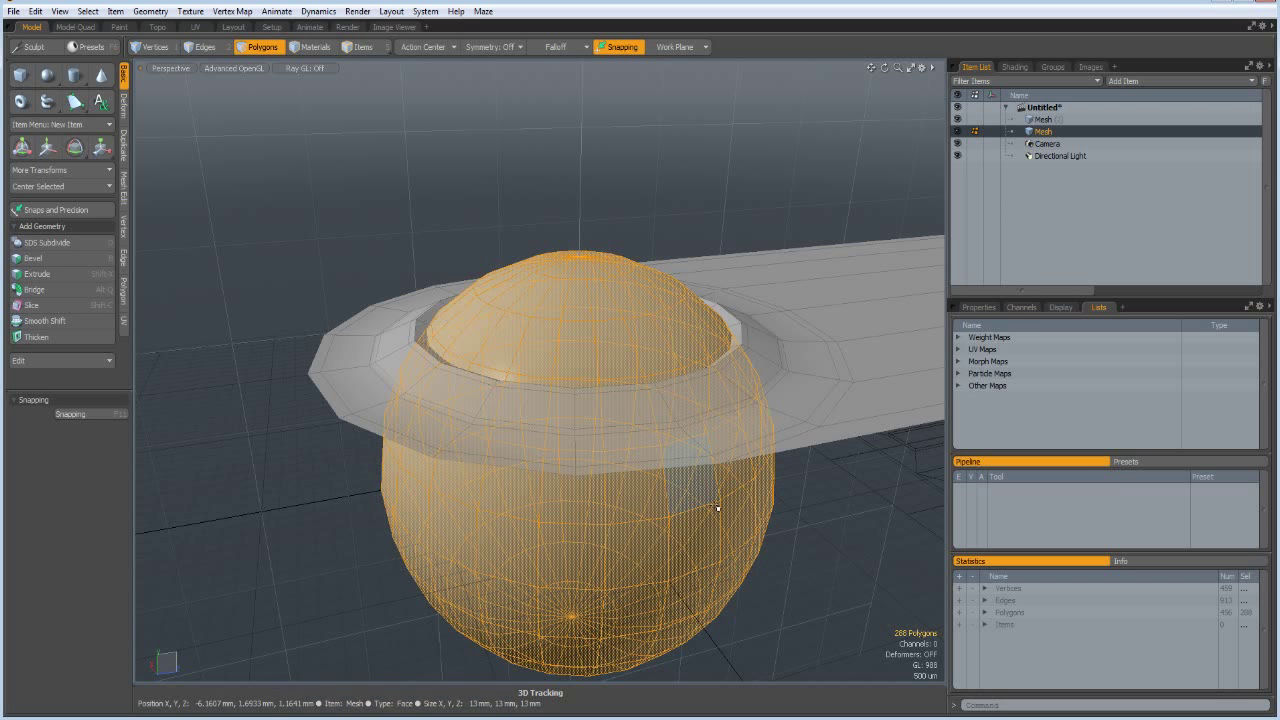
Rotate the sphere -90° around the X axis in the side view.
{"action": "key", "text": "KP_3"}
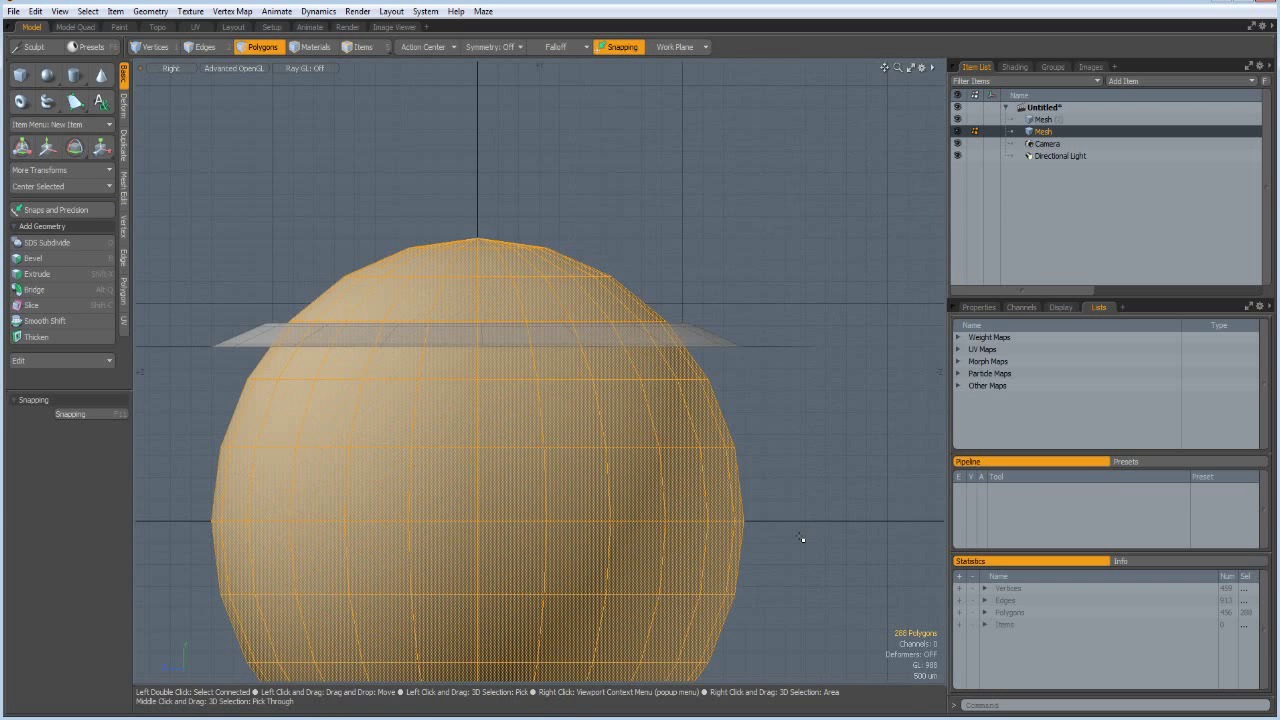
{"action": "key", "text": "e"}
{"action": "scroll", "coordinate": [802, 539], "scroll_direction": "down", "scroll_amount": 2}
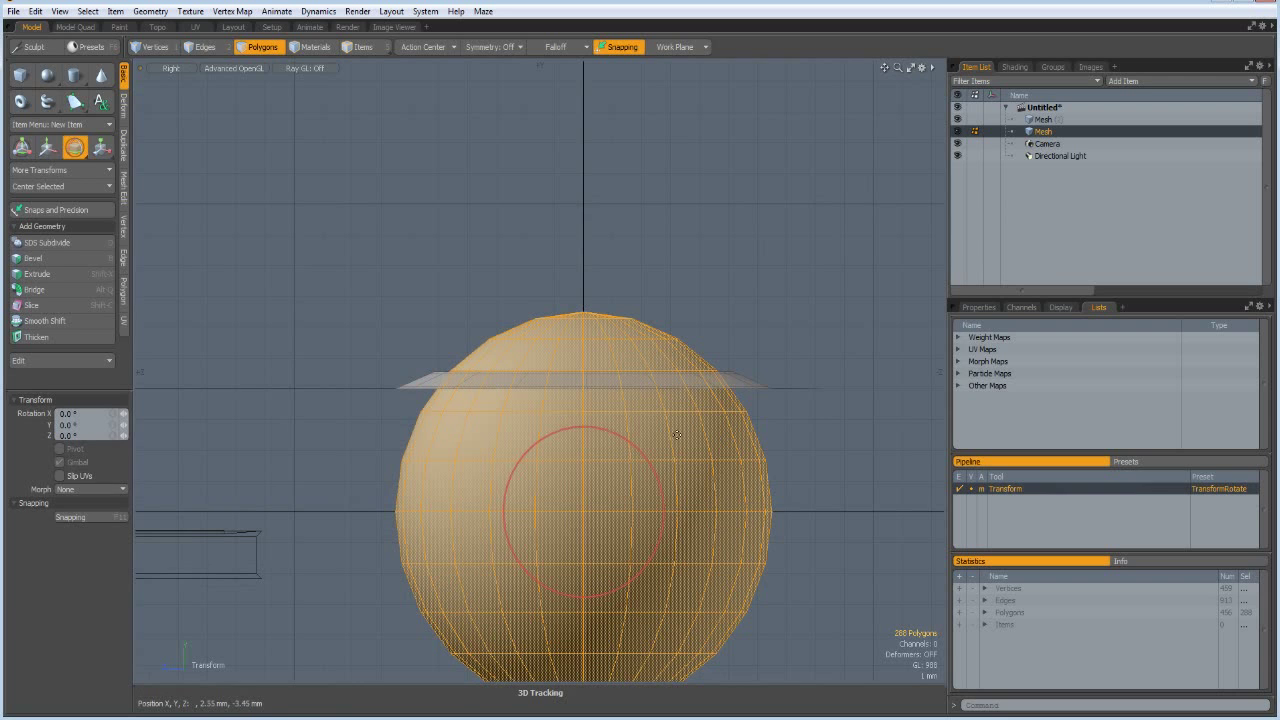
{"action": "left_click_drag", "start_coordinate": [634, 445], "coordinate": [826, 442]}
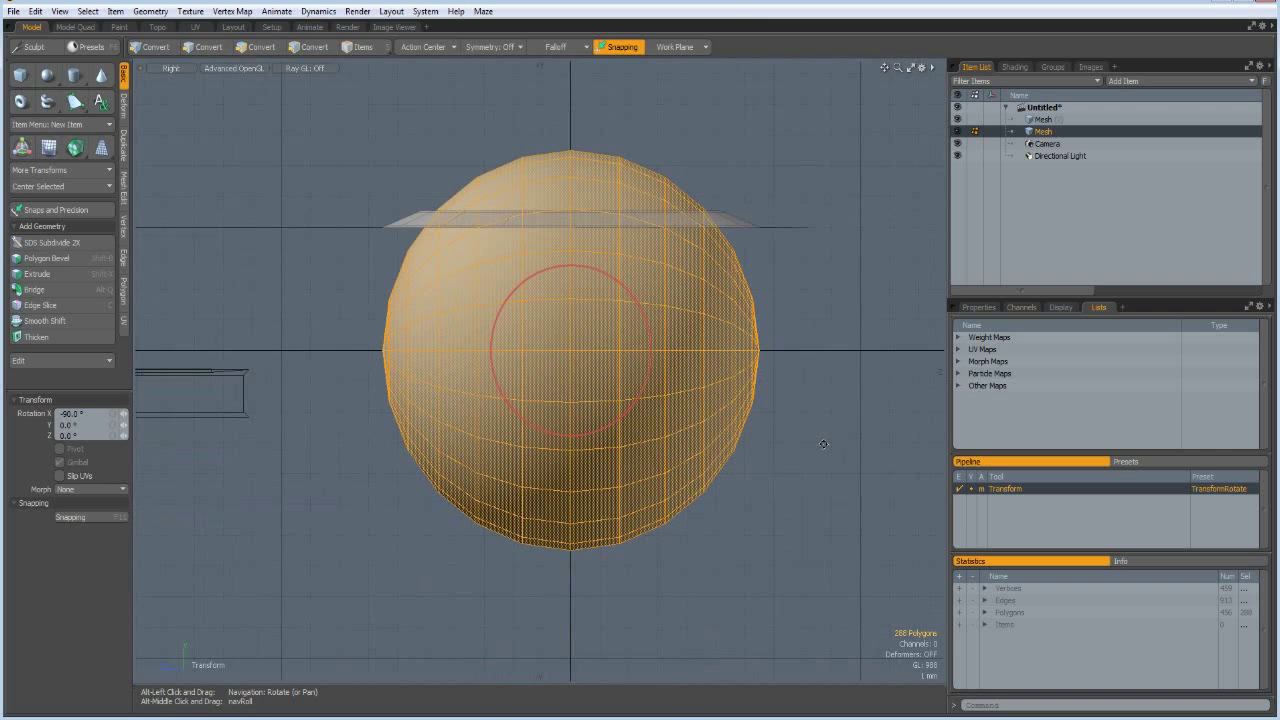
{"action": "key", "text": "space"}
Select the lower half of the sphere in the side view and delete it.
{"action": "left_click_drag", "start_coordinate": [283, 535], "coordinate": [896, 348]}
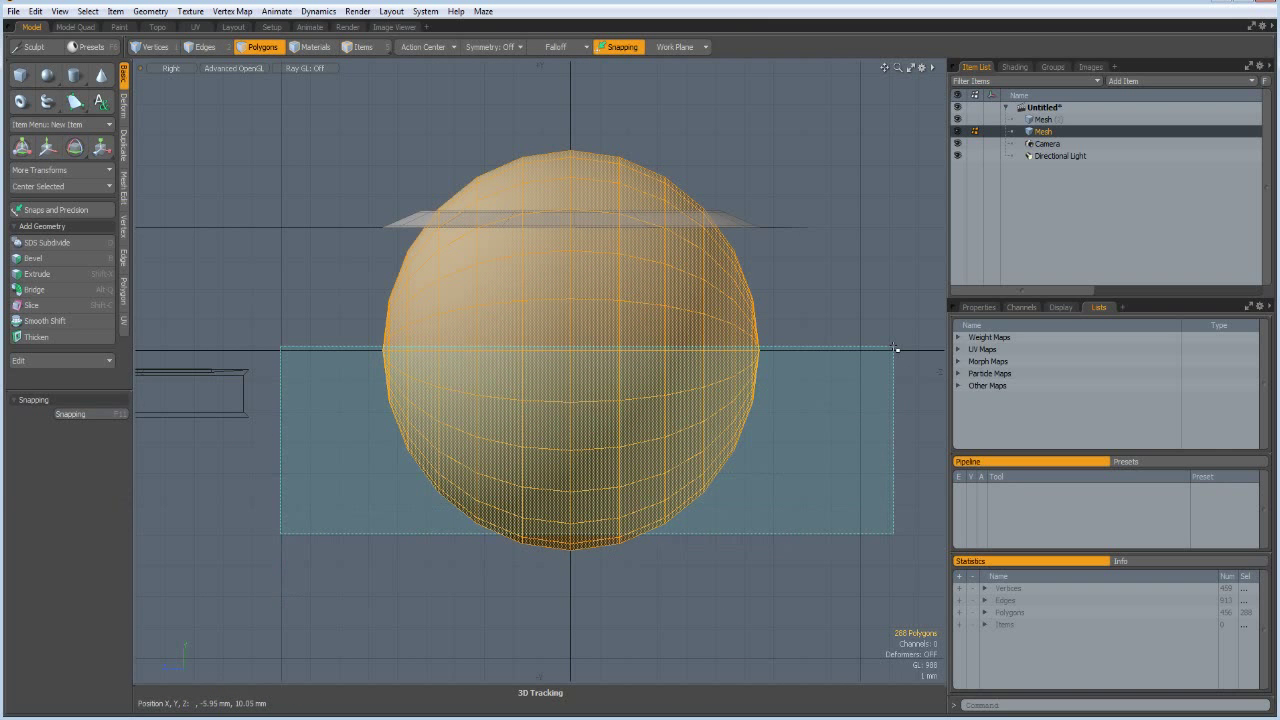
{"action": "middle_click_drag", "start_coordinate": [894, 347], "coordinate": [894, 348]}
{"action": "scroll", "coordinate": [322, 438], "scroll_direction": "up", "scroll_amount": 2, "text": "shift"}
{"action": "middle_click_drag", "start_coordinate": [322, 437], "coordinate": [867, 650], "text": "shift"}
{"action": "key", "text": "Delete"}
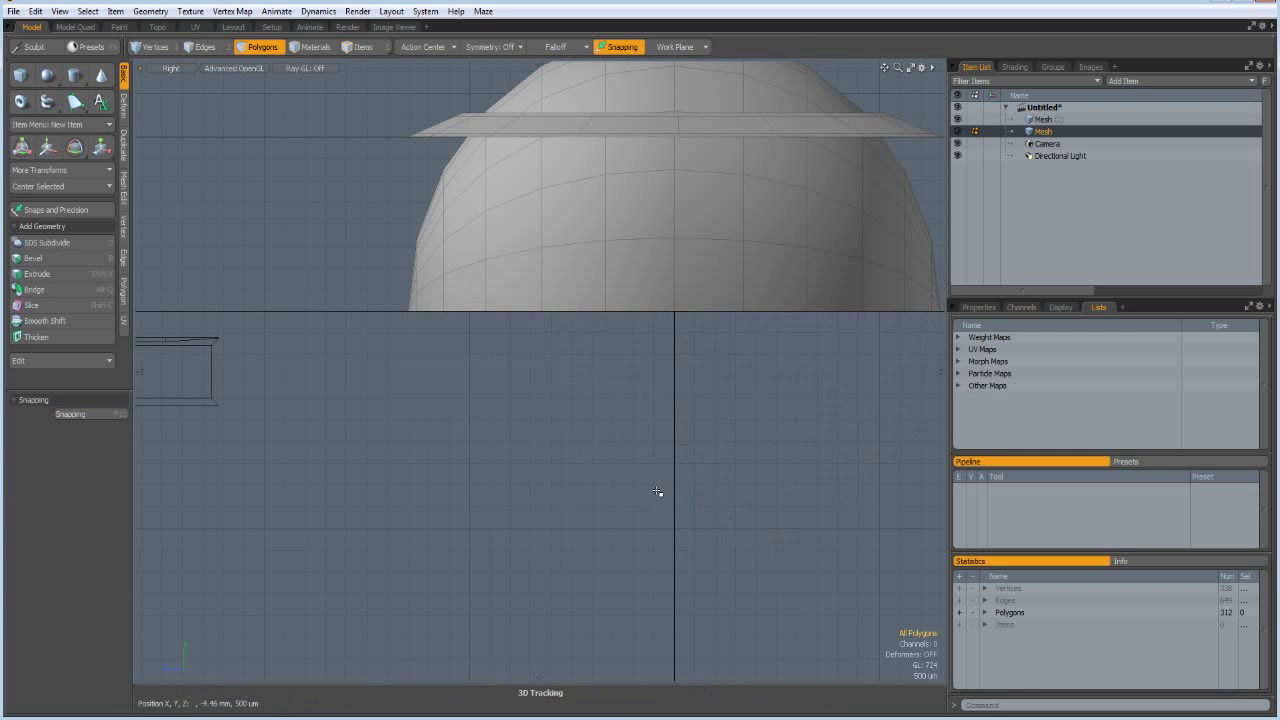
Select the remaining half-sphere, flatten it to 19% in Y, and raise it 900 um into the ring's hole.
{"action": "scroll", "coordinate": [690, 433], "scroll_direction": "down", "scroll_amount": 3}
{"action": "left_click_drag", "start_coordinate": [711, 423], "coordinate": [521, 515], "text": "alt+shift"}
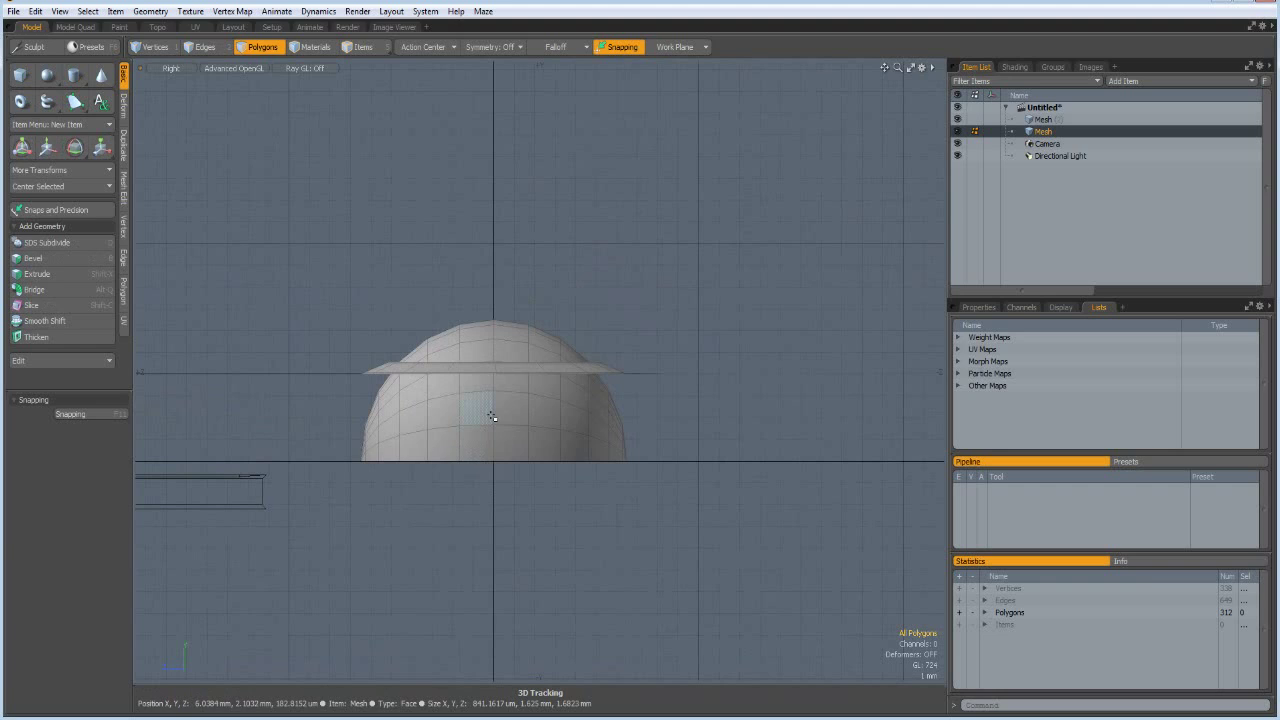
{"action": "double_click", "coordinate": [491, 415]}
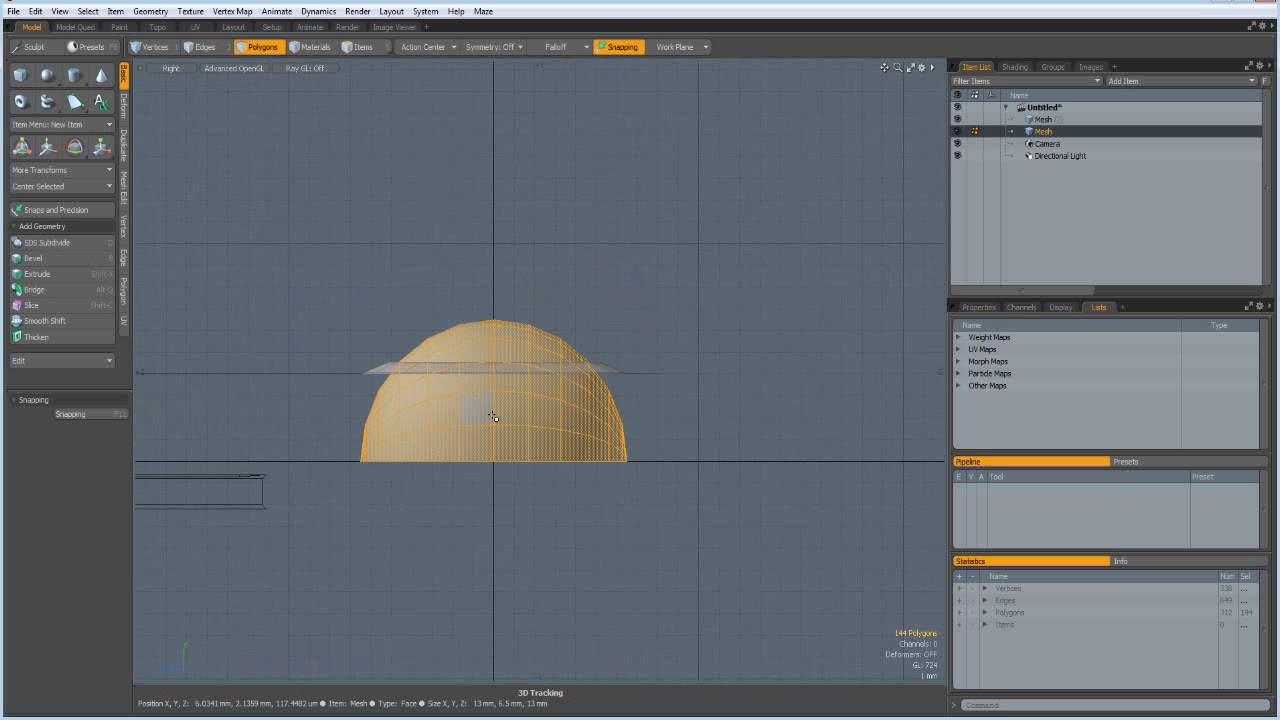
{"action": "key", "text": "r"}
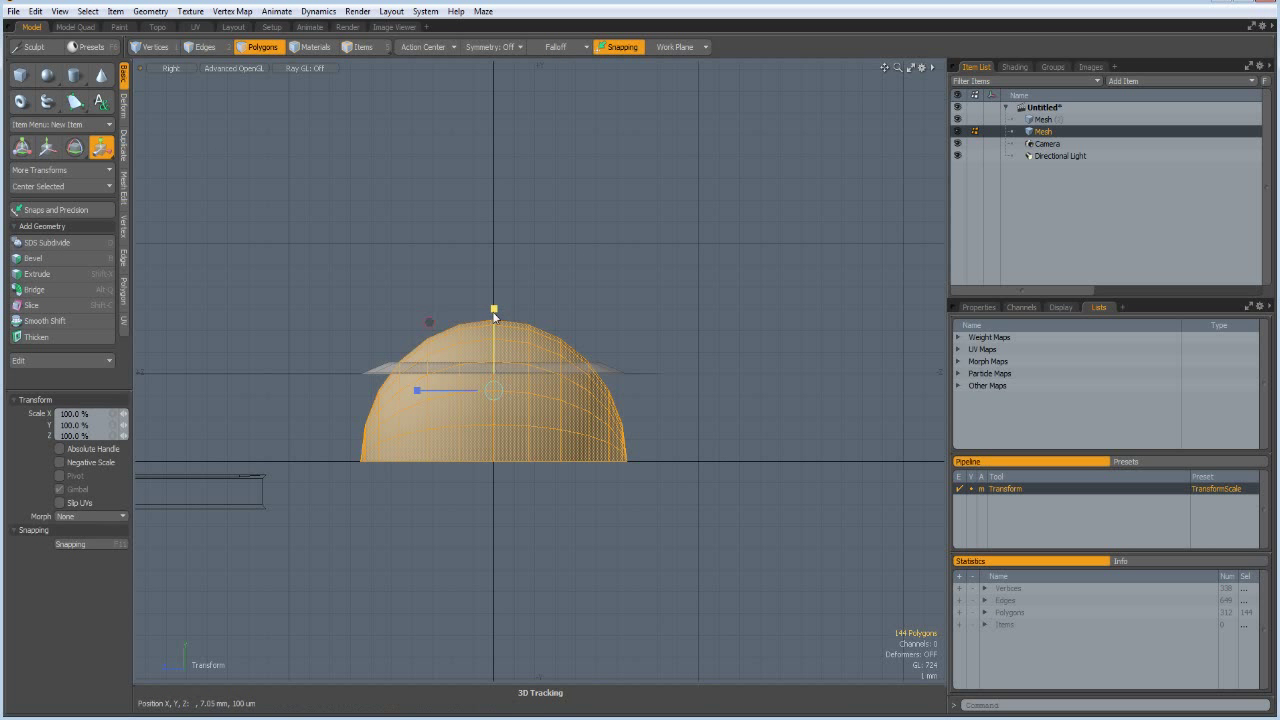
{"action": "left_click_drag", "start_coordinate": [494, 309], "coordinate": [494, 377]}
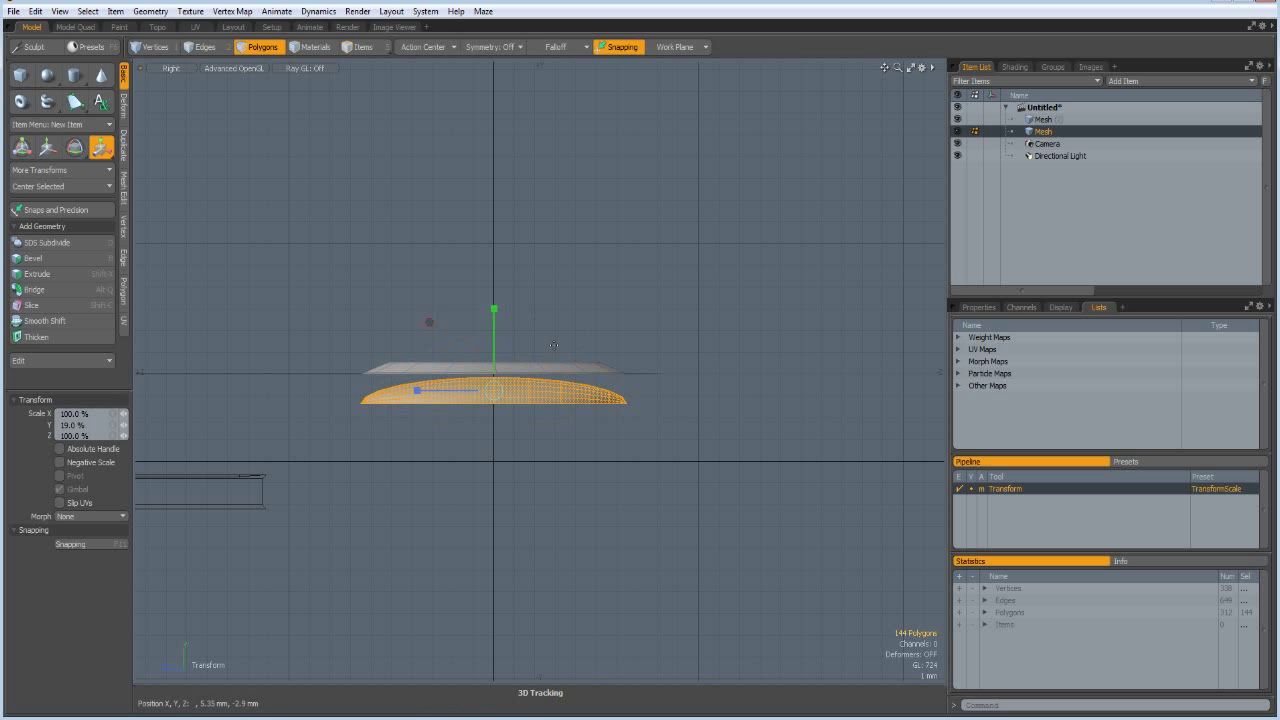
{"action": "key", "text": "w"}
{"action": "left_click_drag", "start_coordinate": [490, 316], "coordinate": [492, 295]}
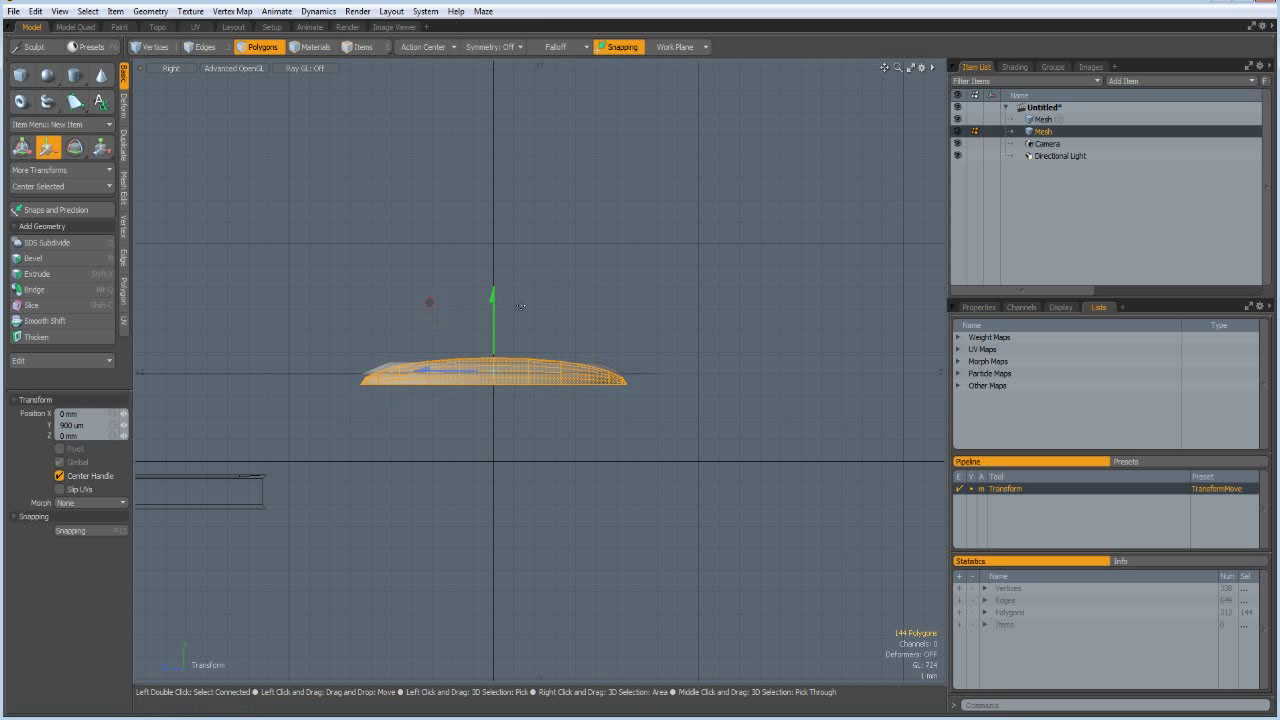
Scale the flattened dome to 92.5% in X and Z in the top view, and clear the selection in perspective.
{"action": "key", "text": "KP_1"}
{"action": "left_click_drag", "start_coordinate": [543, 303], "coordinate": [529, 212], "text": "alt"}
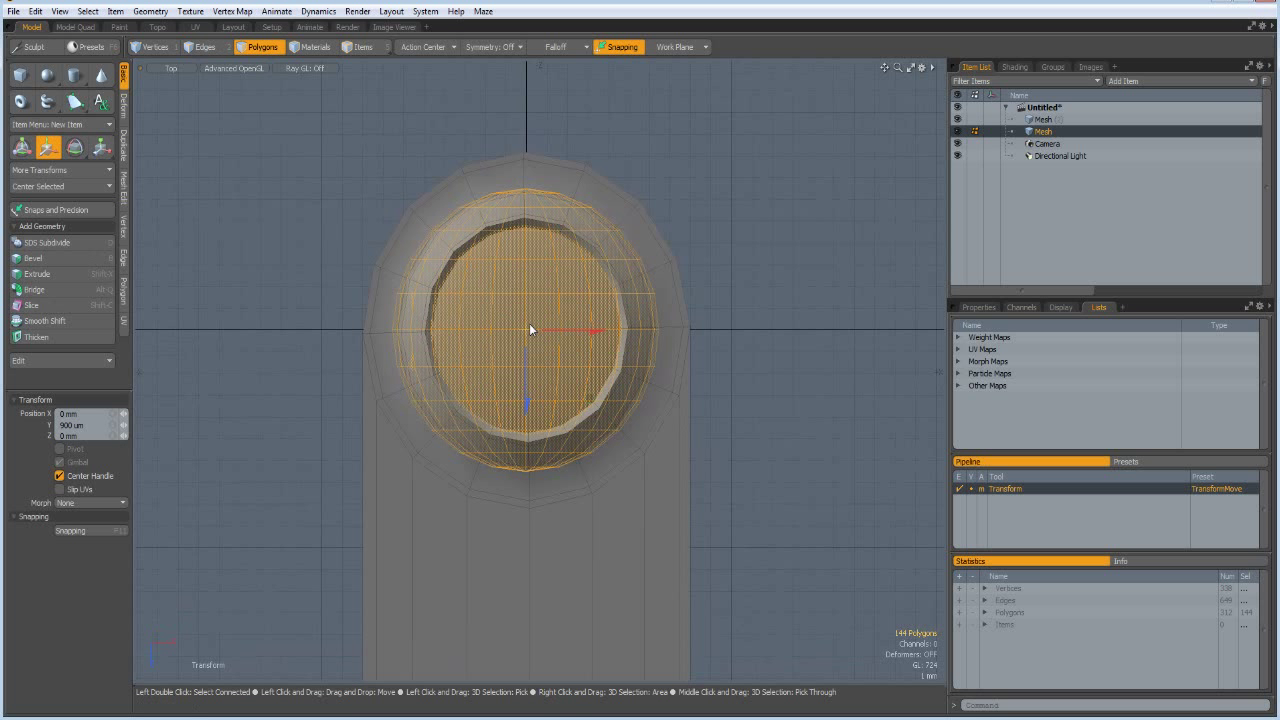
{"action": "key", "text": "r"}
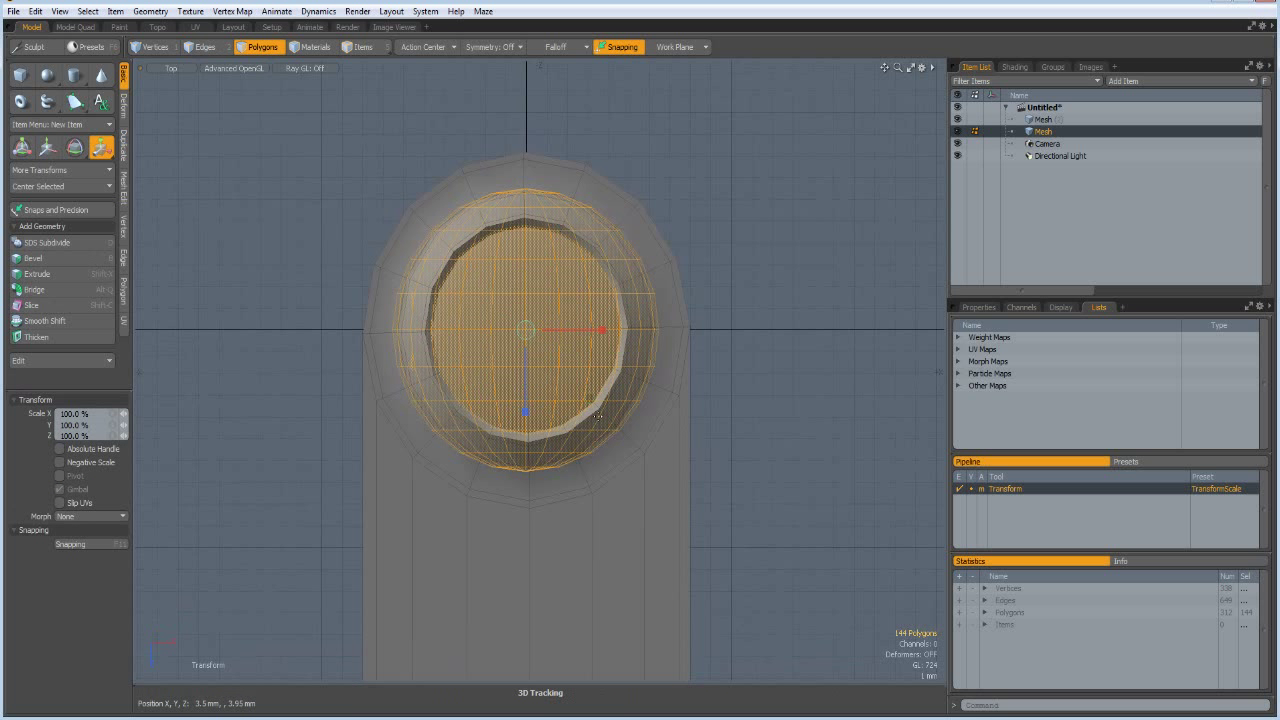
{"action": "mouse_move", "coordinate": [590, 399]}
{"action": "left_mouse_down"}
{"action": "mouse_move", "coordinate": [574, 382]}
{"action": "mouse_move", "coordinate": [584, 392]}
{"action": "left_mouse_up"}
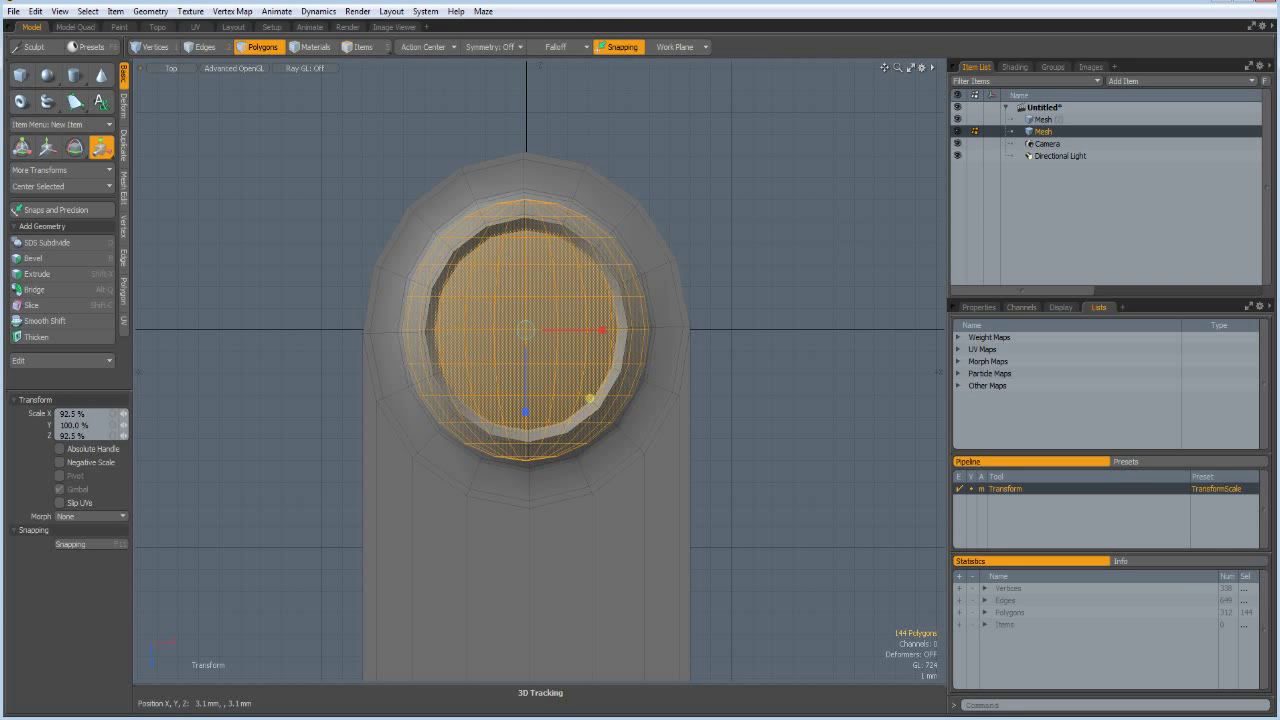
{"action": "key", "text": "ctrl+space"}
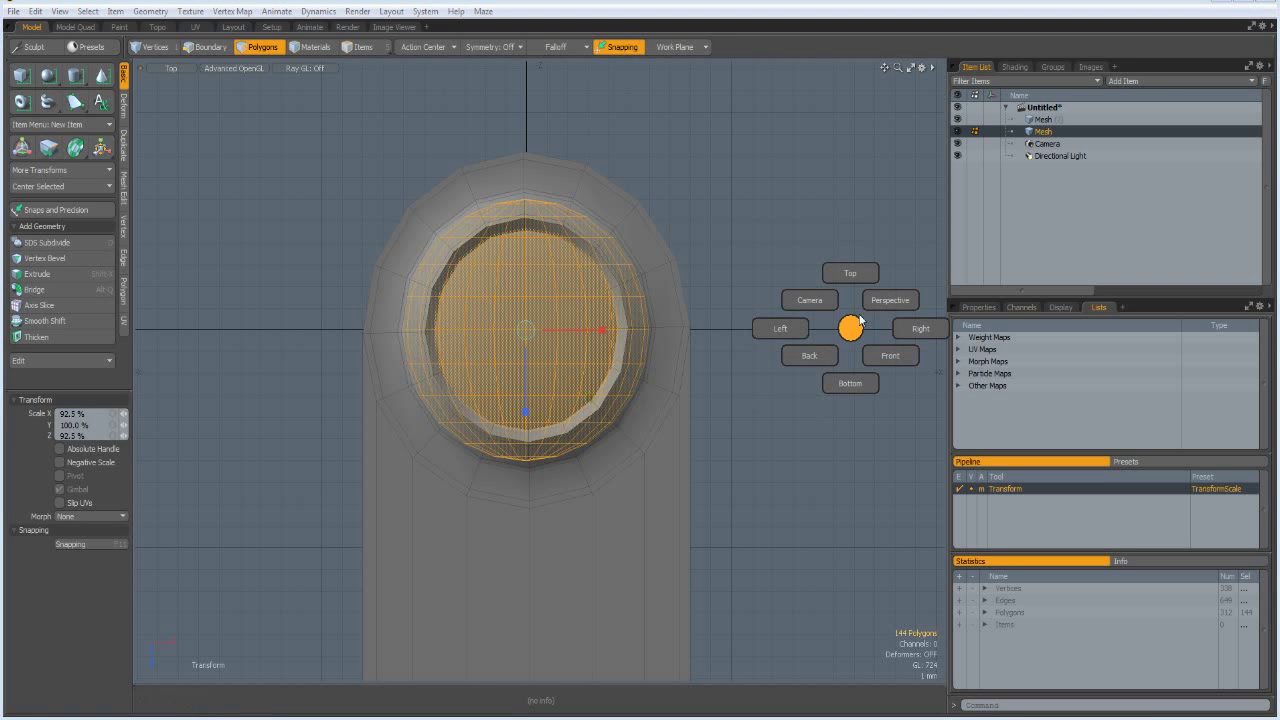
{"action": "left_click", "coordinate": [886, 306]}
{"action": "mouse_move", "coordinate": [626, 570]}
{"action": "left_mouse_down", "text": "alt"}
{"action": "mouse_move", "coordinate": [626, 526]}
{"action": "mouse_move", "coordinate": [624, 555]}
{"action": "left_mouse_up", "text": "alt"}
{"action": "key", "text": "space"}
{"action": "left_click", "coordinate": [633, 247]}
{"action": "left_click_drag", "start_coordinate": [620, 264], "coordinate": [600, 355], "text": "alt"}
Select all connected polygons of the dome and assign them a material named Button.
{"action": "key", "text": "3"}
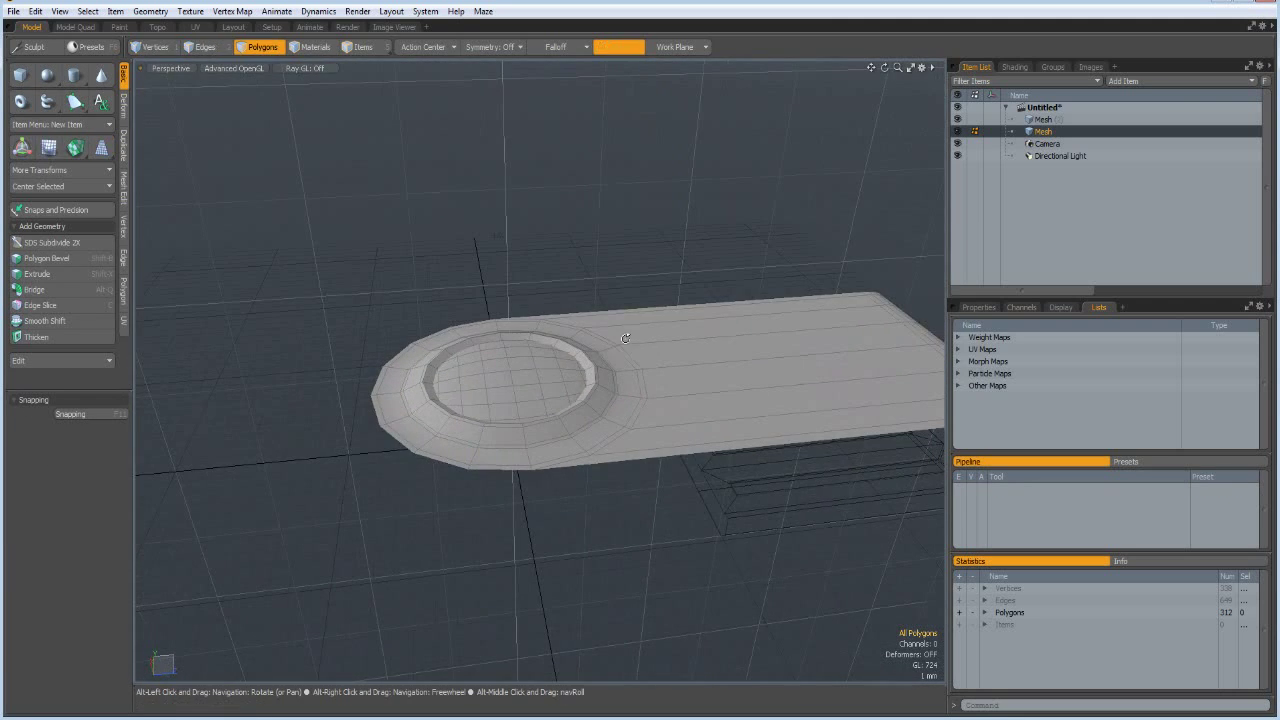
{"action": "double_click", "coordinate": [517, 384]}
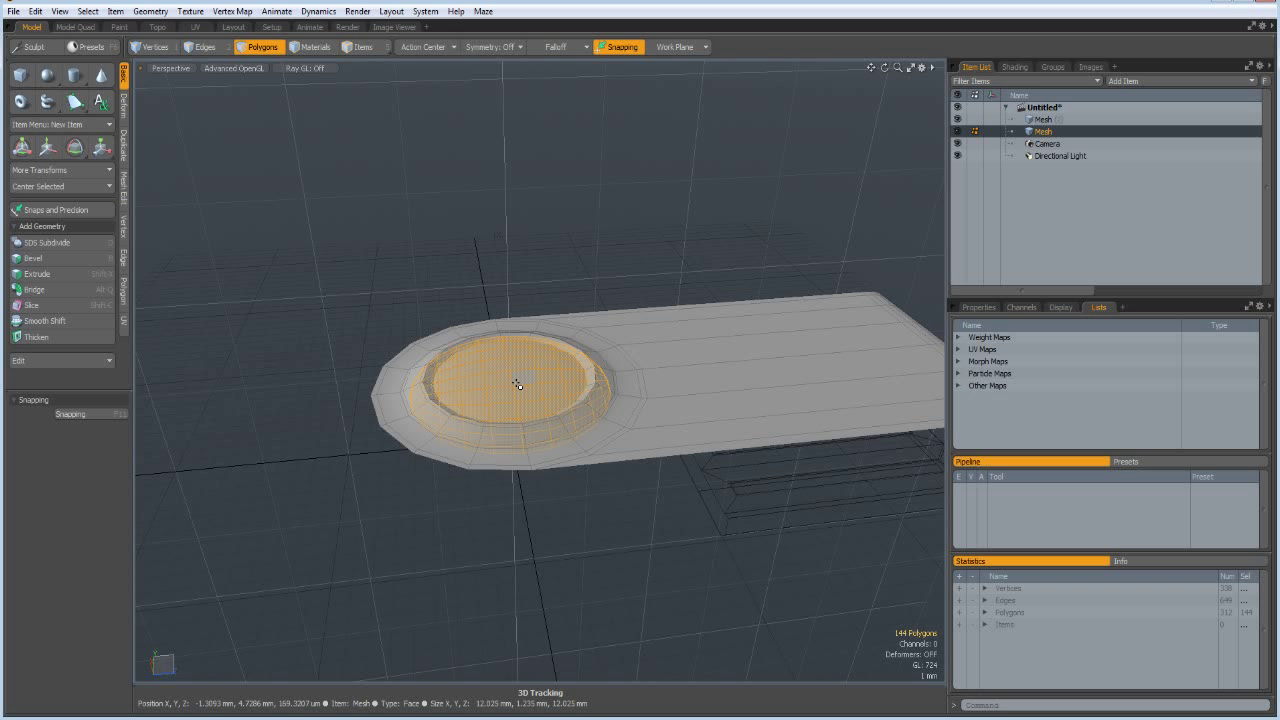
{"action": "key", "text": "m"}
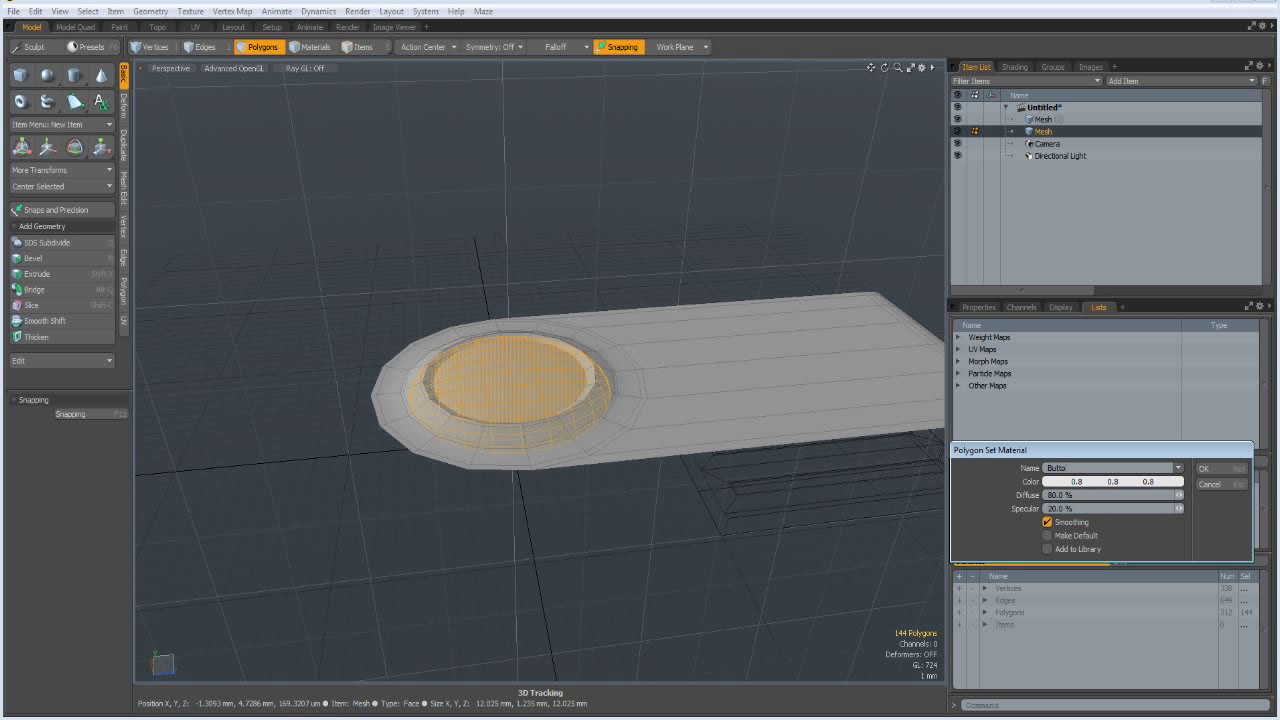
{"action": "key", "text": "Return"}
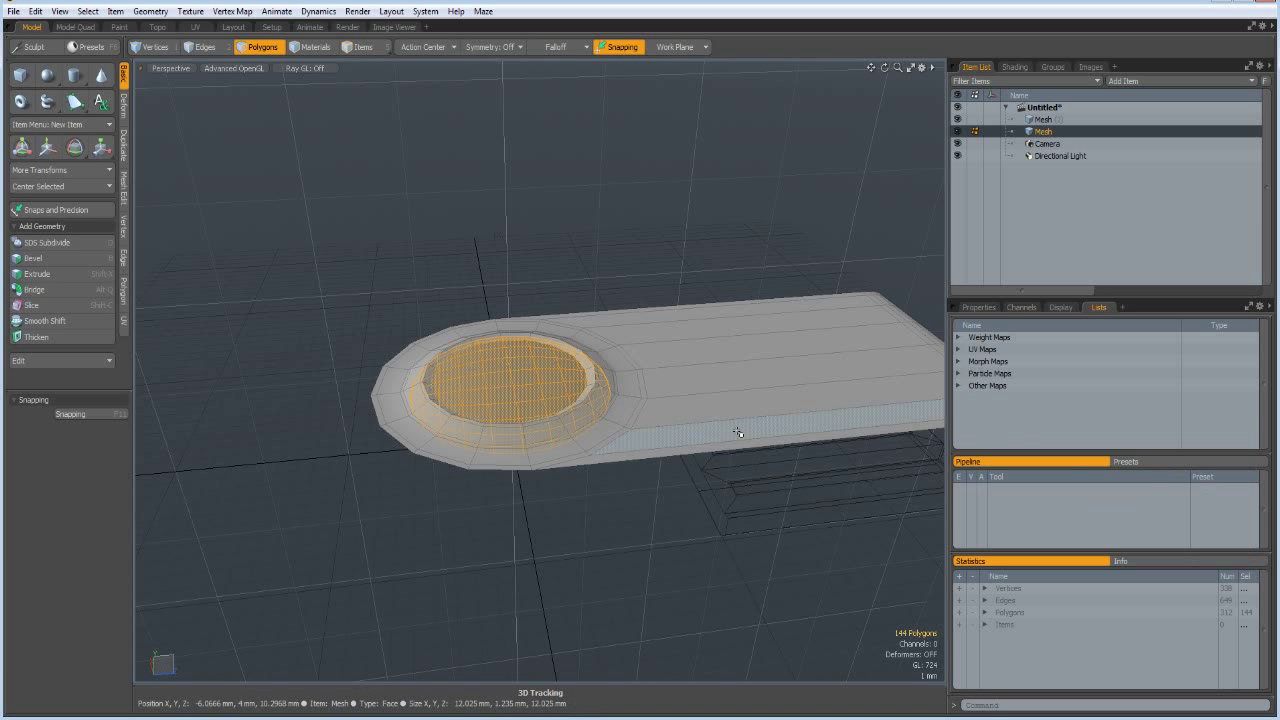
Invert the polygon selection to the cover plate and assign it a material named Metal.
{"action": "key", "text": "bracketleft"}
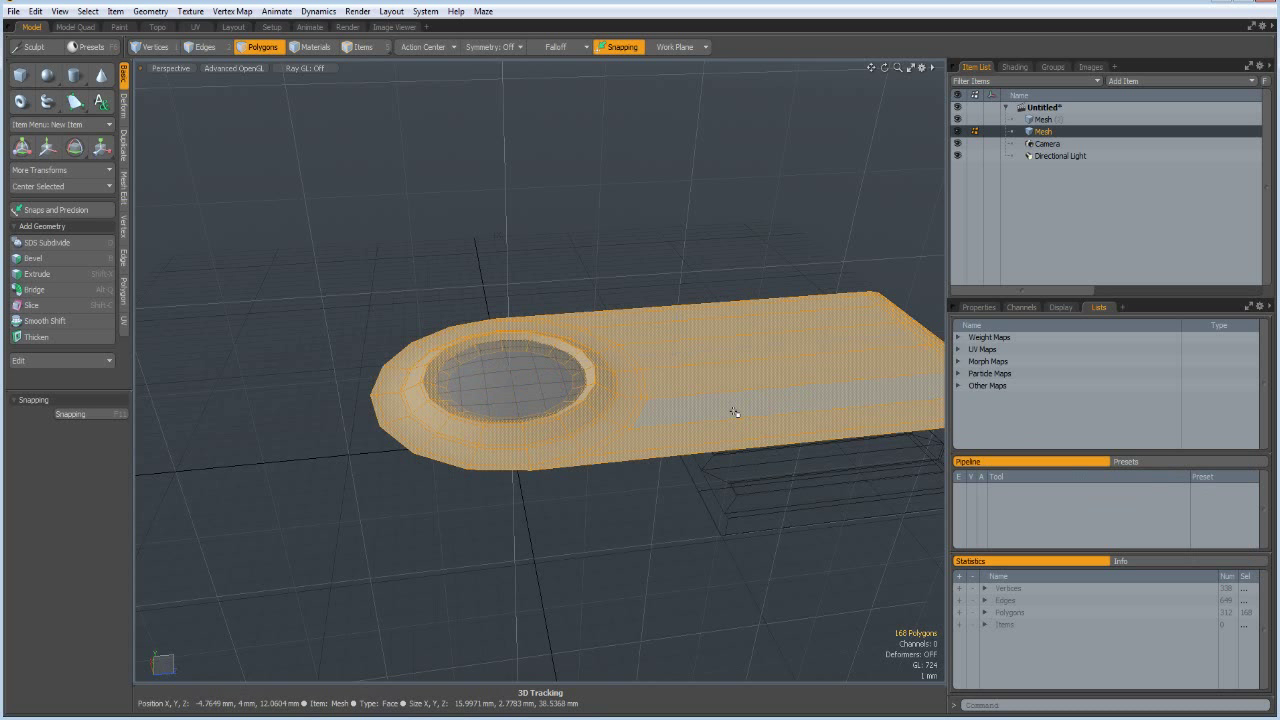
{"action": "key", "text": "m"}
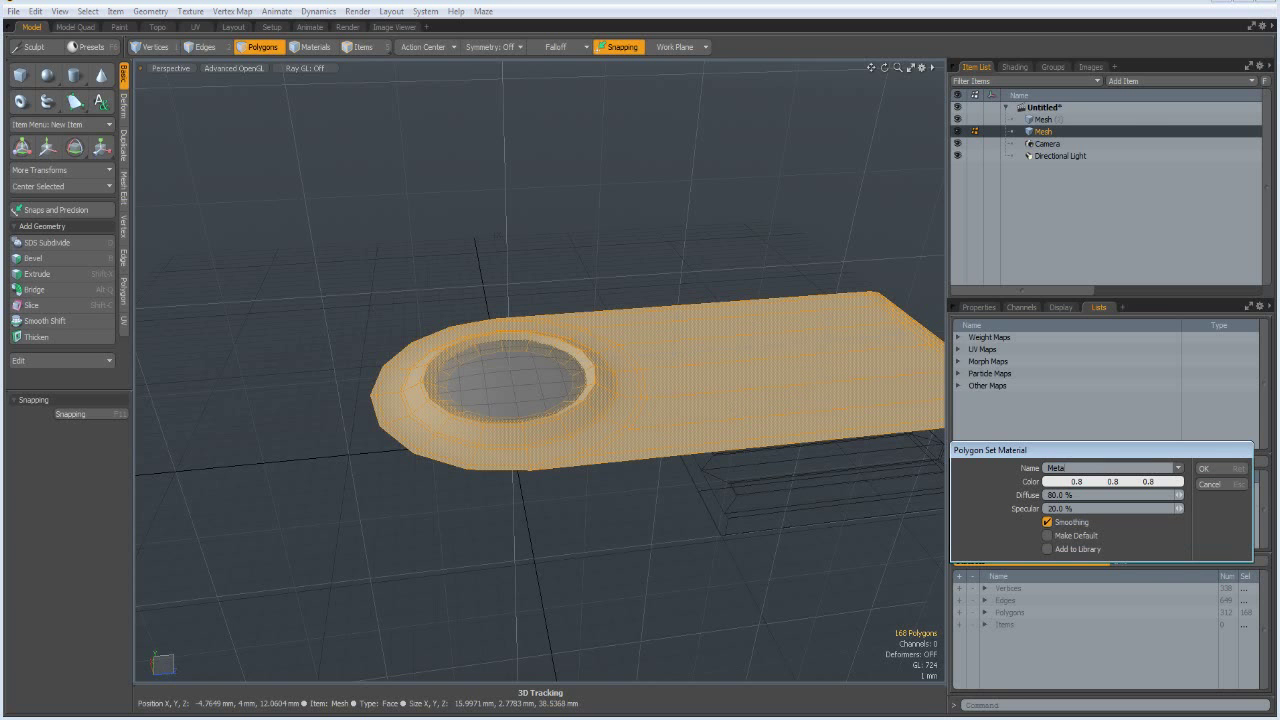
{"action": "key", "text": "Return"}
Select the cover plate together with the dome and mirror them across the Y axis at the origin with inverted polygons.
{"action": "left_click_drag", "start_coordinate": [690, 430], "coordinate": [565, 402], "text": "alt"}
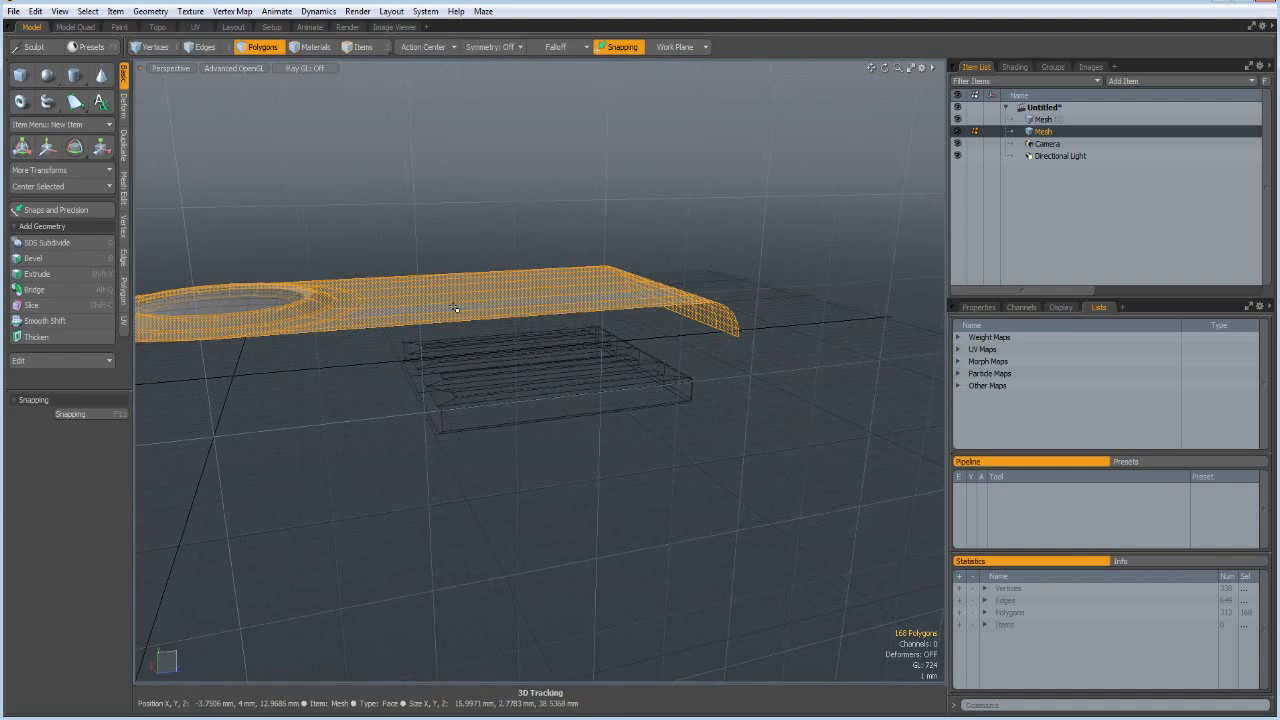
{"action": "left_click_drag", "start_coordinate": [443, 464], "coordinate": [208, 452], "text": "alt"}
{"action": "double_click", "coordinate": [280, 294]}
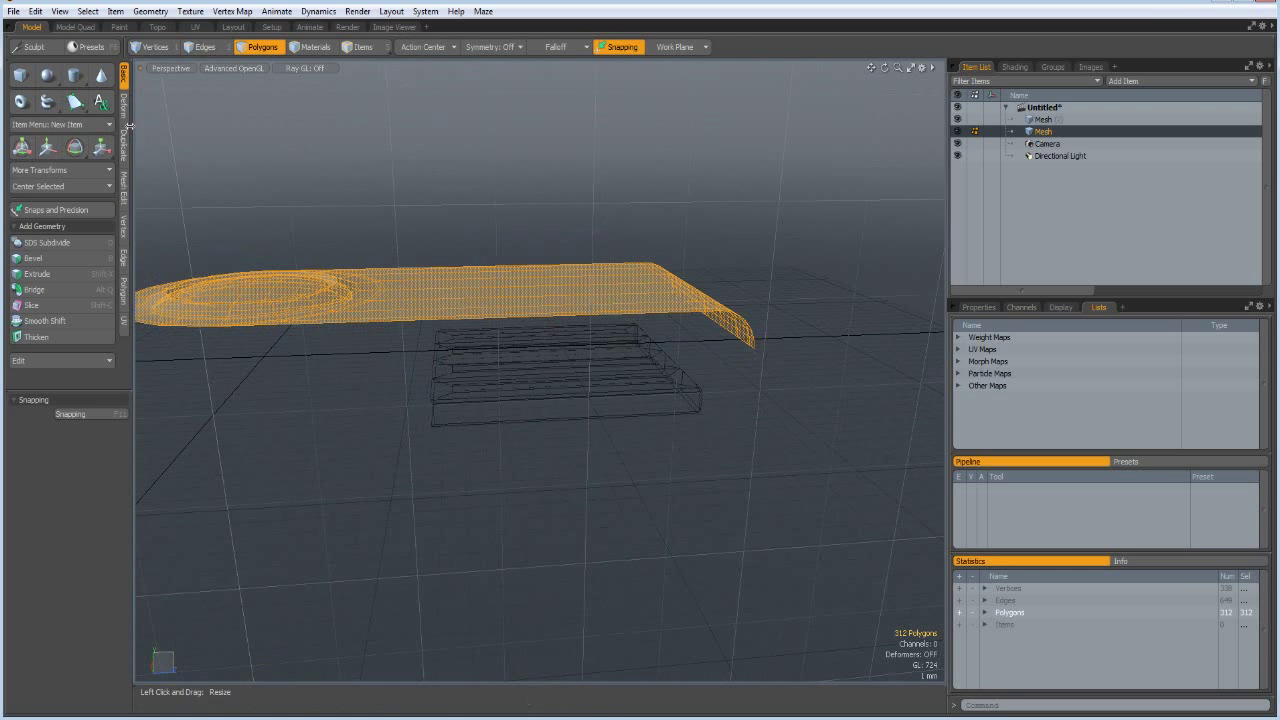
{"action": "left_click", "coordinate": [123, 147]}
{"action": "left_click", "coordinate": [42, 99]}
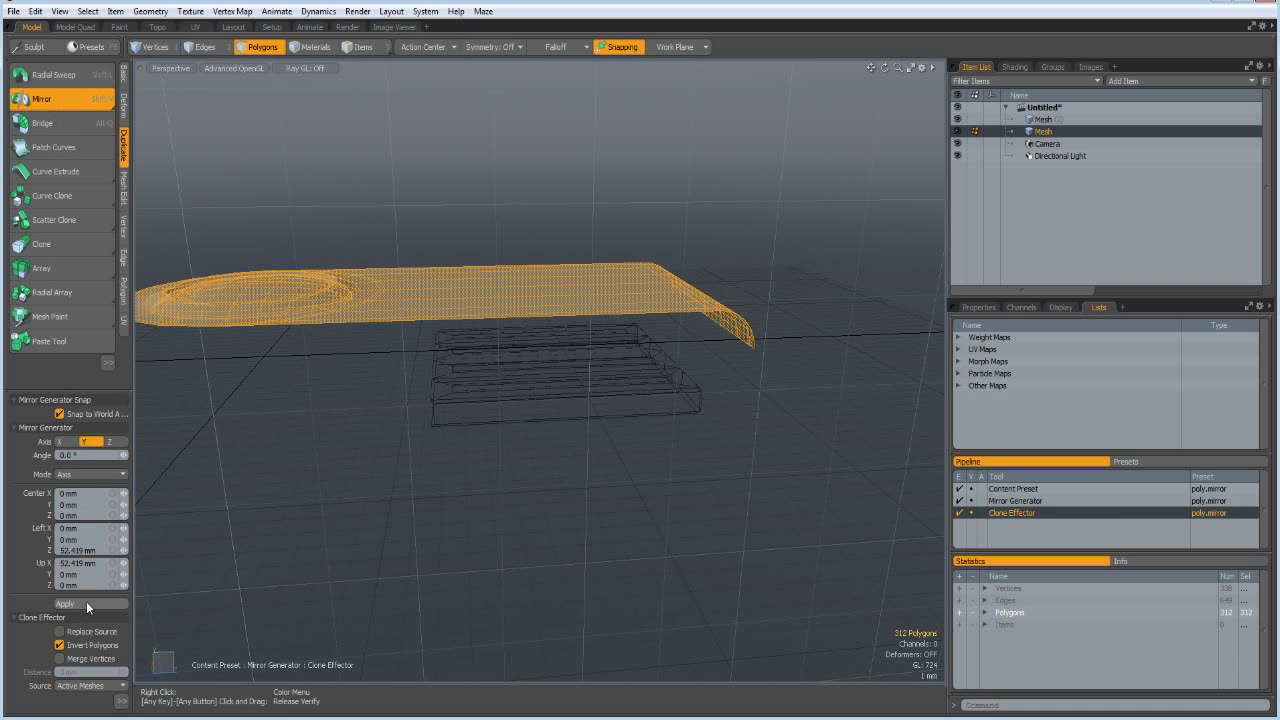
{"action": "left_click", "coordinate": [86, 601]}
Select the facing open edges at the bent ends of both cover halves in the side view and bridge them.
{"action": "left_click_drag", "start_coordinate": [376, 560], "coordinate": [372, 499], "text": "alt"}
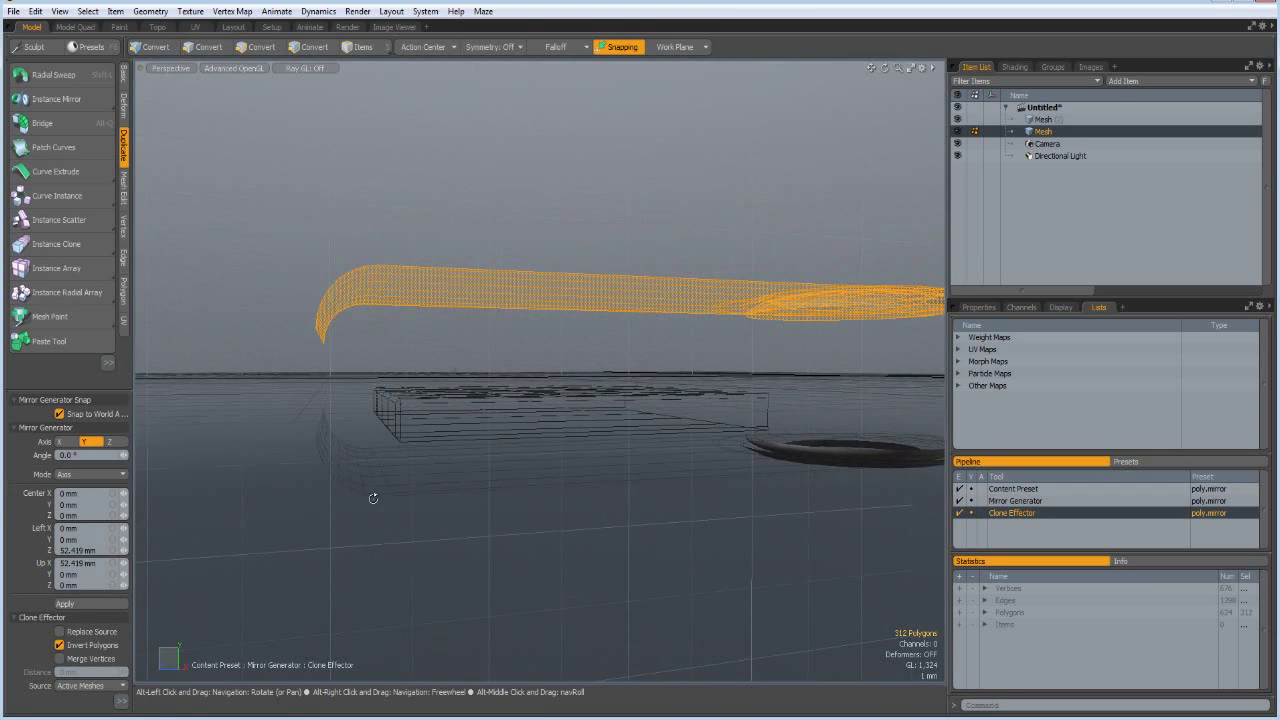
{"action": "key", "text": "KP_3"}
{"action": "left_click_drag", "start_coordinate": [414, 352], "coordinate": [600, 328], "text": "ctrl+alt"}
{"action": "key", "text": "2"}
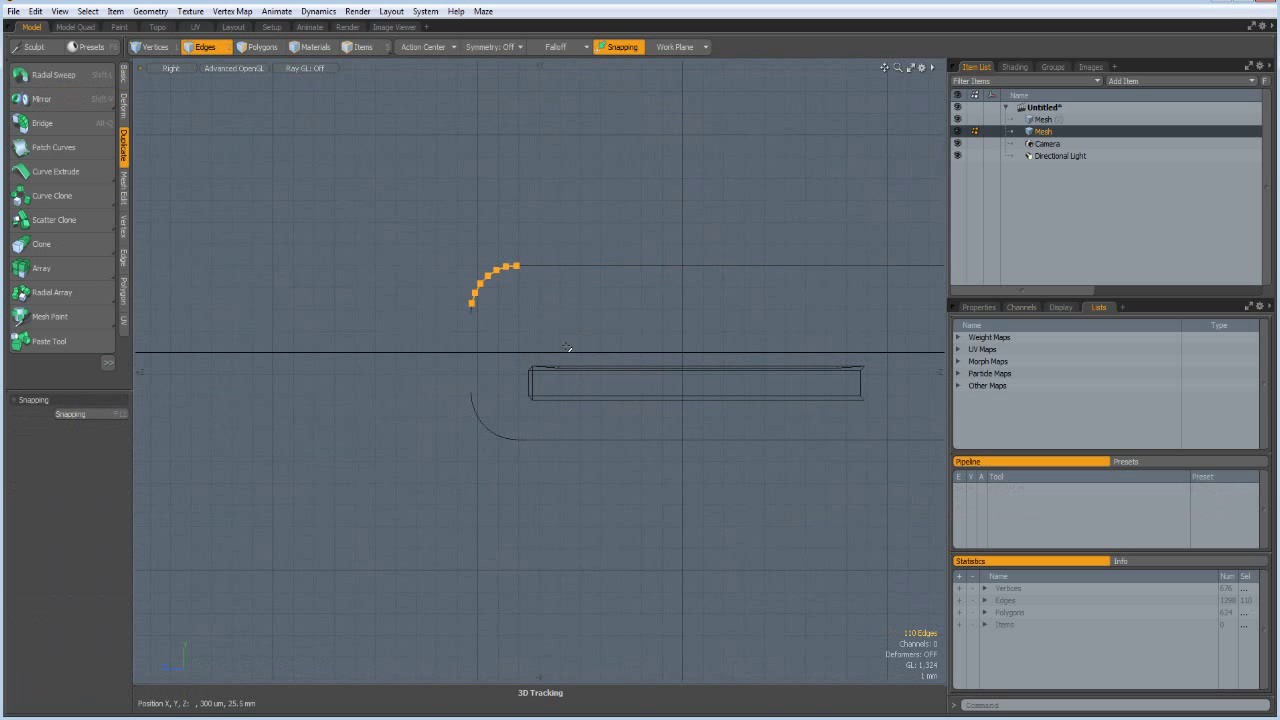
{"action": "scroll", "coordinate": [490, 352], "scroll_direction": "up", "scroll_amount": 2}
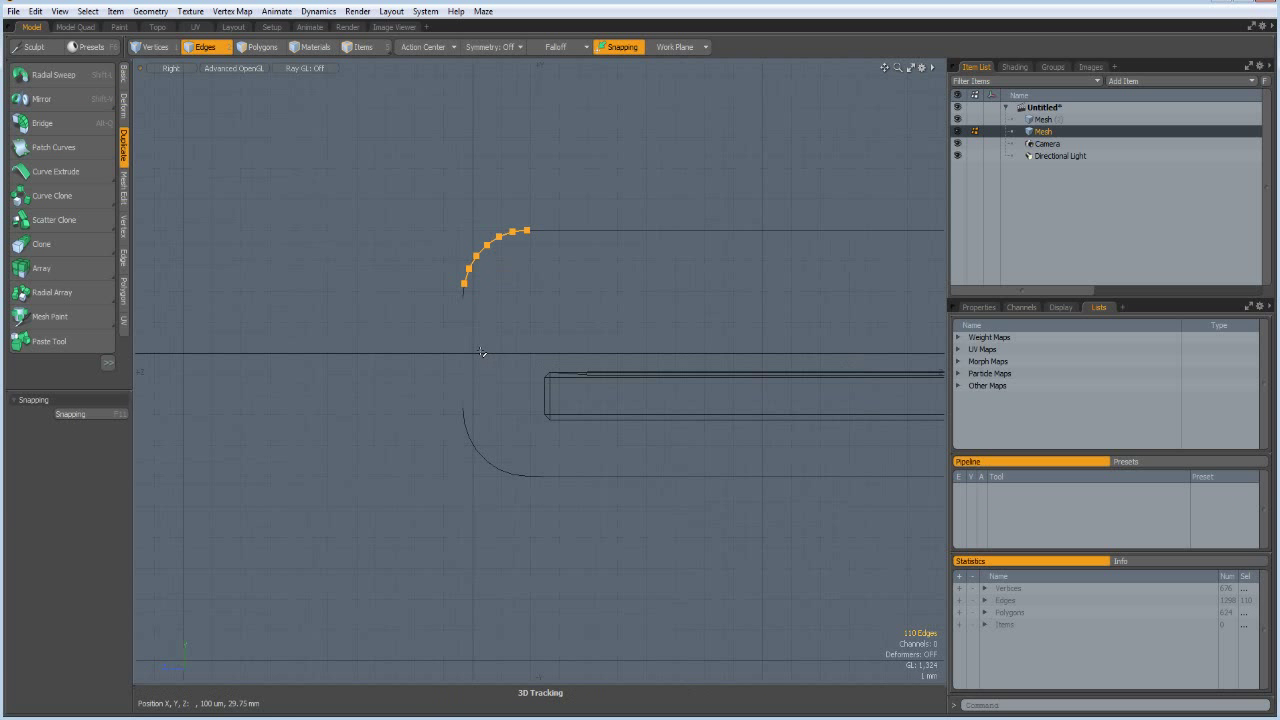
{"action": "left_click_drag", "start_coordinate": [438, 291], "coordinate": [511, 415]}
{"action": "key", "text": "alt+q"}
{"action": "left_click", "coordinate": [480, 403]}
{"action": "key", "text": "space"}
{"action": "scroll", "coordinate": [360, 367], "scroll_direction": "down", "scroll_amount": 4}
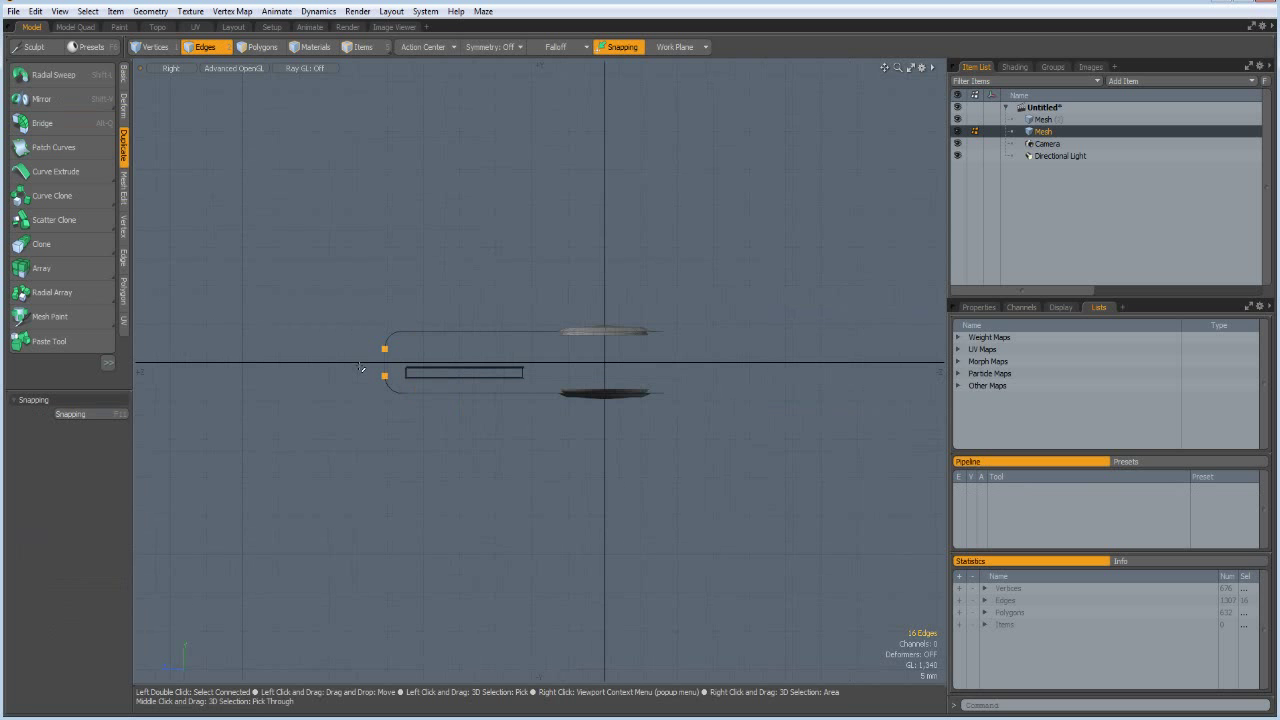
Select the polygon loops lining both pivot holes, expand the selection over the flared rims, and delete it.
{"action": "key", "text": "ctrl+space"}
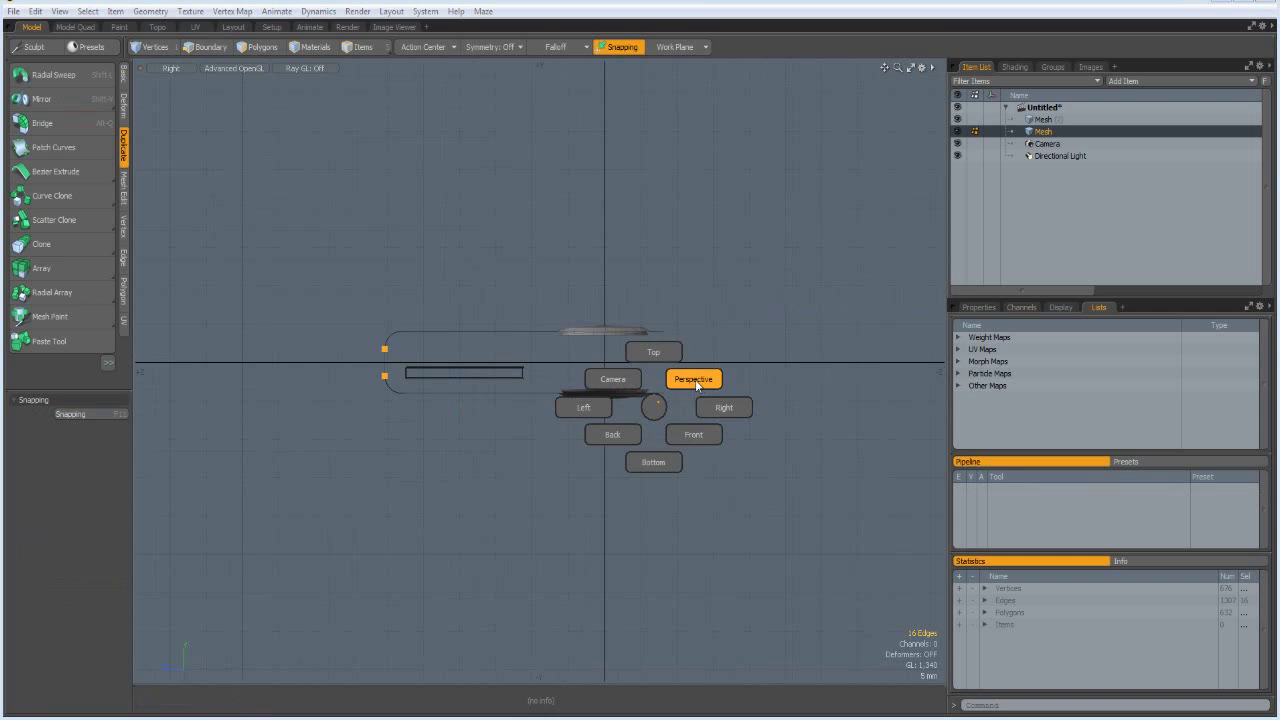
{"action": "left_click", "coordinate": [697, 385]}
{"action": "left_click_drag", "start_coordinate": [677, 341], "coordinate": [642, 436], "text": "alt"}
{"action": "scroll", "coordinate": [608, 418], "scroll_direction": "up", "scroll_amount": 6}
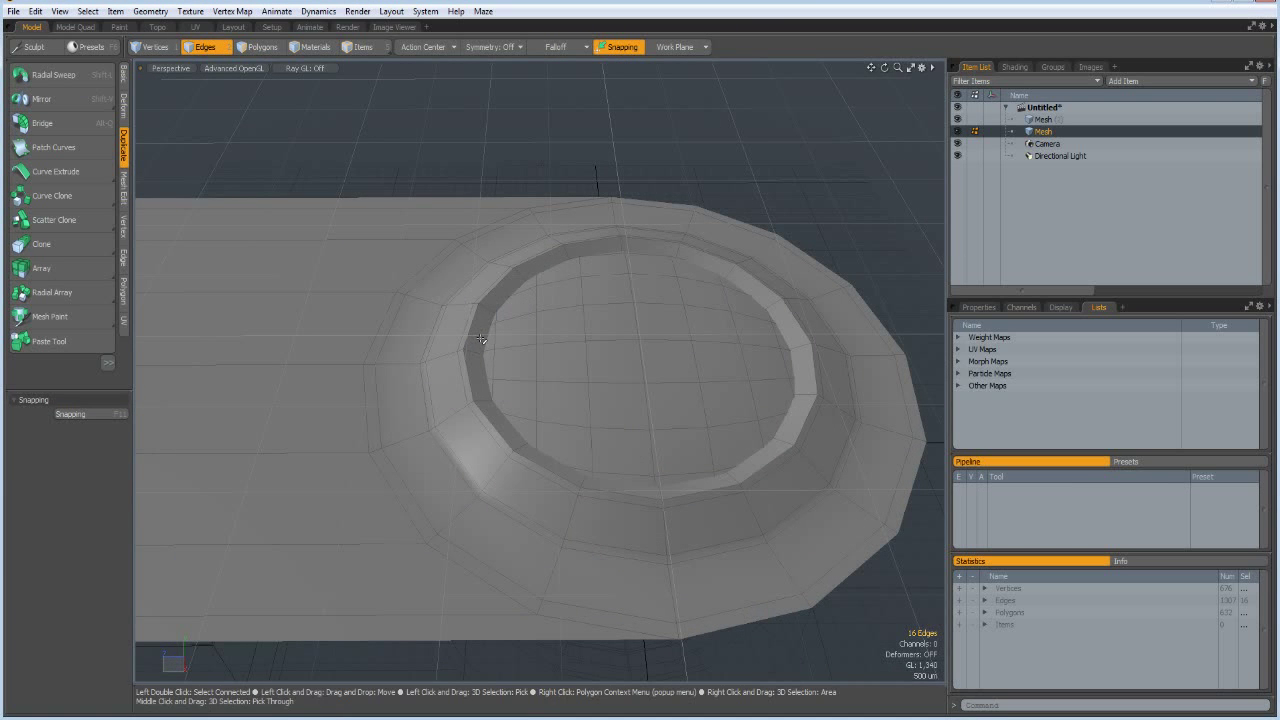
{"action": "key", "text": "3"}
{"action": "left_click_drag", "start_coordinate": [481, 334], "coordinate": [539, 297]}
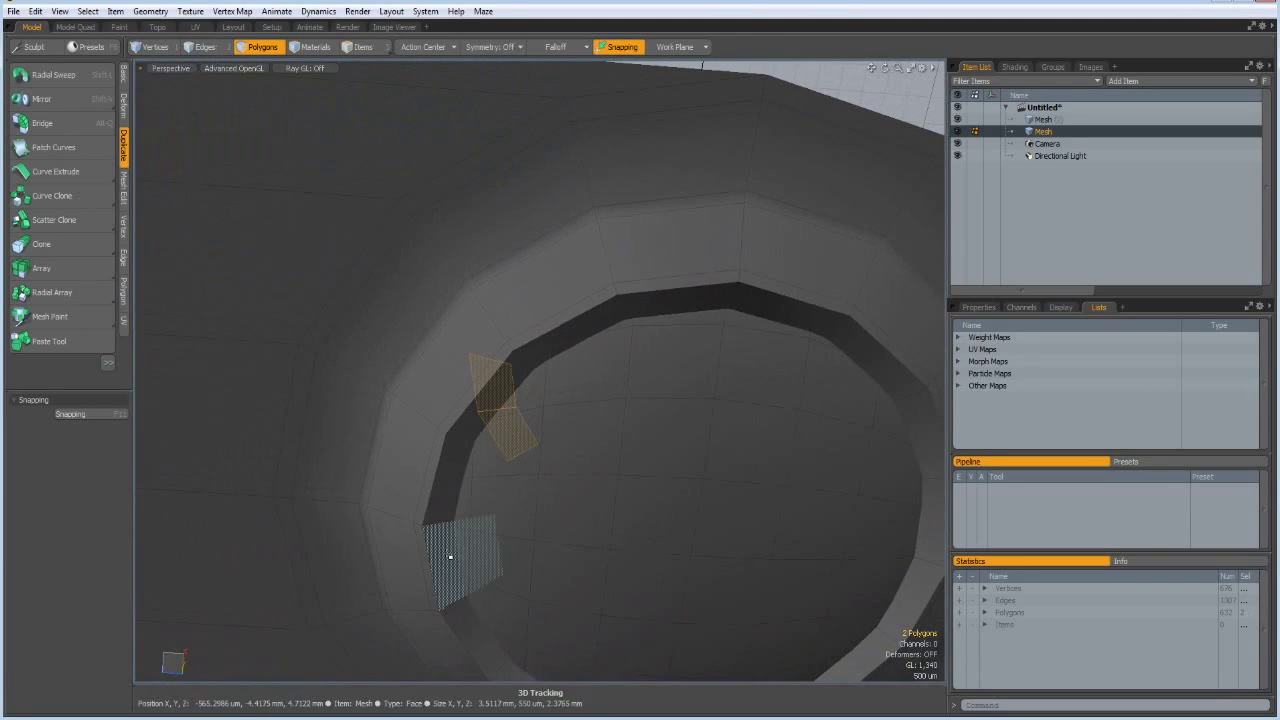
{"action": "left_click_drag", "start_coordinate": [449, 555], "coordinate": [452, 511], "text": "shift"}
{"action": "key", "text": "l"}
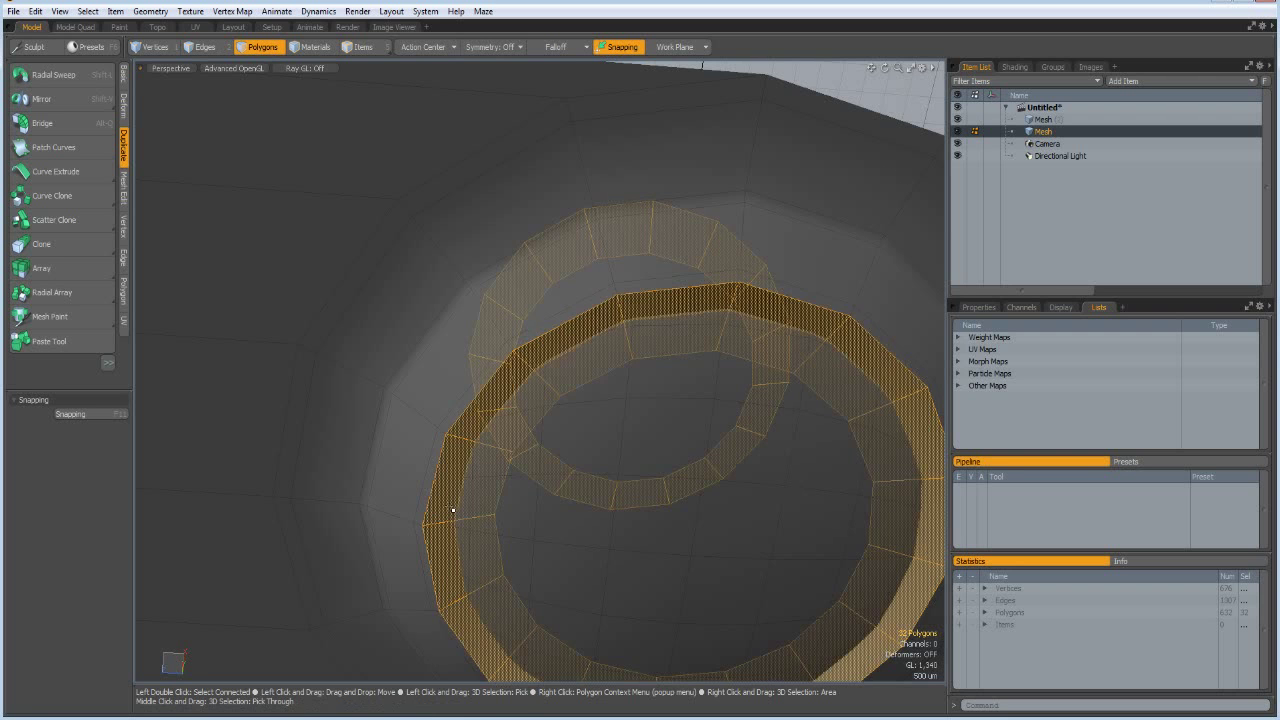
{"action": "key", "text": "shift+Up"}
{"action": "key", "text": "shift+Up"}
{"action": "key", "text": "shift+Up"}
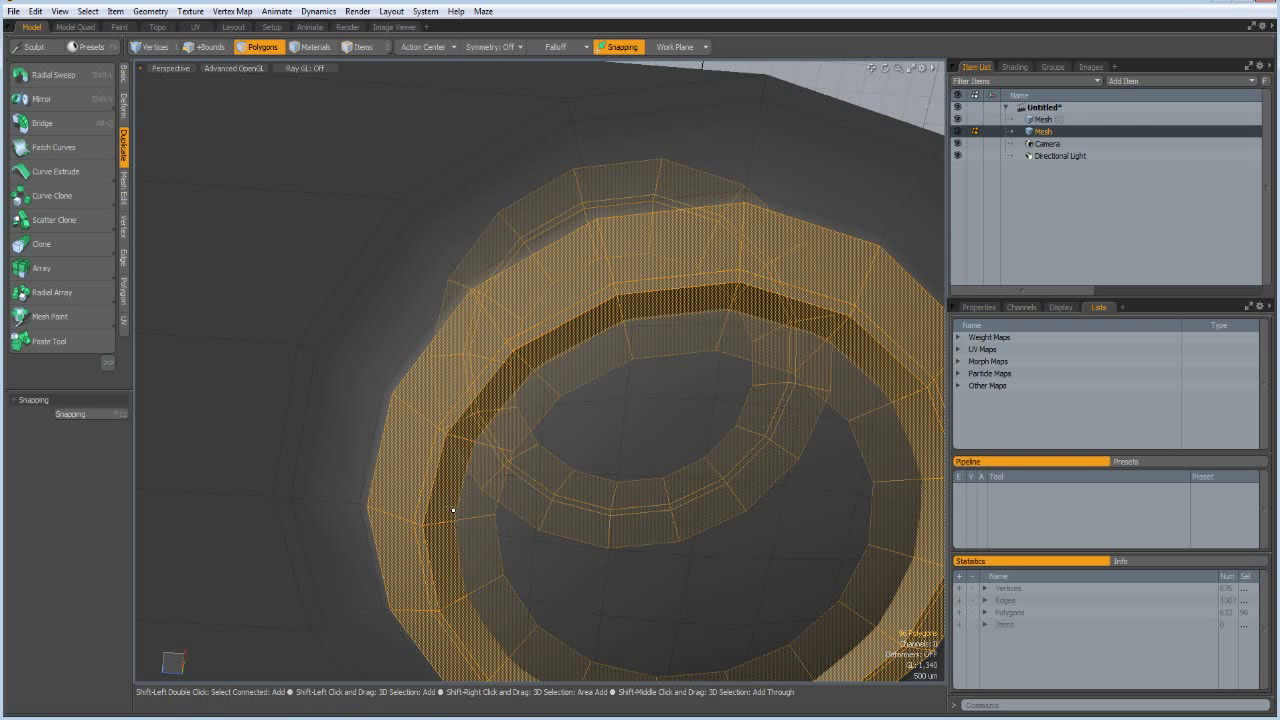
{"action": "key", "text": "shift+Up"}
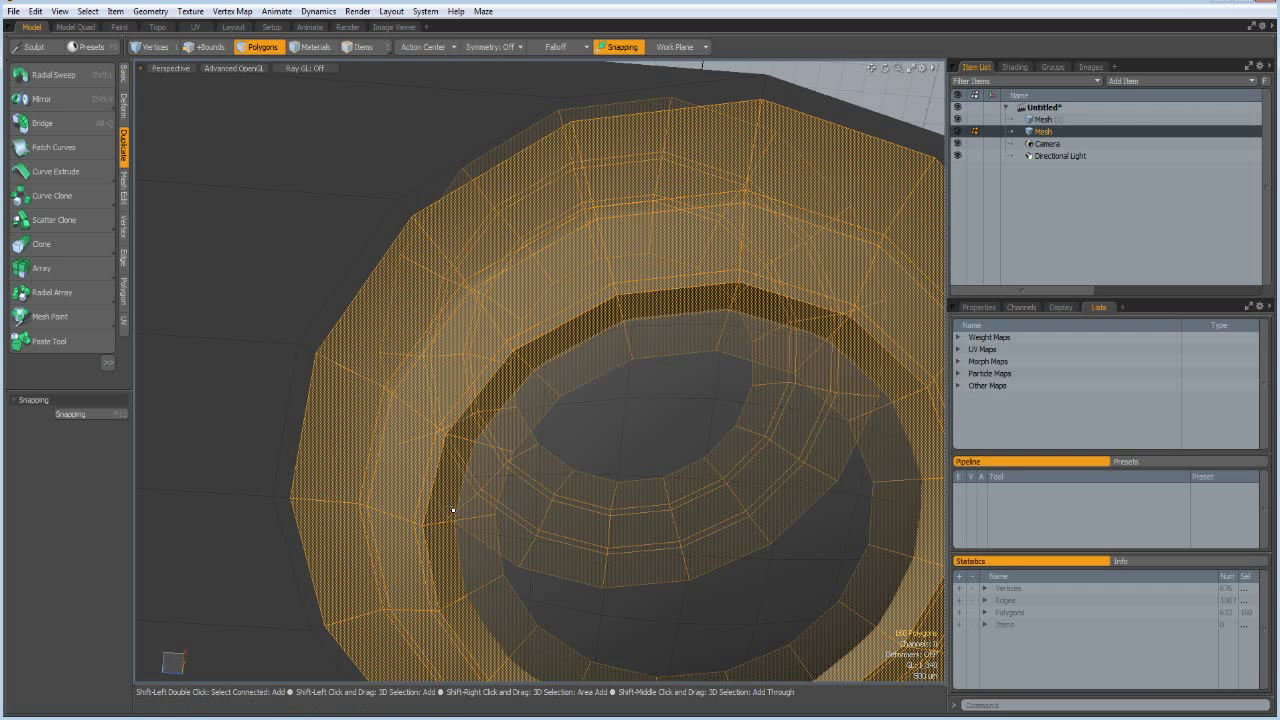
{"action": "key", "text": "Delete"}
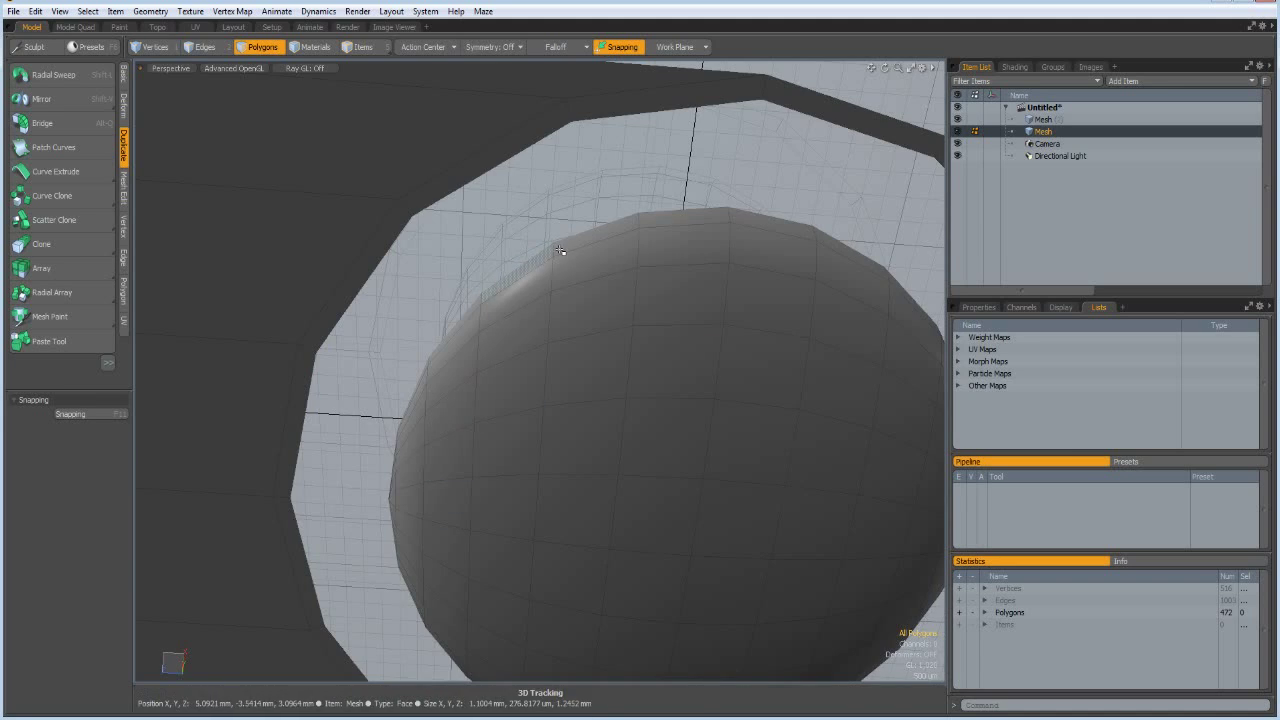
Select the whole connected swivel cover, thicken it inward with the Thicken tool, and clear the selection.
{"action": "key", "text": "a"}
{"action": "left_click_drag", "start_coordinate": [674, 326], "coordinate": [600, 549], "text": "alt"}
{"action": "double_click", "coordinate": [565, 347]}
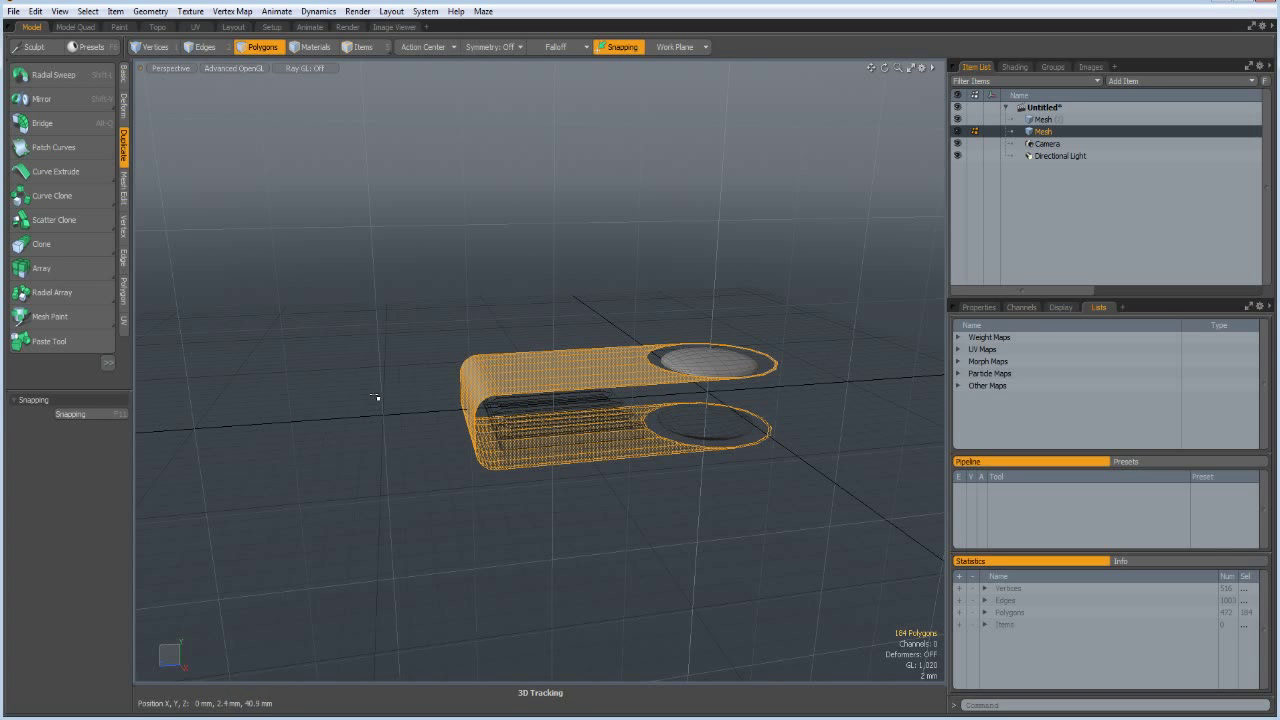
{"action": "scroll", "coordinate": [563, 443], "scroll_direction": "up", "scroll_amount": 3}
{"action": "scroll", "coordinate": [564, 449], "scroll_direction": "down", "scroll_amount": 2}
{"action": "left_click_drag", "start_coordinate": [578, 425], "coordinate": [438, 354], "text": "alt+shift"}
{"action": "left_click", "coordinate": [123, 291]}
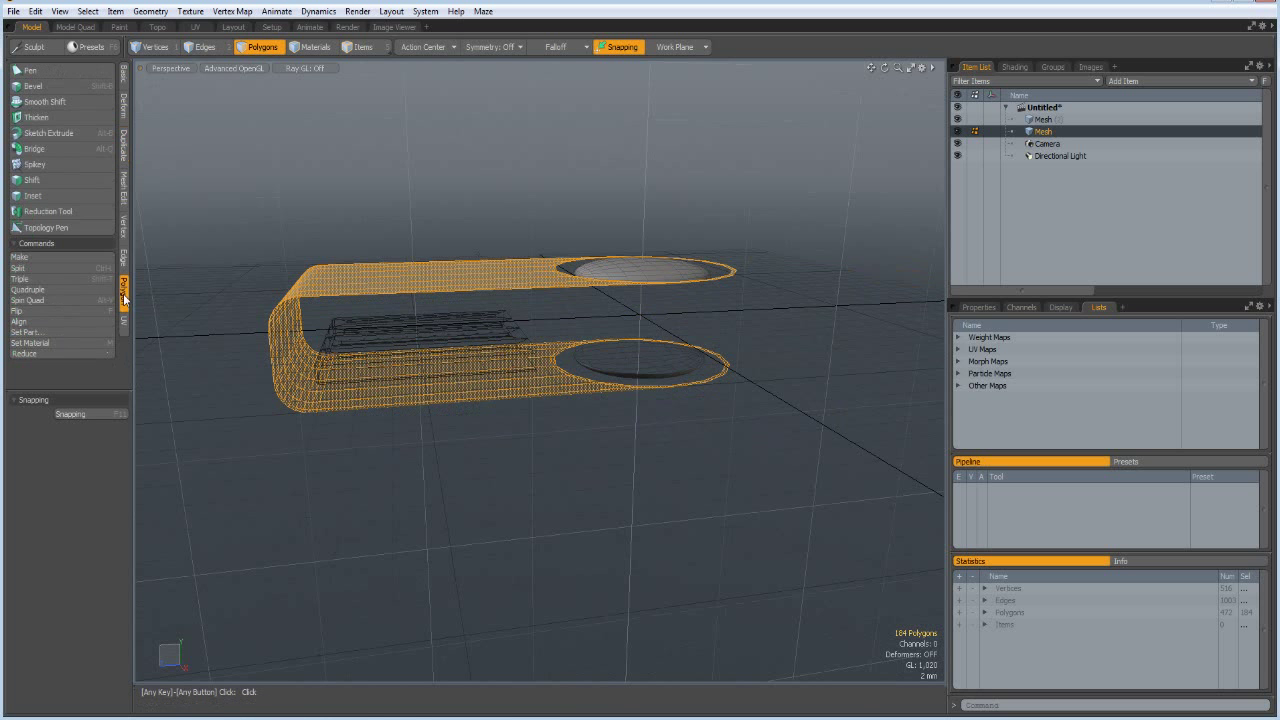
{"action": "left_click", "coordinate": [37, 118]}
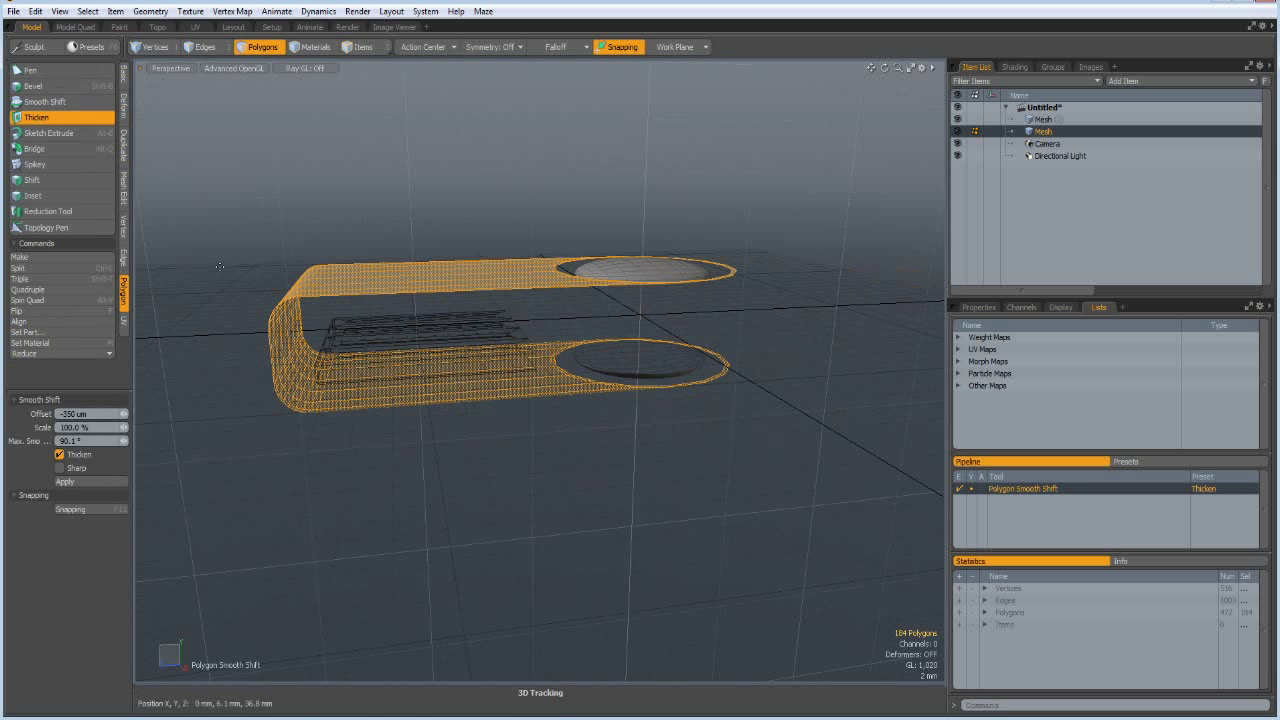
{"action": "left_click", "coordinate": [460, 325]}
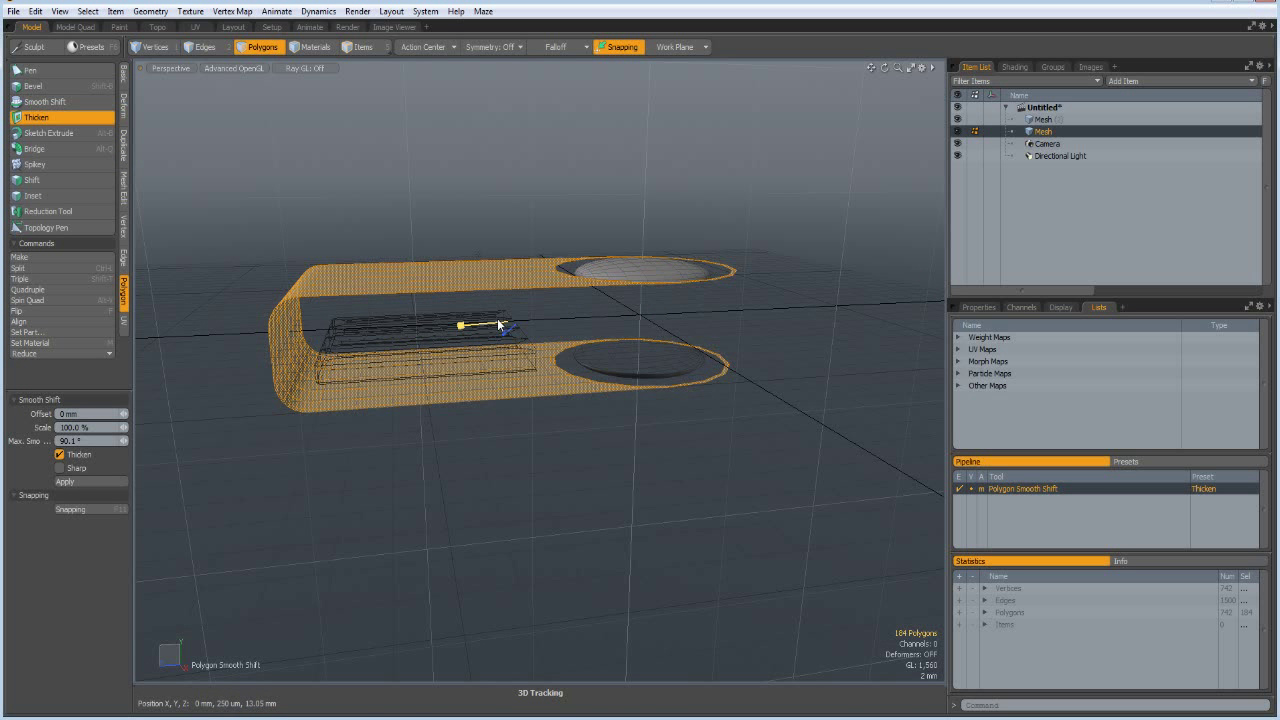
{"action": "left_click_drag", "start_coordinate": [123, 414], "coordinate": [127, 414]}
{"action": "left_click_drag", "start_coordinate": [508, 330], "coordinate": [507, 331]}
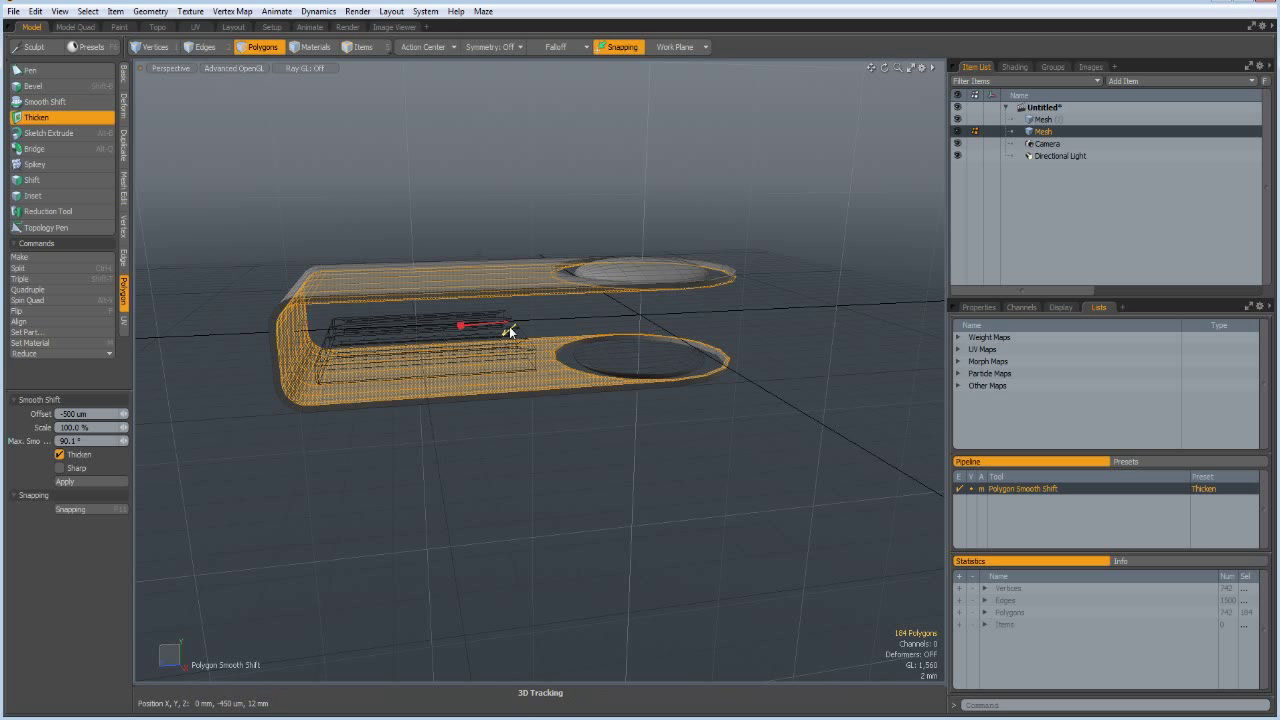
{"action": "left_click_drag", "start_coordinate": [509, 329], "coordinate": [510, 329]}
{"action": "key", "text": "space"}
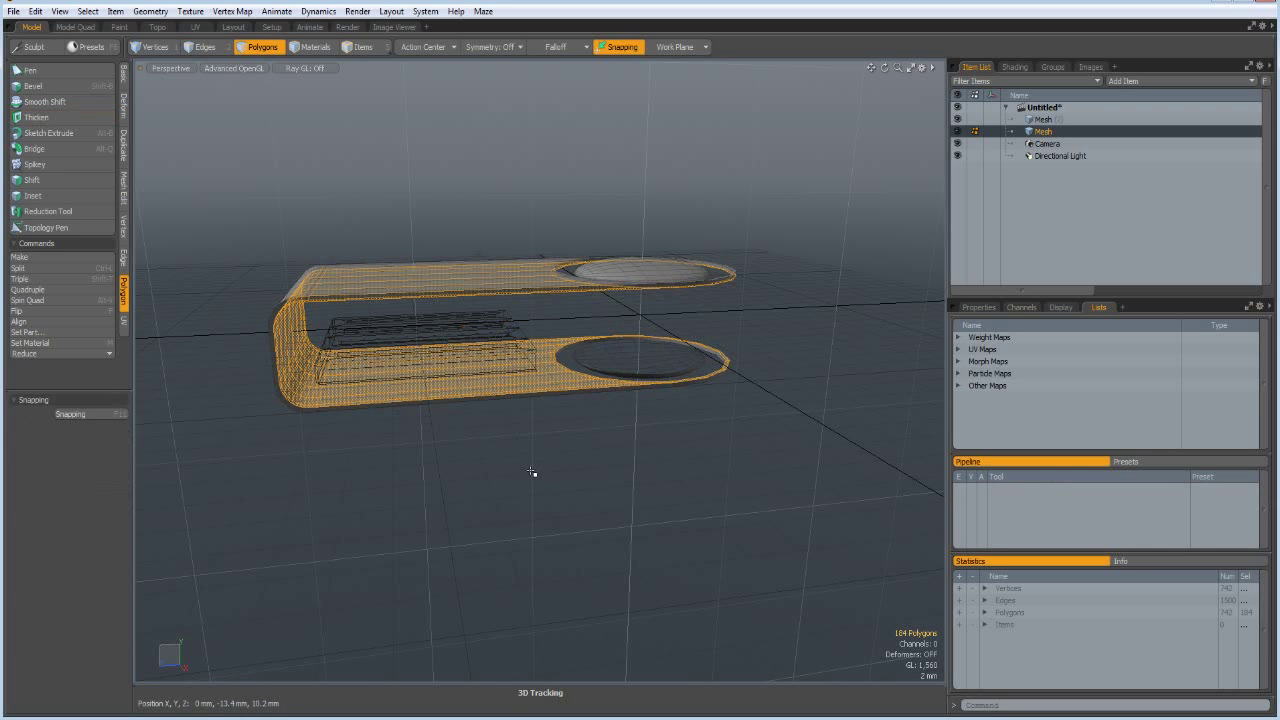
{"action": "left_click", "coordinate": [532, 470]}
Select the polygon loops forming the thickness walls around both pivot holes of the cover and delete them.
{"action": "left_click_drag", "start_coordinate": [646, 443], "coordinate": [540, 425], "text": "alt"}
{"action": "scroll", "coordinate": [563, 286], "scroll_direction": "up", "scroll_amount": 6}
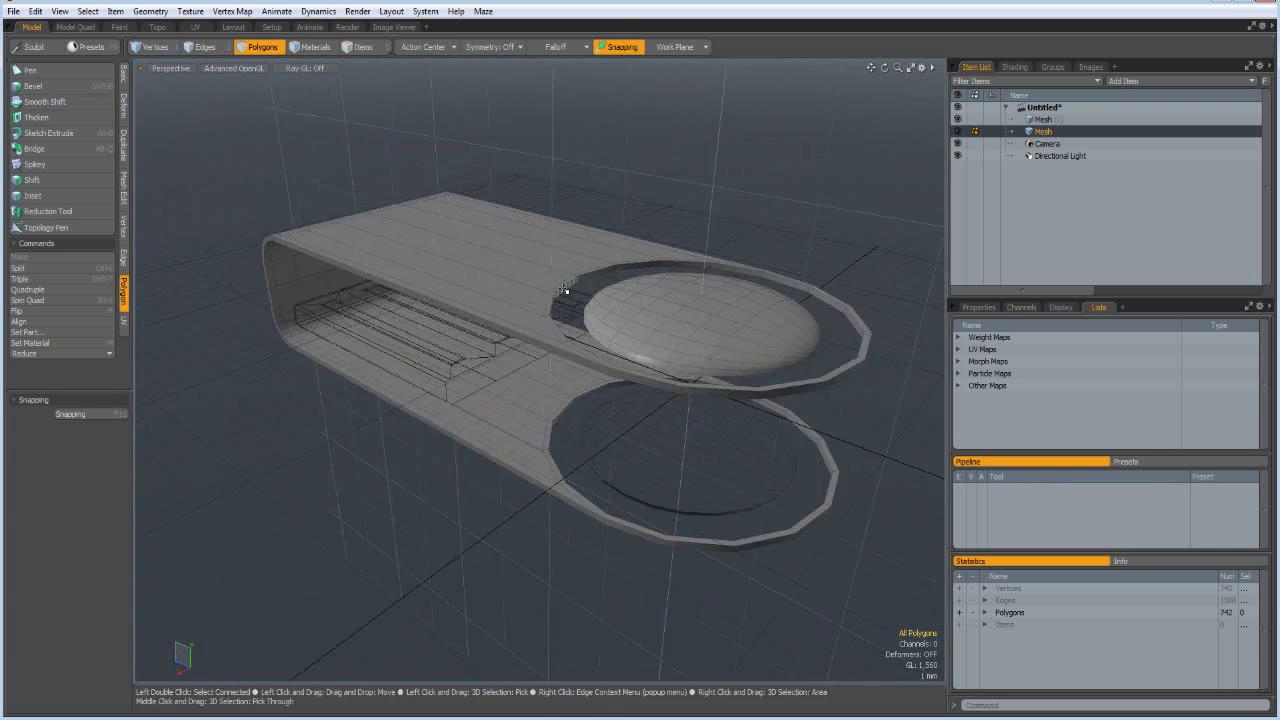
{"action": "left_click", "coordinate": [612, 265]}
{"action": "left_click_drag", "start_coordinate": [545, 450], "coordinate": [590, 590], "text": "alt"}
{"action": "left_click", "coordinate": [590, 624], "text": "shift"}
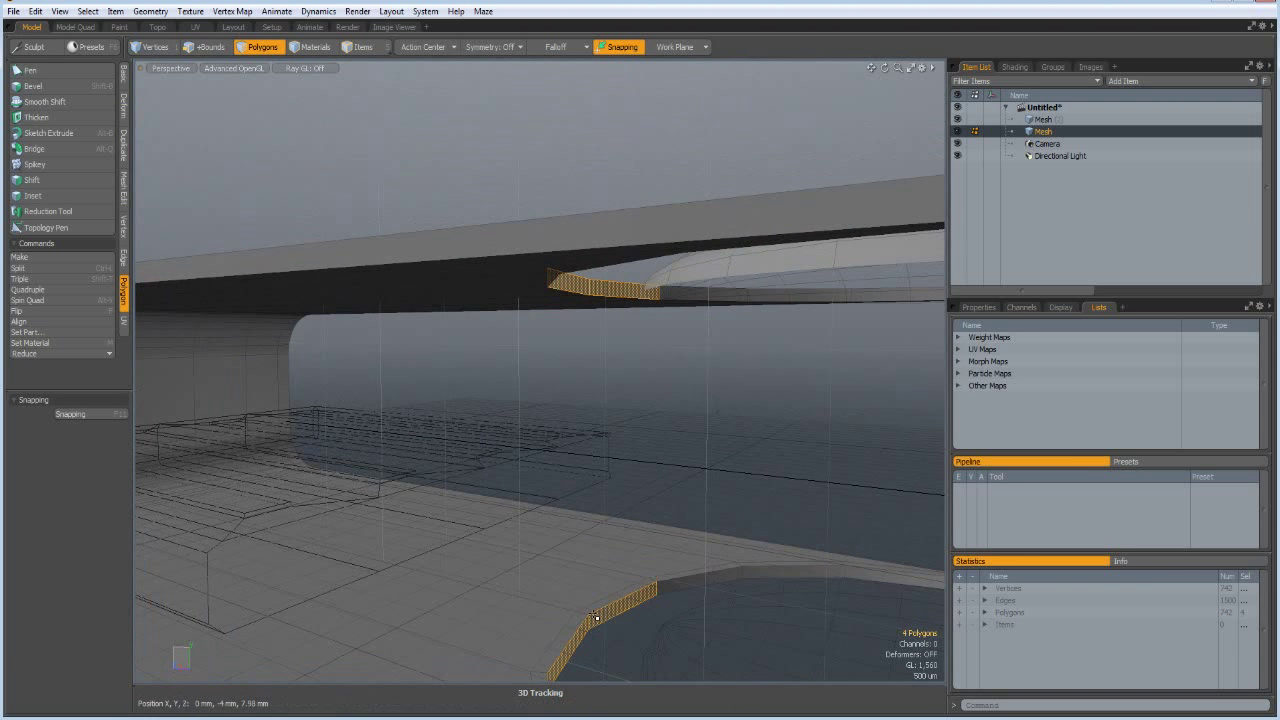
{"action": "key", "text": "l"}
{"action": "key", "text": "Delete"}
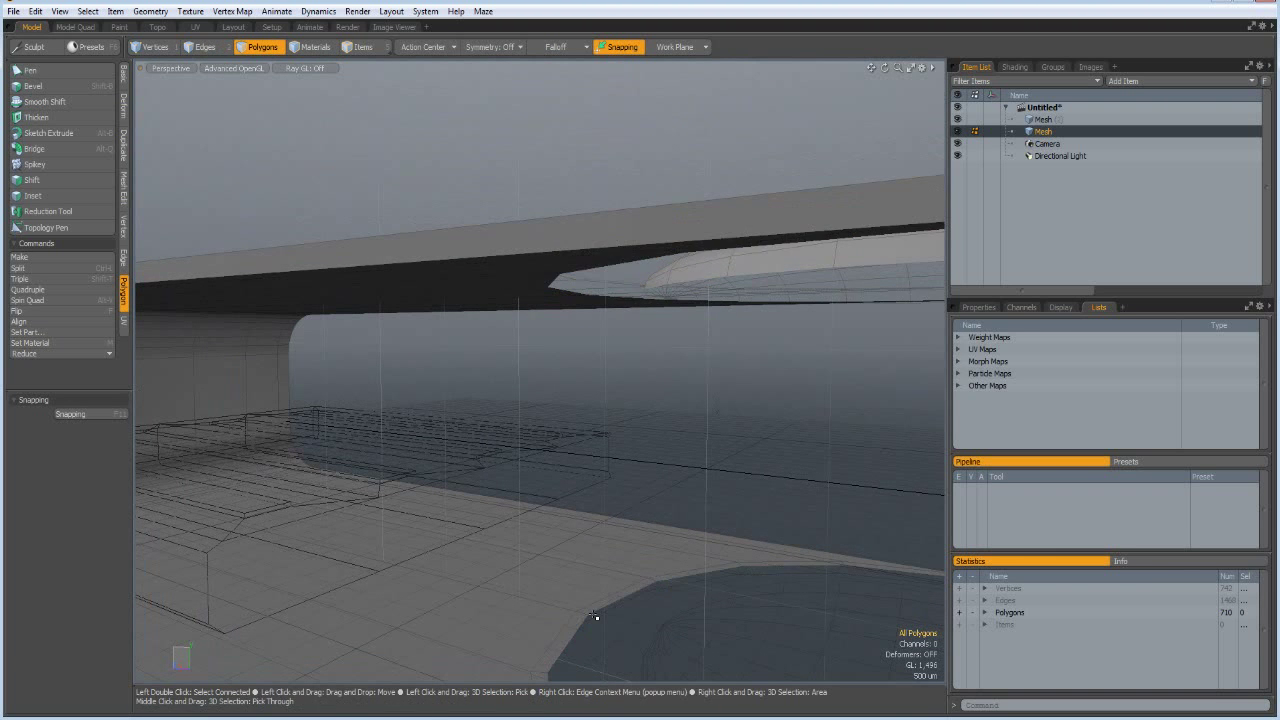
Select the connected swivel cover and rotate it about the origin in the top view so it swings out diagonally from the drive body.
{"action": "left_click_drag", "start_coordinate": [686, 463], "coordinate": [711, 525], "text": "alt"}
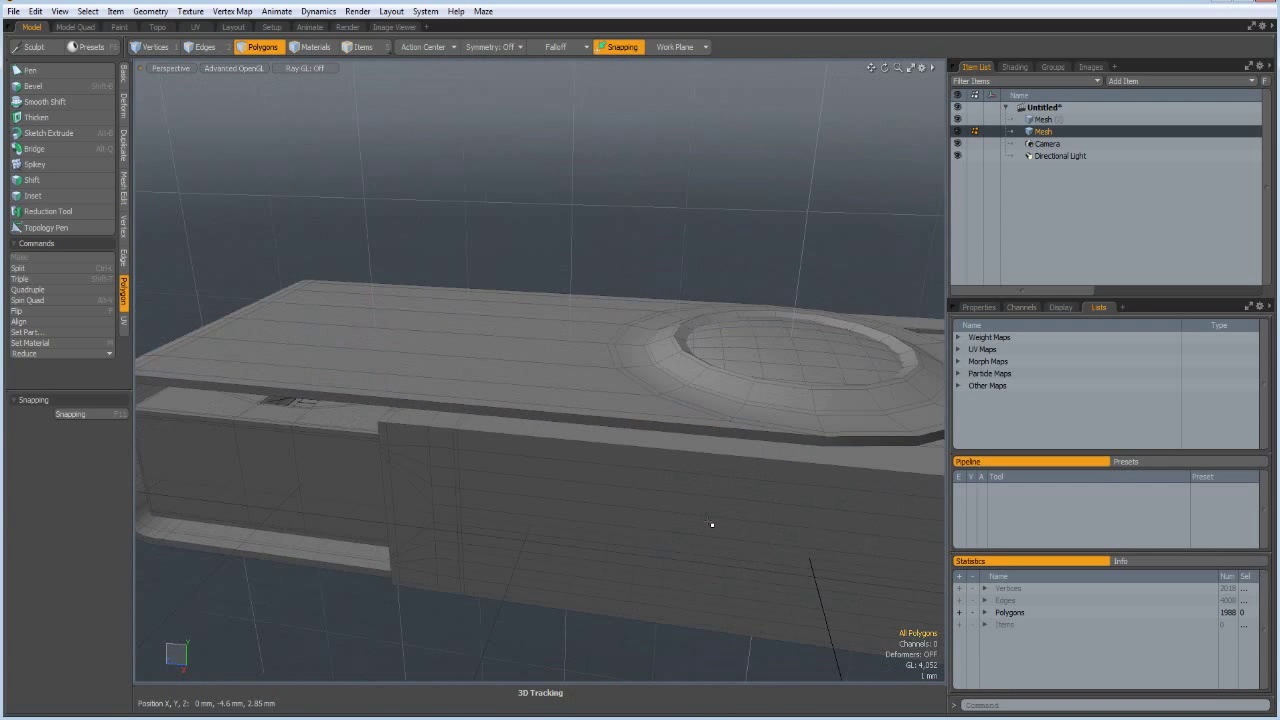
{"action": "left_click_drag", "start_coordinate": [737, 492], "coordinate": [723, 544], "text": "alt"}
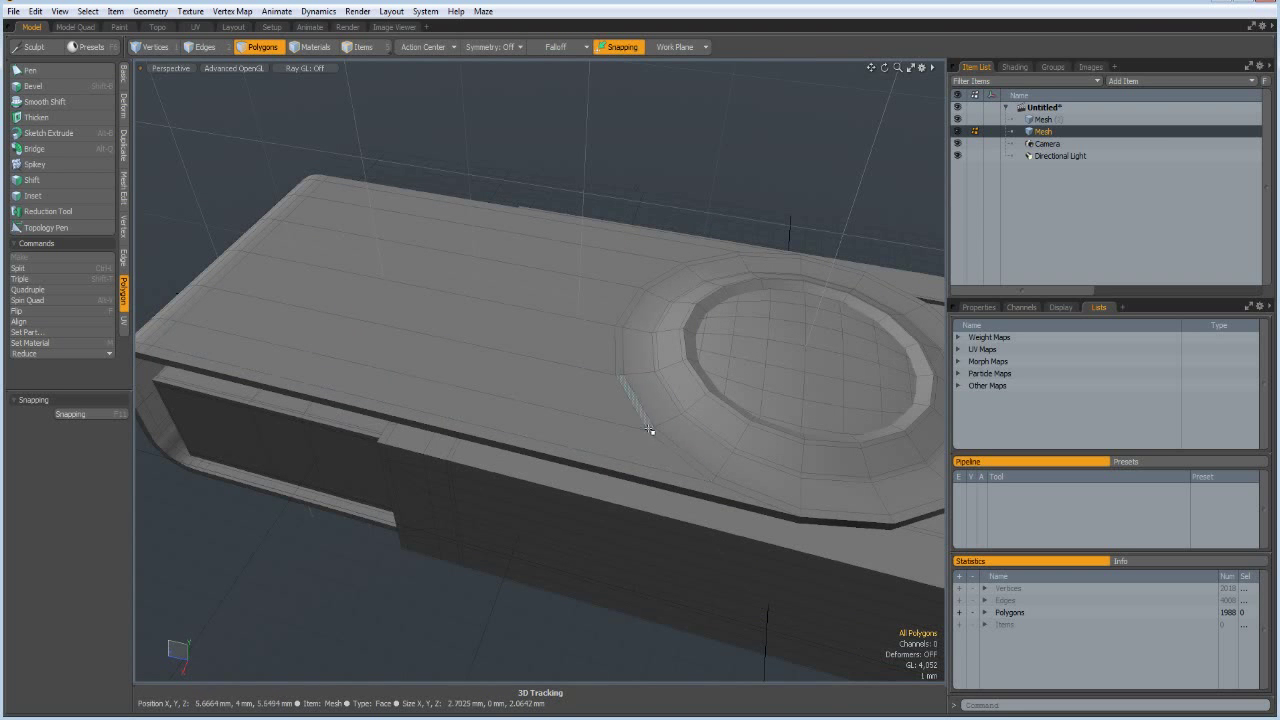
{"action": "scroll", "coordinate": [716, 411], "scroll_direction": "down", "scroll_amount": 3}
{"action": "left_click_drag", "start_coordinate": [717, 411], "coordinate": [654, 457], "text": "alt"}
{"action": "double_click", "coordinate": [449, 396]}
{"action": "left_click_drag", "start_coordinate": [449, 396], "coordinate": [628, 272], "text": "alt"}
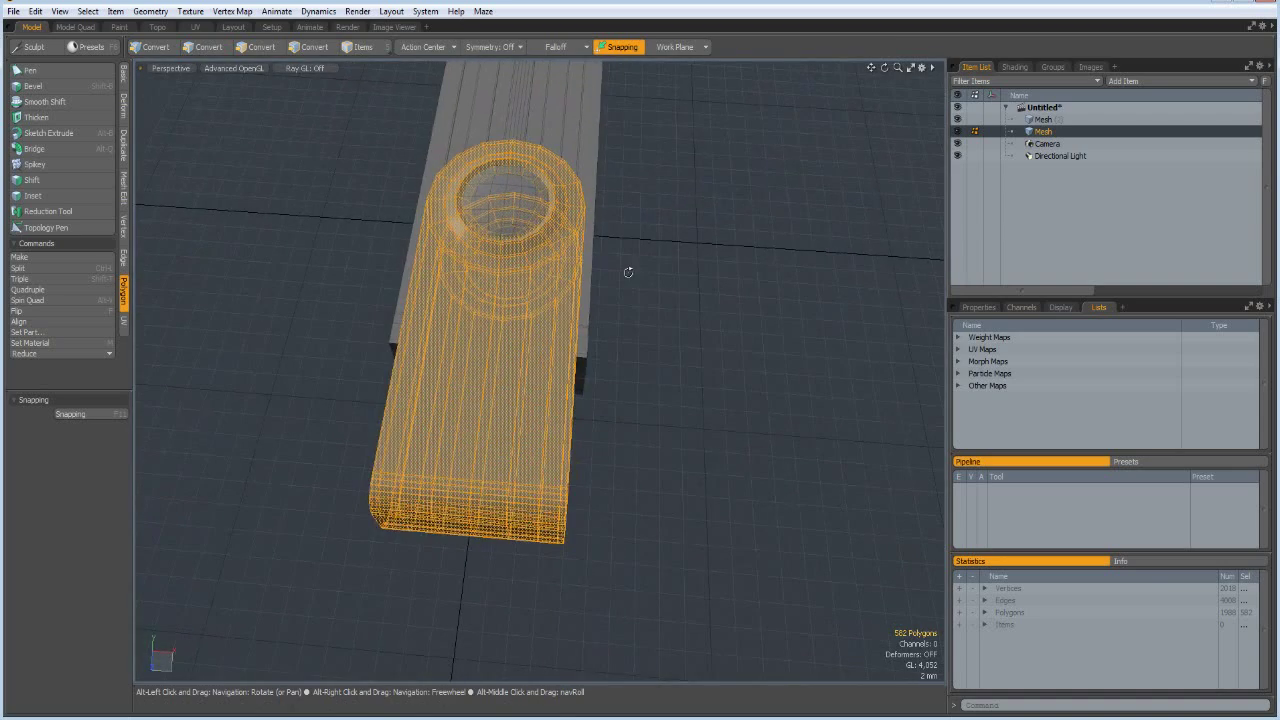
{"action": "left_click_drag", "start_coordinate": [686, 491], "coordinate": [757, 577], "text": "alt"}
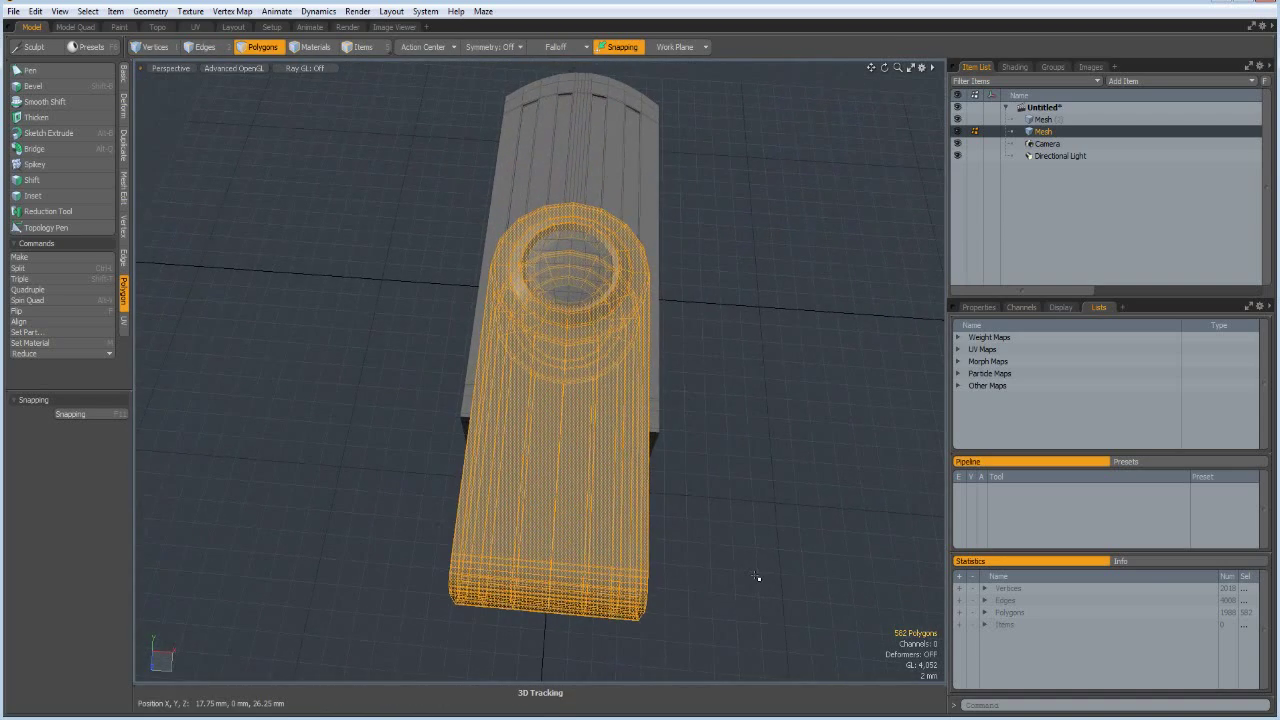
{"action": "key", "text": "KP_1"}
{"action": "scroll", "coordinate": [790, 564], "scroll_direction": "down", "scroll_amount": 3}
{"action": "left_click_drag", "start_coordinate": [787, 483], "coordinate": [686, 505], "text": "alt"}
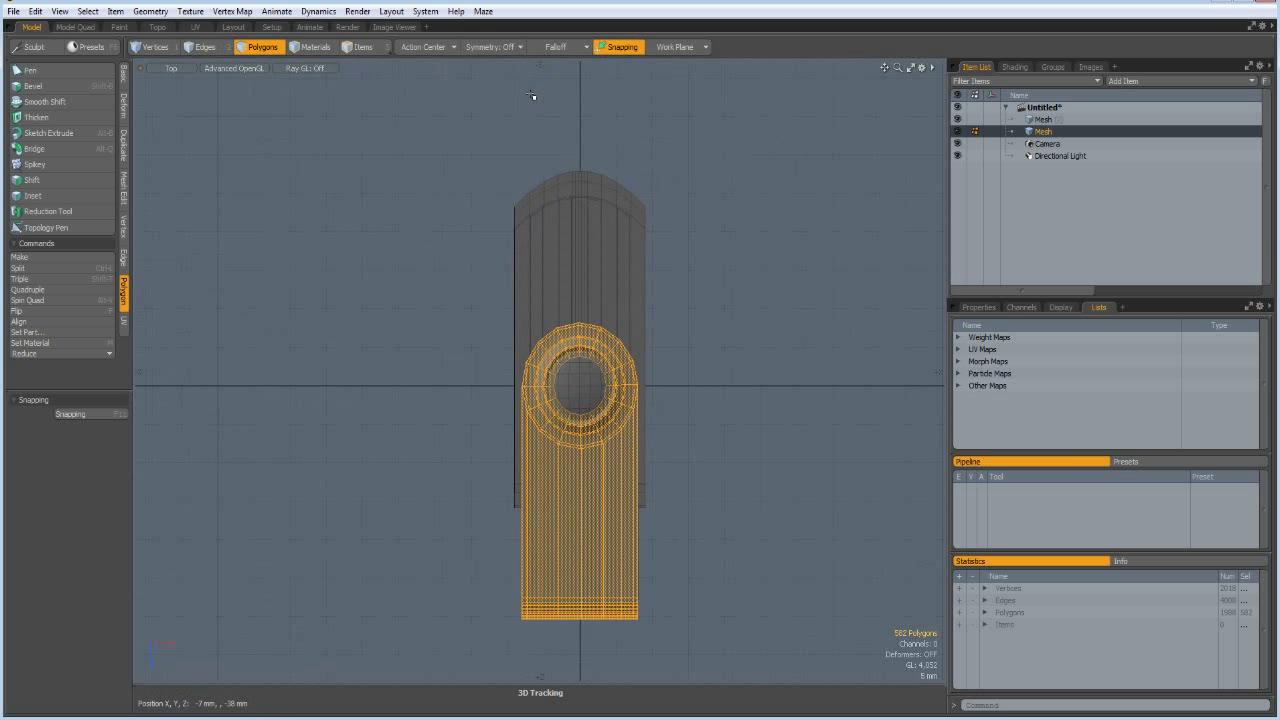
{"action": "left_click", "coordinate": [432, 48]}
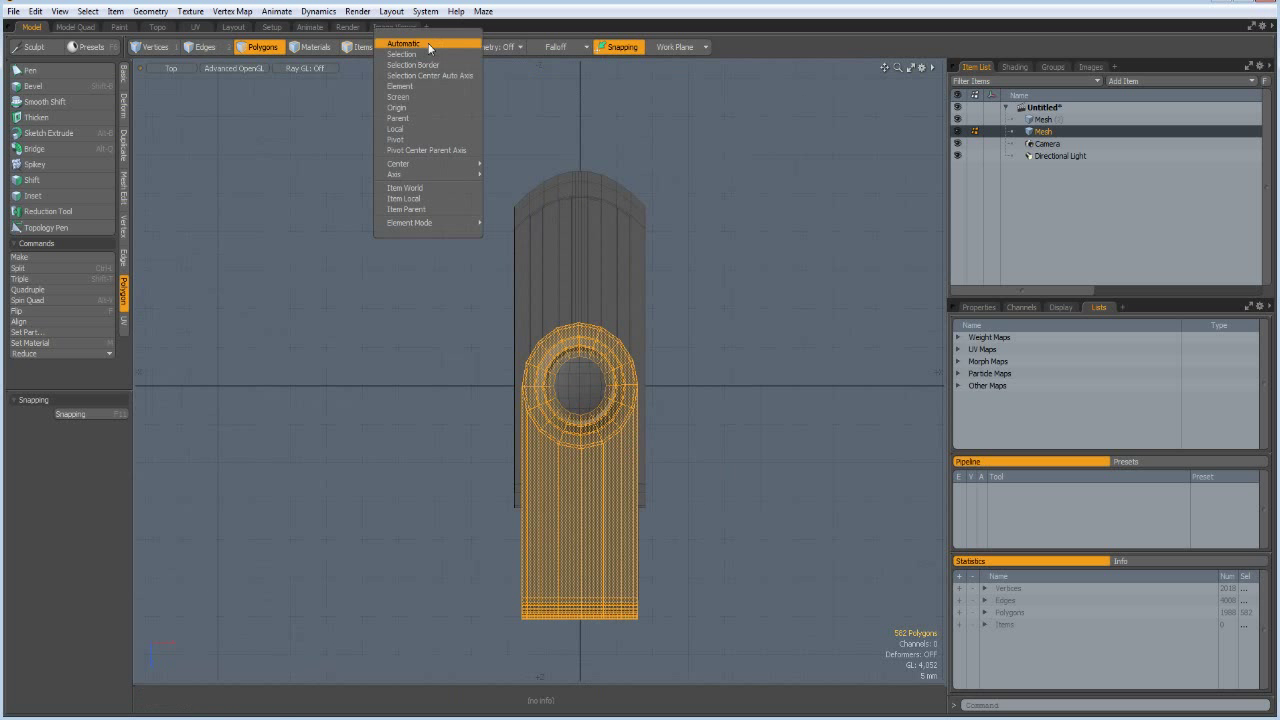
{"action": "left_click", "coordinate": [412, 108]}
{"action": "key", "text": "e"}
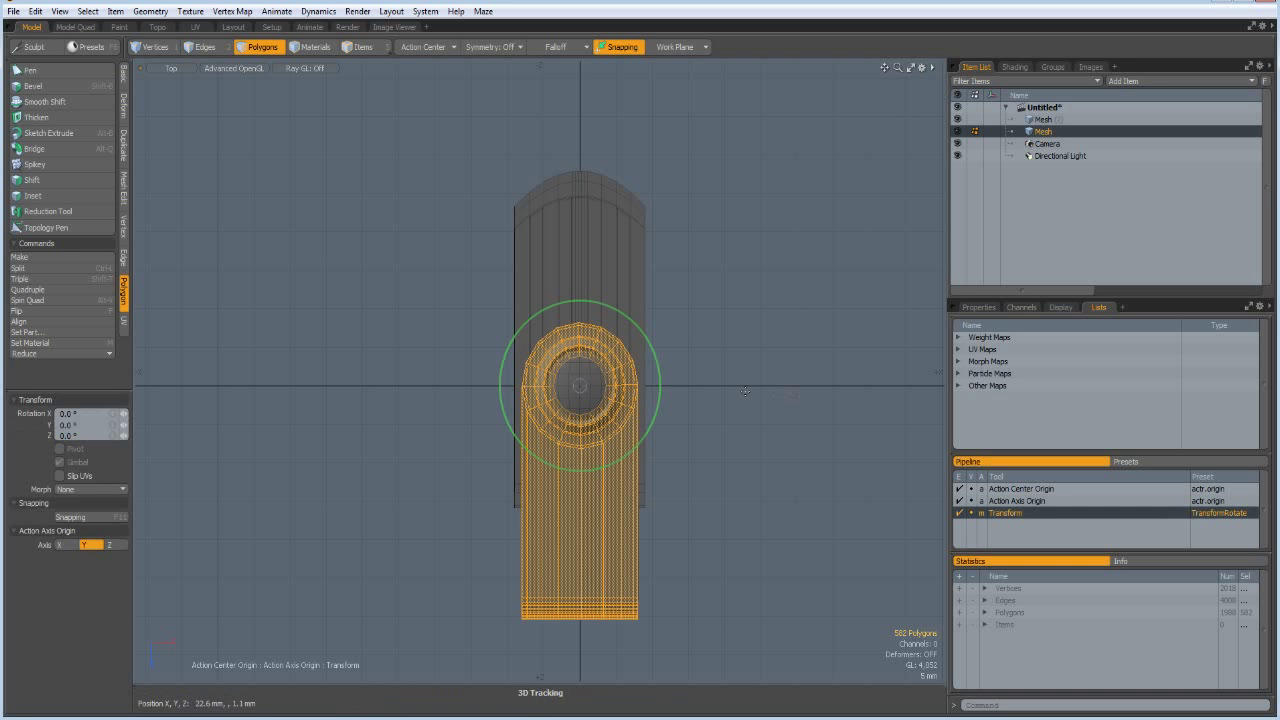
{"action": "left_click_drag", "start_coordinate": [649, 343], "coordinate": [615, 460]}
{"action": "left_click_drag", "start_coordinate": [591, 521], "coordinate": [455, 455]}
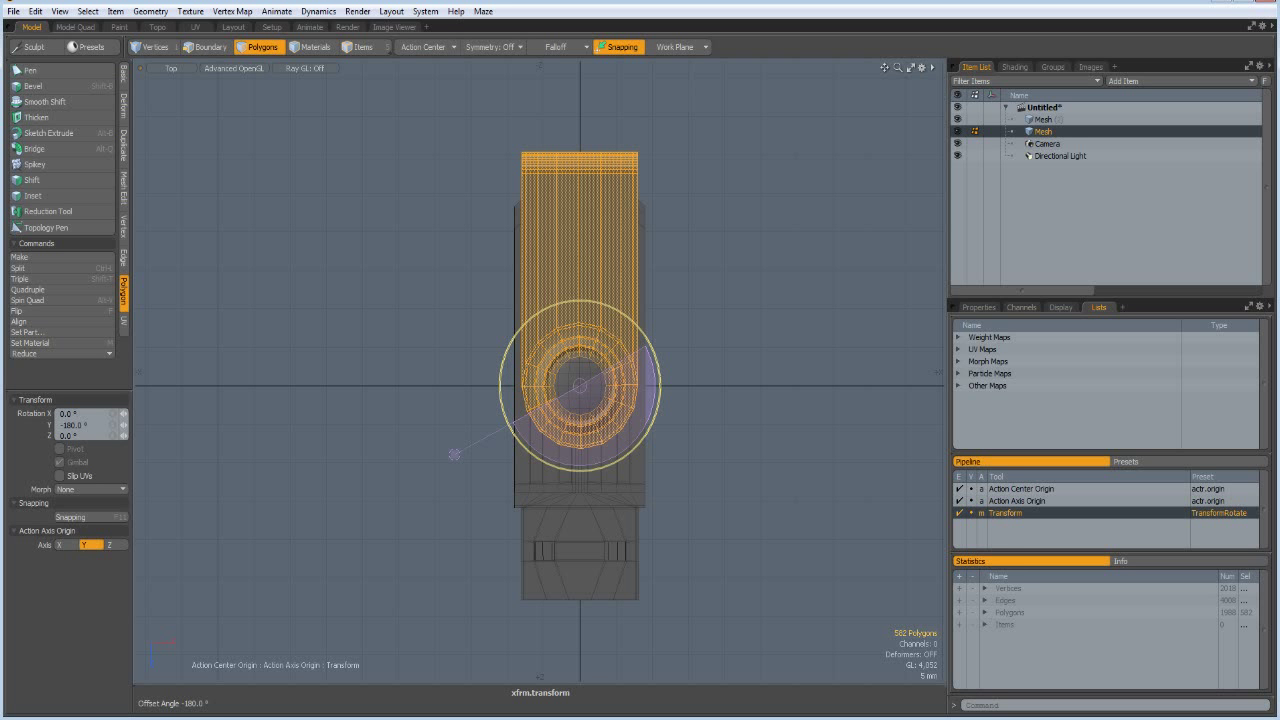
{"action": "left_click_drag", "start_coordinate": [455, 455], "coordinate": [717, 302]}
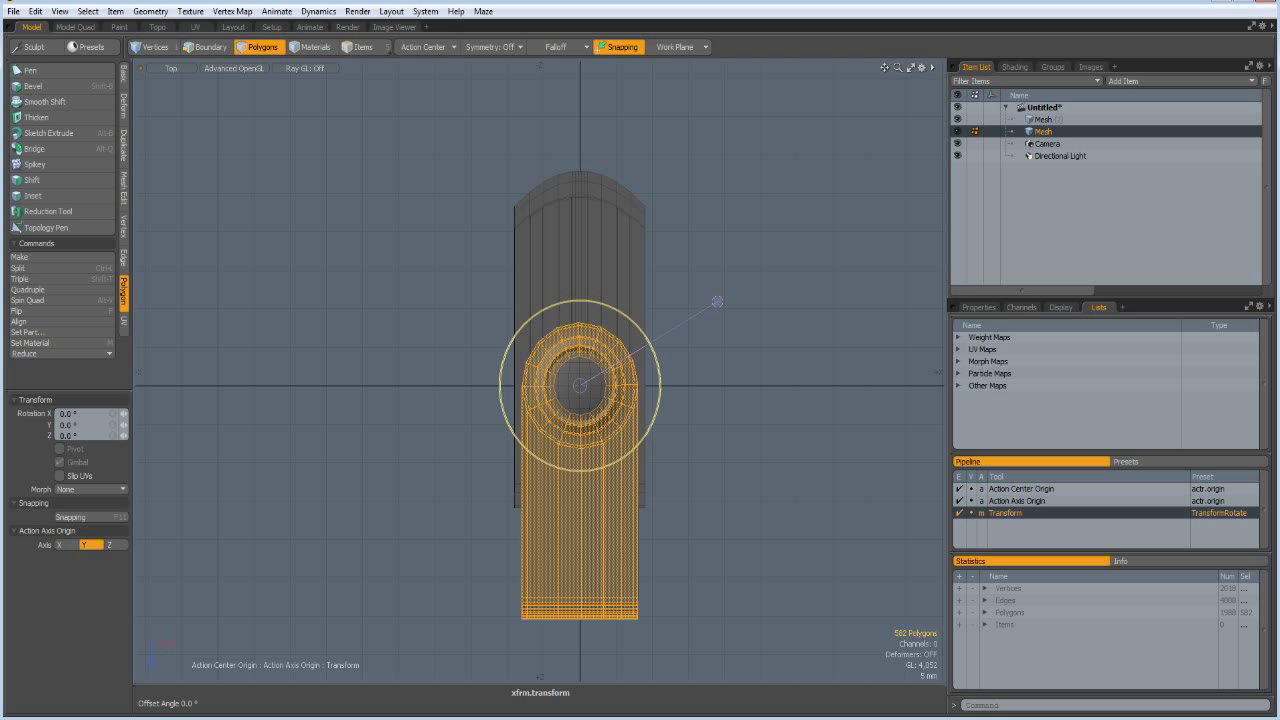
{"action": "left_click_drag", "start_coordinate": [717, 301], "coordinate": [577, 496]}
{"action": "key", "text": "q"}
{"action": "left_click", "coordinate": [745, 453]}
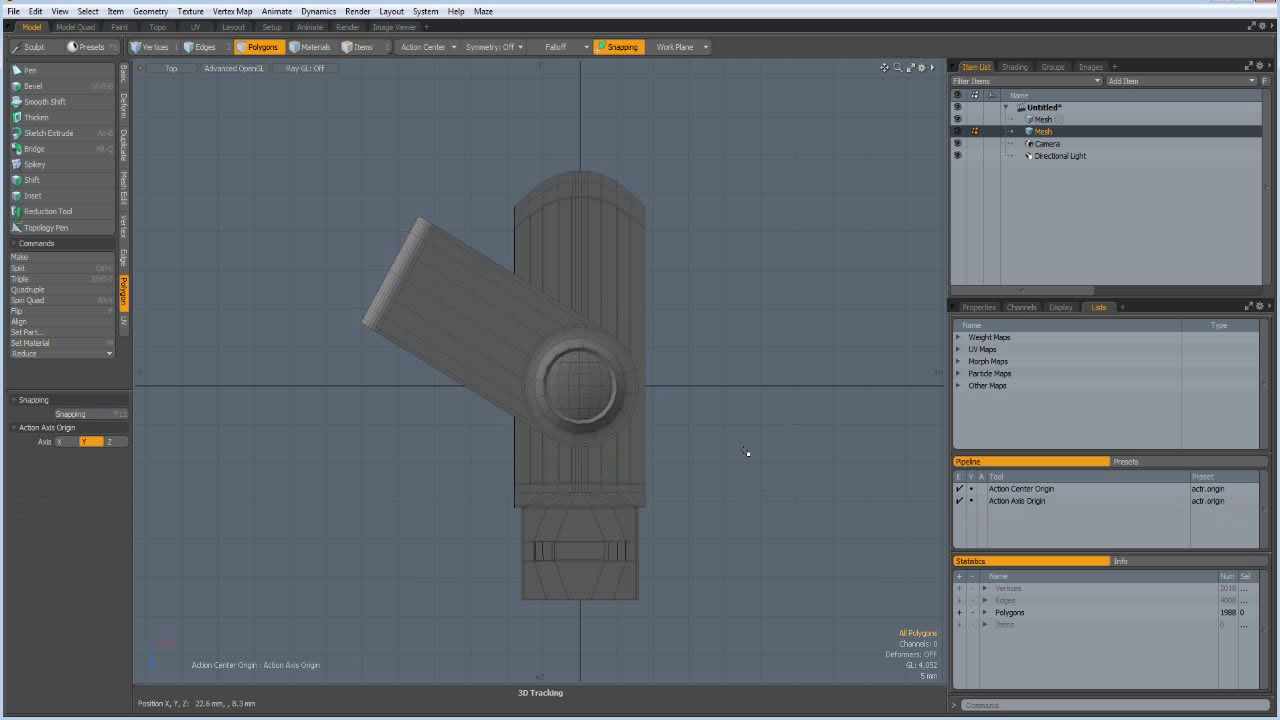
Add a unit plane as a new item and move it to -5 mm on Y, beneath the drive.
{"action": "key", "text": "ctrl+Down"}
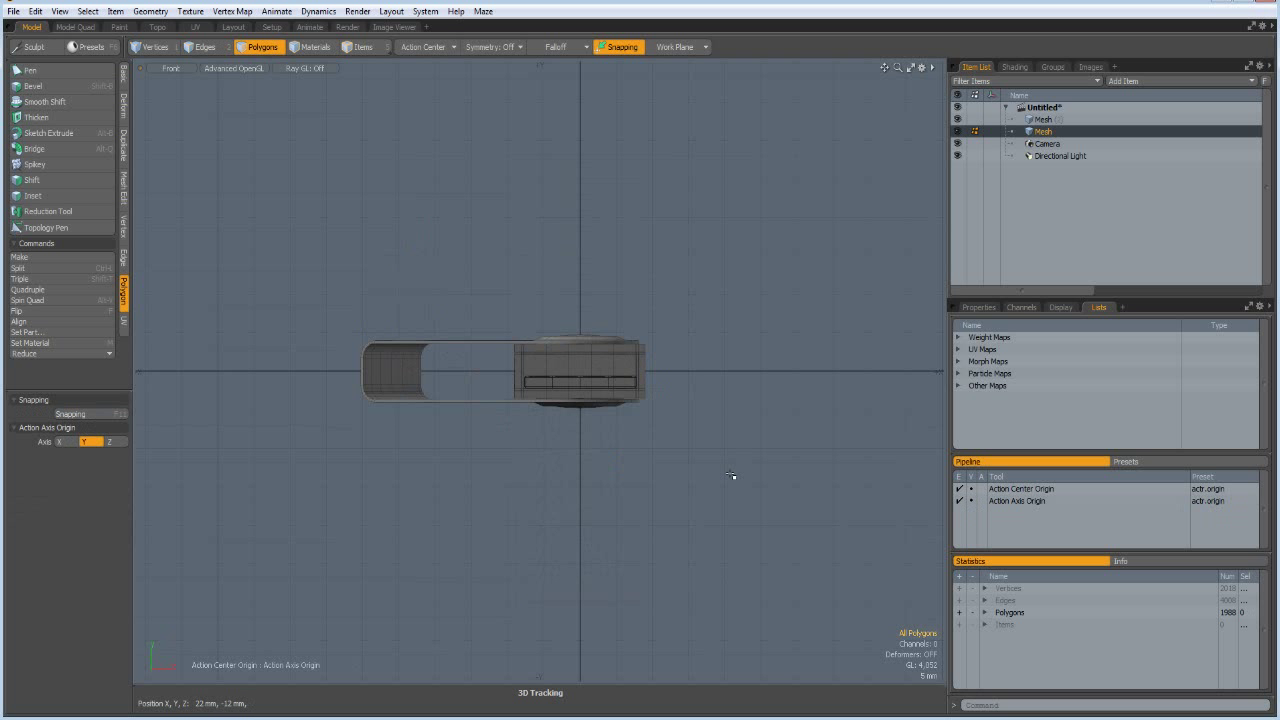
{"action": "left_click", "coordinate": [124, 76]}
{"action": "key", "text": "shift"}
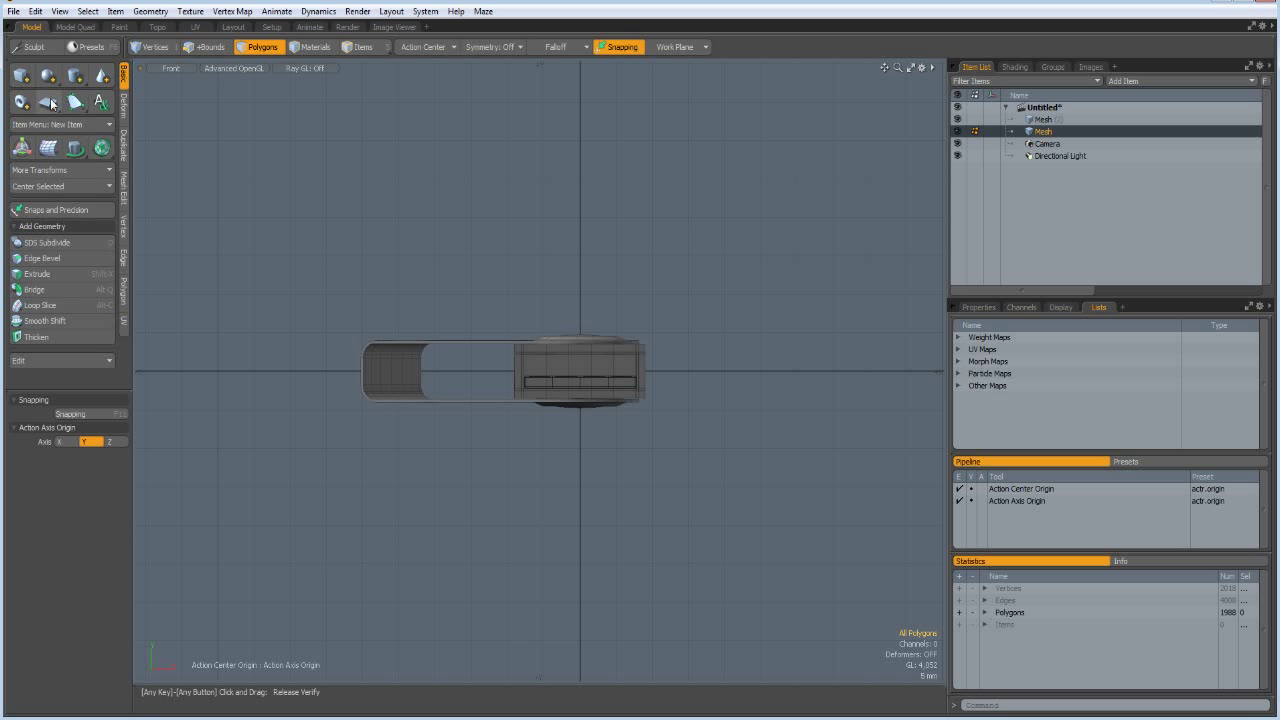
{"action": "left_click", "coordinate": [50, 105], "text": "ctrl"}
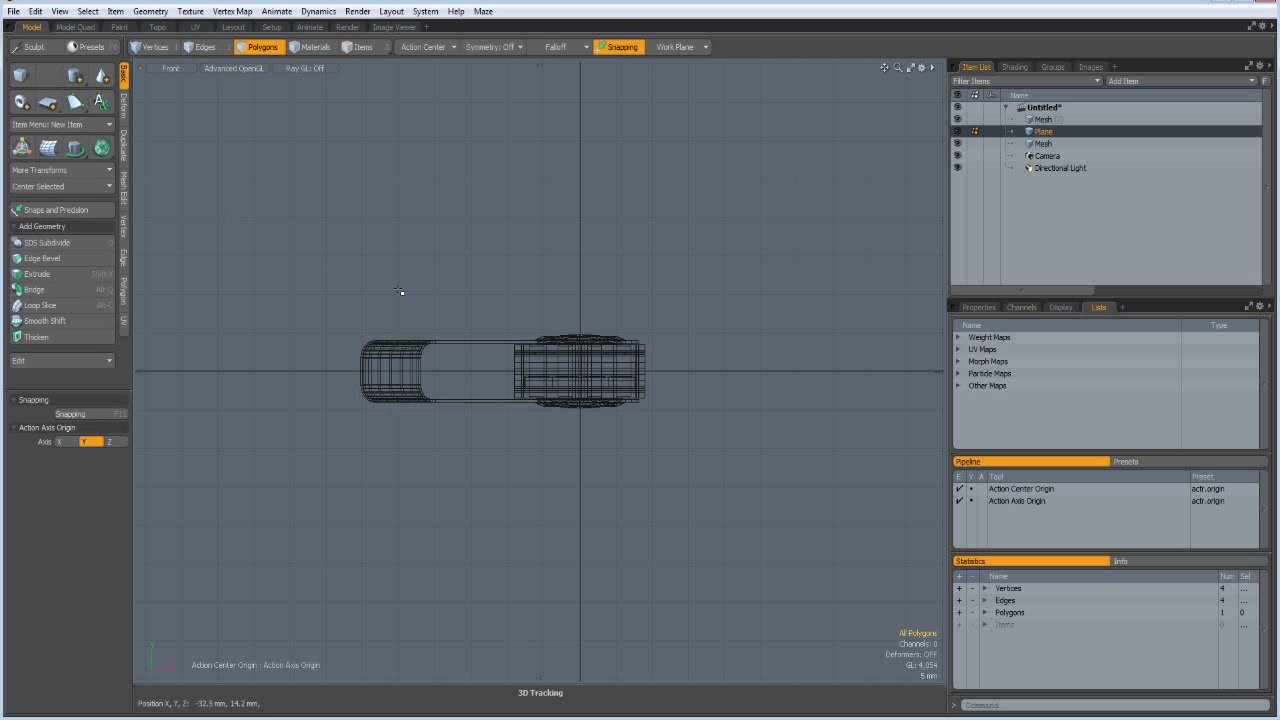
{"action": "key", "text": "w"}
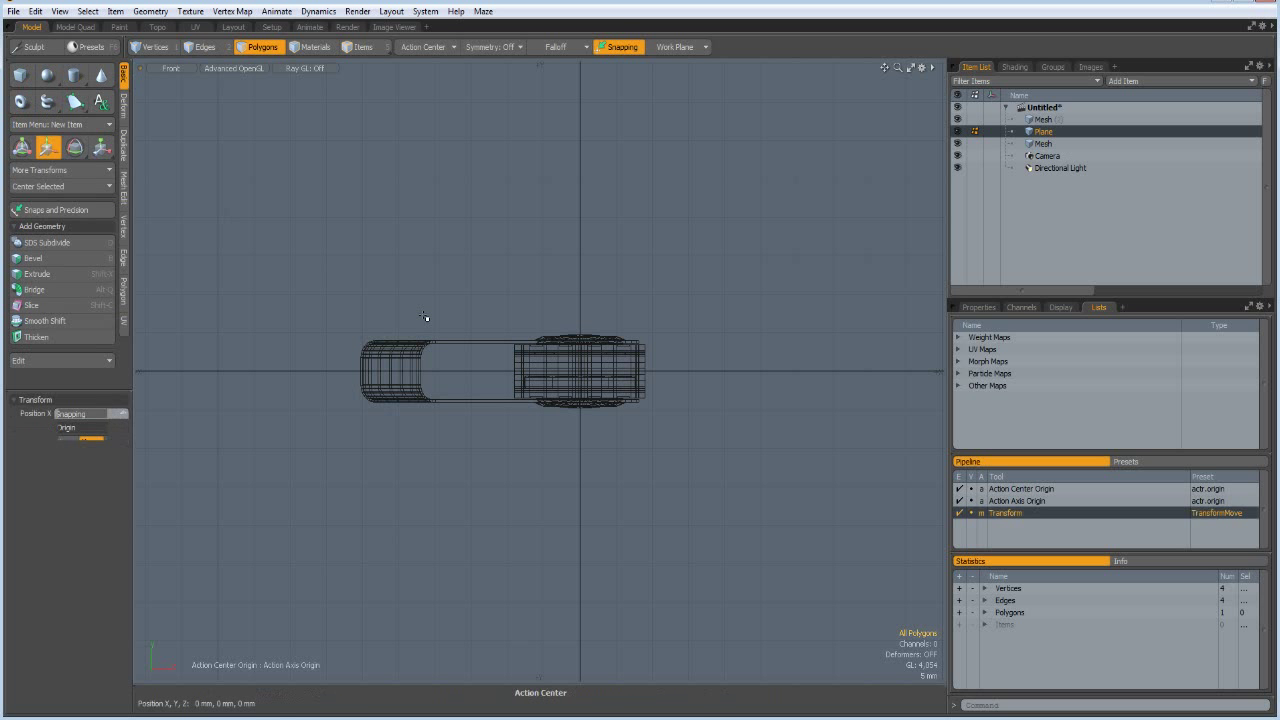
{"action": "left_click_drag", "start_coordinate": [583, 290], "coordinate": [583, 327]}
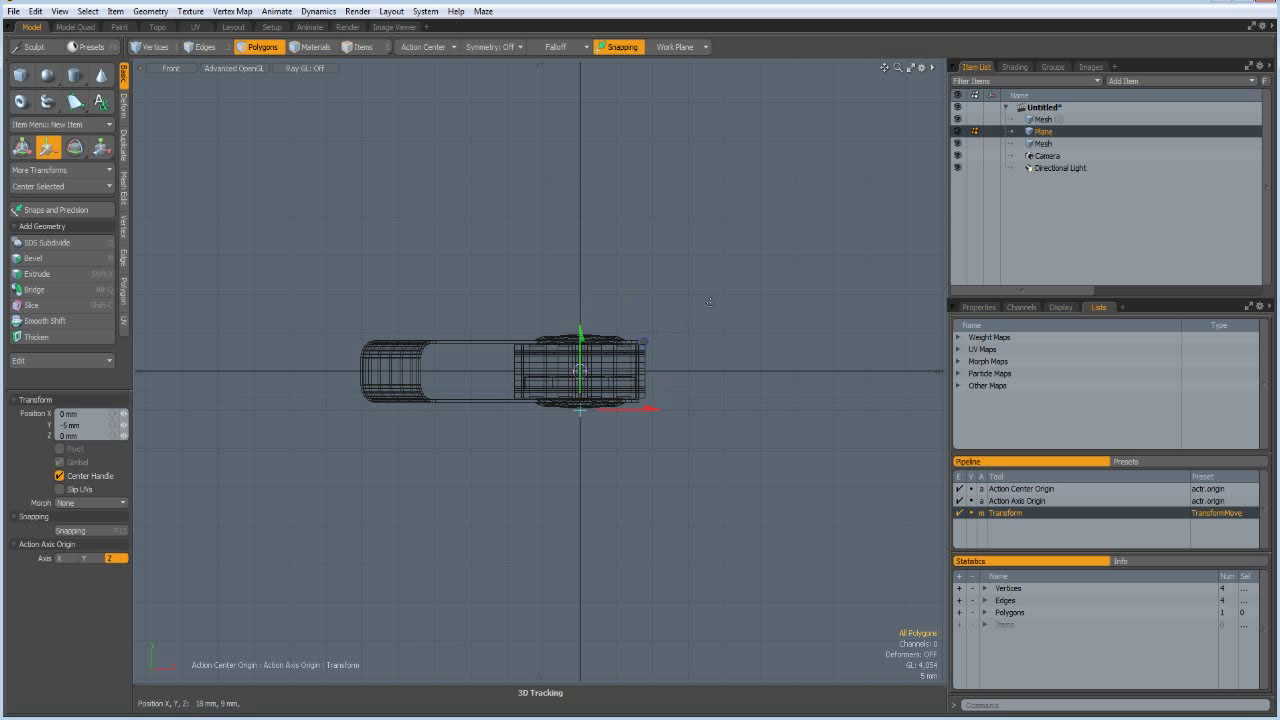
Assign the plane a material named Plane and scale it to 10000% on all three axes.
{"action": "key", "text": "m"}
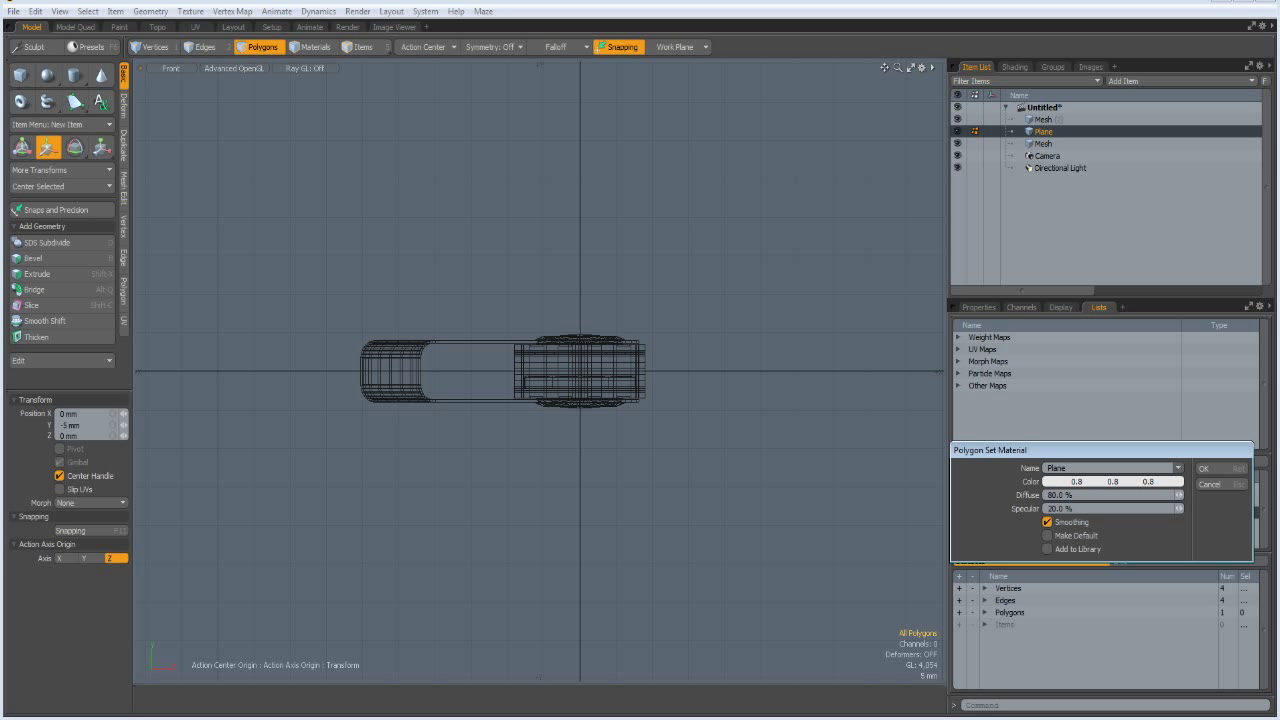
{"action": "key", "text": "Return"}
{"action": "key", "text": "r"}
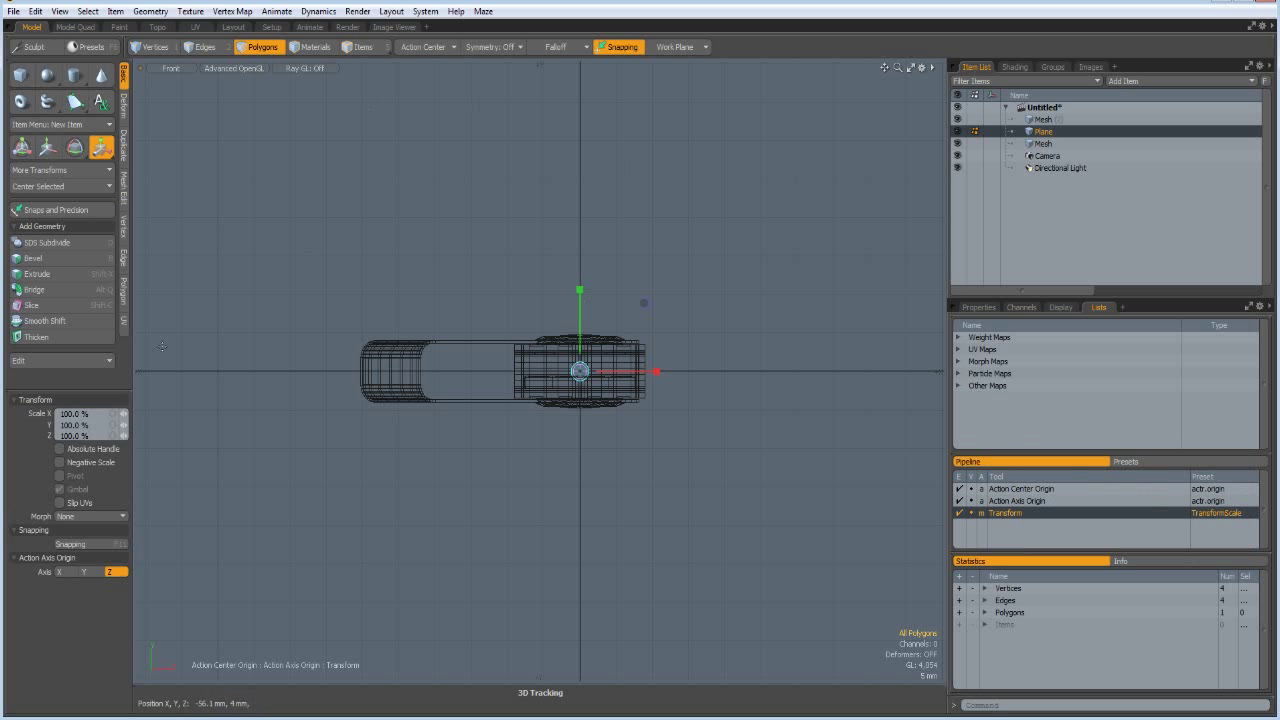
{"action": "left_click", "coordinate": [113, 418]}
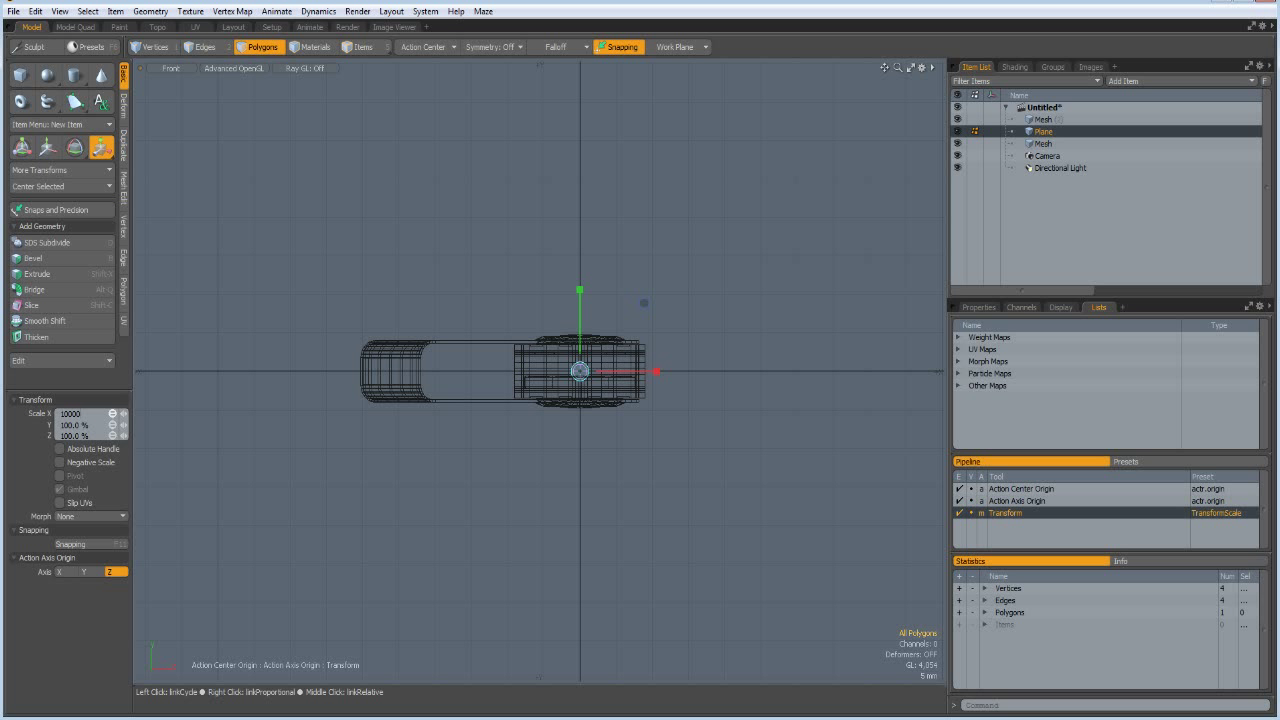
{"action": "key", "text": "Return"}
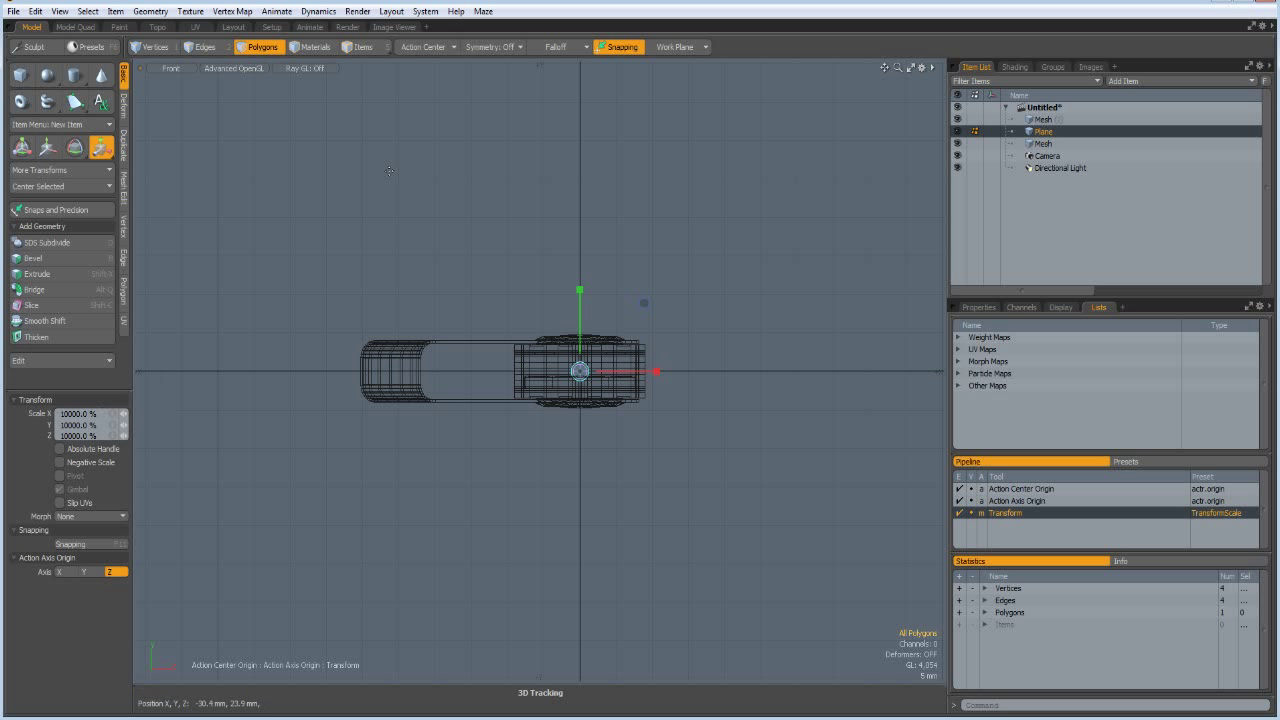
Check the ground plane in the render preview, return to the modeling layout, and set its viewport to look through the render camera.
{"action": "left_click", "coordinate": [348, 27]}
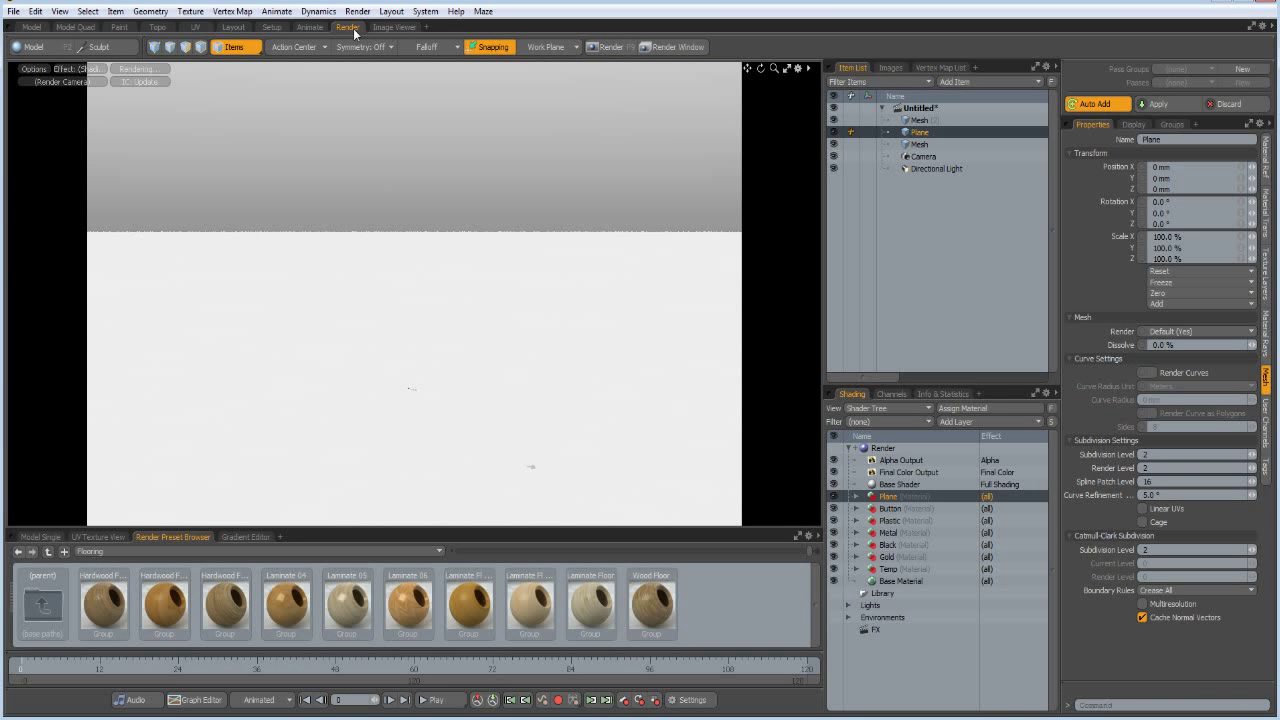
{"action": "left_click", "coordinate": [33, 27]}
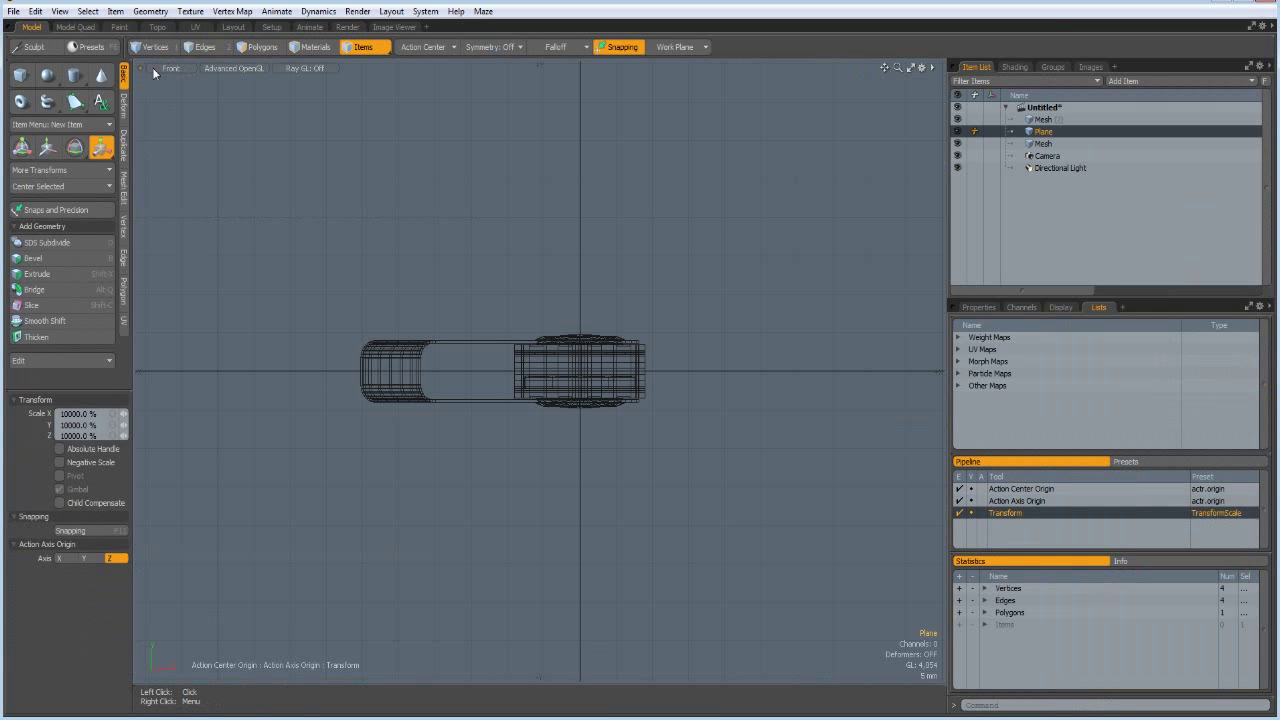
{"action": "left_click", "coordinate": [168, 68]}
{"action": "mouse_move", "coordinate": [172, 111]}
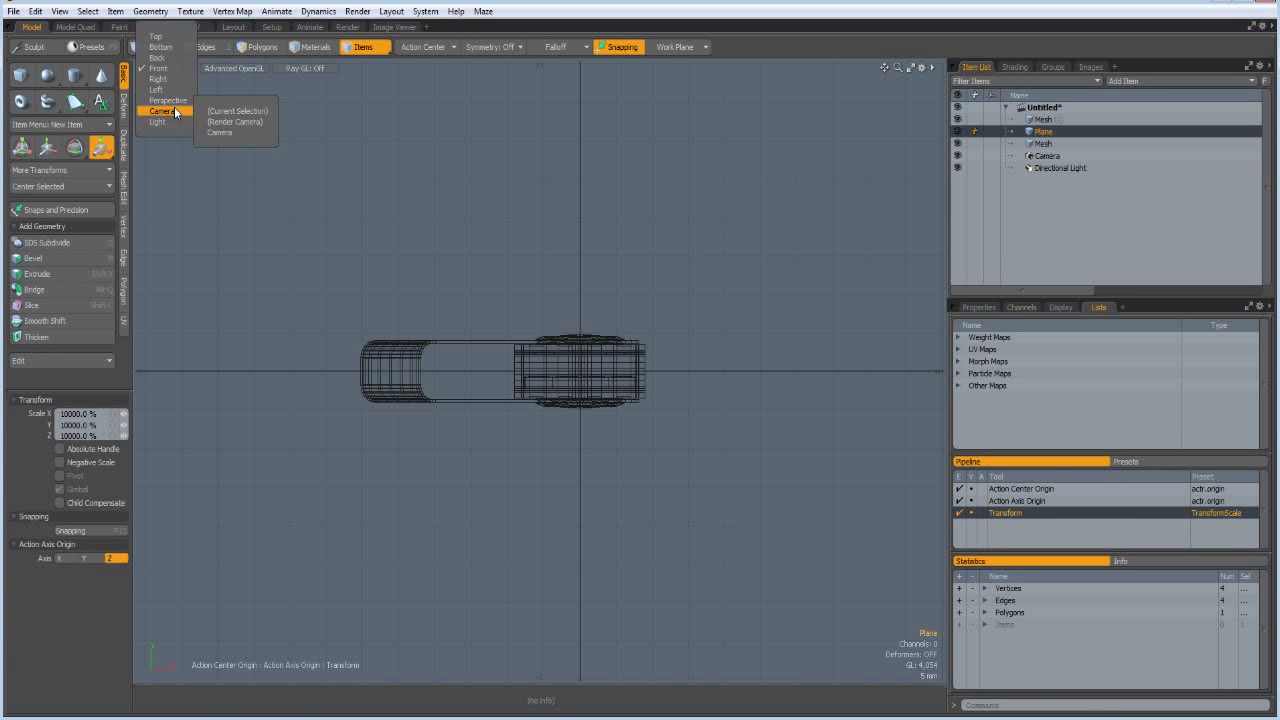
{"action": "left_click", "coordinate": [237, 121]}
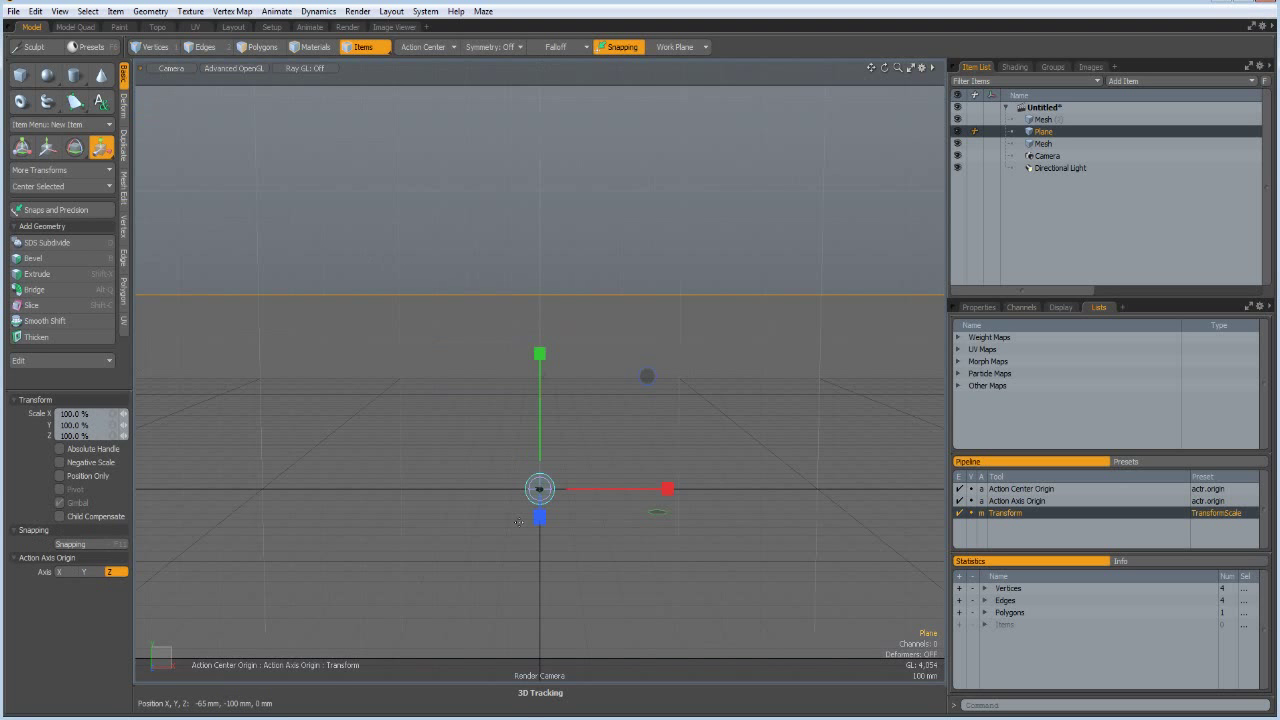
Select the connector insert mesh item, fit it in the render camera view, and angle the camera down onto it.
{"action": "scroll", "coordinate": [536, 516], "scroll_direction": "up", "scroll_amount": 2}
{"action": "left_click_drag", "start_coordinate": [550, 558], "coordinate": [568, 476], "text": "alt+shift"}
{"action": "left_click", "coordinate": [1043, 119]}
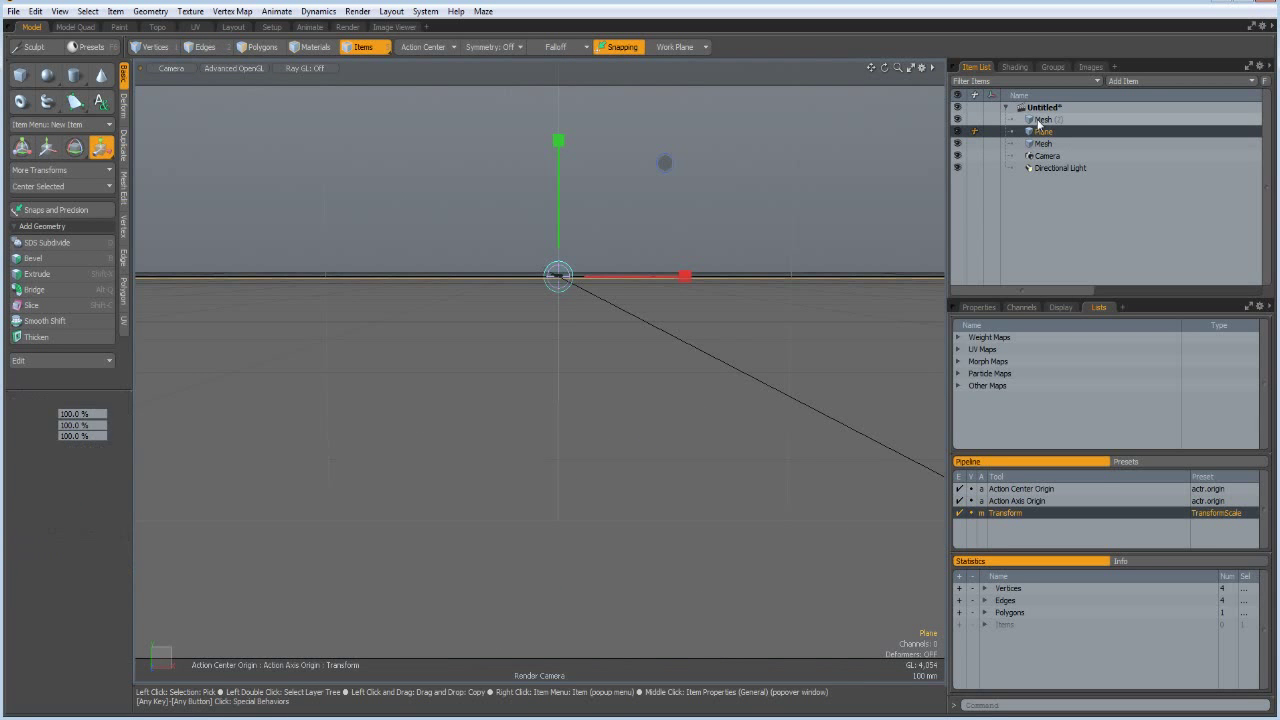
{"action": "left_click_drag", "start_coordinate": [852, 194], "coordinate": [624, 365], "text": "alt"}
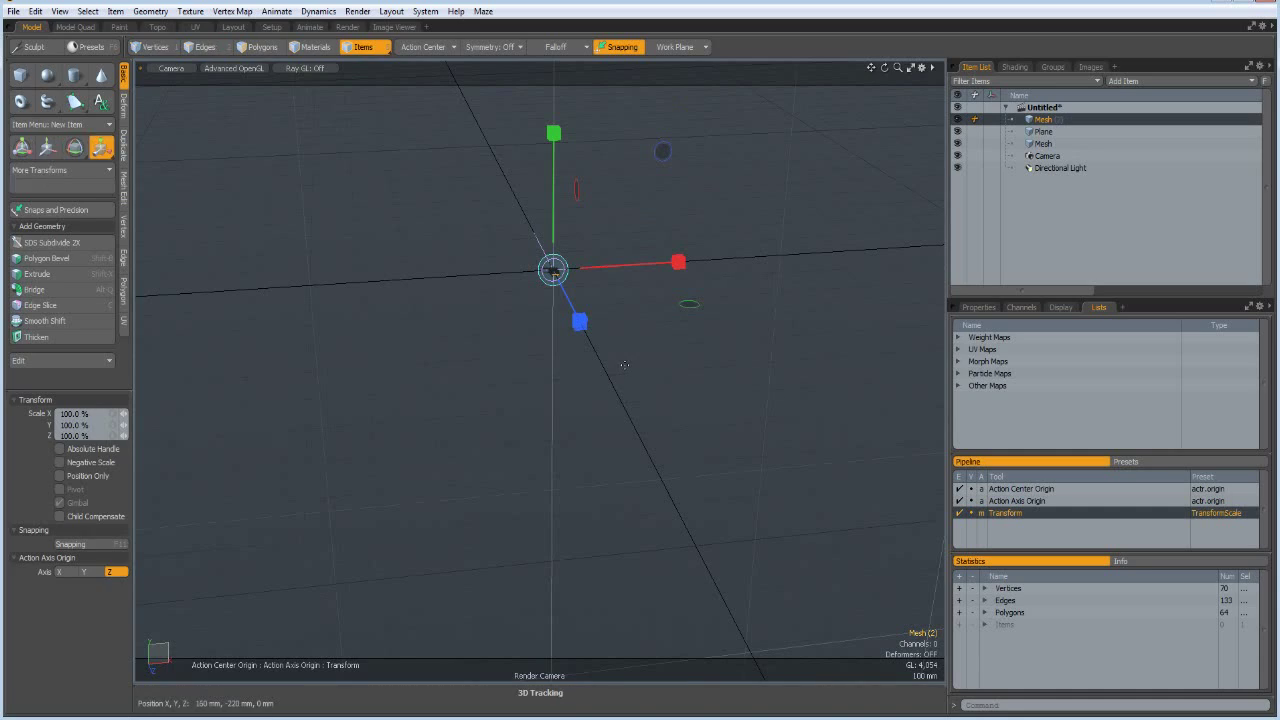
{"action": "key", "text": "shift+a"}
{"action": "mouse_move", "coordinate": [556, 482]}
{"action": "left_mouse_down", "text": "alt"}
{"action": "mouse_move", "coordinate": [549, 468]}
{"action": "mouse_move", "coordinate": [551, 479]}
{"action": "left_mouse_up", "text": "alt"}
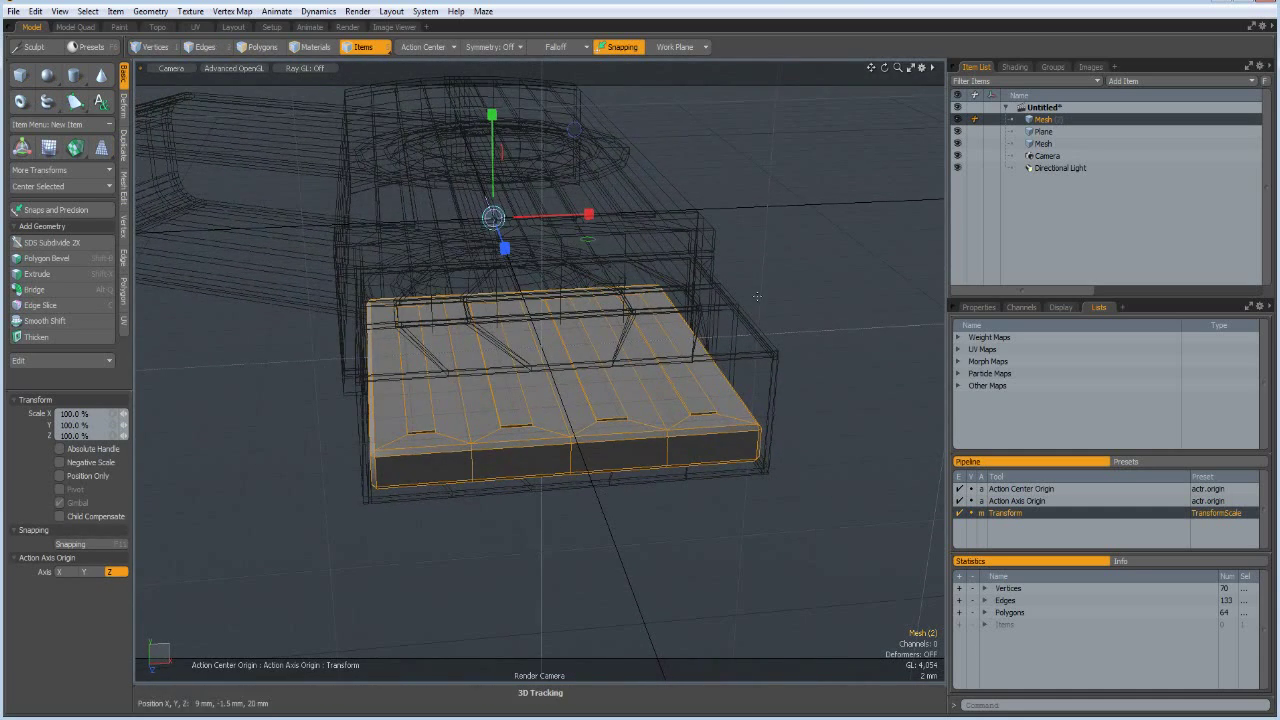
Reframe the render camera to show the whole USB drive, drop the transform tool, select the ground plane, and check the render preview.
{"action": "scroll", "coordinate": [735, 228], "scroll_direction": "down", "scroll_amount": 1}
{"action": "left_click_drag", "start_coordinate": [655, 215], "coordinate": [681, 406], "text": "alt+shift"}
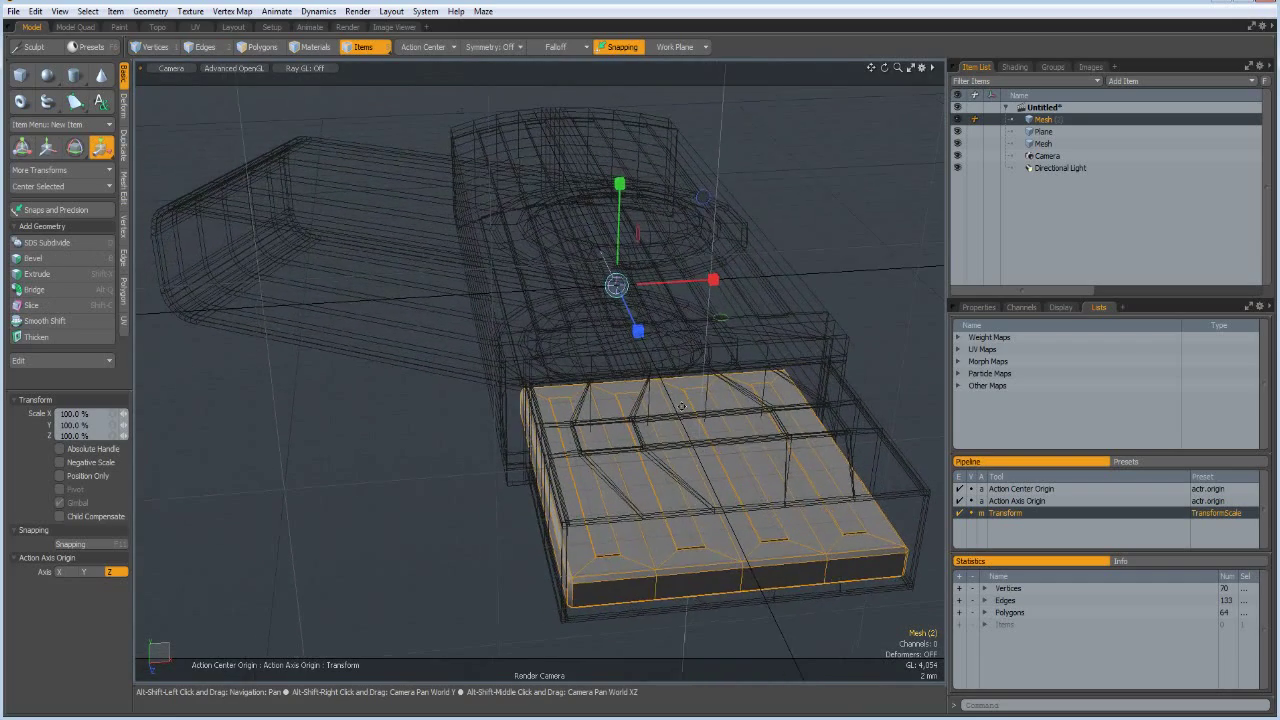
{"action": "key", "text": "space"}
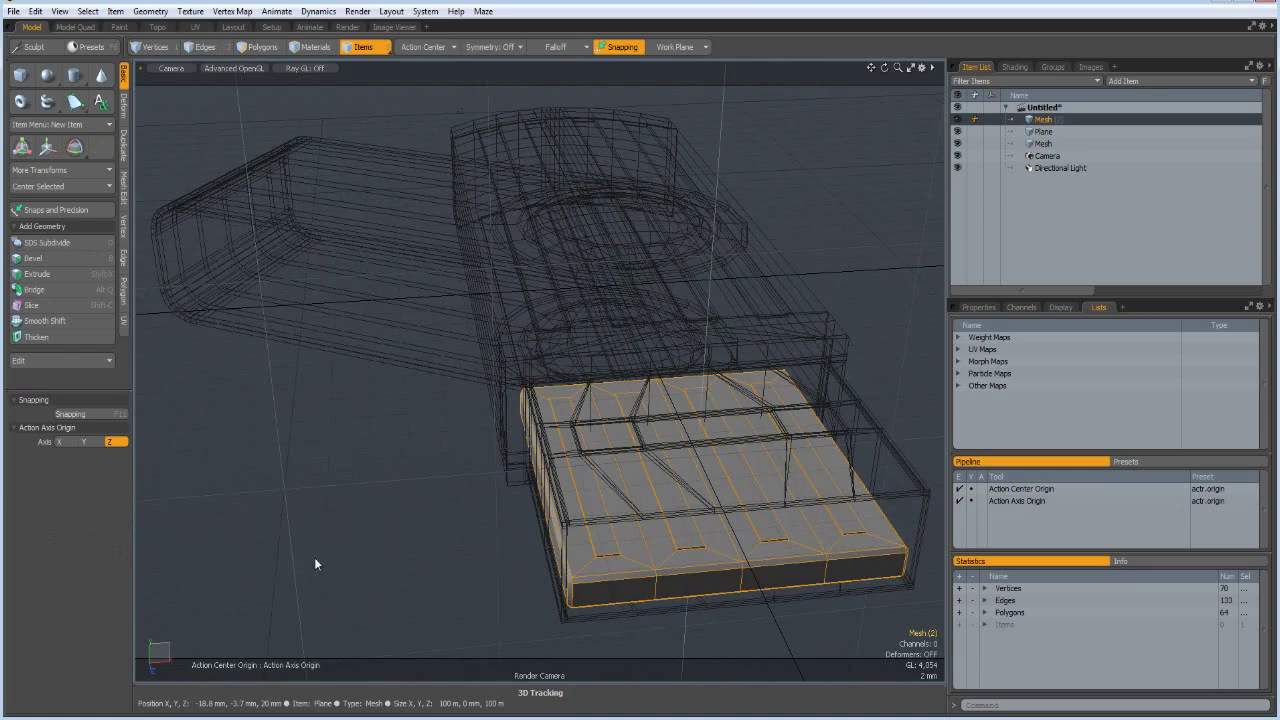
{"action": "left_click", "coordinate": [318, 558]}
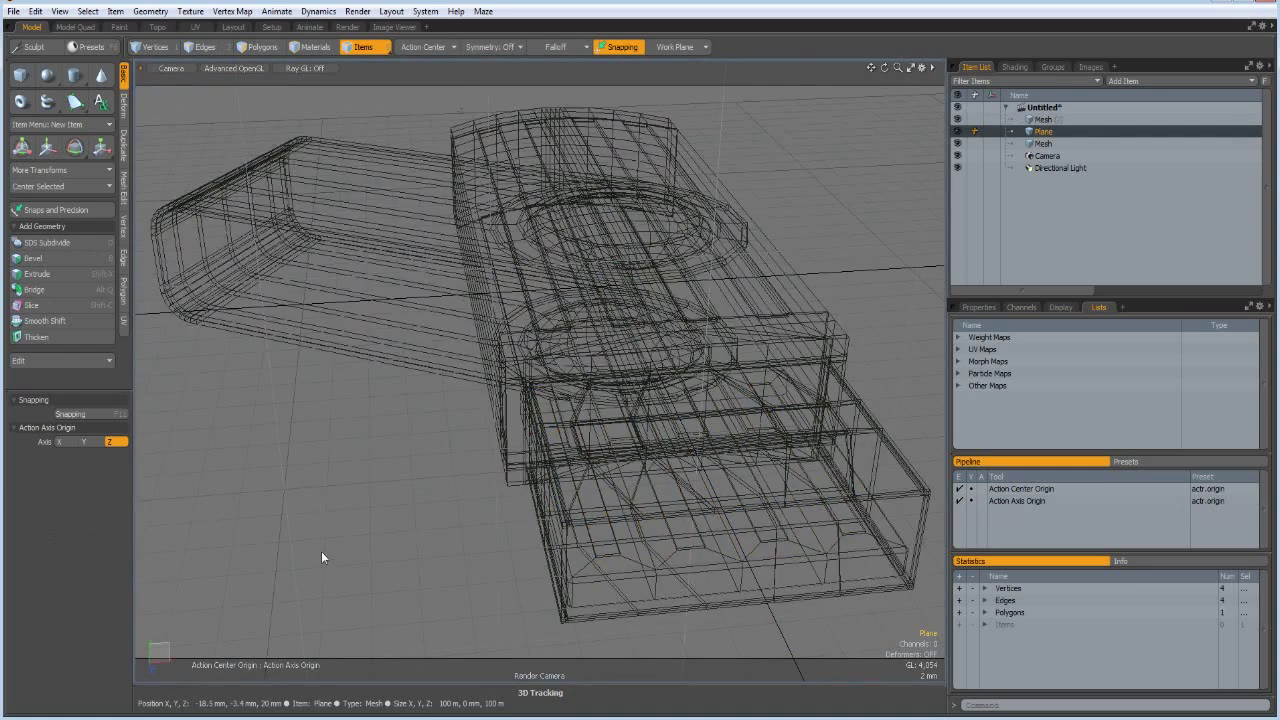
{"action": "left_click", "coordinate": [348, 27]}
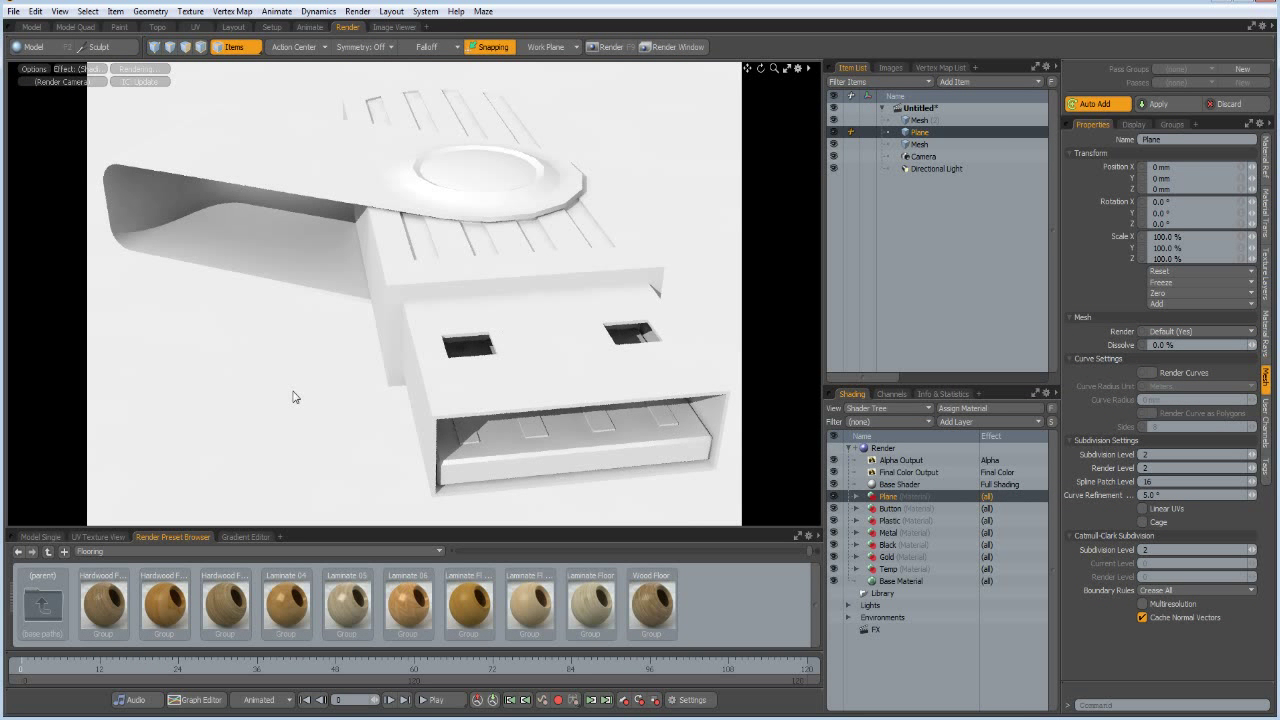
Select the drive's main mesh item in the modeling layout and turn on subdivision smoothing for it.
{"action": "left_click", "coordinate": [33, 27]}
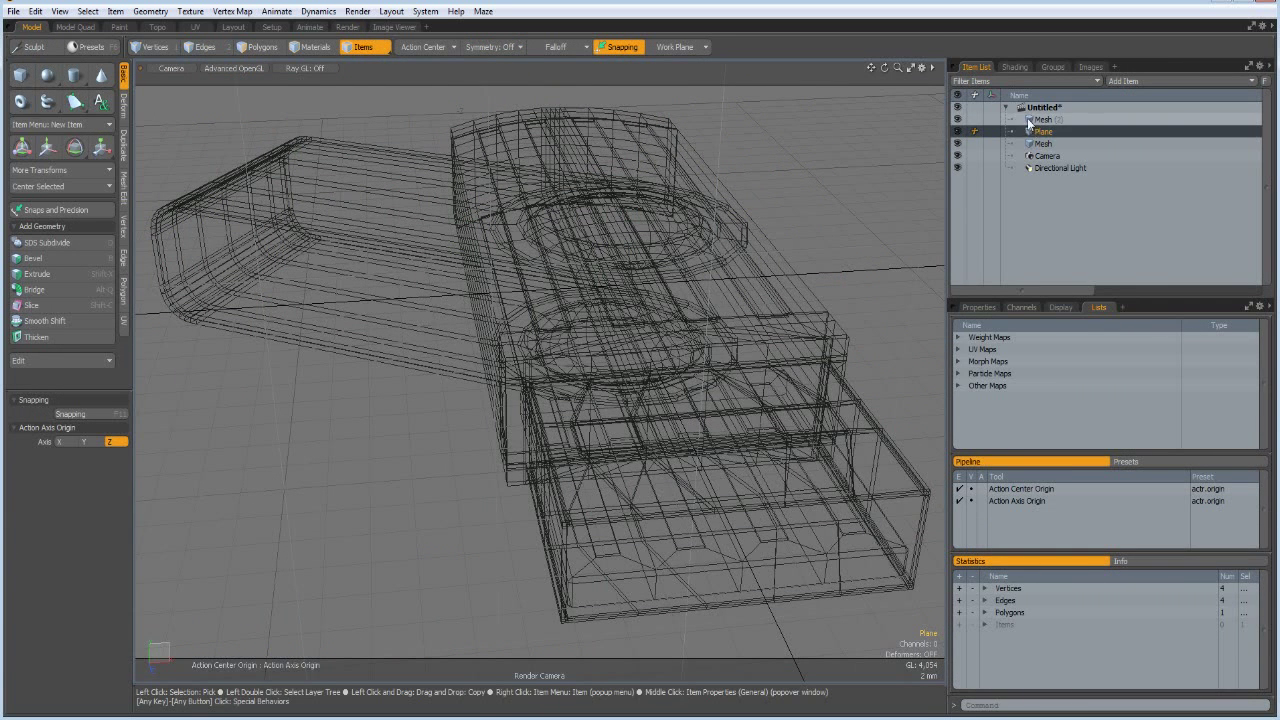
{"action": "left_click", "coordinate": [1042, 143]}
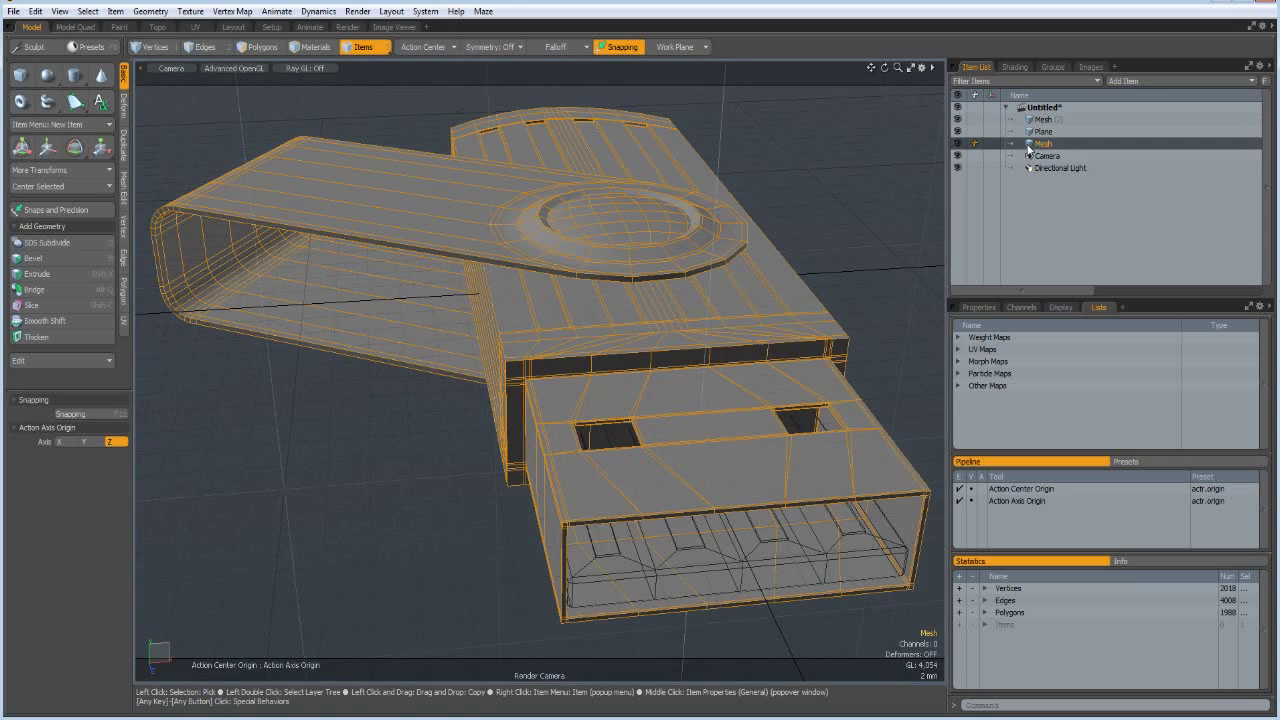
{"action": "key", "text": "Tab"}
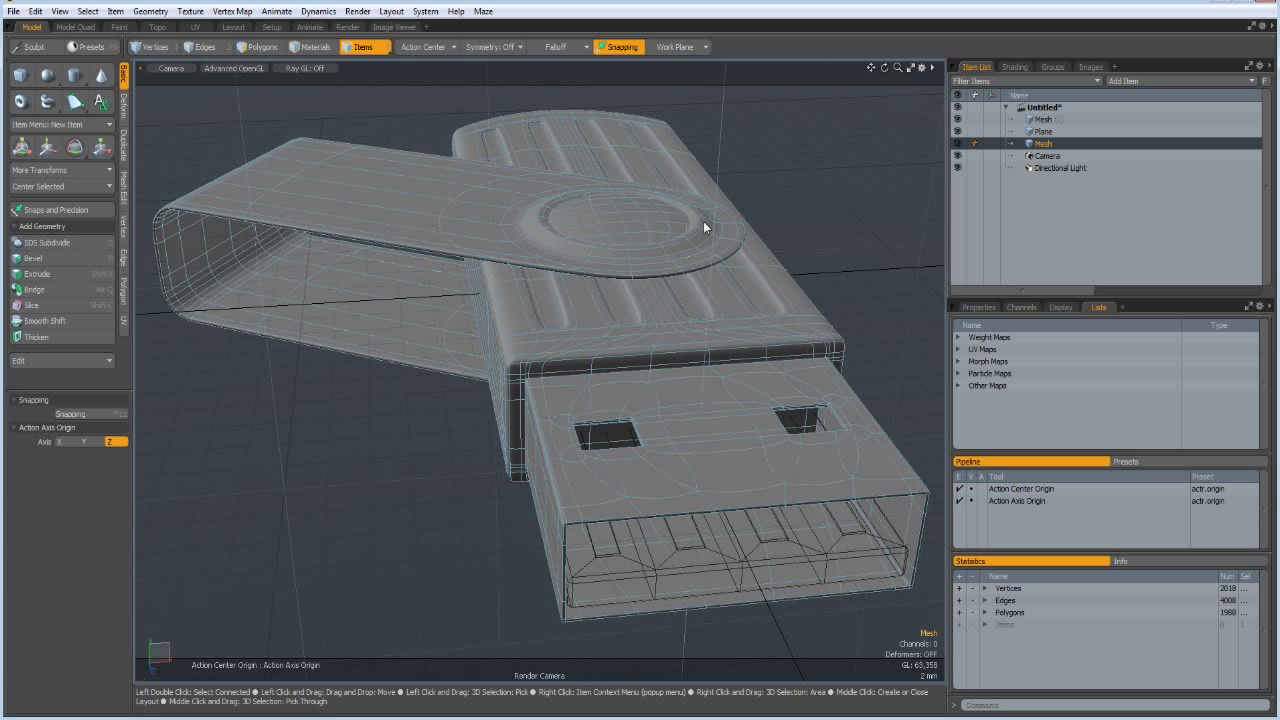
Return to the render layout and apply the Laminate Floor preset to the Plane material group.
{"action": "left_click", "coordinate": [349, 27]}
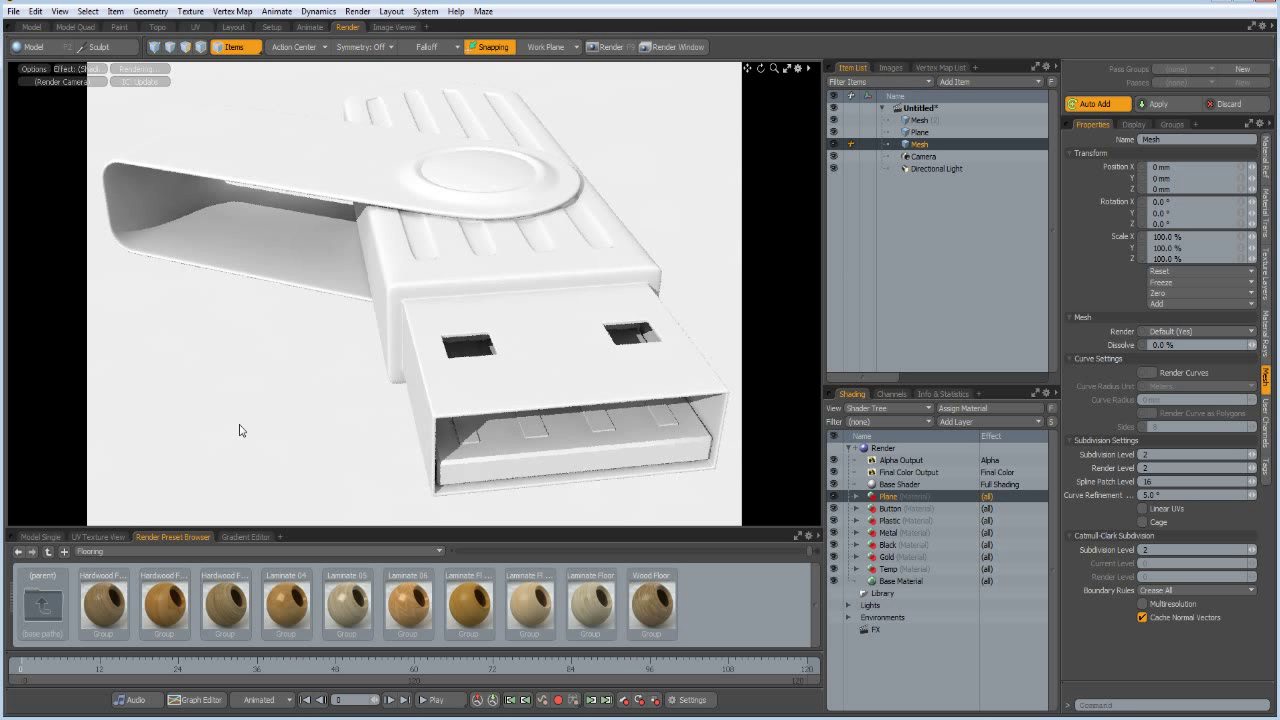
{"action": "left_click", "coordinate": [591, 605]}
{"action": "left_click_drag", "start_coordinate": [856, 512], "coordinate": [857, 499]}
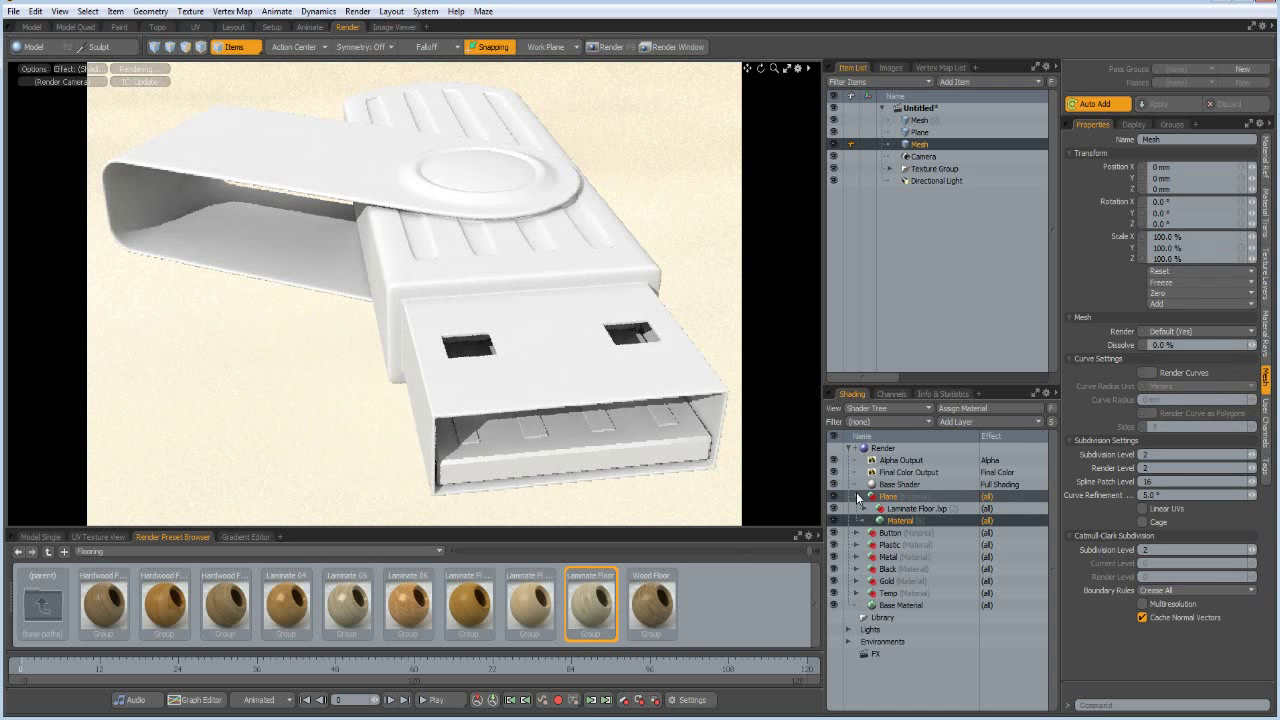
Set the horizontal and vertical wrap to 200 for both laminate image layers, diffuse color and bump, in the Plane material.
{"action": "left_click", "coordinate": [857, 497]}
{"action": "left_click", "coordinate": [856, 497]}
{"action": "left_click", "coordinate": [908, 533]}
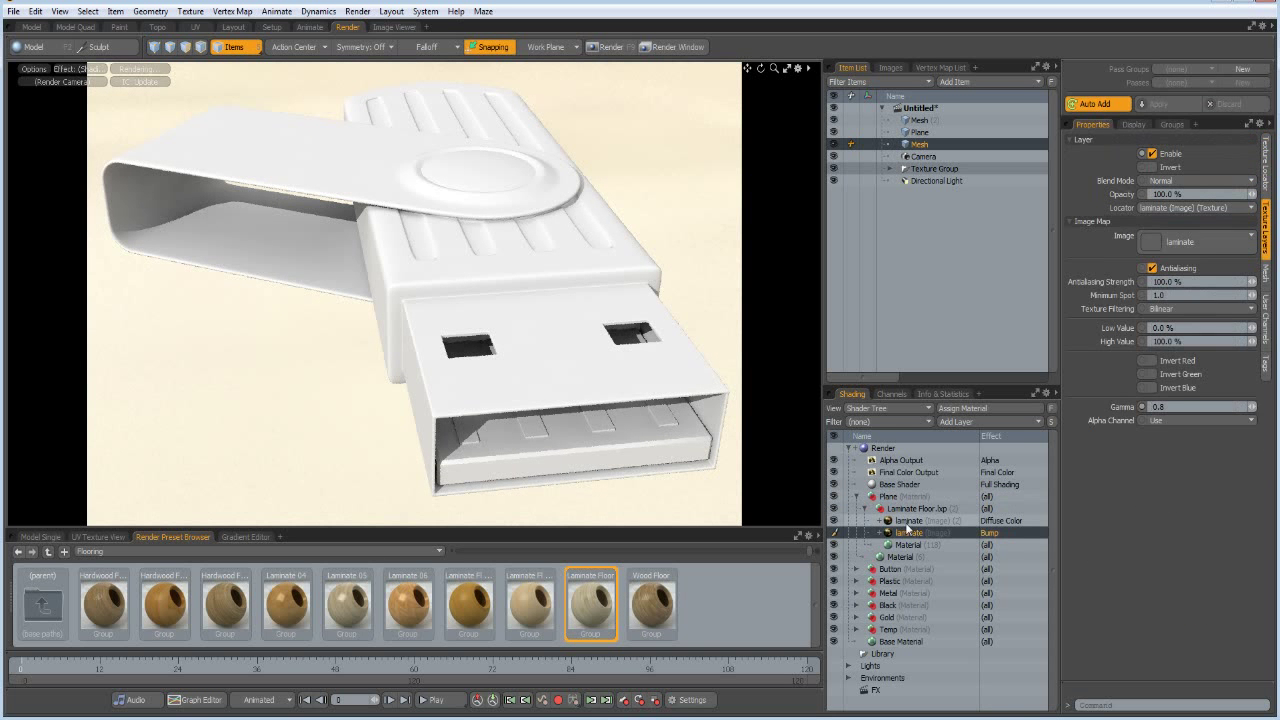
{"action": "left_click", "coordinate": [906, 522], "text": "ctrl"}
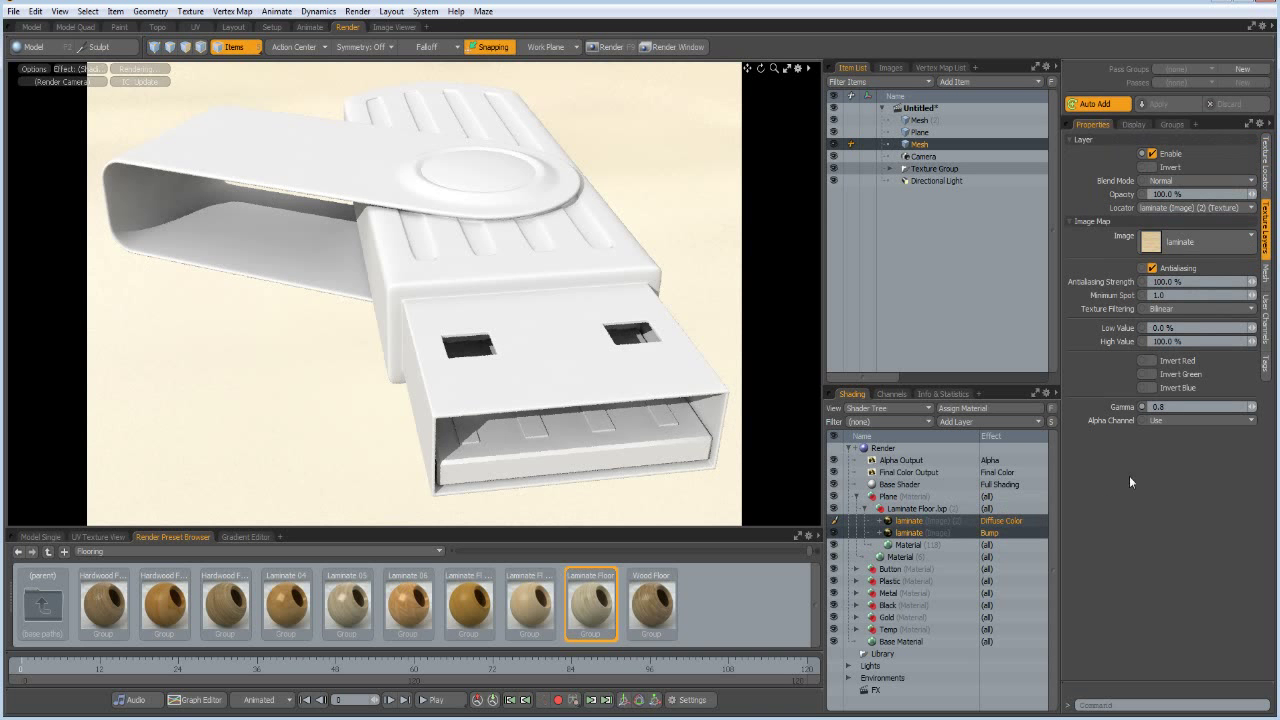
{"action": "left_click", "coordinate": [1267, 160]}
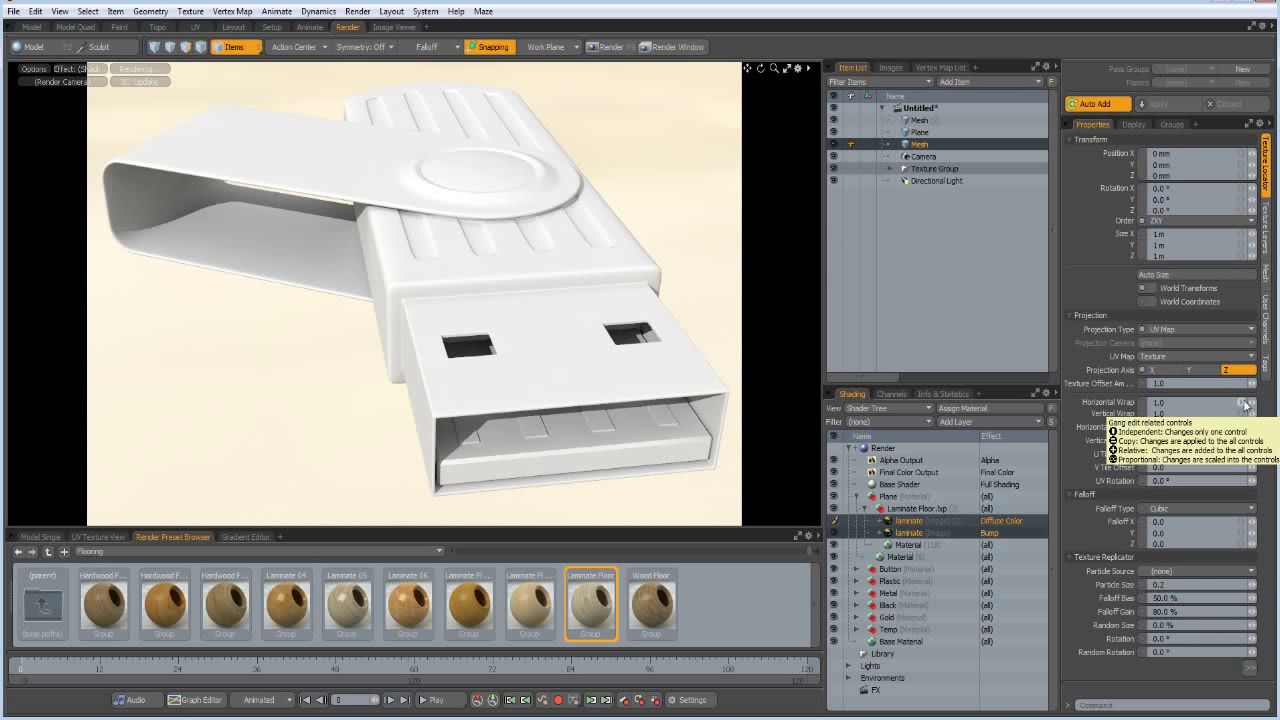
{"action": "left_click", "coordinate": [1245, 403]}
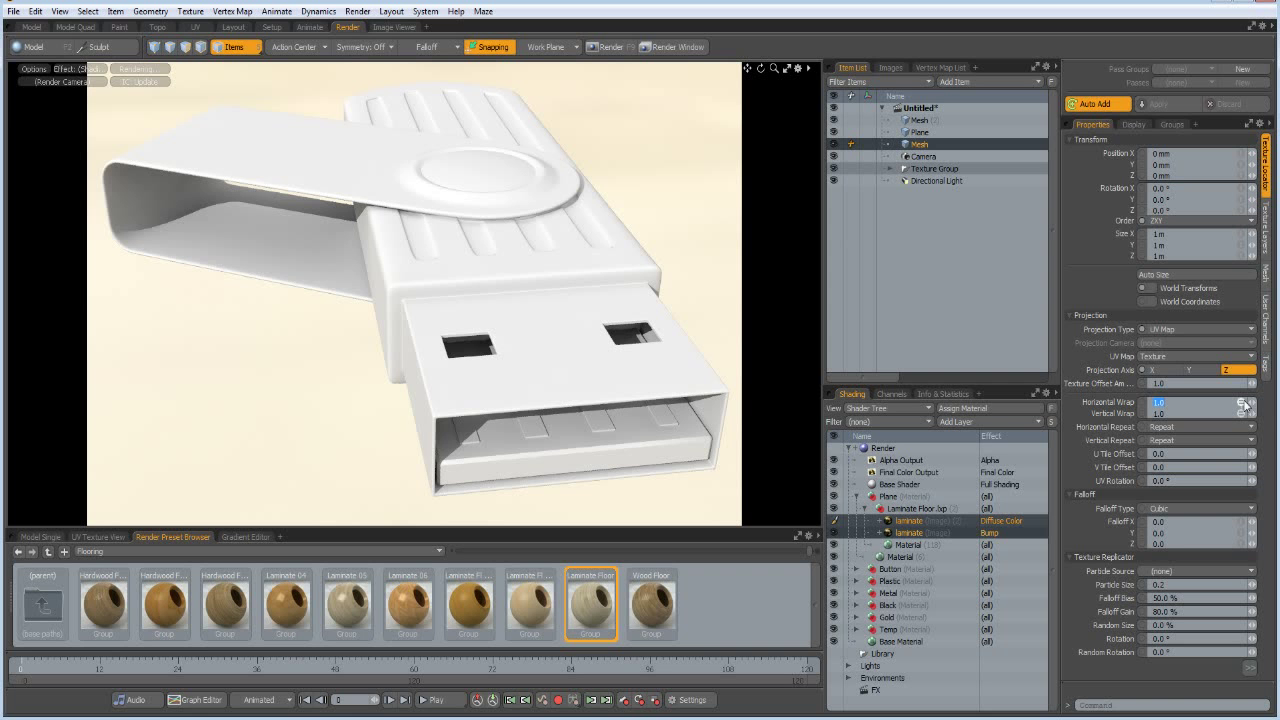
{"action": "type", "text": "200"}
{"action": "key", "text": "Return"}
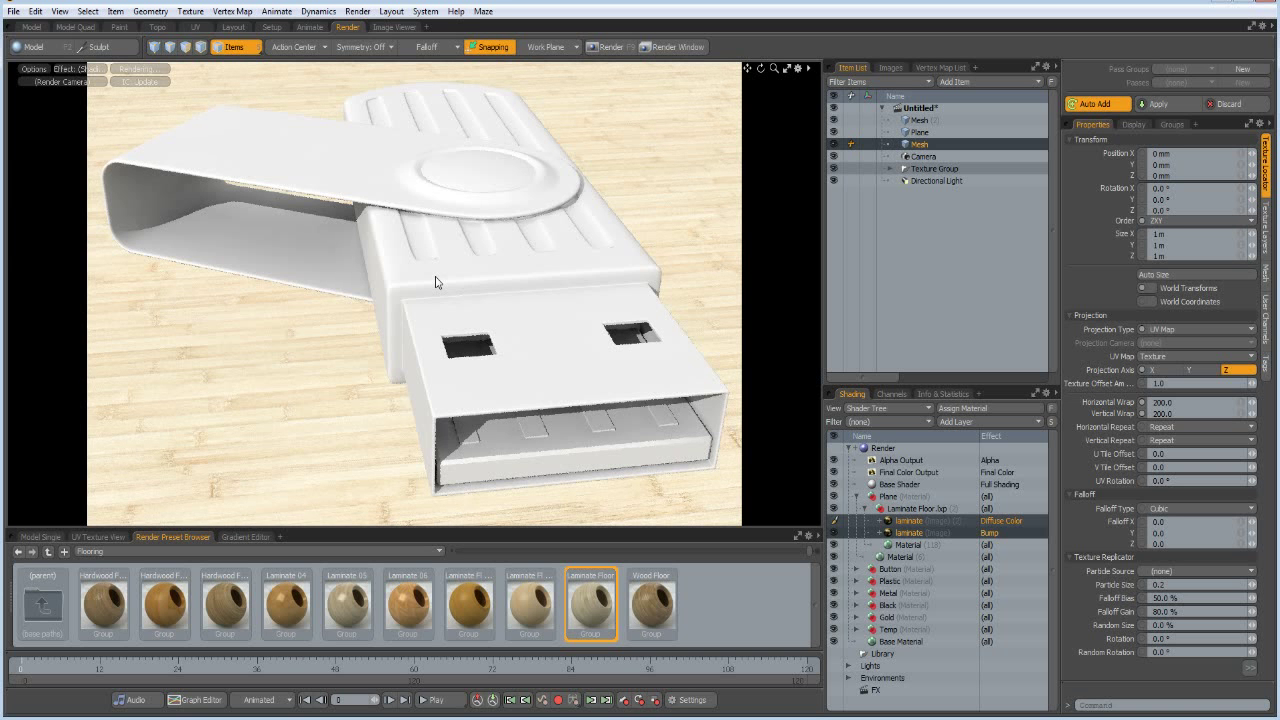
Browse the metal presets to Gold and apply Polished Gold to the Gold material group.
{"action": "double_click", "coordinate": [41, 612]}
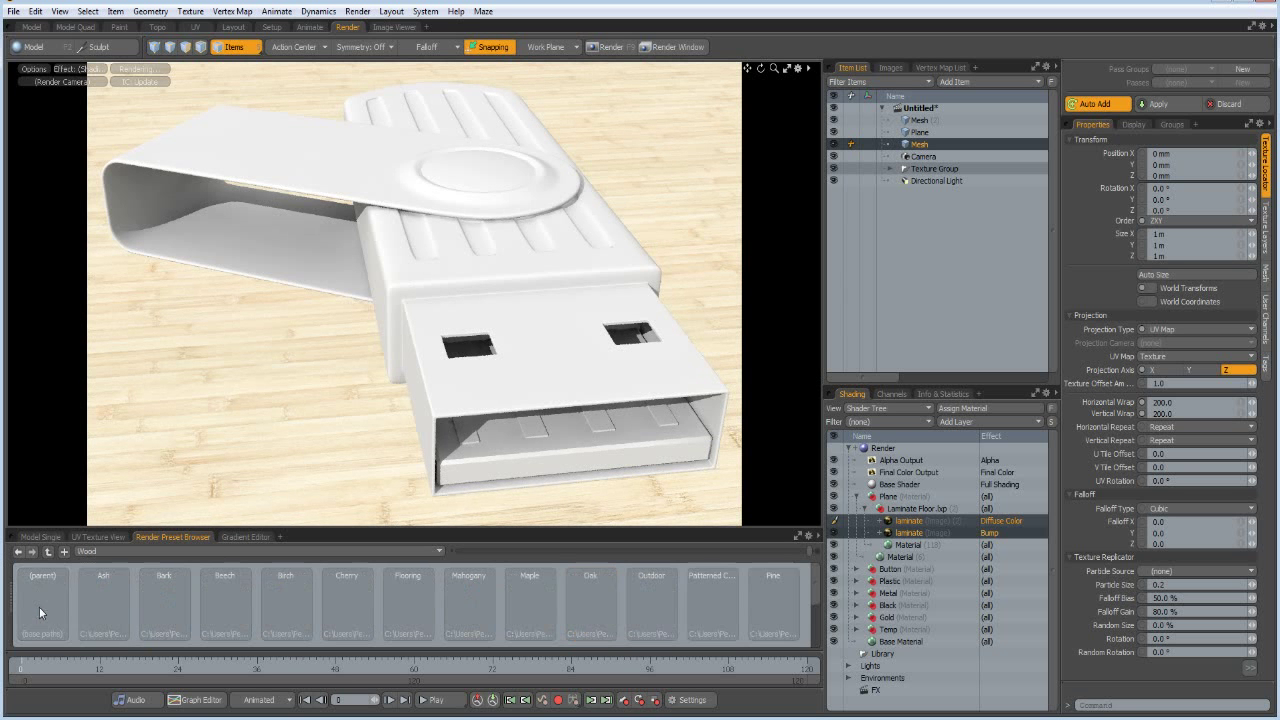
{"action": "double_click", "coordinate": [41, 612]}
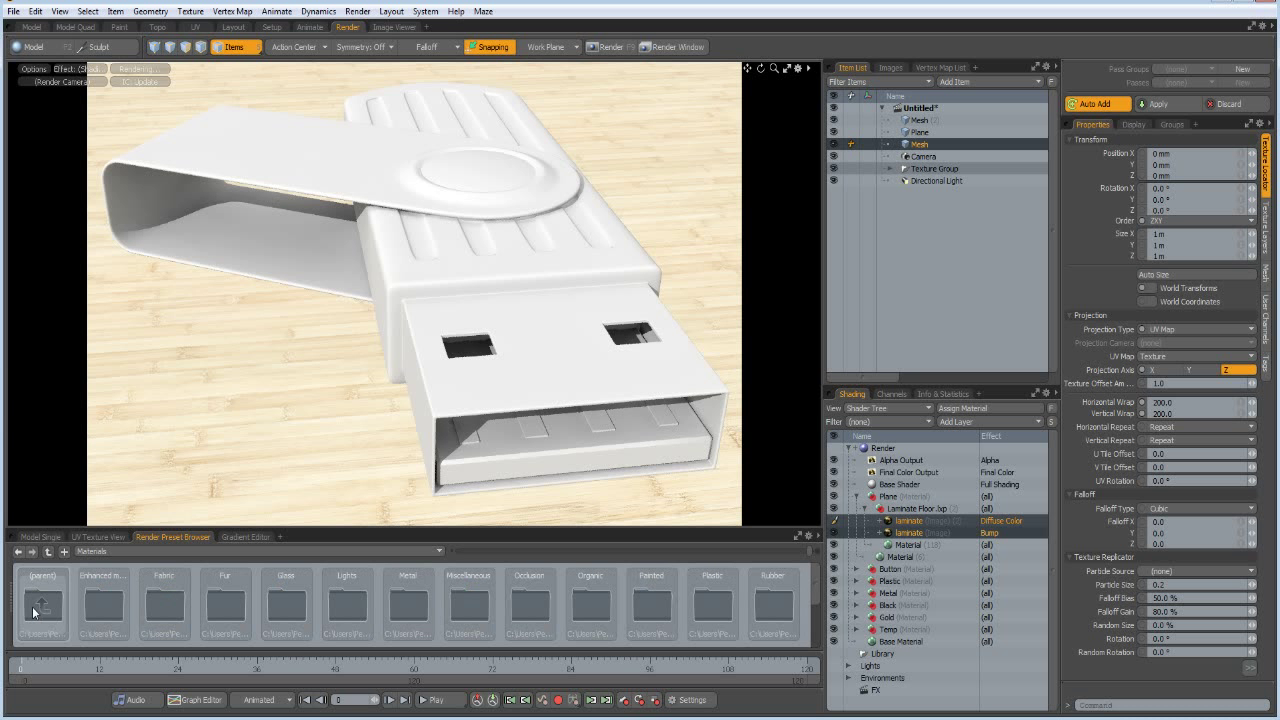
{"action": "double_click", "coordinate": [407, 608]}
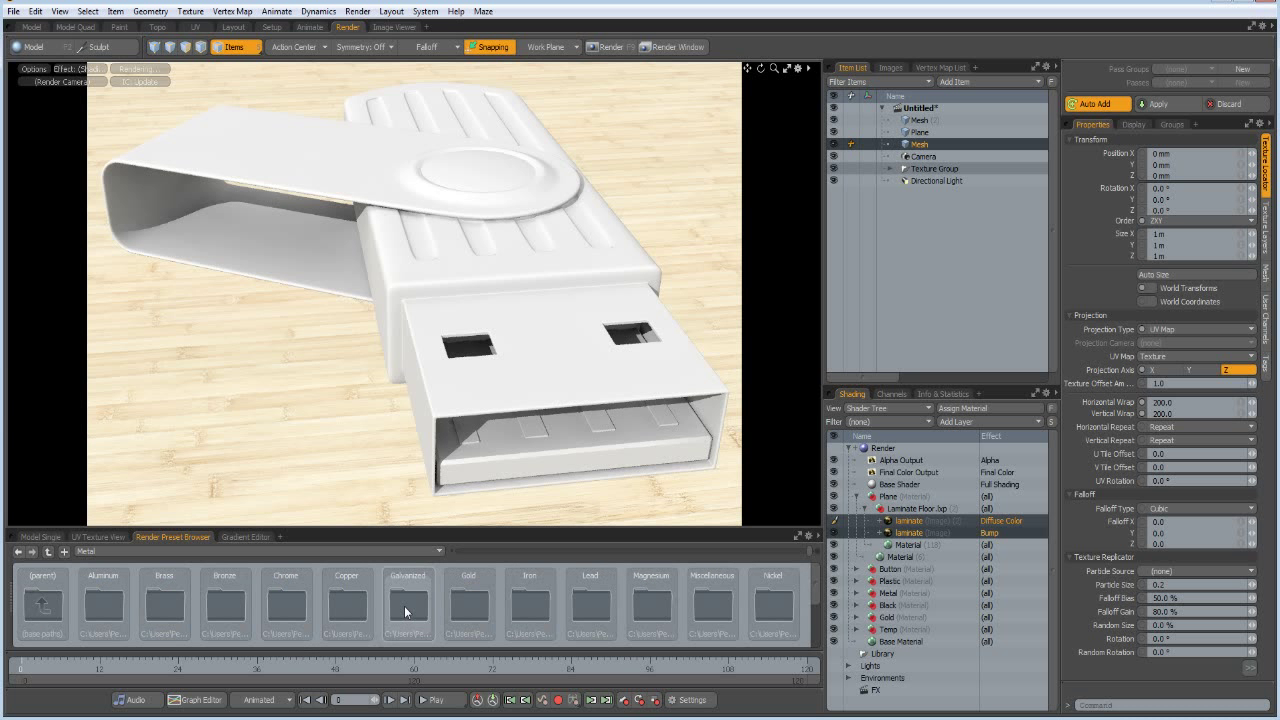
{"action": "double_click", "coordinate": [480, 608]}
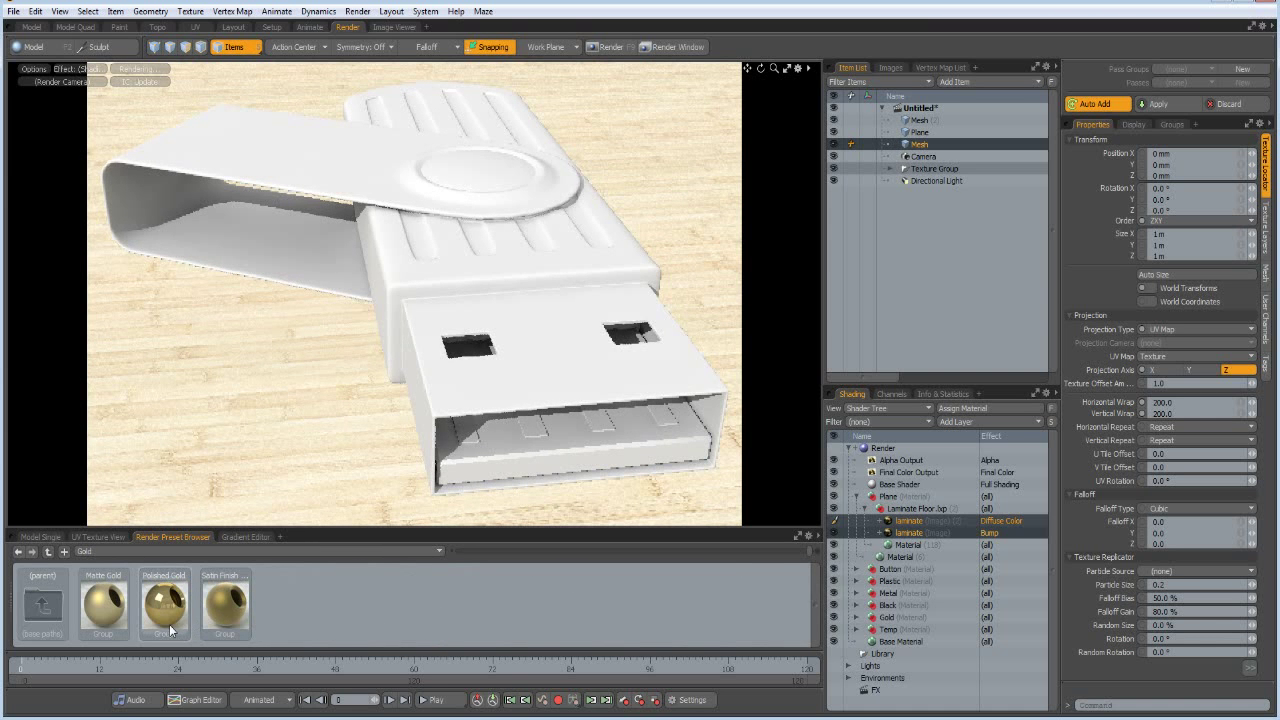
{"action": "left_click_drag", "start_coordinate": [163, 601], "coordinate": [872, 628]}
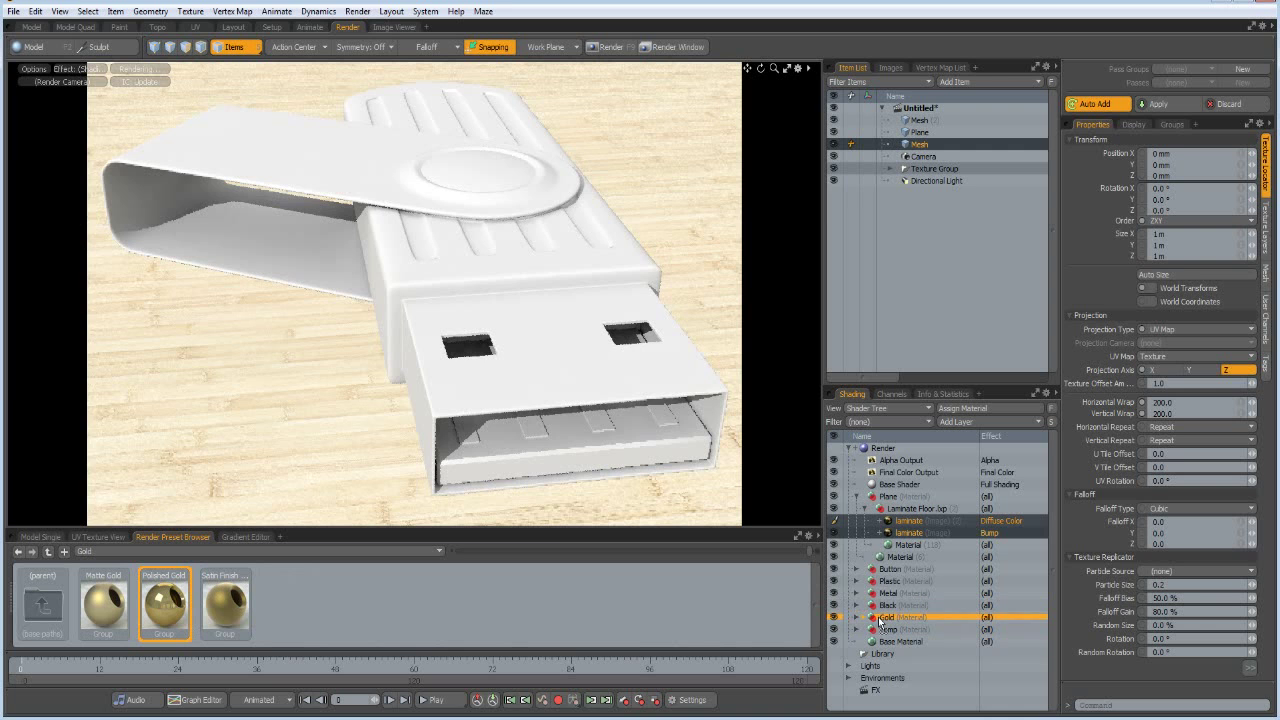
Open the Silver metal presets and apply Polished Silver to the Metal material group.
{"action": "double_click", "coordinate": [42, 603]}
{"action": "scroll", "coordinate": [279, 625], "scroll_direction": "down", "scroll_amount": 2}
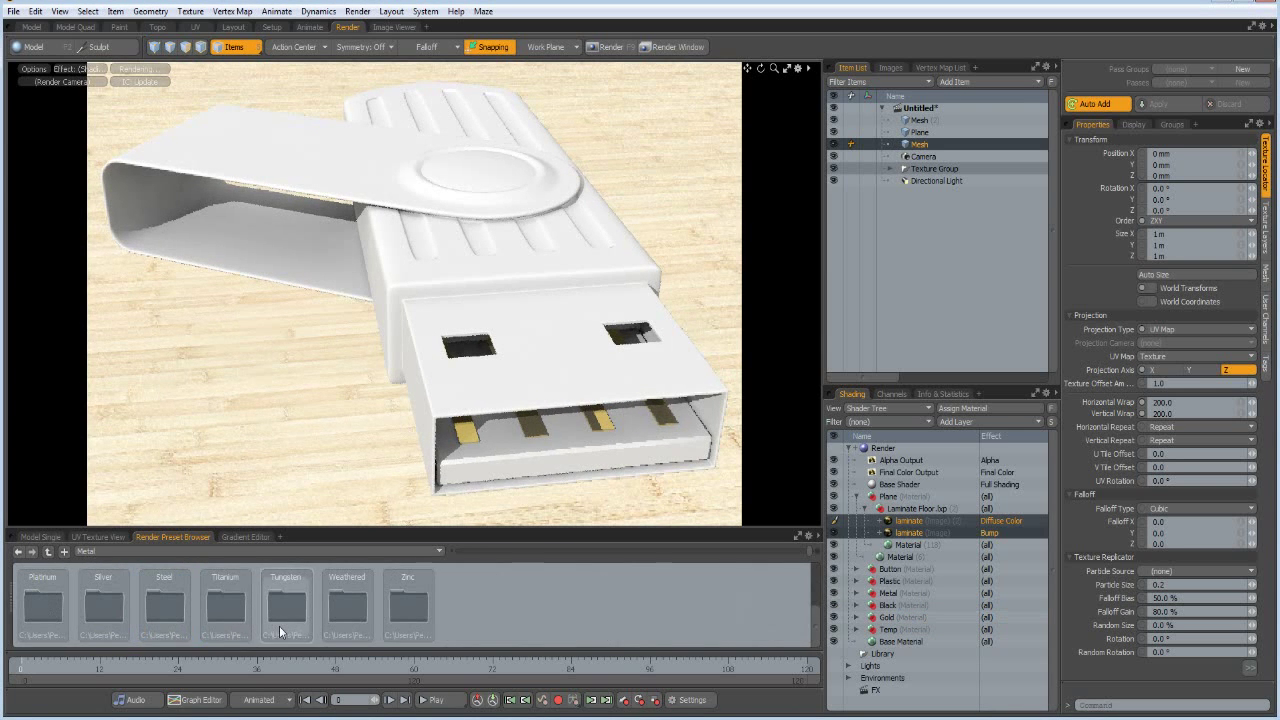
{"action": "double_click", "coordinate": [105, 605]}
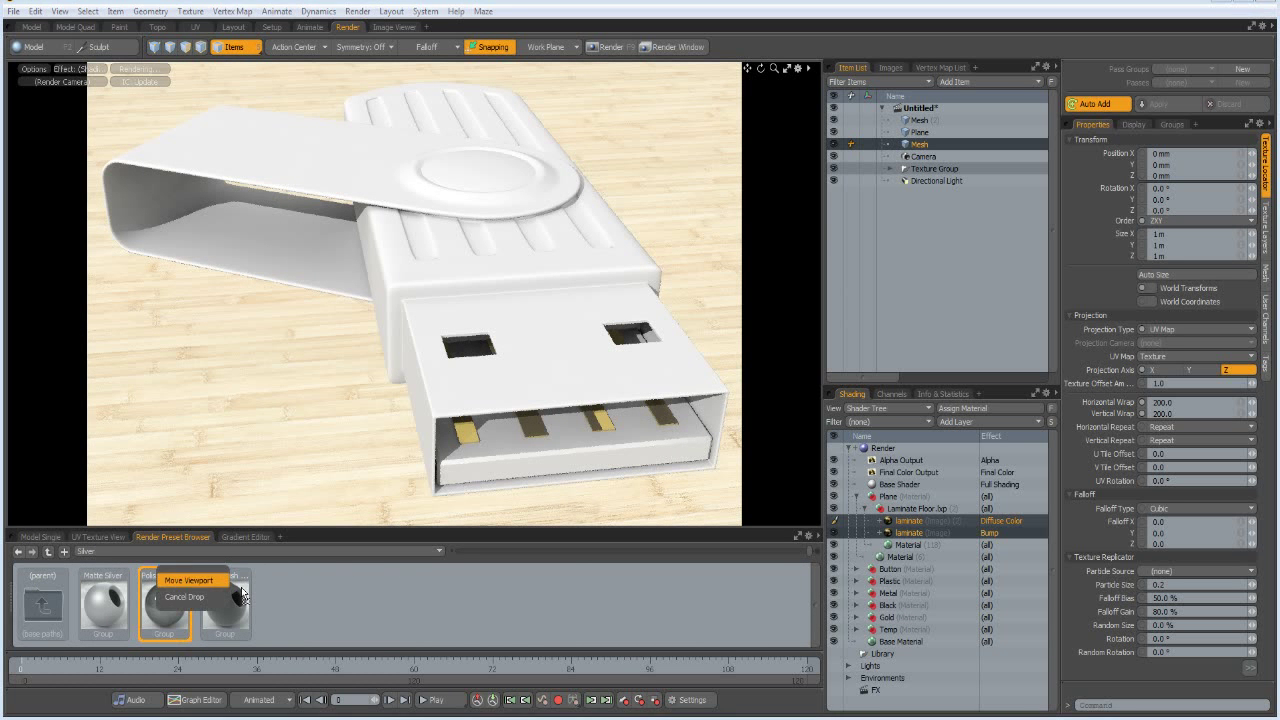
{"action": "left_click", "coordinate": [846, 642]}
{"action": "left_click_drag", "start_coordinate": [846, 642], "coordinate": [905, 592]}
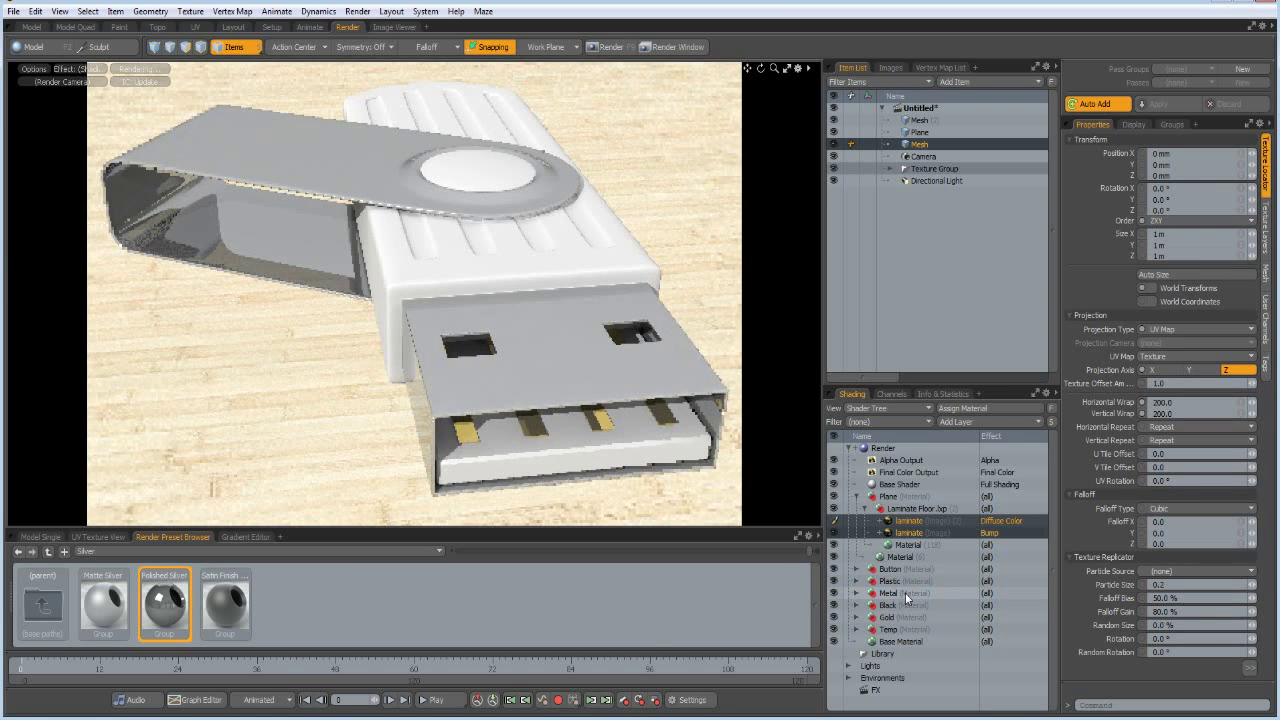
From the Satin Finish plastic presets, apply the yellow satin one to the Plastic material and the black satin one to the round button.
{"action": "double_click", "coordinate": [40, 600]}
{"action": "double_click", "coordinate": [40, 600]}
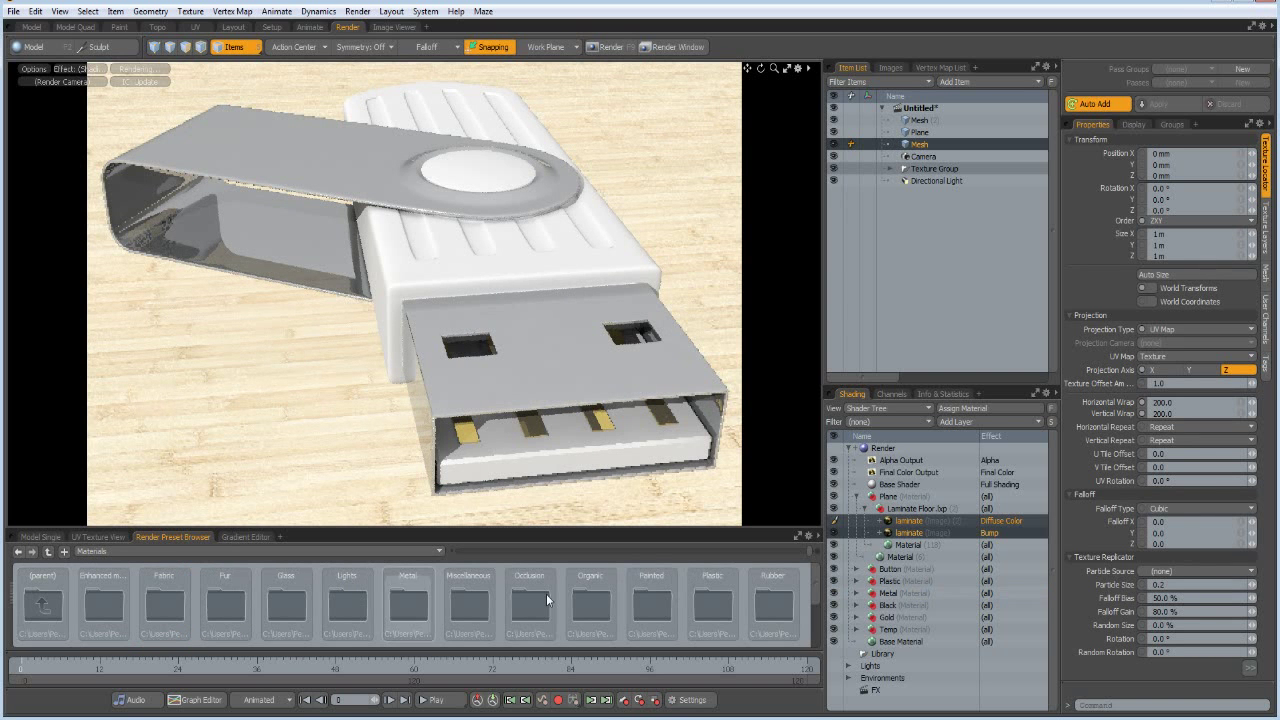
{"action": "double_click", "coordinate": [716, 604]}
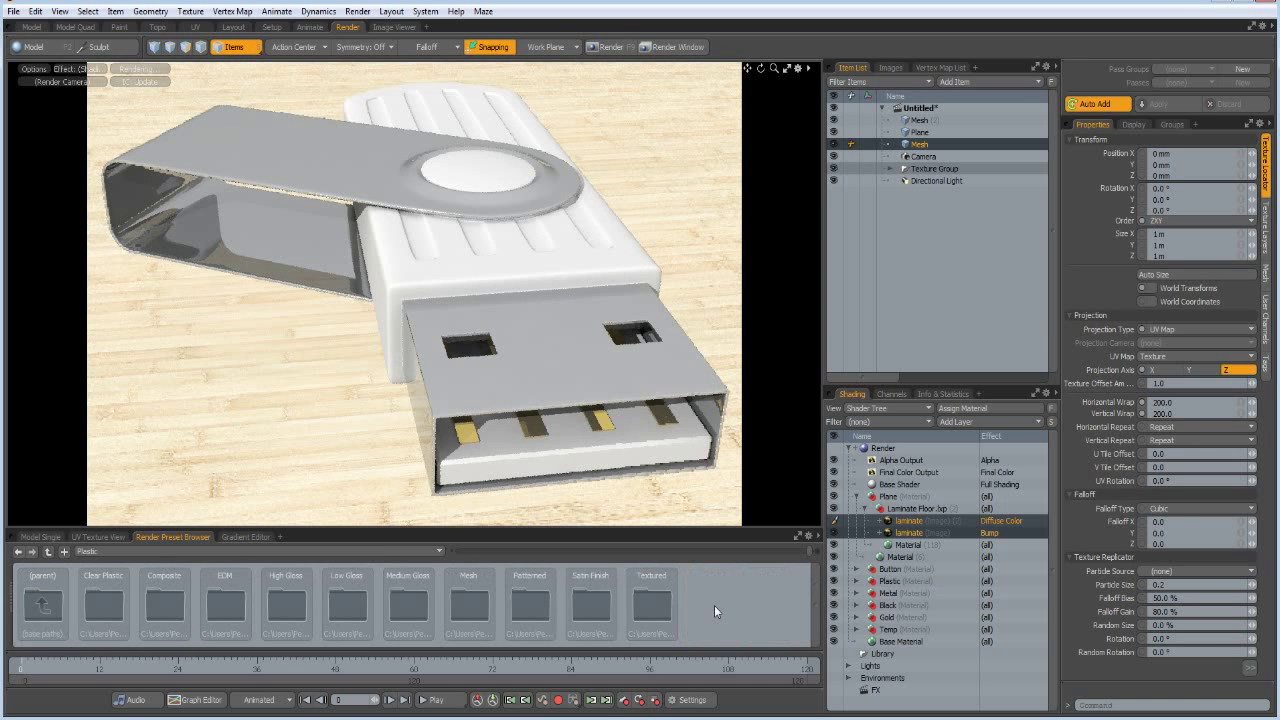
{"action": "double_click", "coordinate": [585, 604]}
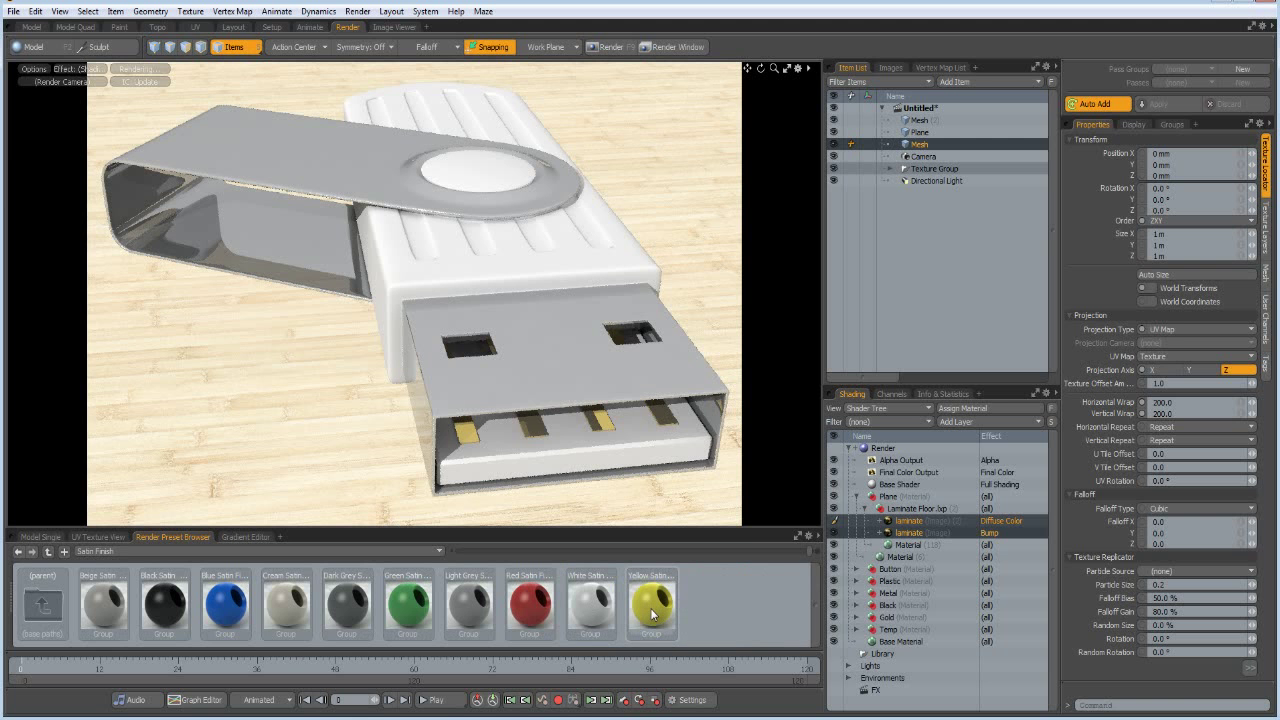
{"action": "left_click", "coordinate": [905, 582]}
{"action": "left_click_drag", "start_coordinate": [905, 583], "coordinate": [904, 579]}
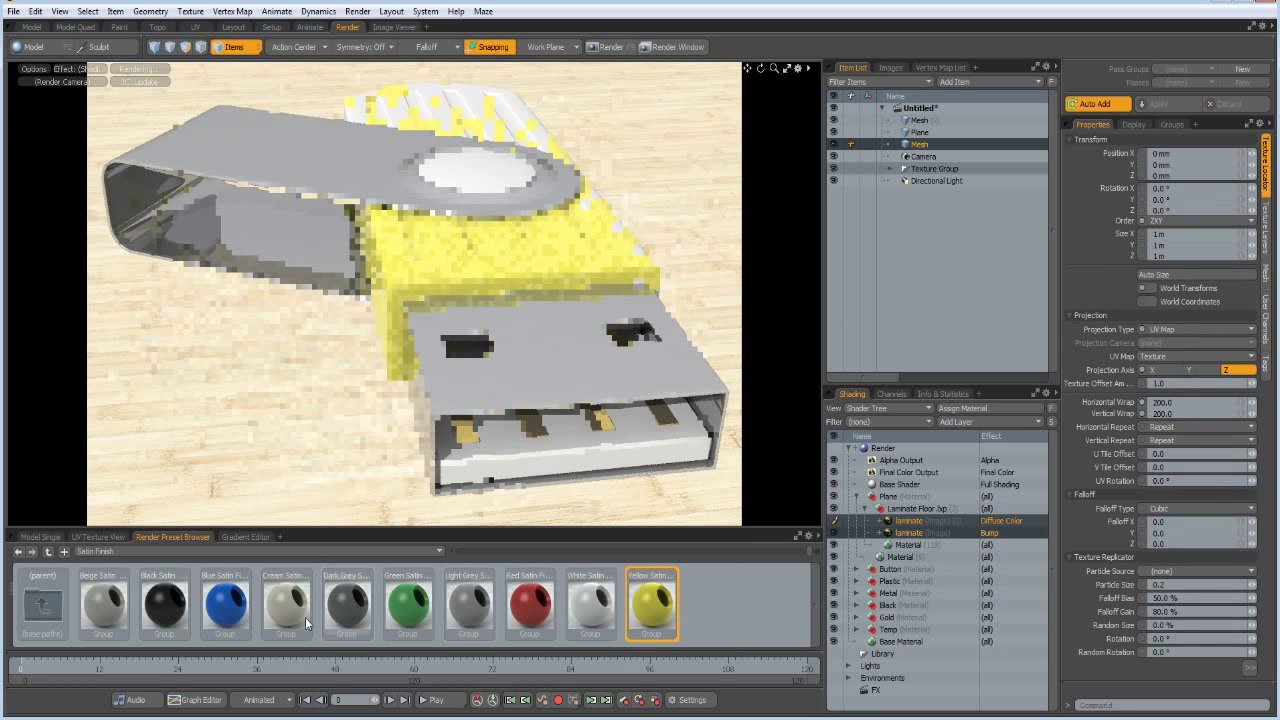
{"action": "left_click", "coordinate": [160, 600]}
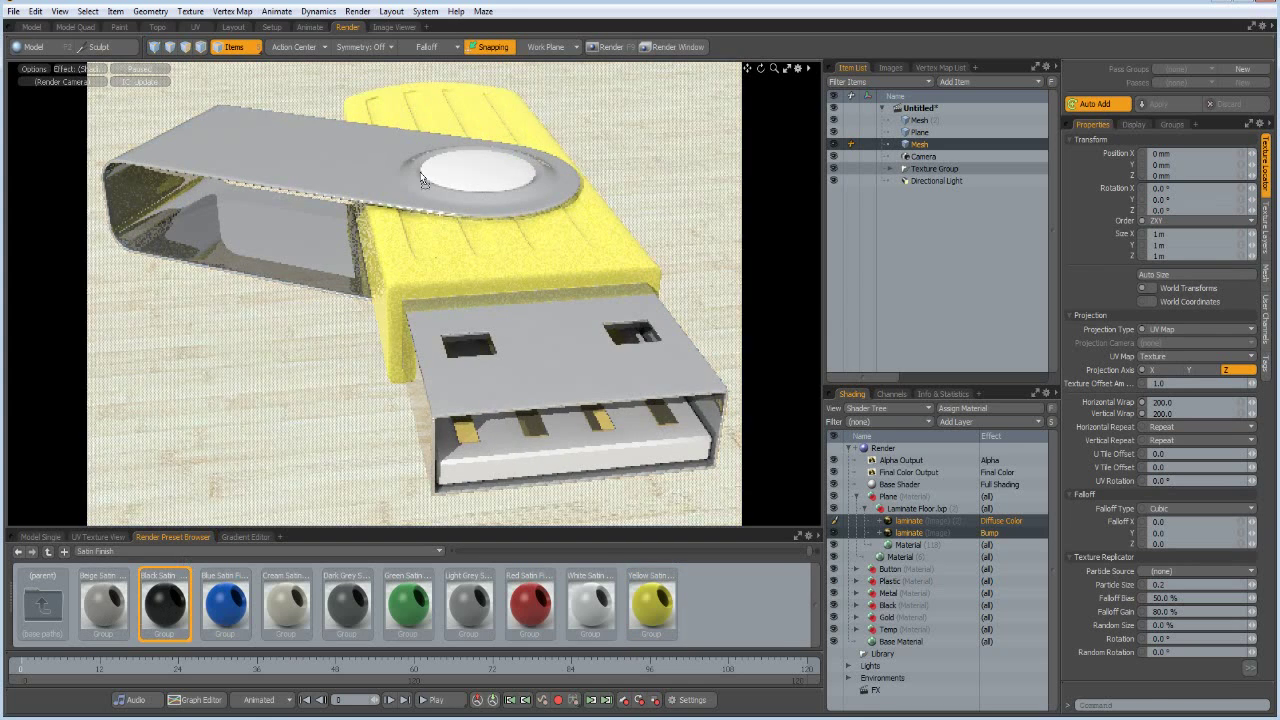
{"action": "left_click_drag", "start_coordinate": [486, 177], "coordinate": [485, 172]}
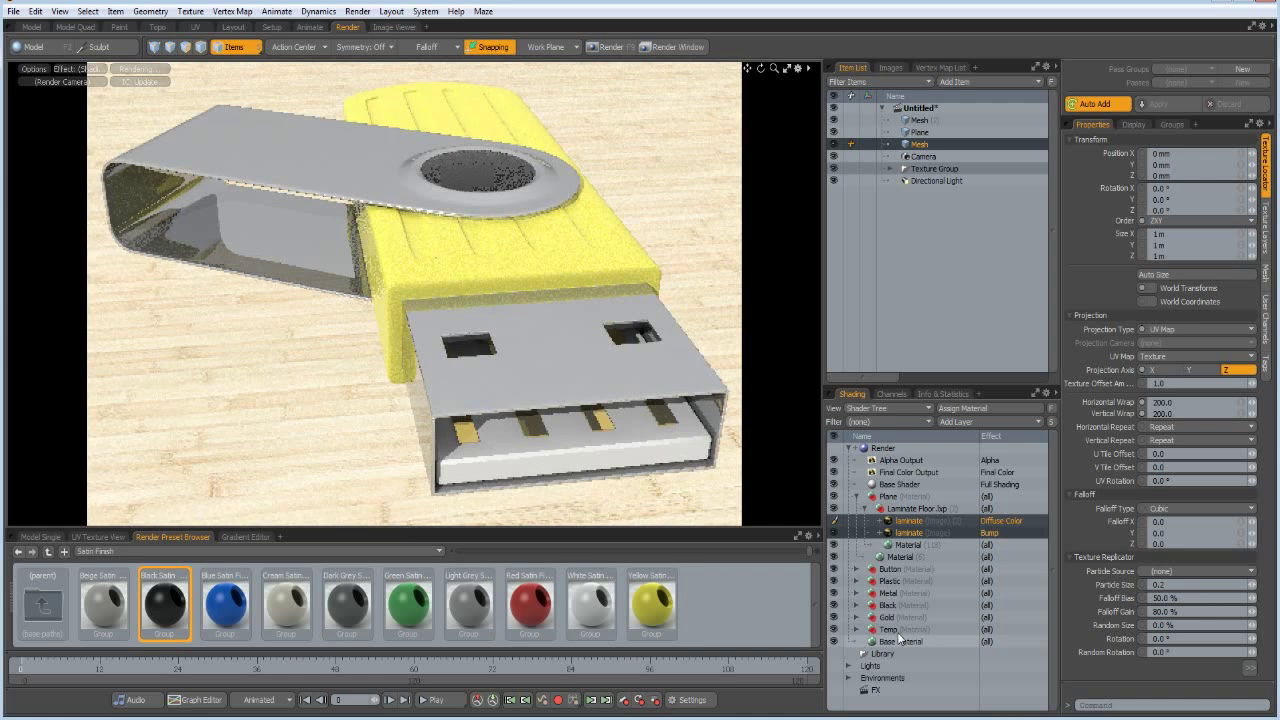
Give the Black group's material a near-black diffuse color of 0.03 on all channels and set its specular amount to 0%.
{"action": "left_click", "coordinate": [856, 605]}
{"action": "left_click", "coordinate": [889, 618]}
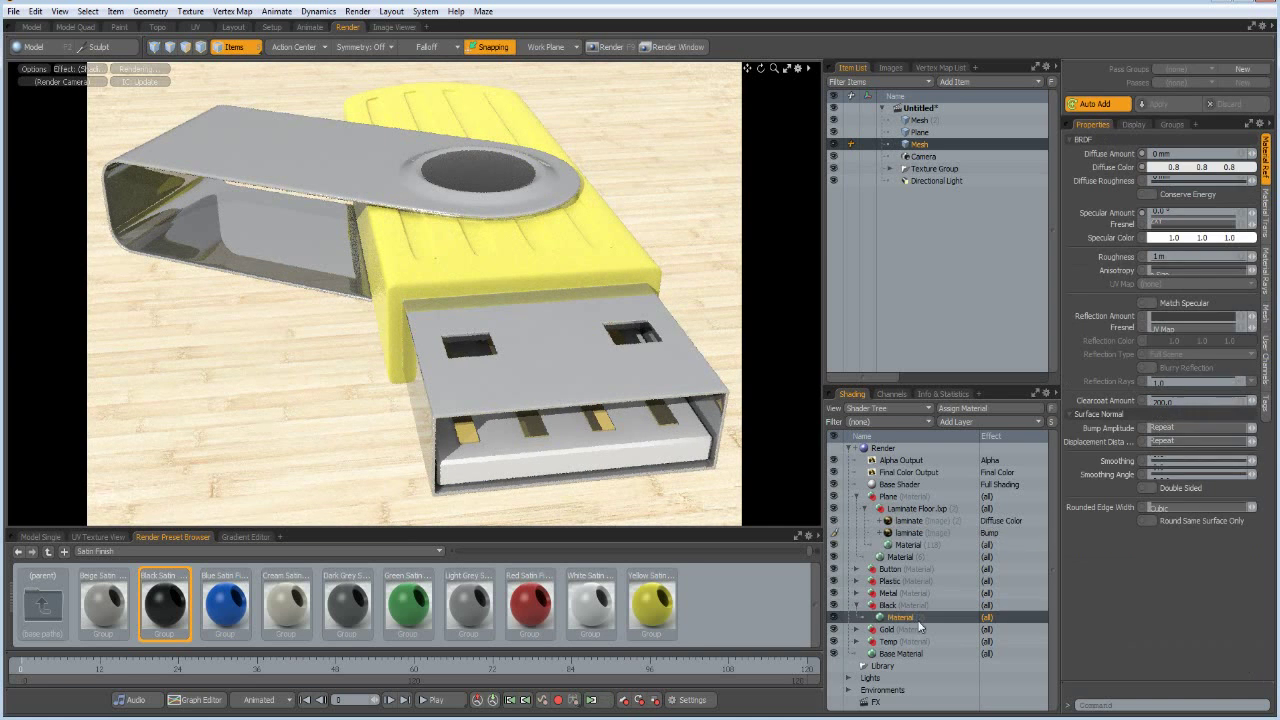
{"action": "left_click", "coordinate": [1174, 167]}
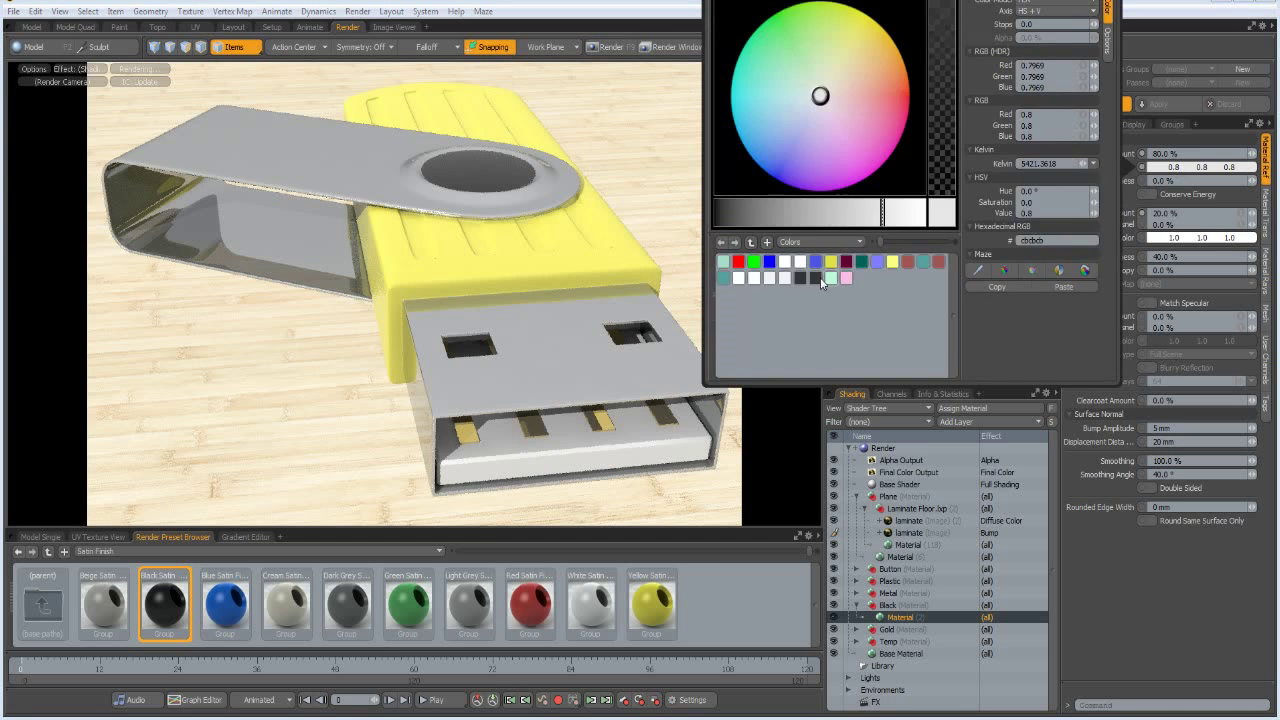
{"action": "left_click", "coordinate": [808, 278]}
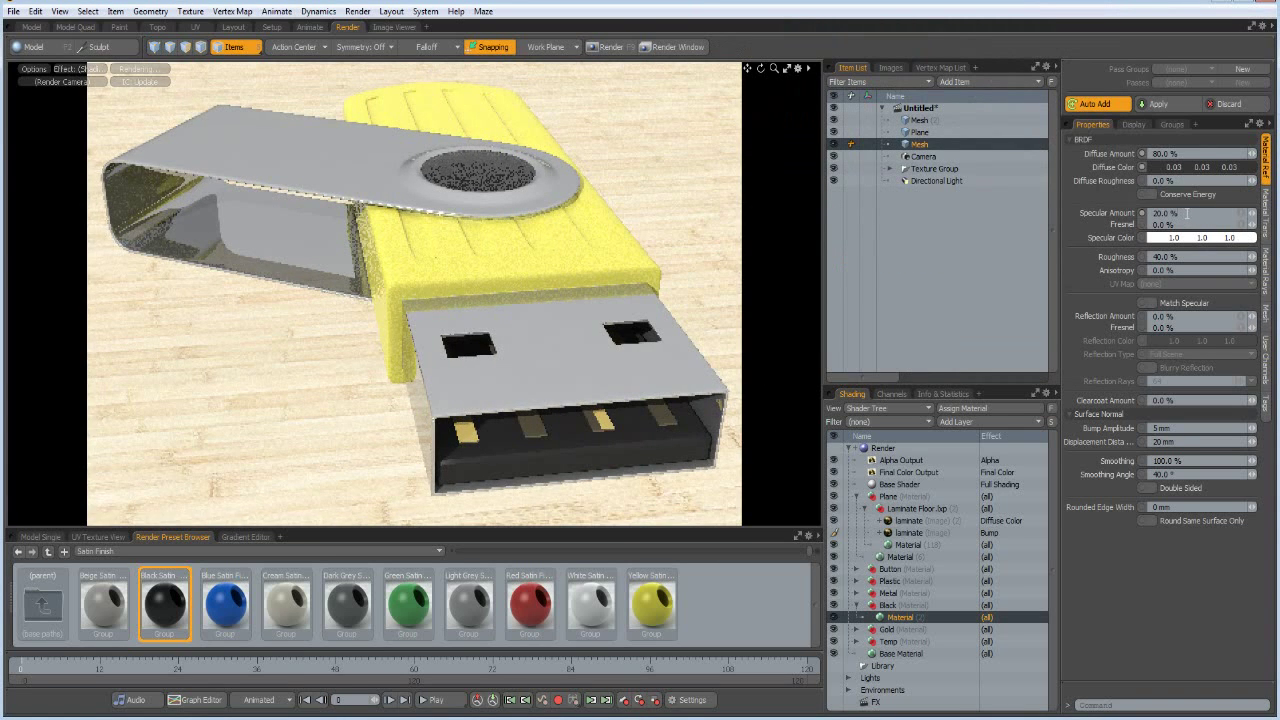
{"action": "type", "text": "0"}
{"action": "key", "text": "Return"}
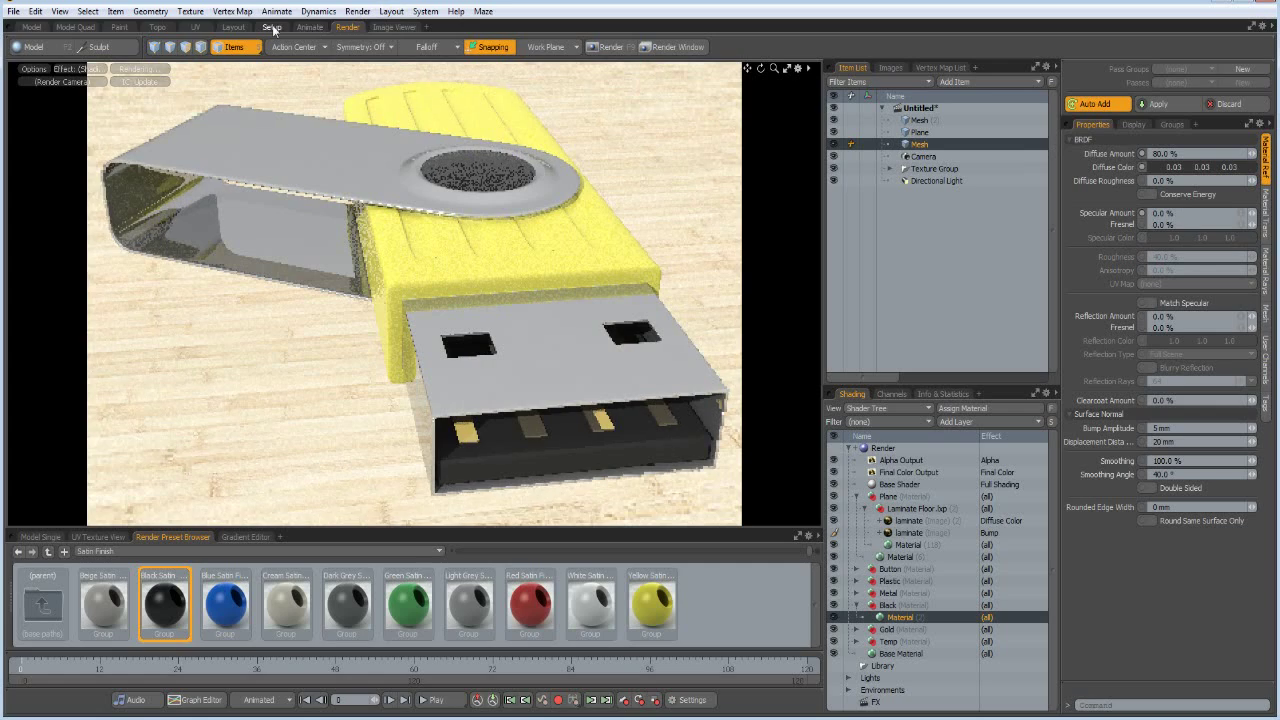
Load the Studio Room 01 environment preset from the Layout workspace and go back to the render layout.
{"action": "left_click", "coordinate": [234, 28]}
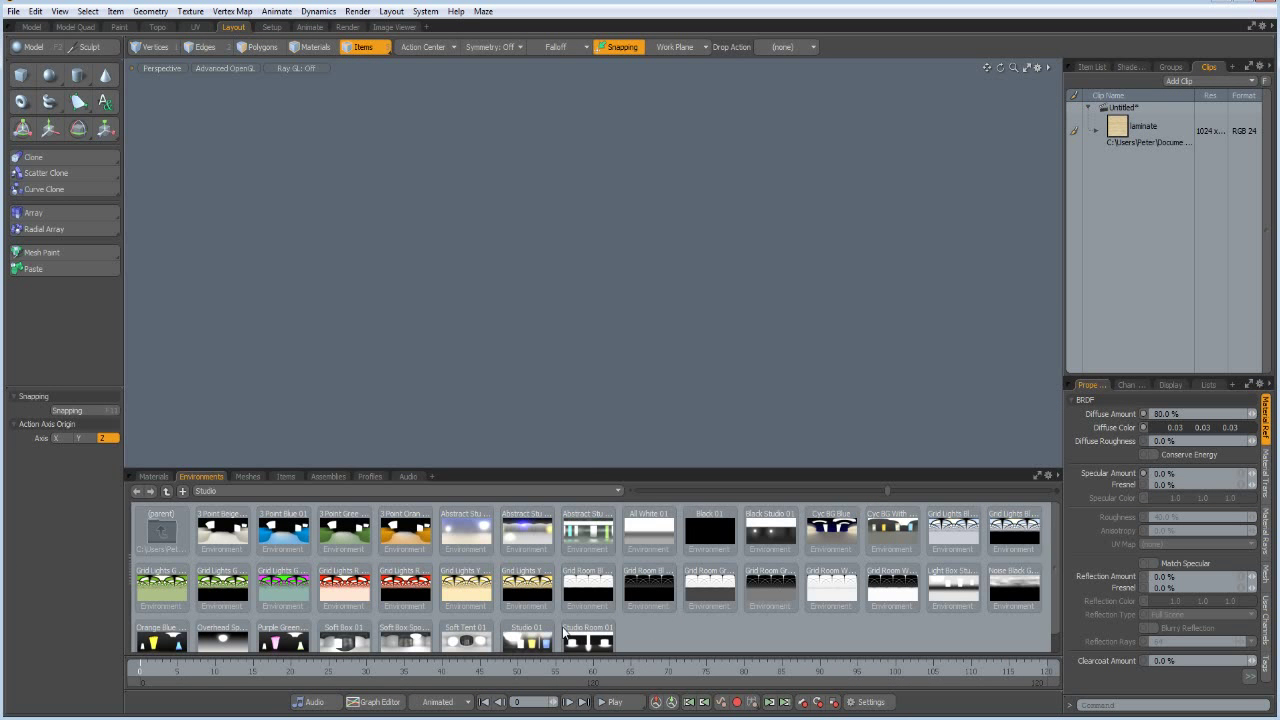
{"action": "double_click", "coordinate": [592, 650]}
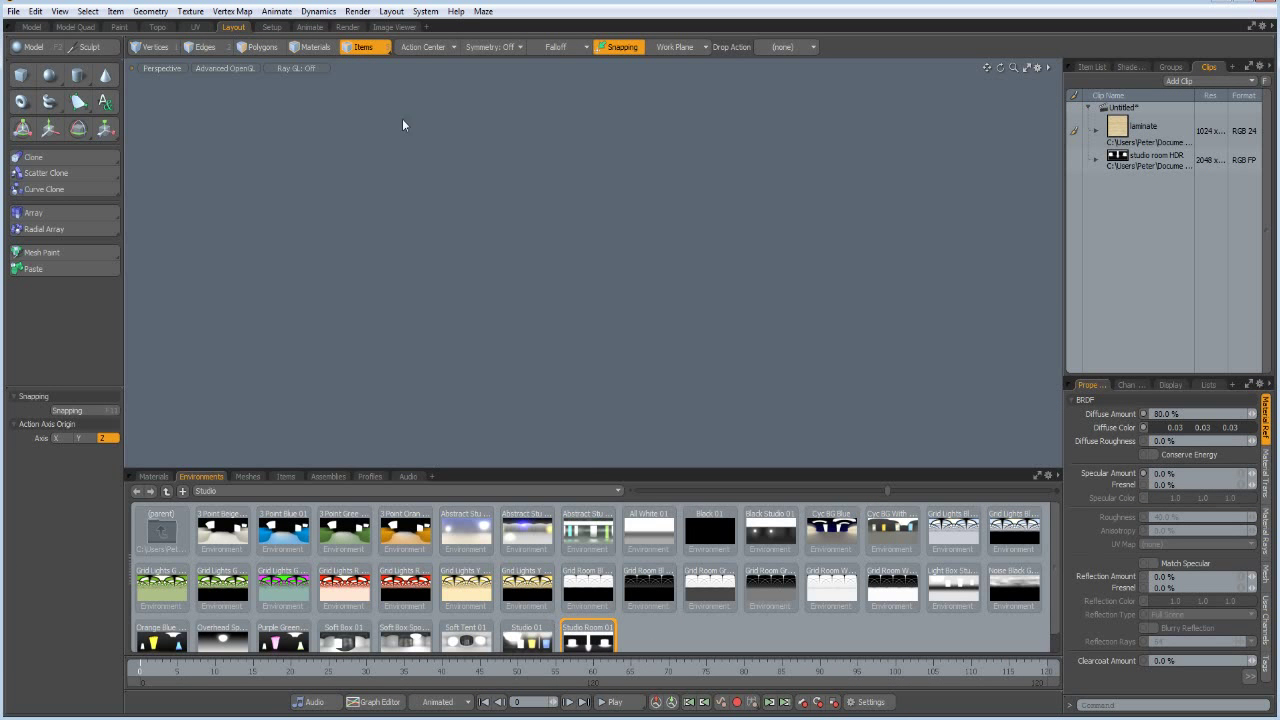
{"action": "left_click", "coordinate": [349, 27]}
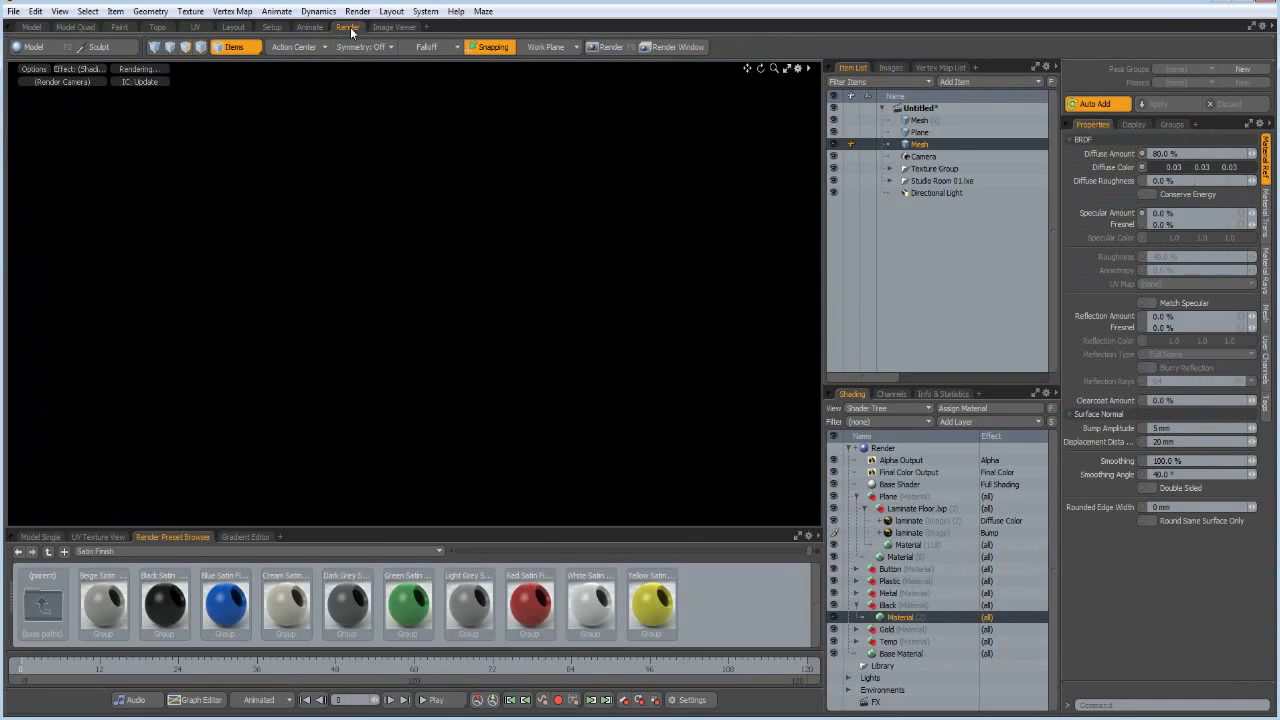
Set the render frame to 1332 by 888 pixels and start rendering the image.
{"action": "left_click", "coordinate": [884, 449]}
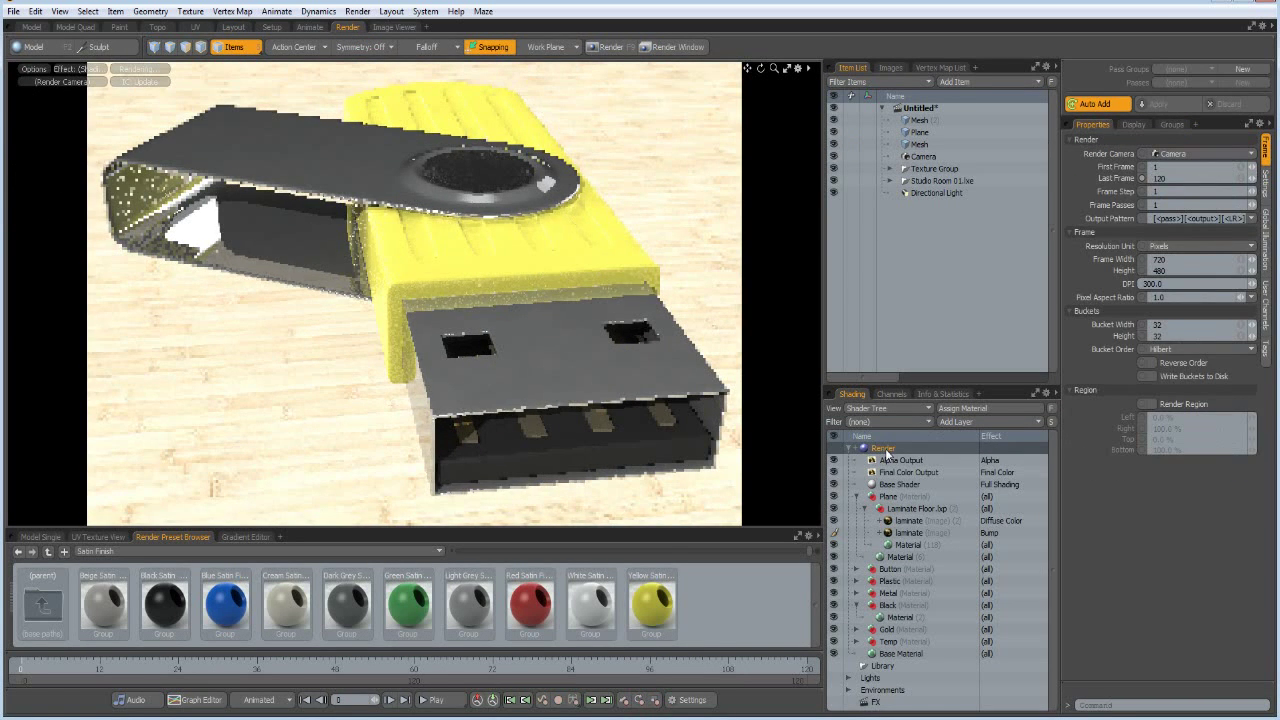
{"action": "left_click", "coordinate": [1171, 270]}
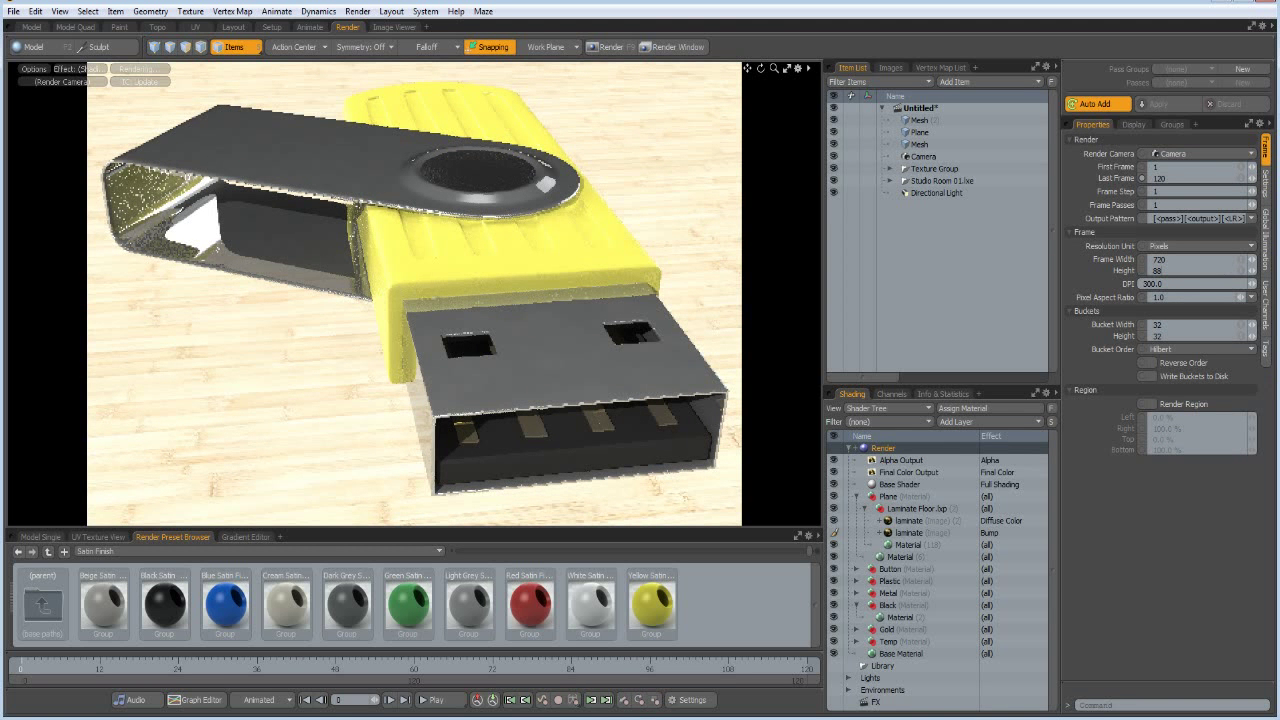
{"action": "key", "text": "Return"}
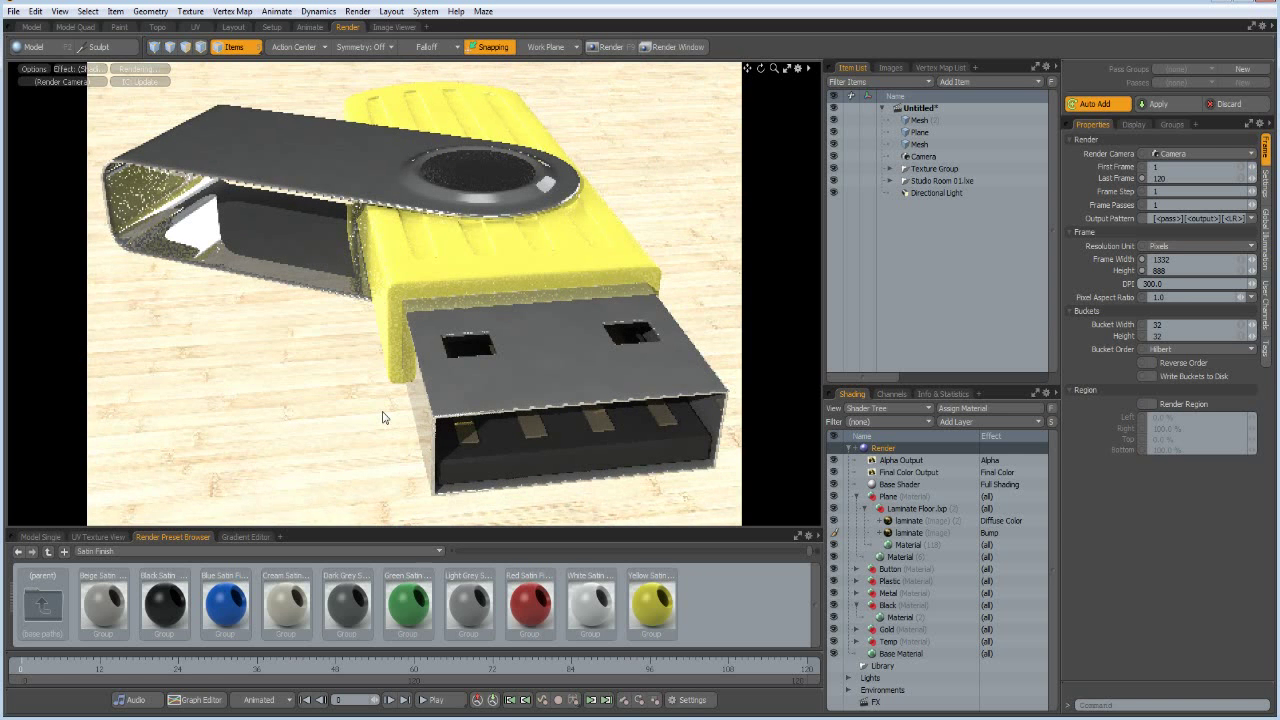
{"action": "key", "text": "F9"}
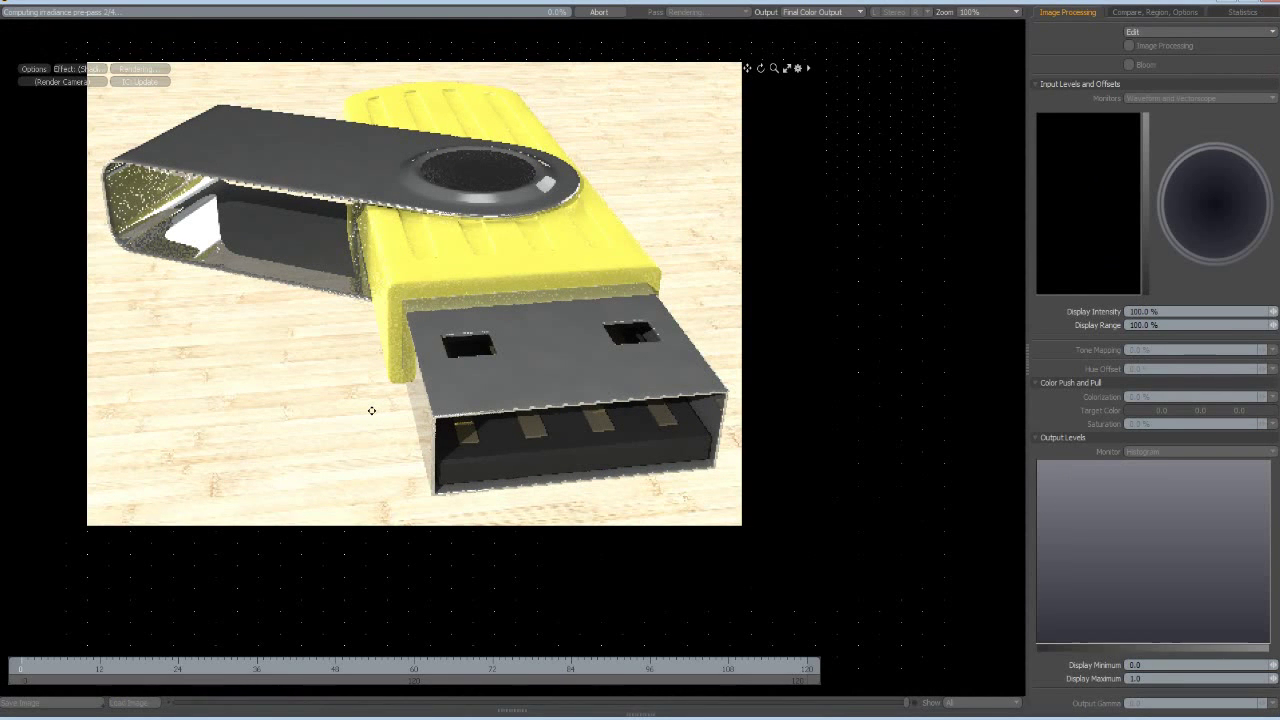